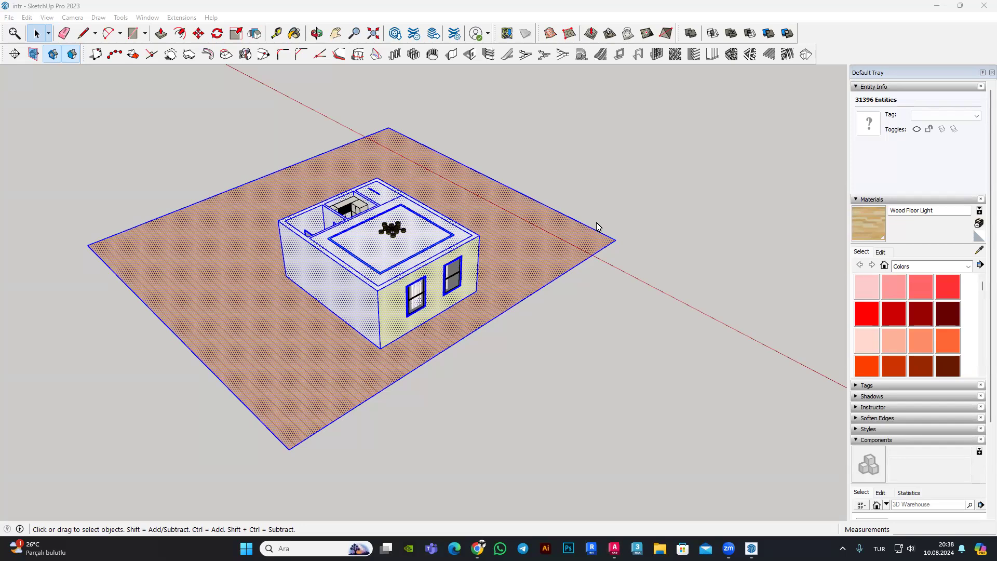
Clear the whole-model selection and orbit to look more steeply down on the house
scroll(617, 175, up, 2)
scroll(620, 170, up, 2)
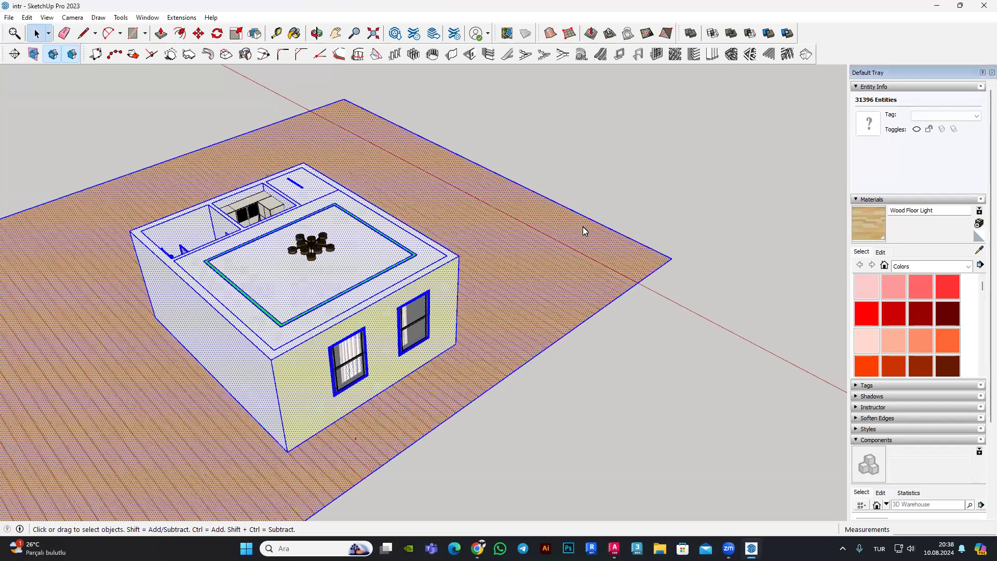
key(ctrl+t)
scroll(336, 250, up, 2)
scroll(395, 249, up, 1)
mouse_move(399, 249)
middle_down()
mouse_move(404, 274)
mouse_move(422, 222)
mouse_move(307, 284)
mouse_move(346, 272)
middle_up()
Zoom and orbit to bring the bathroom walls into a close, angled view from above
scroll(410, 255, up, 3)
scroll(415, 249, down, 2)
scroll(346, 272, up, 2)
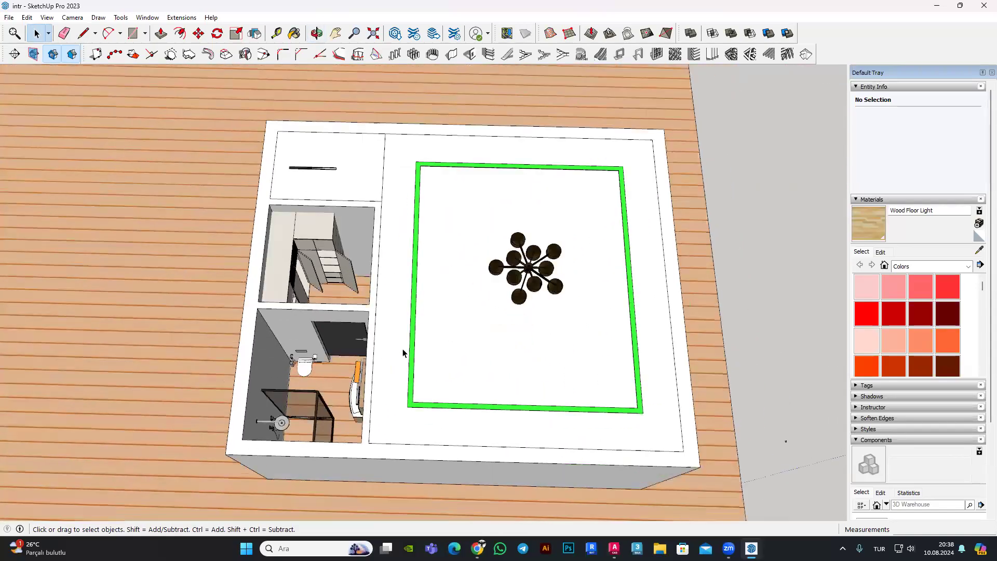
scroll(403, 353, up, 1)
scroll(529, 294, down, 2)
scroll(394, 348, up, 3)
scroll(413, 329, up, 3)
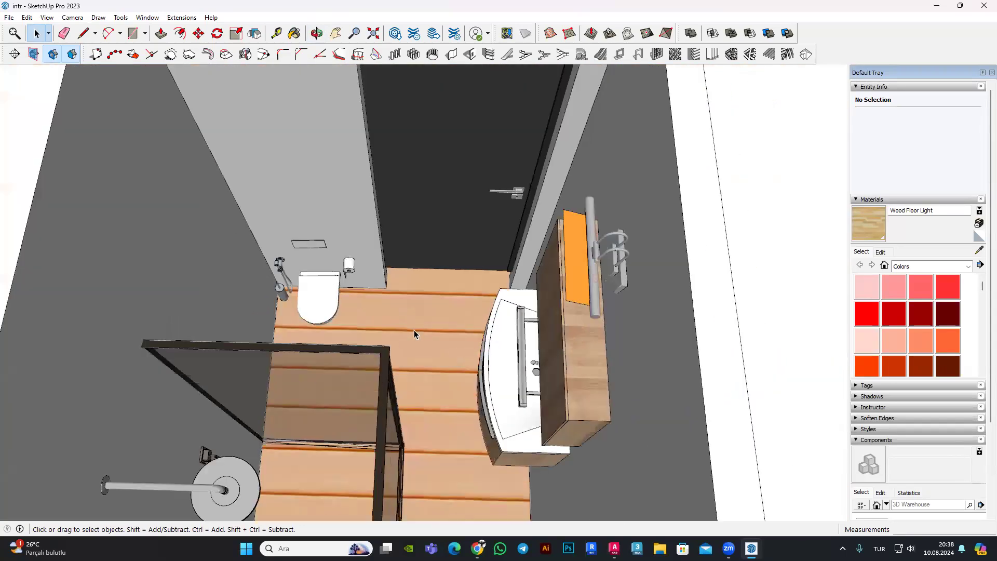
scroll(413, 329, down, 3)
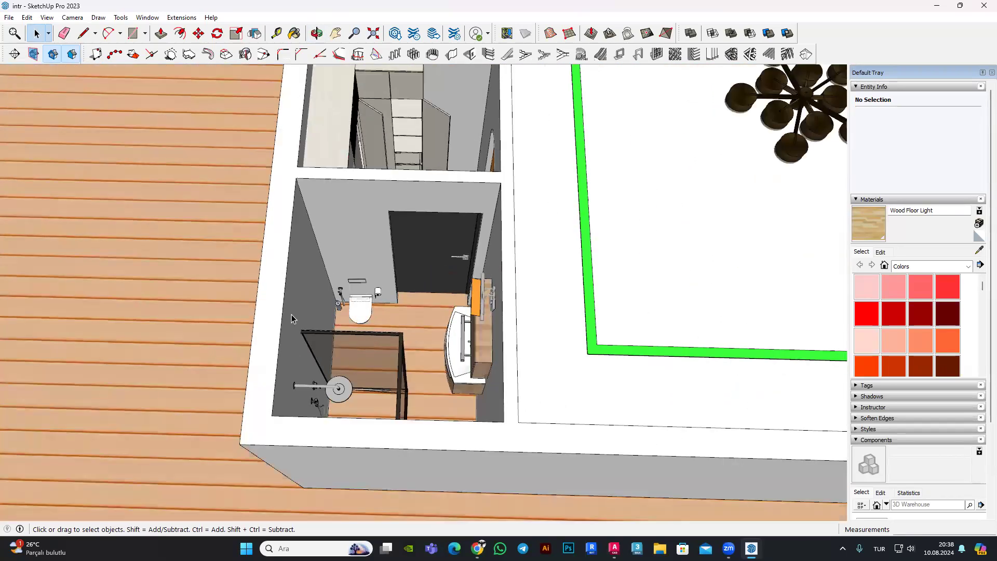
mouse_move(292, 318)
middle_down()
mouse_move(380, 343)
mouse_move(347, 329)
middle_up()
scroll(385, 331, up, 2)
scroll(401, 316, up, 1)
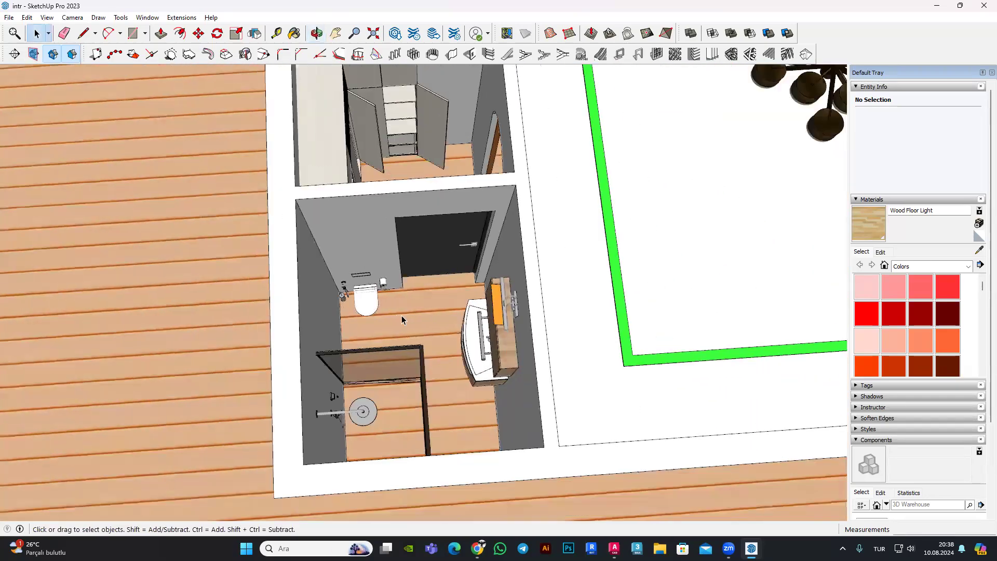
scroll(402, 319, up, 2)
Select the large bathroom floor face and orbit around the bathroom close-up
click(460, 281)
scroll(467, 275, down, 1)
scroll(483, 265, down, 1)
scroll(498, 254, down, 1)
scroll(672, 267, down, 2)
scroll(572, 360, down, 2)
scroll(592, 334, down, 2)
scroll(549, 279, down, 1)
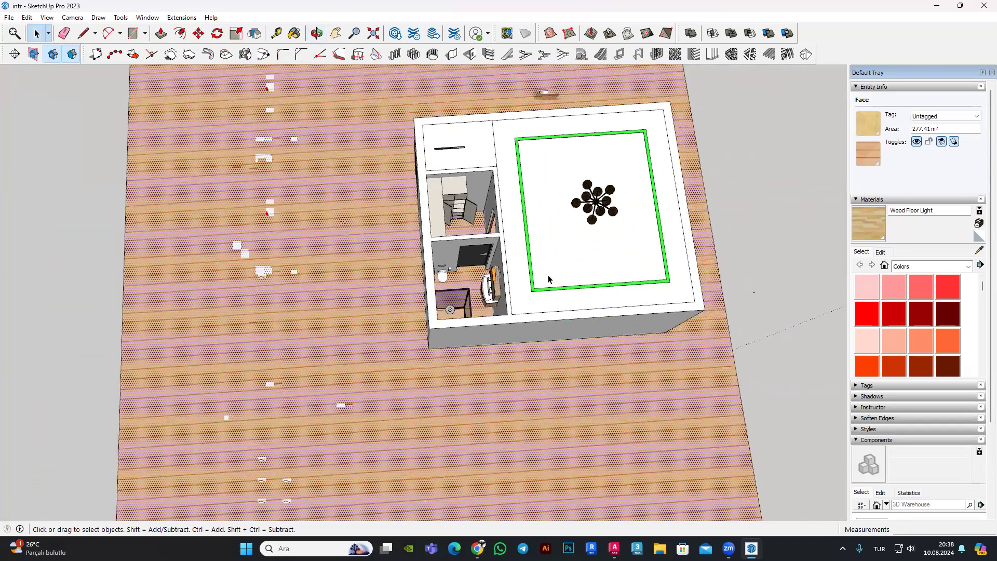
scroll(483, 291, up, 2)
scroll(442, 280, up, 3)
scroll(374, 265, up, 3)
scroll(318, 254, up, 2)
middle_drag(317, 255, 485, 259)
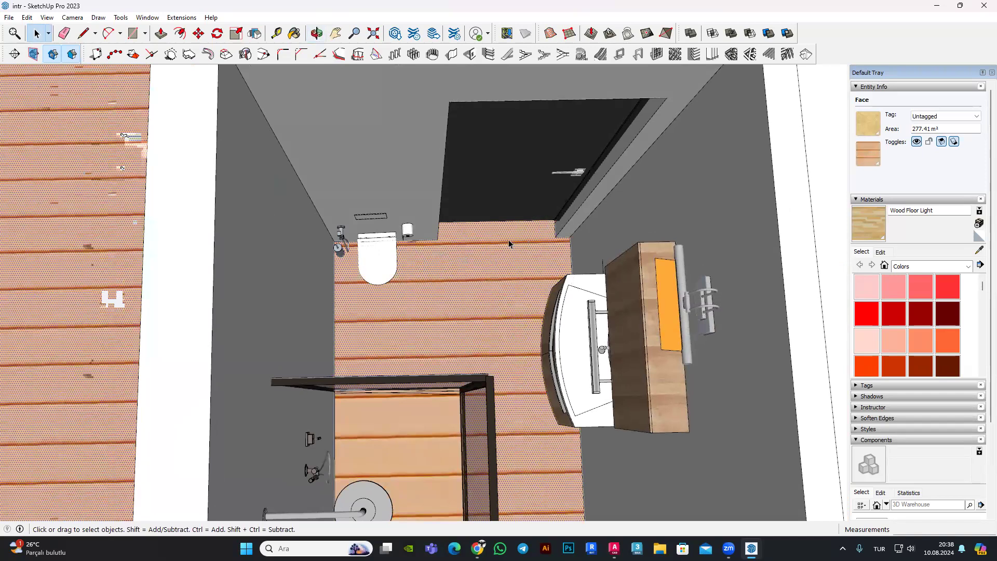
Zoom in and out to inspect the shower area up close
scroll(540, 234, down, 1)
scroll(496, 254, down, 1)
scroll(509, 343, down, 1)
scroll(512, 363, down, 1)
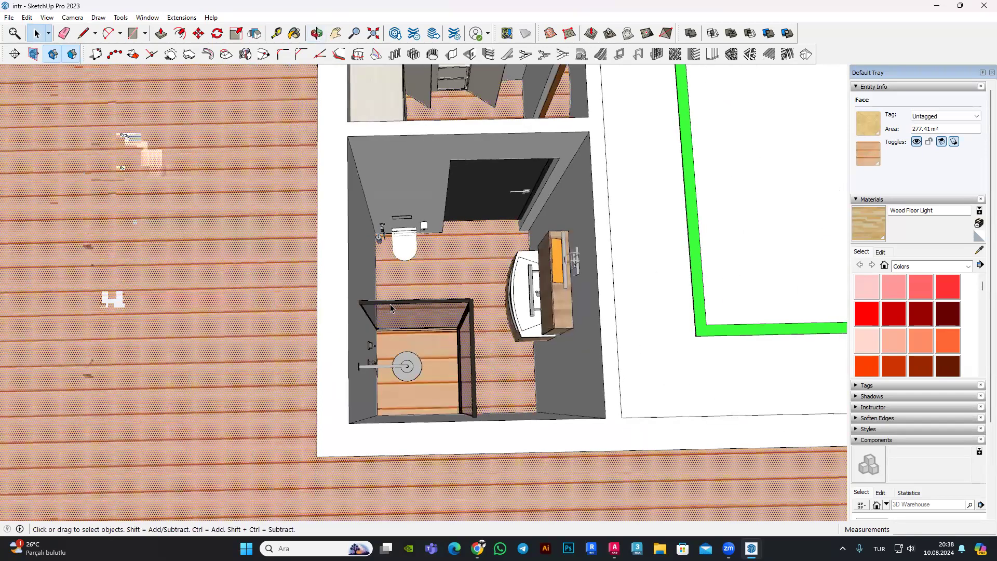
scroll(391, 303, down, 1)
scroll(628, 285, down, 1)
scroll(467, 310, down, 1)
scroll(467, 311, down, 1)
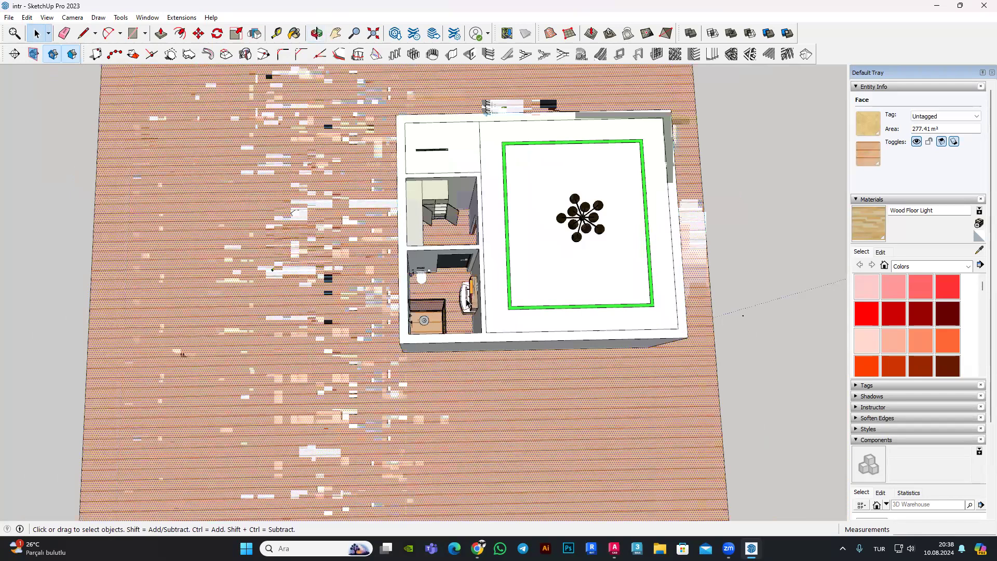
scroll(467, 296, up, 2)
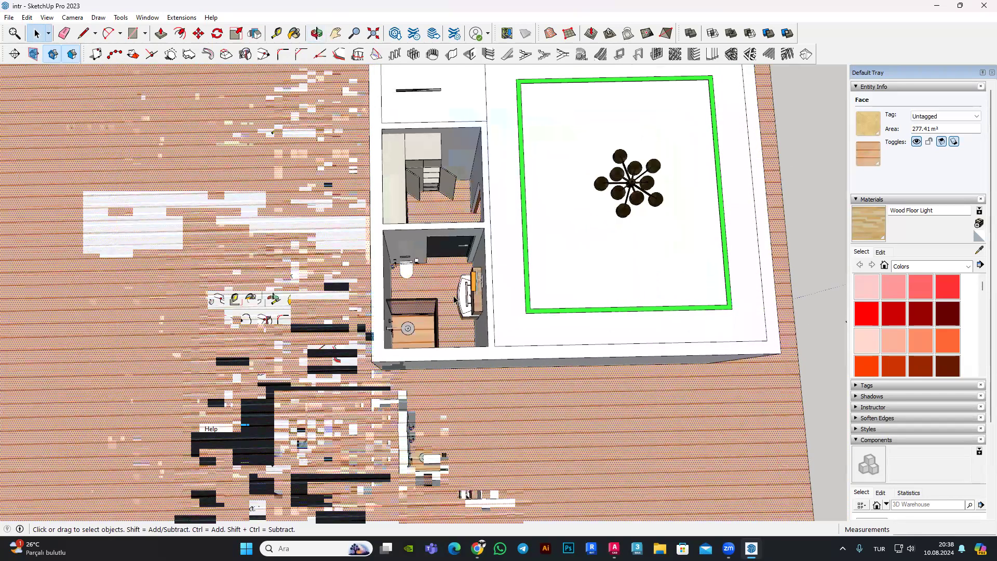
scroll(451, 285, up, 2)
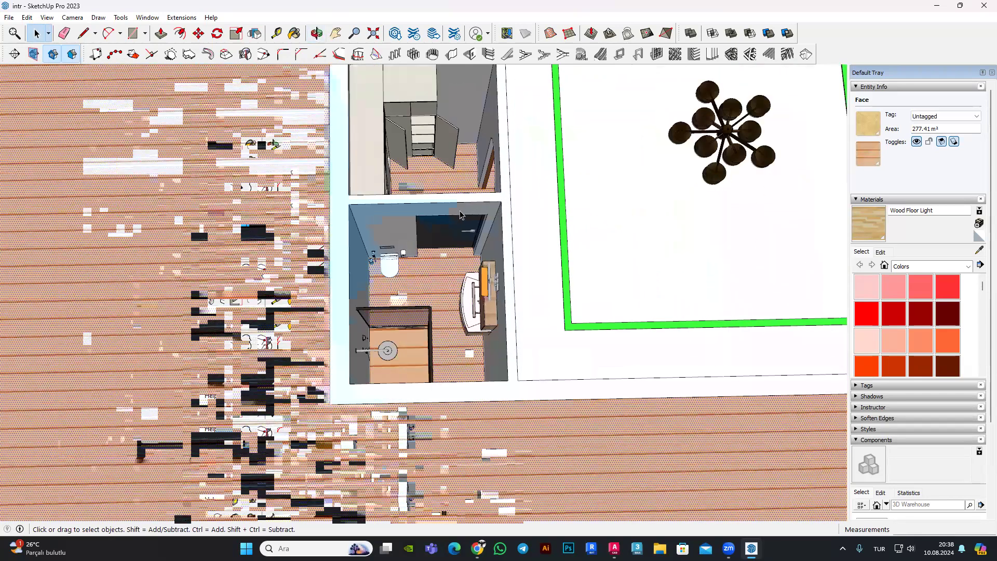
scroll(451, 284, up, 2)
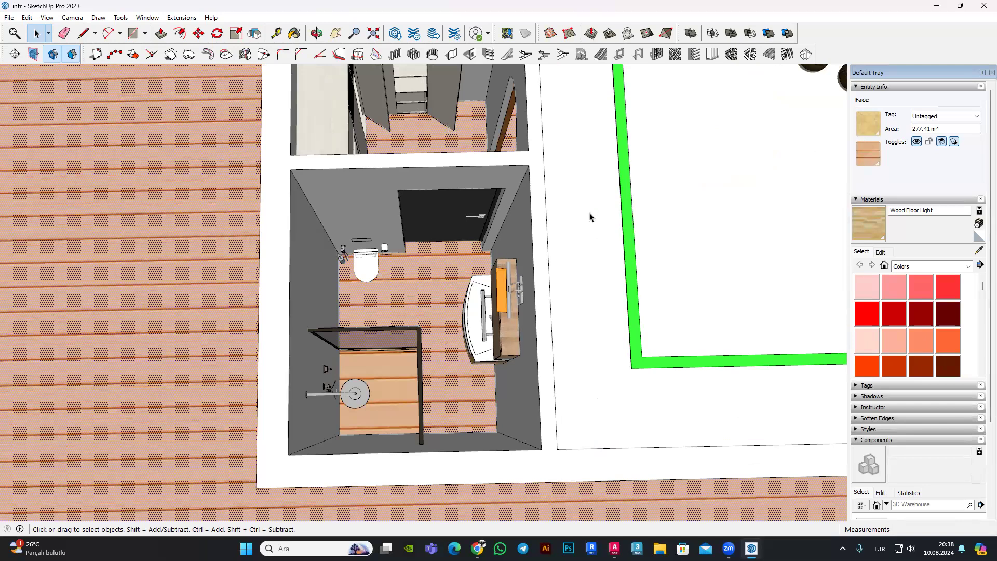
scroll(444, 167, down, 3)
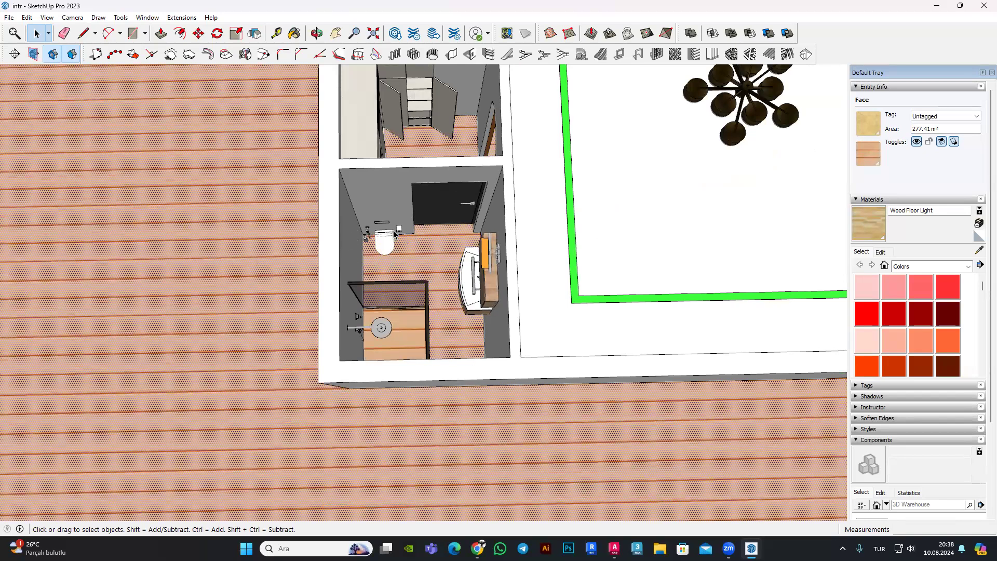
scroll(412, 301, up, 1)
scroll(412, 293, up, 1)
scroll(425, 292, up, 2)
scroll(424, 292, up, 3)
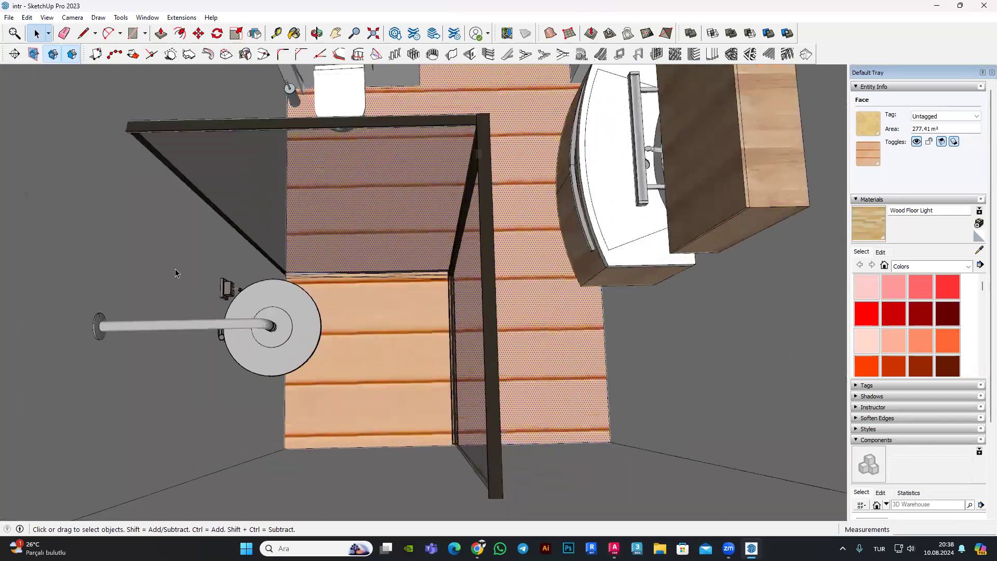
scroll(241, 275, up, 2)
scroll(466, 292, up, 1)
scroll(459, 387, up, 1)
scroll(459, 387, down, 3)
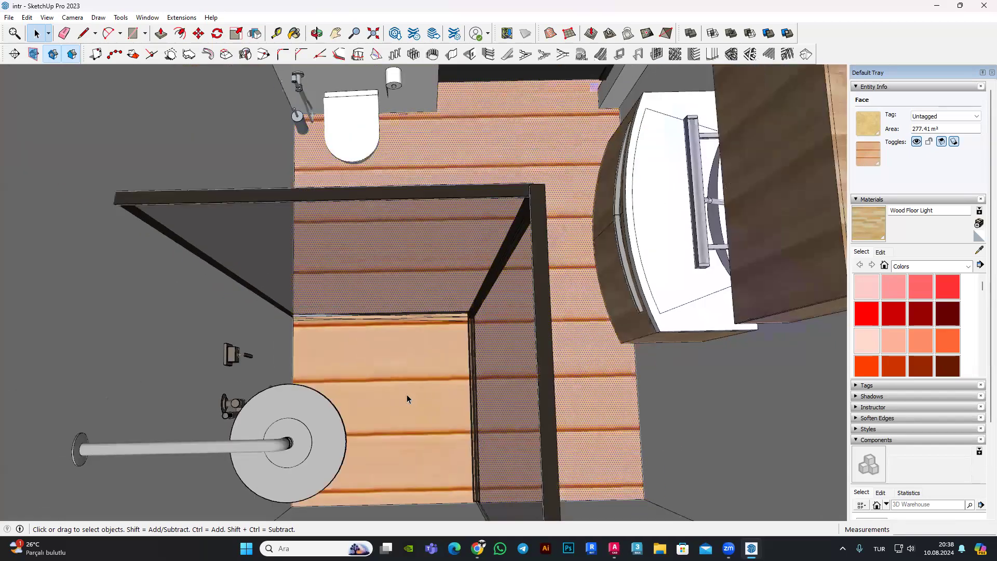
scroll(407, 394, down, 2)
Select the shower floor face and shift the view to show the whole bathroom
click(412, 391)
middle_drag(429, 345, 338, 197)
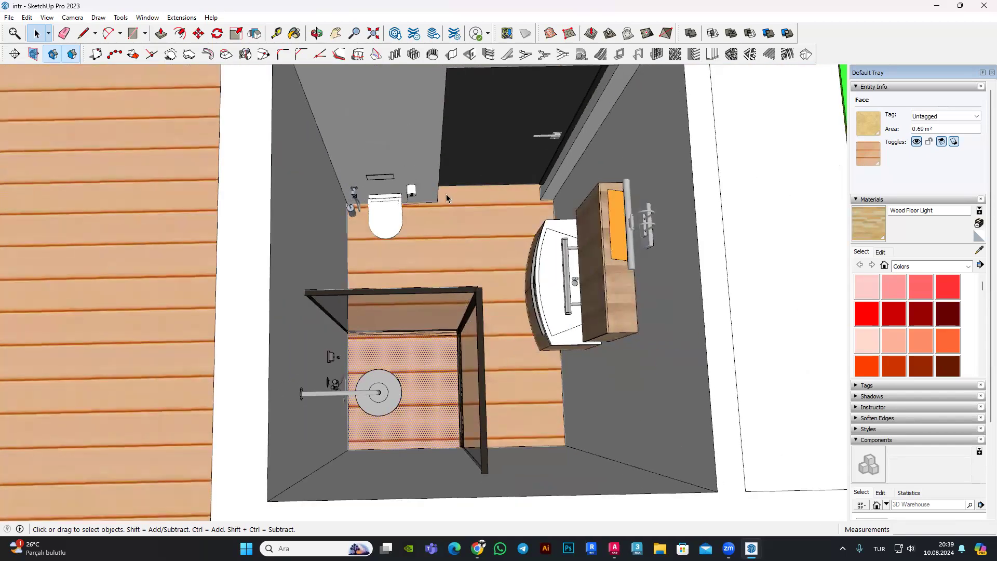
scroll(337, 250, down, 2)
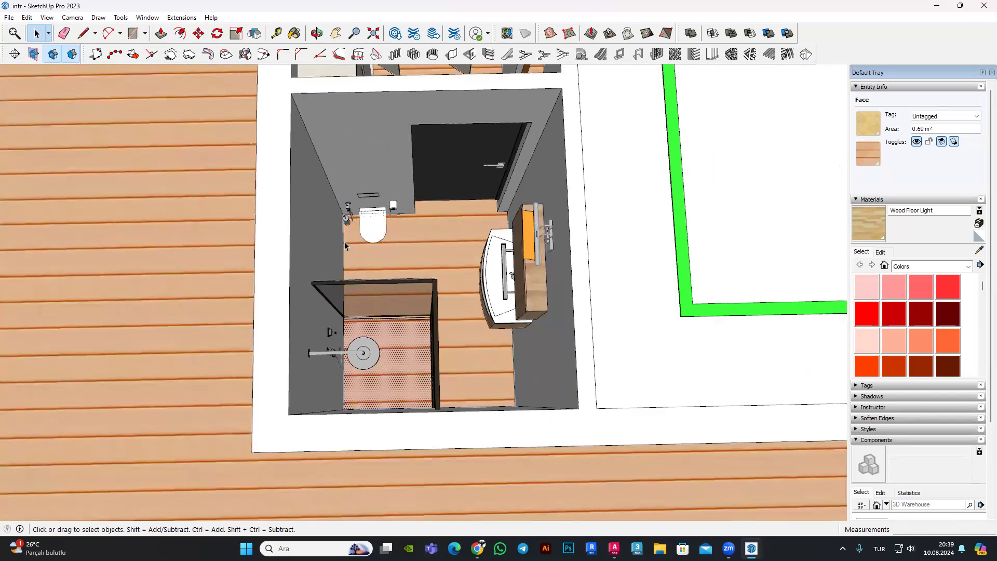
scroll(354, 242, down, 2)
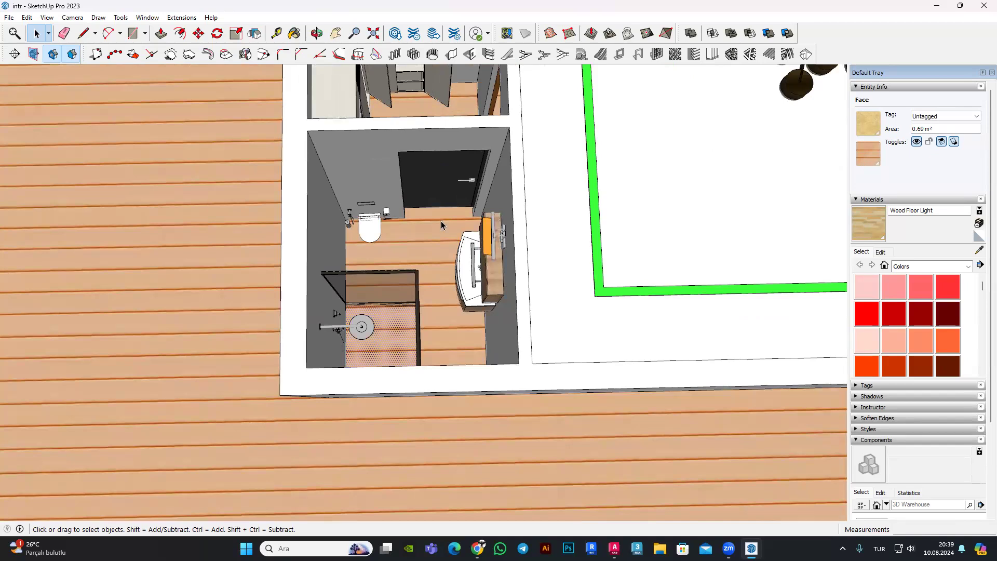
scroll(482, 235, up, 2)
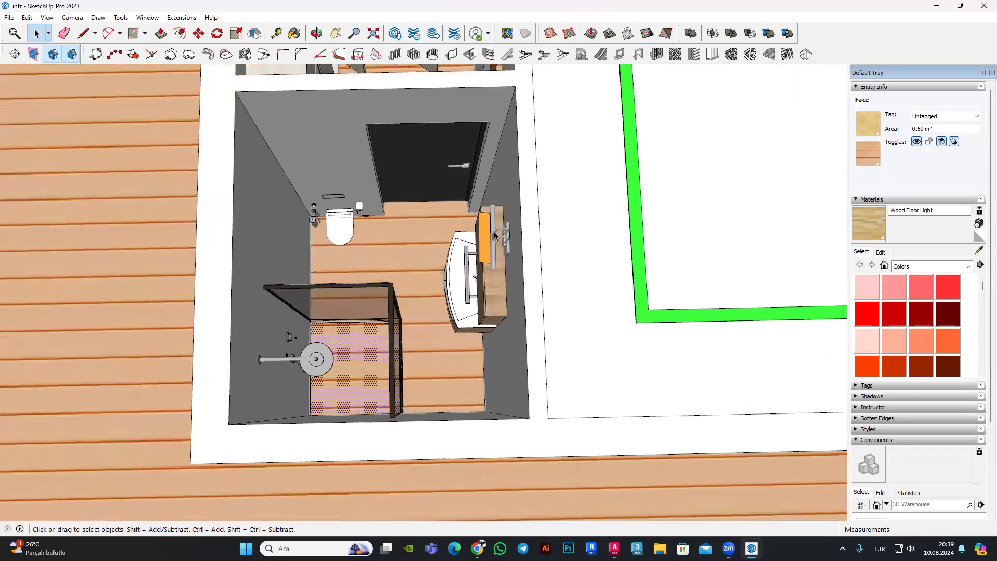
scroll(483, 234, up, 3)
scroll(491, 234, up, 2)
Select the small component beside the vanity, view it at an angle, then return to top-down
click(463, 212)
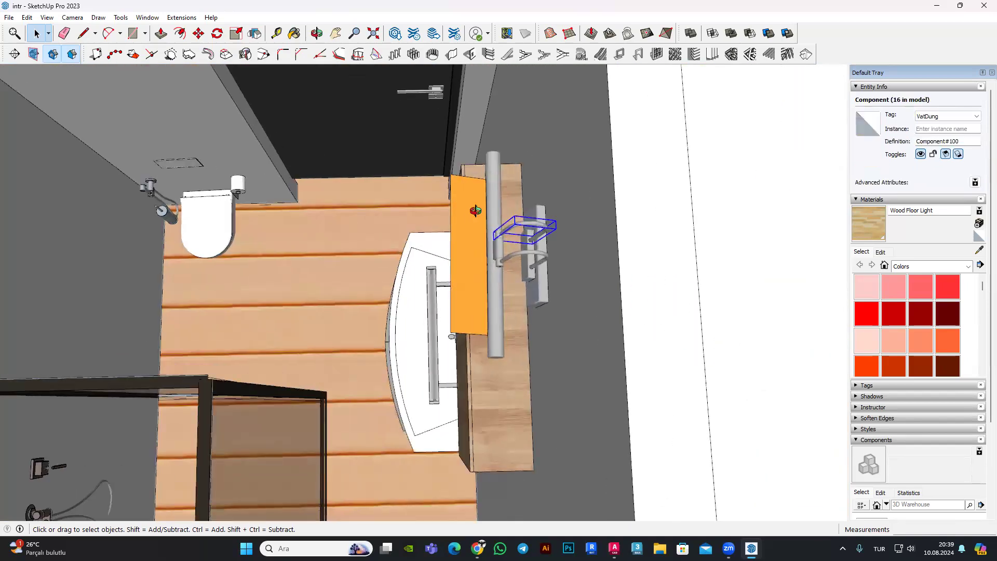
middle_drag(470, 213, 494, 223)
scroll(494, 222, down, 2)
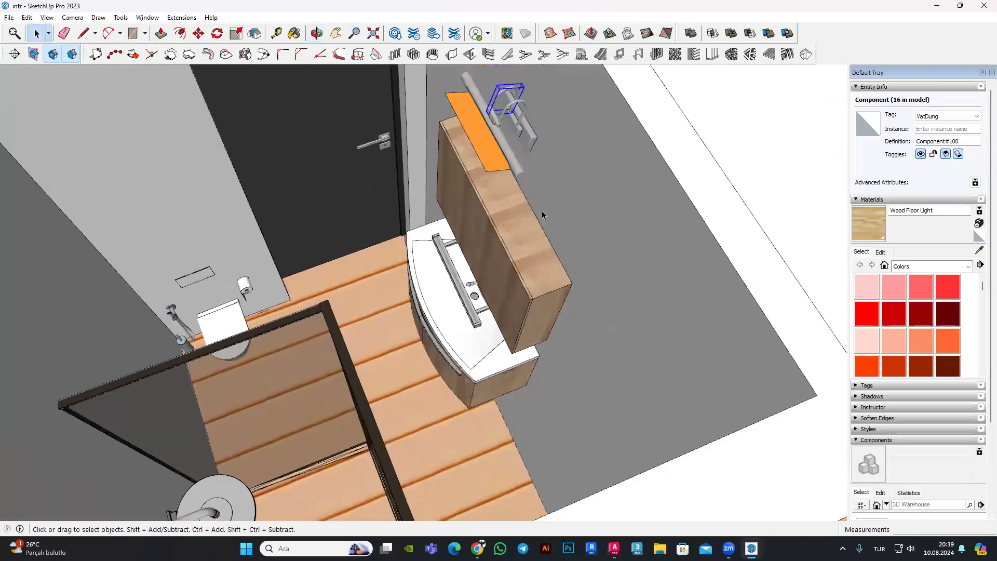
scroll(540, 213, down, 3)
middle_drag(527, 216, 524, 246)
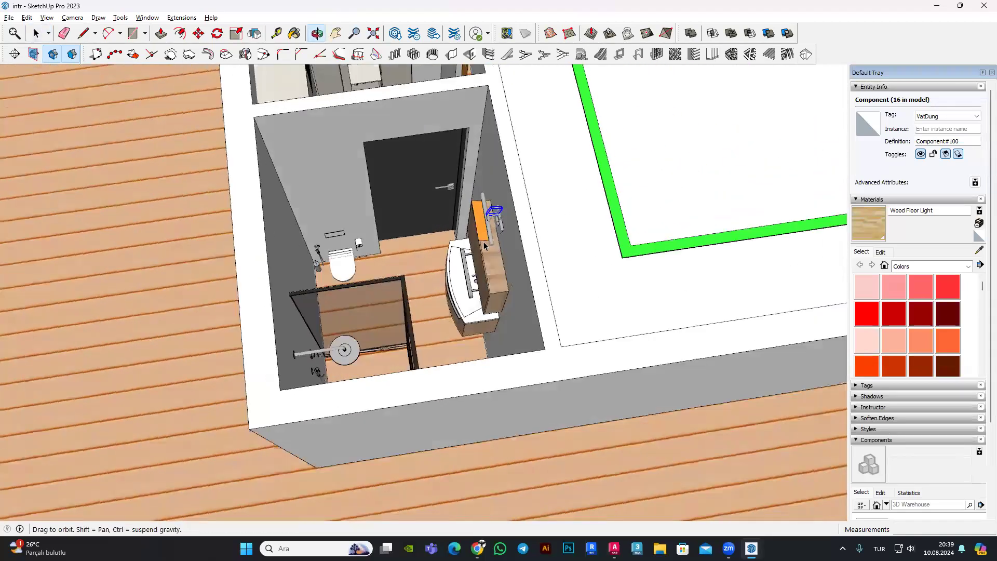
Zoom out to the whole site and window-select the entire model
scroll(523, 245, down, 4)
scroll(425, 110, up, 2)
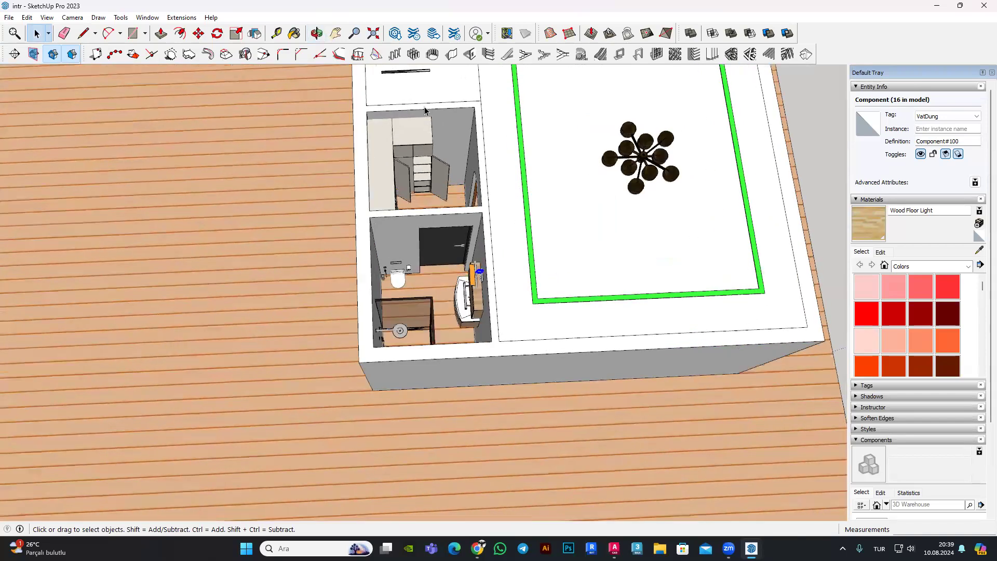
scroll(500, 233, down, 2)
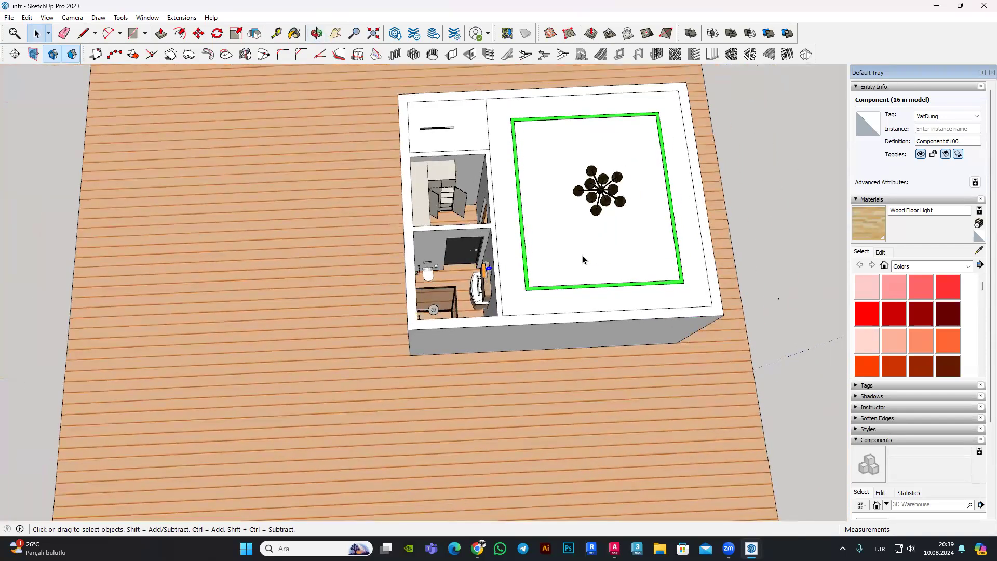
scroll(352, 285, down, 3)
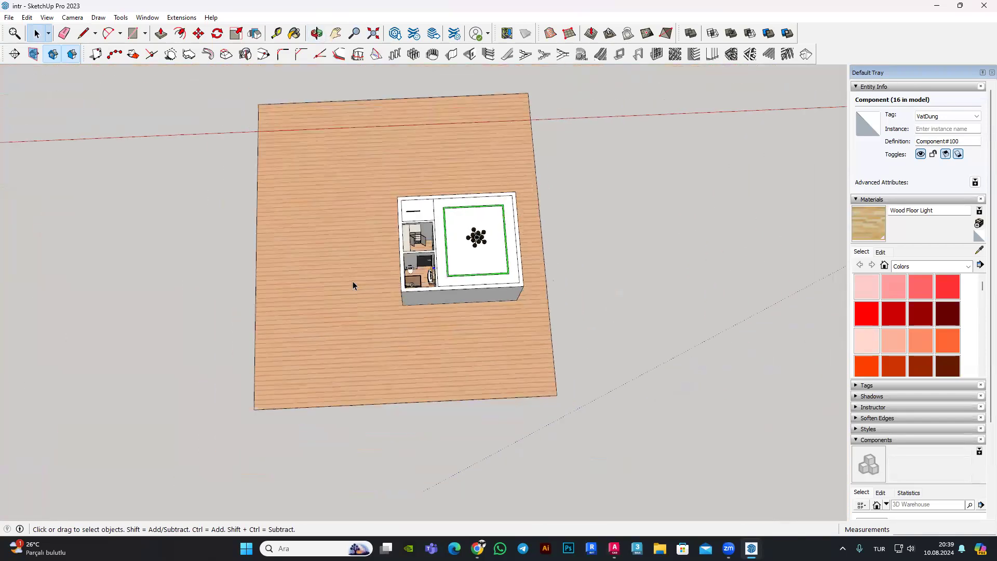
scroll(307, 252, down, 2)
scroll(306, 252, down, 1)
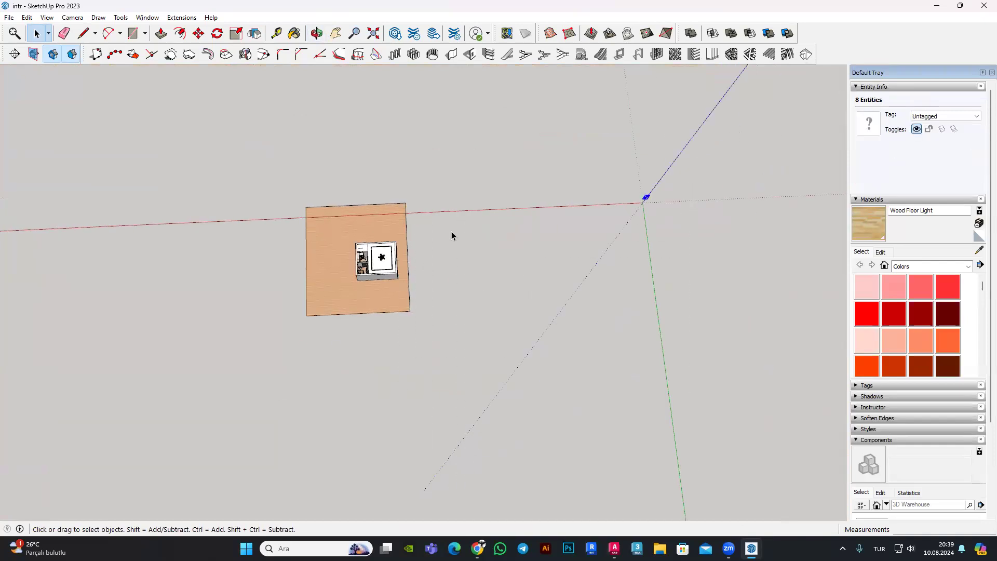
scroll(355, 256, up, 1)
drag(463, 154, 168, 373)
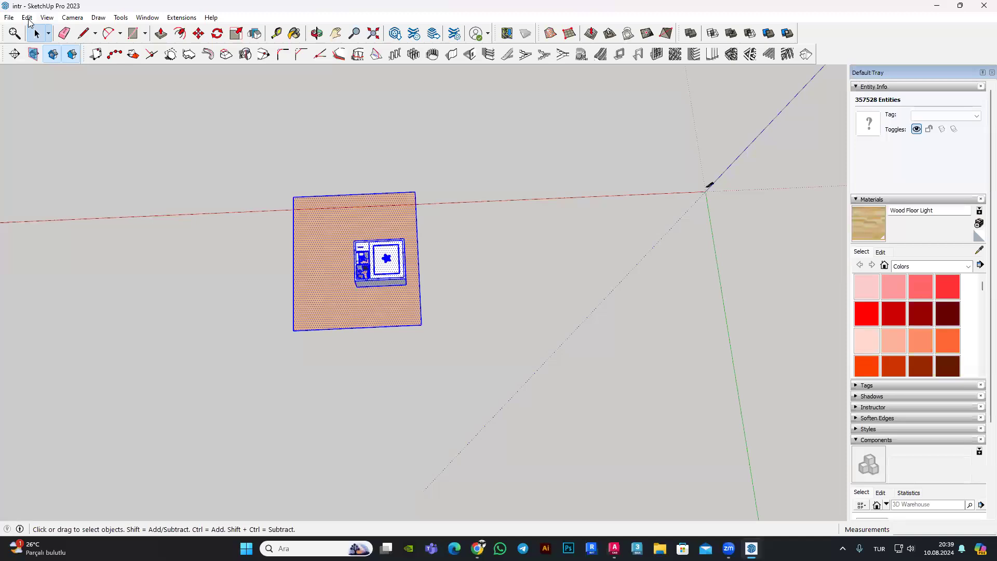
Unhide the most recently hidden objects from the Edit menu
click(29, 20)
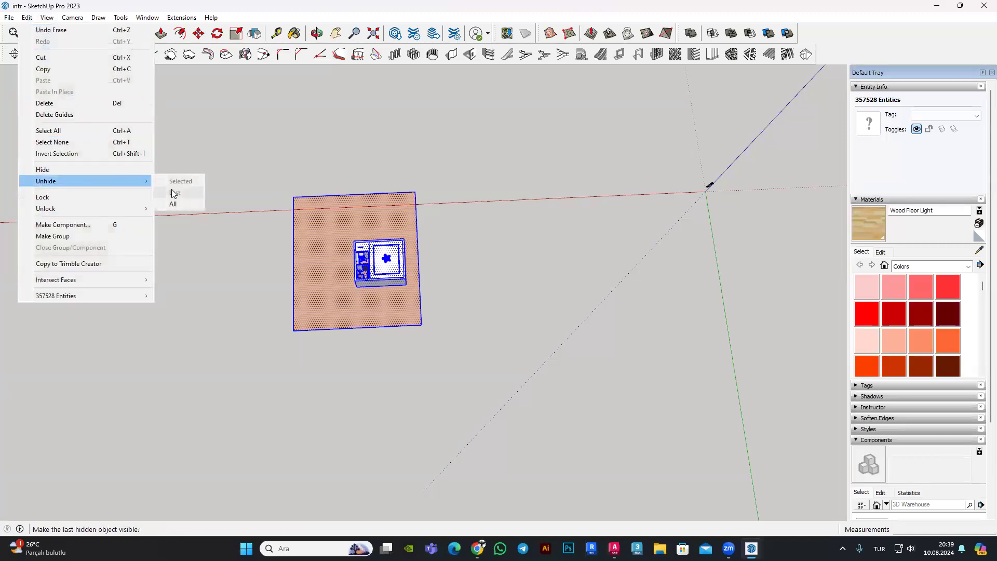
click(186, 213)
scroll(435, 274, down, 1)
scroll(435, 274, down, 2)
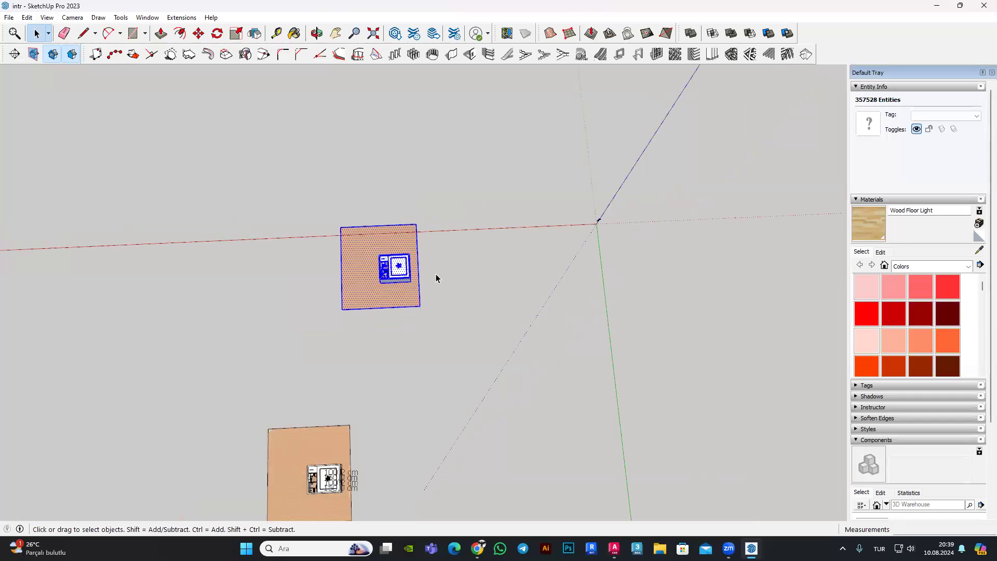
scroll(435, 273, down, 2)
scroll(425, 366, up, 2)
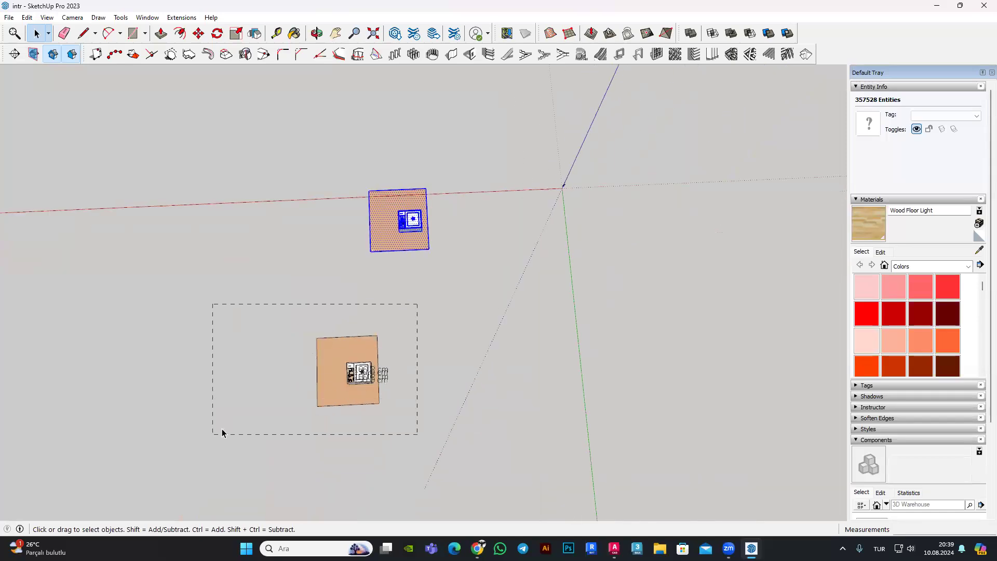
Select the previously hidden lower floor-plan copy, delete it, and zoom back in
drag(213, 437, 222, 434)
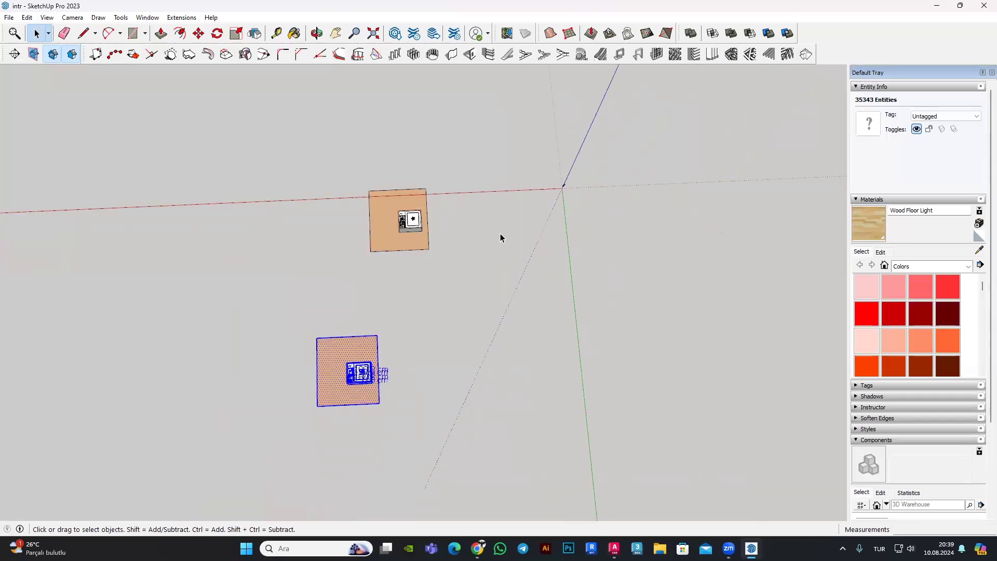
key(Delete)
scroll(419, 266, down, 2)
scroll(469, 316, down, 2)
scroll(436, 239, up, 2)
scroll(456, 270, up, 2)
scroll(363, 306, down, 1)
scroll(395, 317, up, 1)
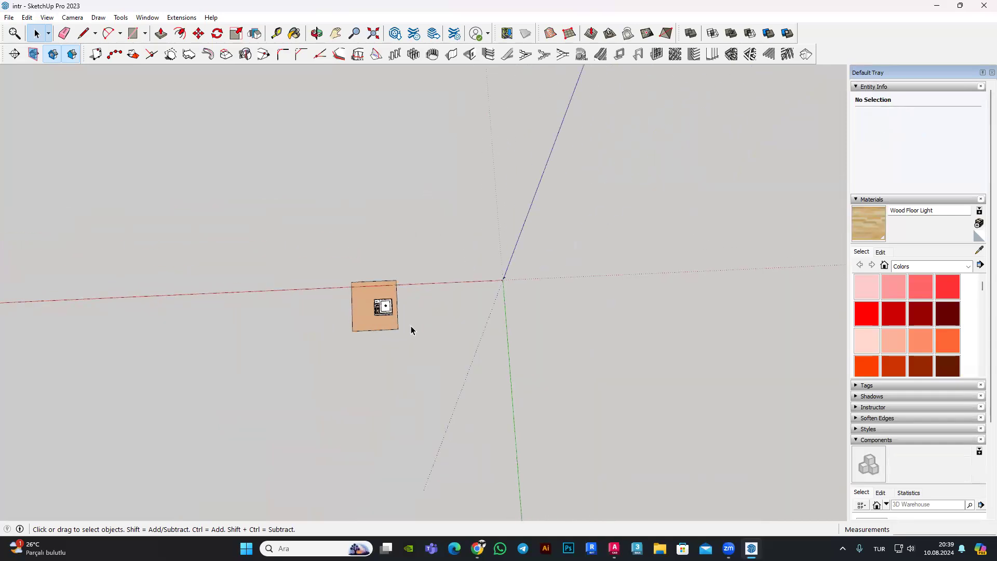
scroll(410, 326, up, 1)
scroll(358, 301, up, 1)
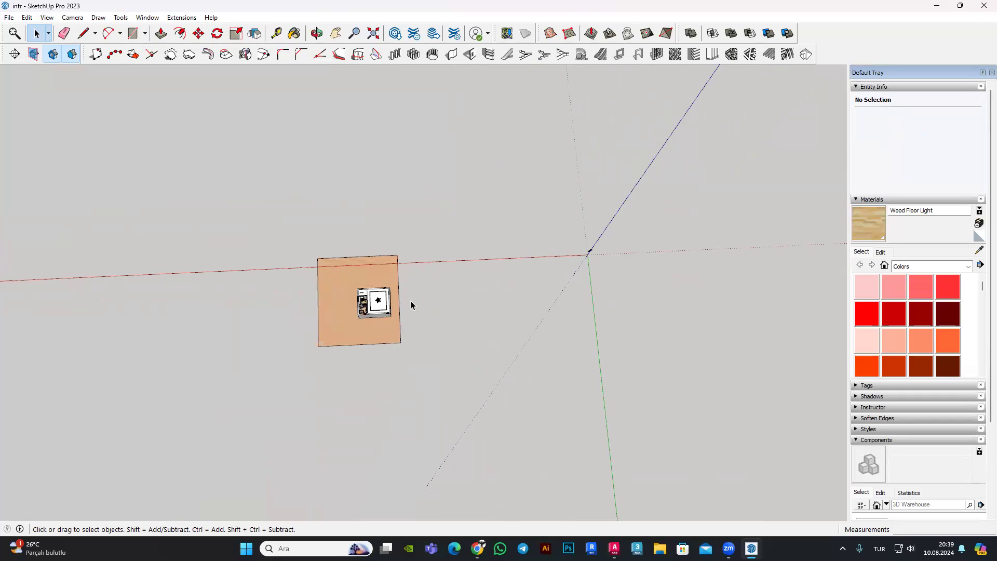
scroll(386, 266, up, 1)
scroll(385, 280, up, 2)
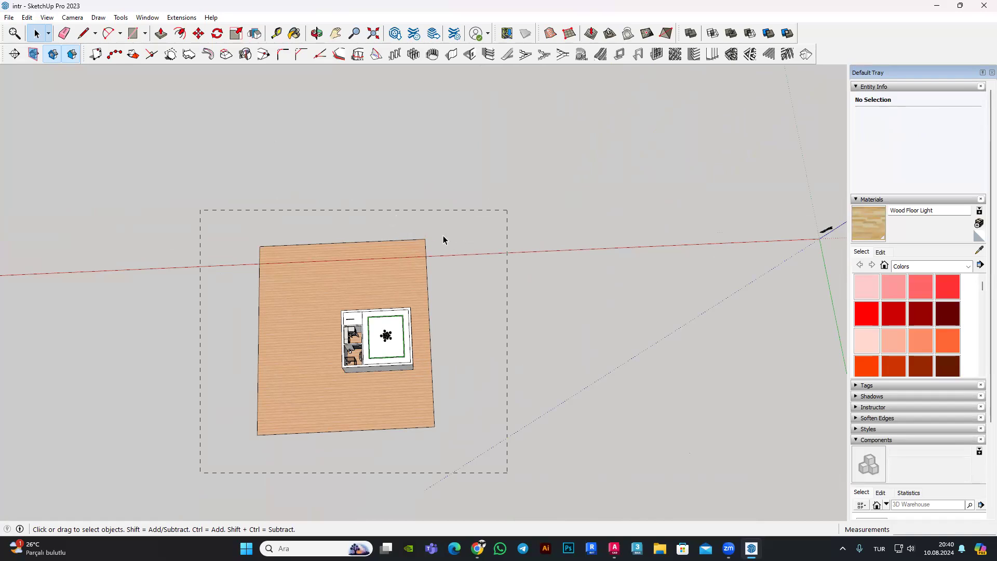
Select the whole remaining house, then clear the selection and zoom in
drag(233, 165, 326, 184)
scroll(326, 185, down, 1)
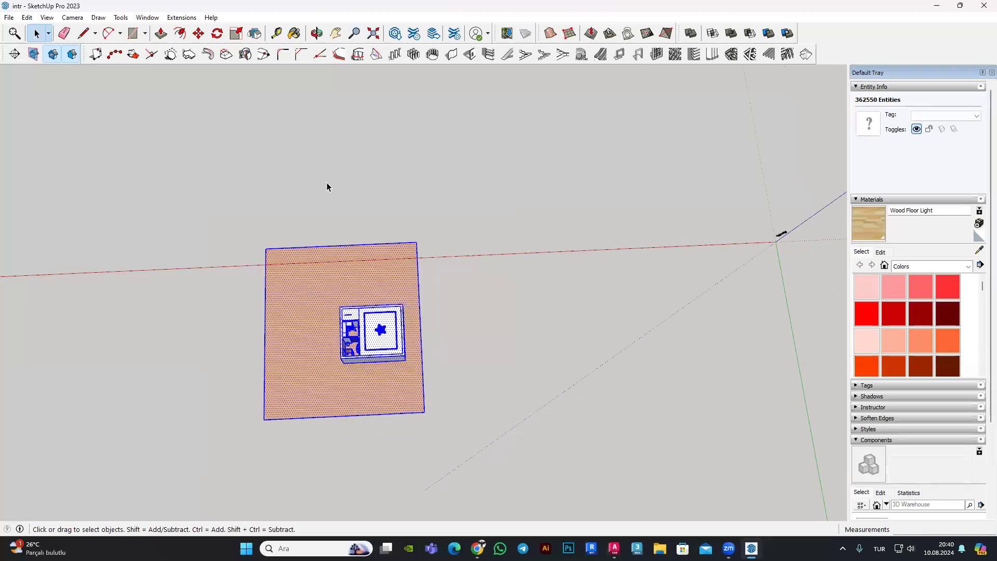
click(436, 374)
scroll(338, 363, up, 1)
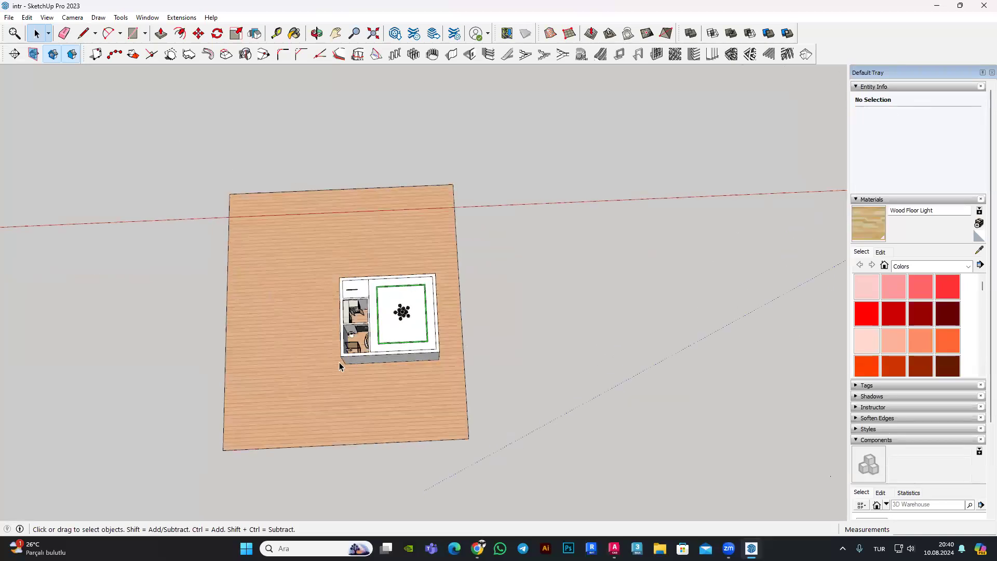
scroll(338, 363, up, 2)
scroll(391, 345, up, 2)
scroll(437, 300, up, 2)
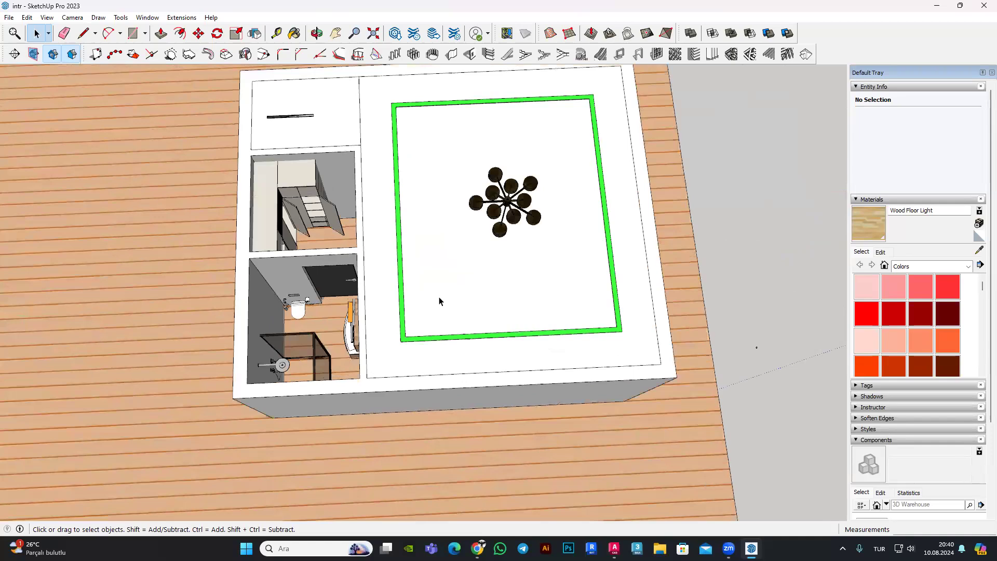
scroll(442, 296, up, 2)
scroll(431, 286, down, 3)
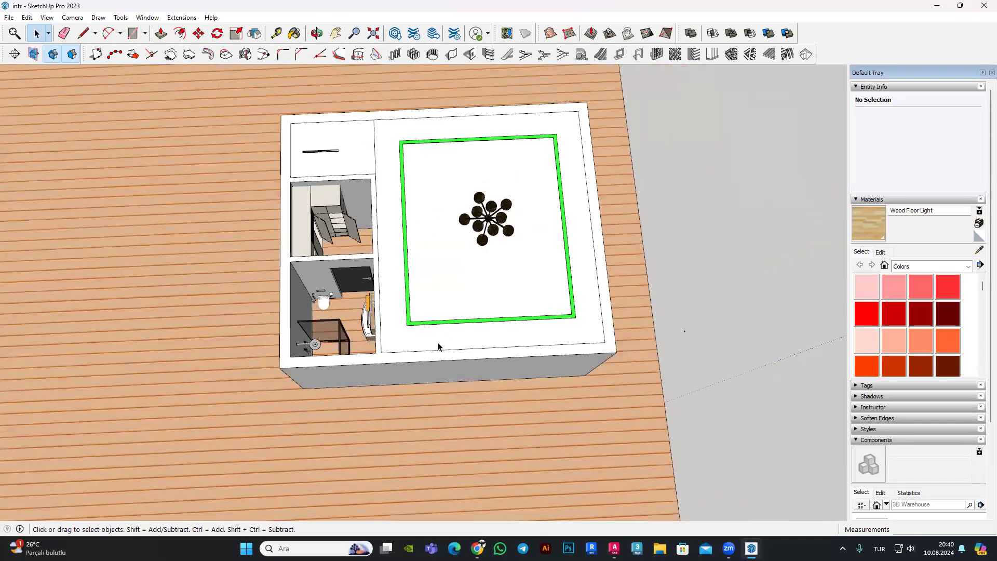
scroll(447, 171, down, 1)
Try picking the main room's top face and front wall, then select everything
click(450, 161)
scroll(467, 218, down, 2)
click(484, 278)
click(556, 258)
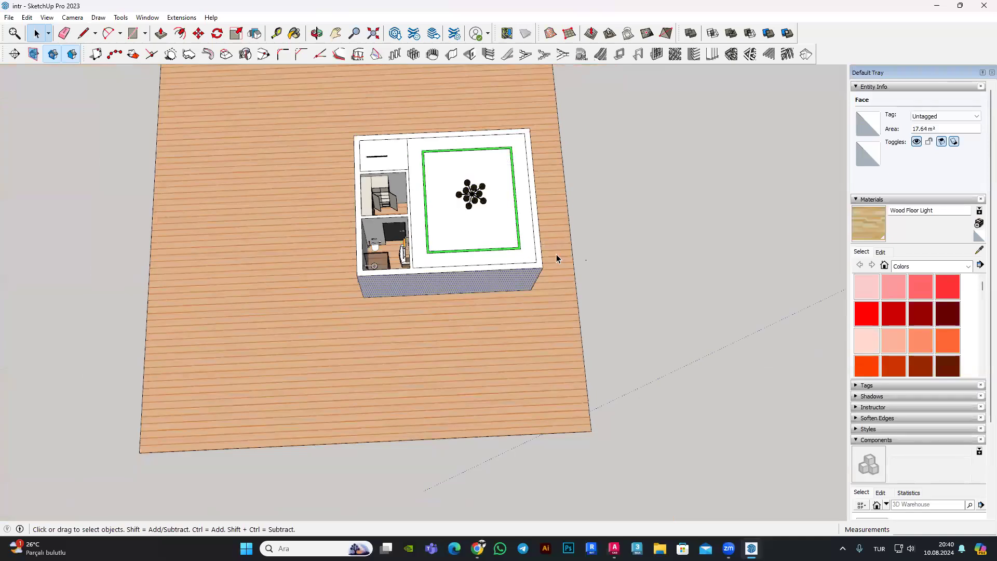
key(Escape)
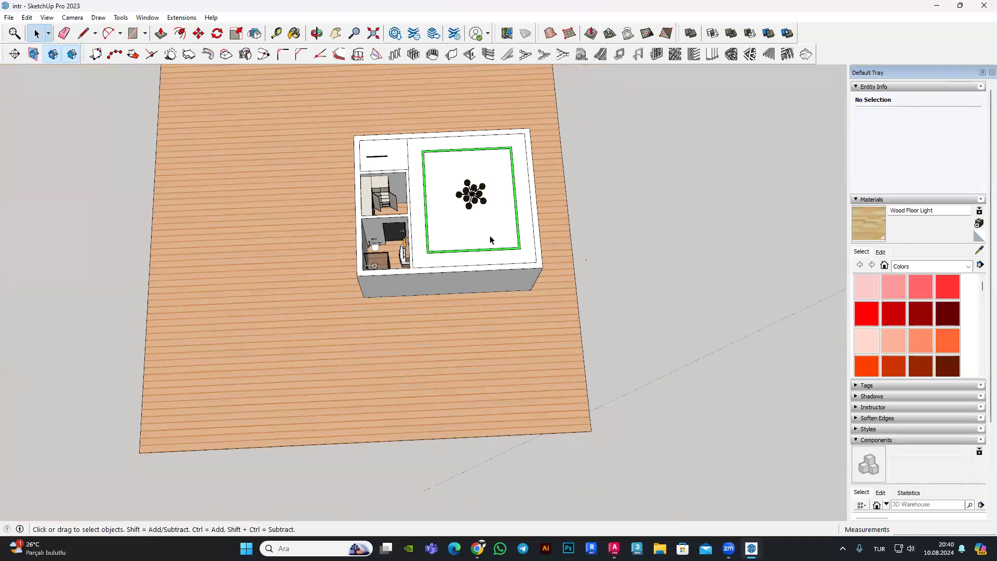
click(490, 239)
key(ctrl+a)
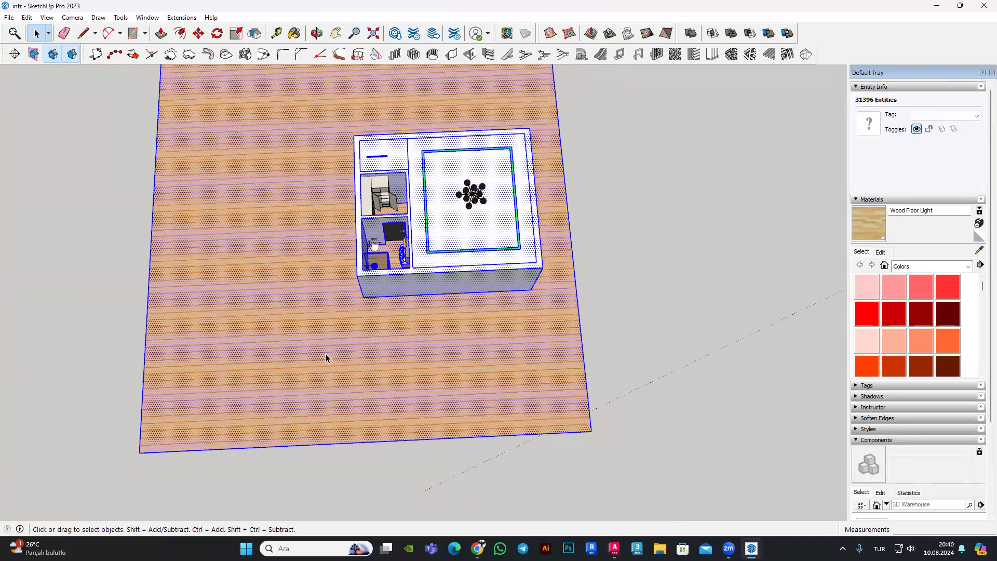
Zoom into the bathroom and pick only the shower pipe surface
scroll(327, 358, down, 3)
scroll(332, 249, up, 1)
scroll(332, 248, up, 2)
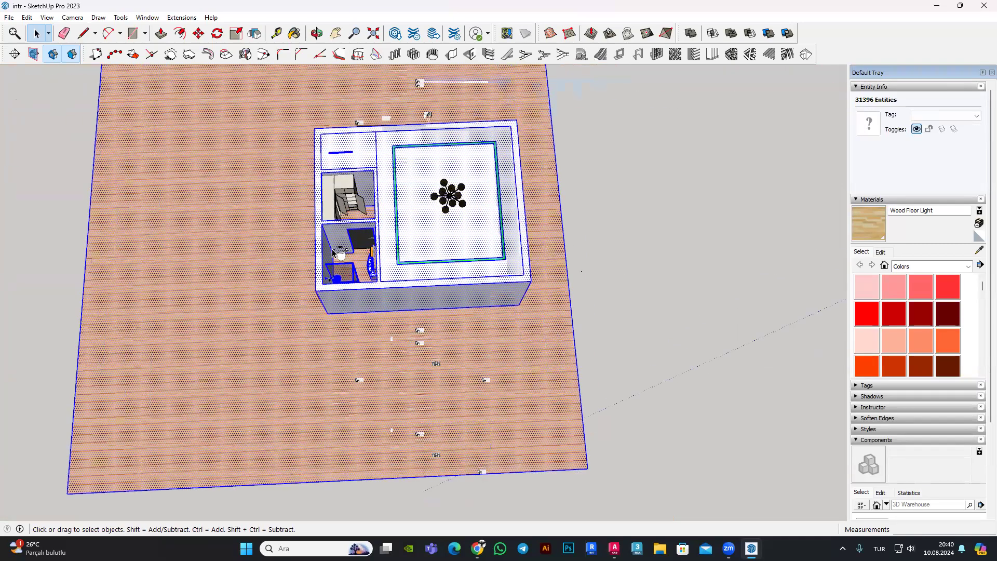
scroll(327, 297, up, 2)
scroll(328, 298, up, 2)
scroll(328, 297, up, 2)
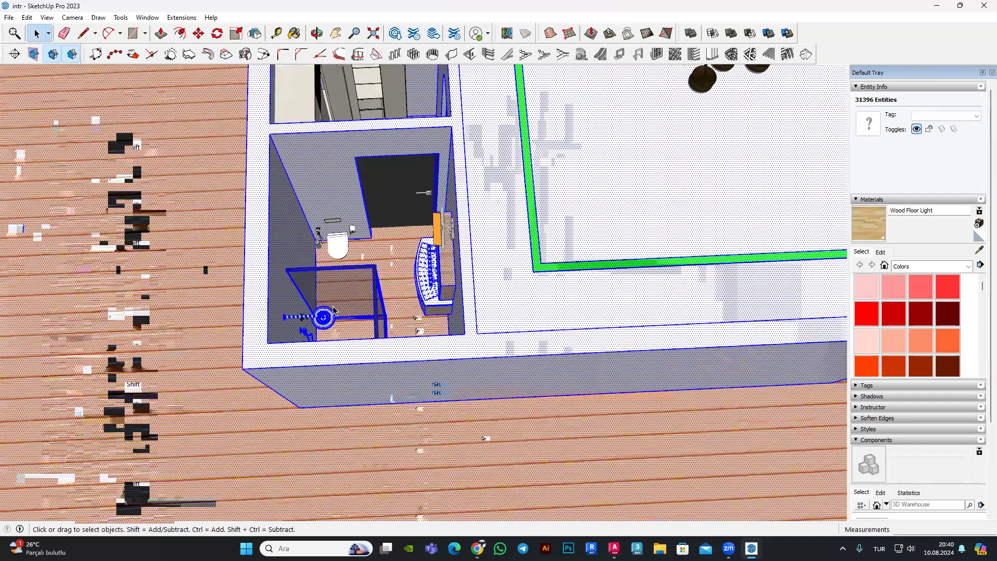
scroll(324, 317, up, 3)
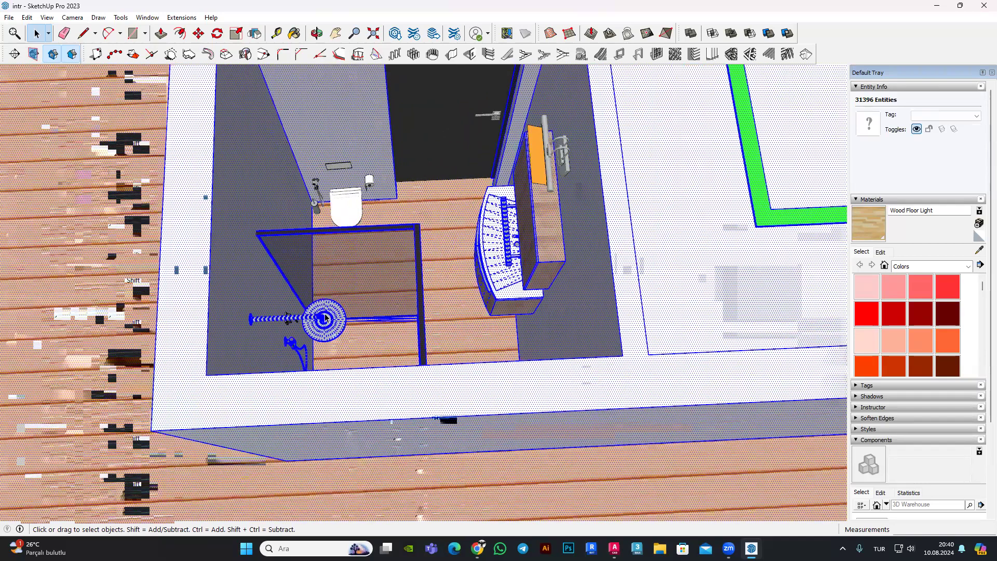
scroll(314, 314, up, 1)
scroll(314, 314, up, 2)
scroll(314, 314, up, 1)
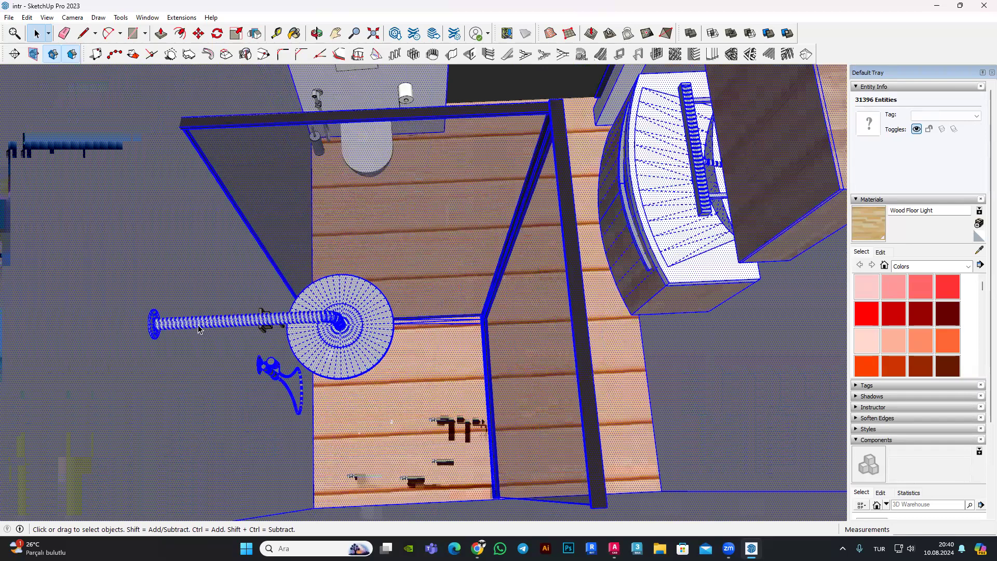
click(340, 323)
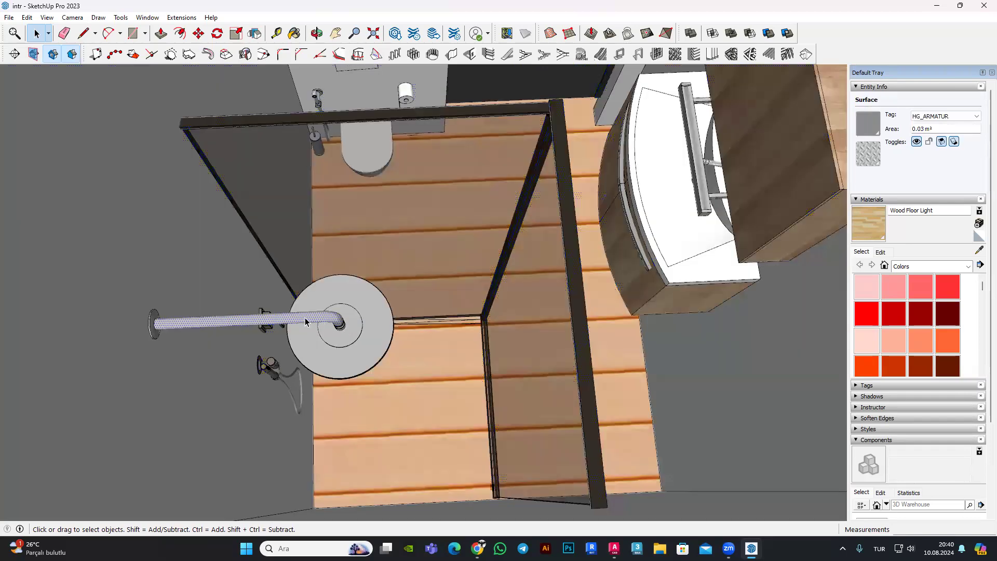
scroll(305, 321, down, 3)
scroll(271, 344, down, 3)
scroll(260, 311, down, 2)
scroll(258, 308, down, 2)
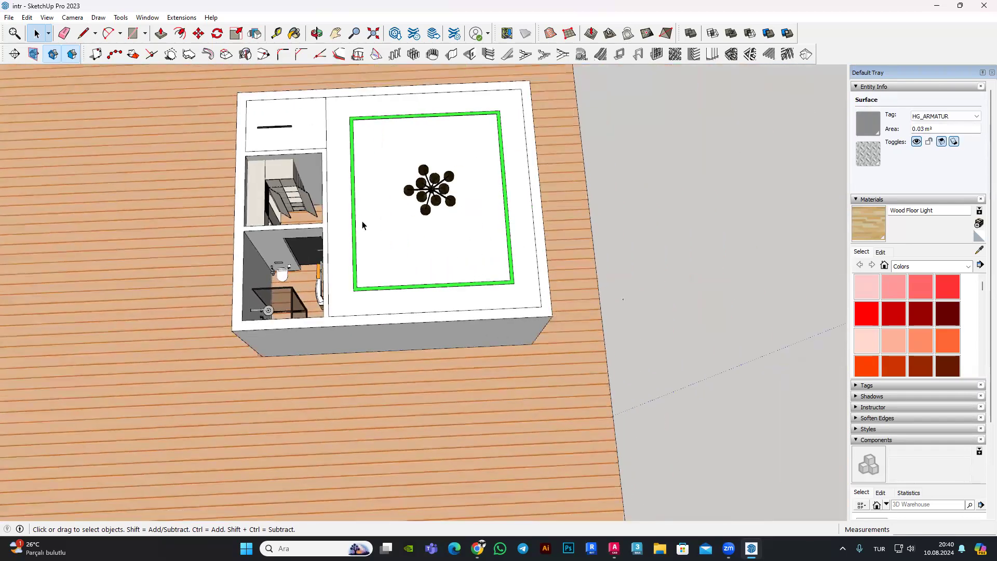
scroll(342, 234, up, 3)
scroll(317, 259, up, 3)
Pick the dark bathroom door face, then delete the white top face inside the green outline
click(335, 283)
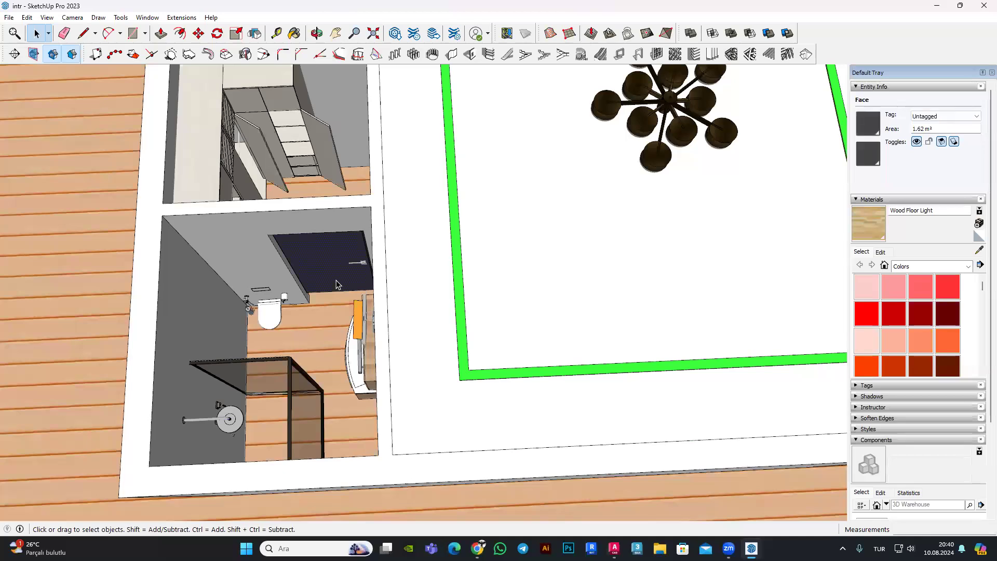
scroll(327, 257, up, 2)
scroll(363, 280, up, 1)
scroll(399, 303, down, 3)
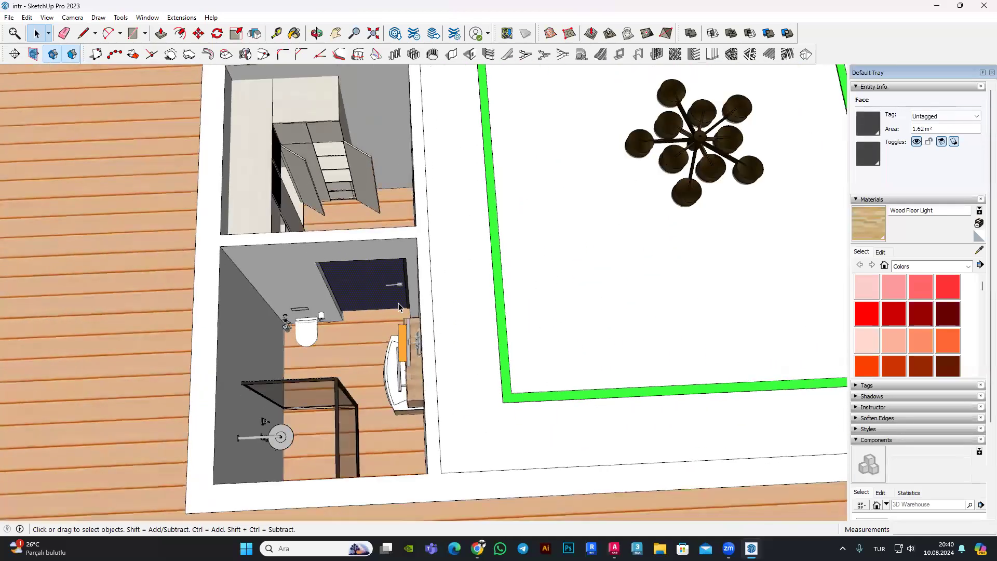
scroll(431, 304, down, 3)
scroll(467, 304, down, 1)
click(475, 224)
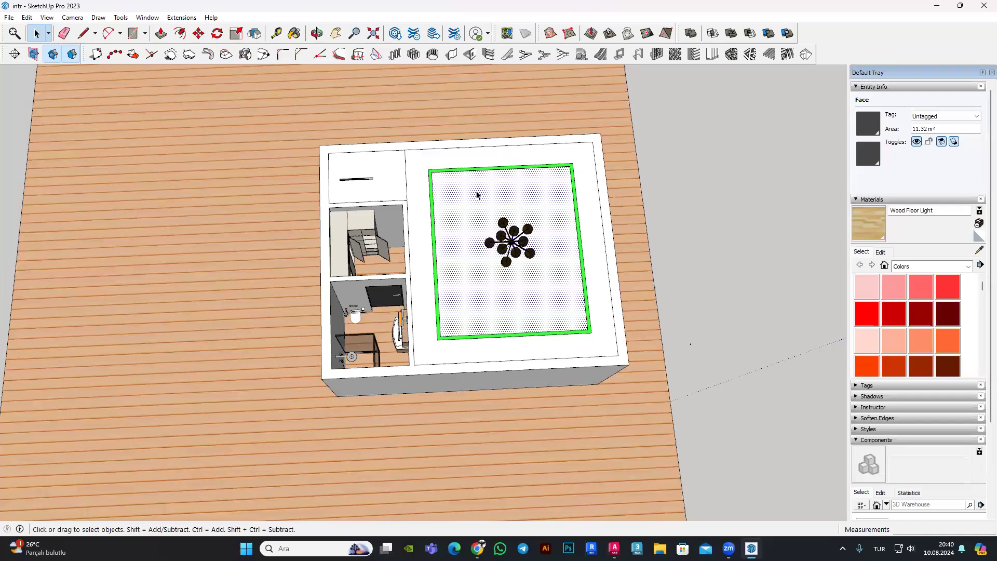
key(Delete)
scroll(527, 195, up, 2)
scroll(535, 178, up, 2)
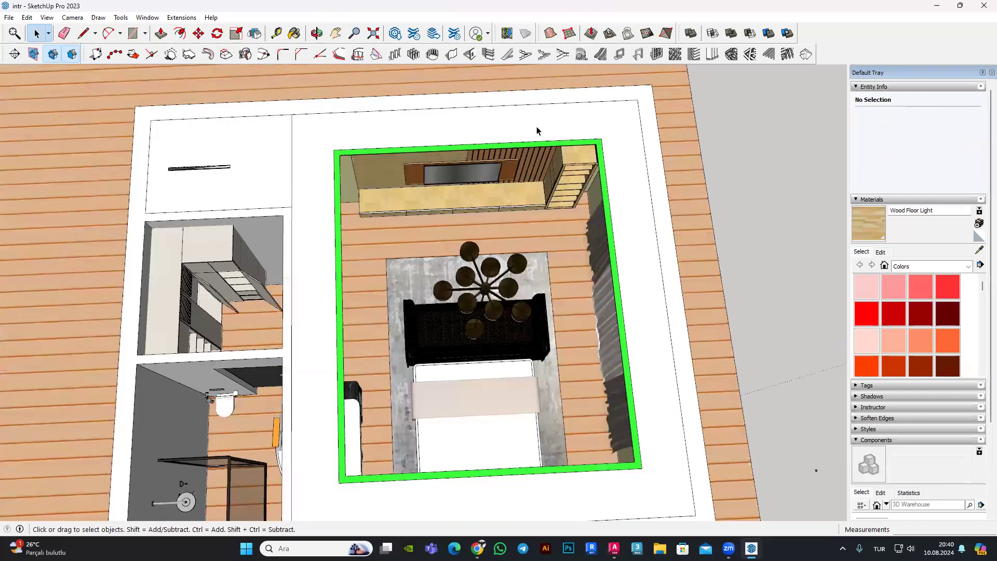
click(537, 131)
key(Delete)
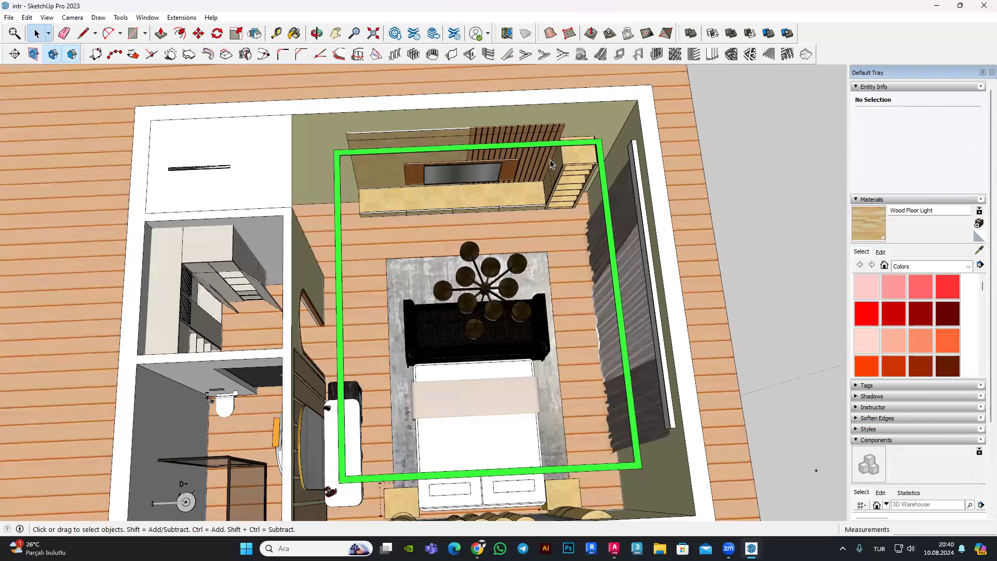
scroll(519, 234, down, 3)
scroll(499, 303, up, 2)
scroll(500, 304, up, 2)
scroll(506, 309, up, 1)
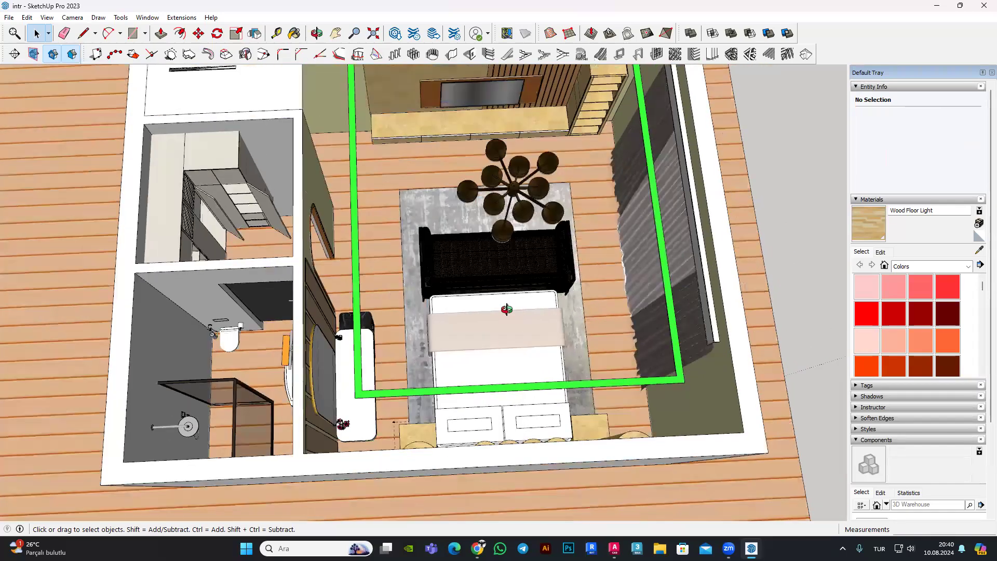
middle_drag(506, 309, 373, 154)
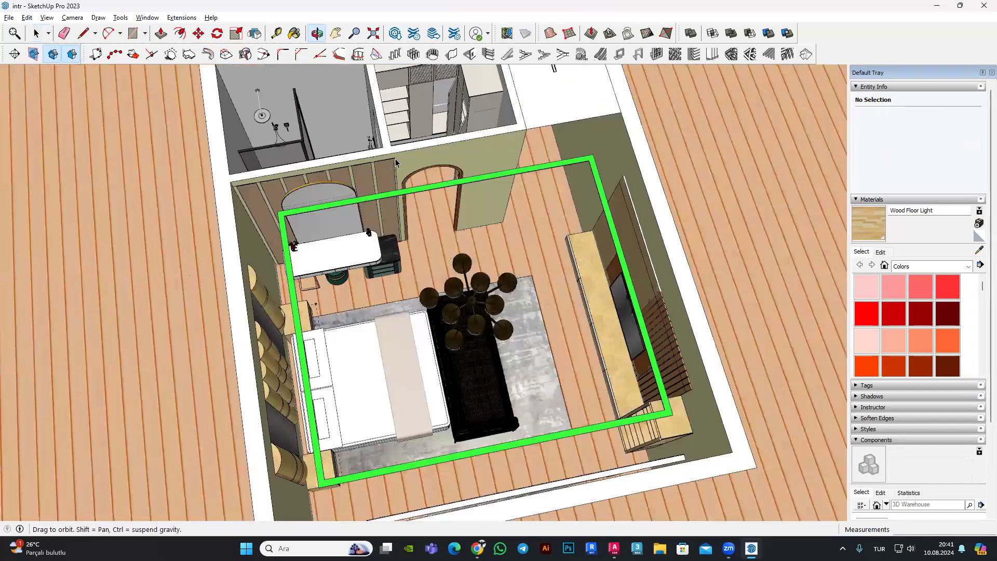
key(space)
click(410, 160)
scroll(425, 161, up, 5)
click(424, 161)
mouse_move(467, 169)
middle_down()
mouse_move(167, 218)
mouse_move(157, 210)
middle_up()
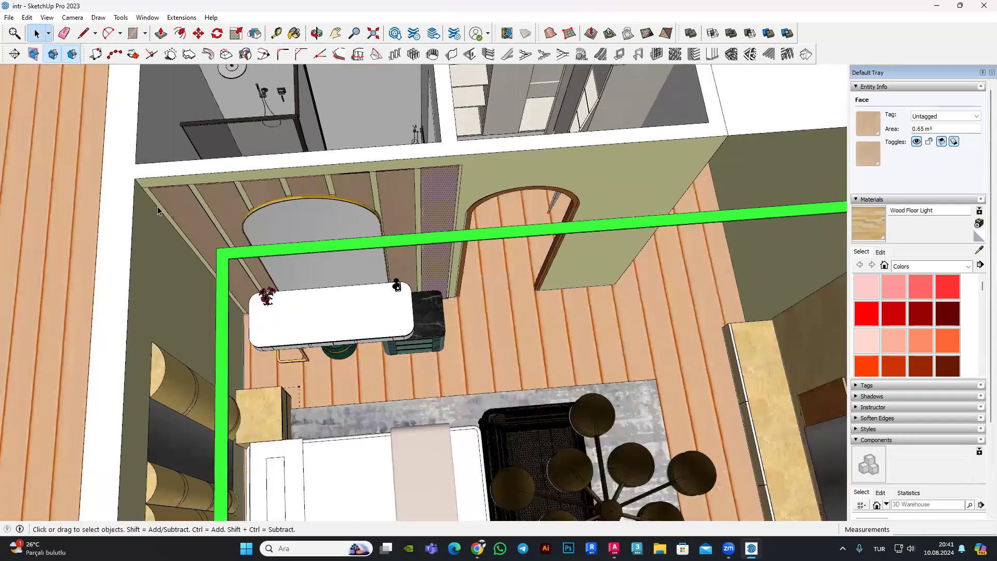
scroll(176, 201, up, 1)
click(382, 339)
mouse_move(374, 287)
middle_down()
mouse_move(410, 155)
mouse_move(538, 123)
mouse_move(508, 169)
middle_up()
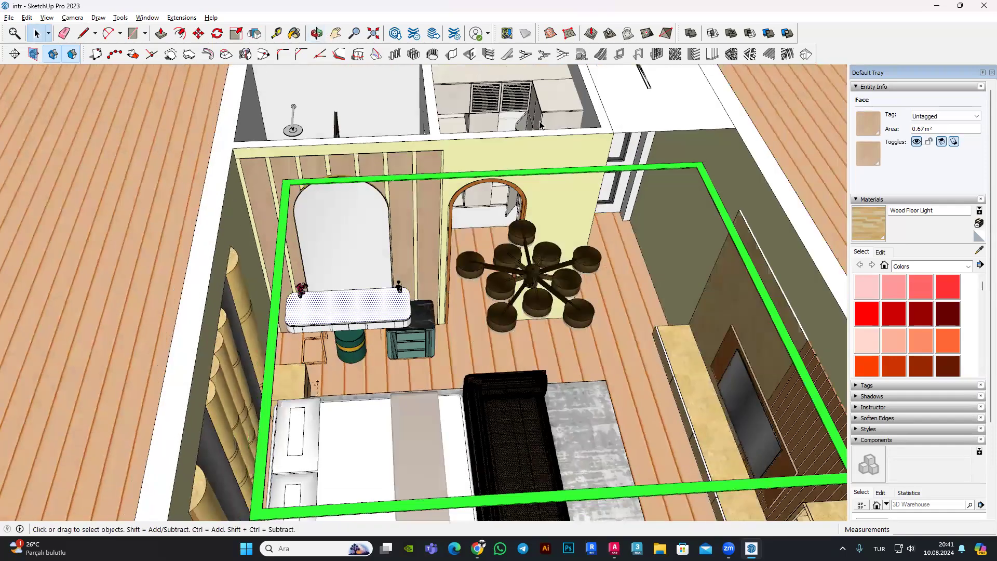
scroll(508, 169, down, 2)
scroll(571, 207, down, 2)
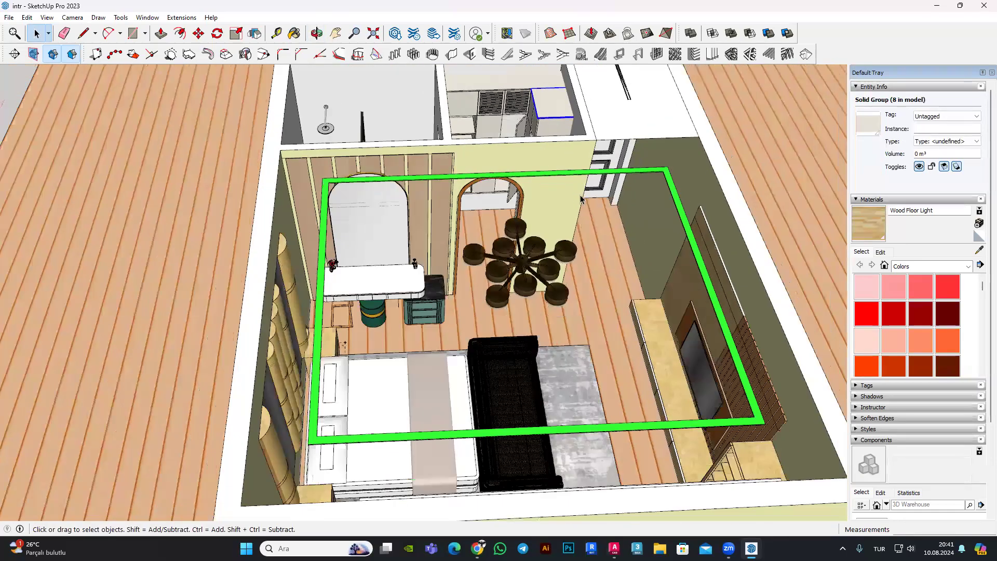
scroll(649, 260, down, 3)
scroll(720, 309, down, 1)
scroll(721, 310, up, 2)
scroll(675, 291, up, 2)
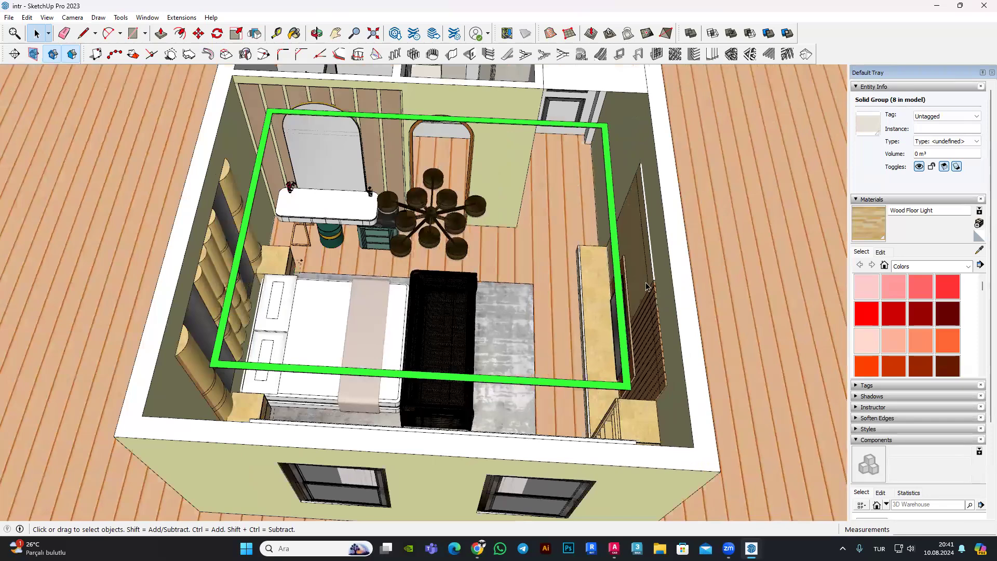
scroll(622, 270, up, 3)
scroll(552, 250, up, 2)
scroll(552, 250, up, 2)
scroll(552, 250, up, 1)
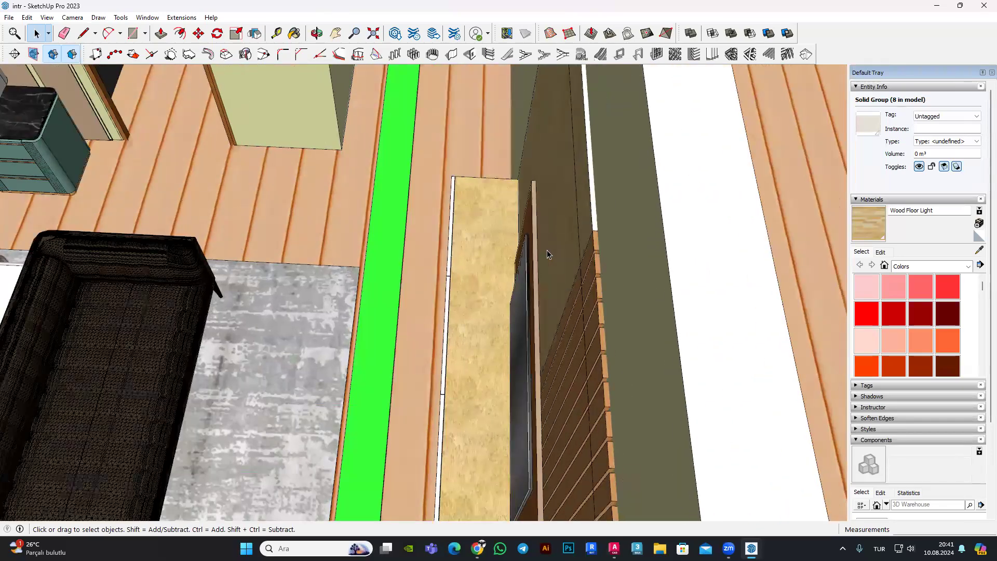
scroll(546, 250, down, 2)
scroll(190, 257, down, 2)
scroll(190, 258, down, 3)
scroll(282, 226, down, 2)
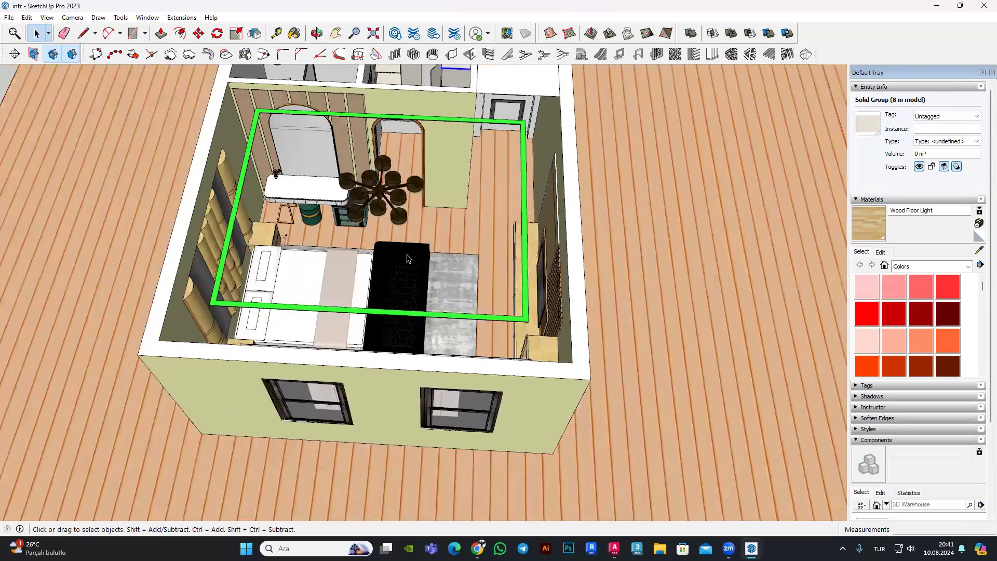
scroll(337, 181, up, 1)
scroll(392, 136, up, 2)
scroll(454, 178, down, 1)
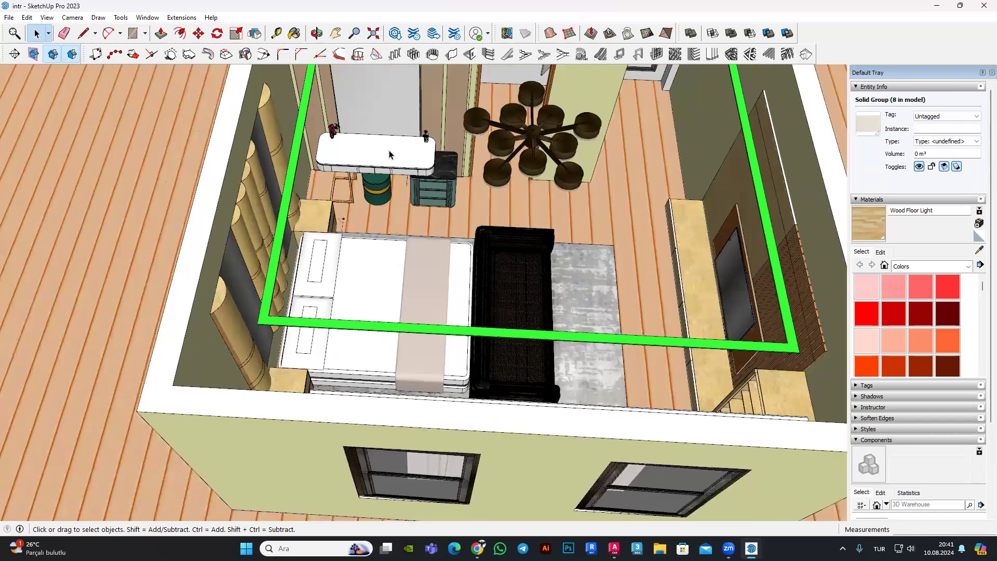
scroll(416, 164, down, 1)
scroll(466, 178, up, 3)
scroll(465, 178, down, 1)
scroll(466, 178, down, 2)
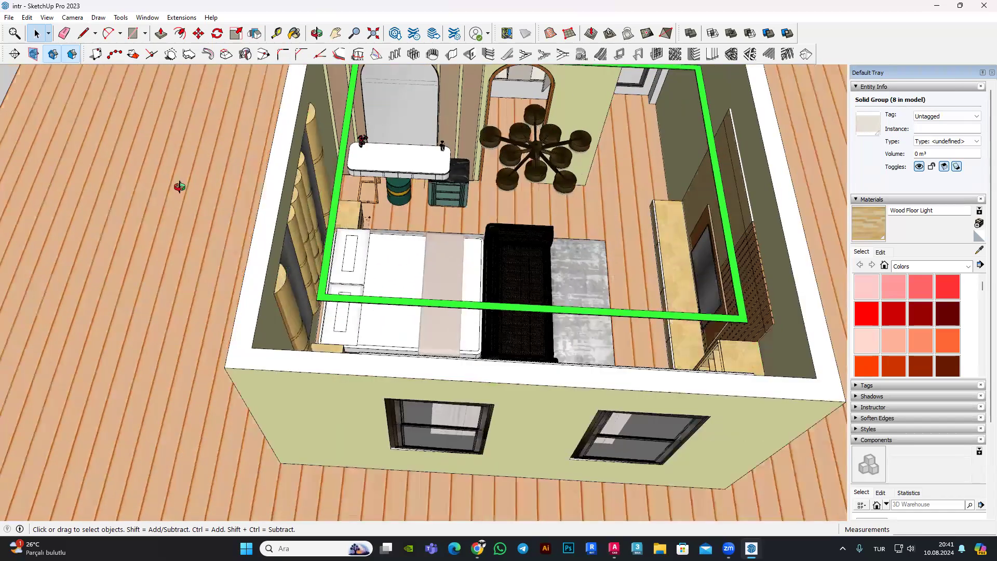
mouse_move(185, 233)
middle_down()
mouse_move(367, 264)
mouse_move(281, 110)
mouse_move(613, 216)
mouse_move(633, 242)
mouse_move(568, 244)
mouse_move(509, 220)
mouse_move(519, 212)
middle_up()
right_click(519, 212)
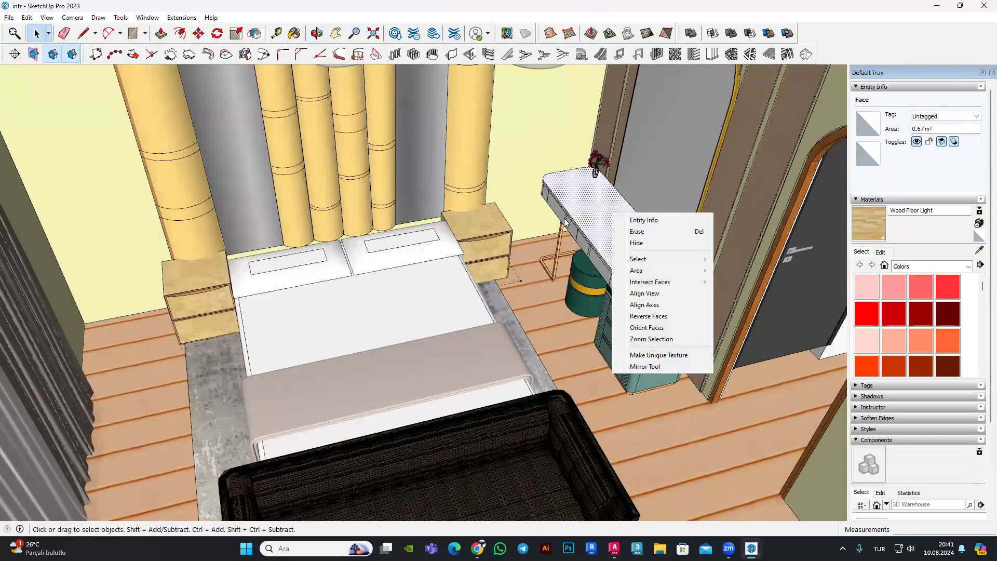
click(525, 274)
click(526, 274)
scroll(526, 274, down, 1)
scroll(526, 264, down, 2)
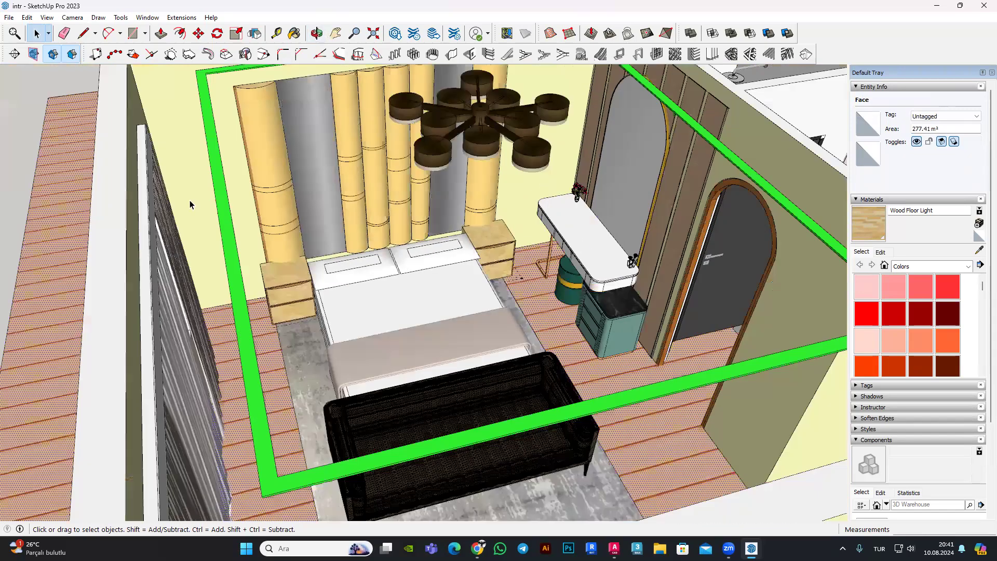
scroll(526, 254, down, 2)
scroll(527, 244, down, 2)
key(Escape)
scroll(524, 244, up, 2)
scroll(512, 246, up, 2)
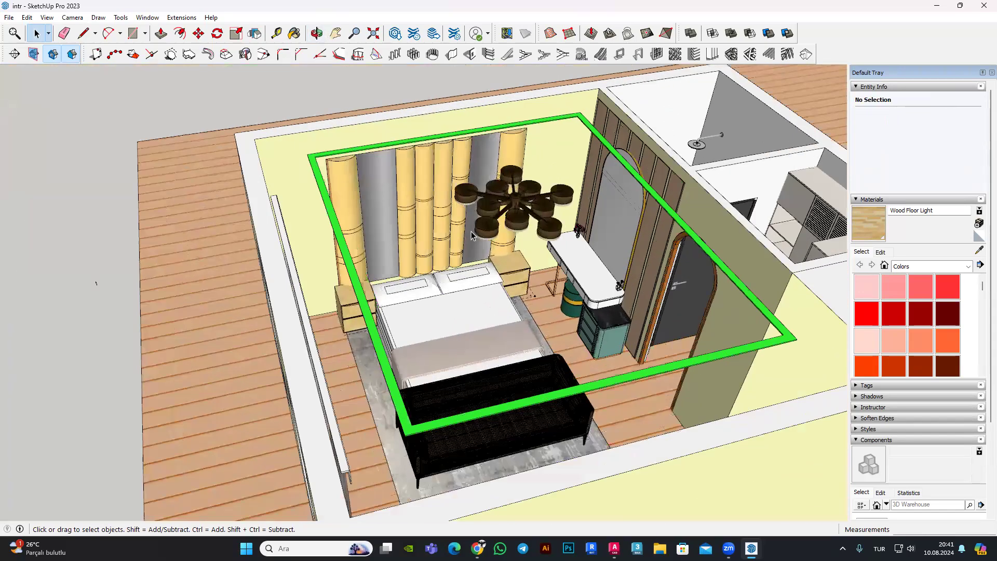
scroll(493, 249, up, 2)
scroll(475, 253, up, 2)
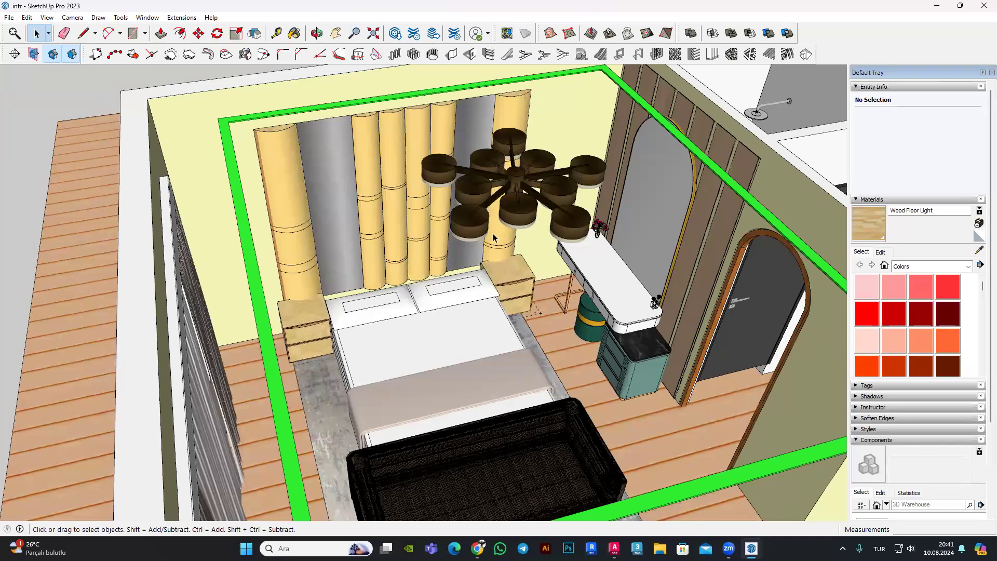
scroll(499, 235, down, 3)
scroll(309, 183, down, 2)
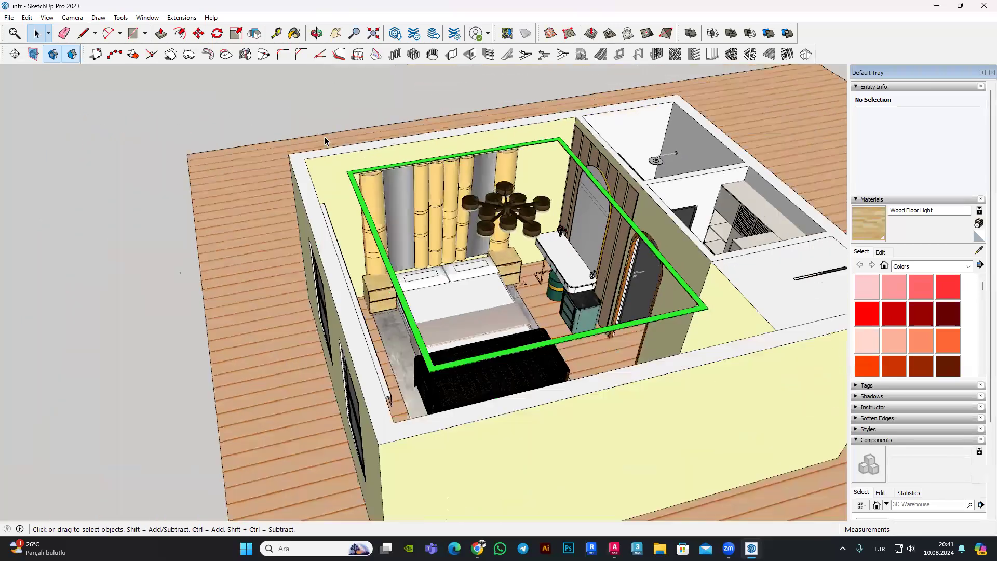
scroll(243, 174, down, 2)
scroll(244, 179, down, 3)
scroll(223, 207, down, 1)
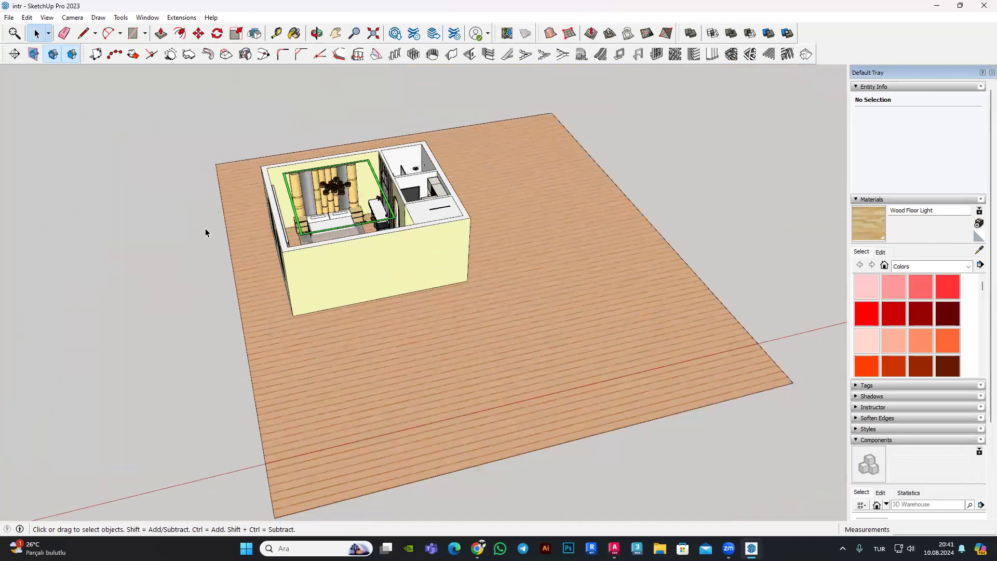
drag(232, 206, 204, 223)
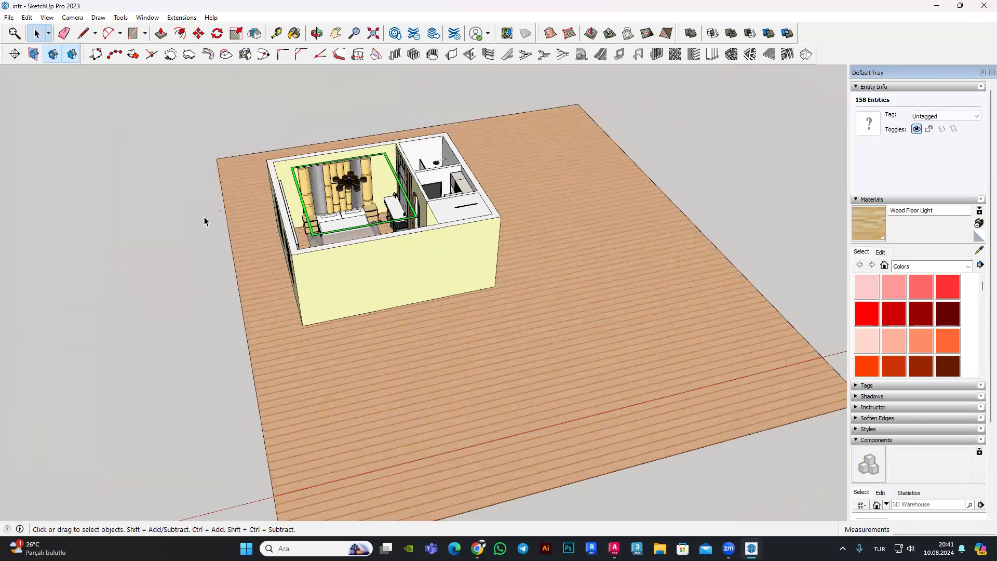
click(204, 217)
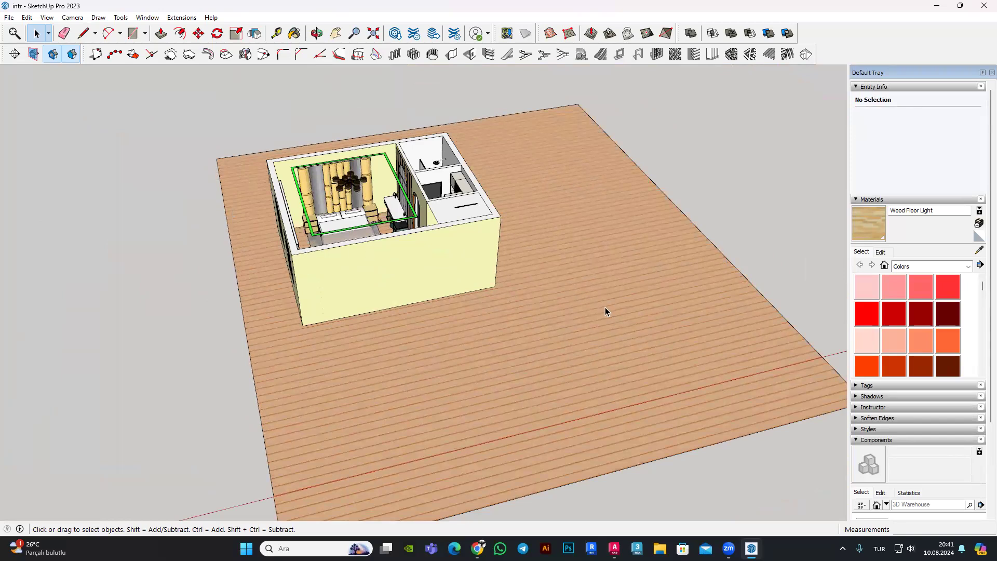
scroll(606, 310, down, 2)
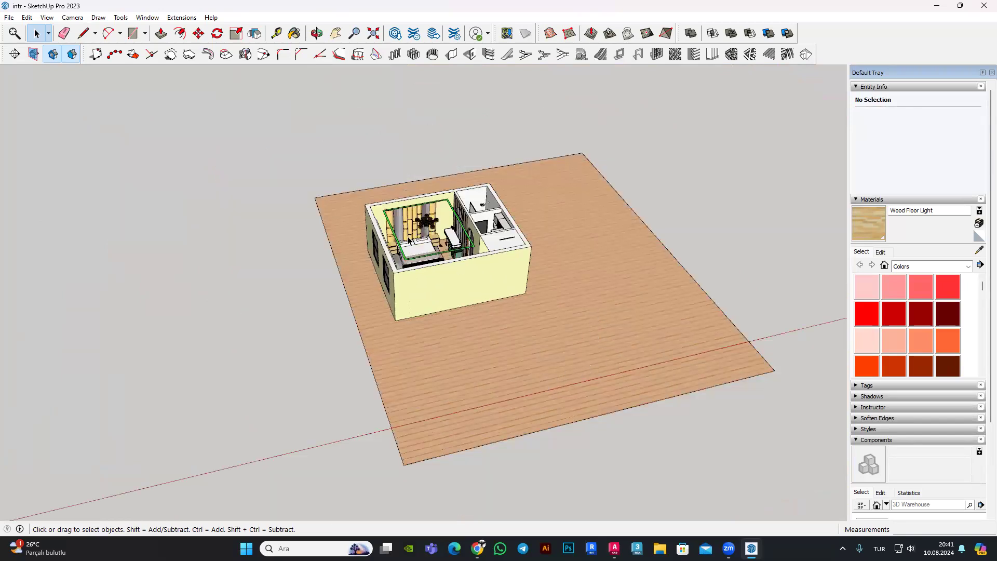
scroll(379, 210, up, 3)
scroll(379, 211, up, 3)
scroll(376, 207, up, 3)
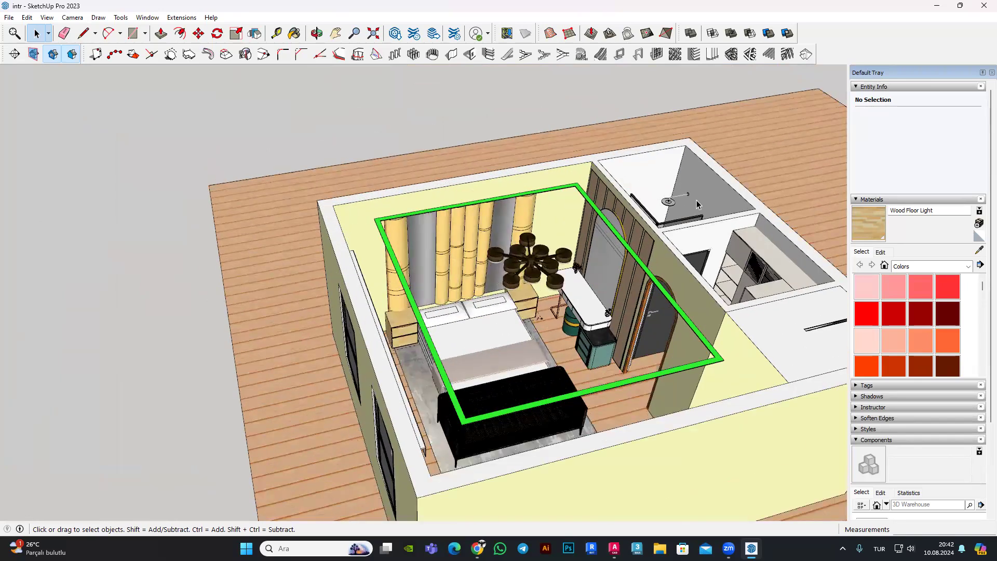
scroll(831, 364, down, 1)
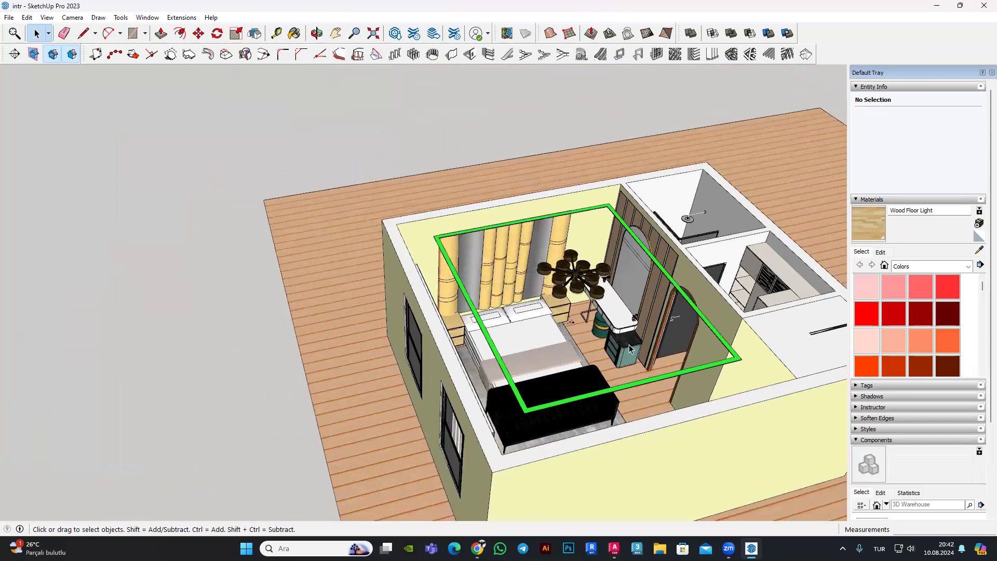
scroll(597, 312, up, 1)
scroll(571, 291, up, 2)
scroll(519, 208, up, 2)
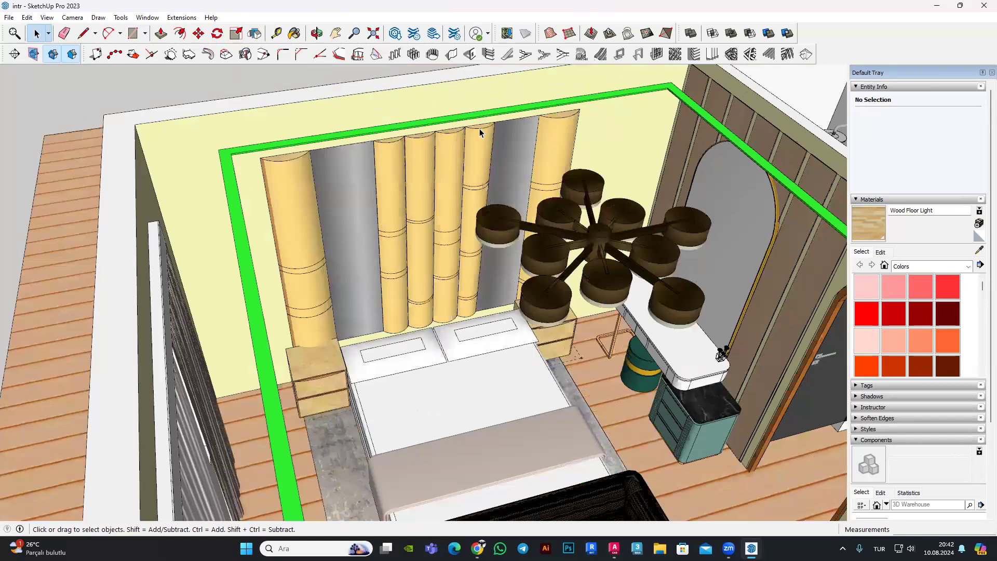
click(479, 130)
click(472, 139)
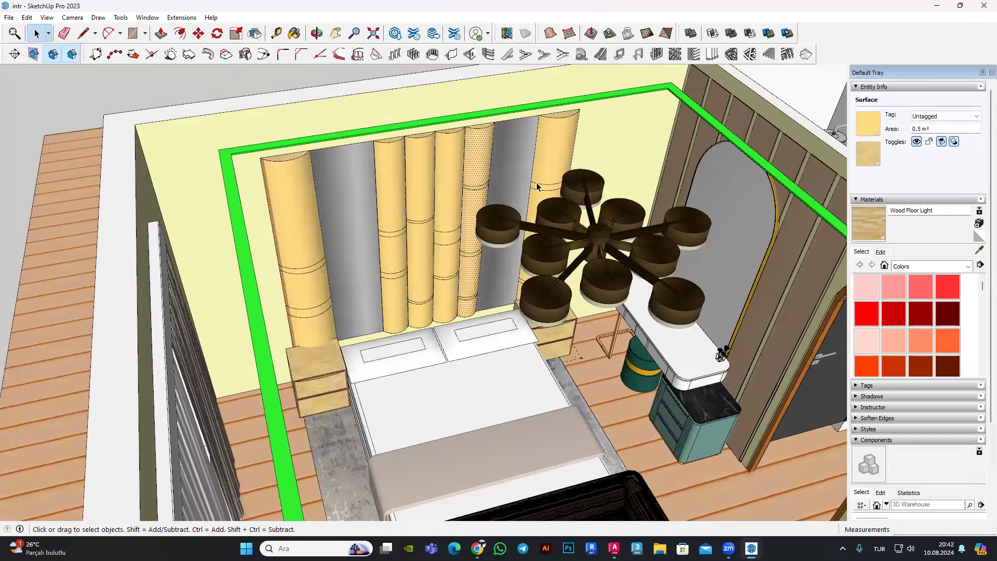
scroll(319, 185, down, 3)
scroll(240, 194, down, 2)
click(240, 194)
scroll(292, 236, down, 2)
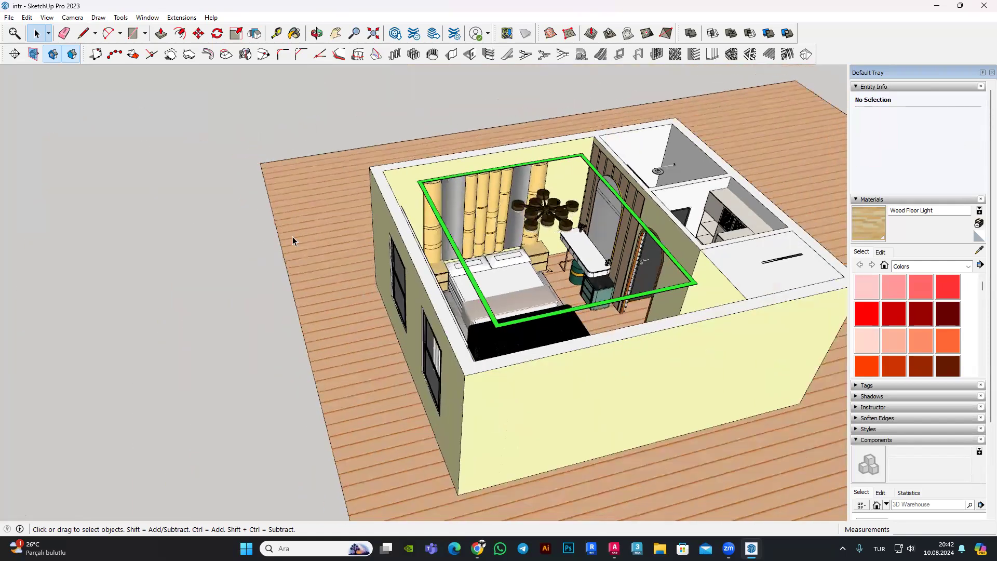
scroll(335, 281, down, 1)
scroll(361, 247, up, 1)
scroll(361, 247, up, 1)
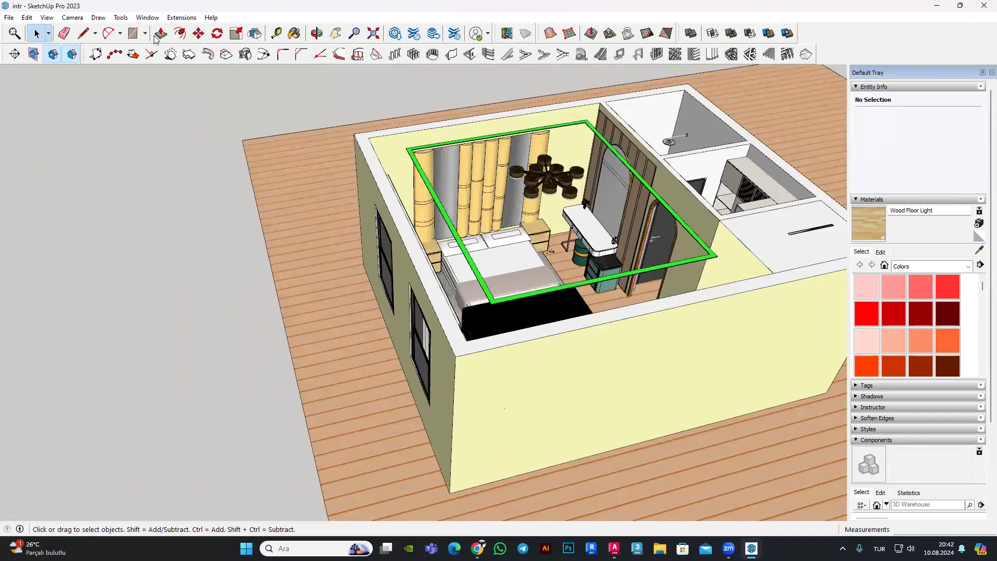
Draw a rectangle beside the house and push/pull it up into a box
key(r)
click(124, 260)
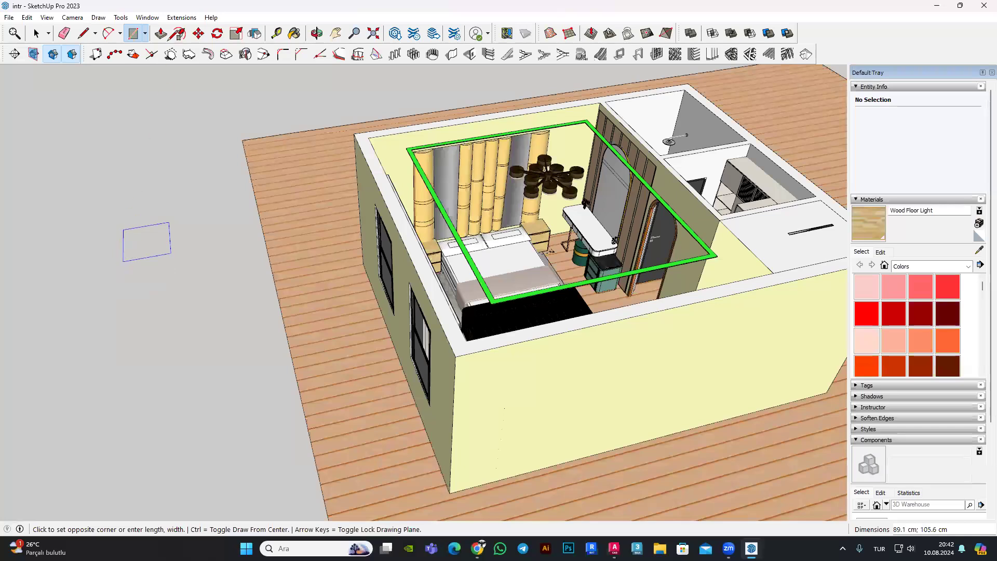
click(171, 223)
key(p)
click(142, 230)
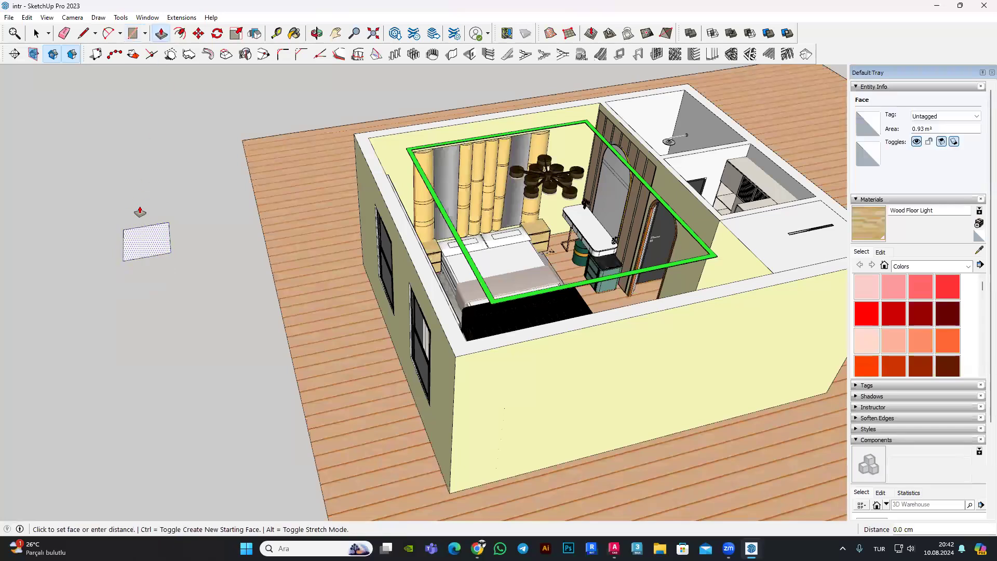
click(139, 211)
Select the whole box and make it a component, Component#9
click(37, 33)
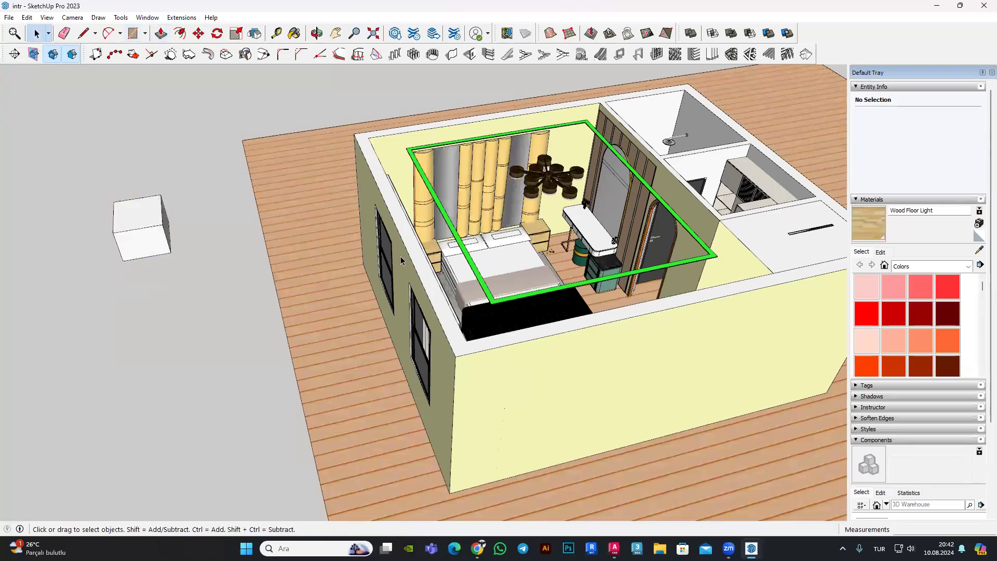
middle_drag(489, 265, 220, 263)
scroll(221, 264, down, 2)
scroll(292, 226, up, 4)
triple_click(291, 232)
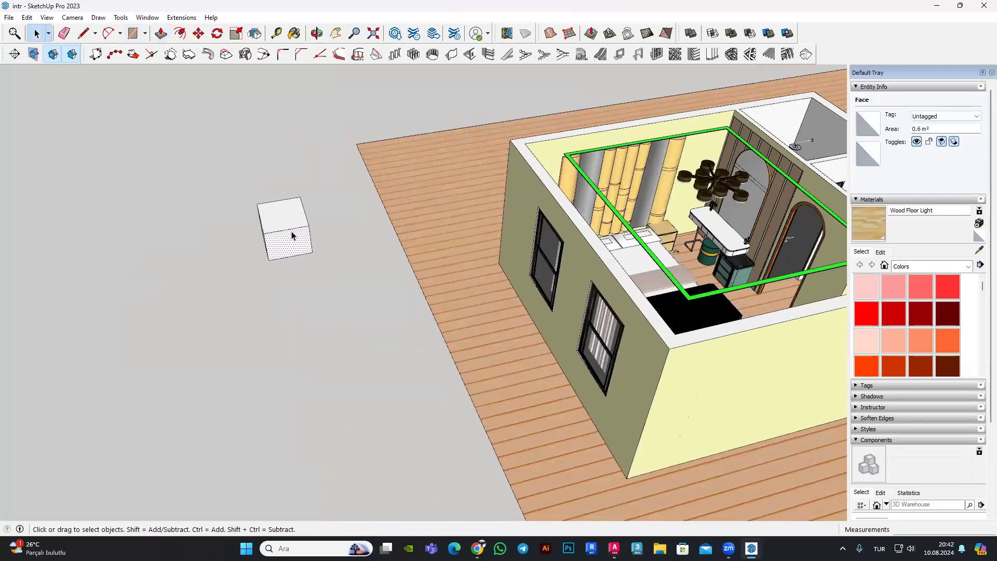
scroll(295, 229, up, 2)
right_click(299, 235)
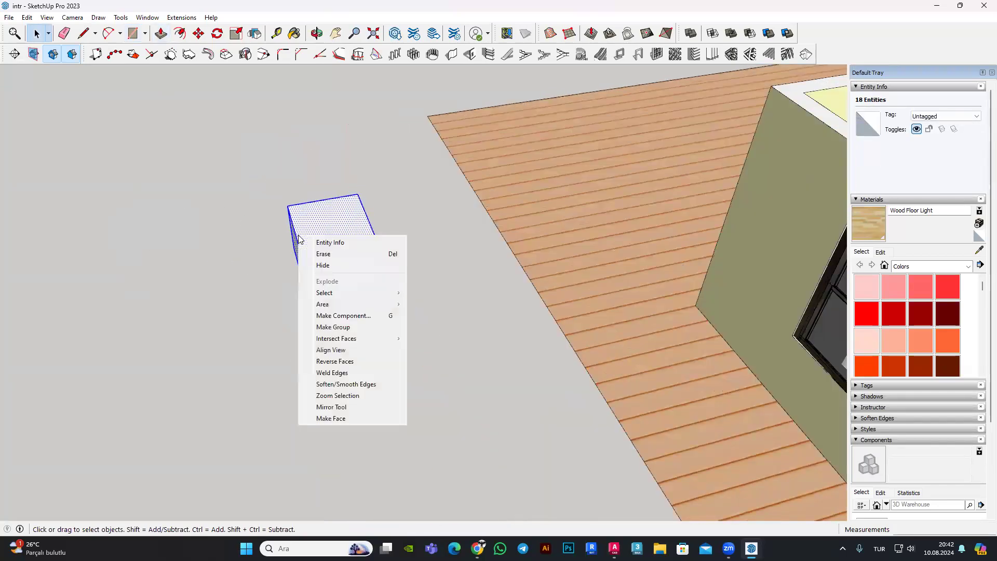
click(353, 319)
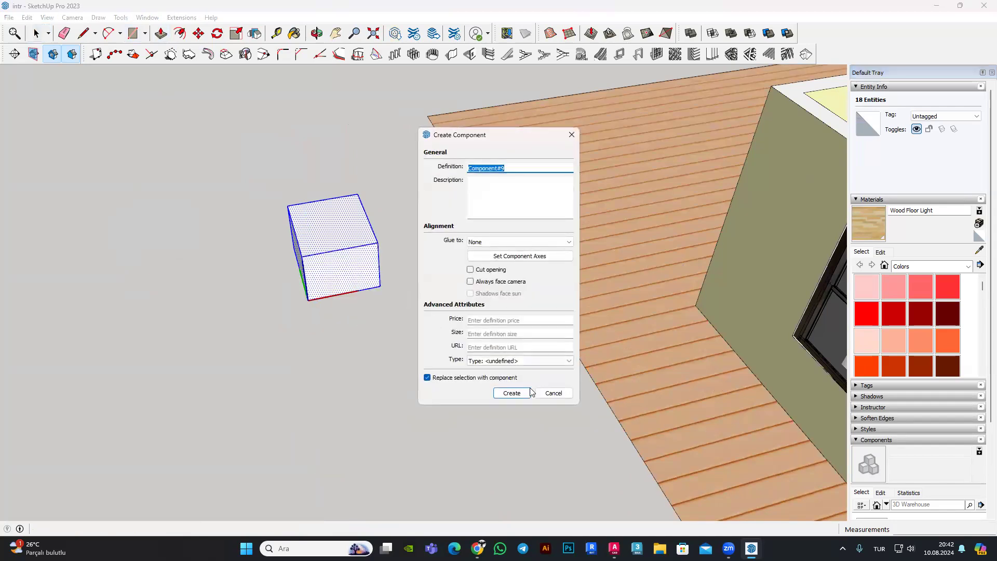
click(512, 393)
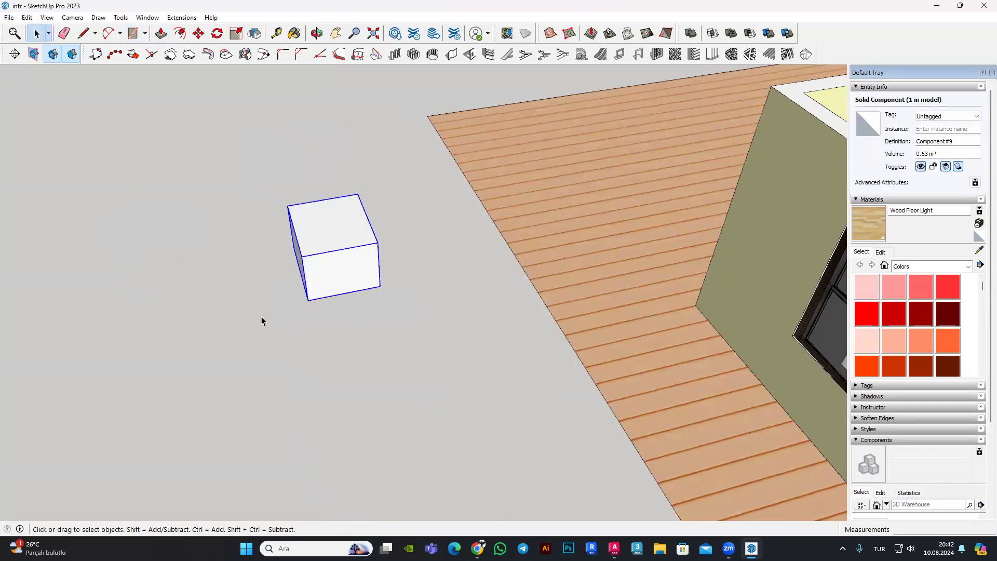
Reselect the cube component and open it for editing
click(401, 258)
click(333, 242)
double_click(333, 239)
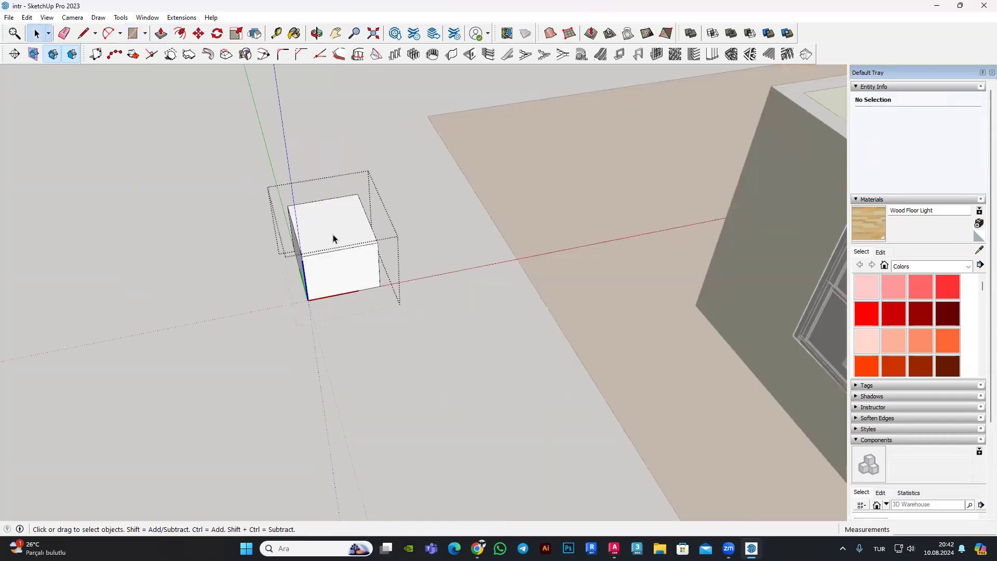
Leave component editing and explode the cube component into loose geometry
click(516, 299)
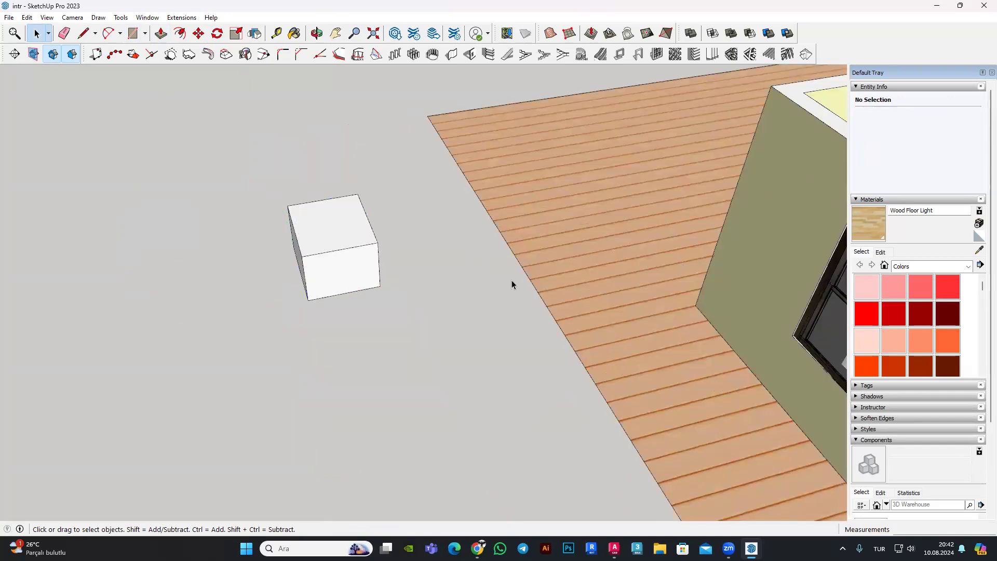
click(340, 221)
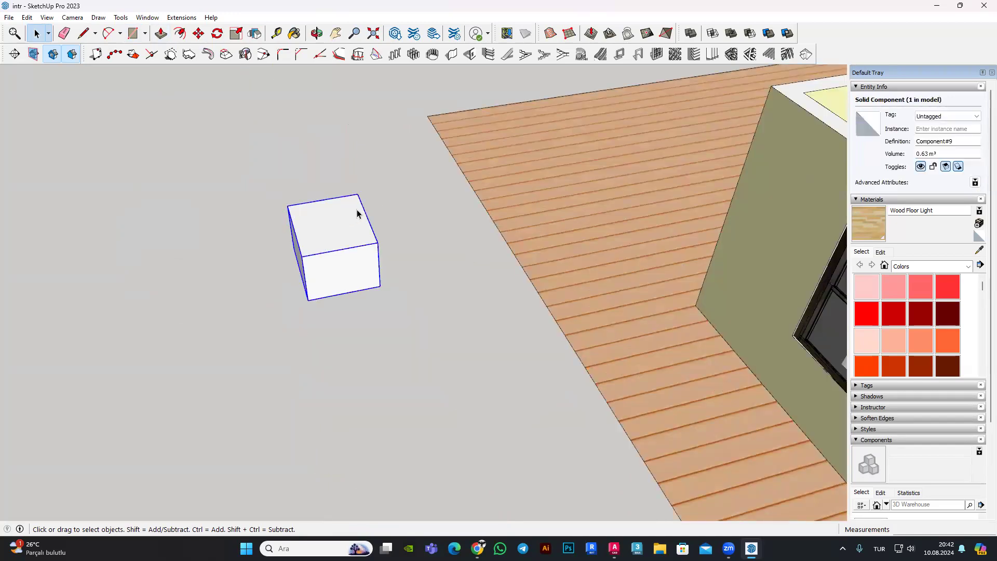
right_click(316, 247)
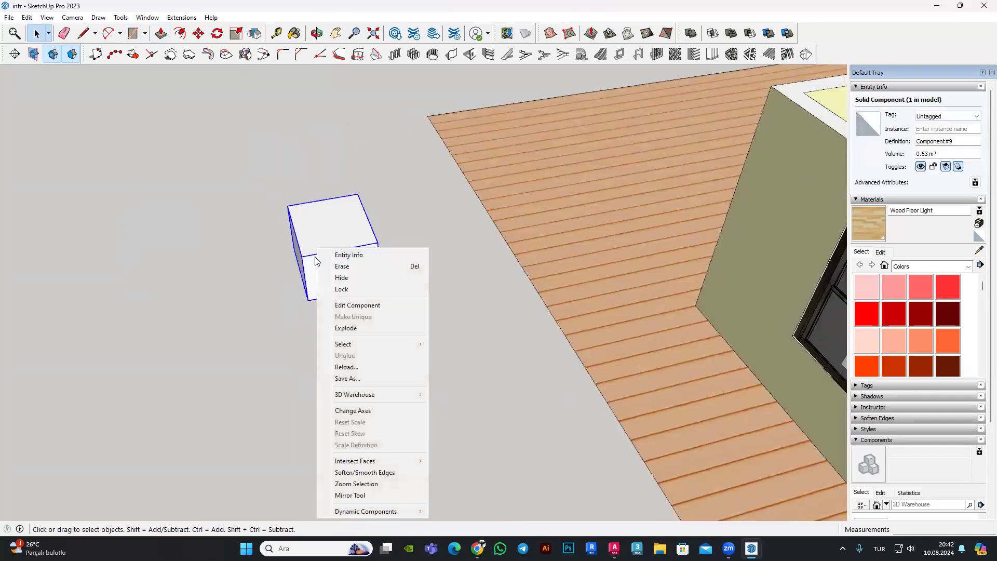
click(346, 328)
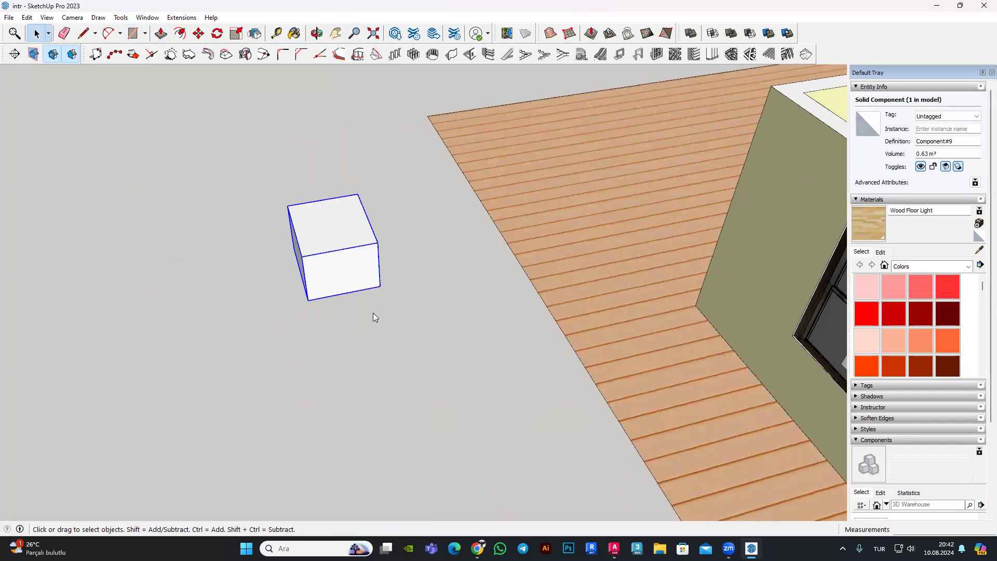
Select the cube's 0.93 m² top face, then all of the cube's geometry
click(420, 276)
scroll(313, 247, up, 1)
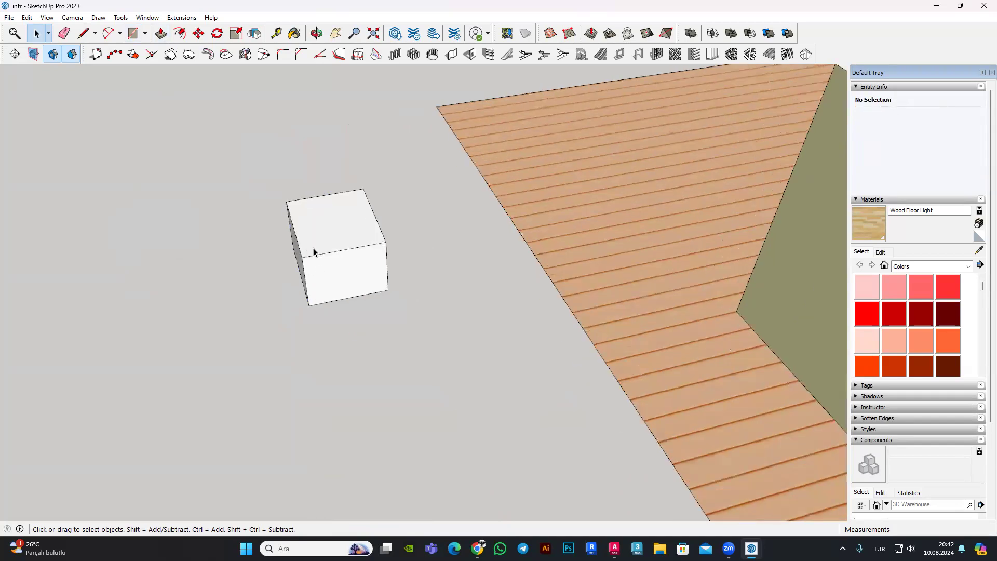
click(320, 249)
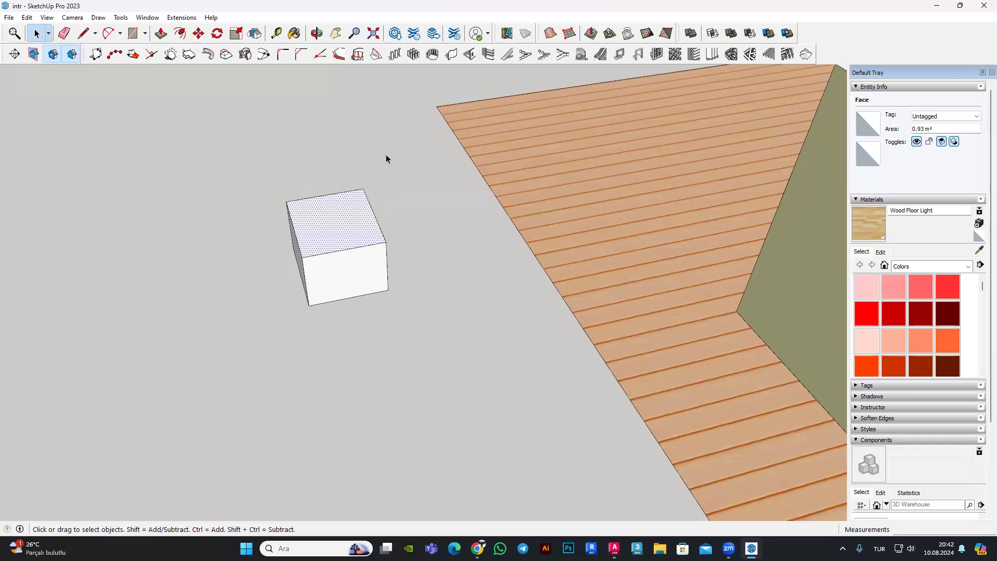
triple_click(347, 222)
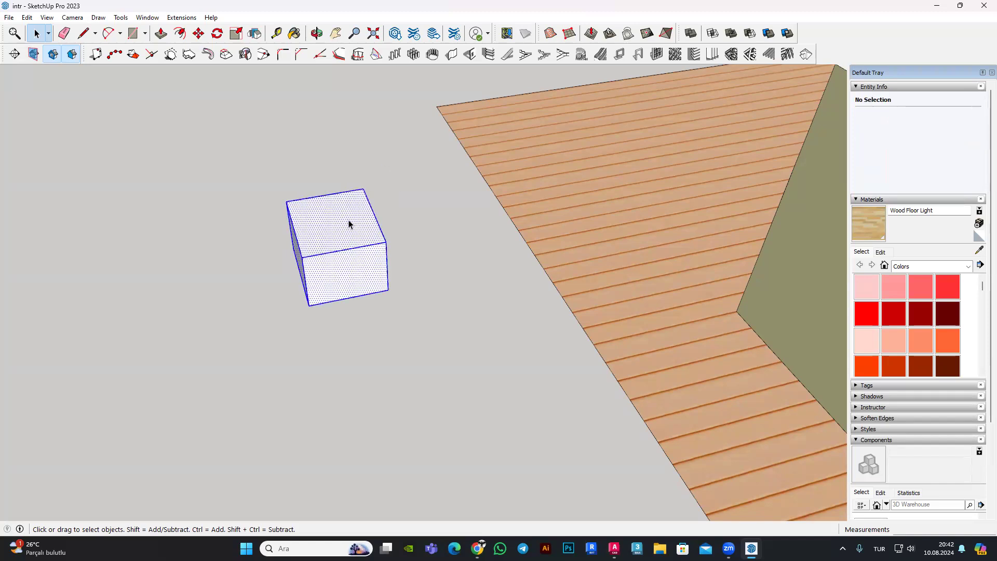
Make the cube a component, Component#10, then enter and exit it
right_click(349, 225)
click(397, 301)
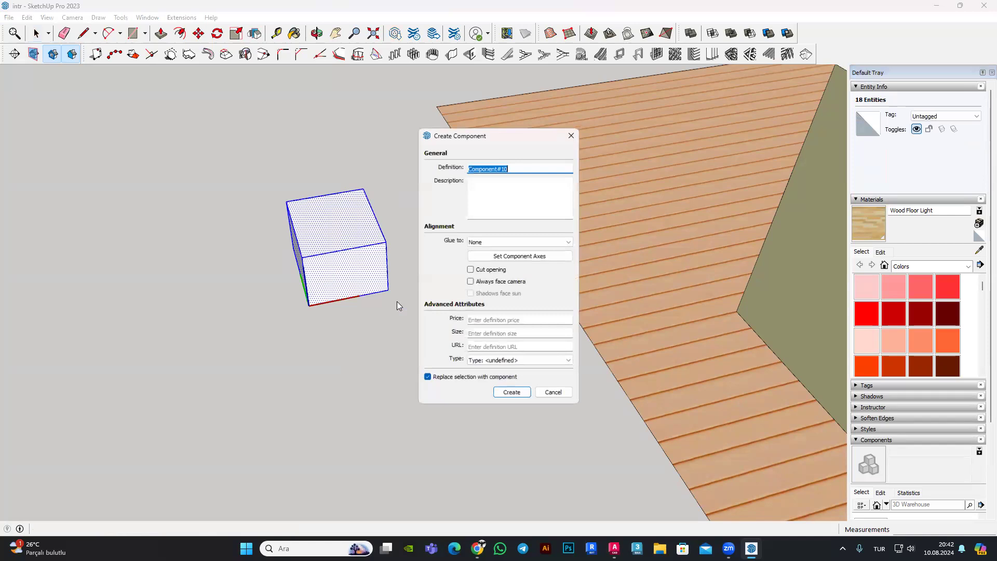
click(513, 391)
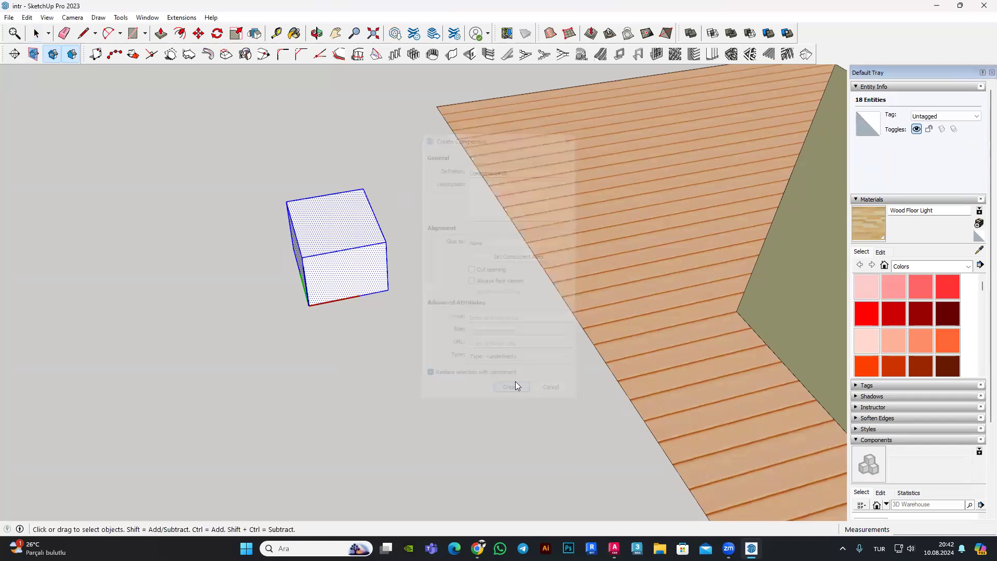
shift+click(361, 227)
double_click(361, 227)
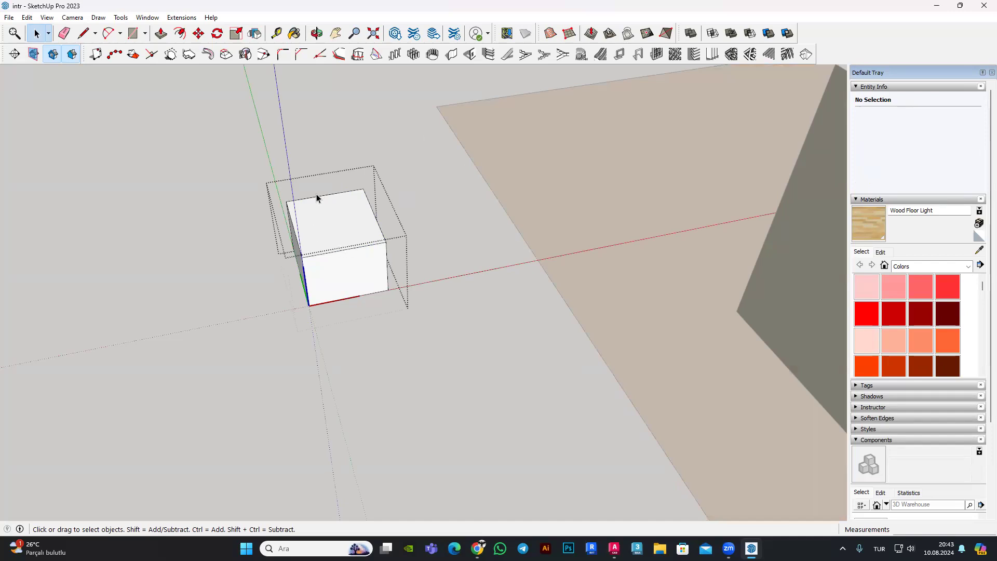
click(113, 229)
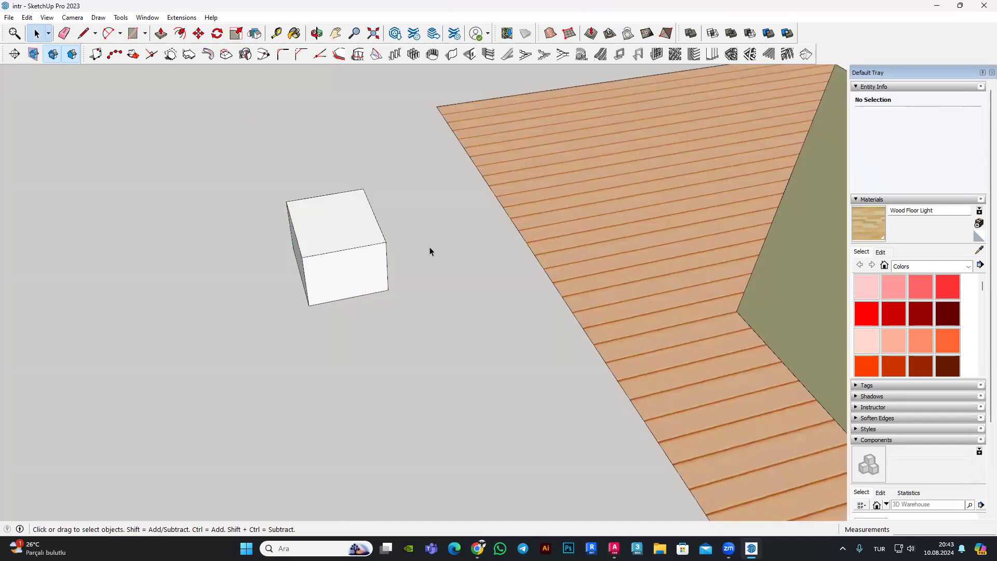
click(343, 239)
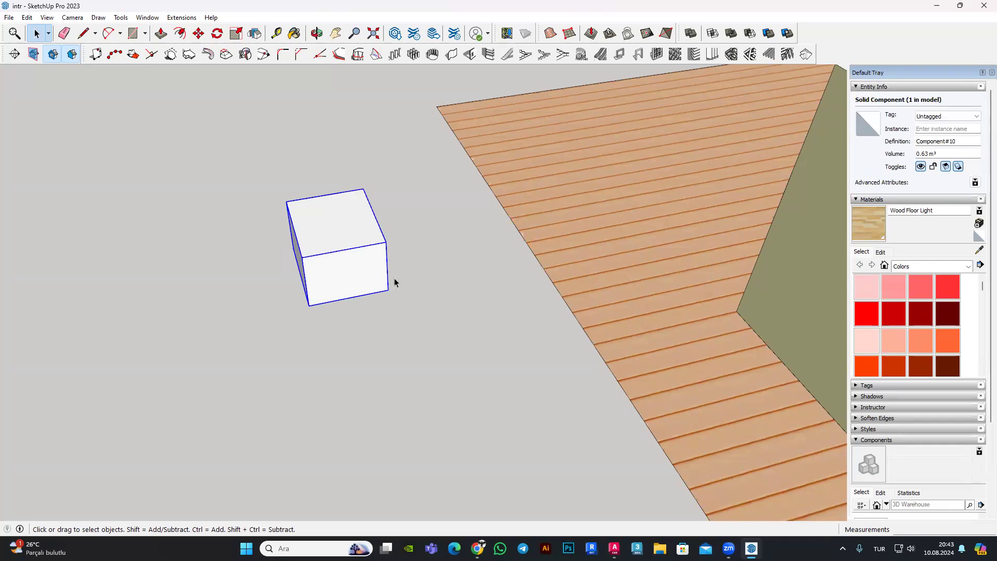
scroll(361, 268, down, 1)
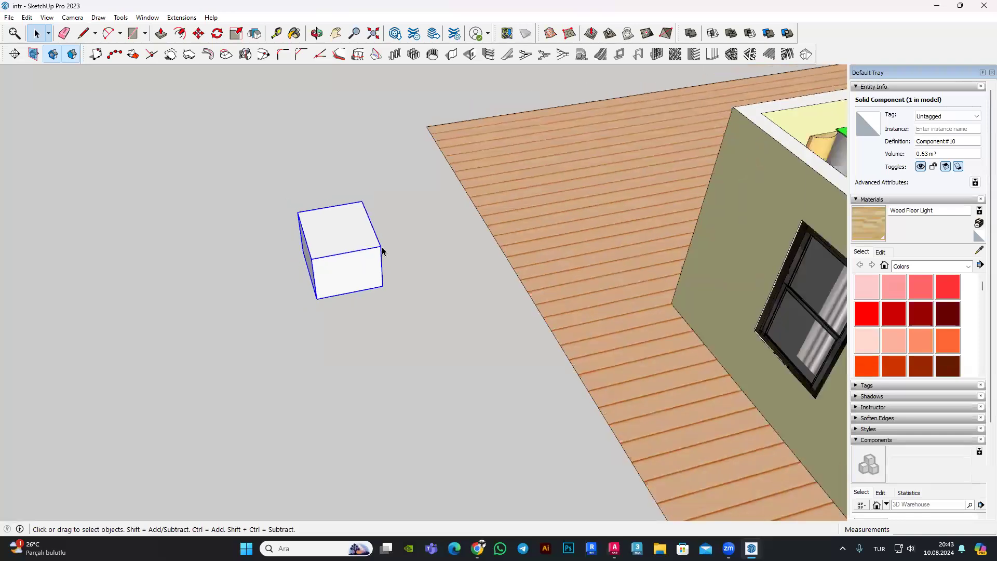
scroll(358, 263, down, 1)
scroll(507, 376, down, 1)
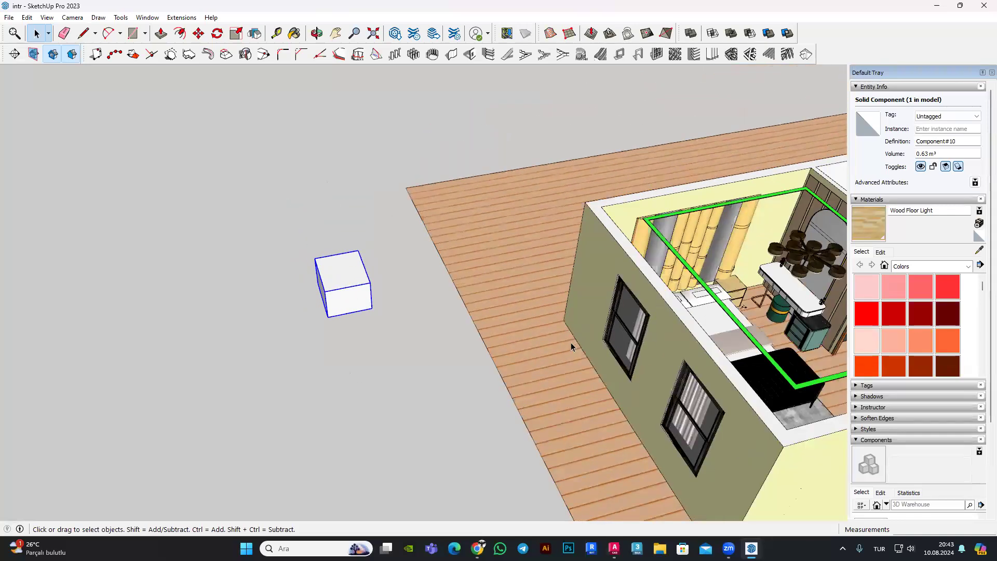
scroll(336, 325, down, 2)
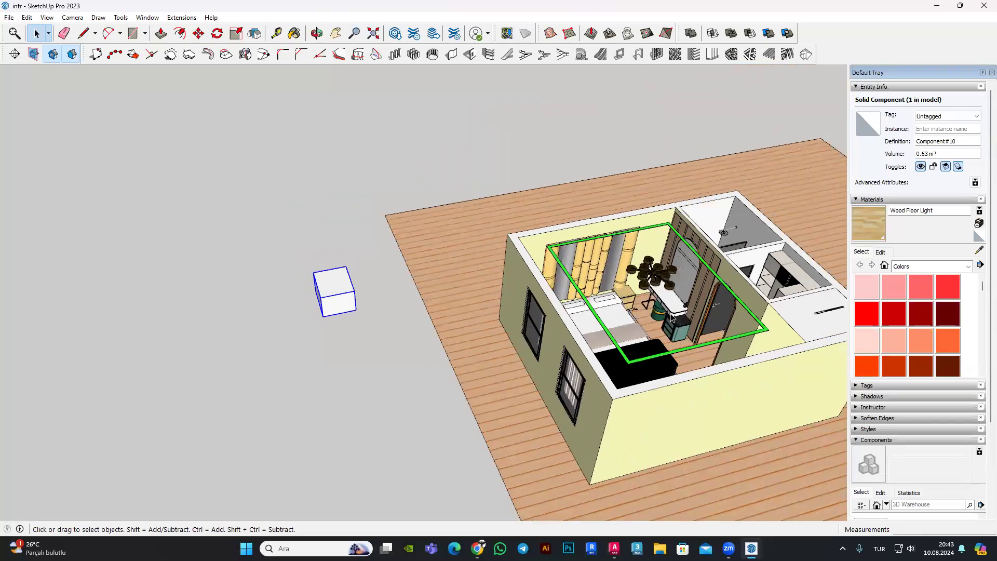
scroll(534, 185, up, 1)
scroll(431, 254, up, 1)
scroll(396, 256, down, 1)
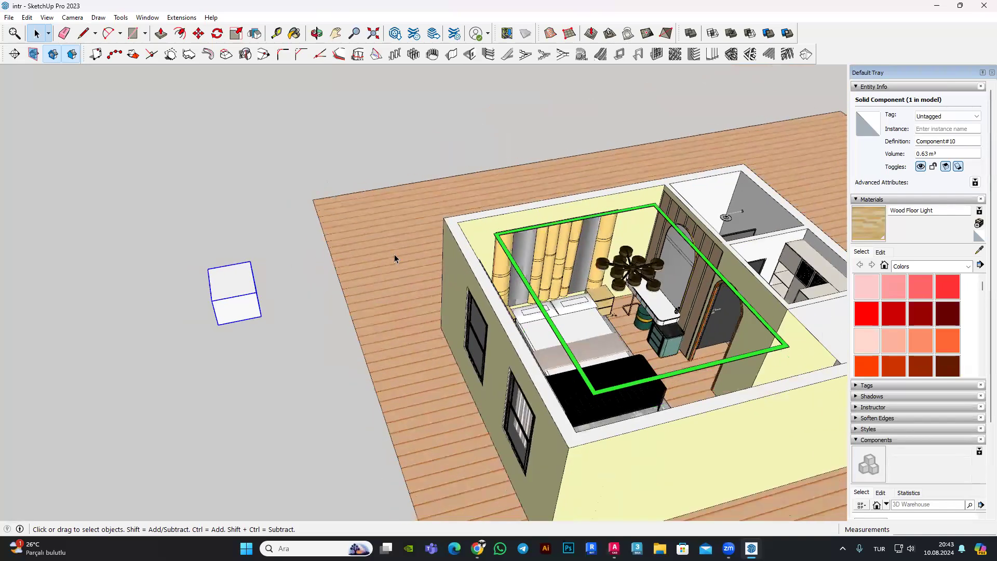
scroll(396, 256, down, 1)
scroll(560, 369, down, 1)
click(584, 345)
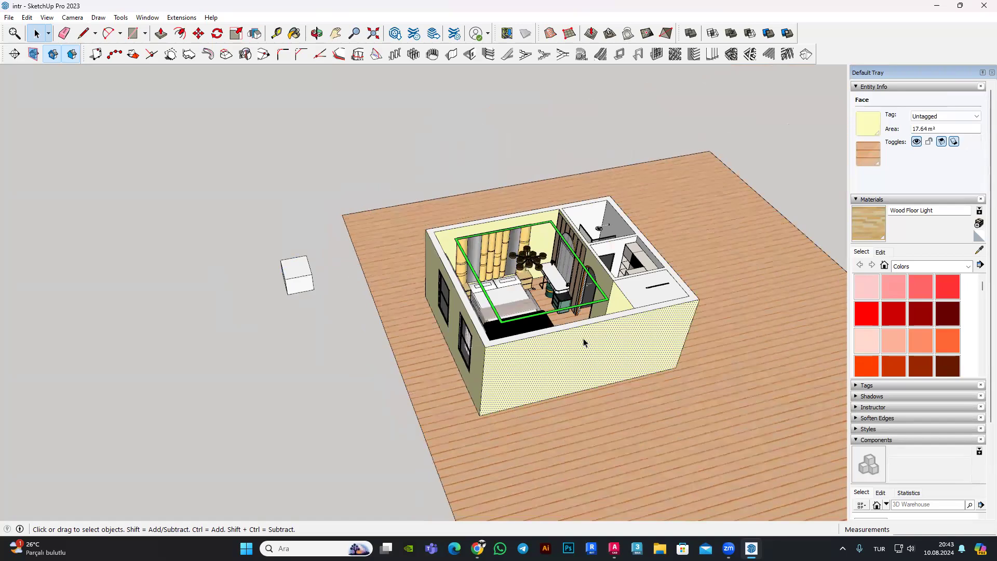
double_click(663, 328)
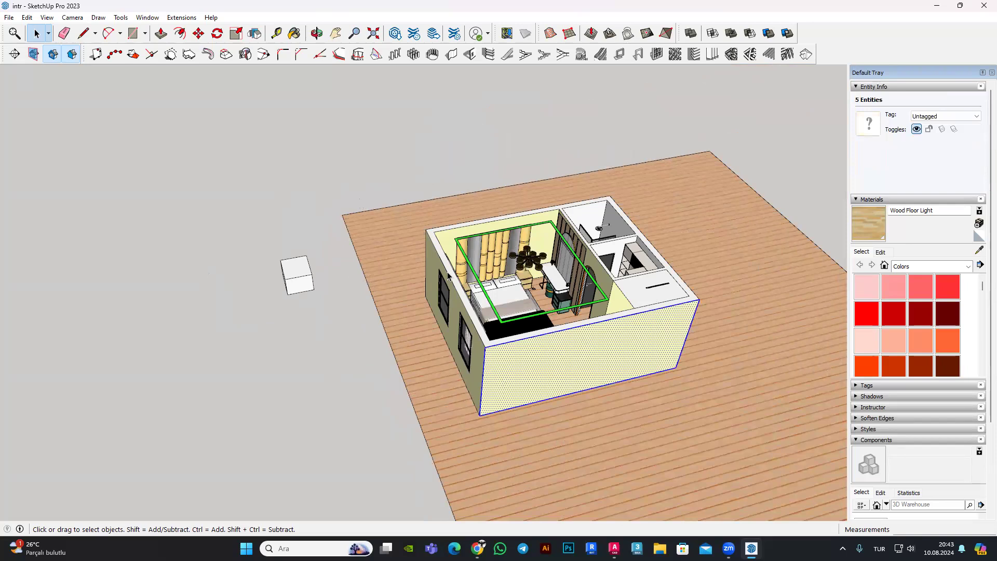
key(ctrl+t)
click(433, 251)
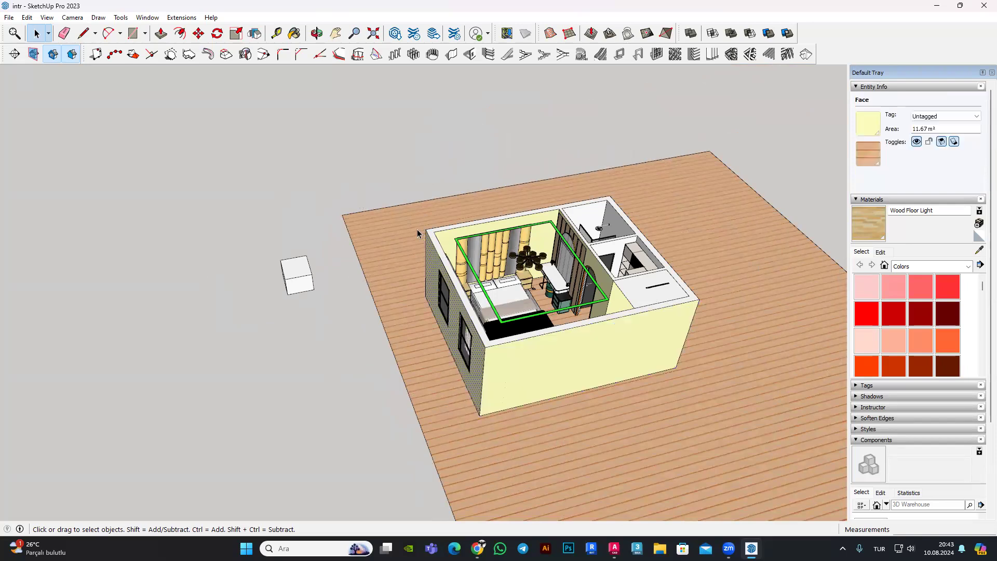
key(ctrl+a)
scroll(544, 261, down, 3)
scroll(609, 397, down, 2)
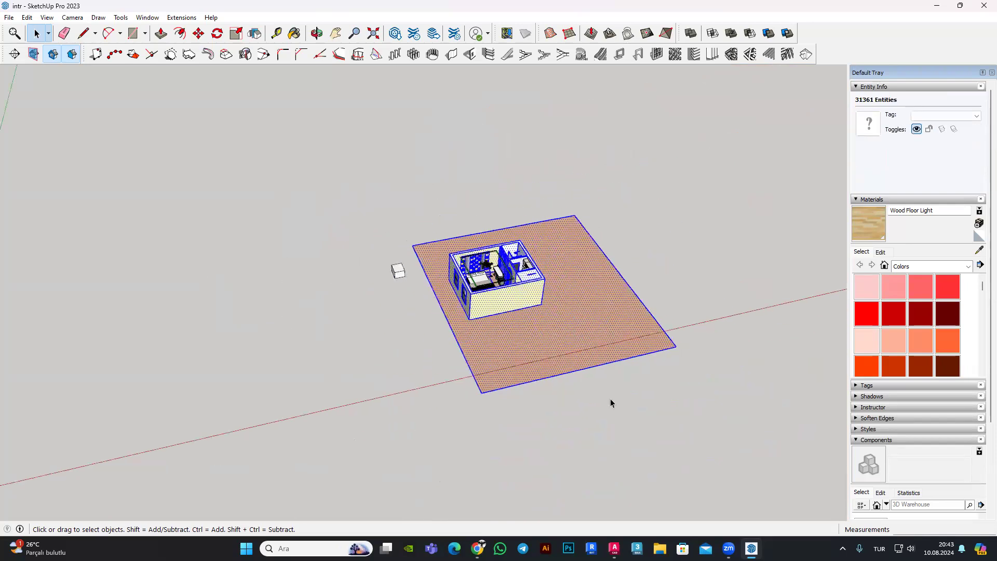
scroll(394, 241, up, 2)
scroll(410, 224, up, 2)
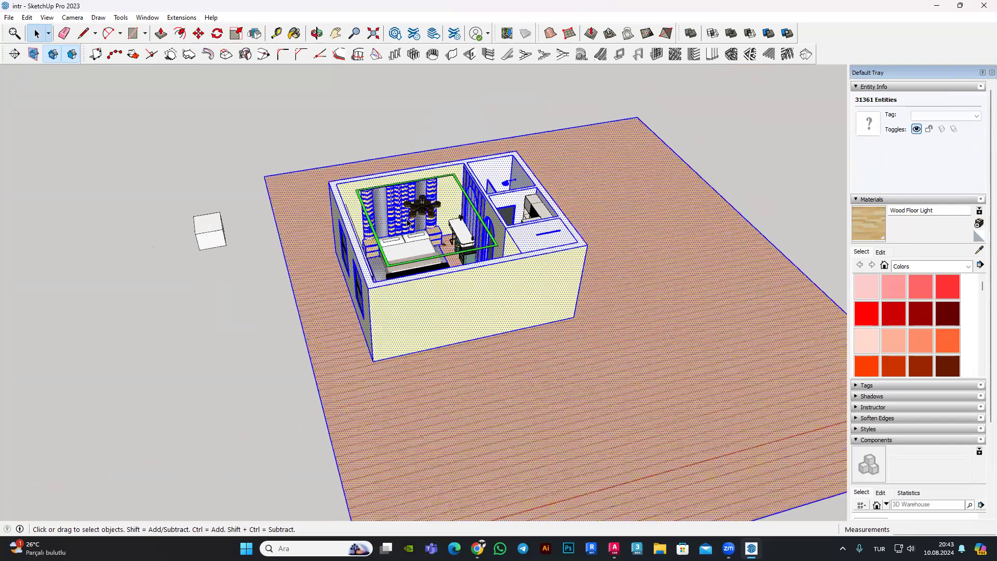
scroll(457, 238, up, 3)
scroll(469, 243, up, 2)
scroll(468, 243, up, 2)
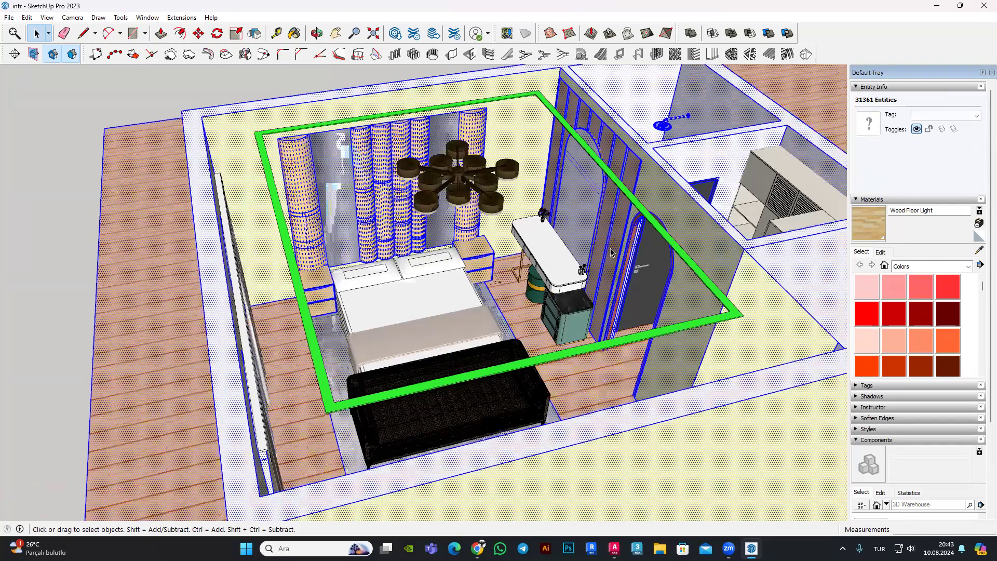
scroll(332, 346, up, 3)
scroll(457, 384, down, 2)
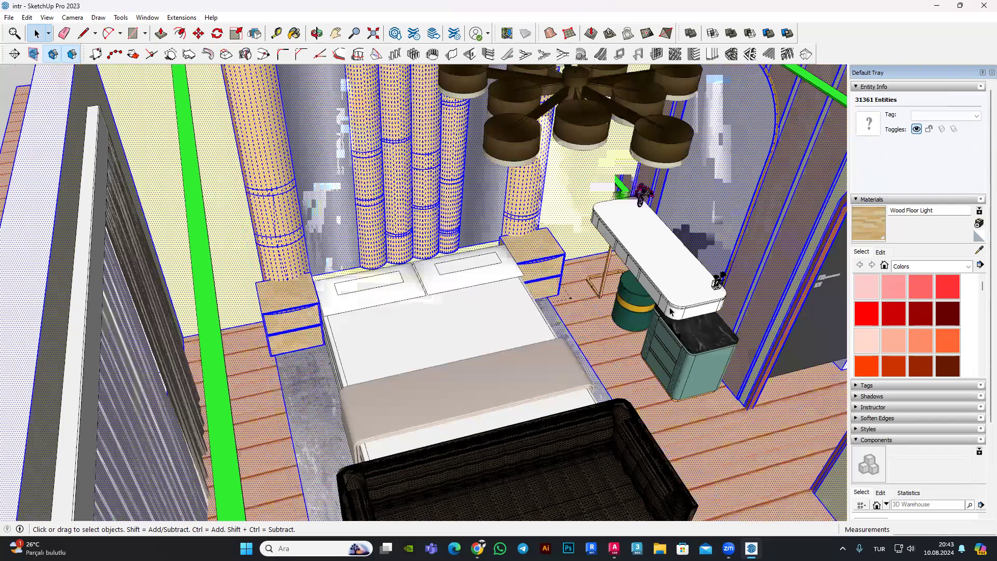
scroll(672, 316, down, 2)
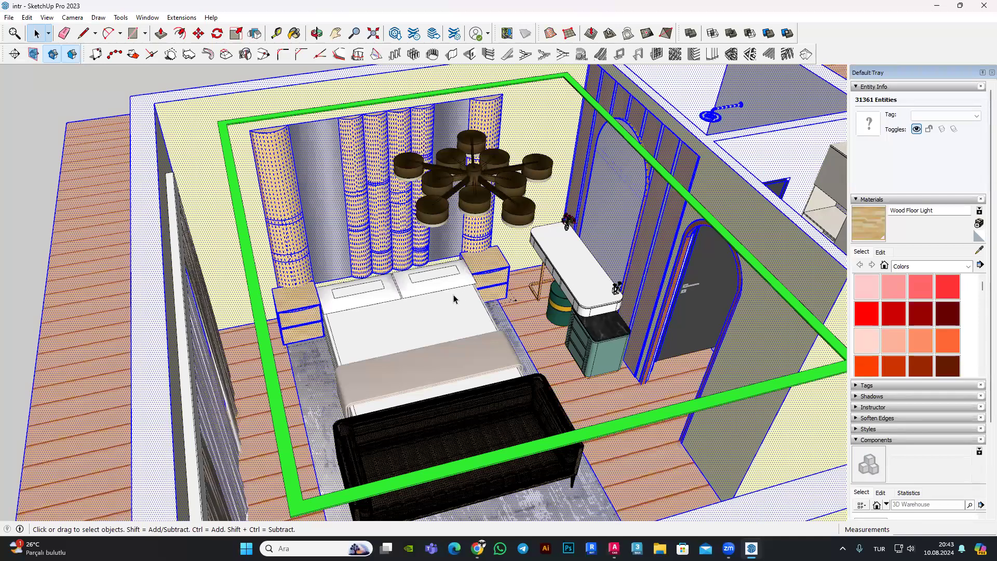
scroll(453, 298, down, 3)
scroll(390, 307, down, 2)
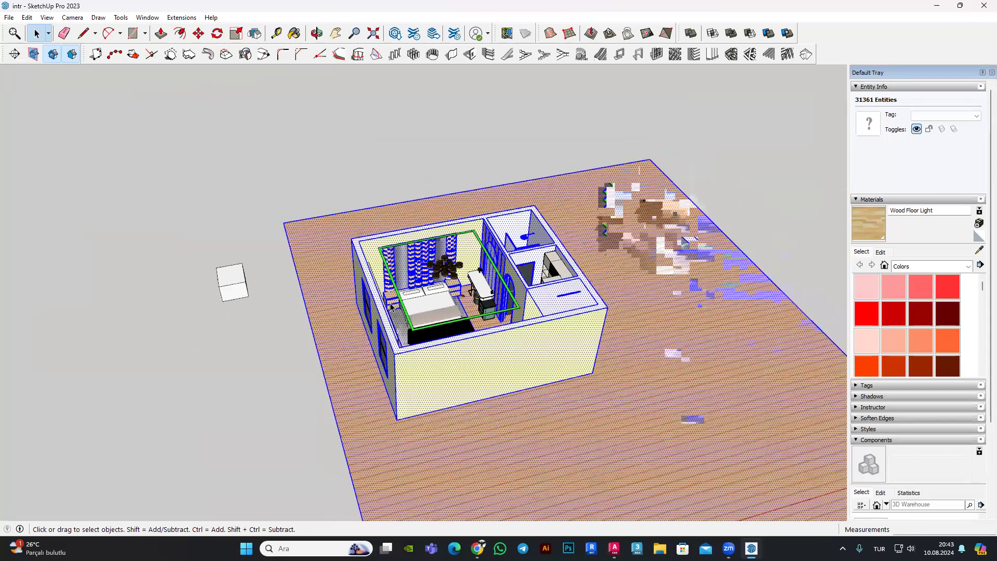
scroll(391, 306, down, 2)
scroll(390, 306, down, 1)
scroll(391, 306, down, 2)
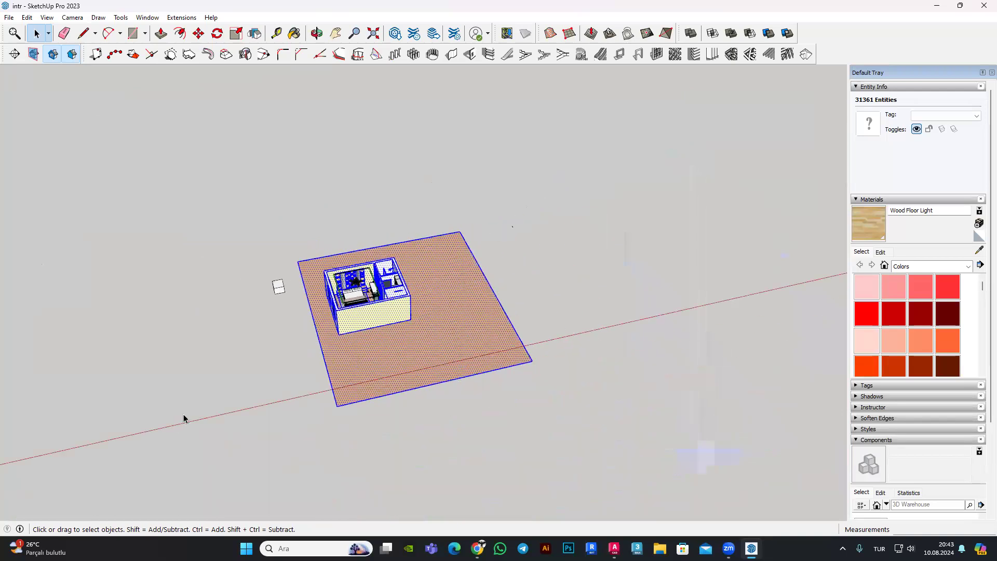
drag(183, 418, 235, 412)
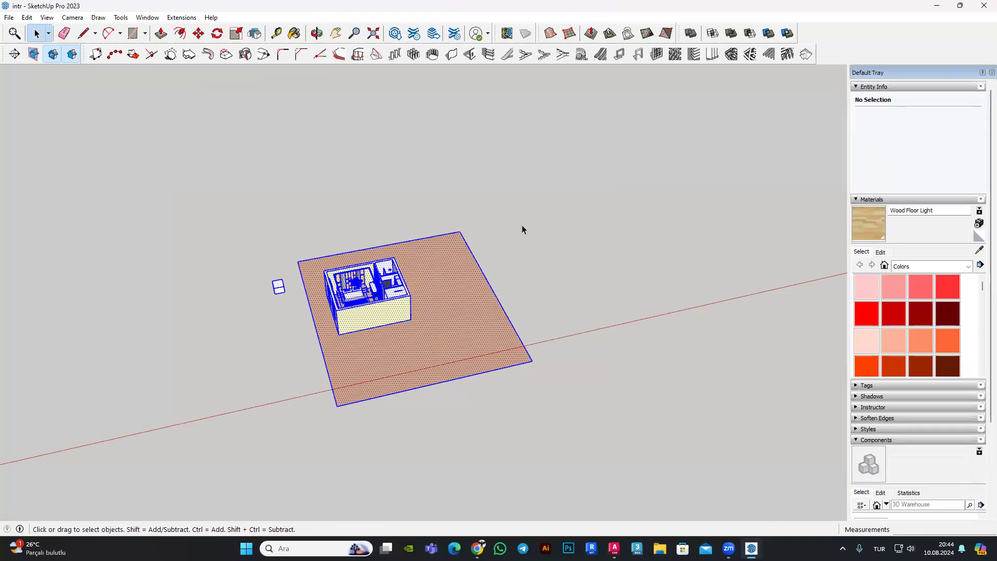
Close SketchUp, select the intr.skp 22.skb backup on the desktop, and briefly open WhatsApp
click(982, 5)
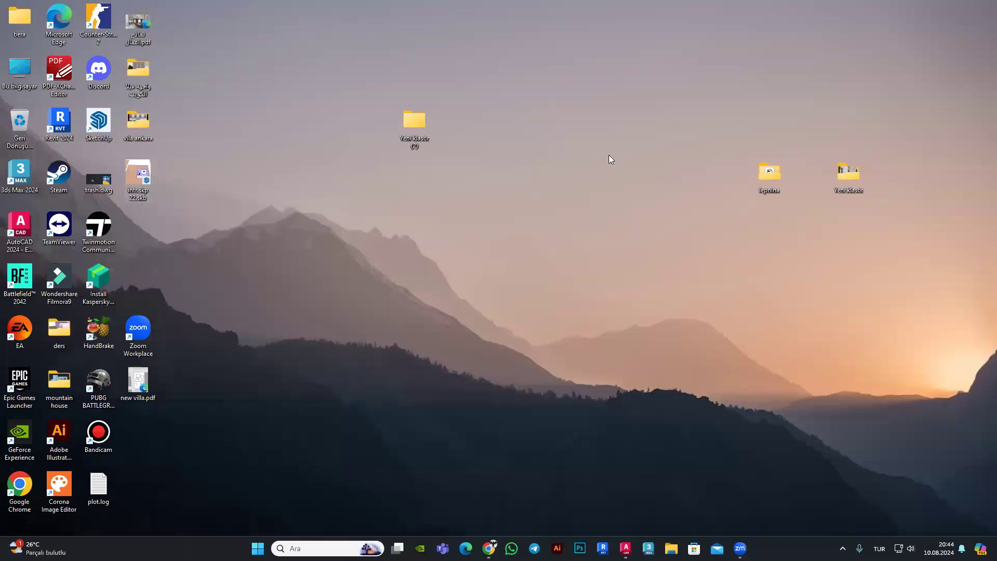
drag(244, 159, 142, 222)
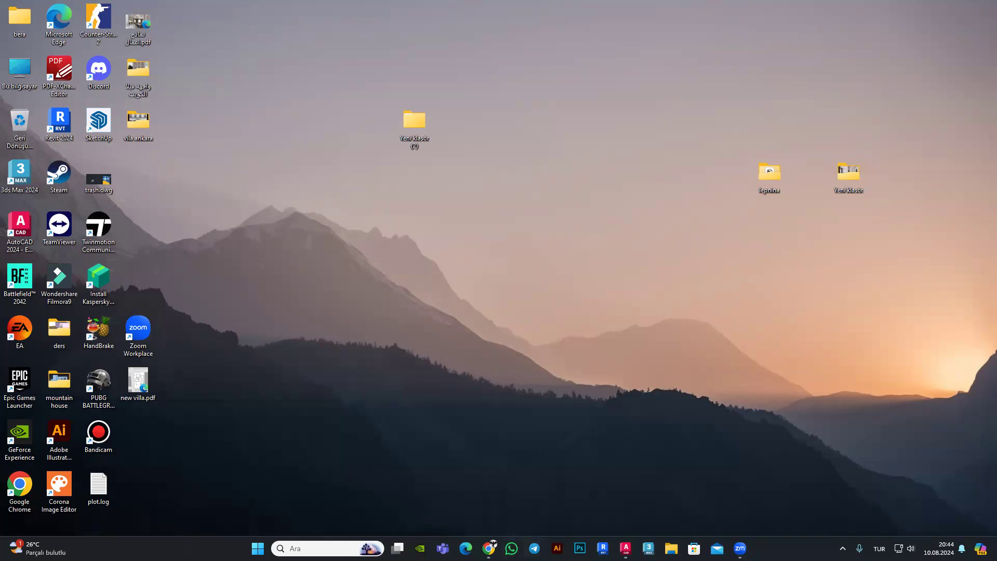
click(511, 548)
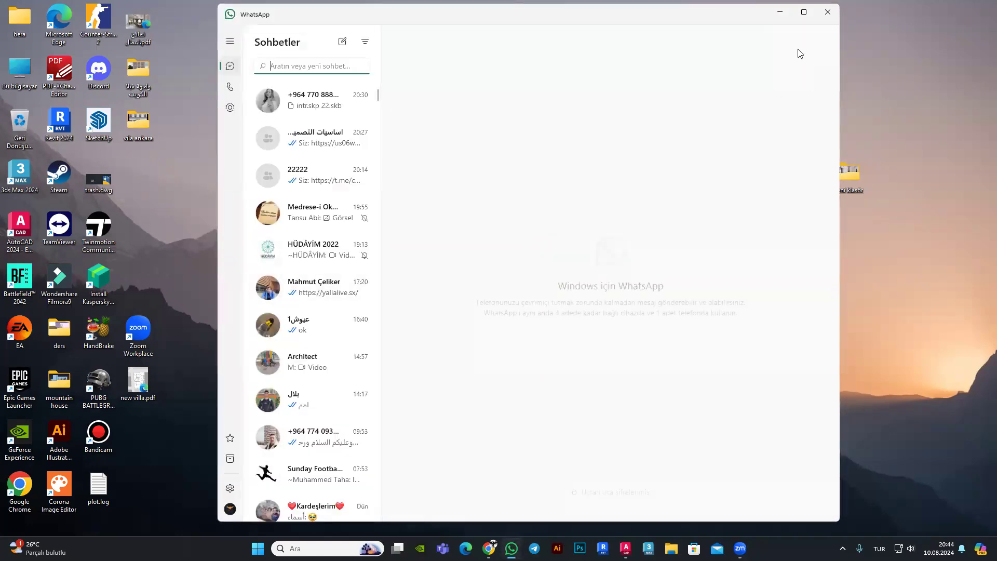
click(827, 12)
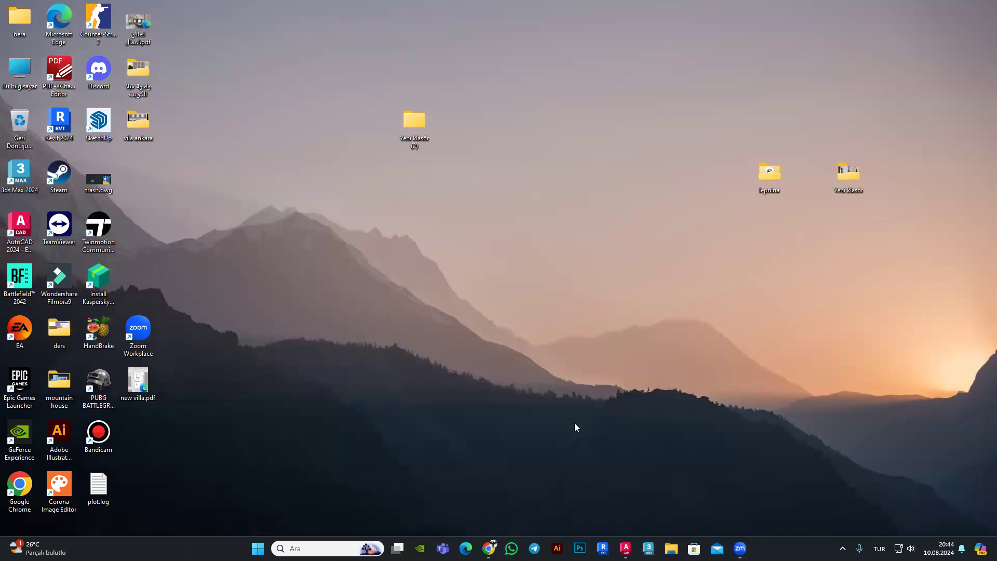
Open V-Ray for SketchUp.rar from Telegram's 3D ARCHIVE post in WinRAR, past the security warning
click(534, 549)
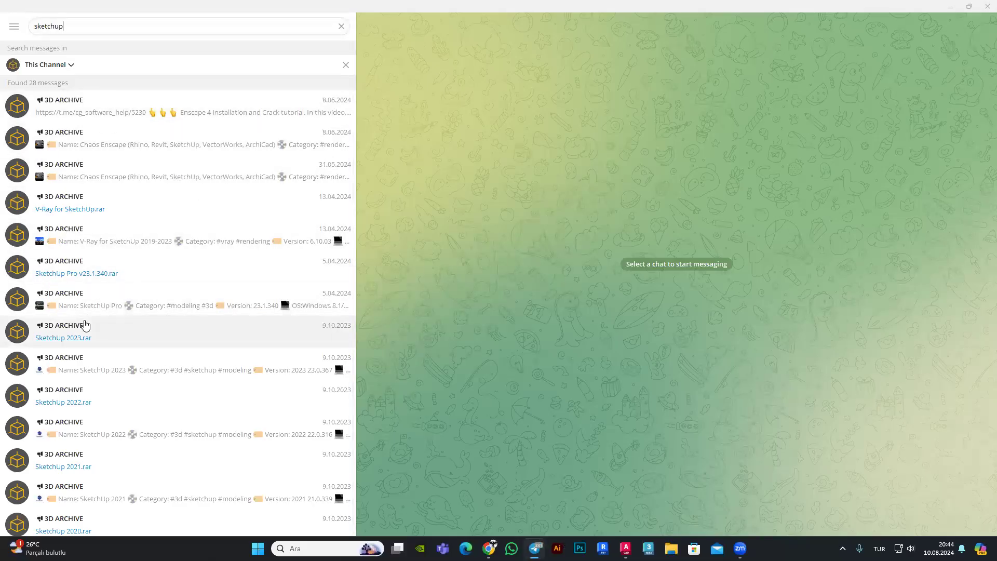
click(162, 201)
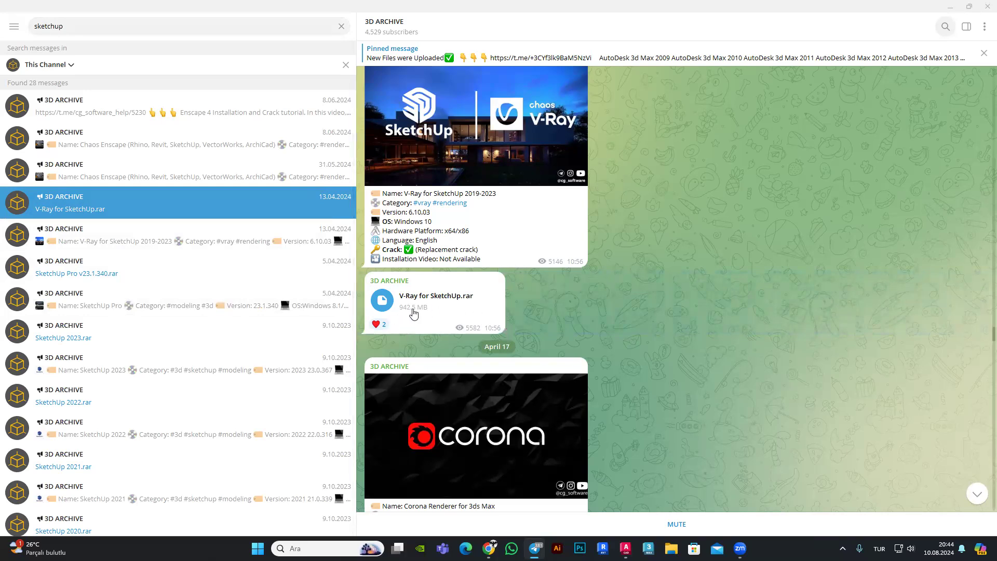
mouse_move(434, 302)
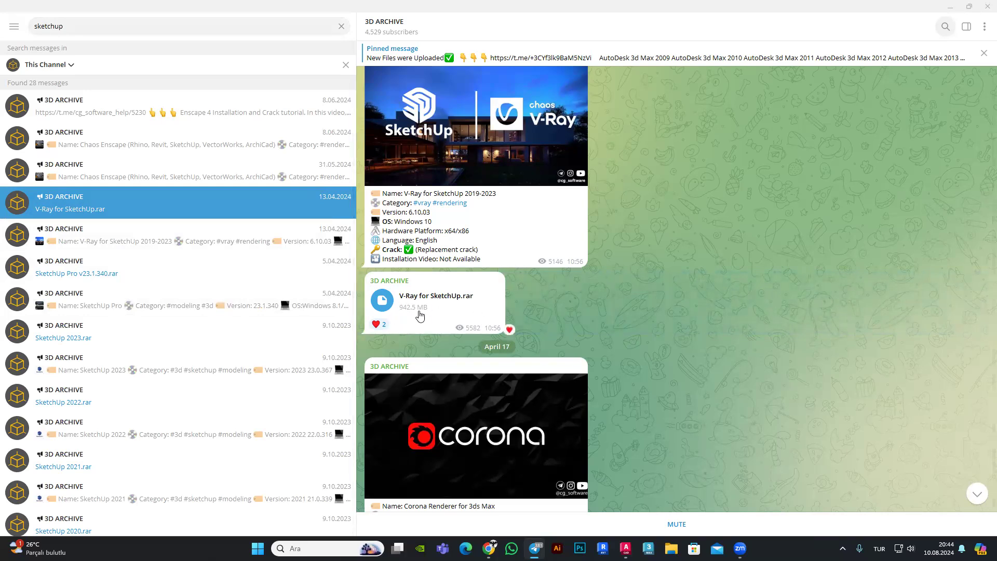
click(494, 304)
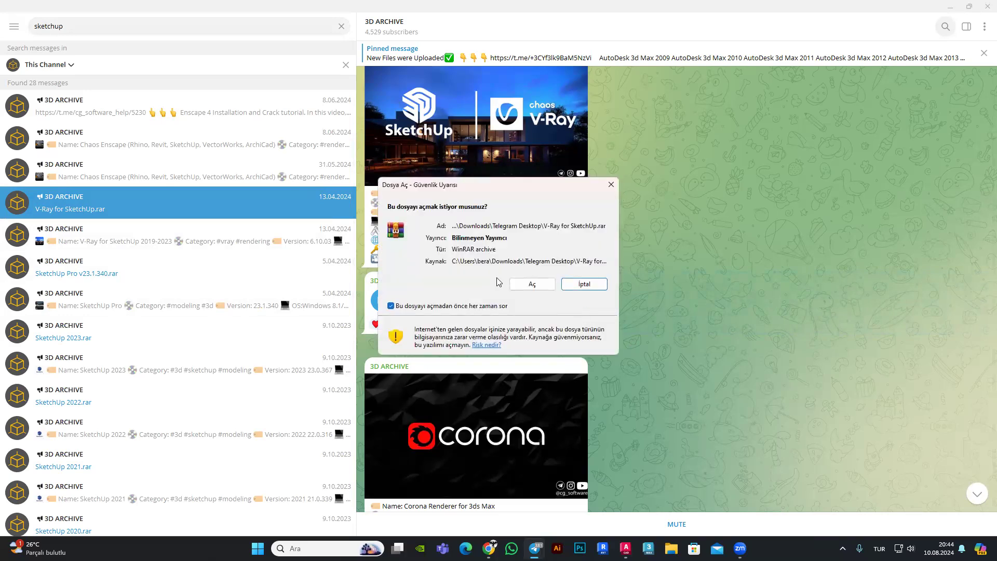
click(531, 283)
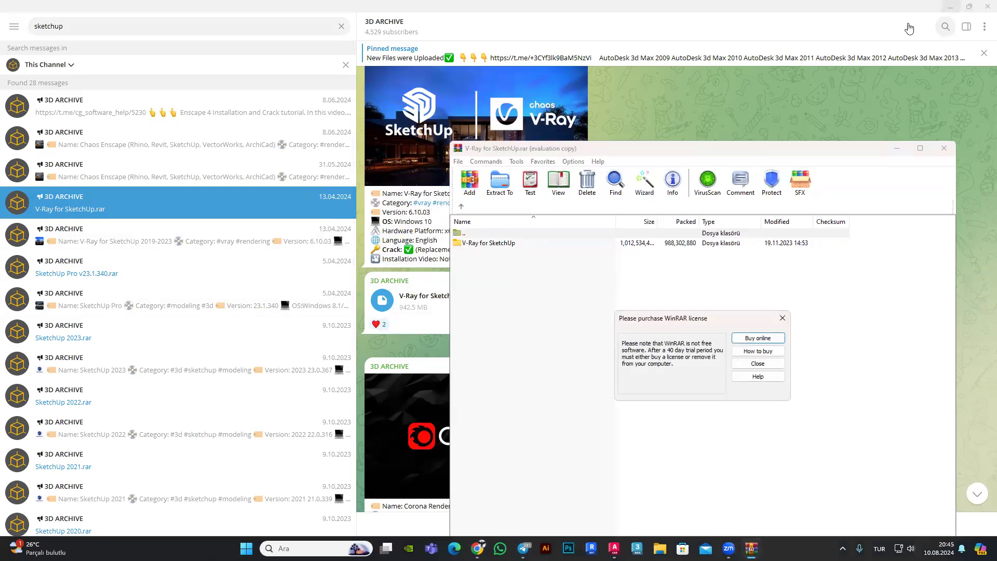
key(Escape)
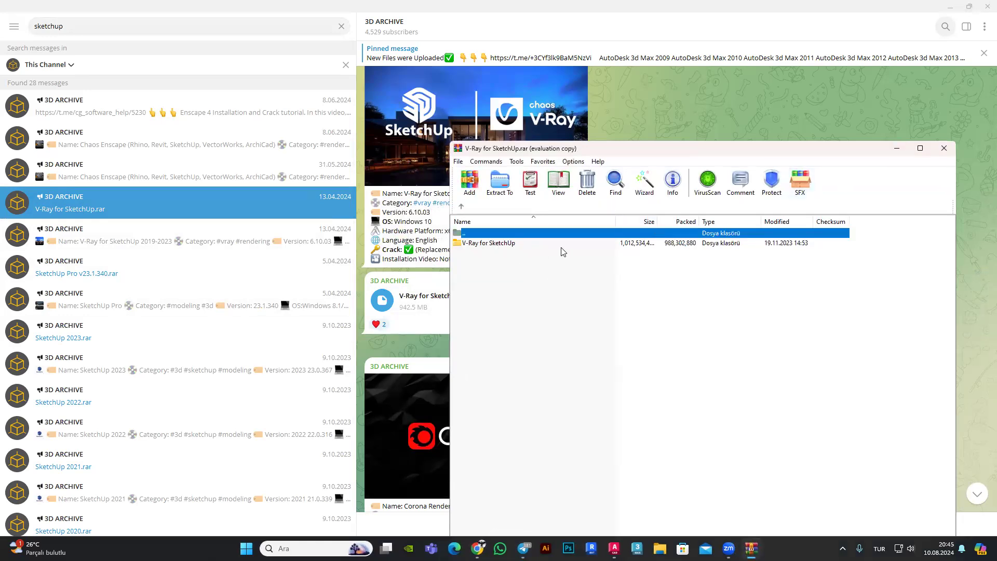
Close Telegram and move and narrow the WinRAR window
click(981, 7)
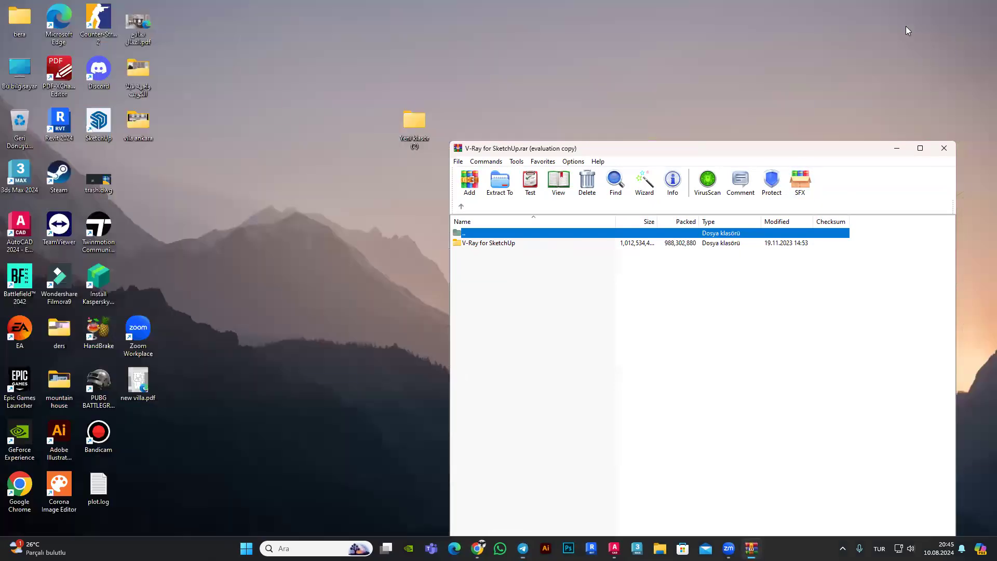
click(598, 161)
drag(613, 156, 513, 98)
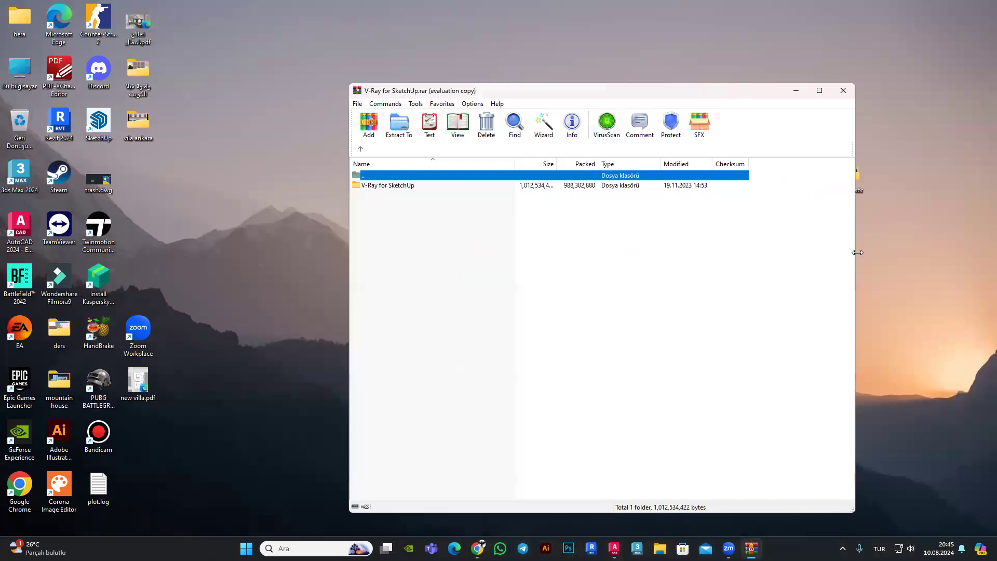
drag(854, 252, 816, 251)
Open the V-Ray for SketchUp folder and run vray_61003_sketchup_win.exe
click(390, 185)
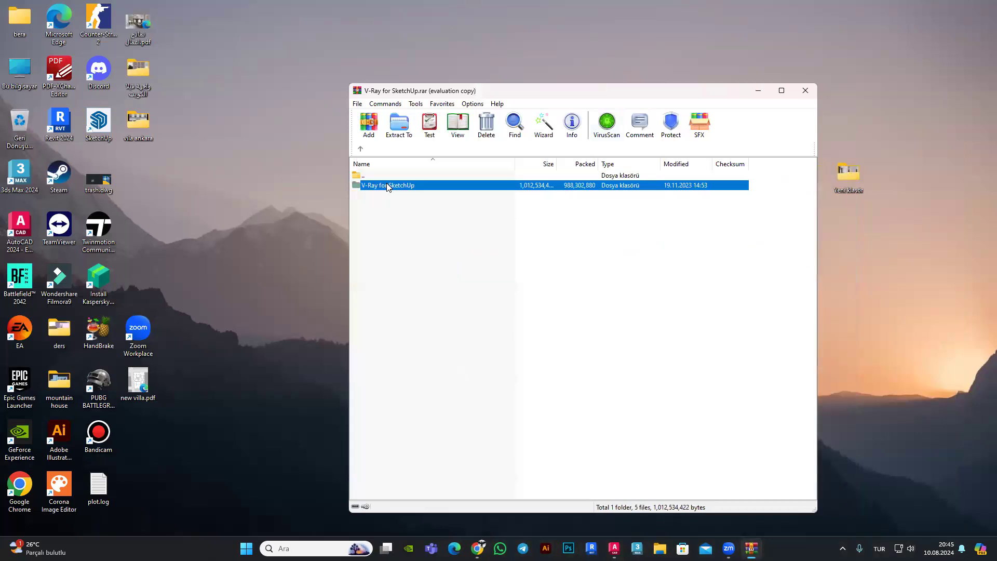
double_click(389, 185)
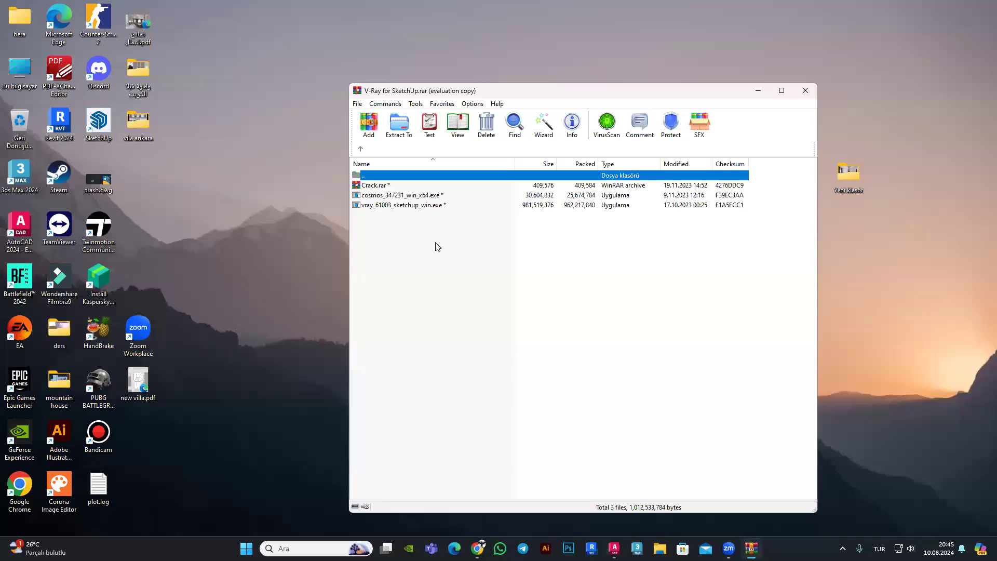
double_click(405, 206)
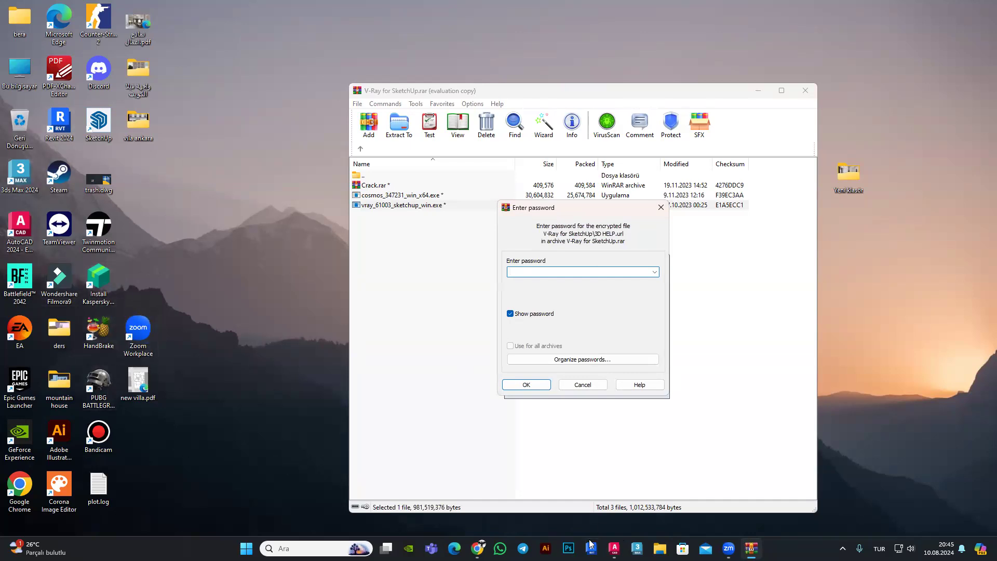
Open the V-Ray for SketchUp.rar post, then reveal and copy the password on the Corona post
click(522, 547)
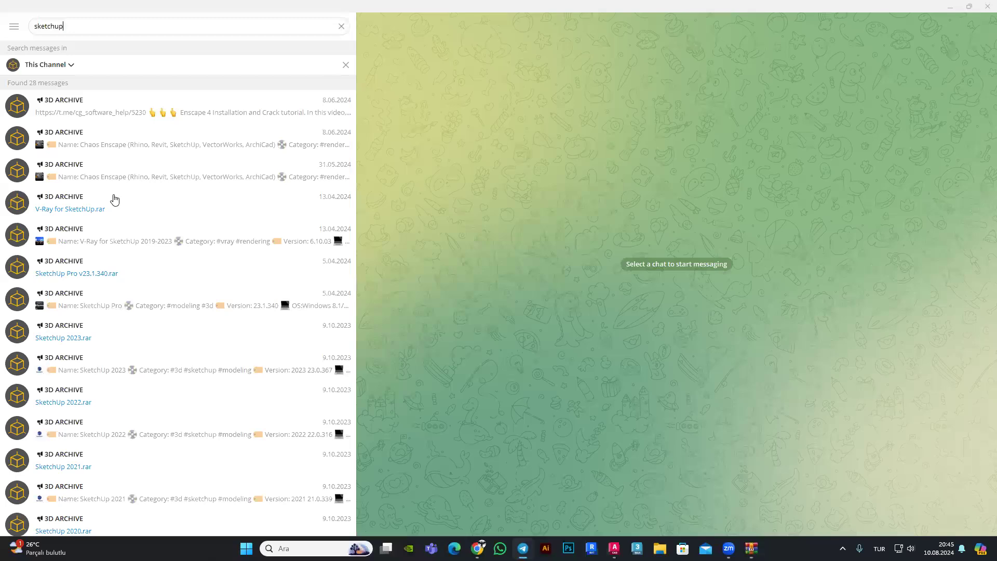
click(111, 200)
double_click(428, 214)
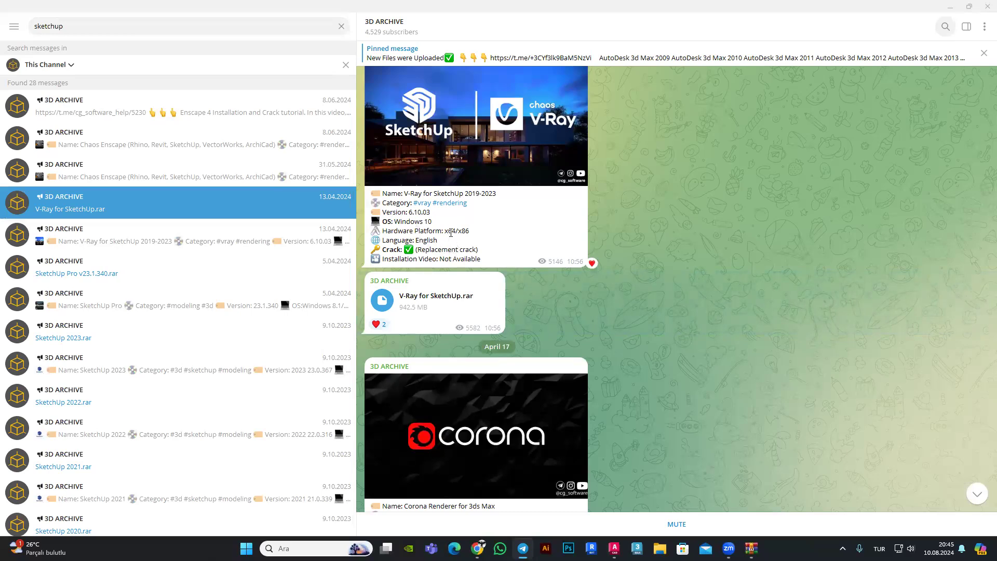
scroll(485, 248, up, 1)
scroll(502, 258, up, 1)
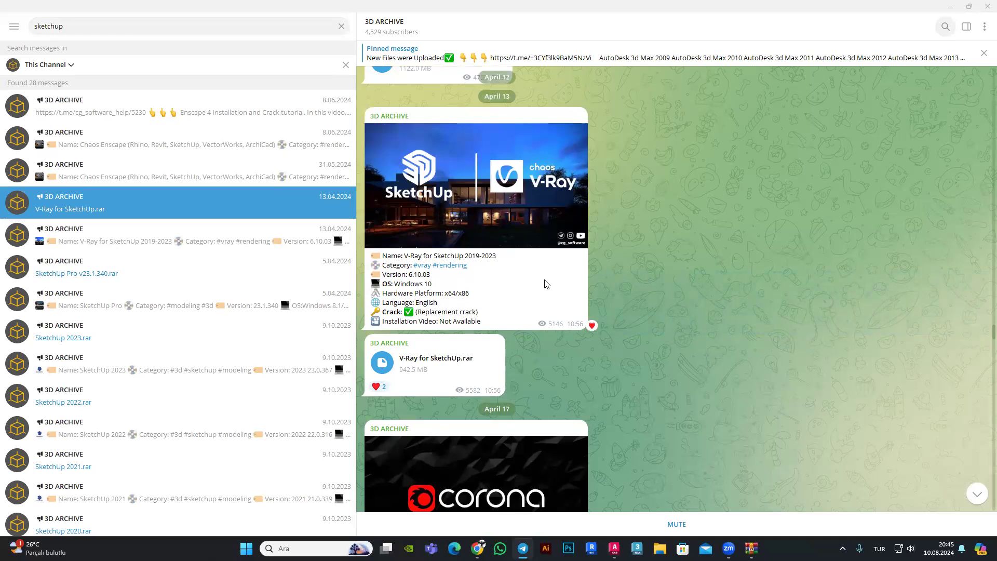
scroll(548, 277, down, 2)
scroll(550, 279, down, 2)
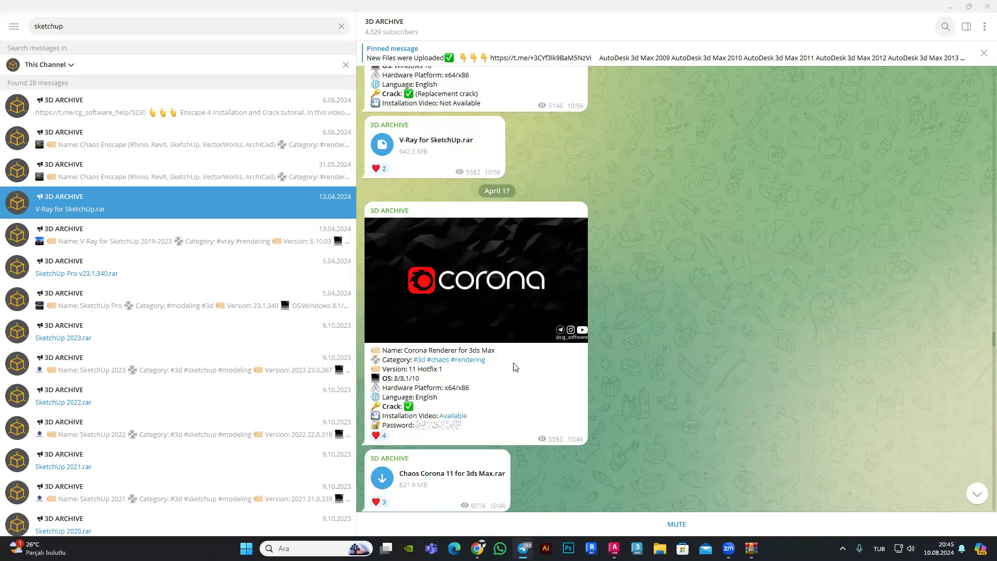
click(450, 426)
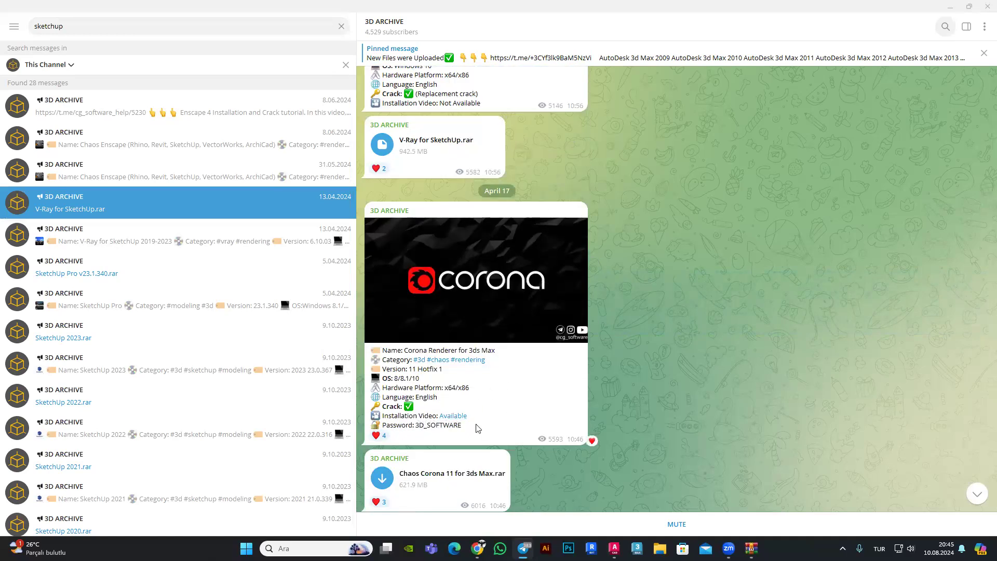
double_click(441, 424)
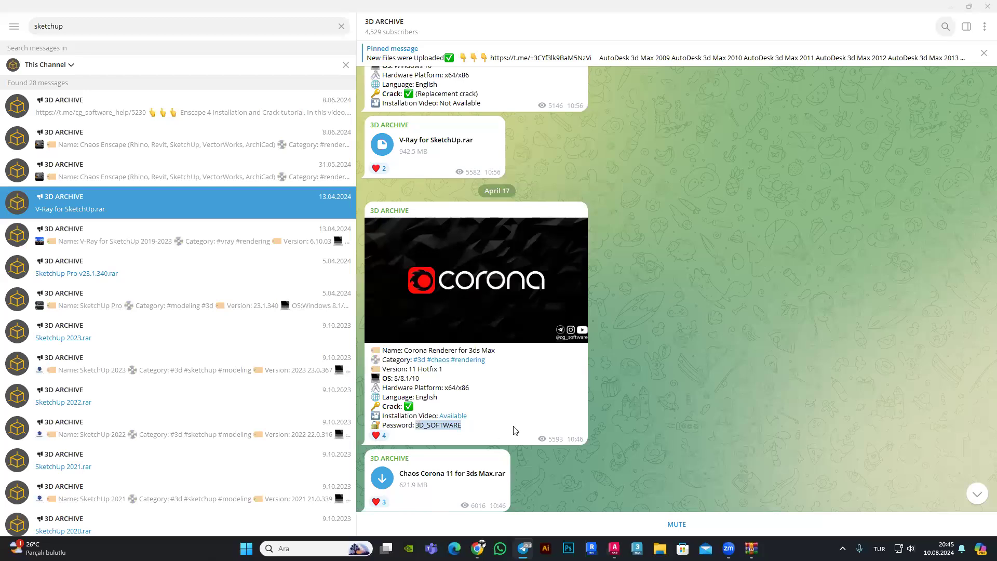
key(ctrl+c)
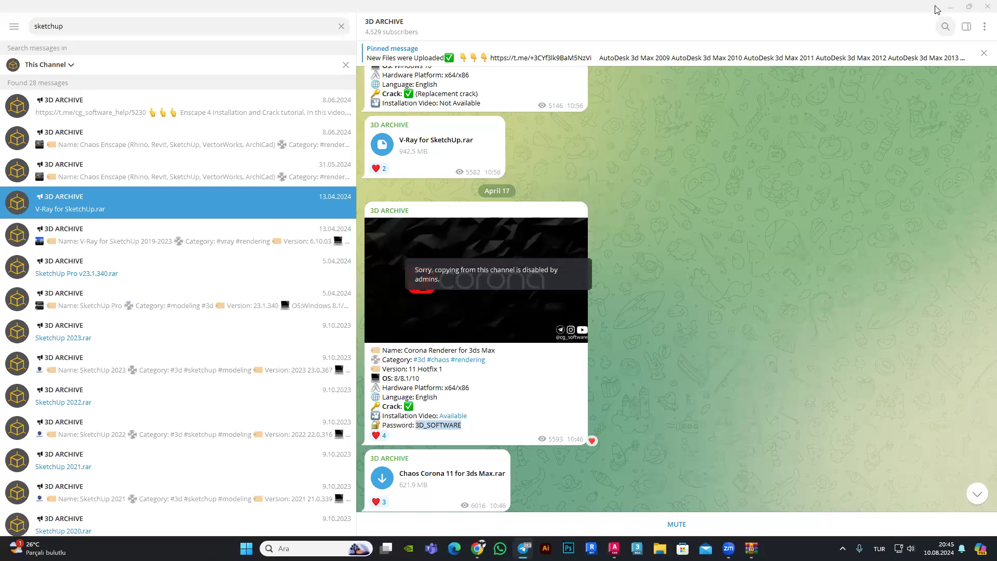
Enter the archive password in WinRAR and approve the installer's administrator prompt
click(752, 546)
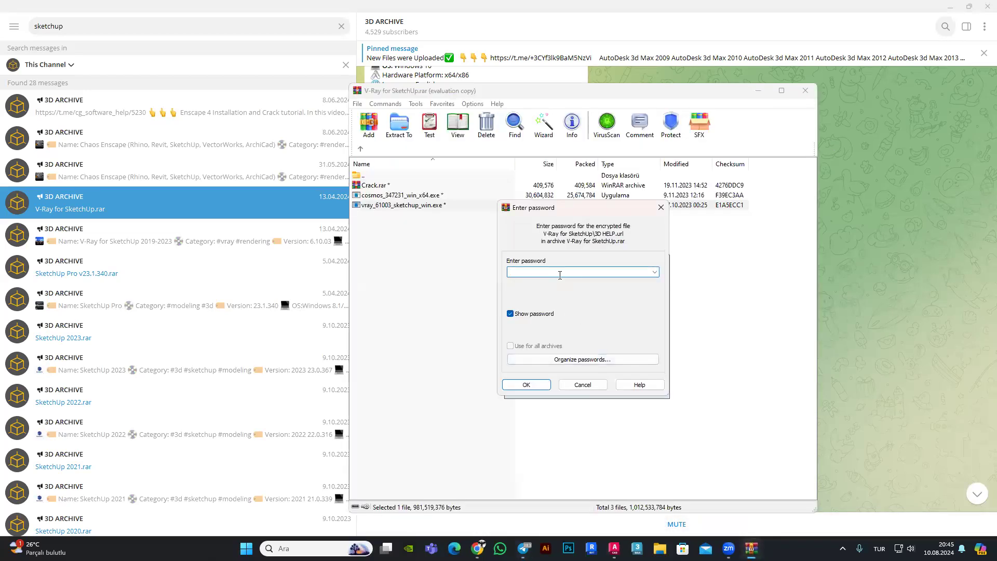
text(3D)
key(ctrl+a)
click(546, 273)
text(WAR)
key(Return)
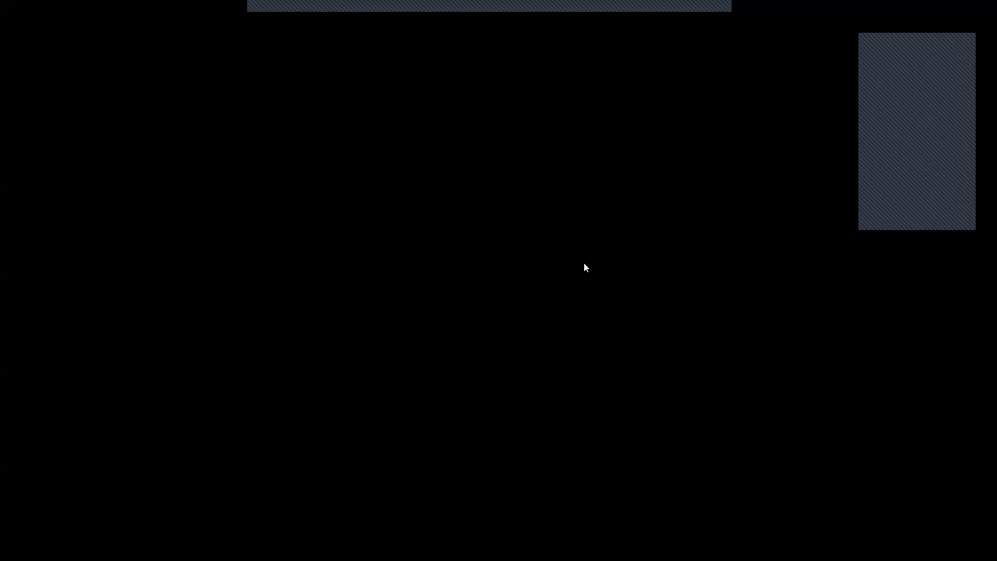
click(583, 268)
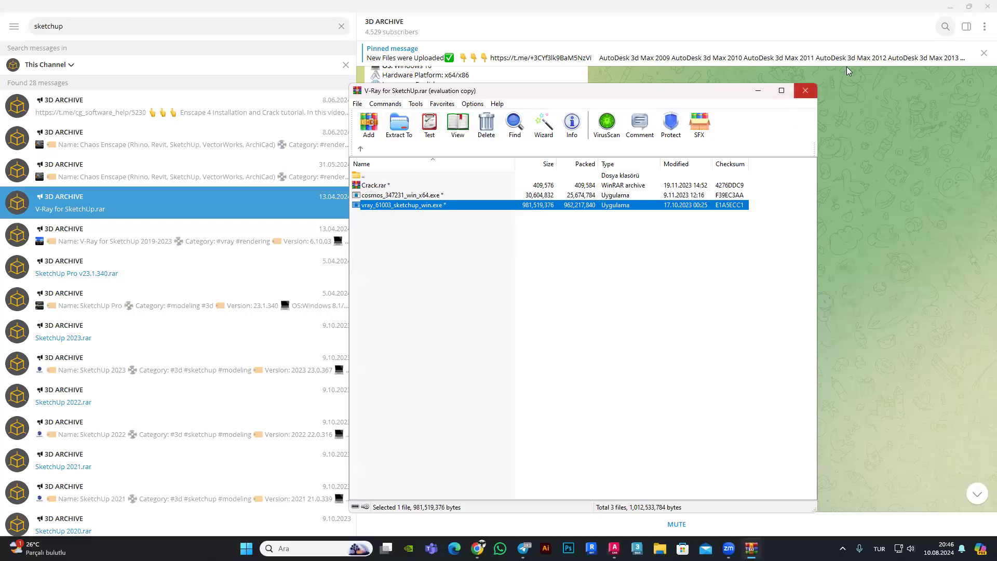
Accept the V-Ray license and install V-Ray for SketchUp 2023
click(954, 5)
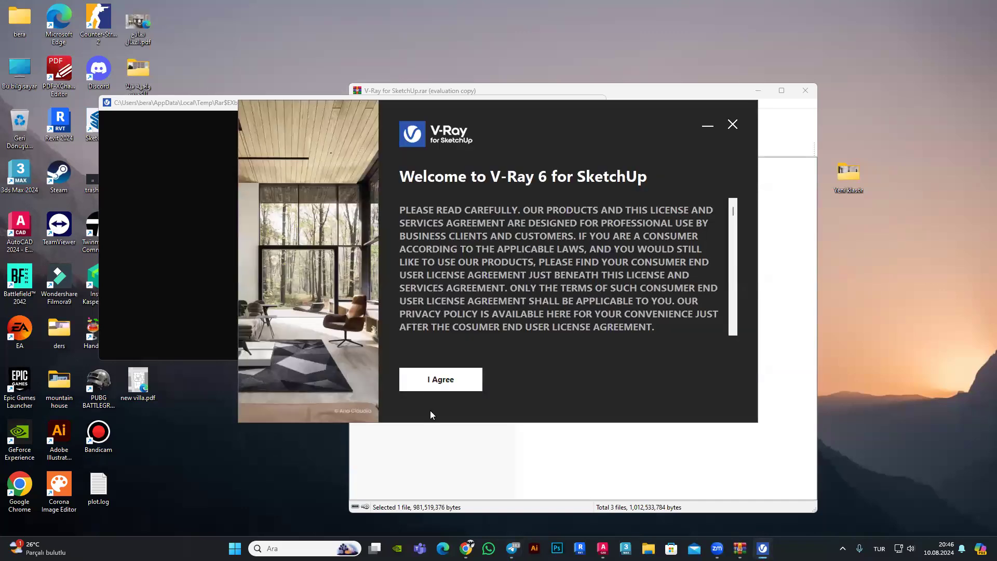
click(424, 384)
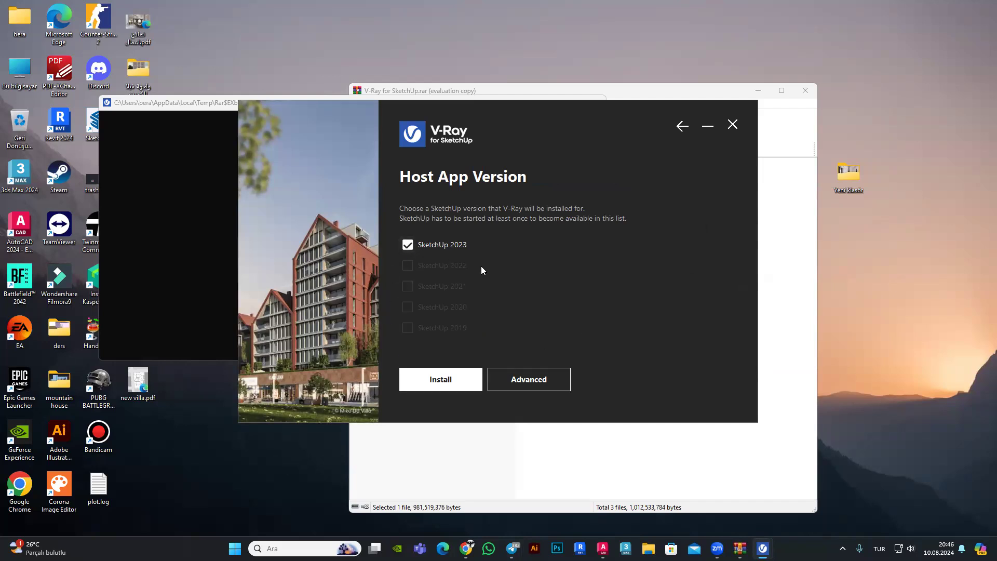
click(427, 387)
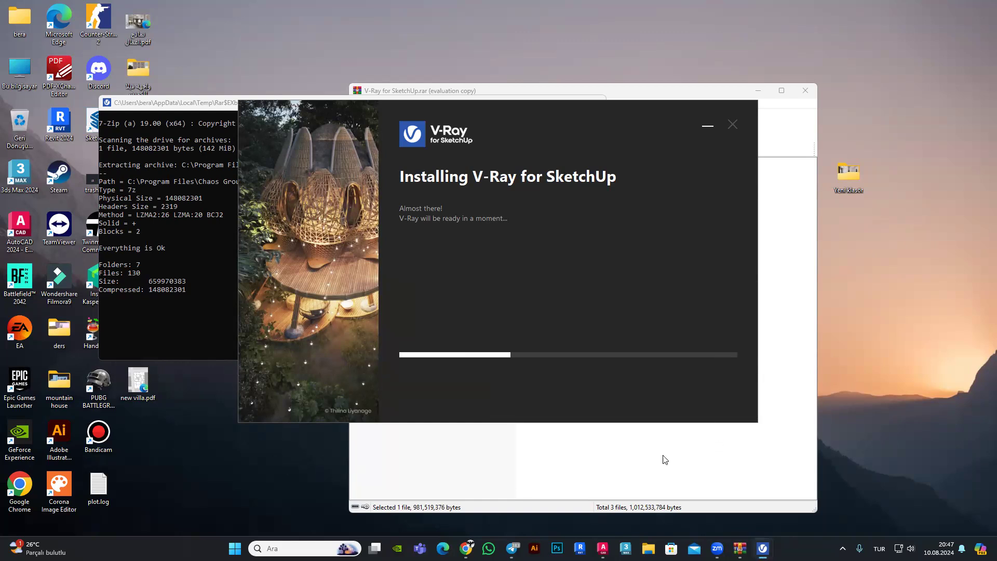
Opt out of the V-Ray improvement program once installed and finish setup
click(511, 548)
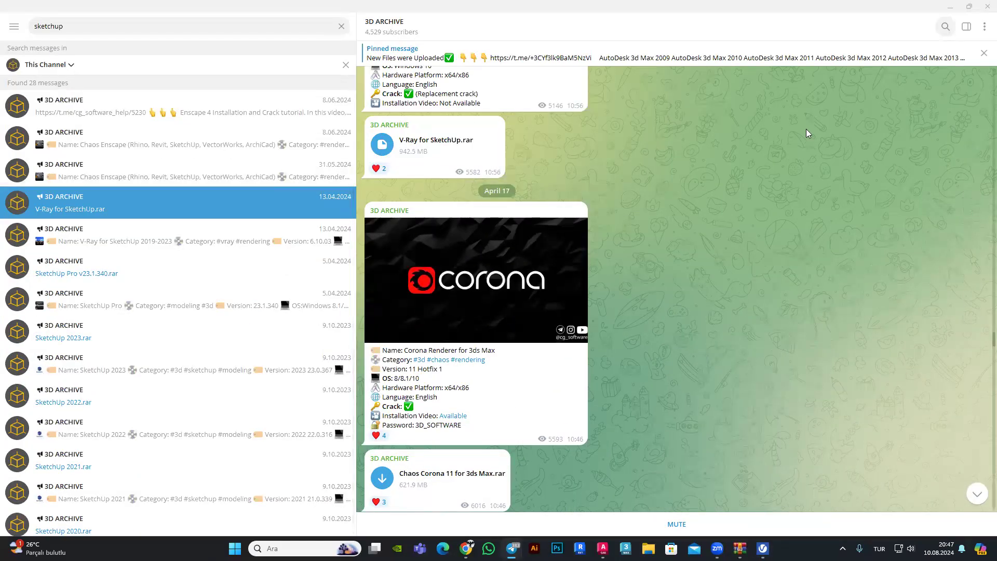
key(ctrl+w)
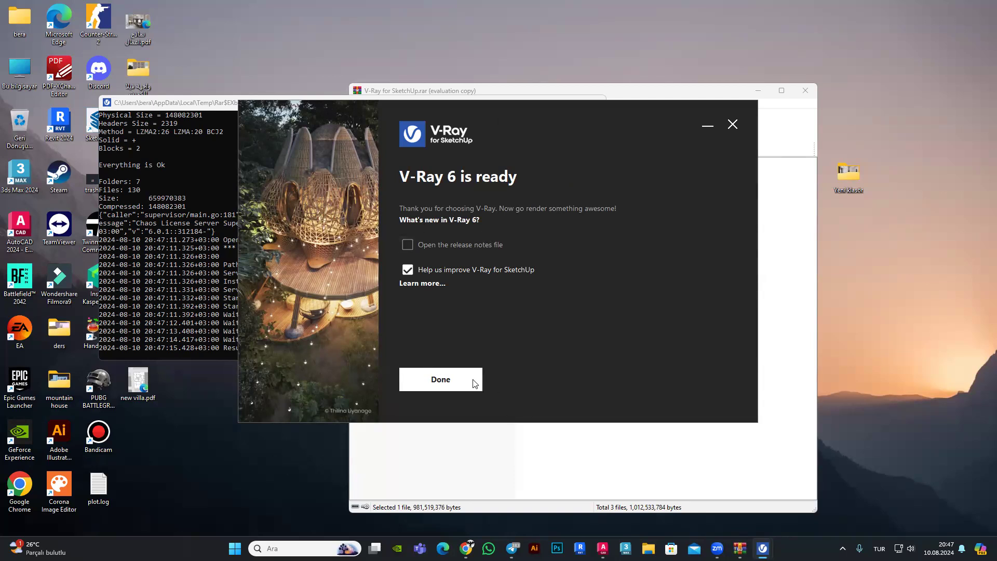
click(408, 271)
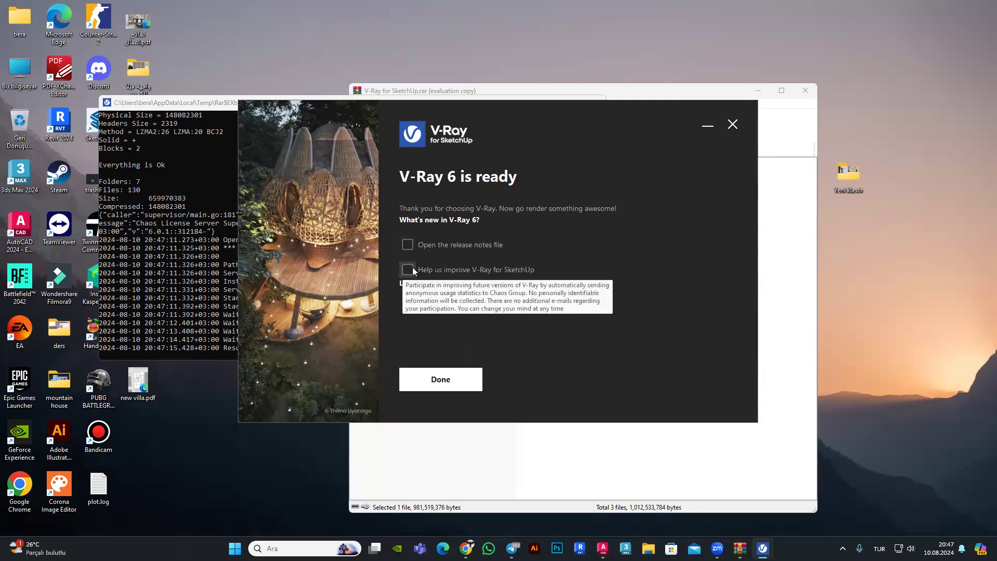
click(455, 383)
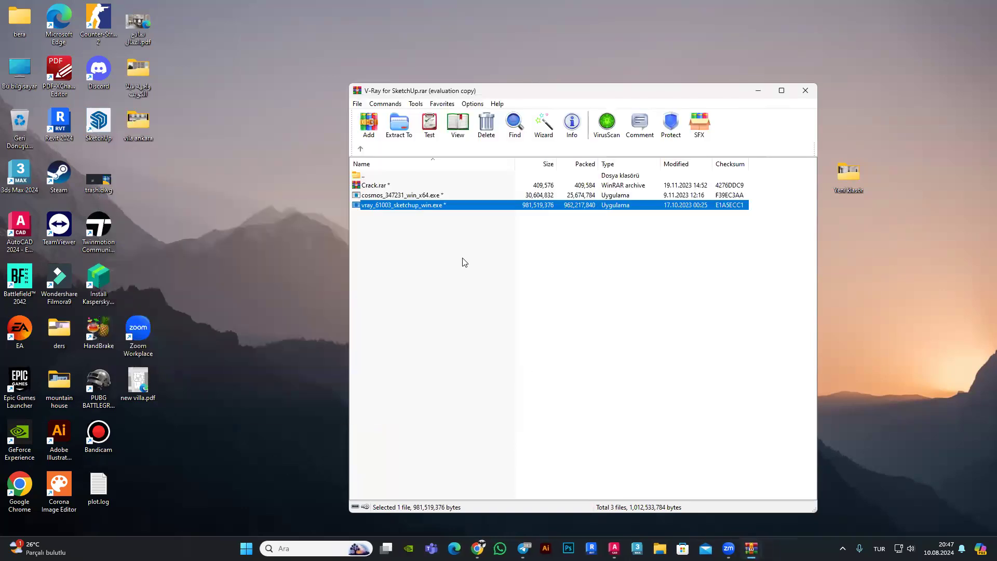
click(397, 279)
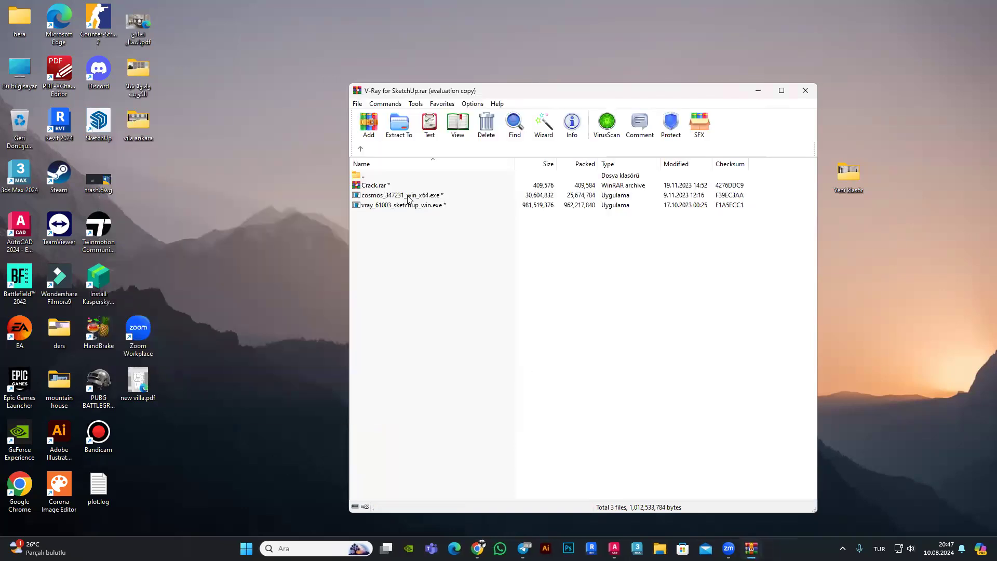
double_click(408, 196)
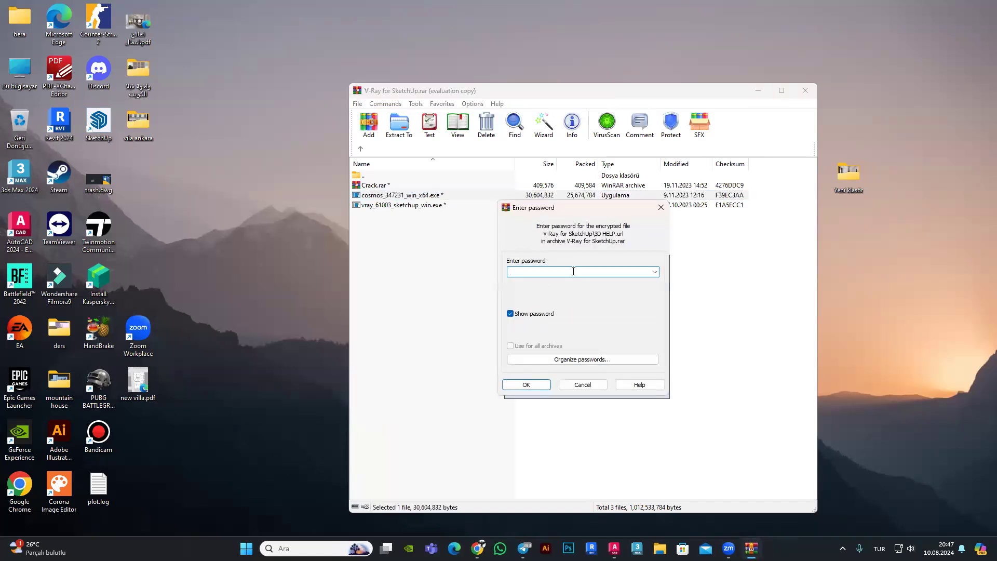
key(Return)
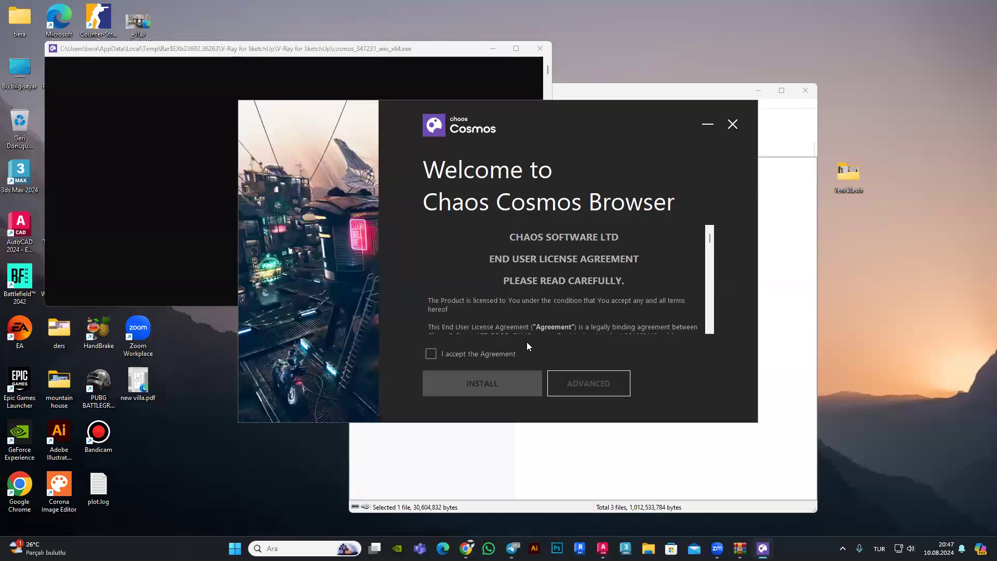
click(457, 354)
click(482, 383)
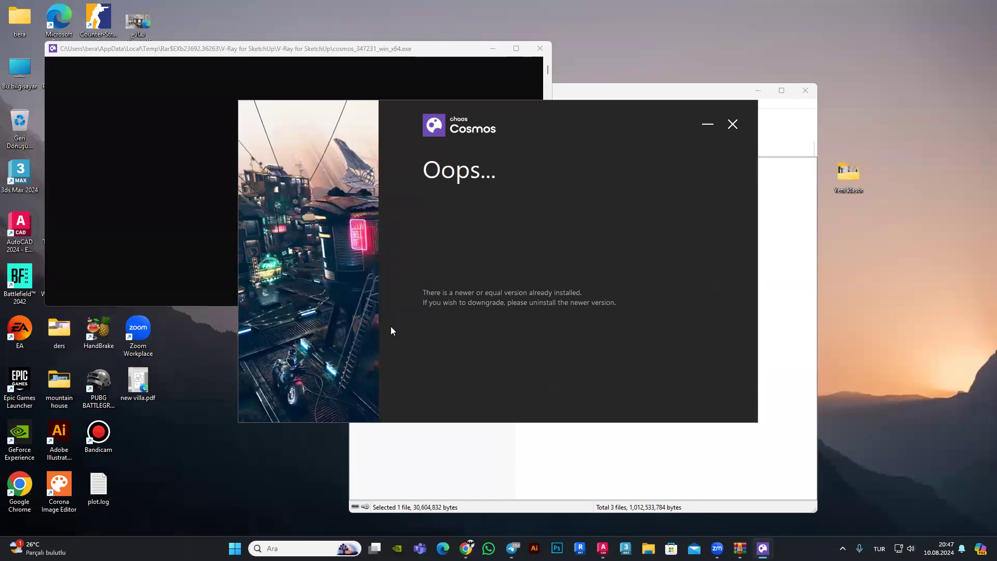
click(732, 125)
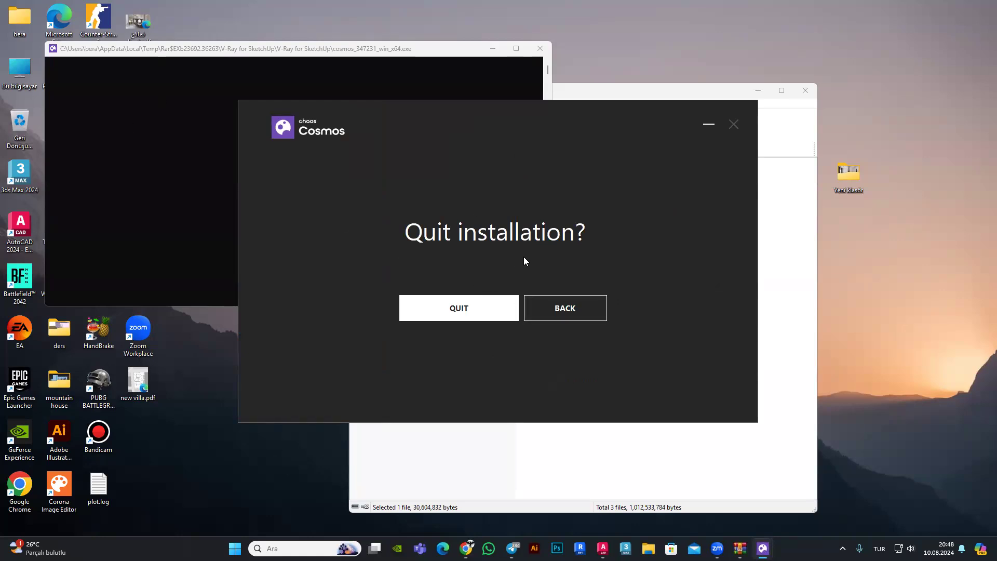
click(465, 313)
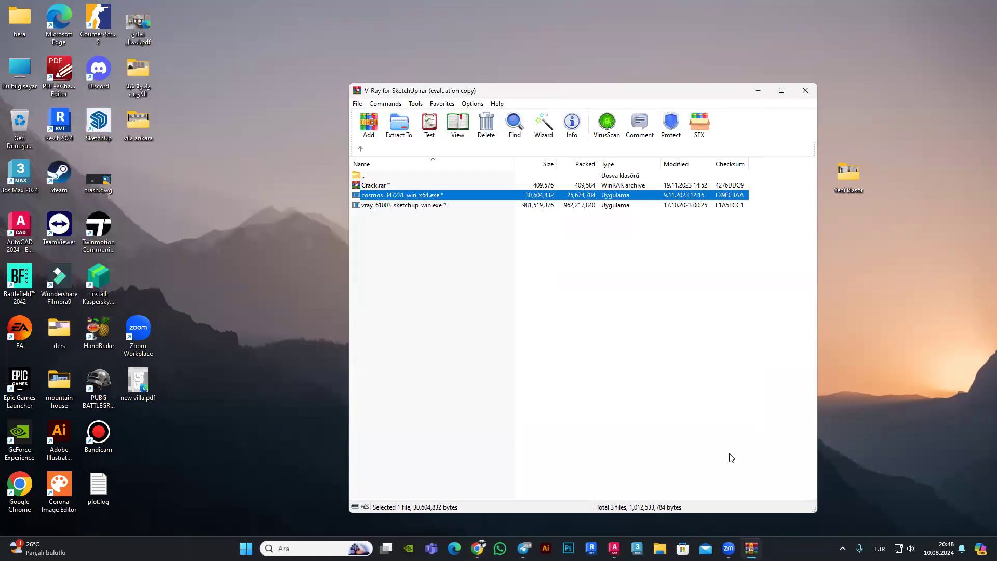
Unlock Crack.rar with the archive password
double_click(373, 185)
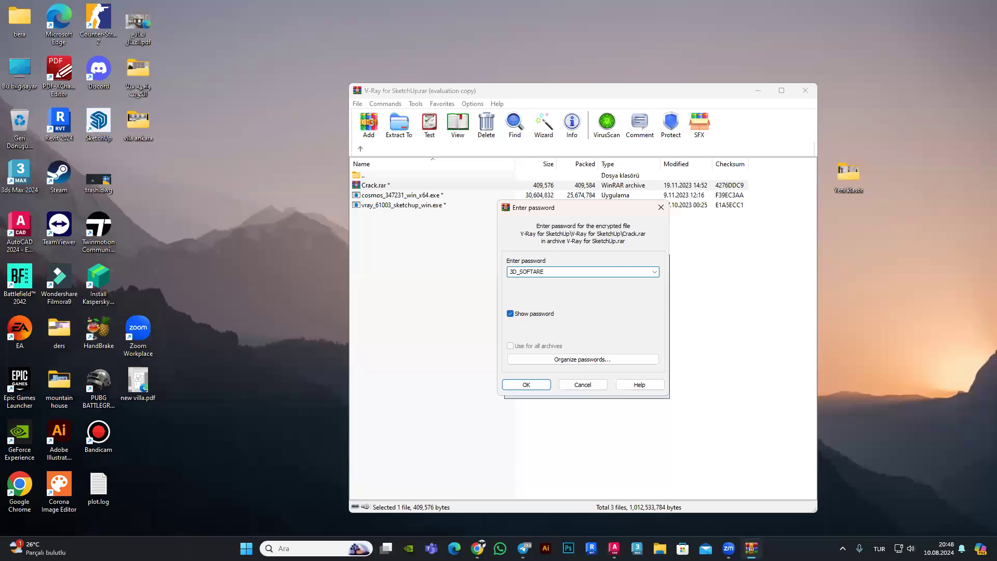
text(W)
key(Return)
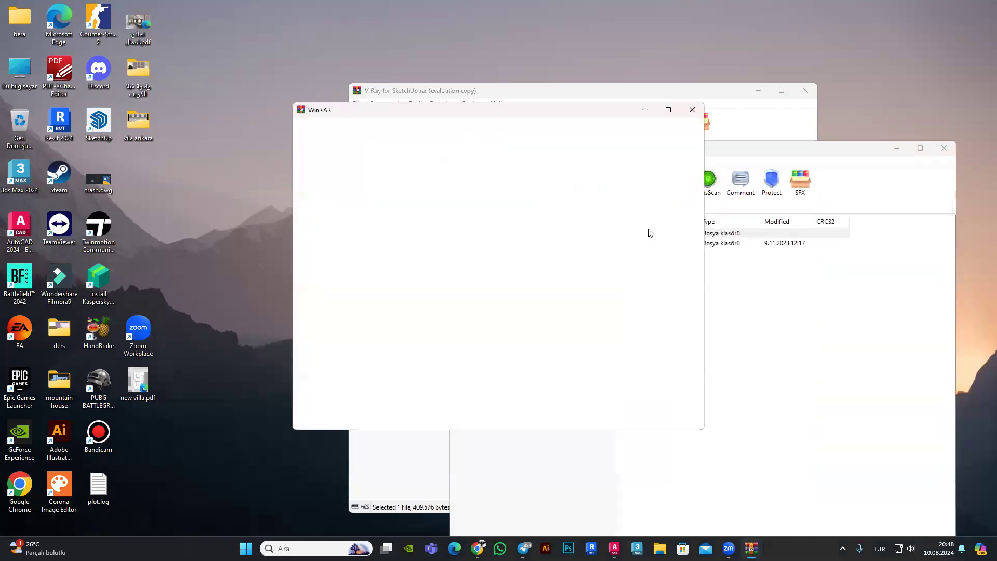
key(Escape)
Open the Crack folder and read !ReadMe.txt
double_click(511, 244)
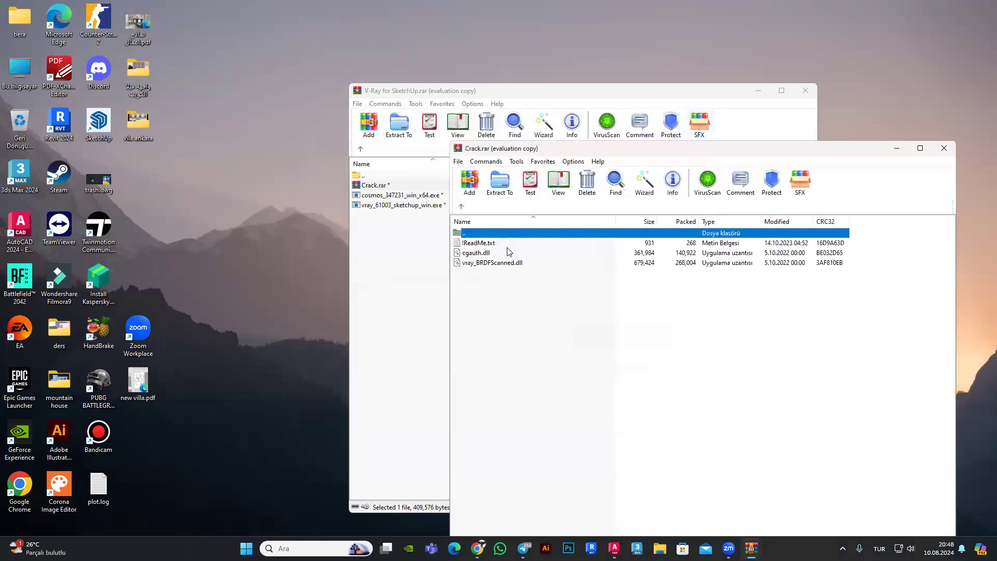
click(482, 244)
double_click(483, 244)
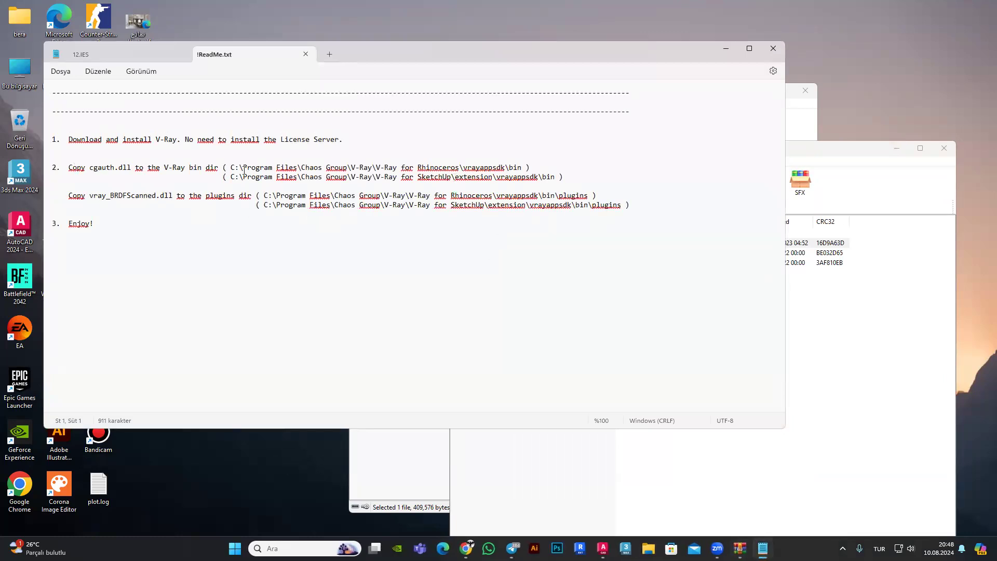
Copy the V-Ray for SketchUp vrayappsdk\bin folder path from !ReadMe.txt, then minimize Notepad
drag(231, 168, 510, 170)
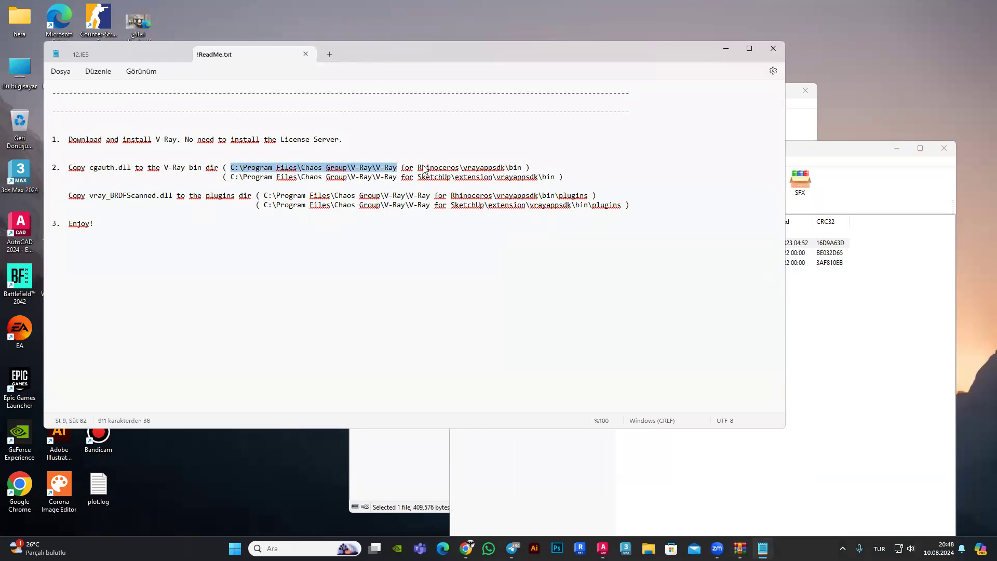
drag(510, 169, 453, 173)
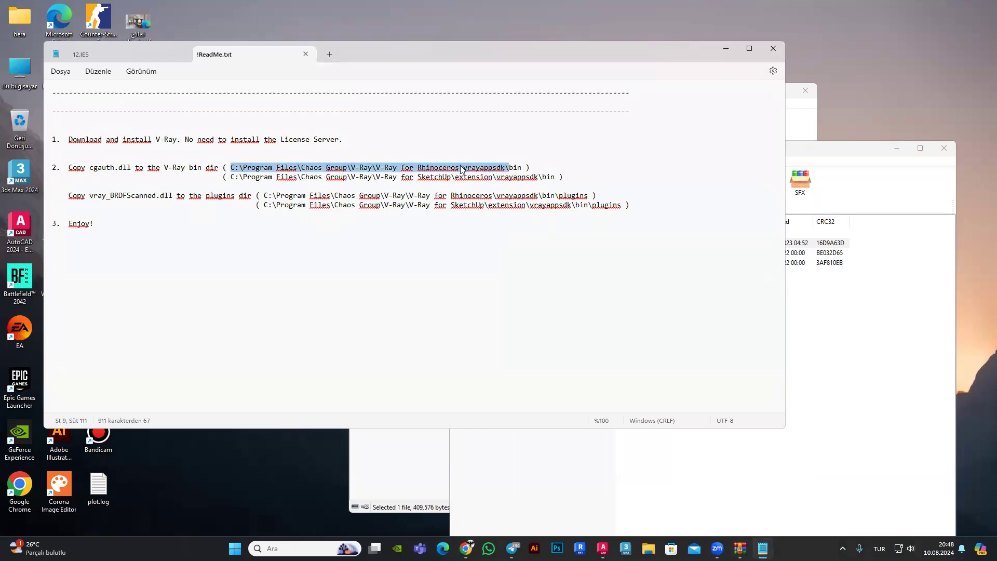
right_click(422, 179)
click(238, 176)
drag(232, 180, 555, 180)
key(ctrl+c)
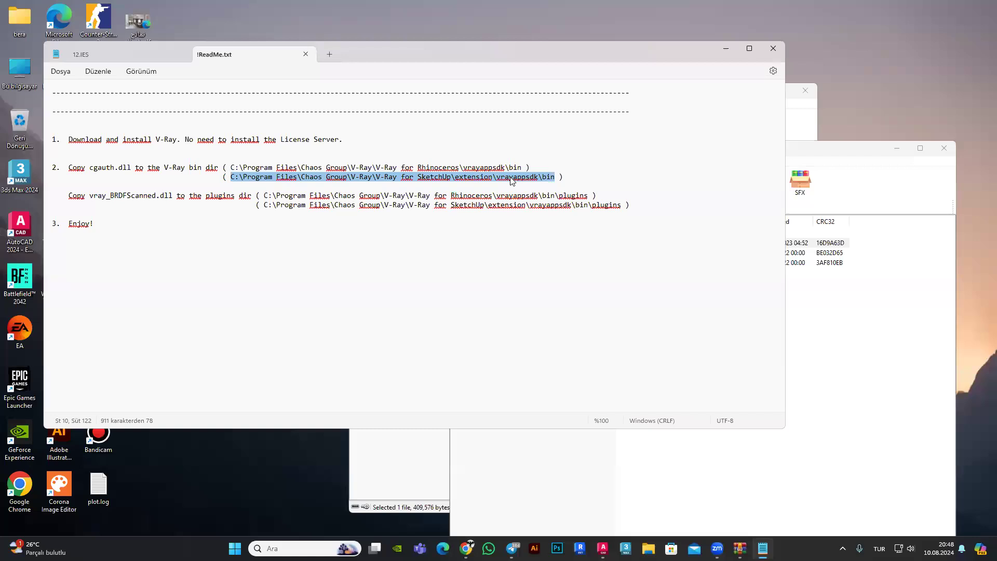
click(726, 48)
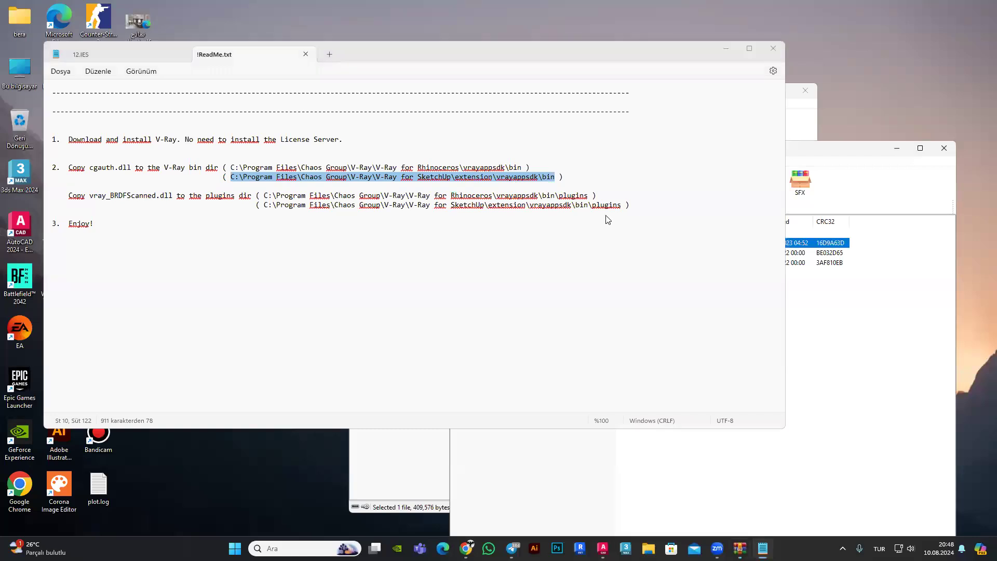
Paste the copied bin path into Explorer's address bar and dismiss the not-found error
double_click(25, 74)
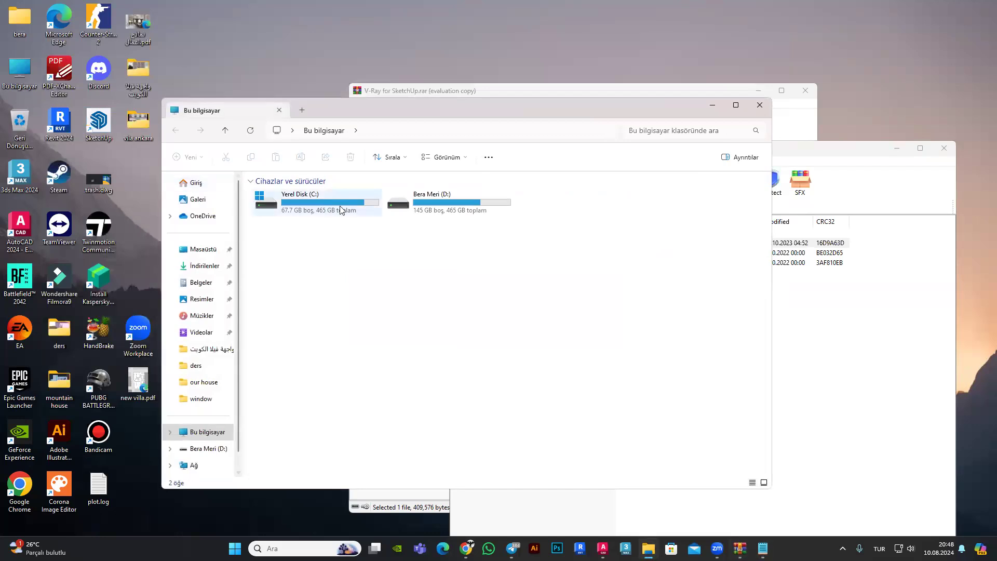
click(393, 133)
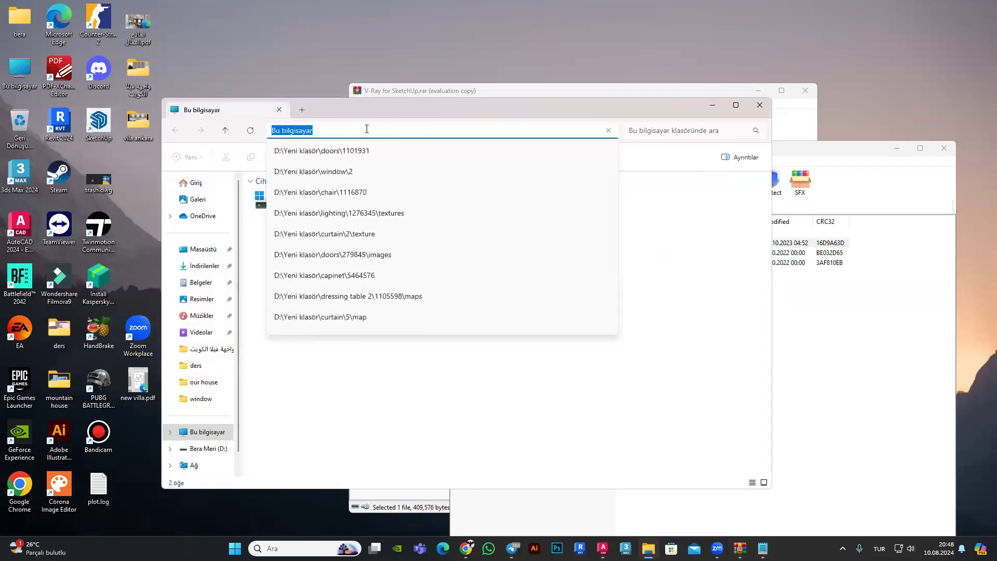
key(ctrl+v)
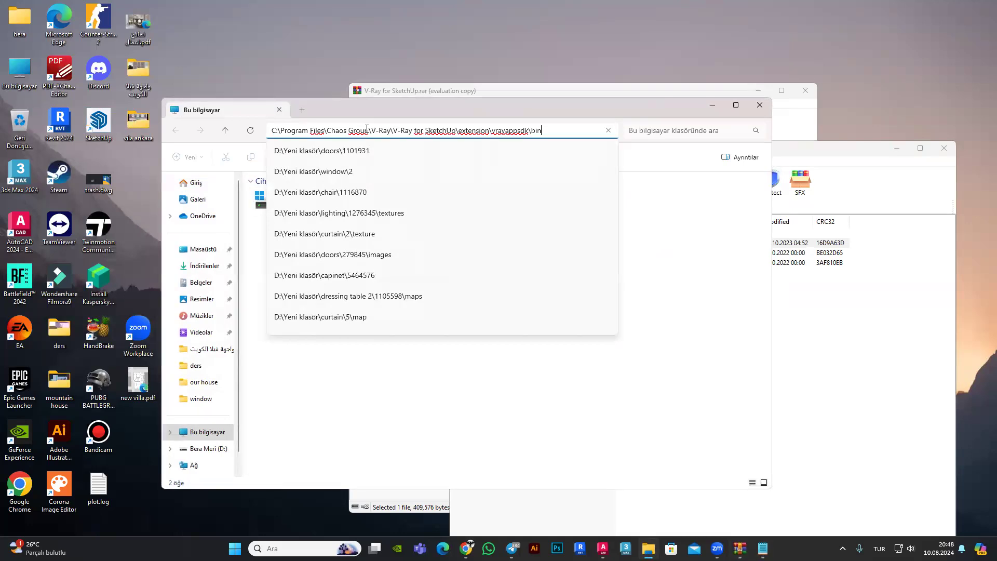
key(Return)
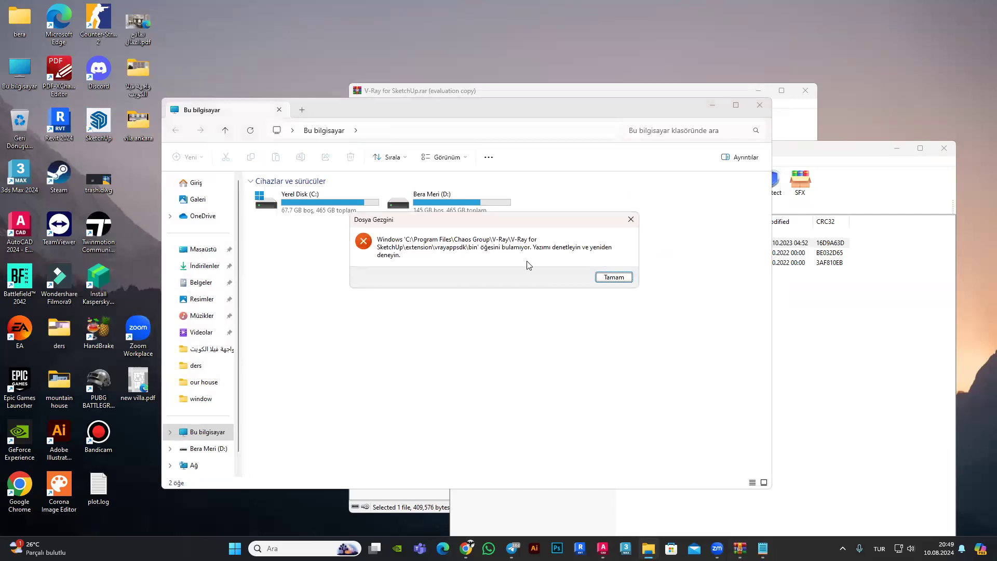
click(614, 279)
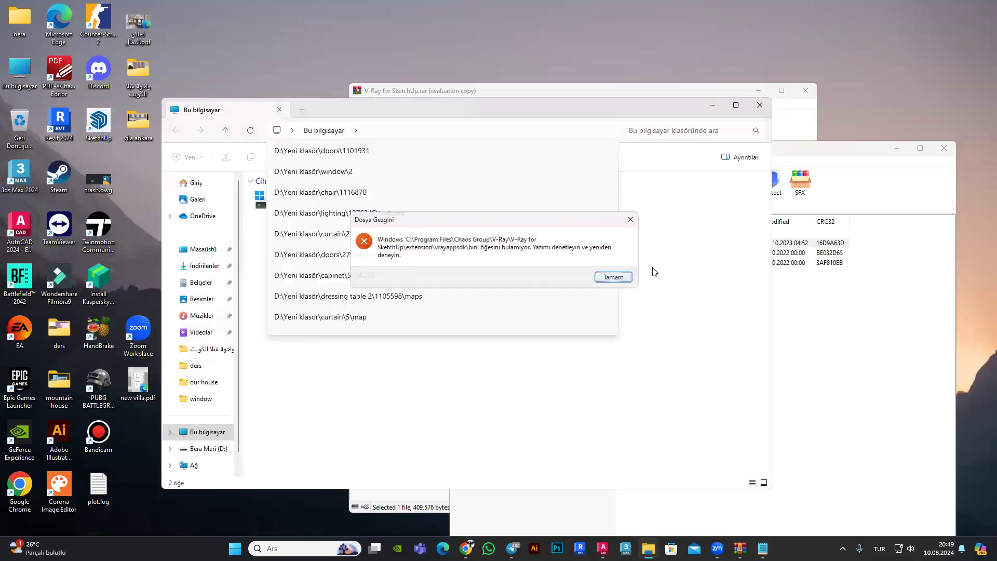
Minimize the ReadMe notes and the File Explorer window
key(alt+Tab)
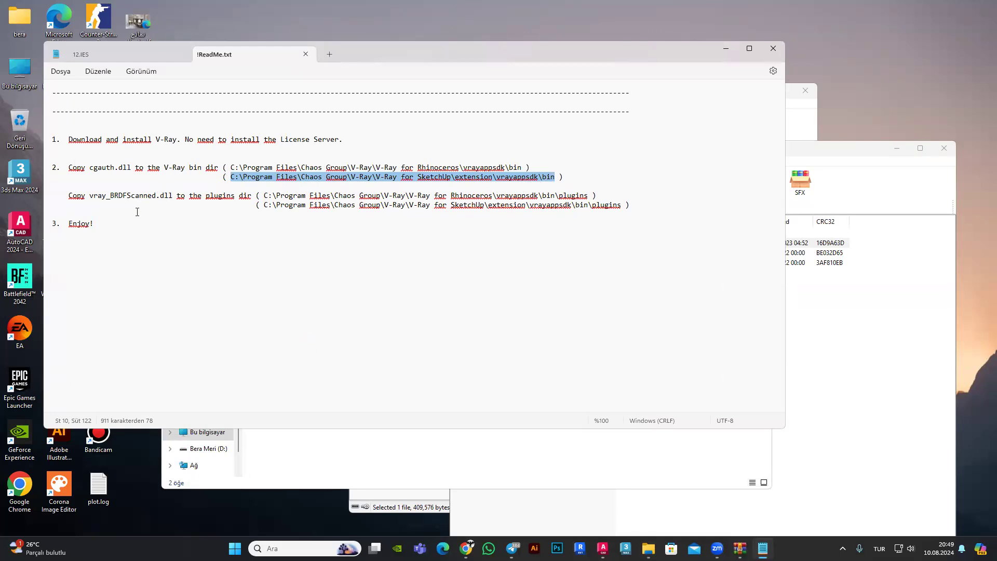
click(776, 16)
click(724, 52)
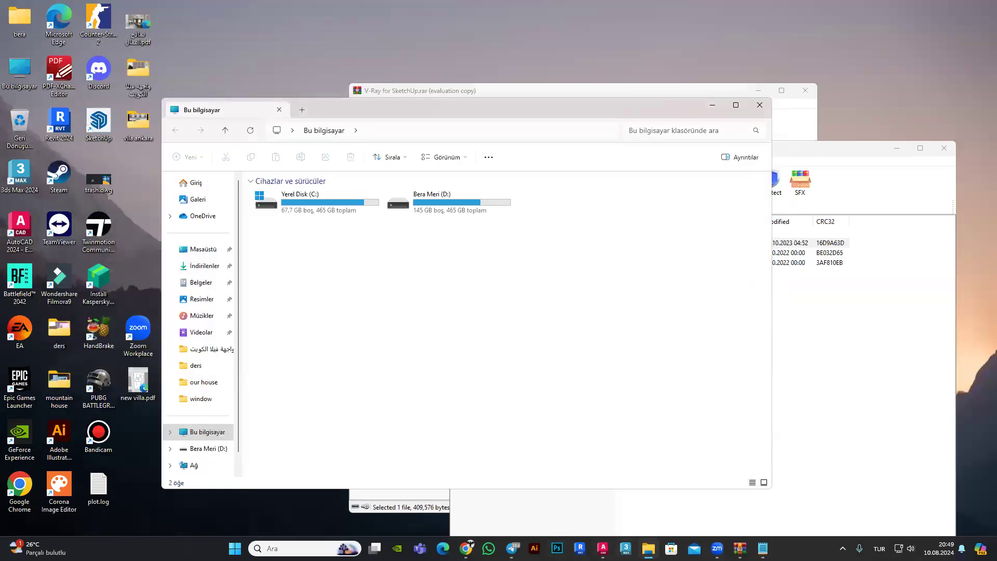
click(647, 548)
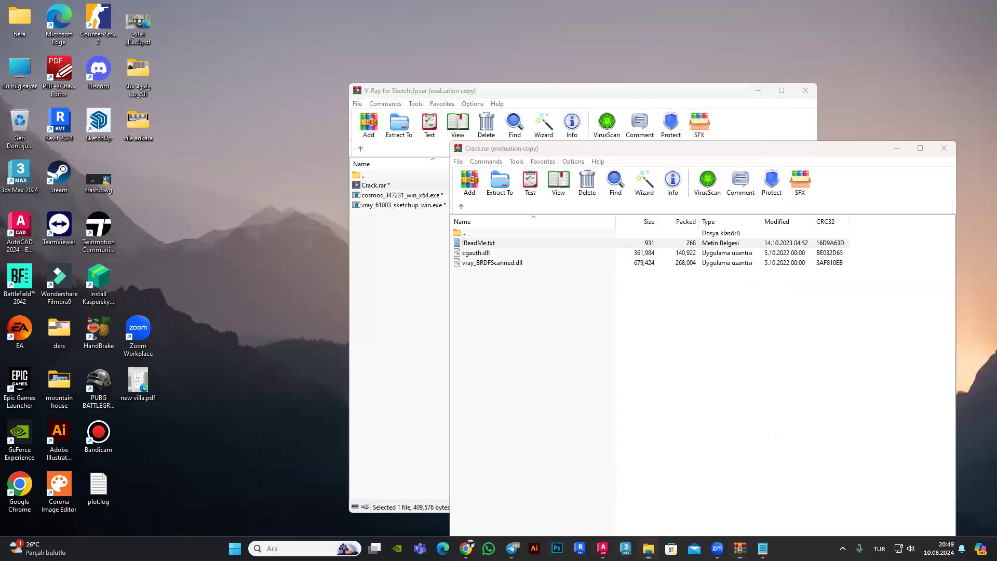
Restore File Explorer and open Yerel Disk (C:) > Program Files, selecting Chaos Group
click(648, 548)
double_click(291, 203)
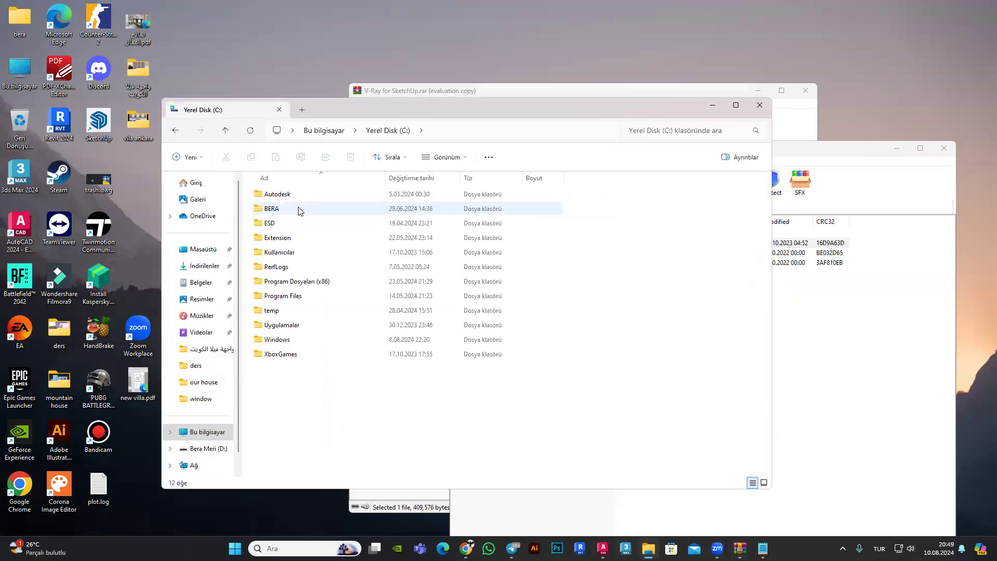
double_click(283, 296)
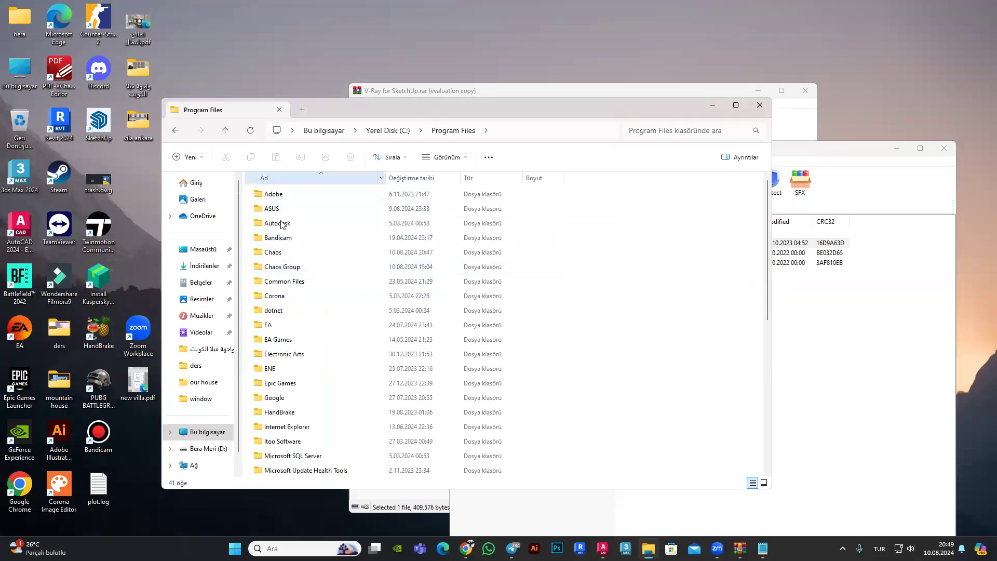
click(762, 548)
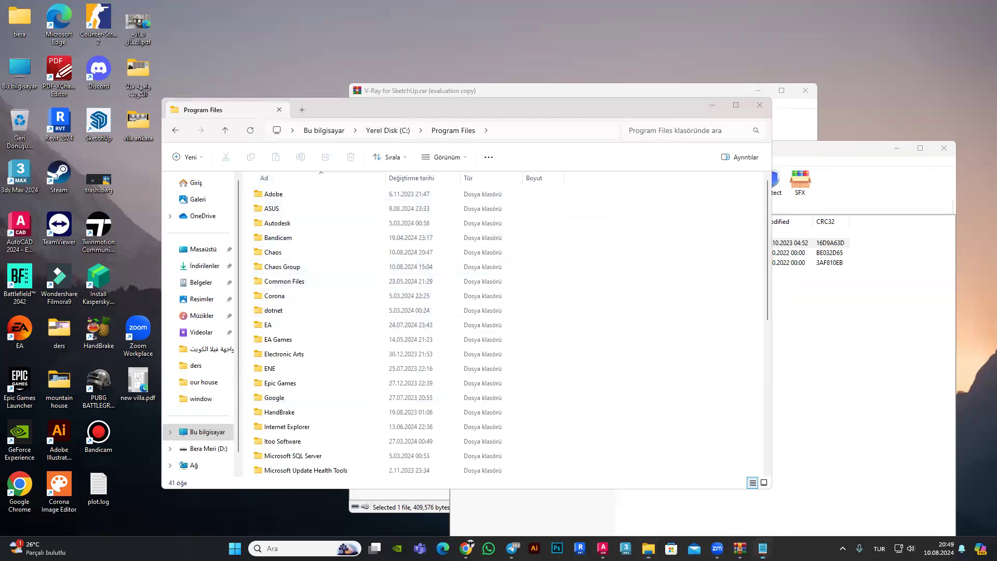
click(577, 469)
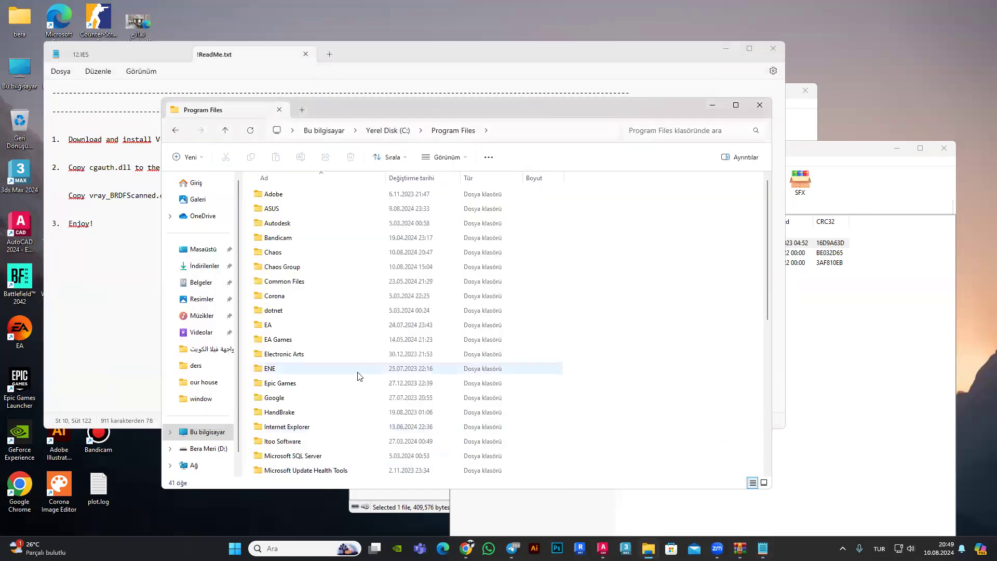
click(289, 271)
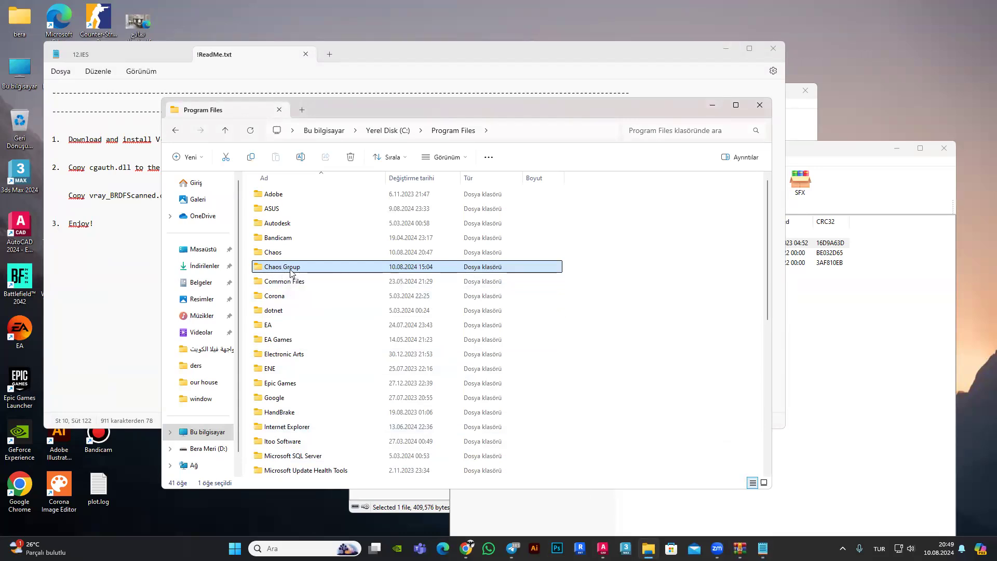
Open Chaos Group > V-Ray > V-Ray for SketchUp > extension and check it against the ReadMe
double_click(311, 269)
double_click(275, 224)
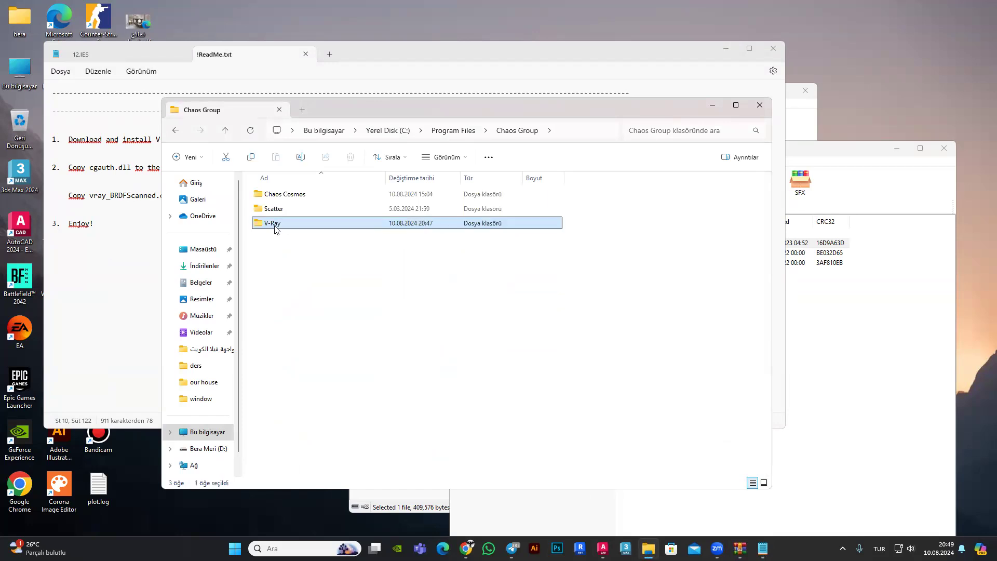
double_click(303, 226)
double_click(285, 196)
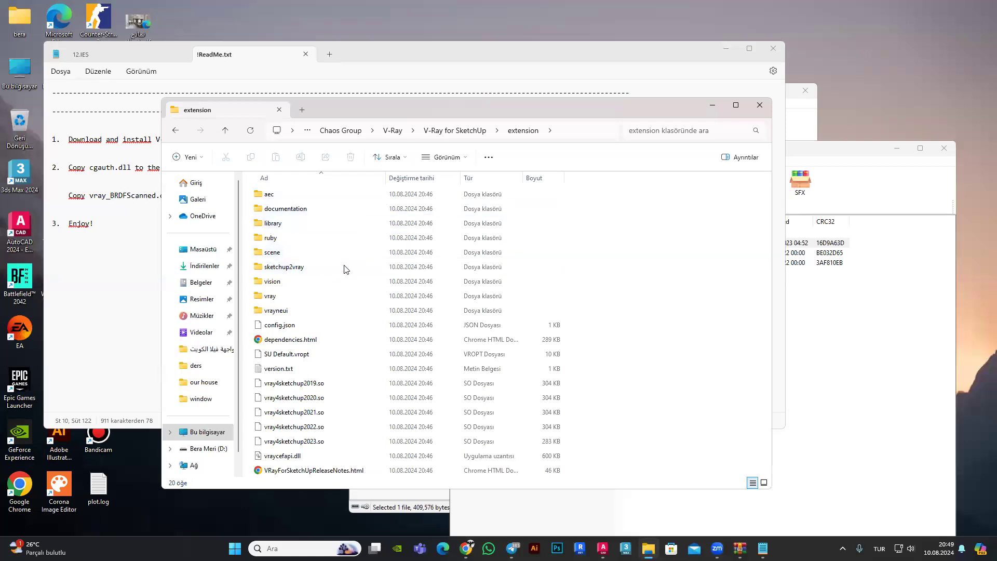
click(107, 285)
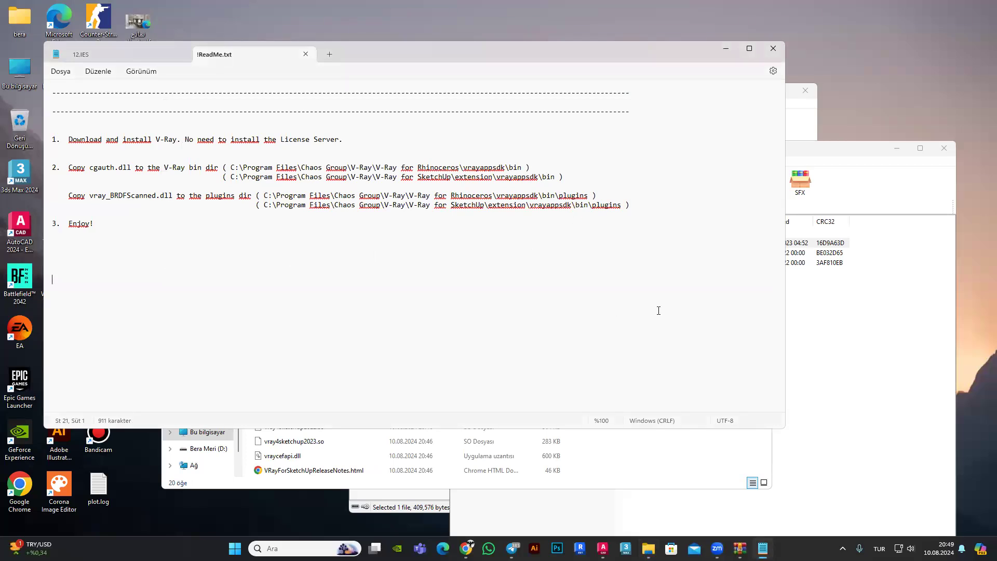
click(703, 455)
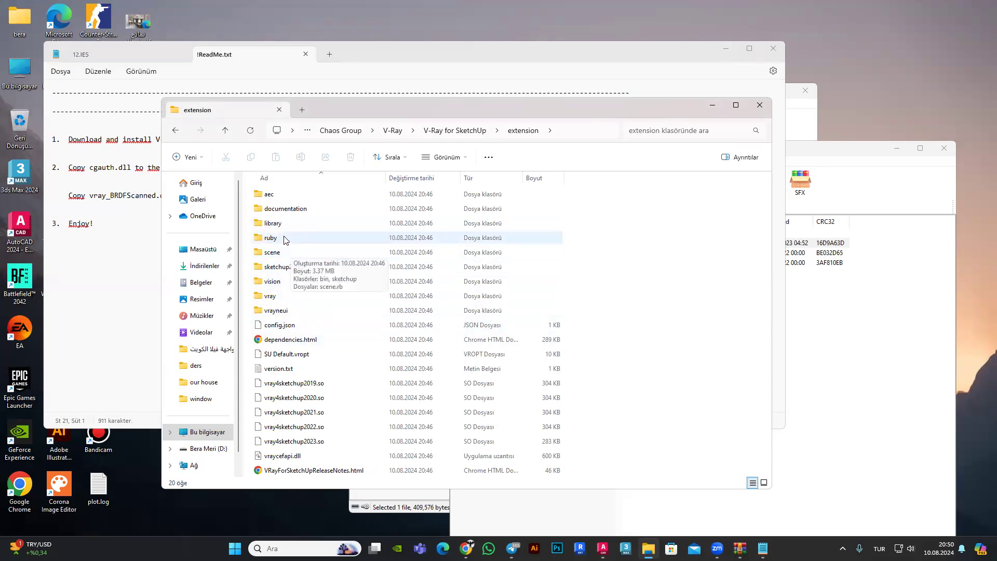
Look through the sketchup2vray bin and 2023 folders, then return to the extension folder
click(107, 255)
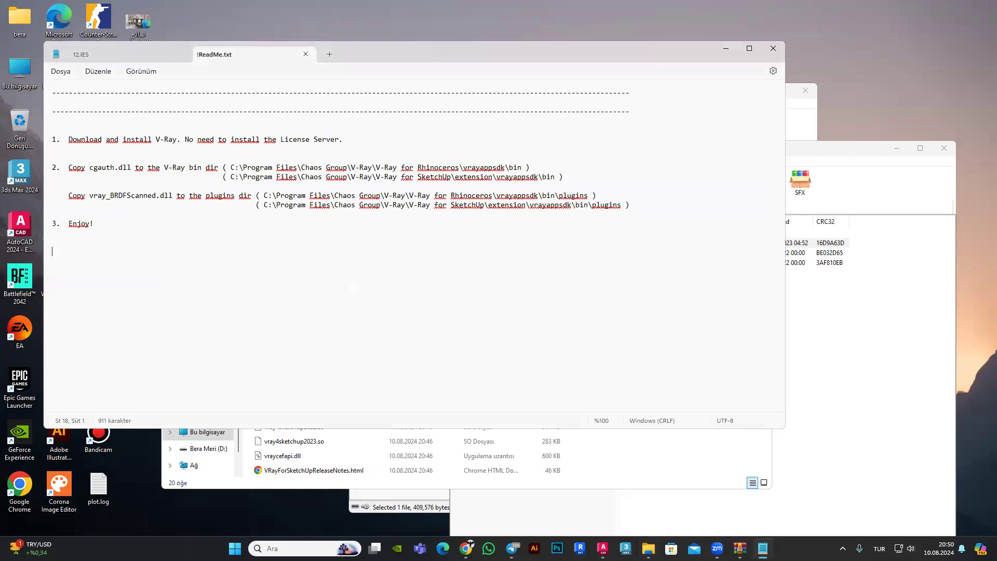
key(alt+Tab)
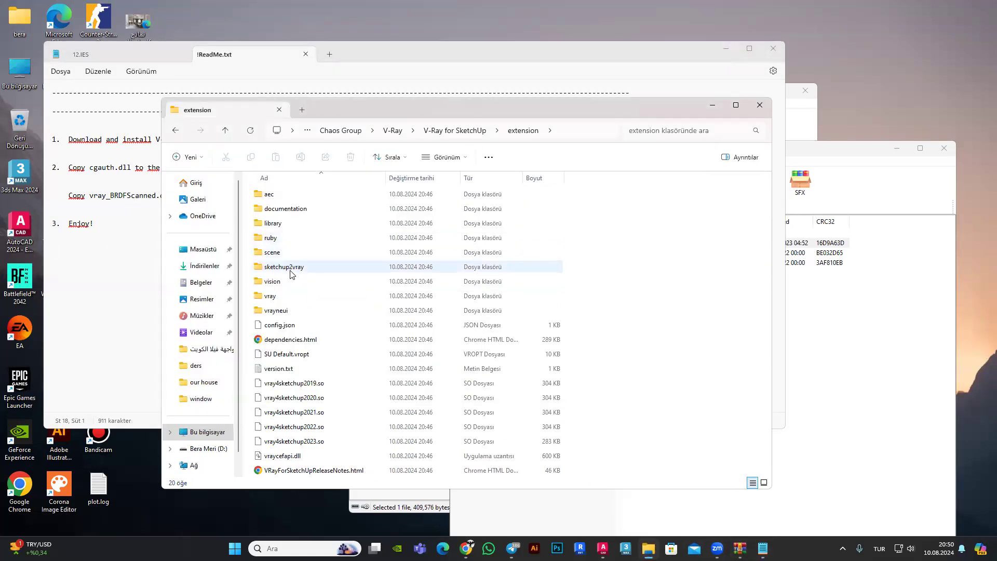
double_click(294, 269)
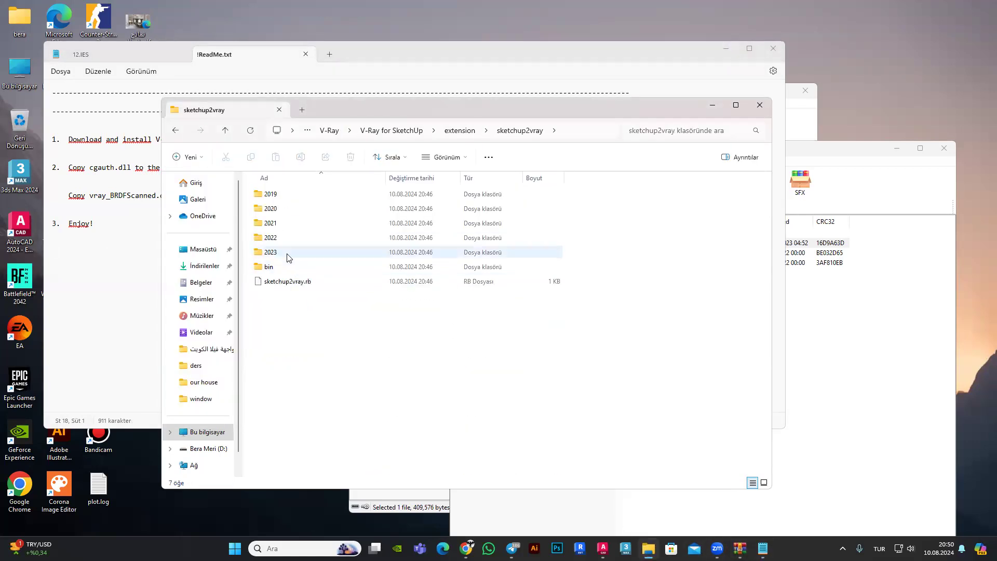
double_click(279, 268)
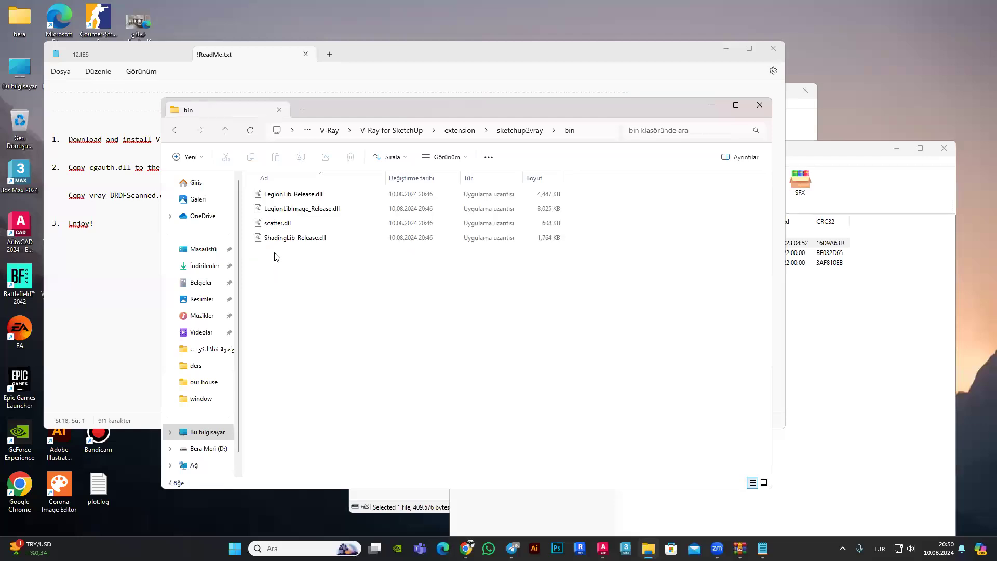
click(225, 128)
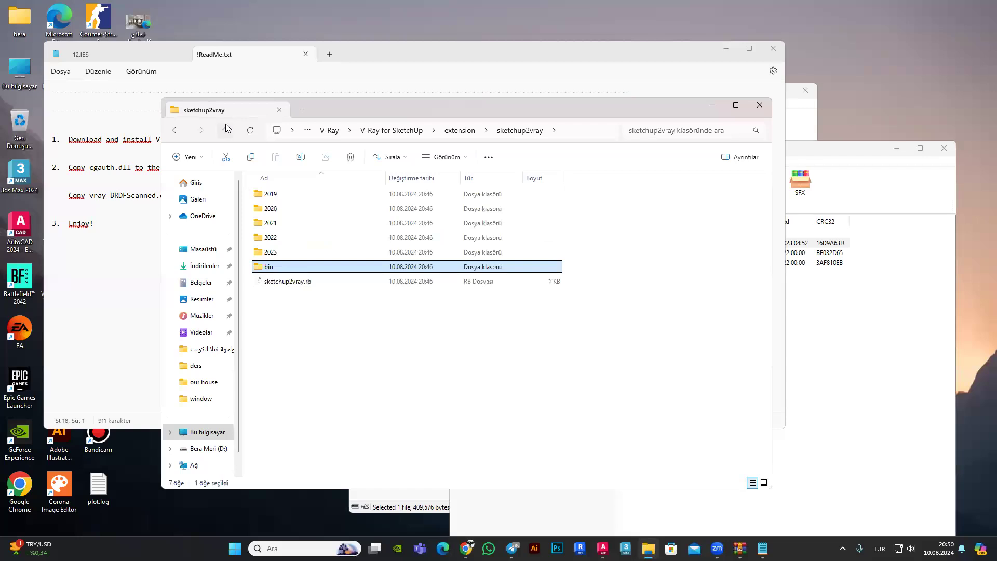
double_click(275, 252)
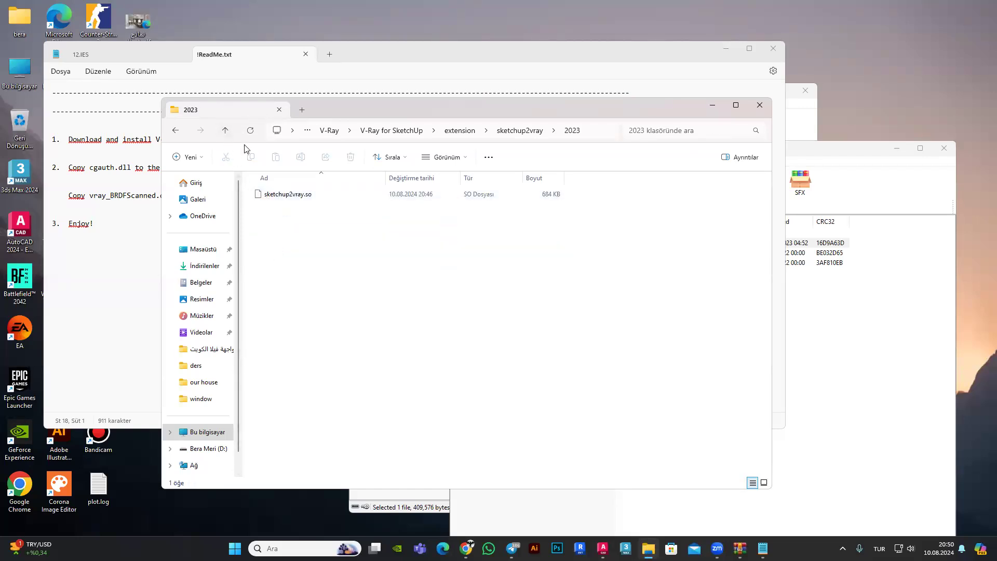
click(225, 130)
click(225, 129)
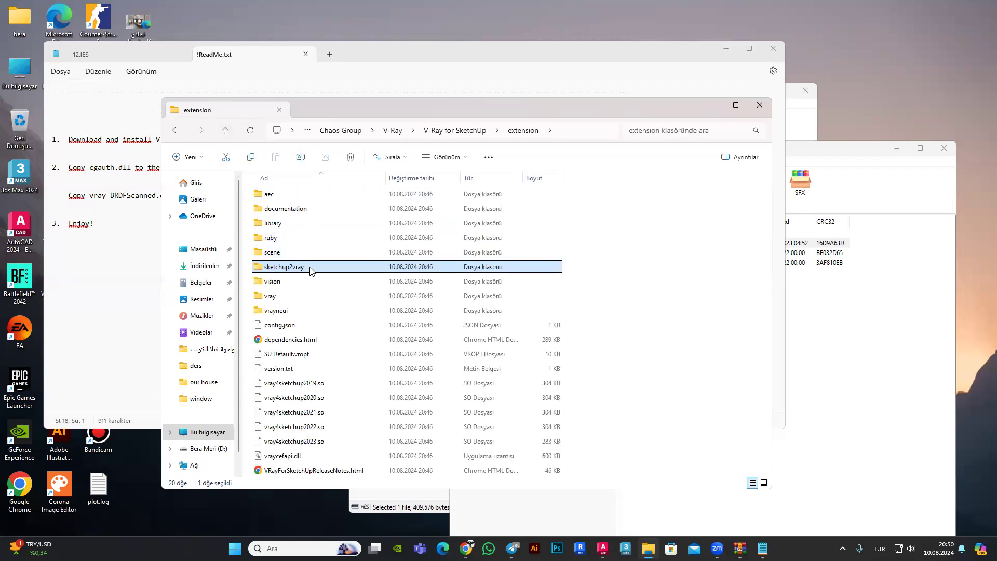
Open the bin folder inside the extension's vray folder
double_click(281, 295)
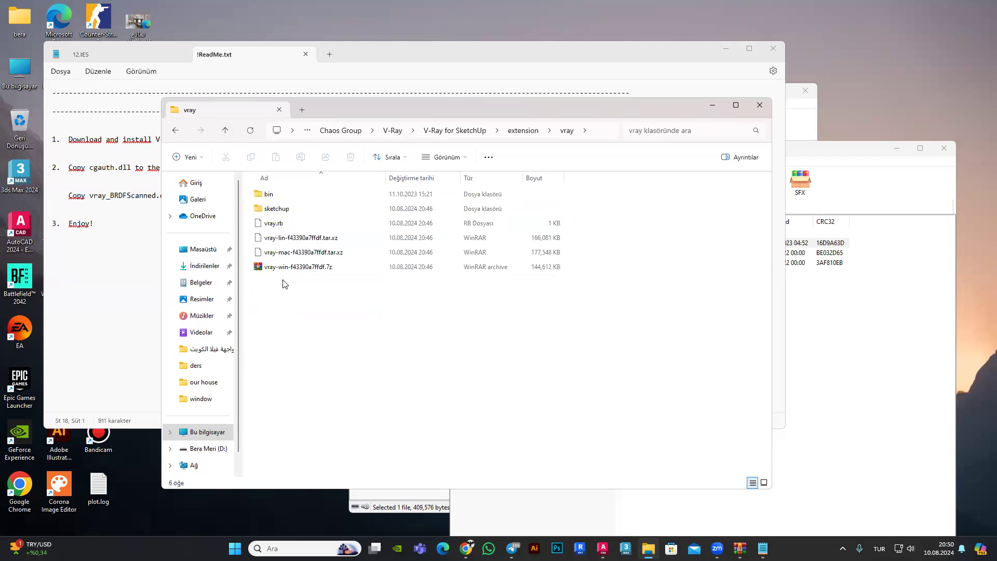
double_click(284, 195)
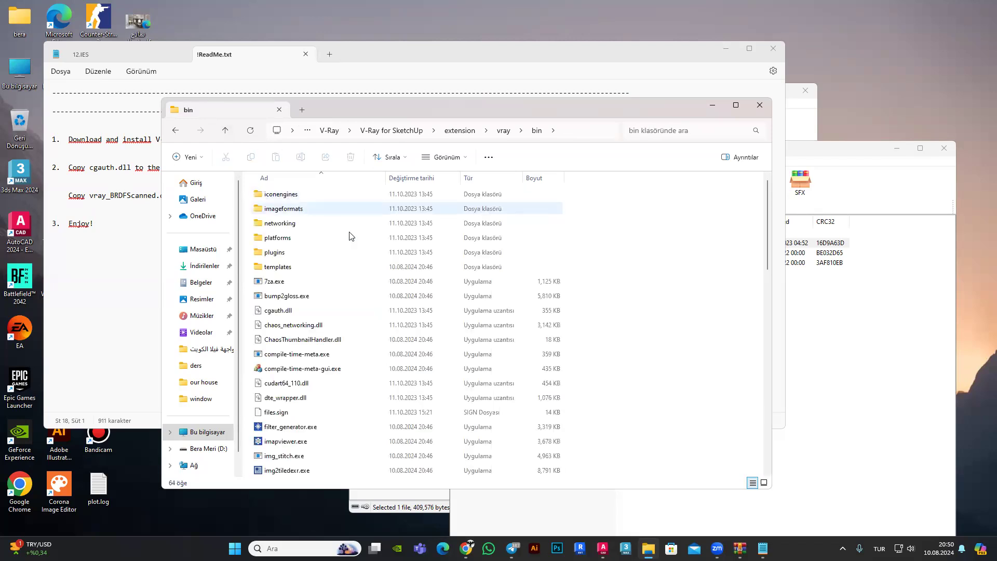
click(233, 136)
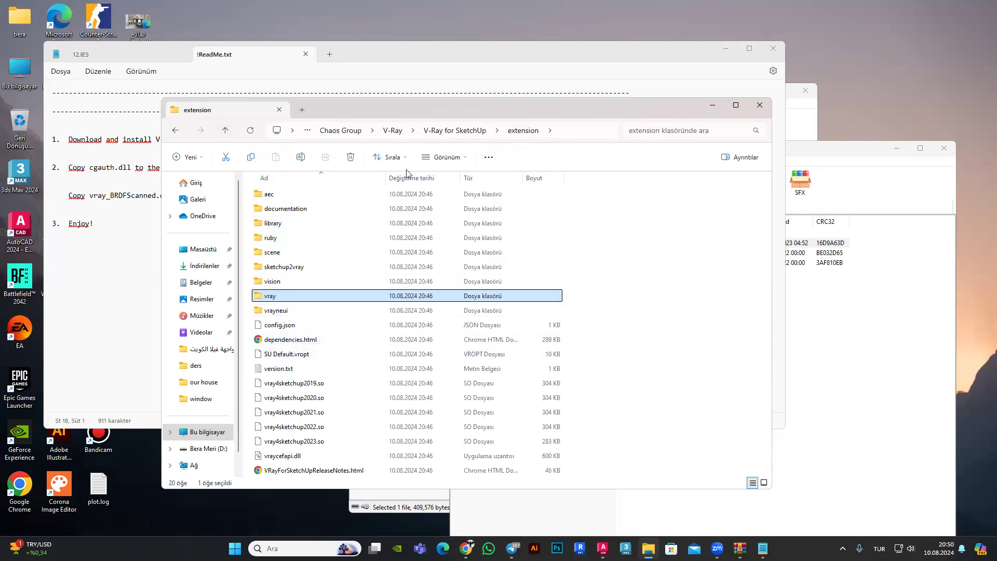
double_click(278, 302)
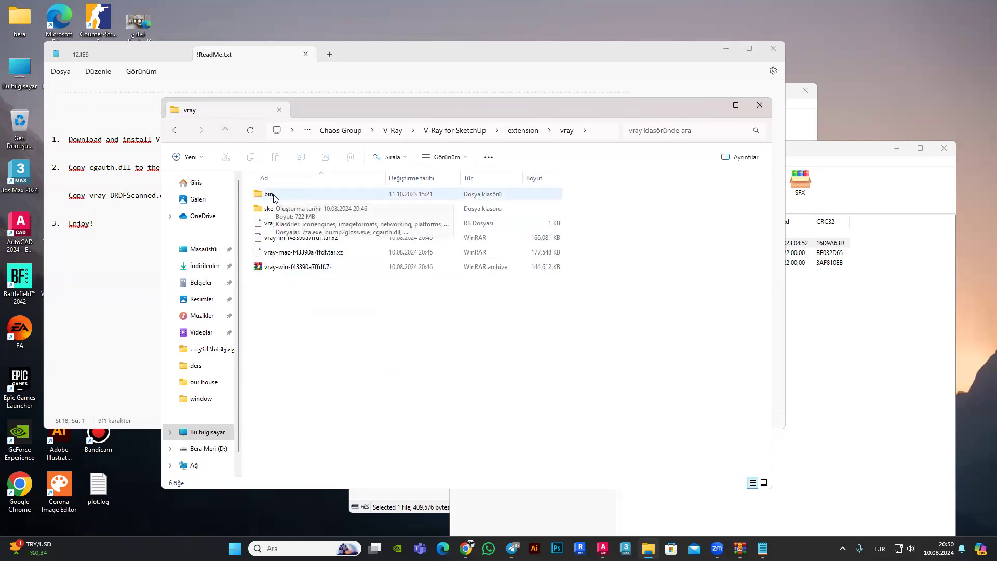
click(274, 197)
double_click(275, 198)
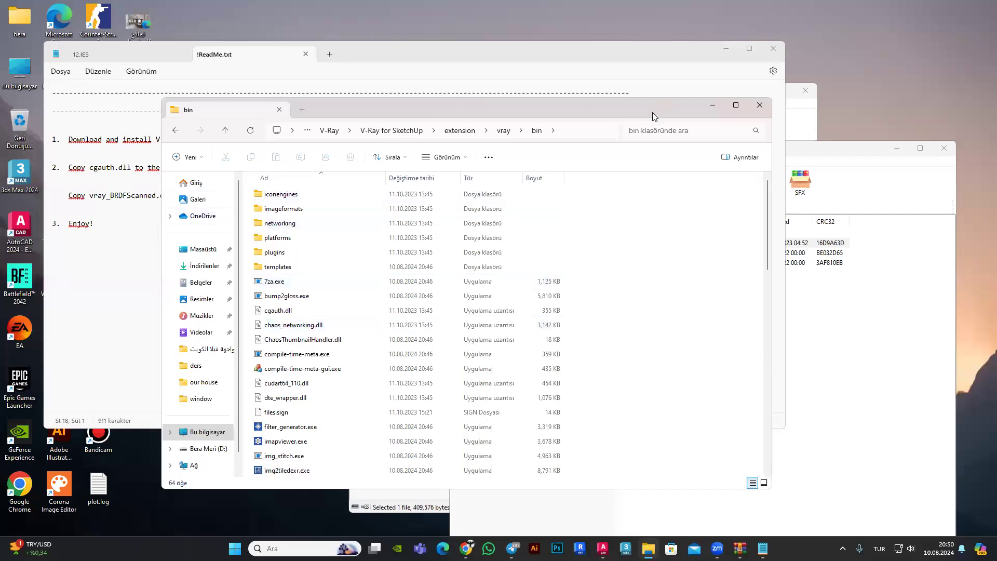
Select cgauth.dll in Crack.rar and position the bin folder window beside the archive
drag(648, 123, 665, 238)
drag(90, 167, 98, 176)
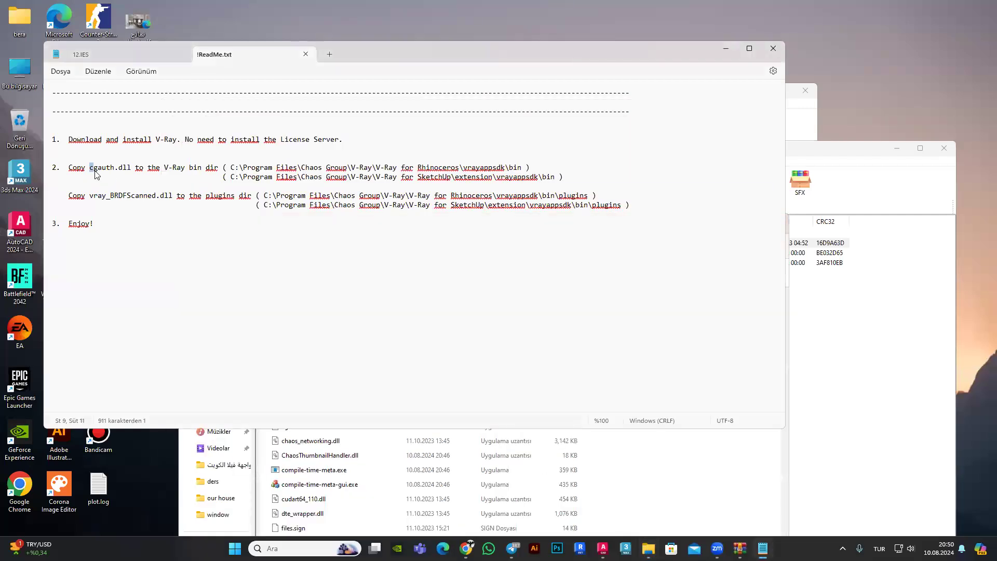
double_click(104, 170)
click(837, 305)
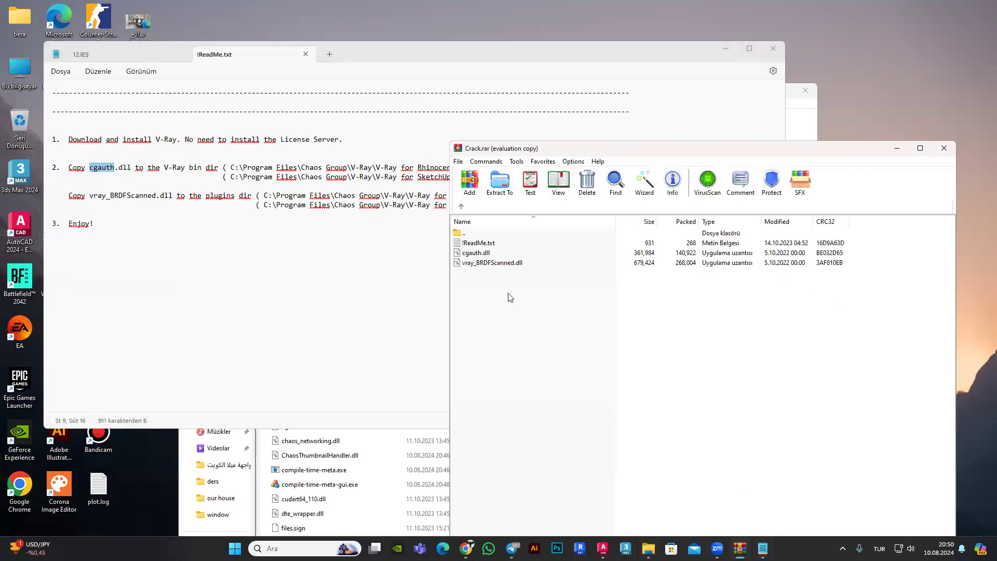
click(467, 255)
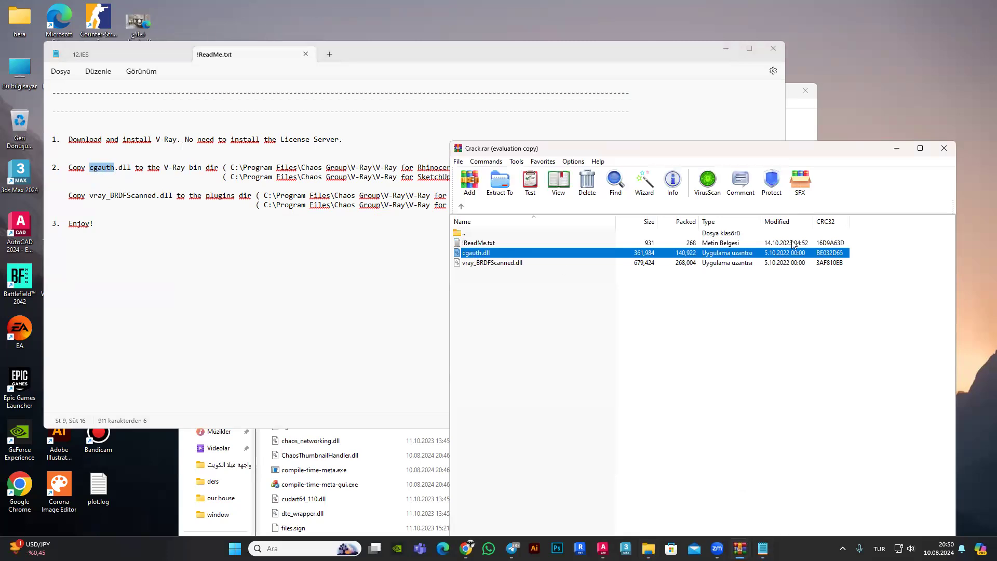
click(725, 52)
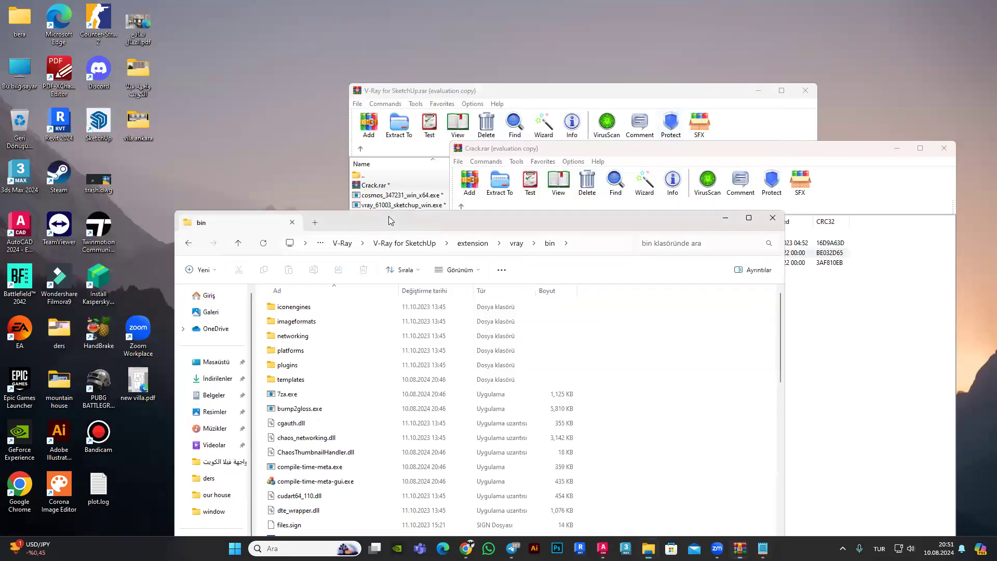
drag(388, 217, 297, 167)
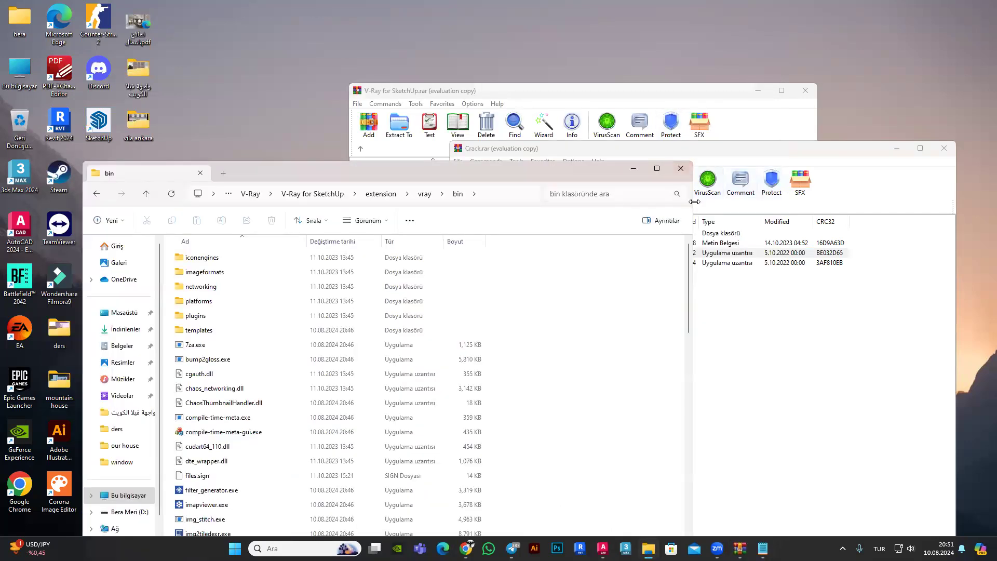
drag(692, 197, 470, 198)
mouse_move(312, 169)
mouse_down()
mouse_move(168, 98)
mouse_move(214, 97)
mouse_up()
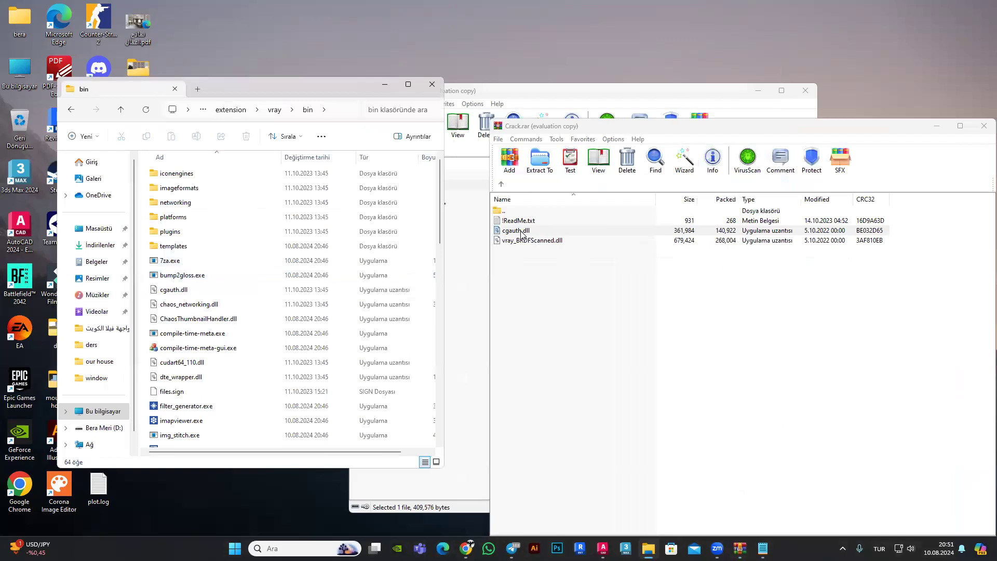
Copy cgauth.dll into the vray bin folder, replacing the existing file
mouse_move(511, 234)
mouse_down()
mouse_move(424, 367)
mouse_move(383, 368)
mouse_move(425, 439)
mouse_move(551, 313)
mouse_up()
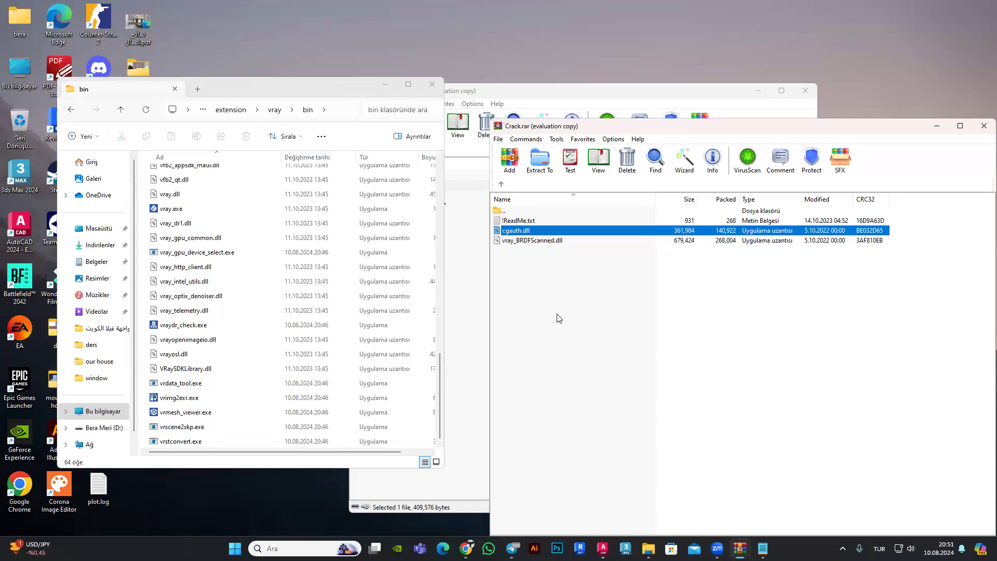
drag(446, 268, 521, 268)
click(587, 129)
drag(587, 129, 662, 132)
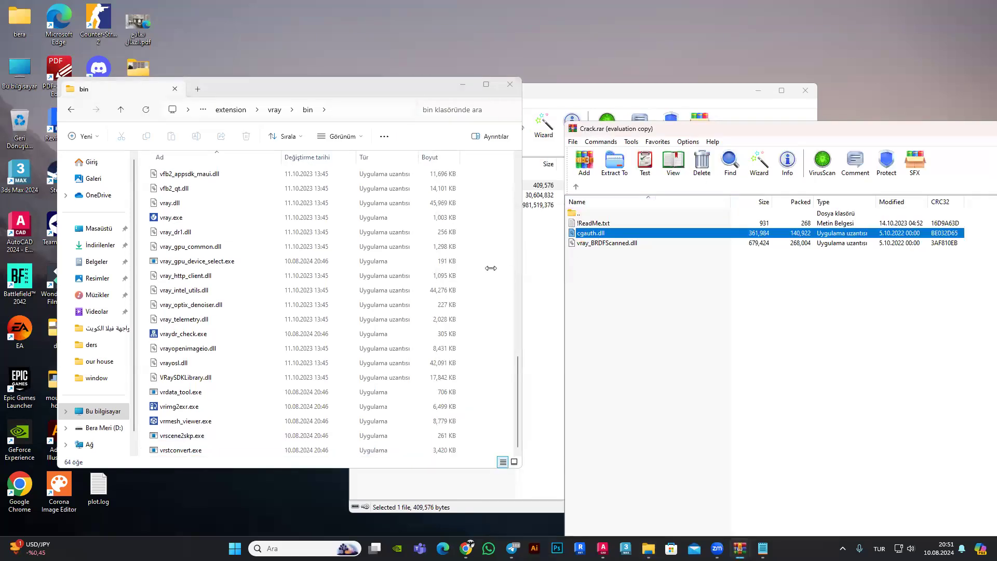
drag(584, 234, 495, 275)
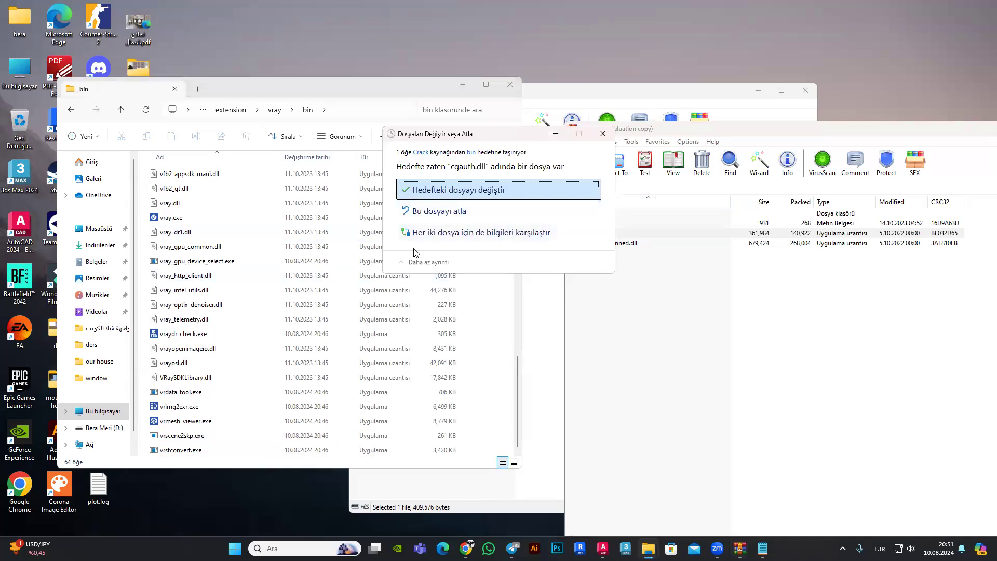
click(471, 191)
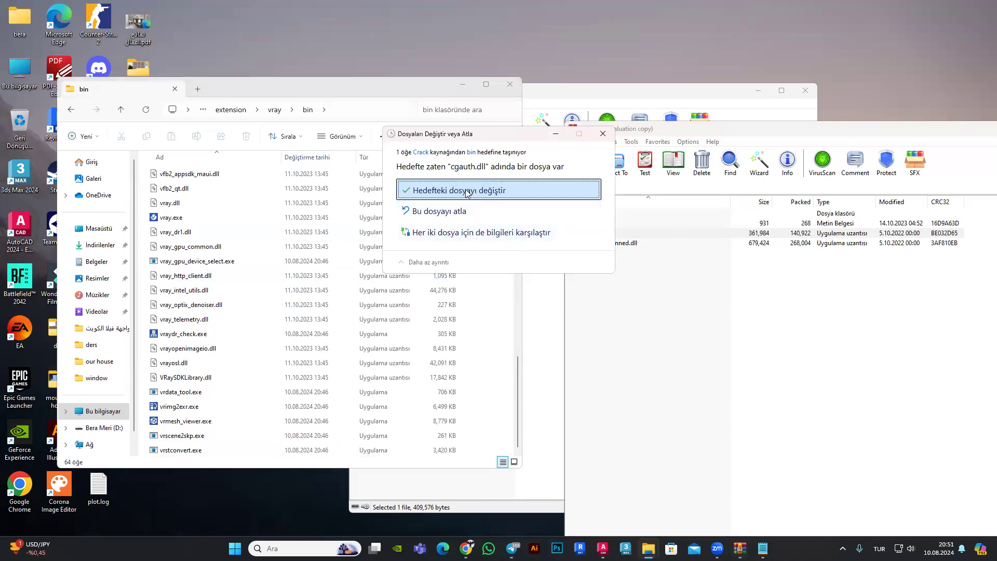
click(470, 202)
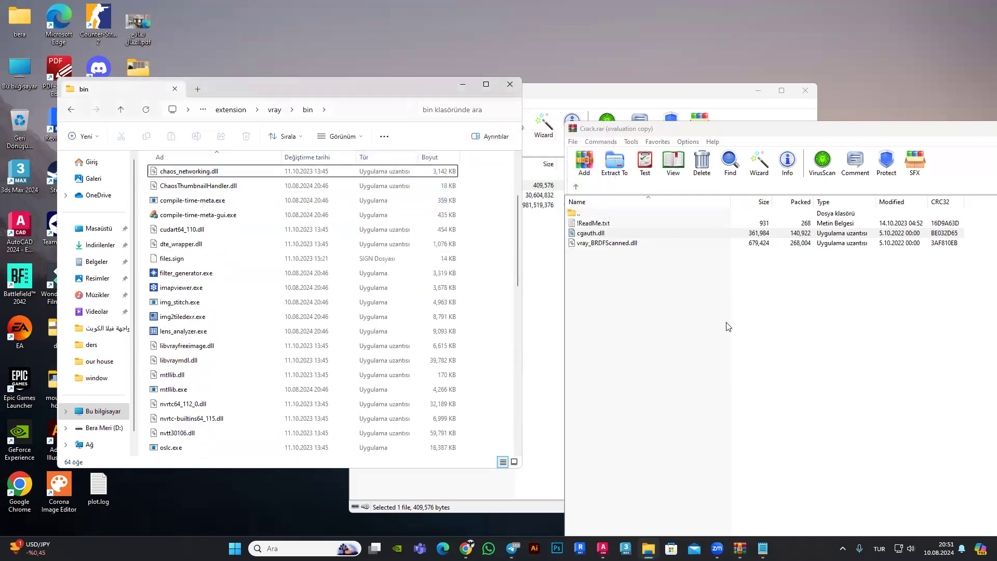
Copy the vrayappsdk\bin\plugins path from !ReadMe.txt and maximize the bin folder window
click(623, 266)
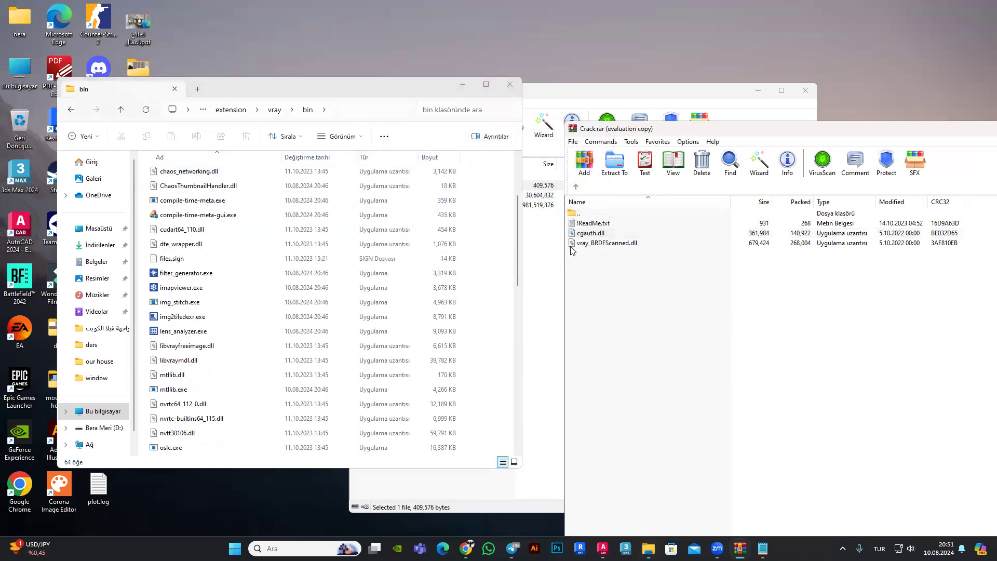
double_click(593, 223)
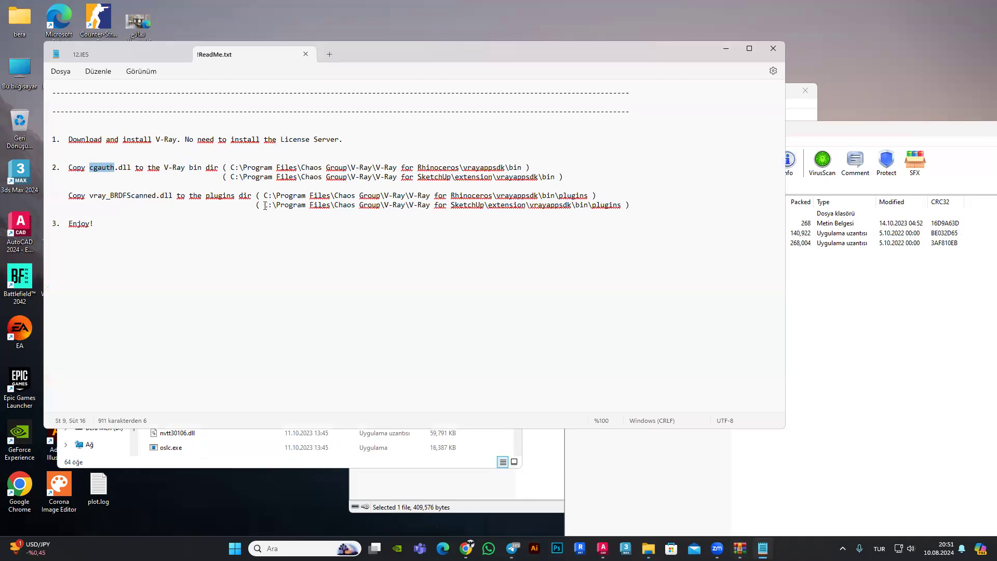
drag(263, 205, 627, 206)
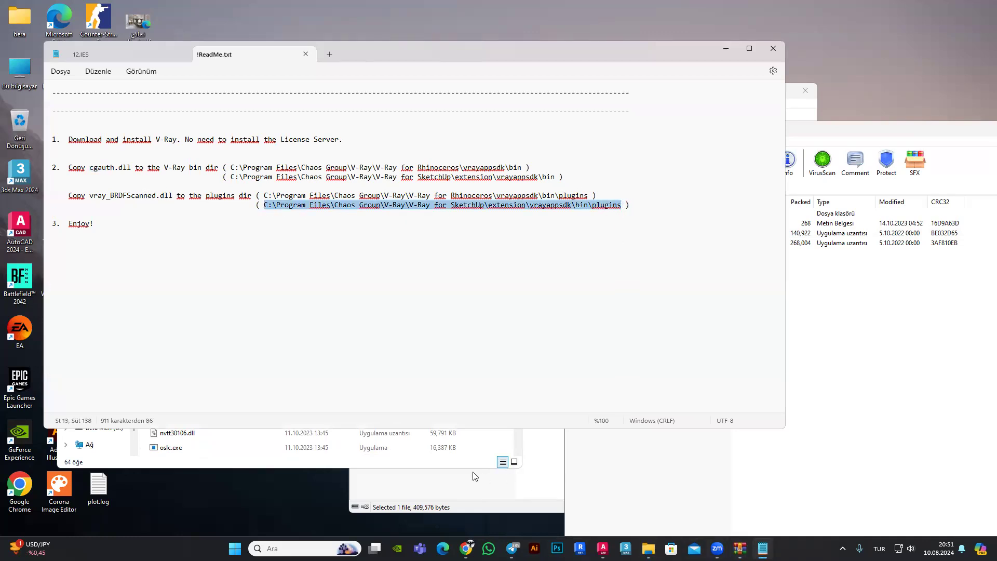
click(423, 464)
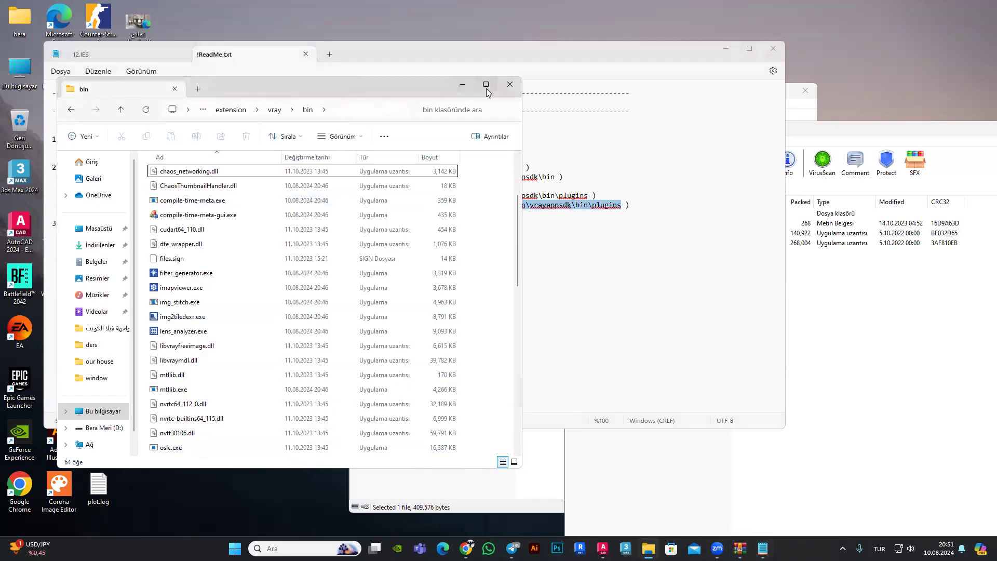
click(486, 84)
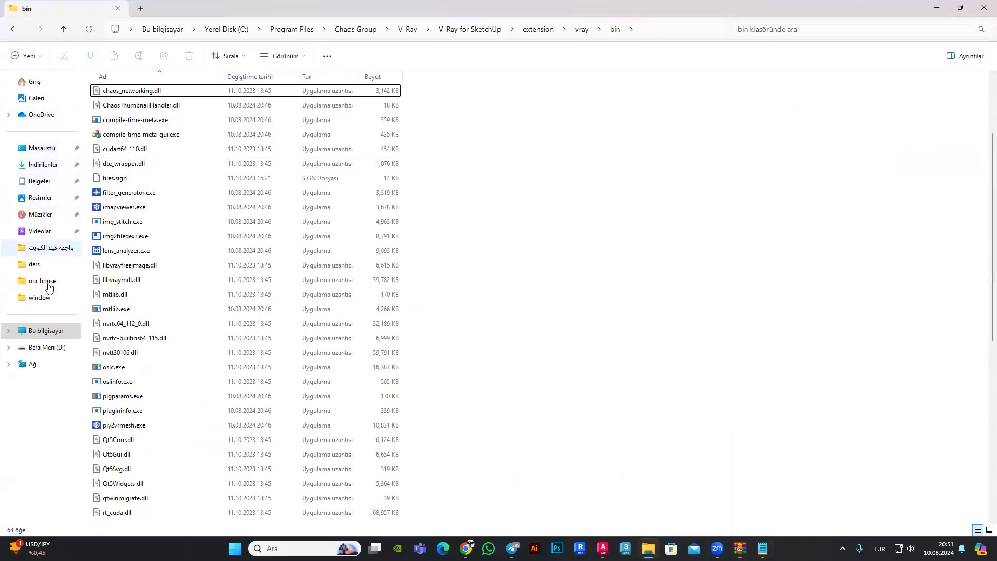
Paste the plugins path into Explorer's address bar, dismiss the not-found error, and return to the ReadMe
click(47, 331)
click(242, 33)
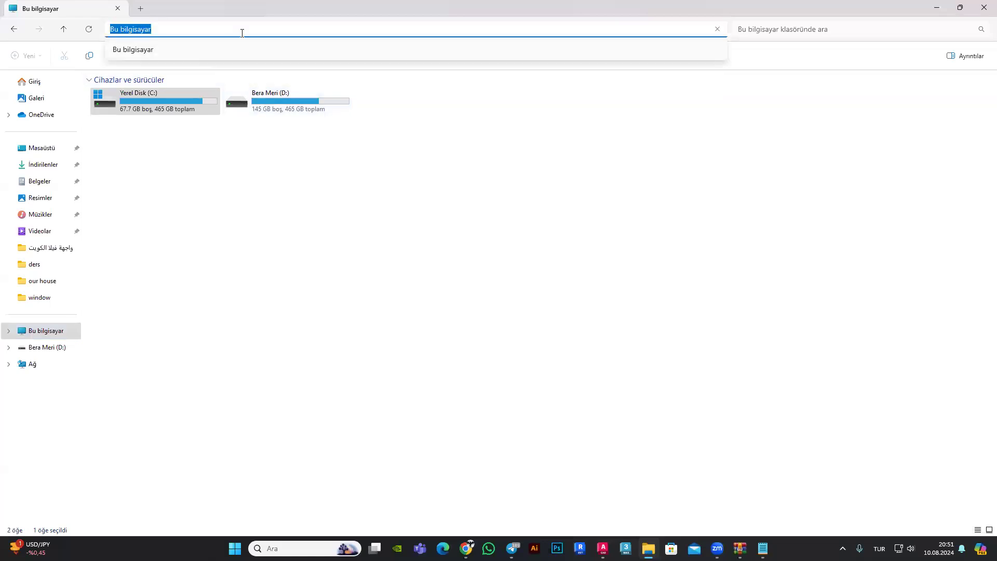
key(ctrl+v)
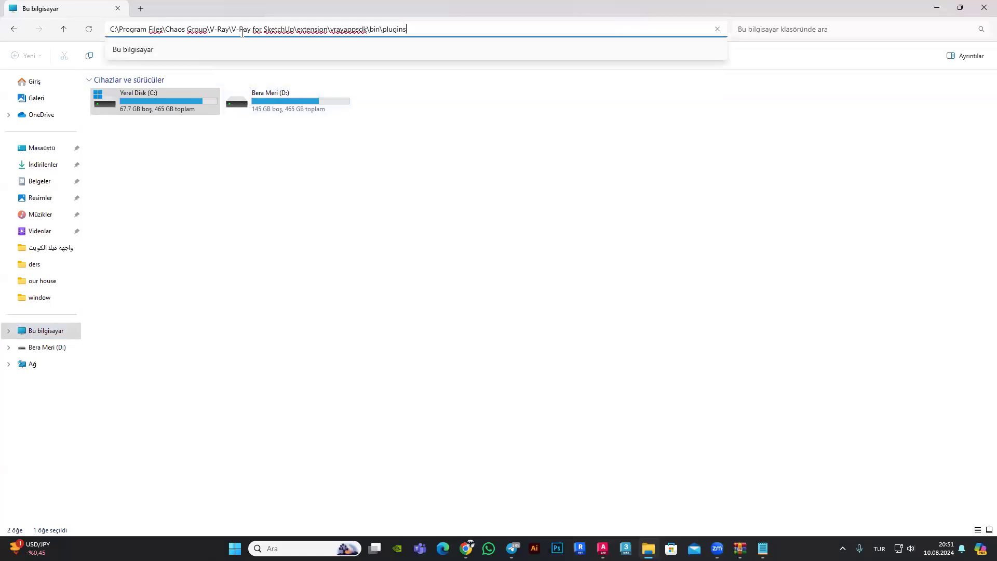
key(Return)
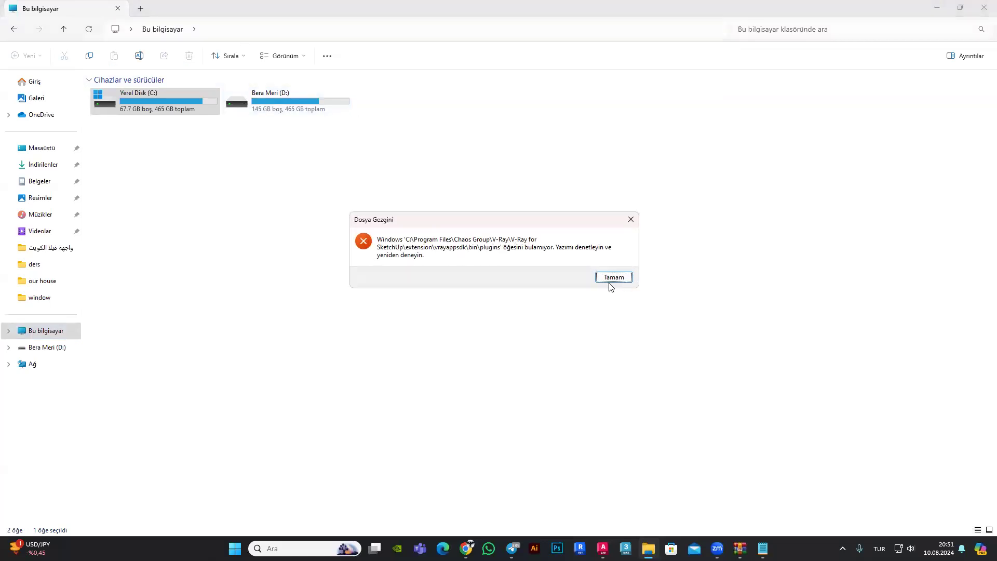
click(610, 279)
click(356, 161)
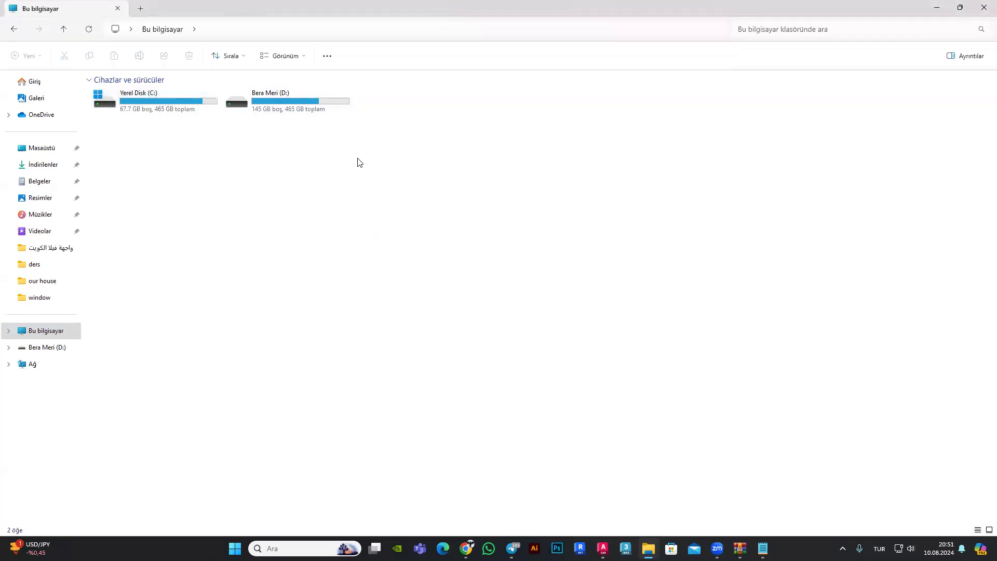
click(762, 548)
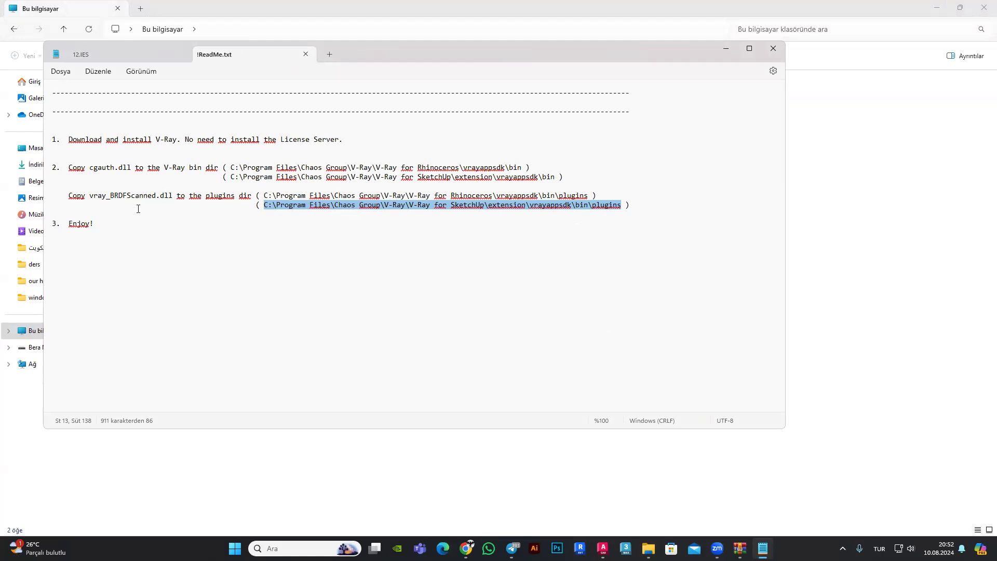
click(489, 227)
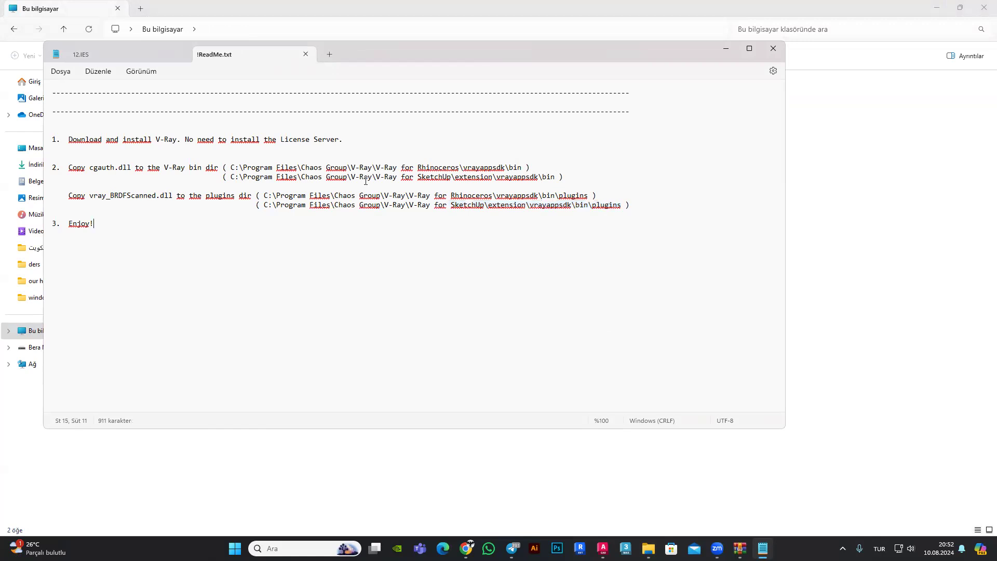
Navigate from drive C through Chaos Group > V-Ray for SketchUp > extension > vray > bin
click(340, 26)
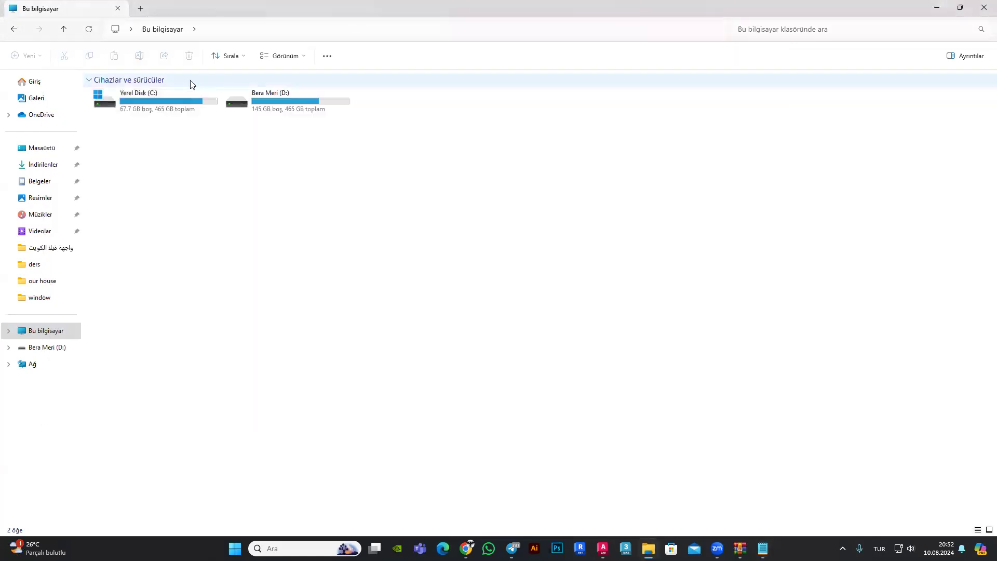
double_click(138, 96)
double_click(129, 196)
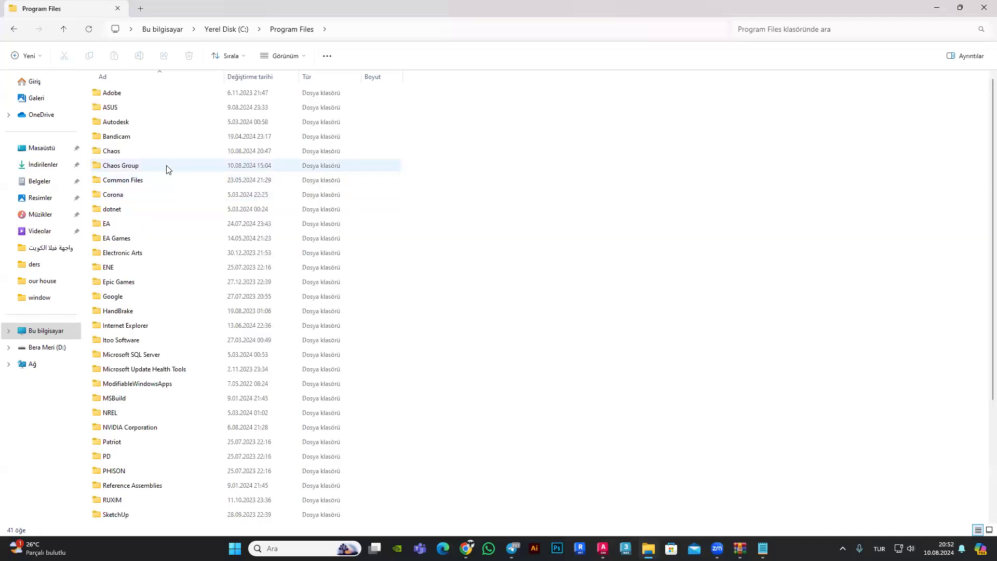
click(124, 170)
double_click(125, 171)
double_click(118, 121)
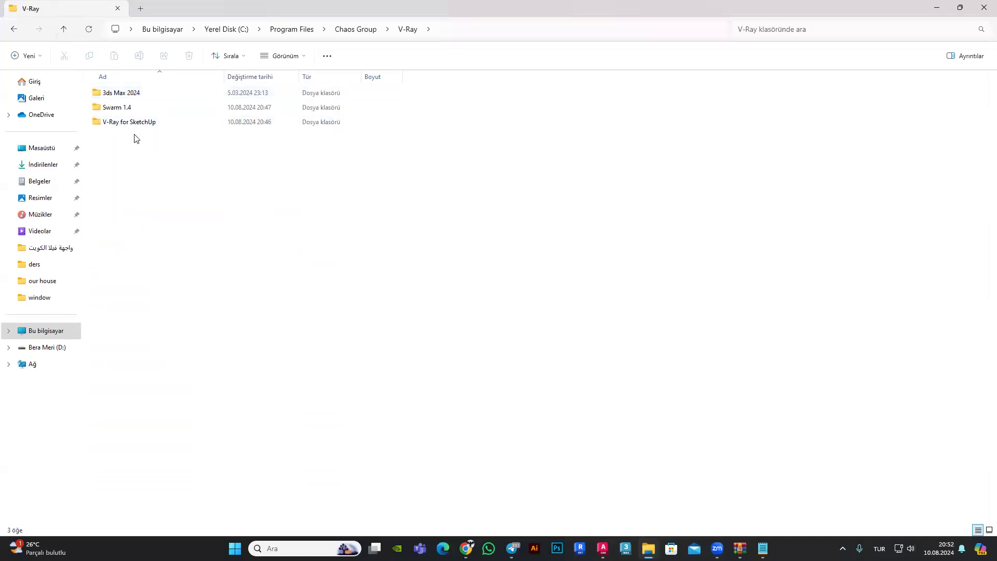
double_click(109, 123)
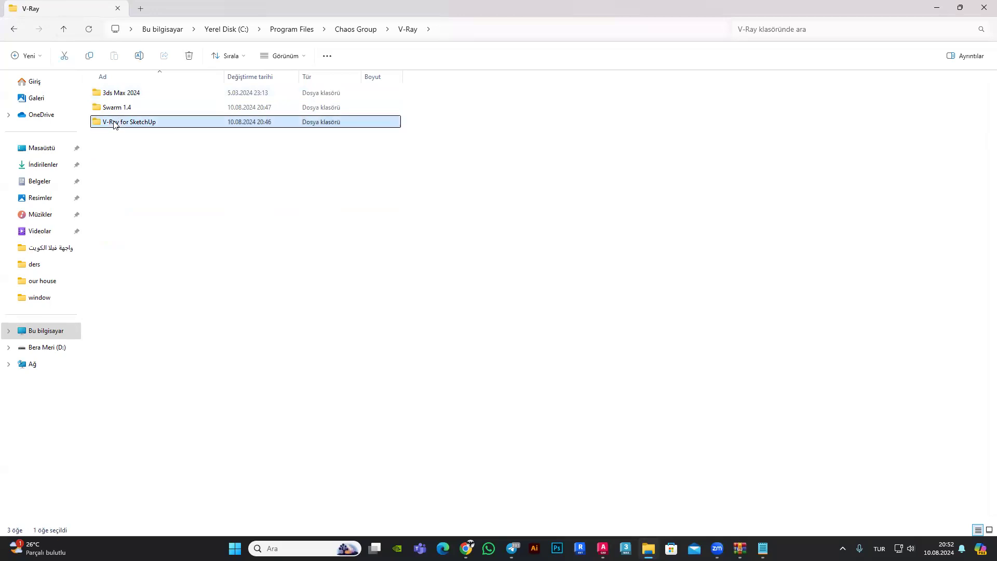
double_click(114, 94)
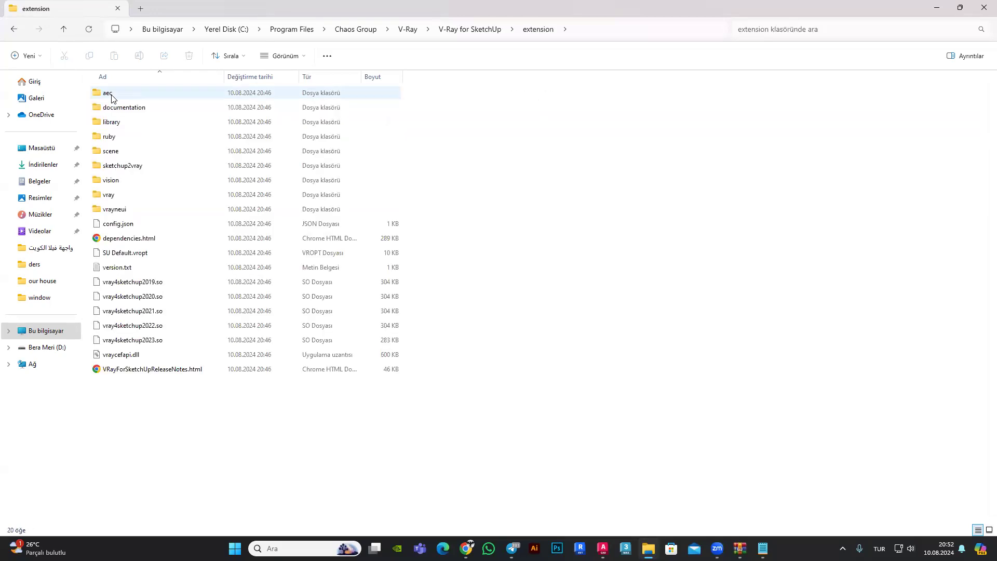
double_click(117, 200)
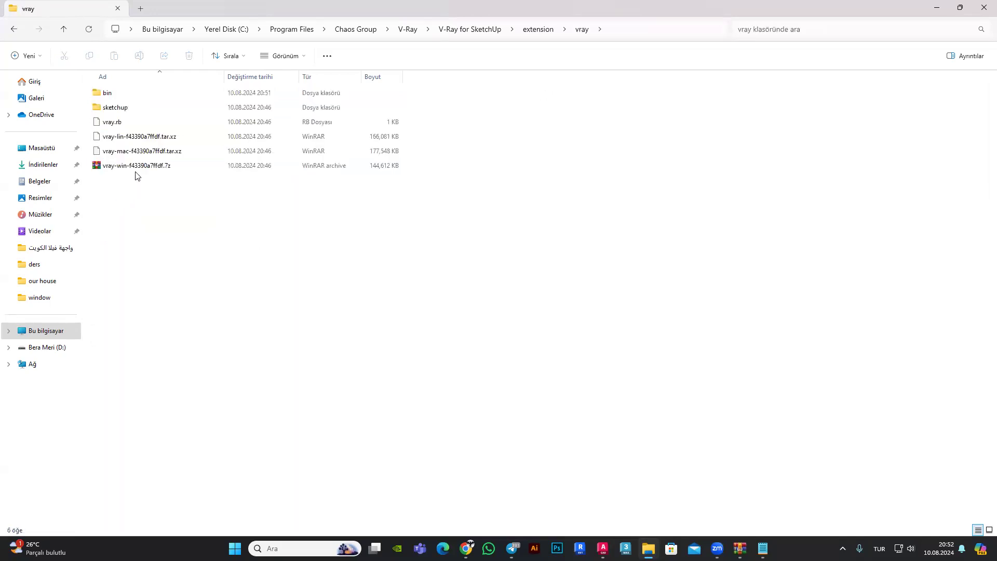
double_click(116, 107)
click(62, 30)
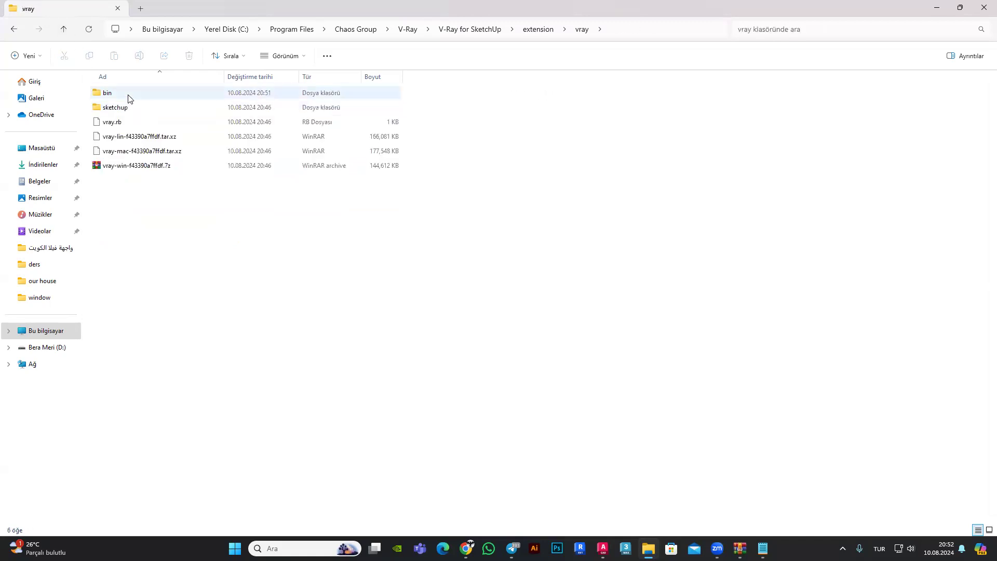
double_click(124, 93)
Move !ReadMe.txt beside the bin folder list and scroll through it to find cgauth.dll
scroll(202, 270, down, 3)
scroll(202, 270, down, 3)
scroll(203, 270, down, 2)
scroll(204, 270, down, 1)
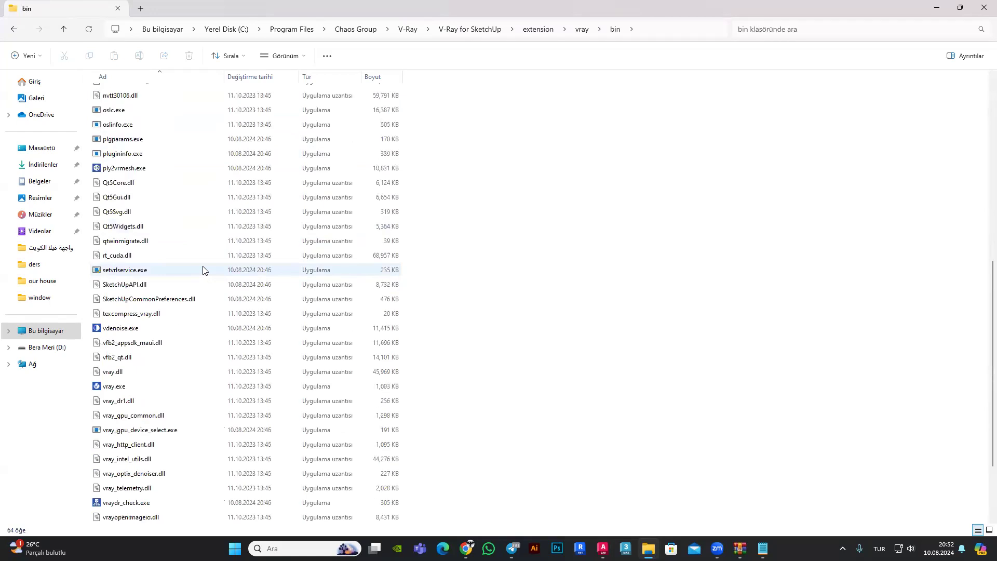
key(alt+Tab)
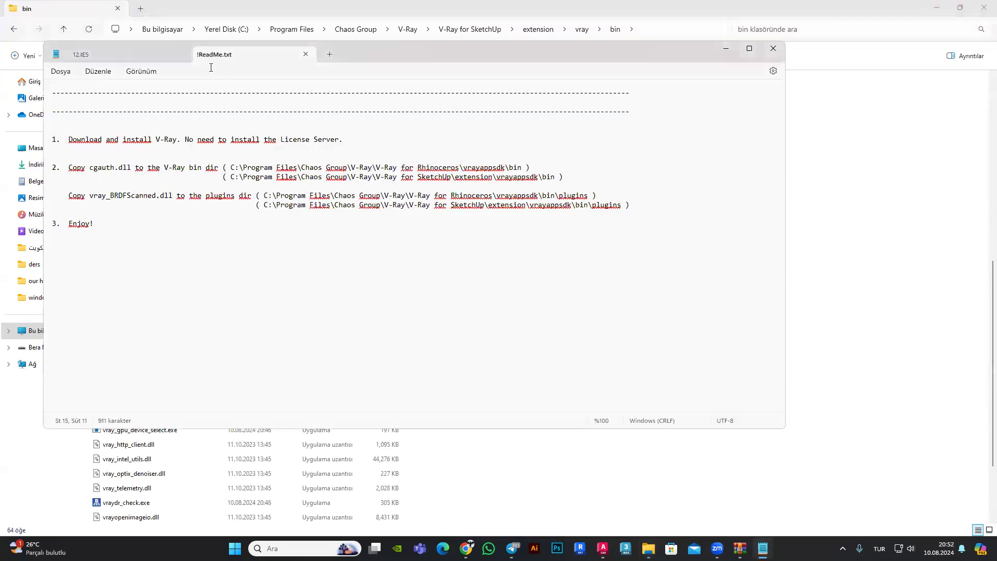
drag(365, 53, 550, 61)
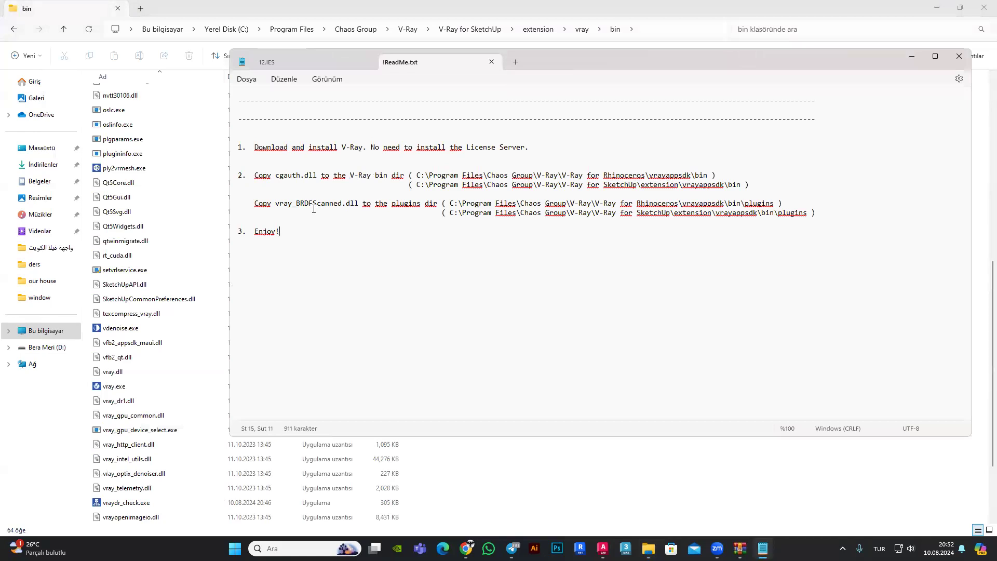
scroll(171, 346, up, 1)
scroll(171, 346, up, 1)
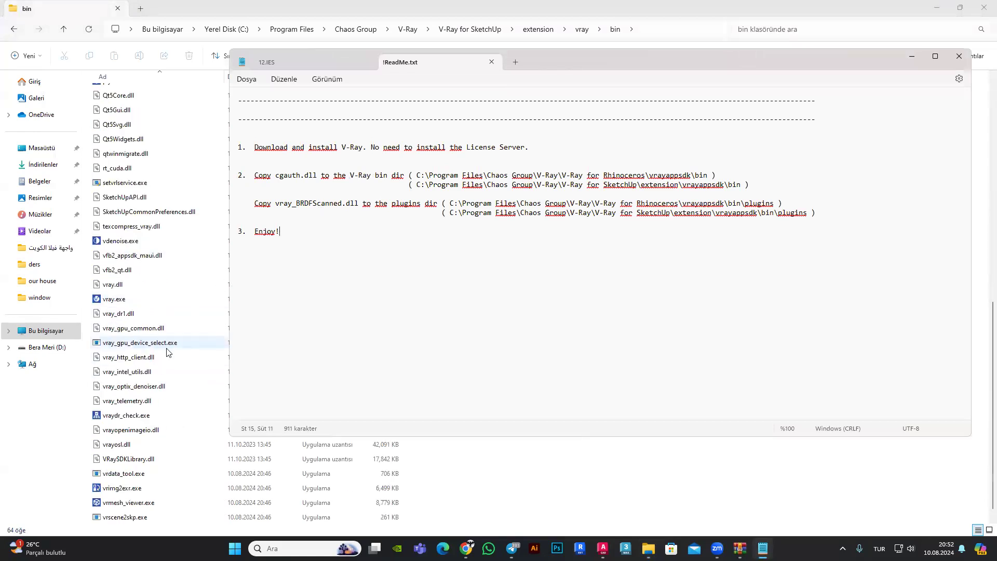
scroll(154, 278, down, 2)
scroll(155, 279, down, 1)
scroll(155, 279, down, 1)
scroll(154, 279, down, 1)
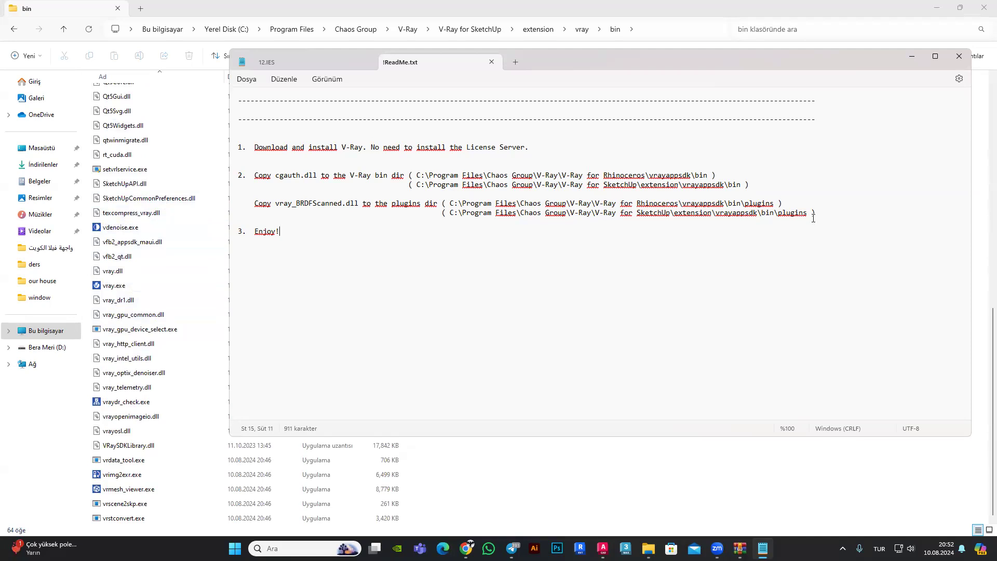
scroll(166, 218, up, 6)
scroll(167, 218, up, 6)
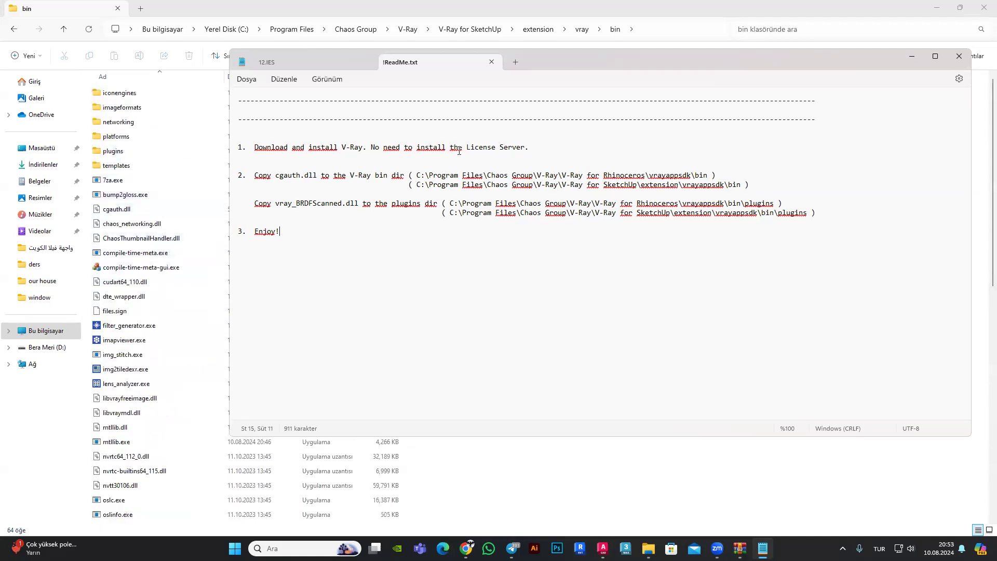
Copy vray_BRDFScanned.dll from Crack.rar into the plugins folder, replacing the old file
double_click(113, 150)
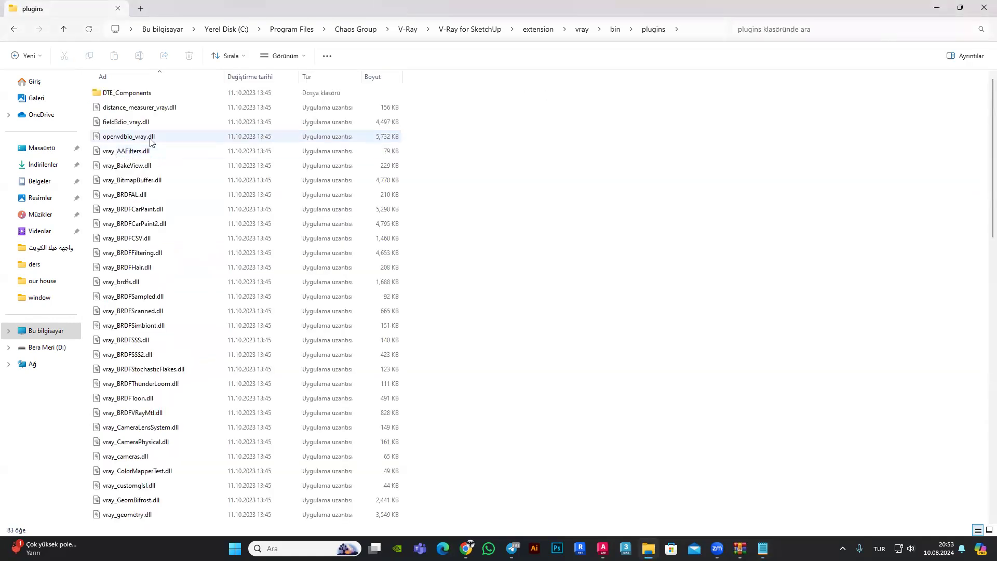
click(739, 548)
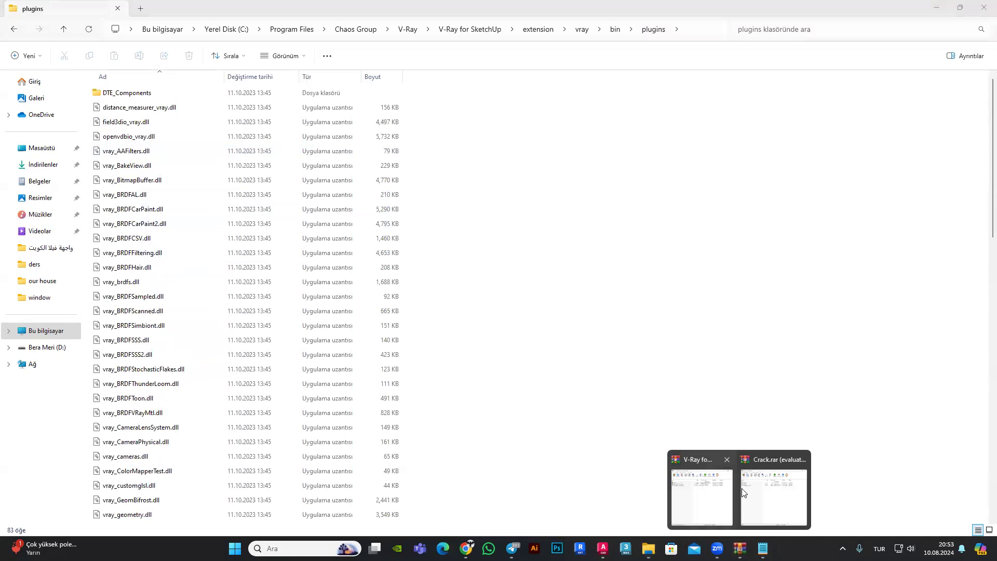
click(755, 491)
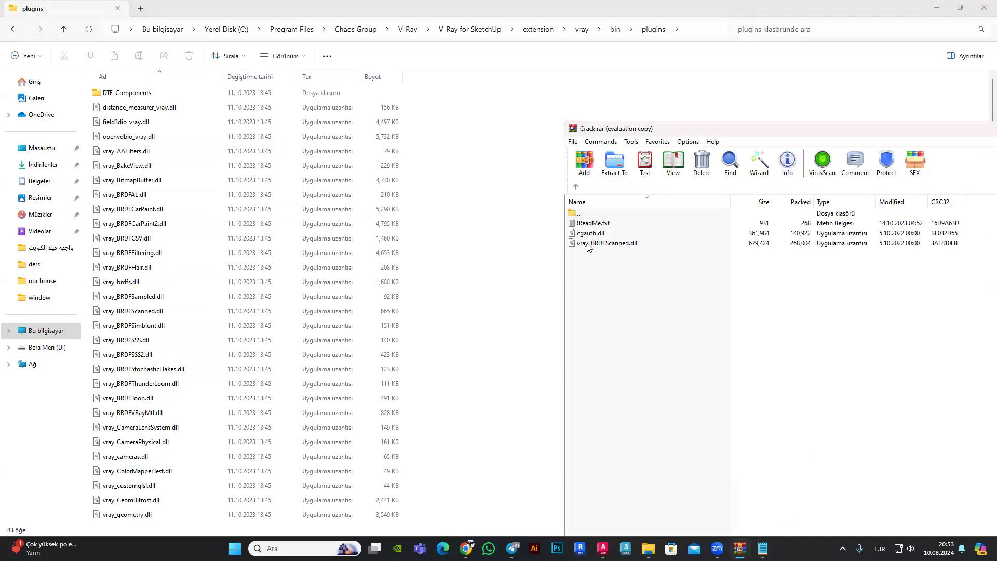
click(597, 243)
click(465, 271)
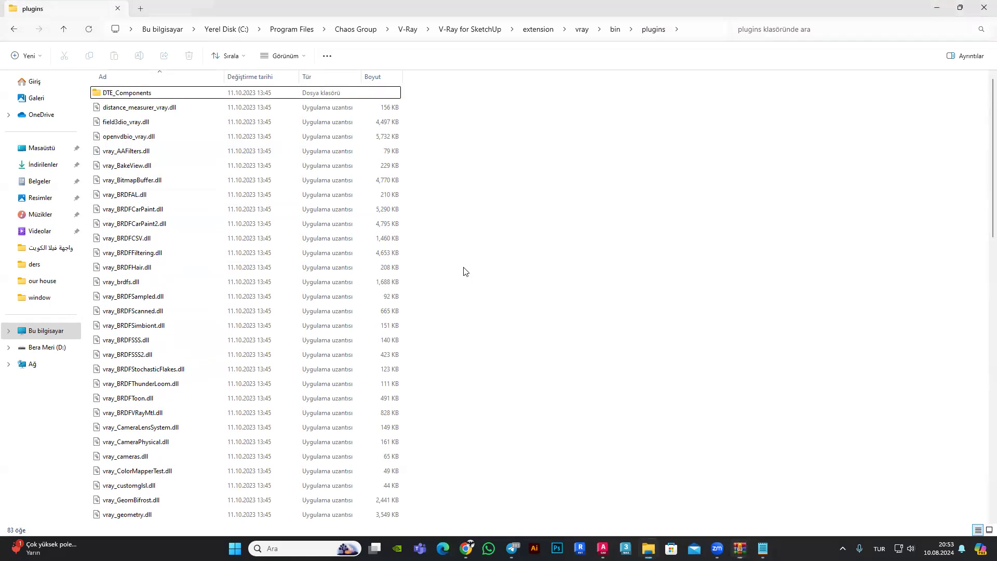
click(448, 205)
click(467, 206)
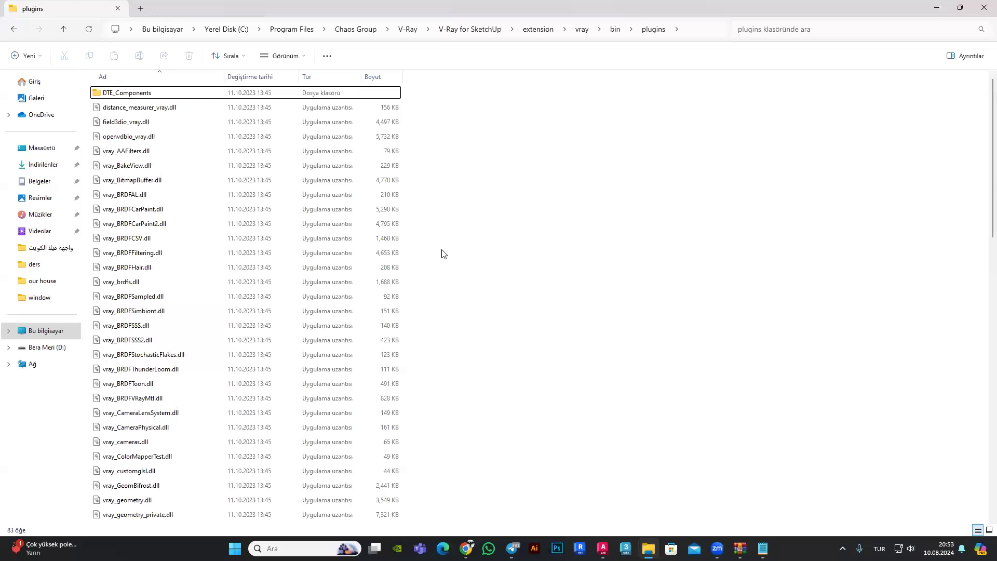
Close the ReadMe, the Crack.rar and V-Ray for SketchUp archives, and show the desktop
click(762, 547)
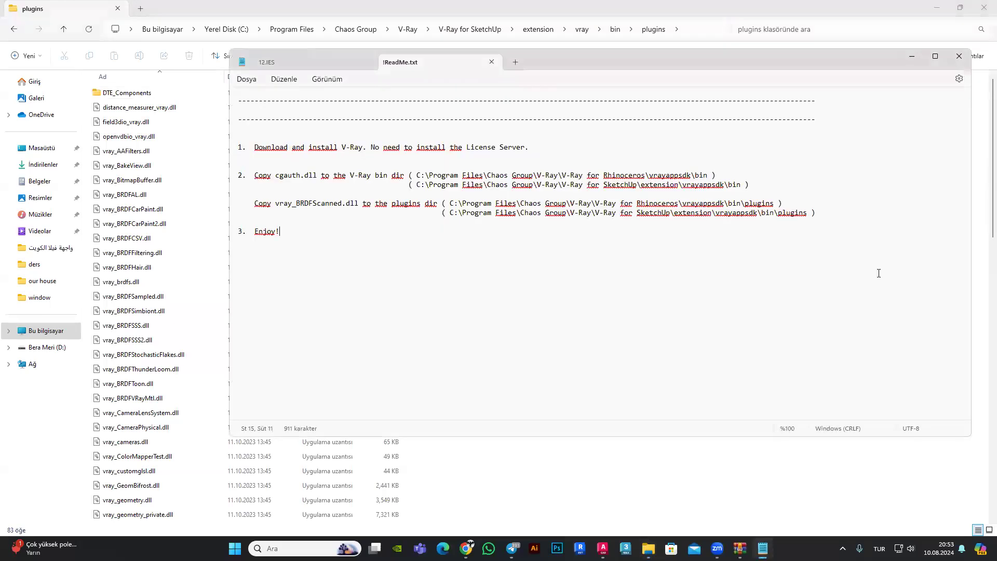
key(alt+F4)
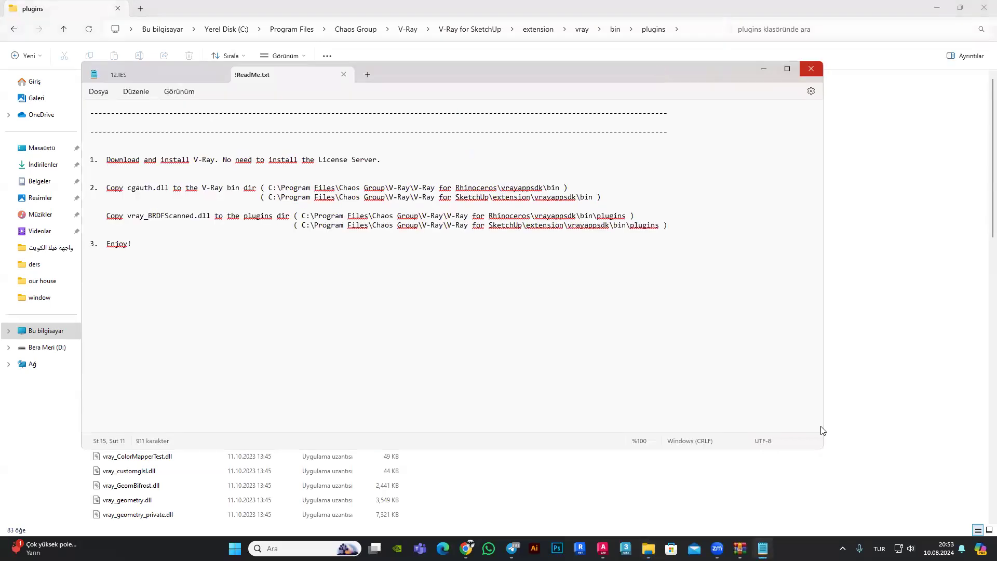
click(812, 471)
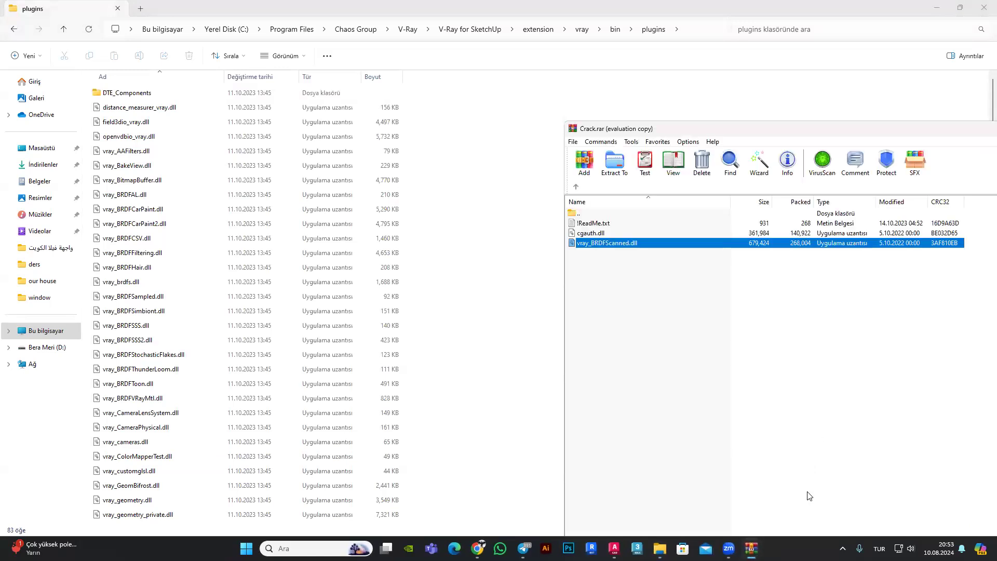
drag(786, 128, 522, 125)
key(Escape)
click(750, 493)
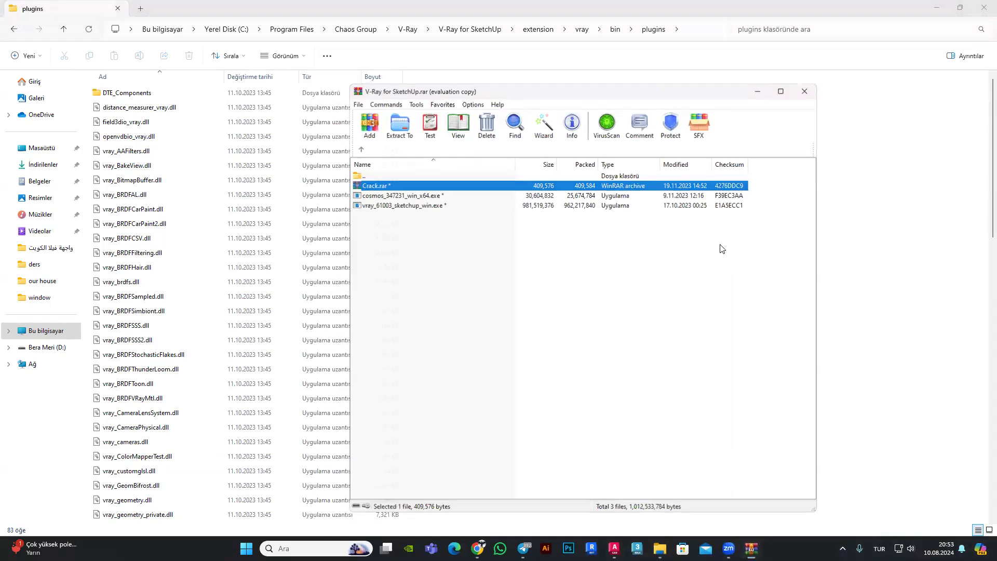
key(Escape)
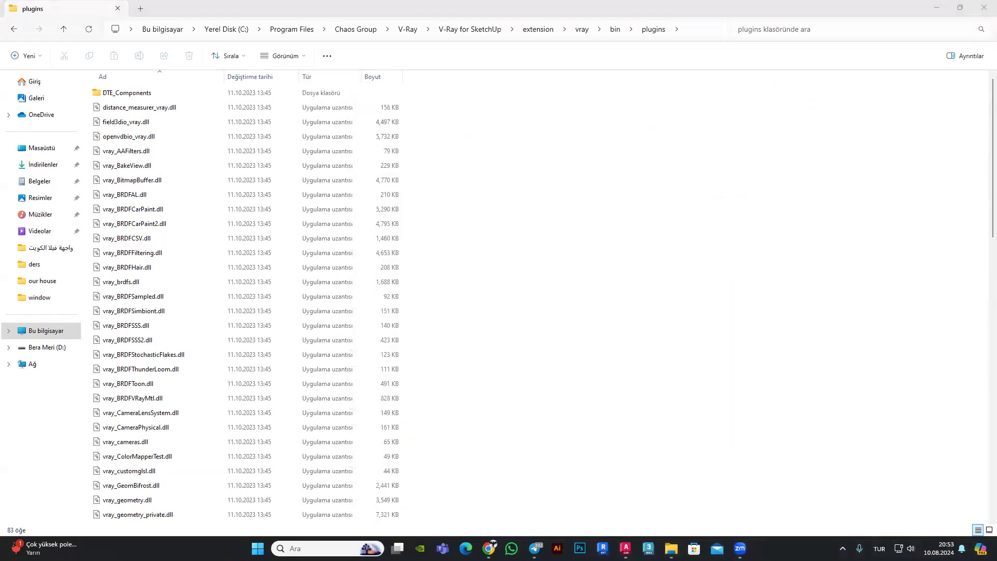
key(super+d)
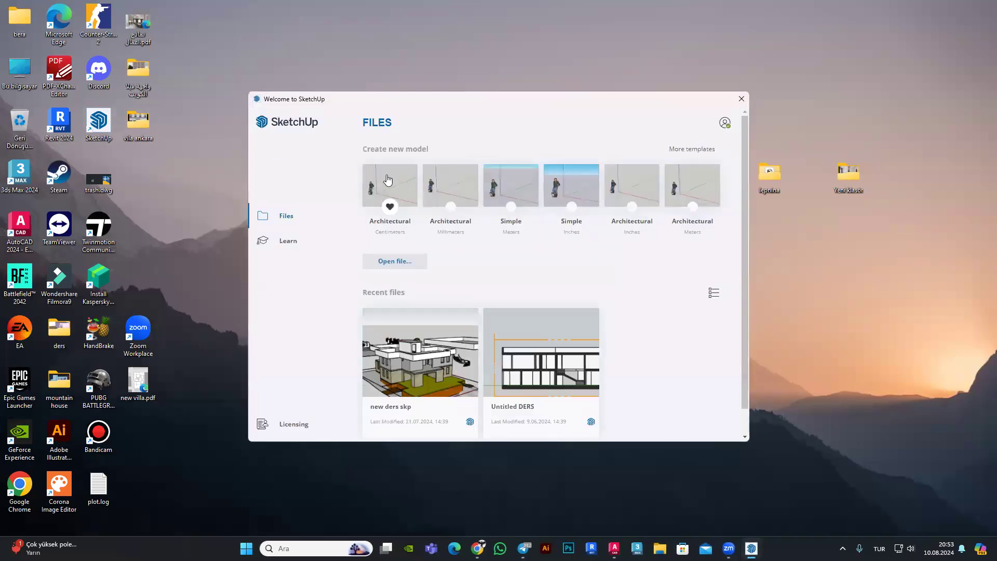
Create a model from the Architectural template and ignore the extension-update notice
click(389, 185)
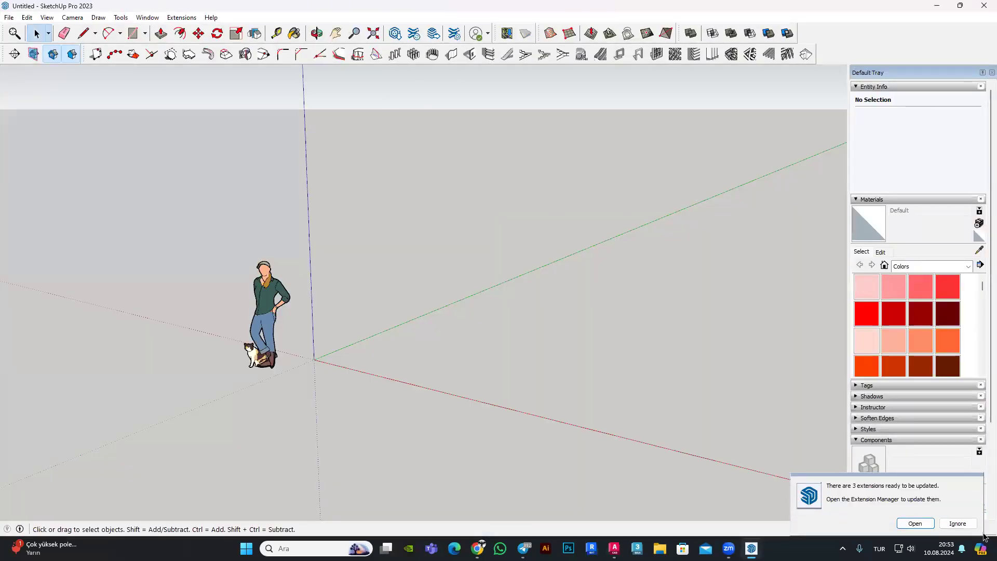
click(969, 523)
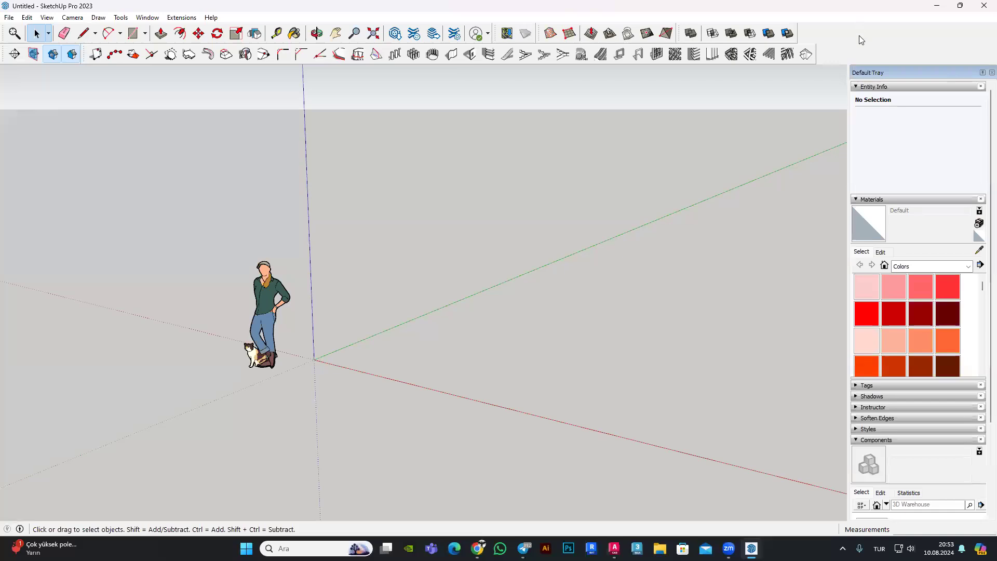
Turn on the V-Ray for SketchUp toolbar, dock it on the left edge, and enable V-Ray Lights
right_click(889, 35)
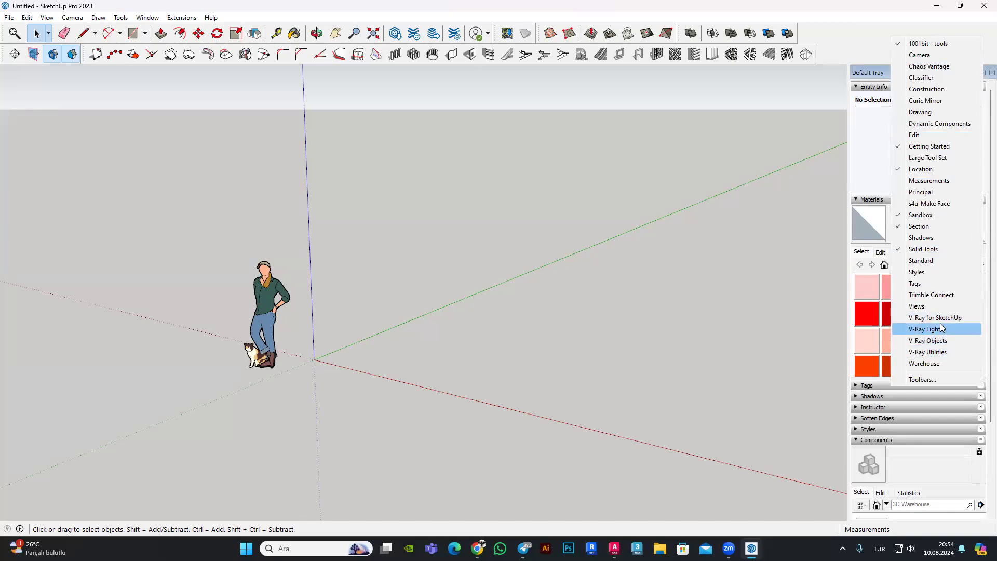
click(914, 322)
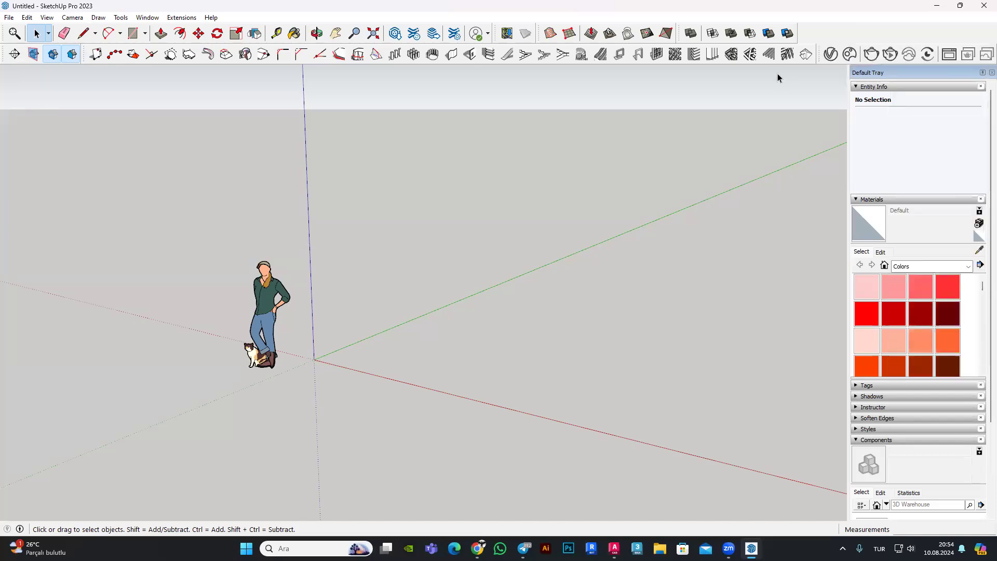
drag(823, 54, 4, 83)
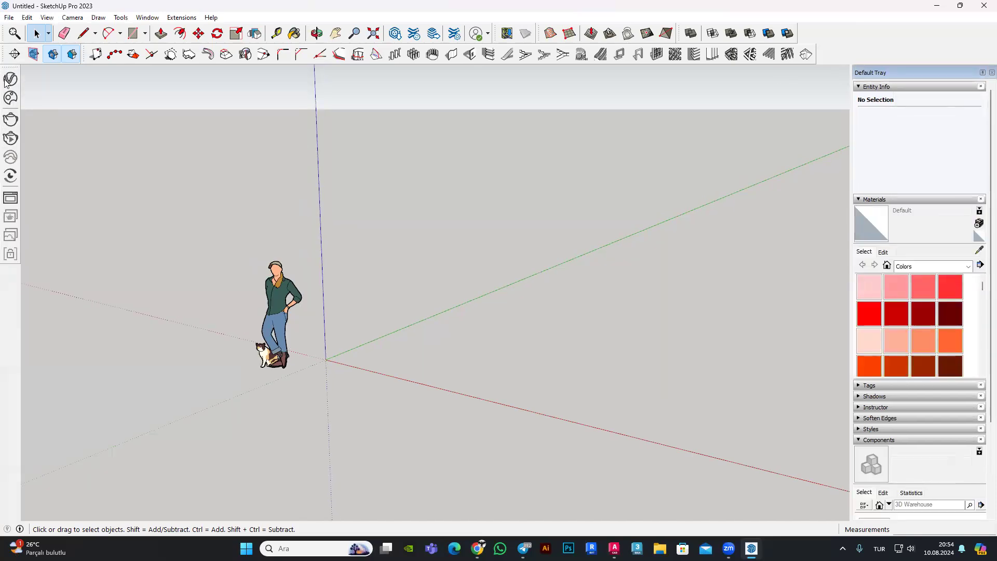
right_click(873, 47)
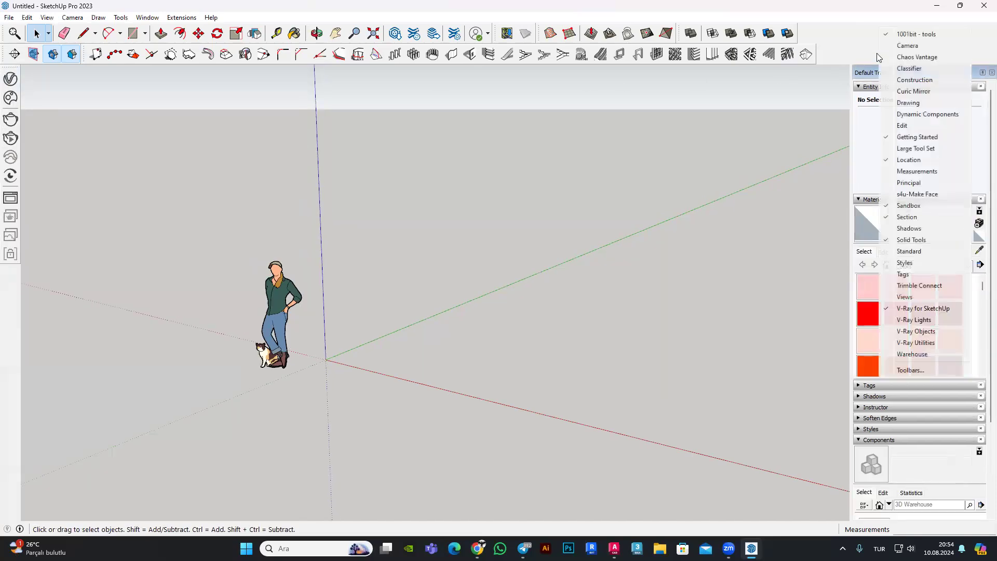
click(912, 319)
drag(807, 55, 807, 56)
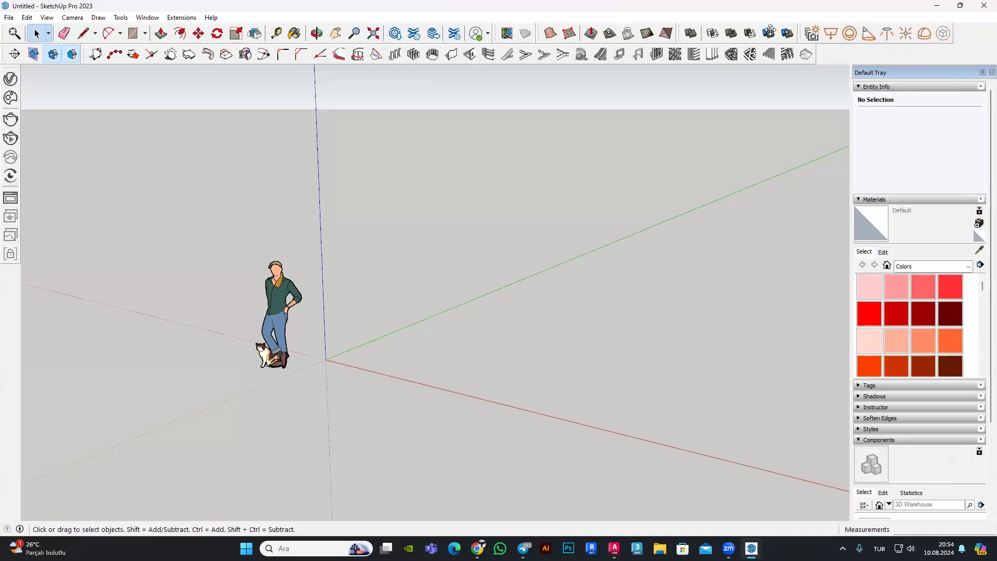
Turn on the V-Ray Objects and V-Ray Utilities toolbars, docking Utilities on the left edge
right_click(843, 45)
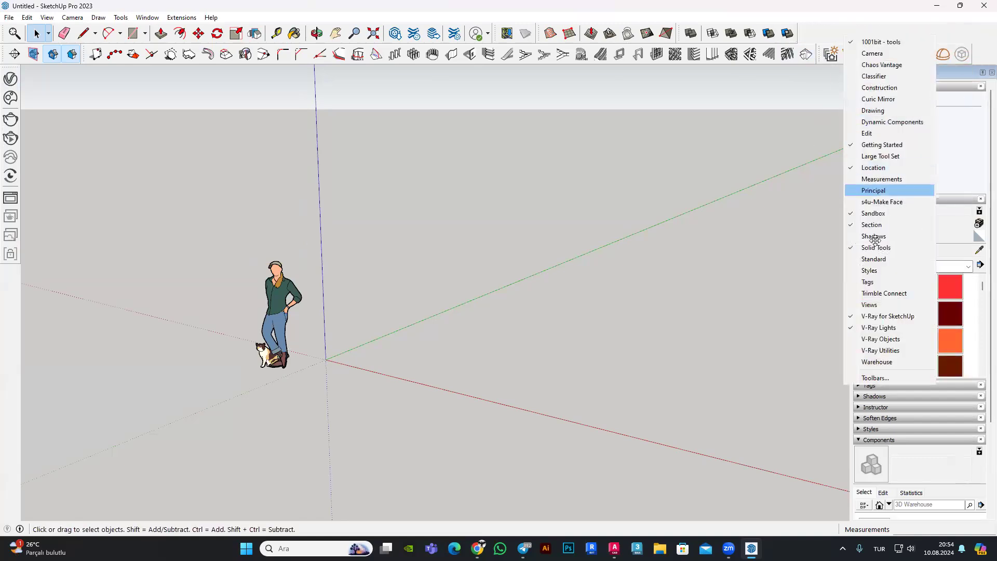
click(868, 334)
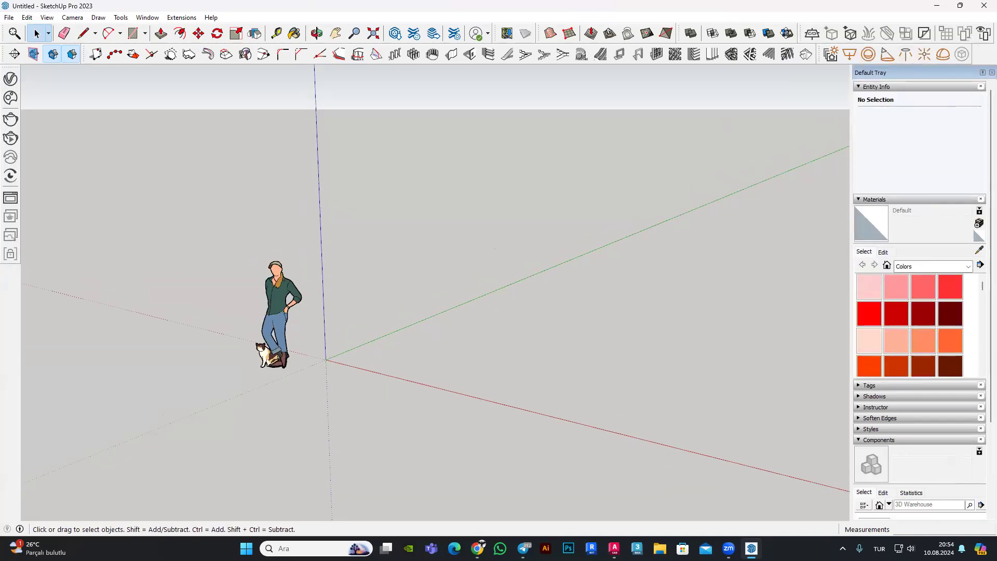
right_click(547, 155)
right_click(924, 52)
mouse_move(854, 73)
mouse_down()
mouse_move(319, 216)
mouse_move(8, 270)
mouse_up()
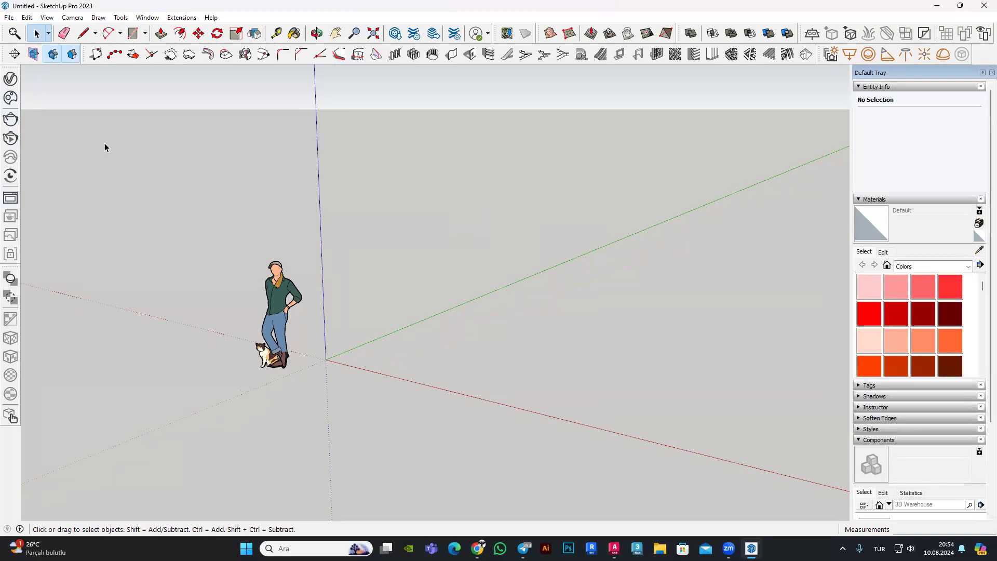
Run a V-Ray test render of the standing figure, close the Frame Buffer, and minimise SketchUp
click(11, 120)
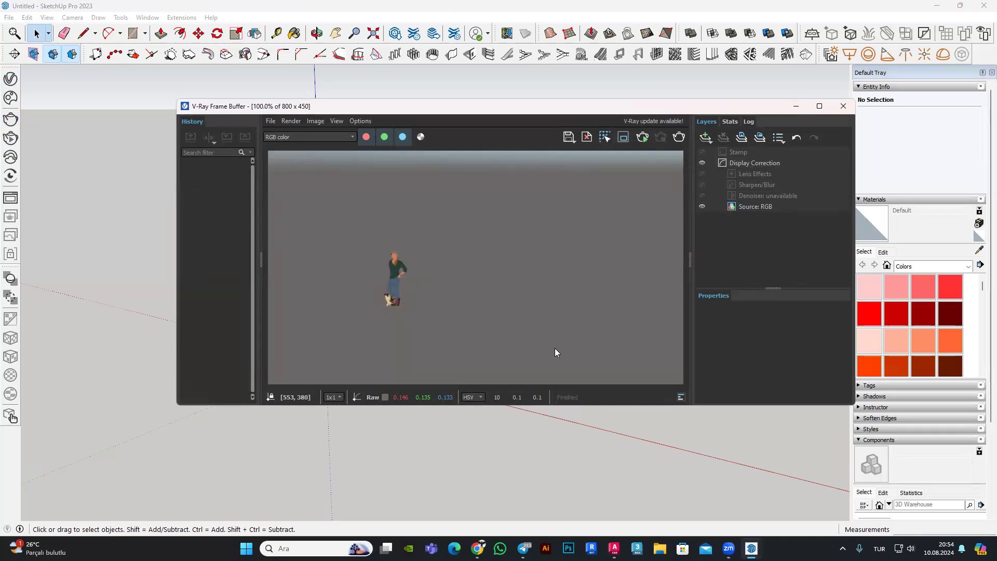
click(842, 106)
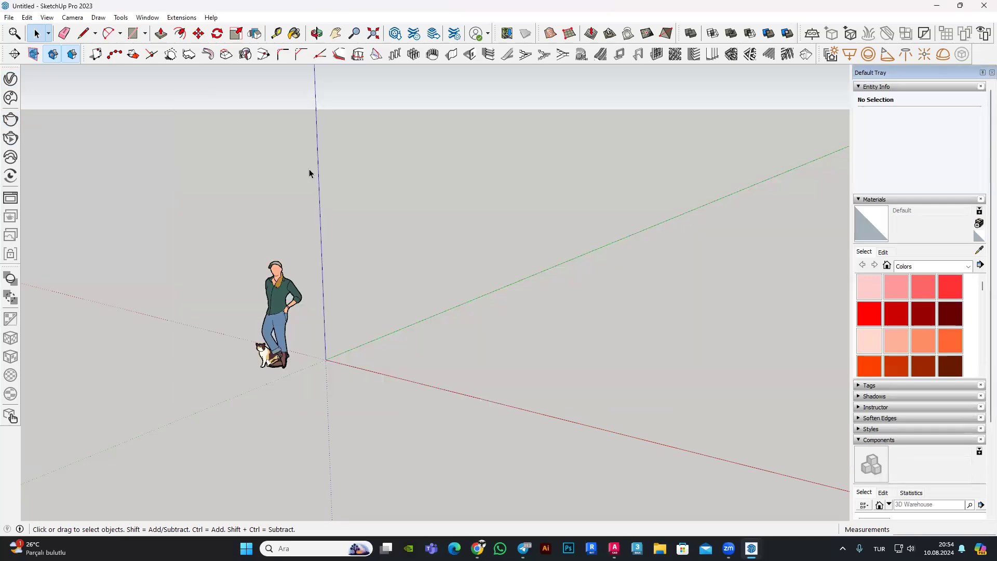
click(936, 6)
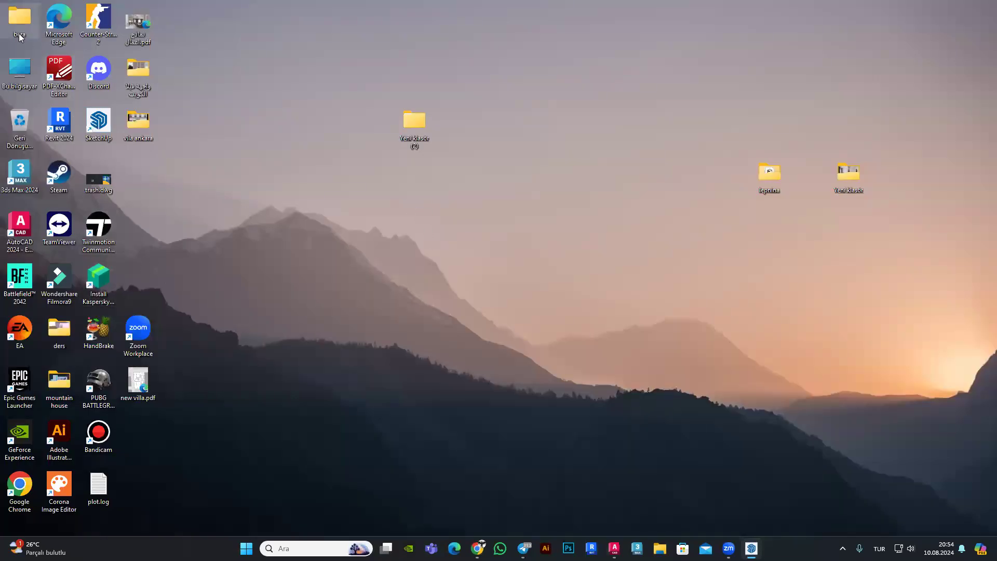
From Telegram, open the V-Ray for SketchUp archive and enter its V-Ray for SketchUp folder
click(523, 548)
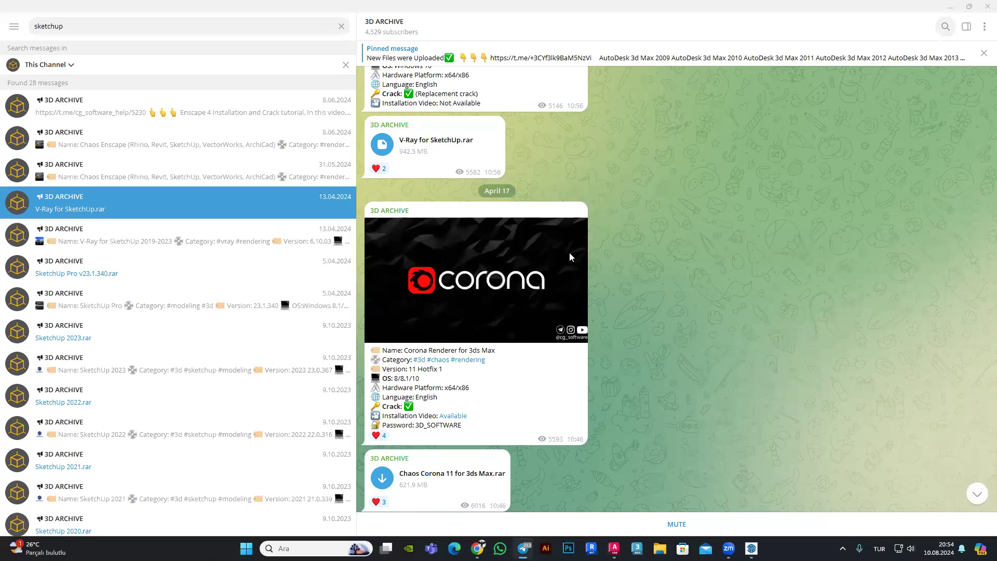
click(533, 283)
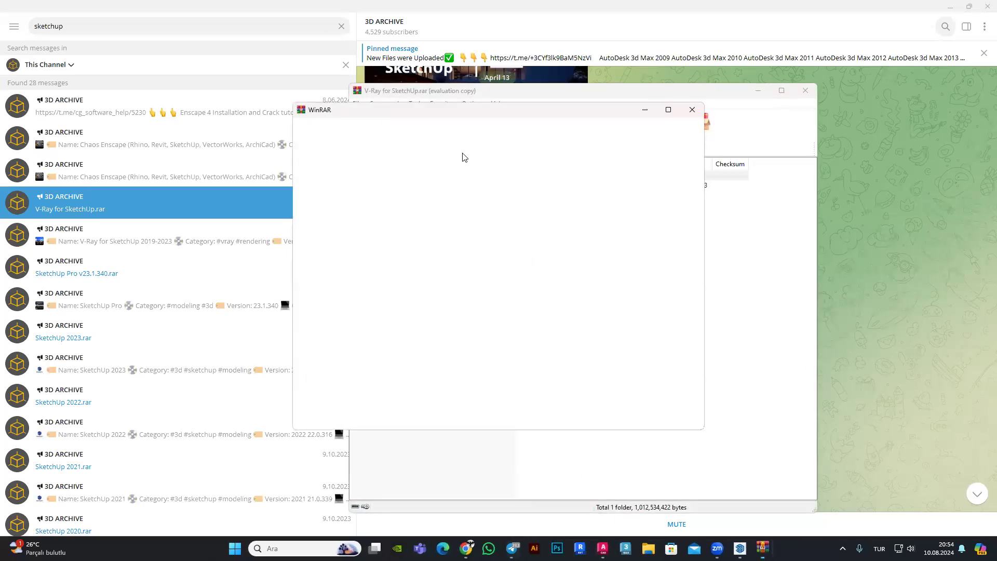
click(692, 110)
click(407, 190)
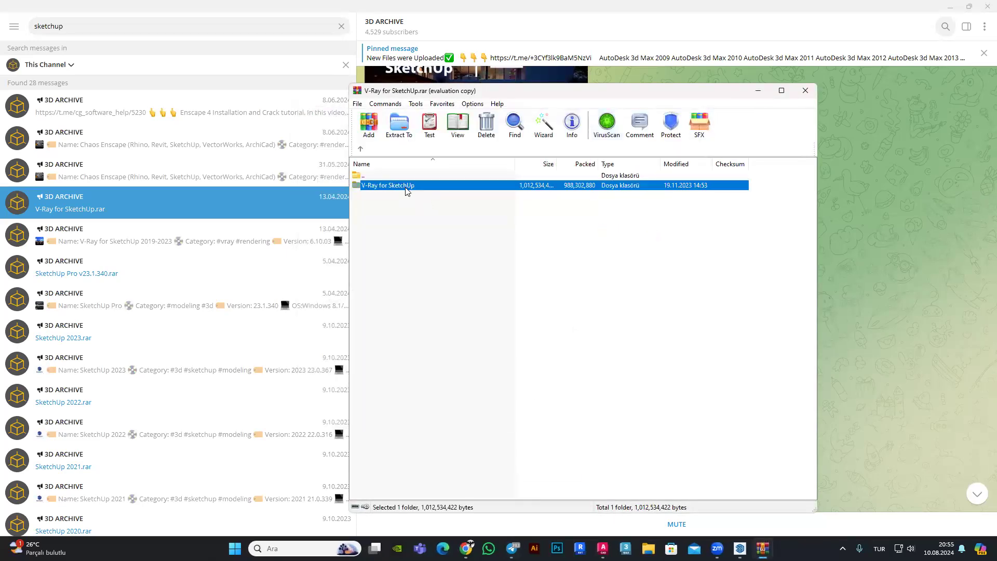
double_click(406, 190)
Unlock Crack.rar with the archive password, open its Crack folder, and dismiss the licence reminder
double_click(395, 185)
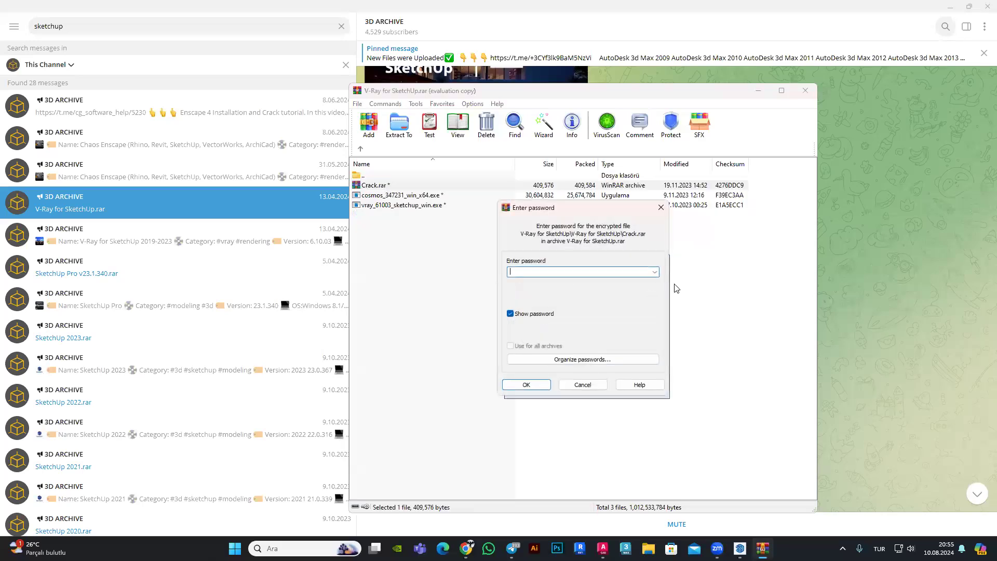
key(Return)
double_click(374, 186)
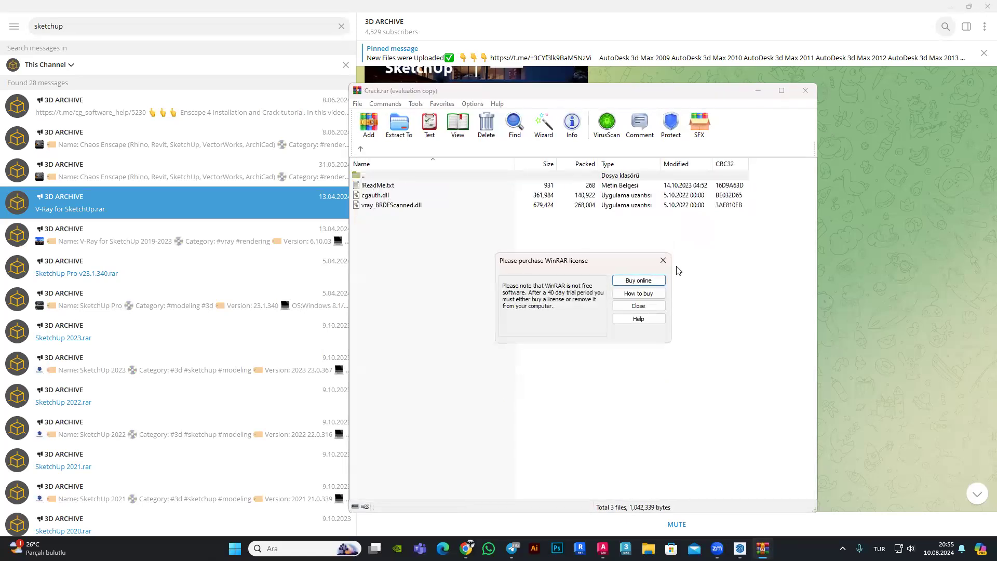
key(Escape)
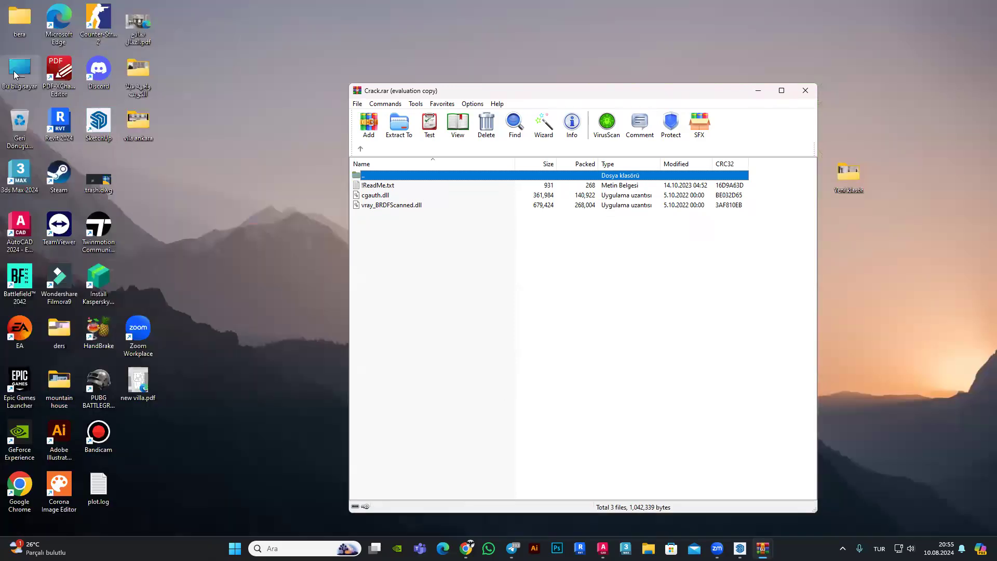
Browse to C:\Program Files\Chaos Group\V-Ray\V-Ray for SketchUp\extension\vray\bin in File Explorer
click(15, 75)
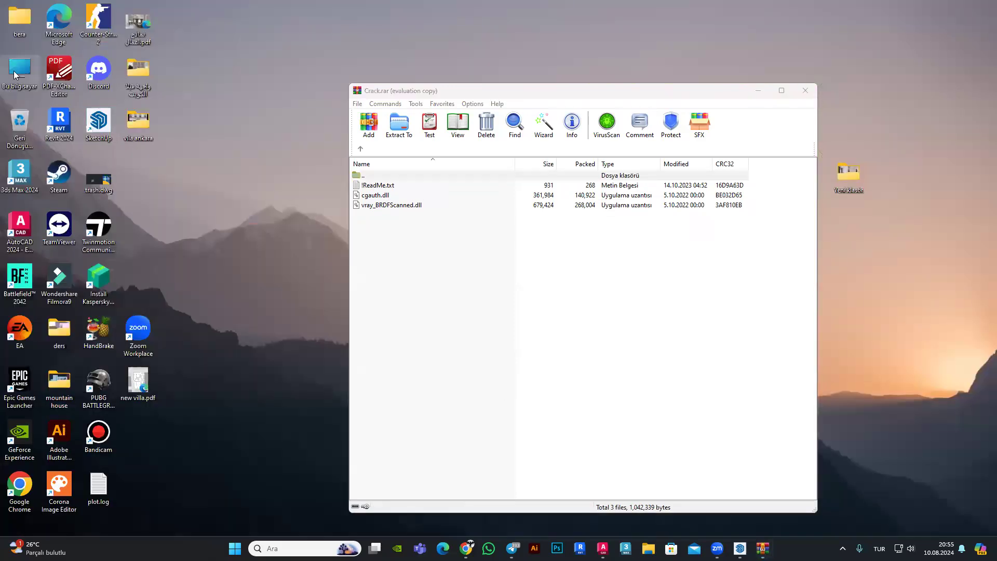
double_click(15, 76)
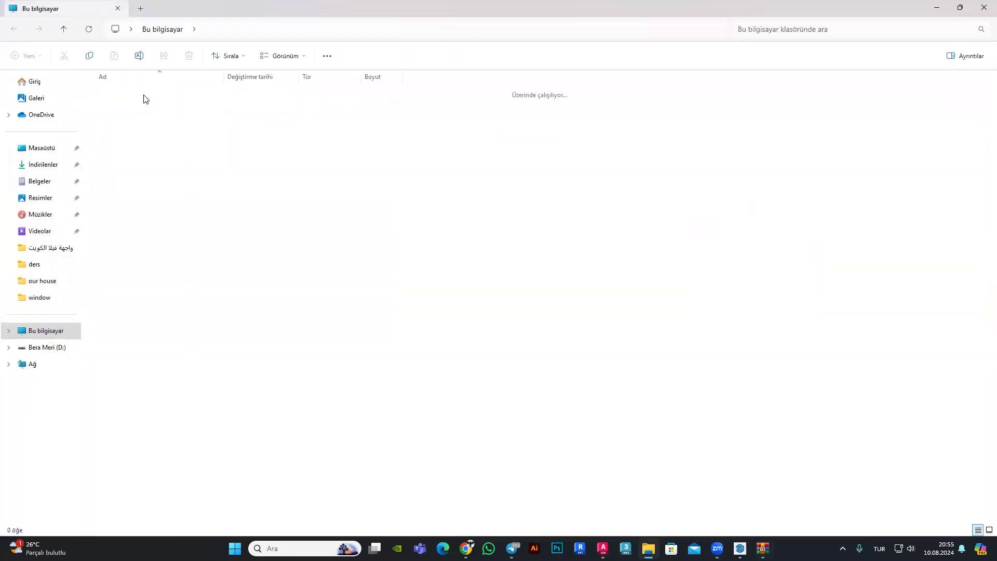
double_click(134, 199)
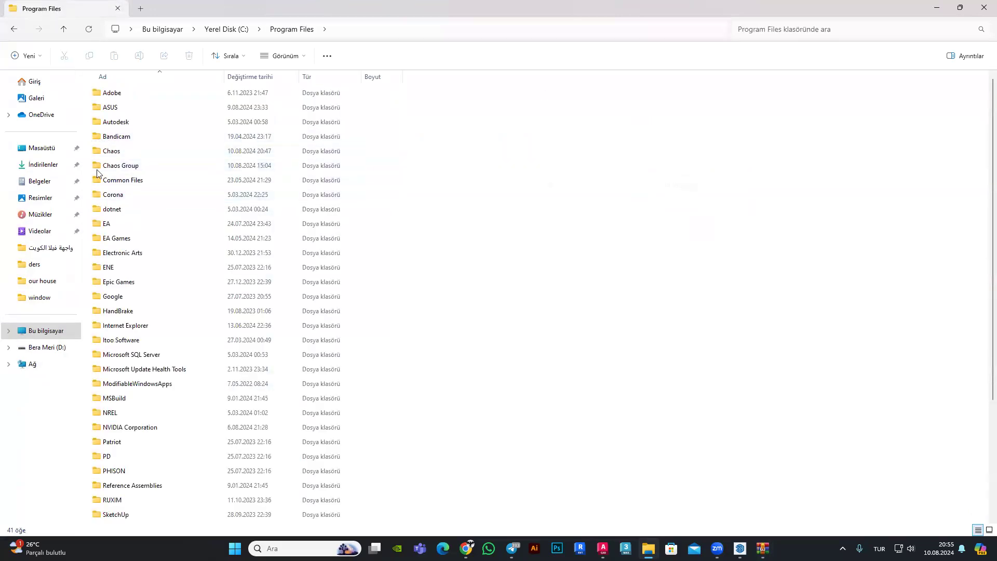
double_click(114, 169)
double_click(118, 123)
double_click(129, 122)
double_click(119, 96)
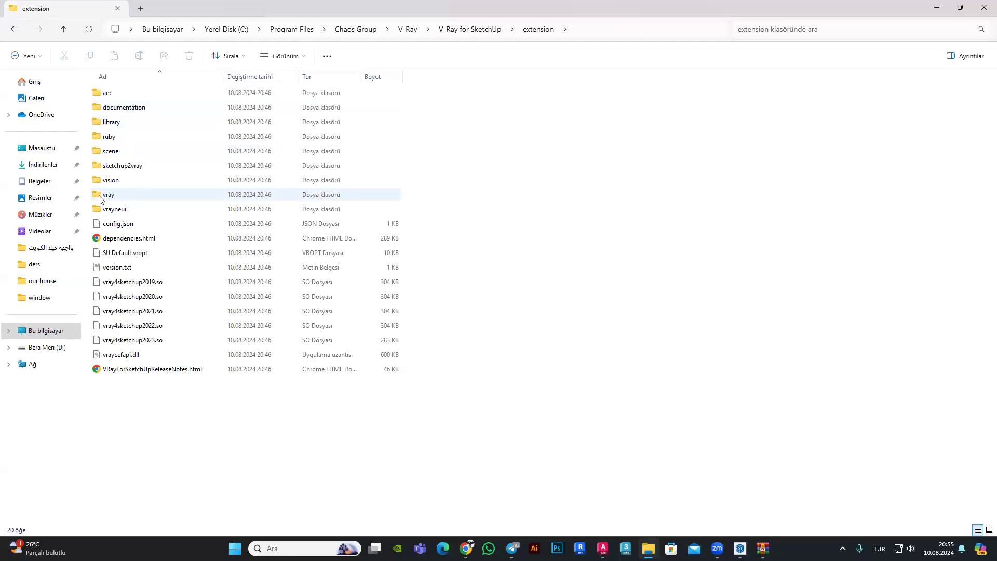
double_click(127, 199)
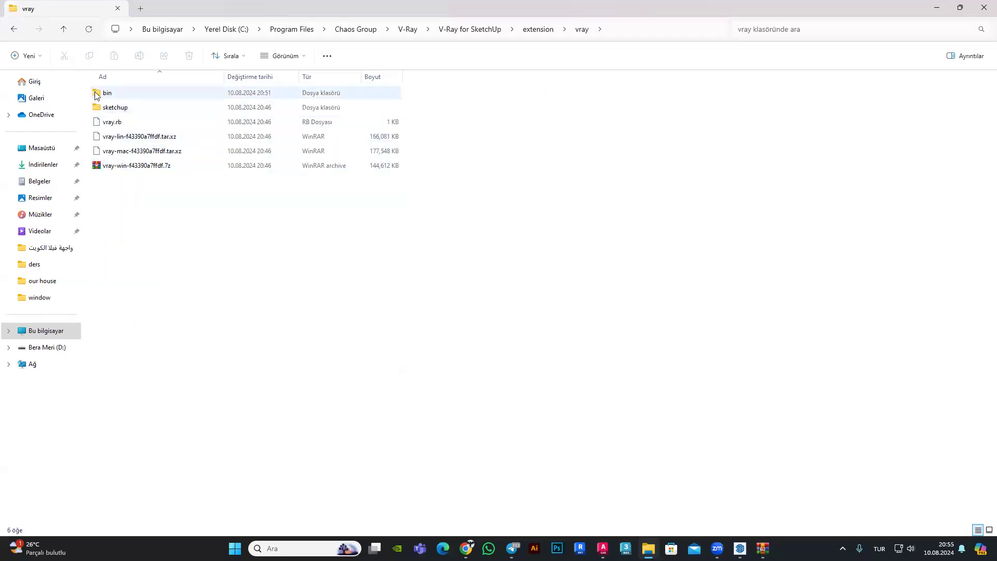
double_click(109, 95)
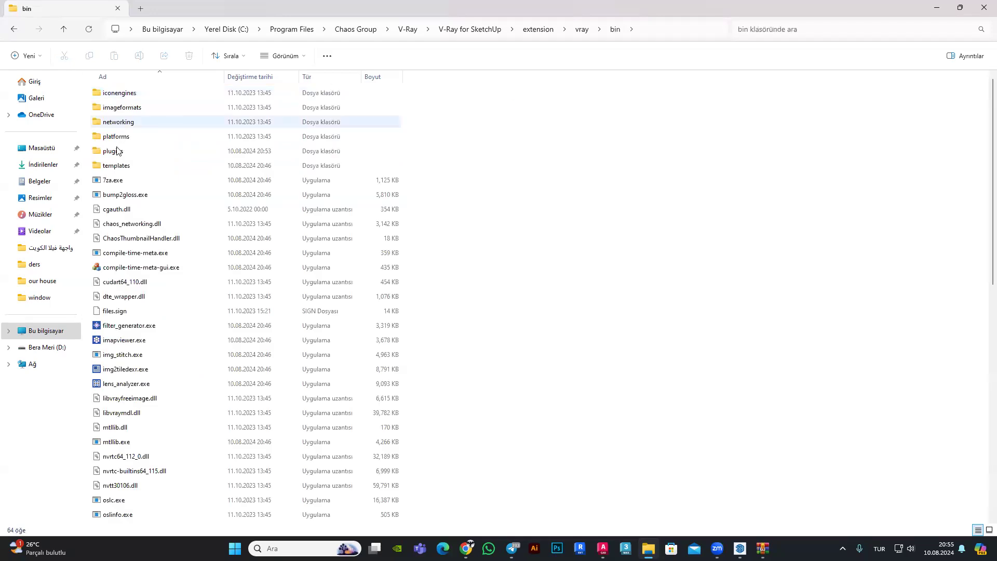
Copy cgauth.dll into the bin folder and vray_BRDFScanned.dll into the plugins folder
click(762, 548)
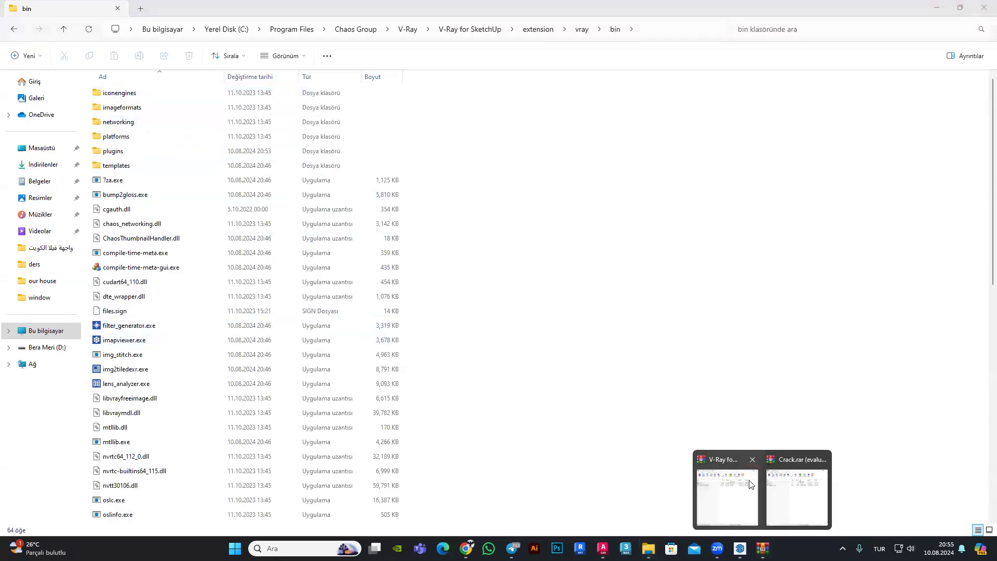
click(787, 488)
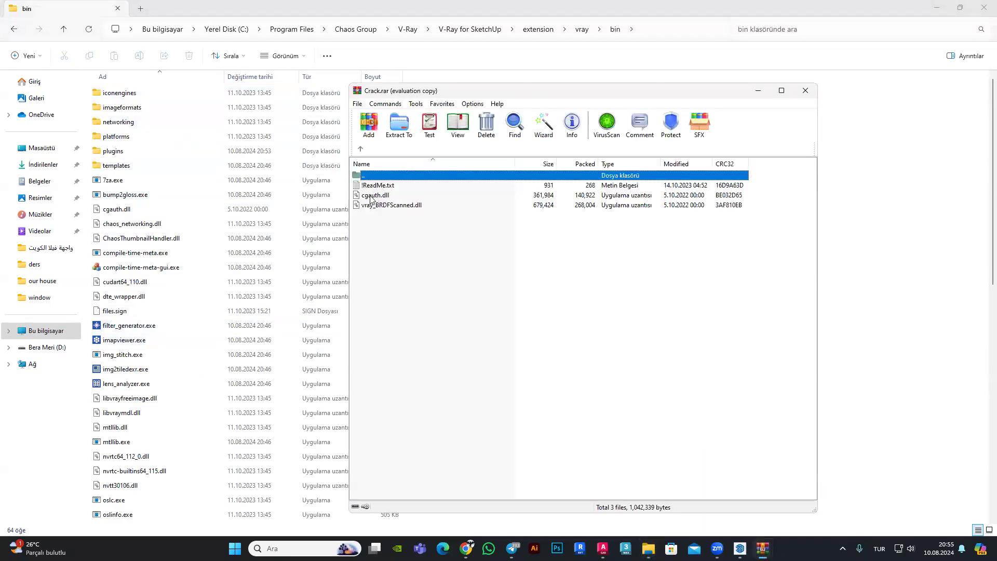
mouse_move(371, 198)
mouse_down()
mouse_move(867, 329)
mouse_move(371, 210)
mouse_up()
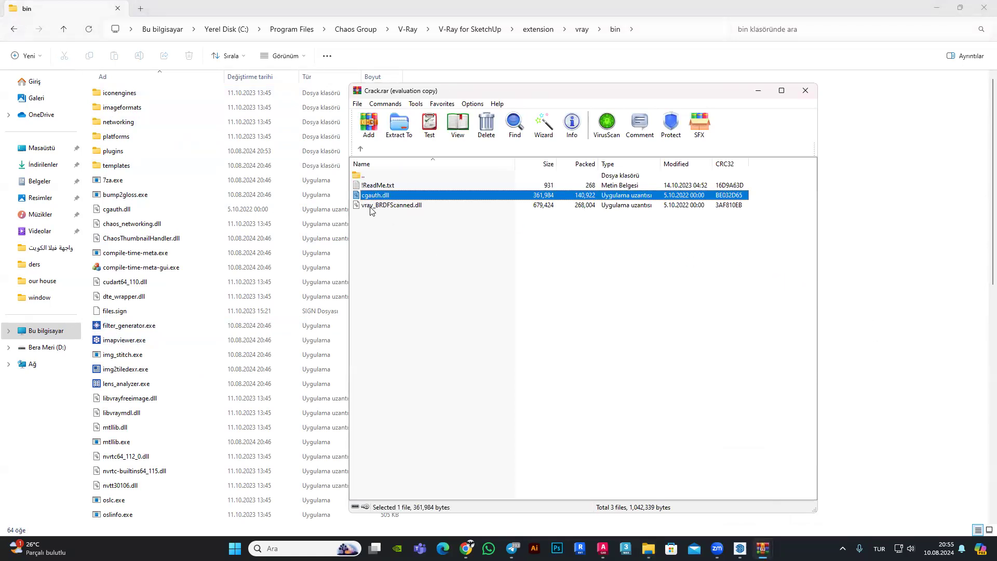
double_click(115, 155)
mouse_move(761, 549)
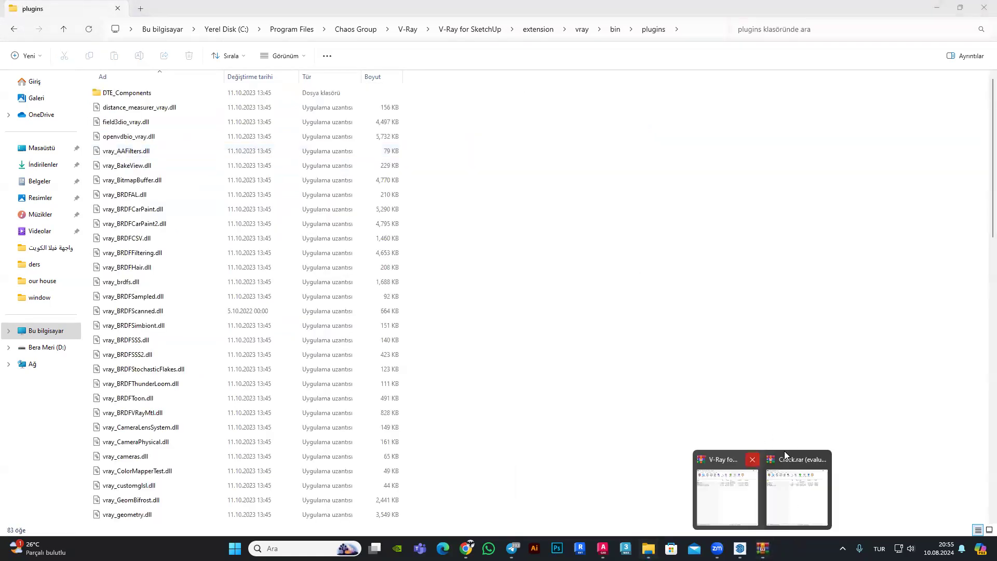
click(785, 455)
mouse_move(382, 205)
mouse_down()
mouse_move(330, 241)
mouse_move(575, 303)
mouse_up()
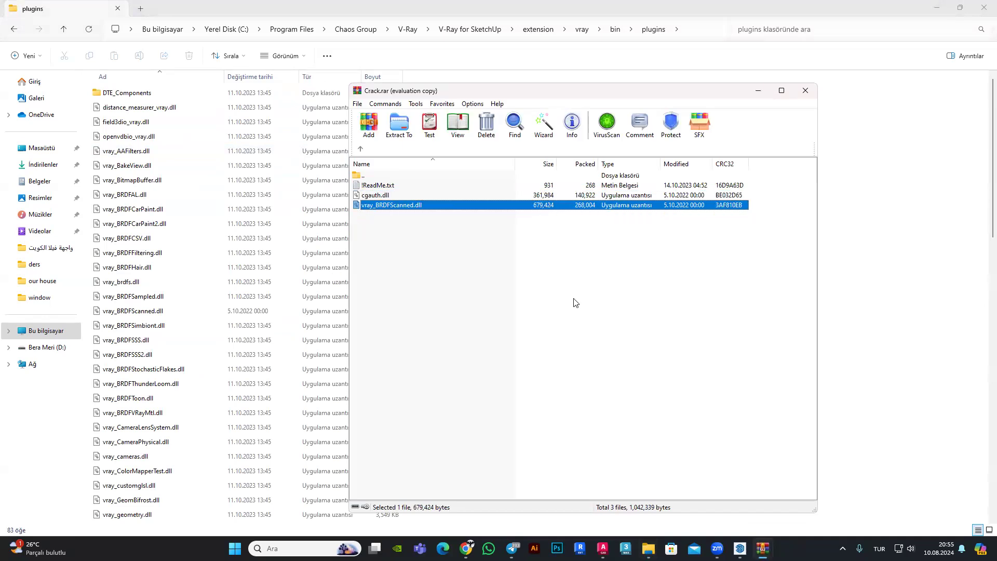
Close both WinRAR archive windows and File Explorer, leaving the desktop
click(805, 91)
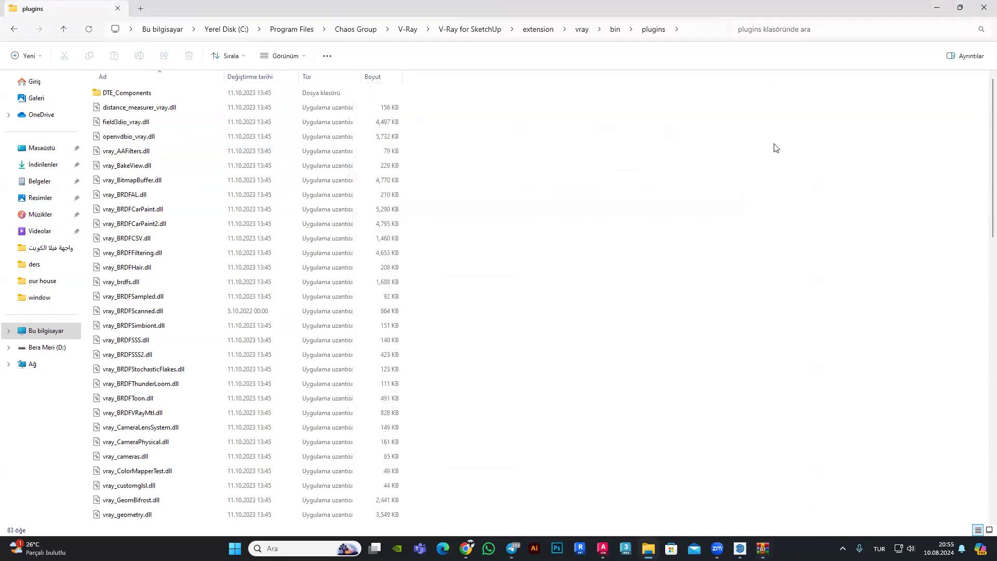
click(984, 8)
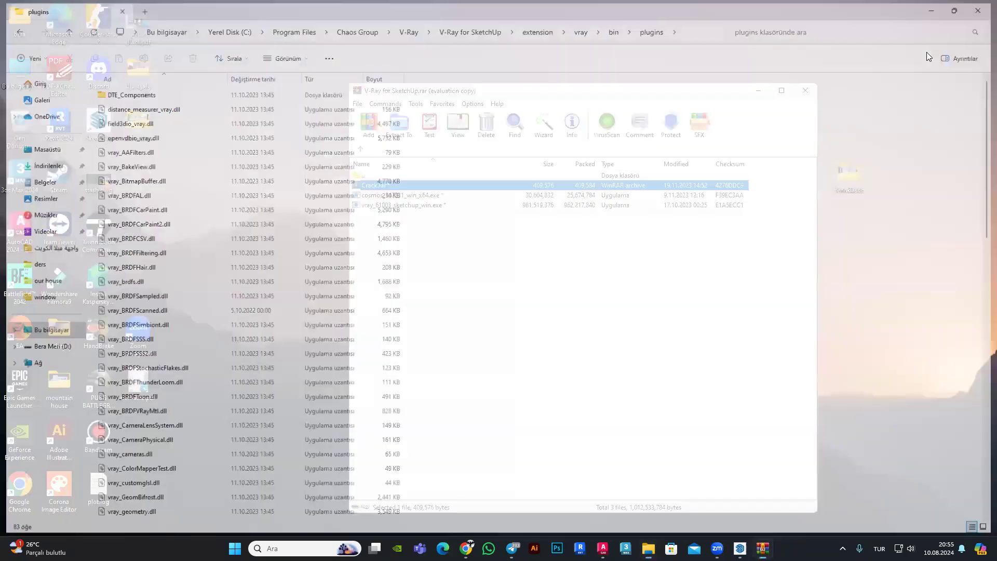
click(805, 91)
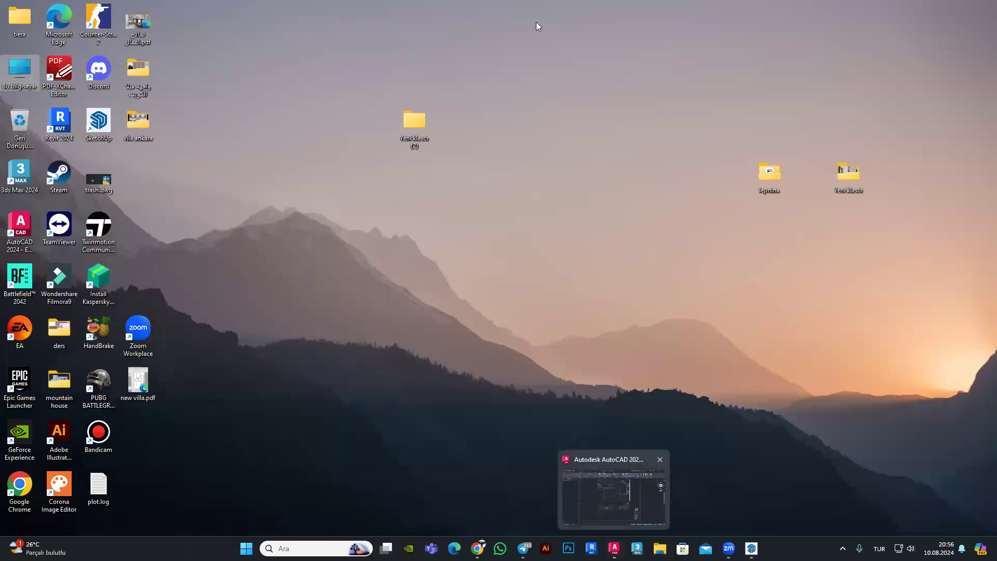
click(752, 547)
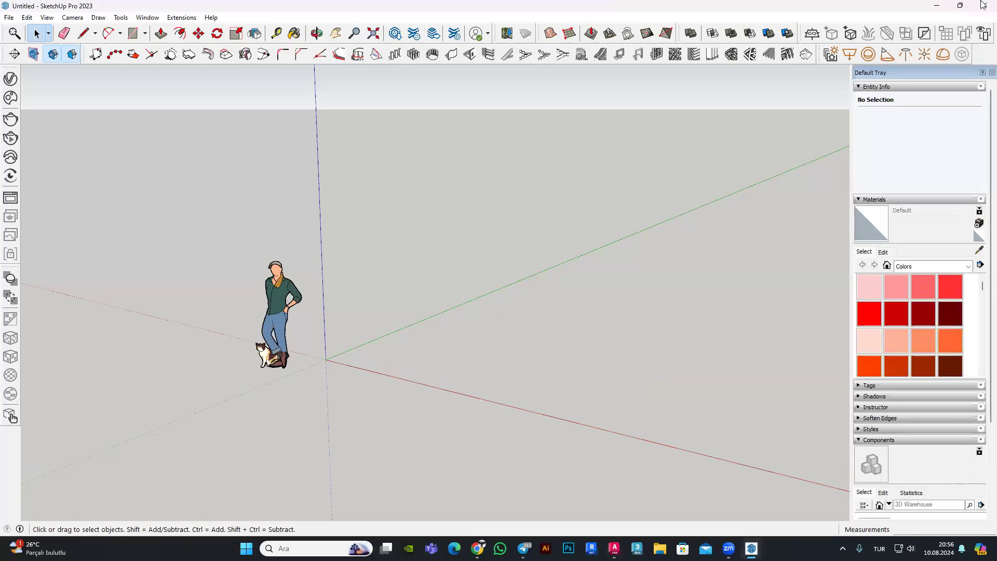
key(alt+F4)
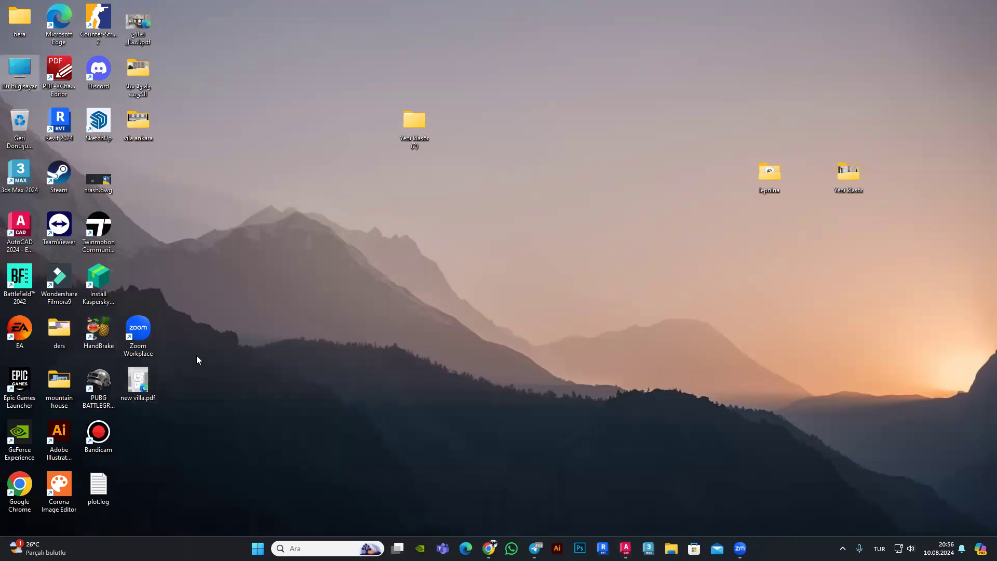
Open the 189 MB bedroom design.skp from the desktop ders folder in SketchUp
click(66, 388)
double_click(66, 389)
key(alt+F4)
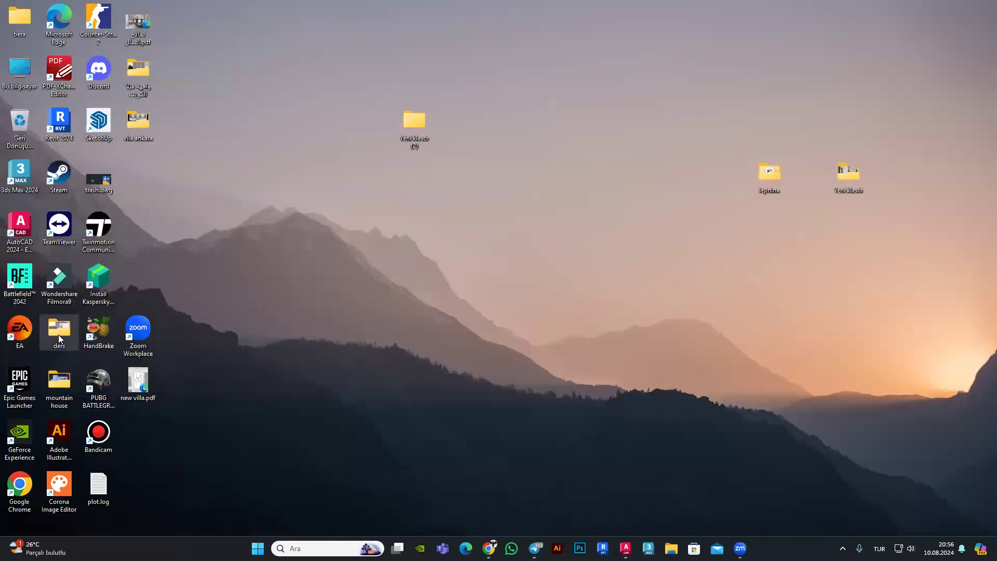
double_click(59, 328)
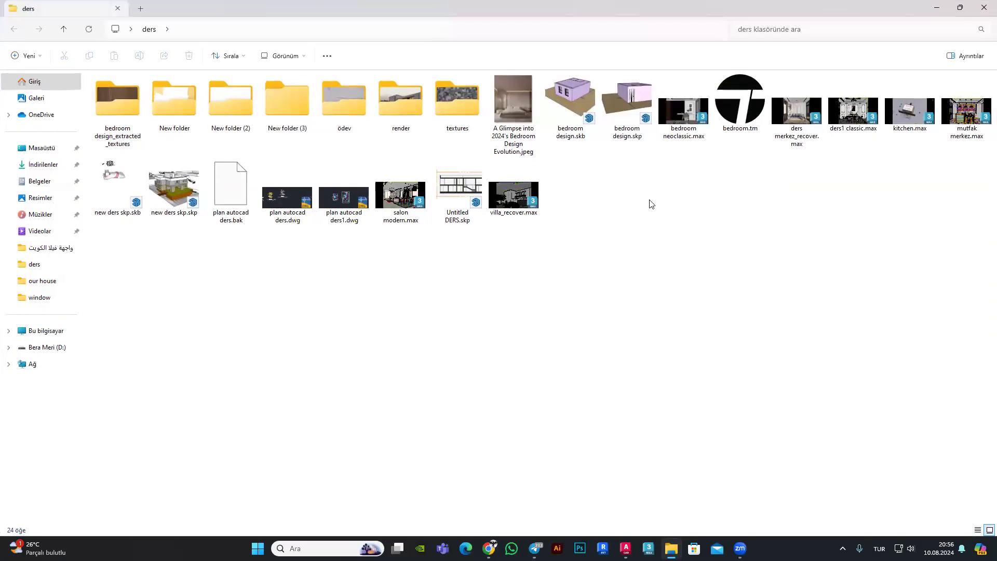
double_click(630, 96)
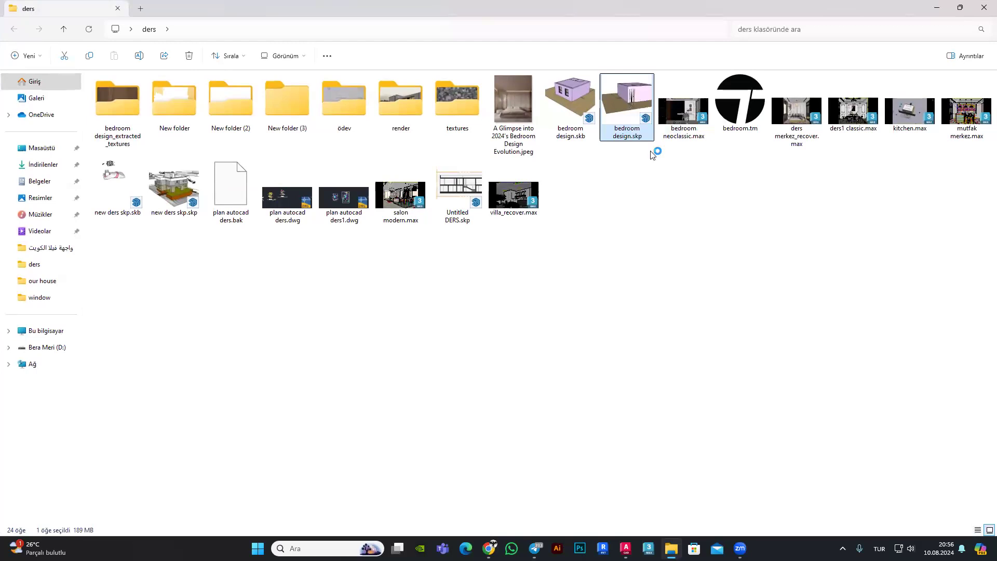
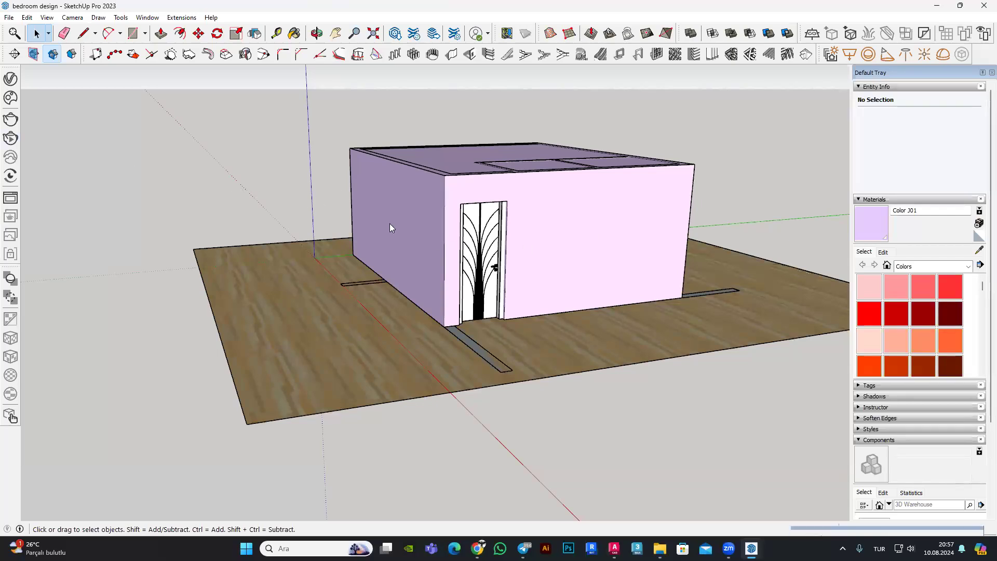
Zoom and orbit the view to look down on the bedroom house from above
scroll(391, 227, down, 3)
middle_drag(462, 231, 608, 362)
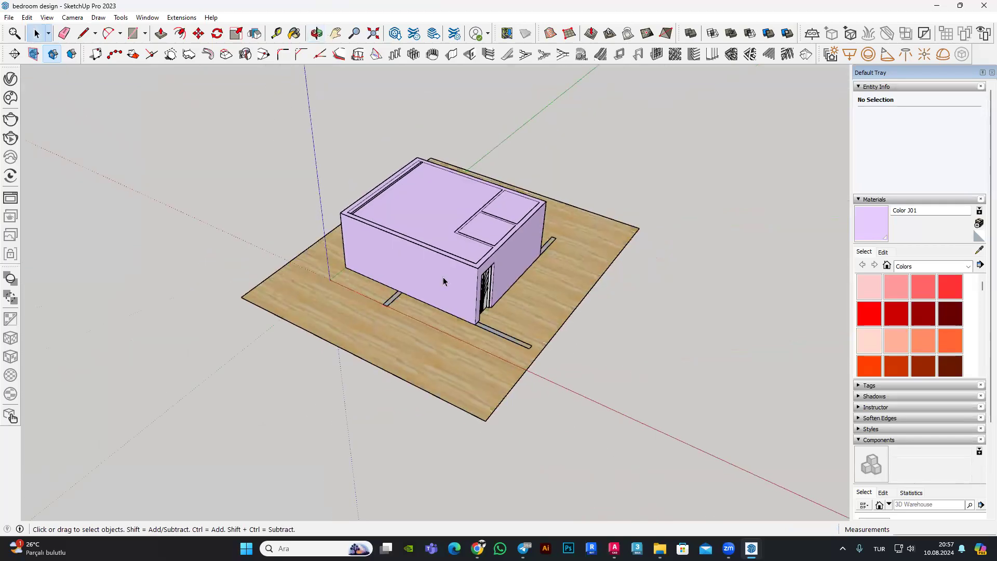
scroll(443, 281, up, 2)
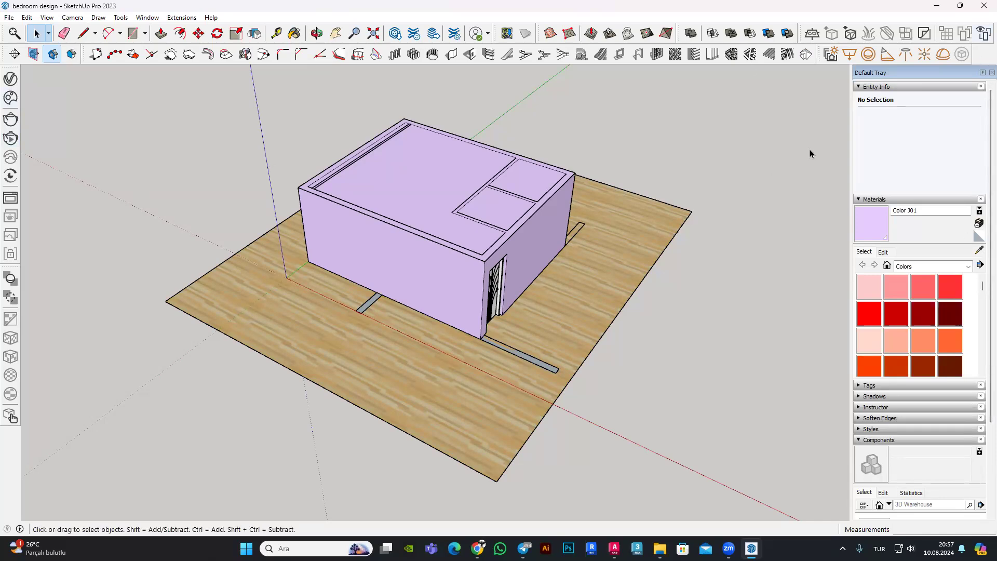
Float the V-Ray for SketchUp toolbar and launch the V-Ray Asset Editor from it
right_click(982, 63)
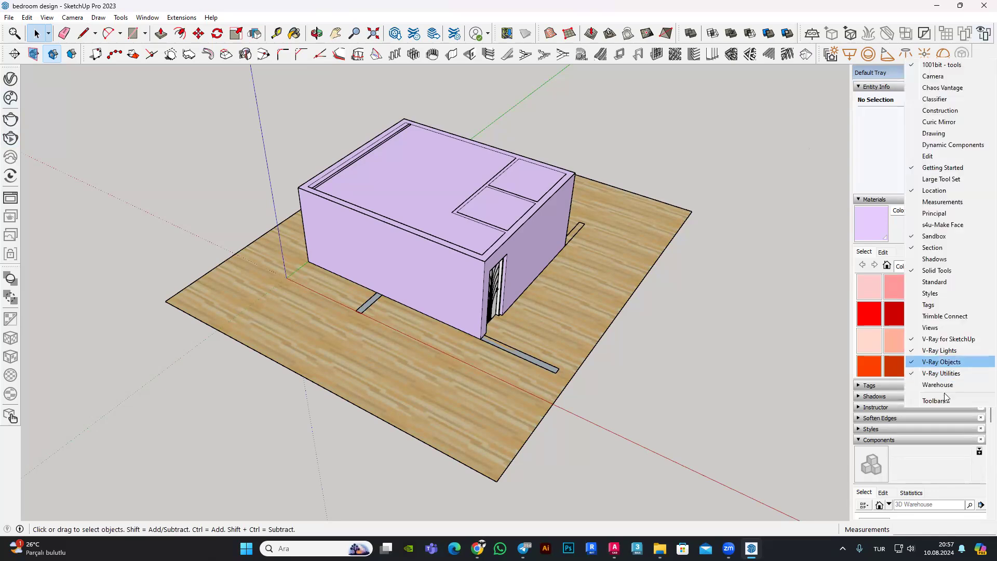
click(187, 146)
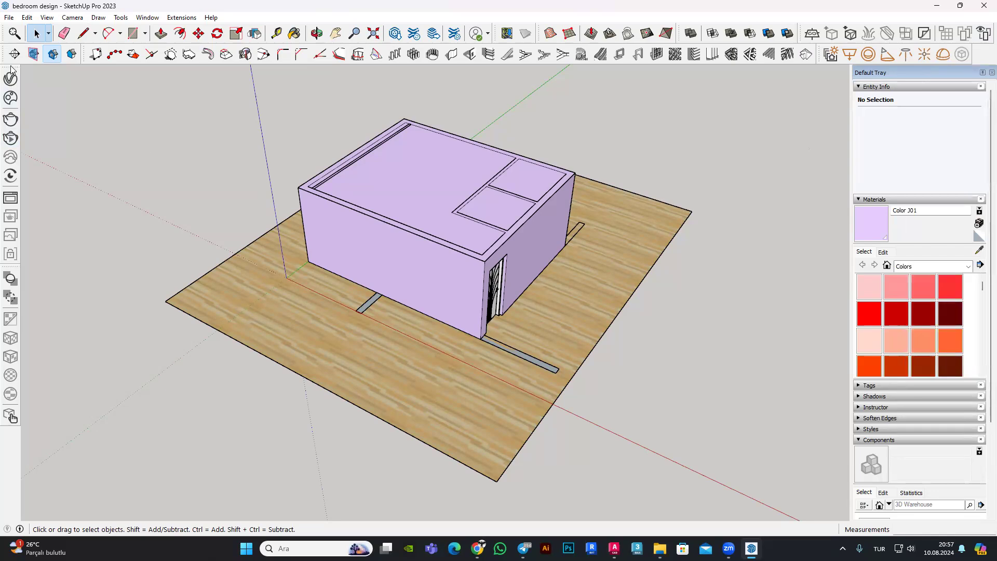
drag(10, 68, 140, 95)
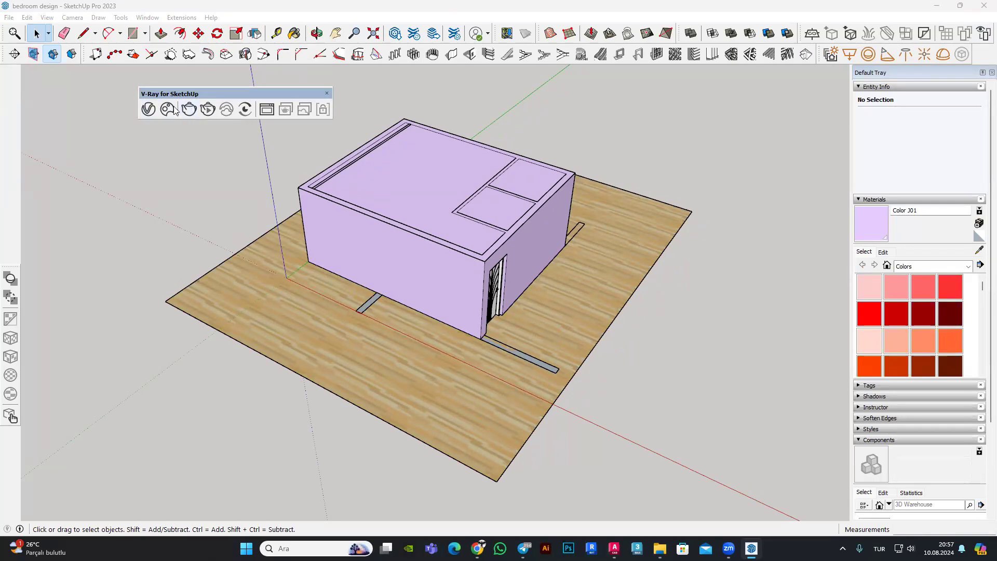
click(147, 109)
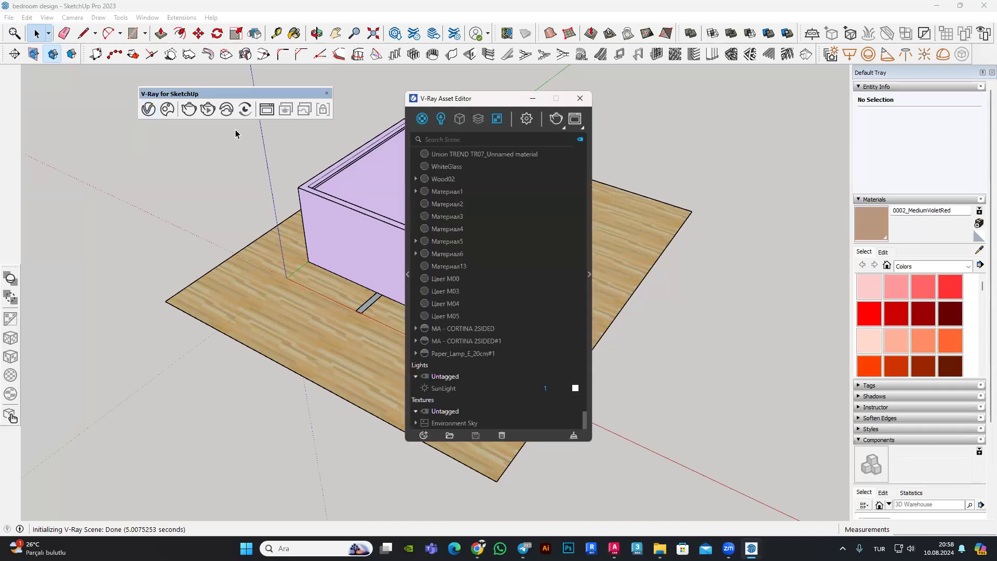
Show the V-Ray Materials list with its preview panel expanded, and activate Sample Paint
click(526, 119)
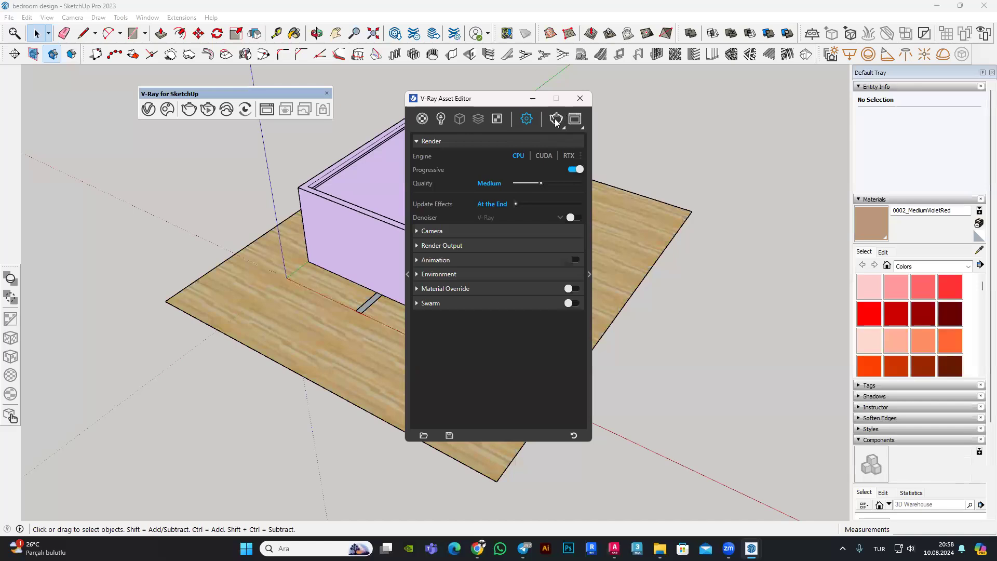
click(413, 121)
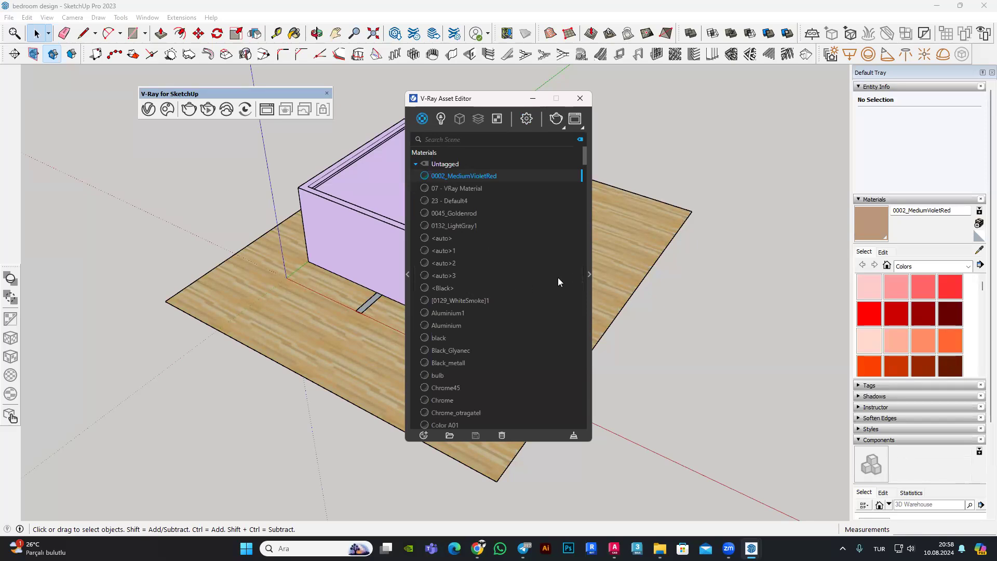
click(587, 273)
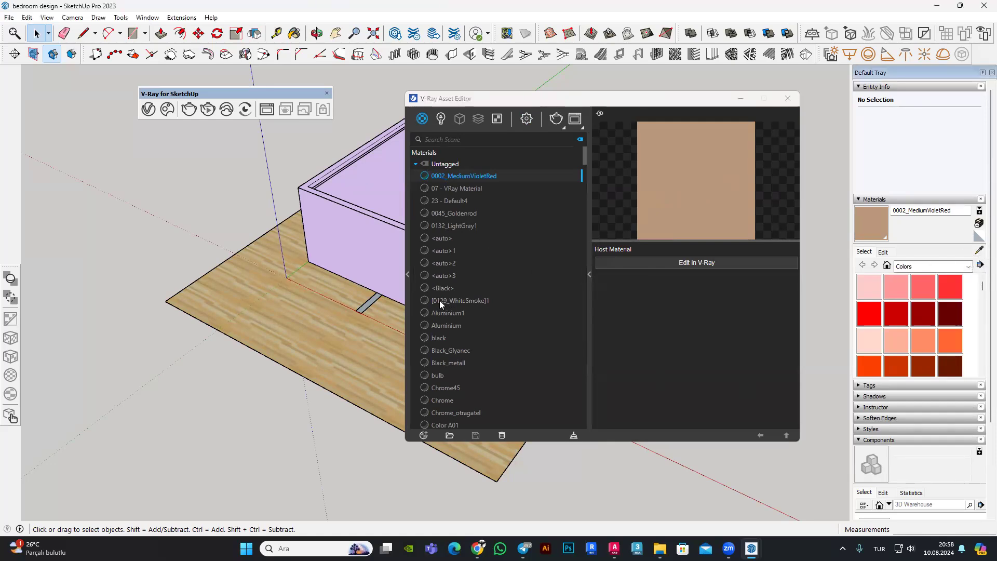
key(b)
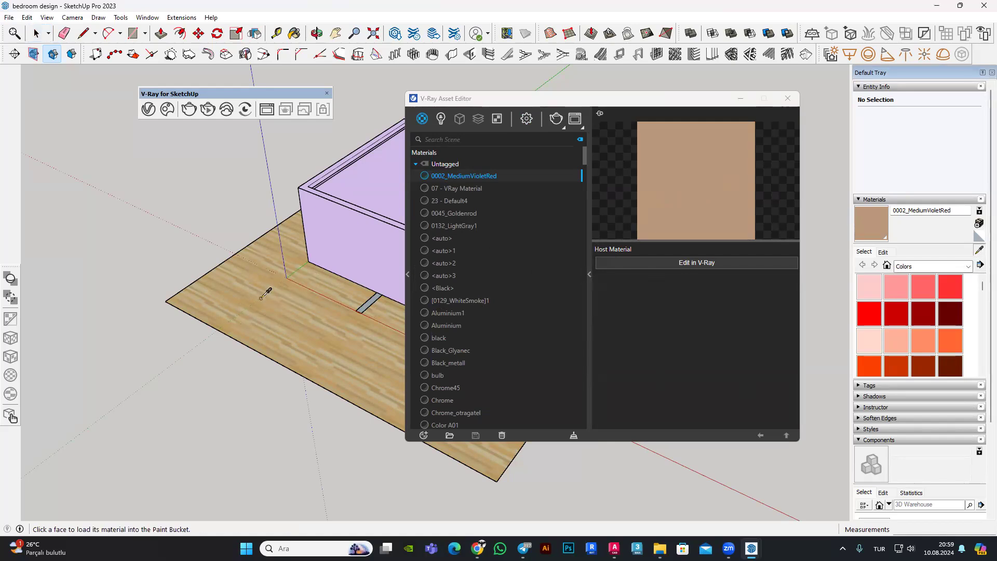
Sample Wood Floor Light from the floor, then browse the V-Ray materials list
click(253, 296)
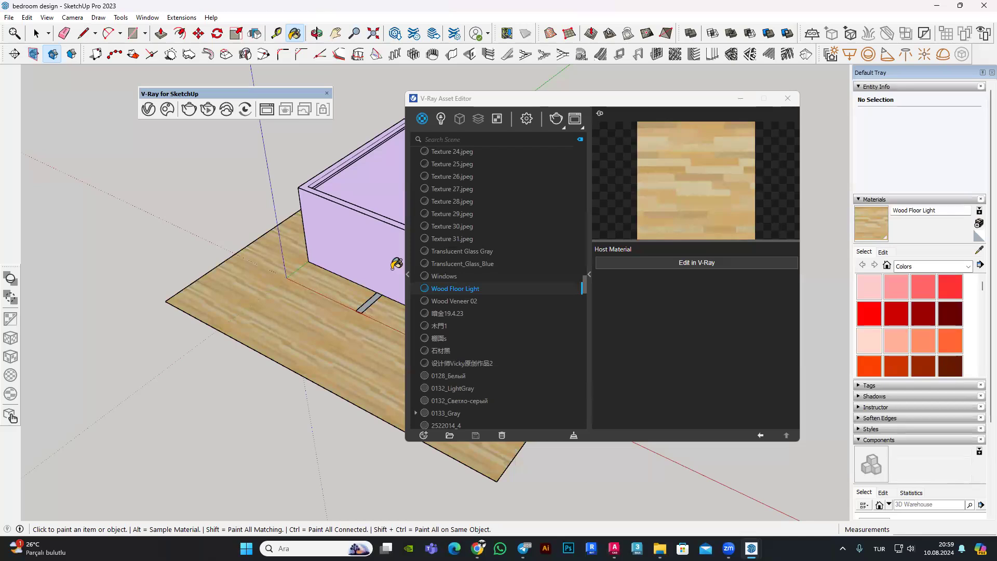
scroll(494, 287, down, 10)
scroll(507, 287, down, 5)
scroll(506, 287, down, 5)
scroll(468, 285, down, 5)
middle_drag(252, 285, 525, 297)
scroll(535, 303, up, 3)
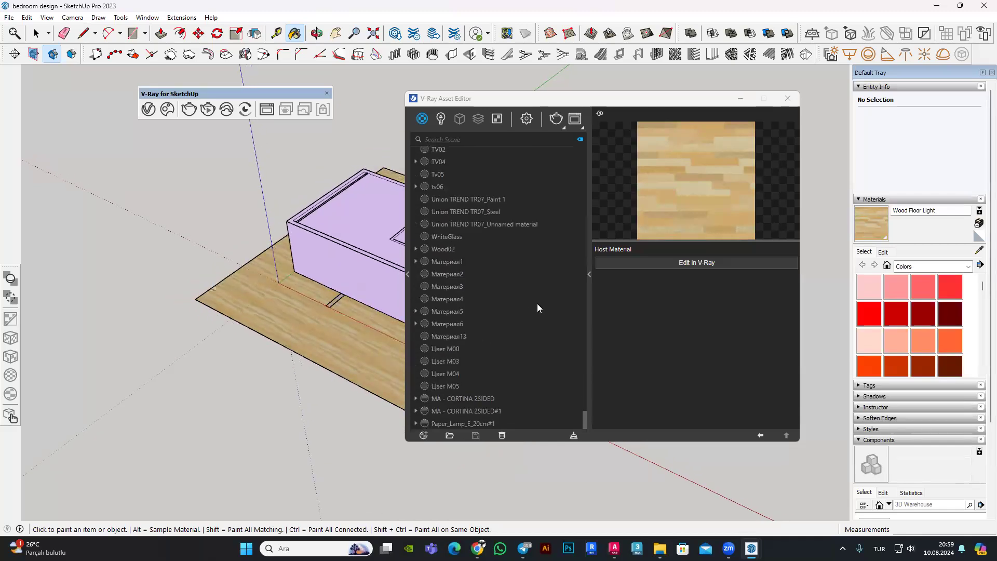
scroll(535, 306, up, 3)
scroll(534, 294, up, 3)
scroll(524, 281, up, 3)
scroll(511, 270, up, 3)
scroll(503, 266, up, 3)
scroll(498, 259, up, 5)
scroll(495, 254, up, 5)
middle_drag(112, 232, 367, 270)
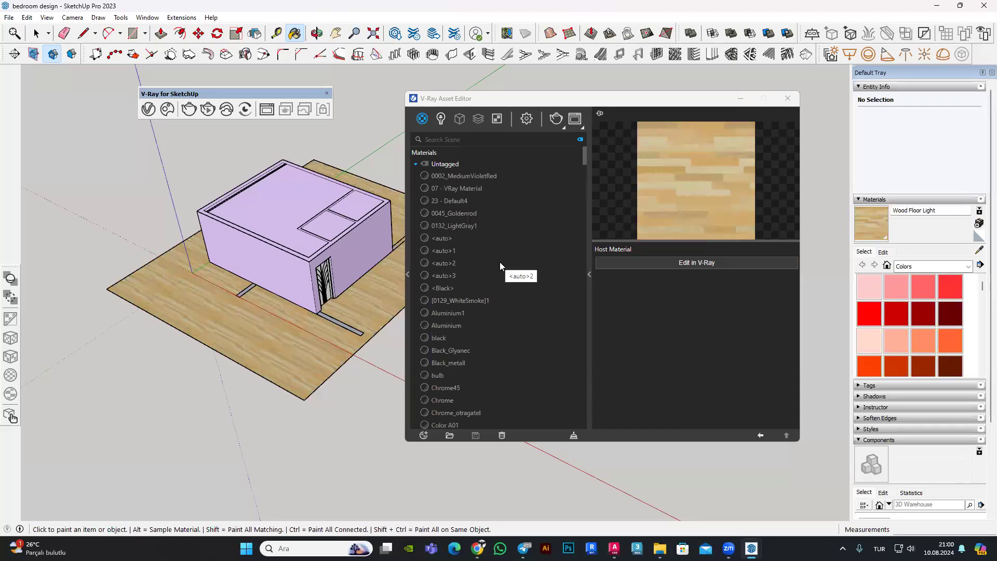
List the V-Ray Lights, orbit around the house, and render the view in V-Ray
click(441, 119)
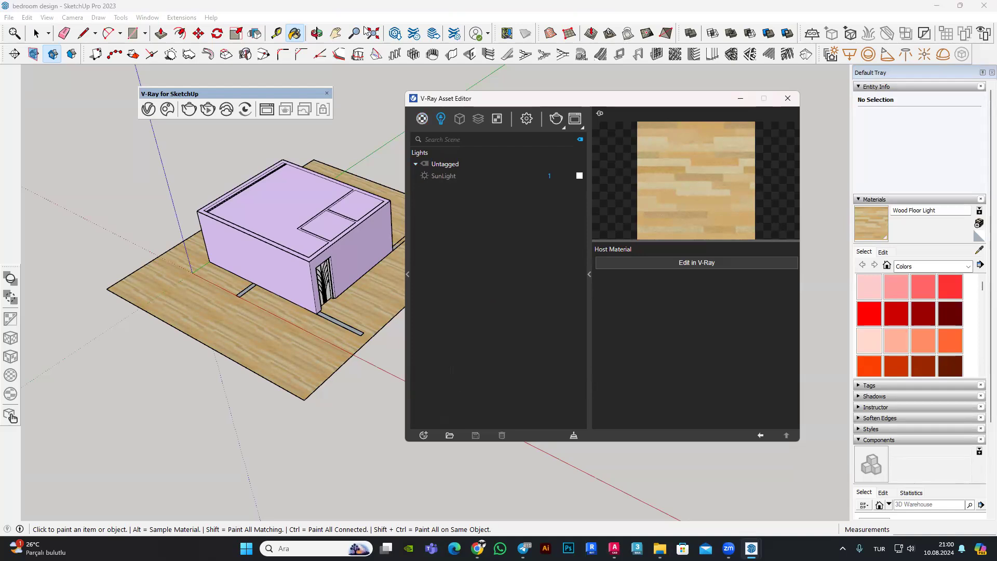
right_click(291, 252)
key(Escape)
mouse_move(234, 242)
middle_down()
mouse_move(349, 147)
mouse_move(441, 99)
mouse_move(585, 82)
mouse_move(78, 101)
mouse_move(438, 102)
mouse_move(525, 89)
mouse_move(578, 65)
mouse_move(369, 107)
mouse_move(220, 175)
middle_up()
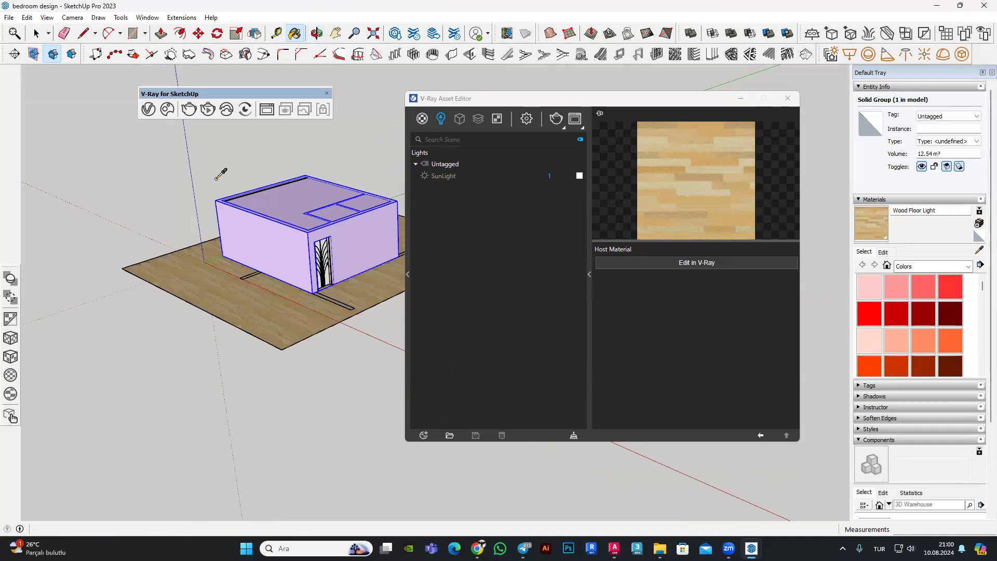
click(436, 32)
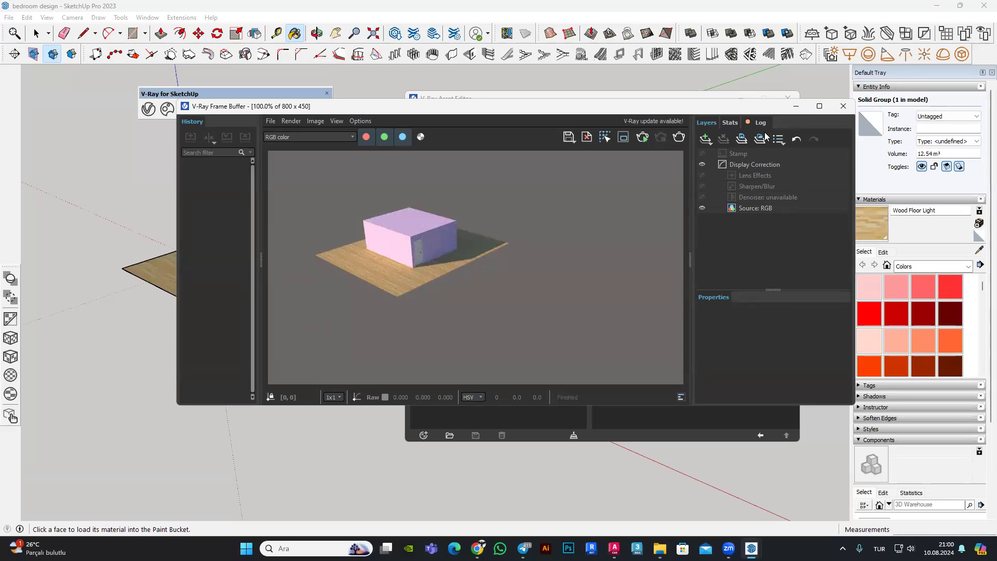
Close the V-Ray Frame Buffer window
click(842, 106)
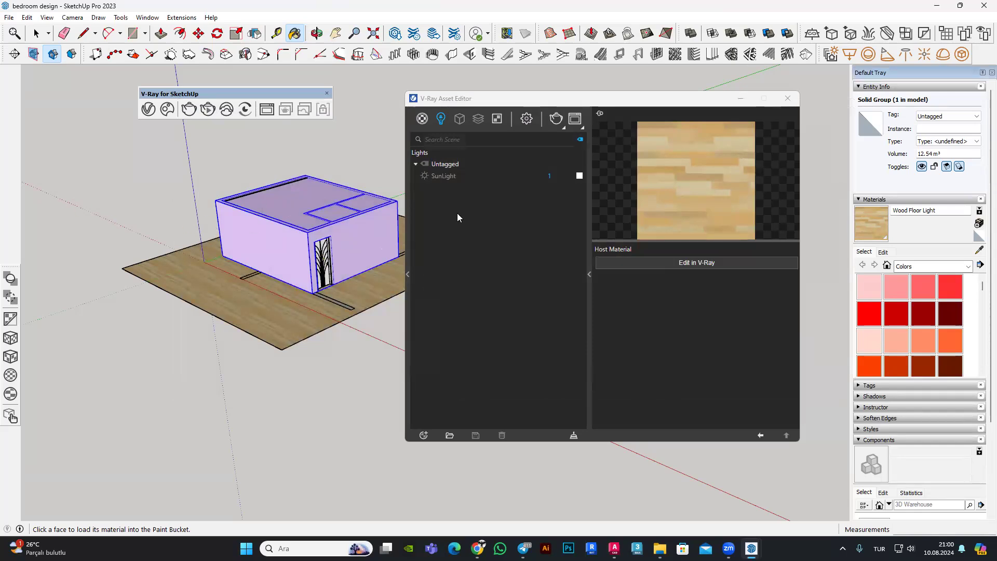
Review SunLight parameters and the Environment Sky texture, then return to the Materials list
click(437, 172)
click(440, 175)
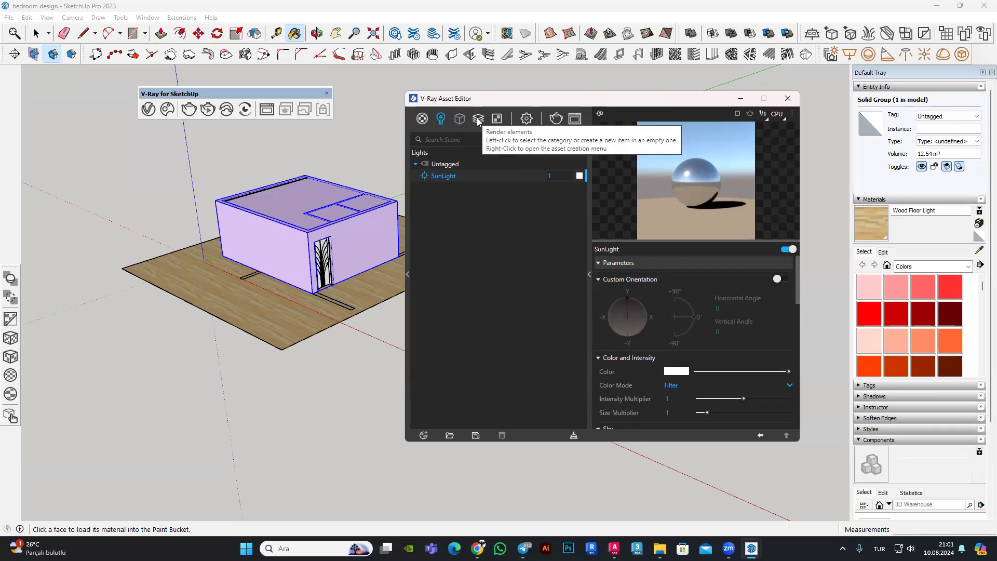
mouse_move(478, 119)
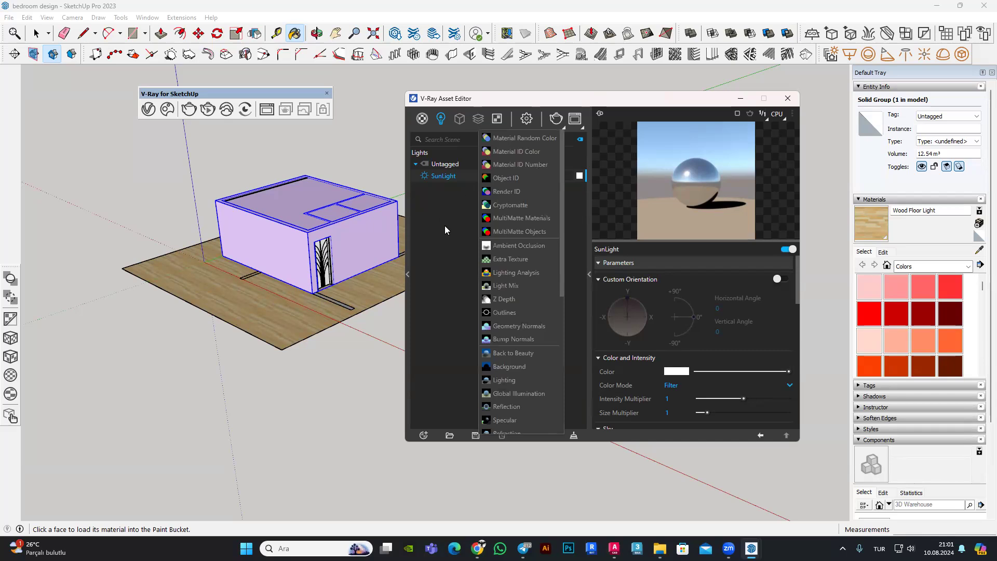
click(493, 125)
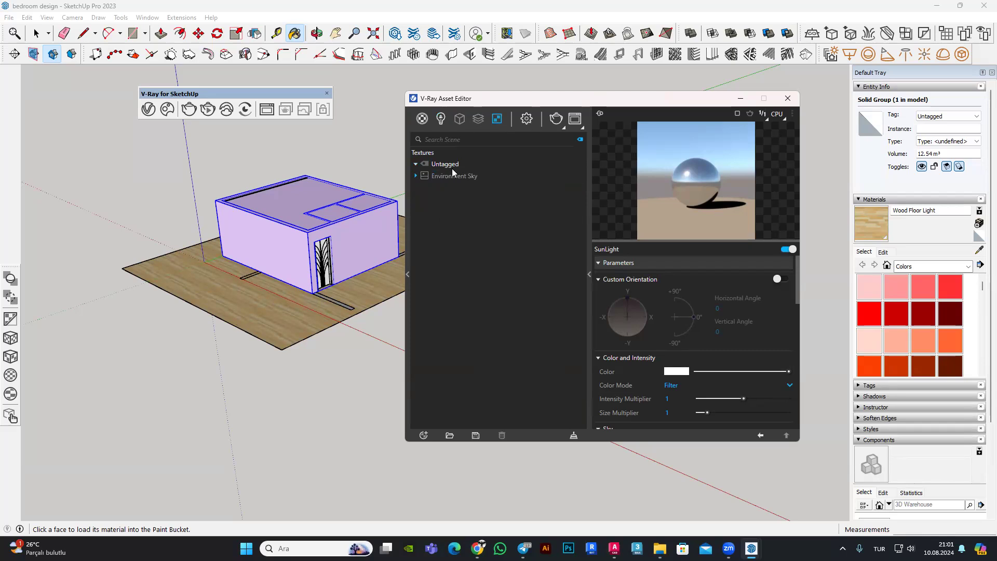
click(415, 175)
click(421, 118)
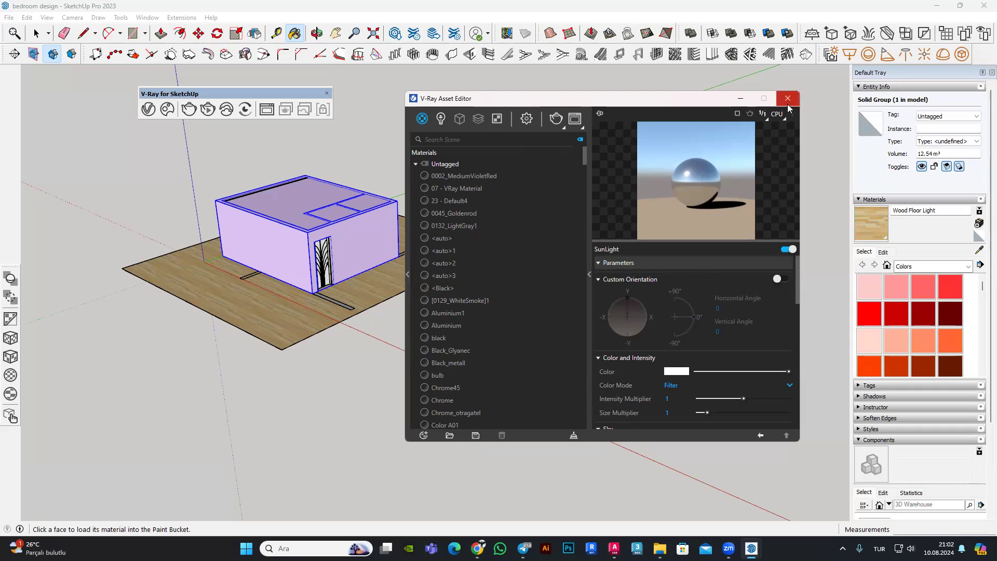
Close the V-Ray Asset Editor and open the Chaos Cosmos Browser
click(788, 99)
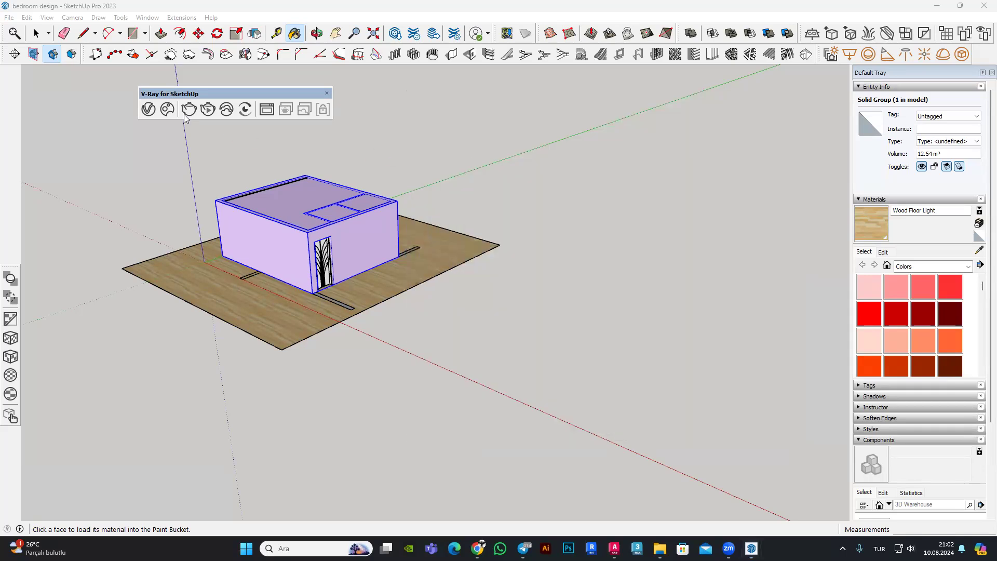
click(167, 110)
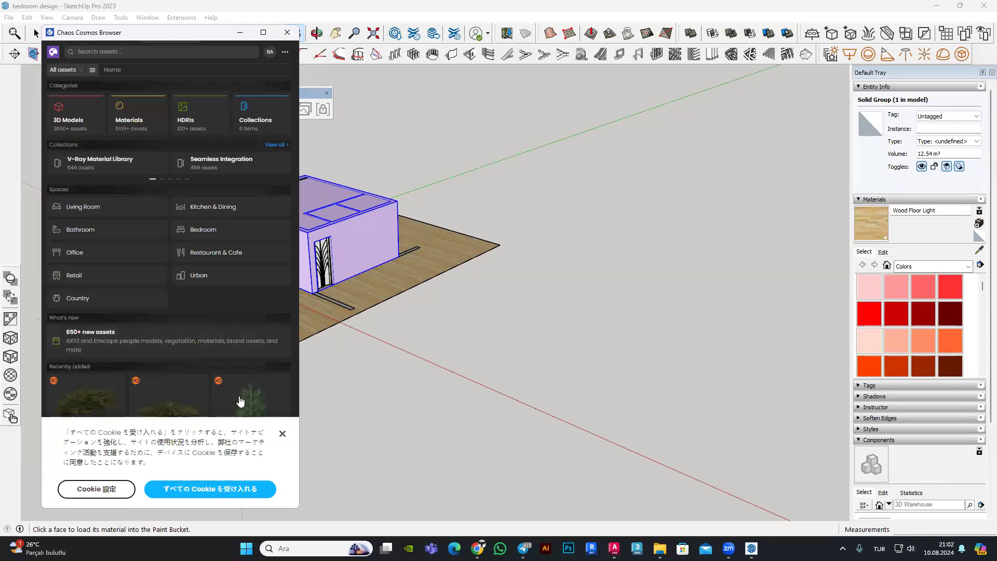
Dismiss the cookie notice and browse the Cosmos Materials category
click(281, 434)
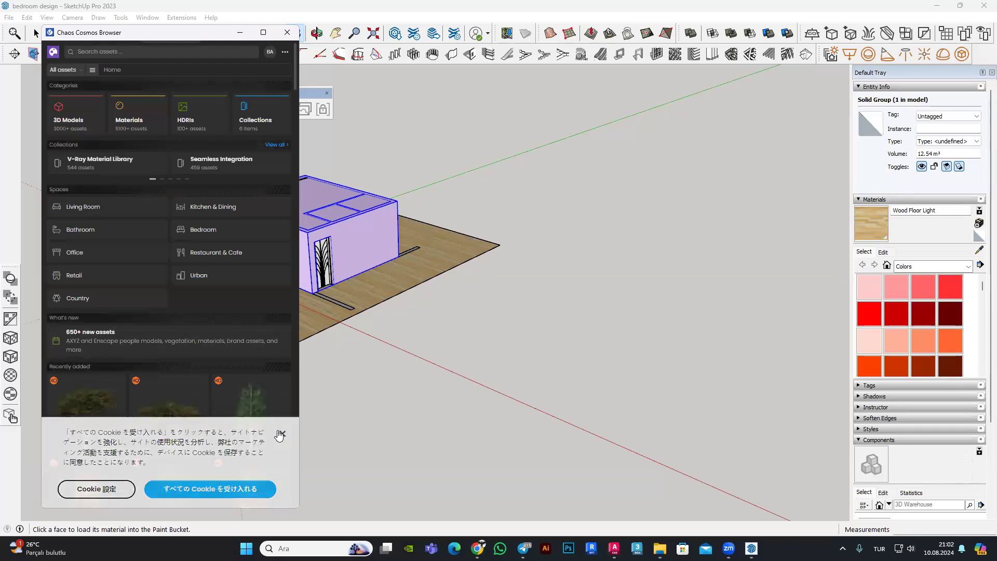
scroll(242, 337, down, 3)
scroll(241, 343, down, 5)
scroll(243, 346, up, 10)
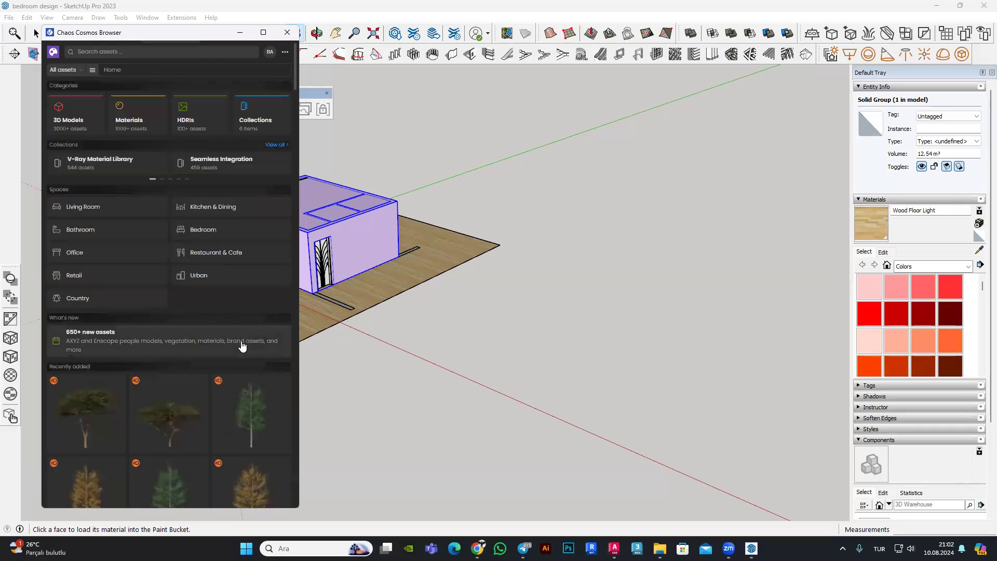
scroll(242, 344, down, 10)
scroll(244, 342, down, 10)
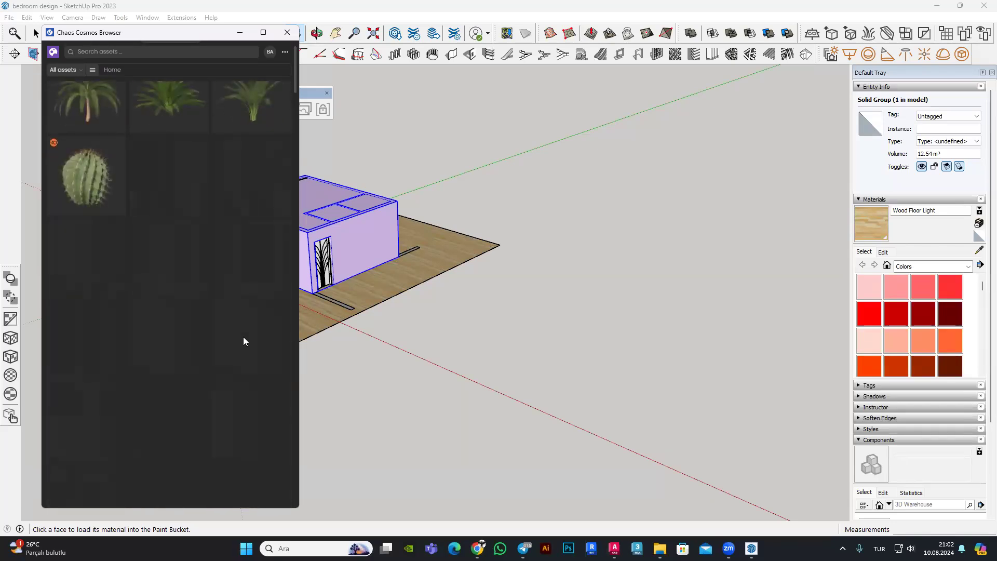
scroll(244, 333, up, 5)
scroll(244, 329, up, 7)
scroll(244, 329, up, 8)
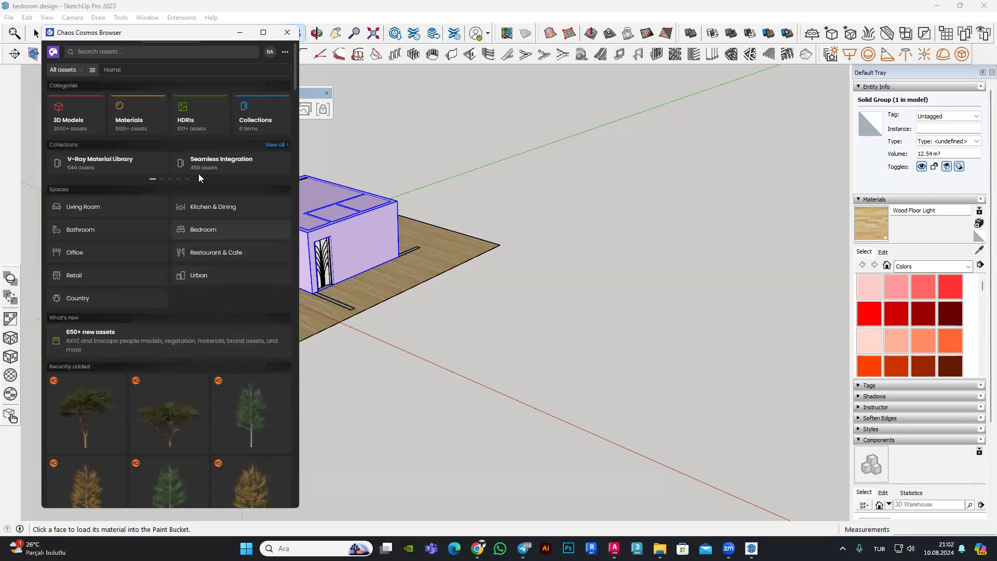
click(144, 110)
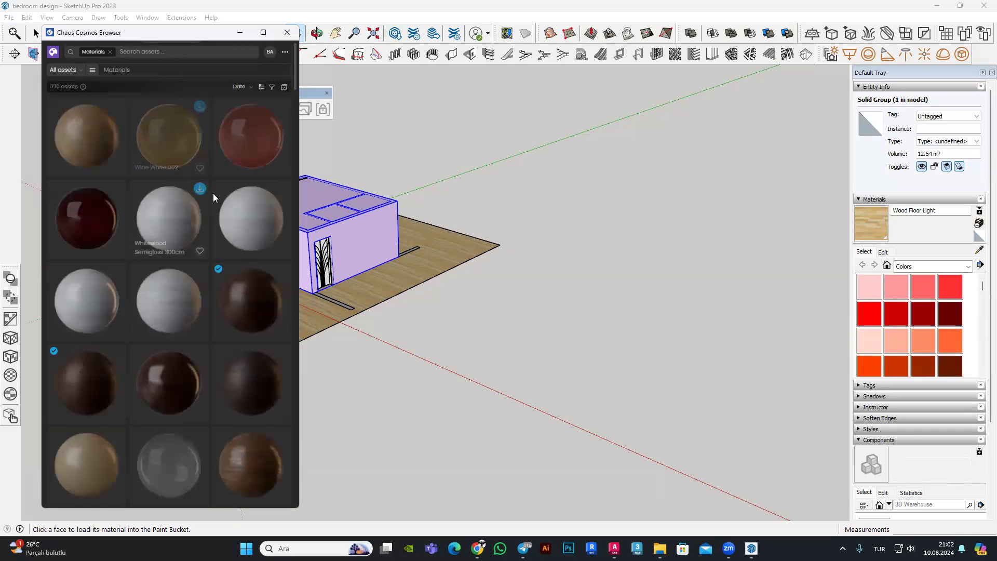
Filter the Cosmos materials to the Wood flooring category, listing 125 assets
scroll(213, 196, down, 5)
scroll(214, 195, down, 5)
scroll(215, 194, down, 5)
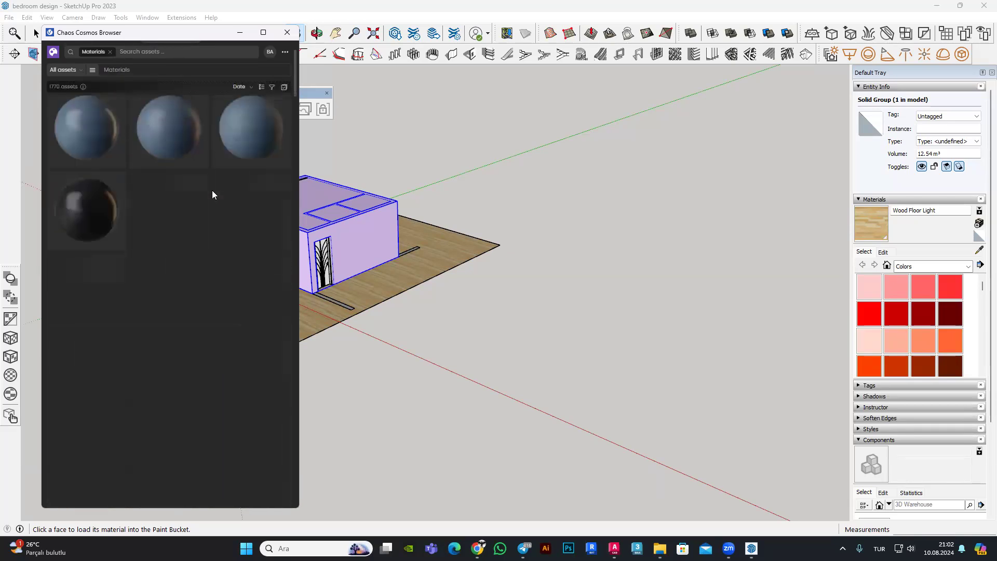
scroll(213, 182, down, 5)
scroll(224, 193, down, 5)
scroll(236, 275, down, 5)
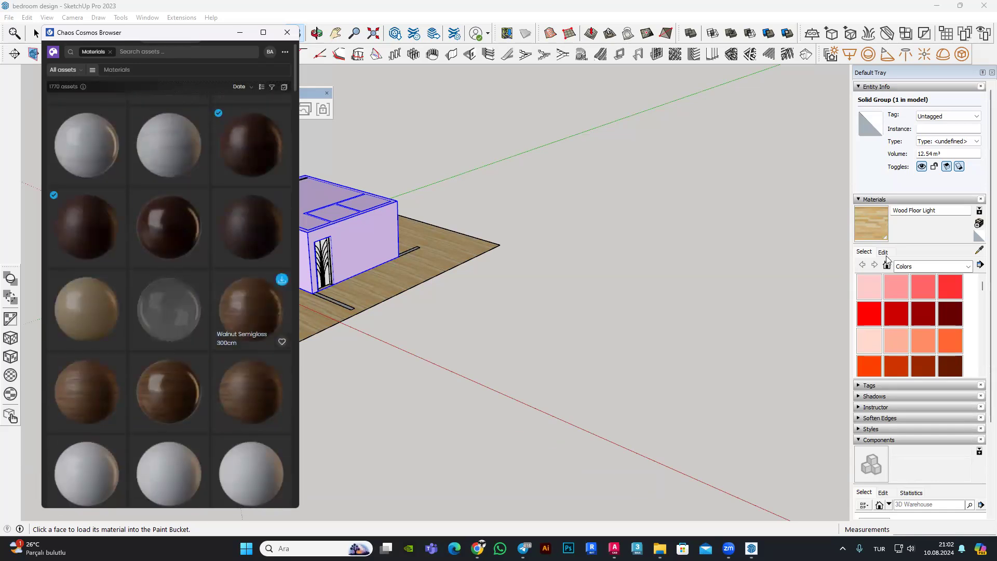
scroll(427, 267, up, 1)
scroll(424, 262, up, 1)
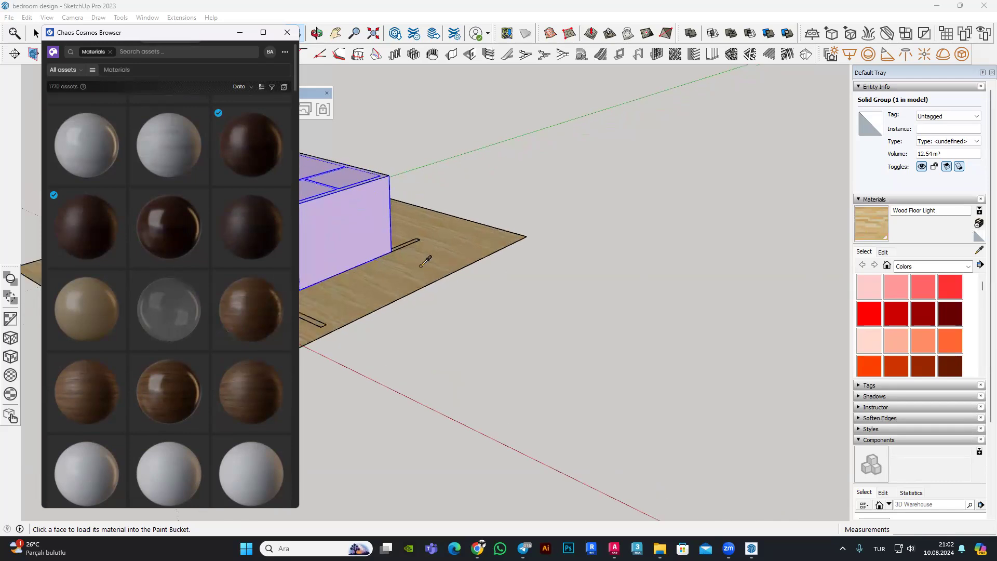
scroll(410, 255, up, 1)
scroll(402, 244, up, 1)
scroll(416, 254, up, 2)
scroll(440, 276, up, 2)
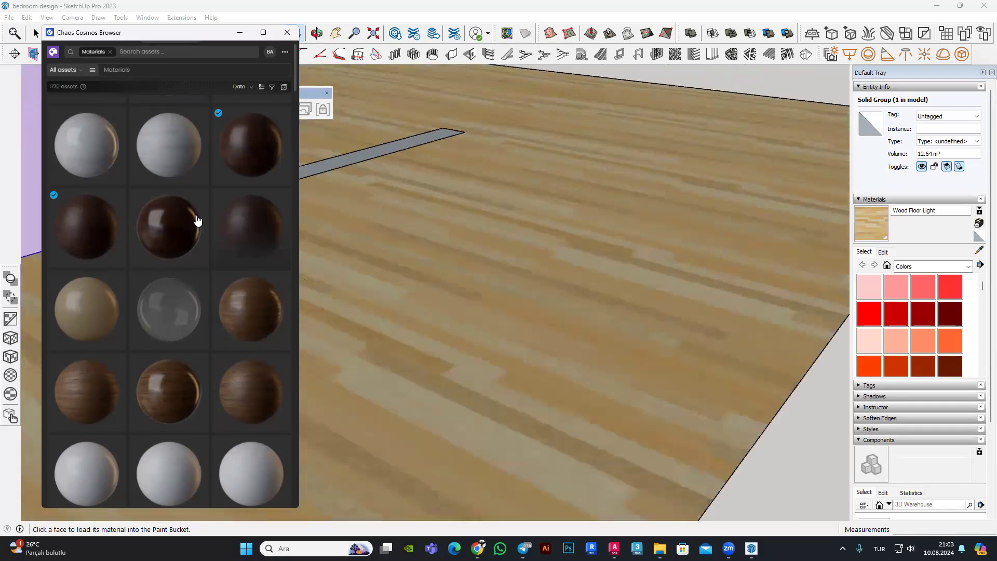
scroll(267, 306, down, 3)
scroll(267, 299, down, 5)
scroll(268, 297, down, 3)
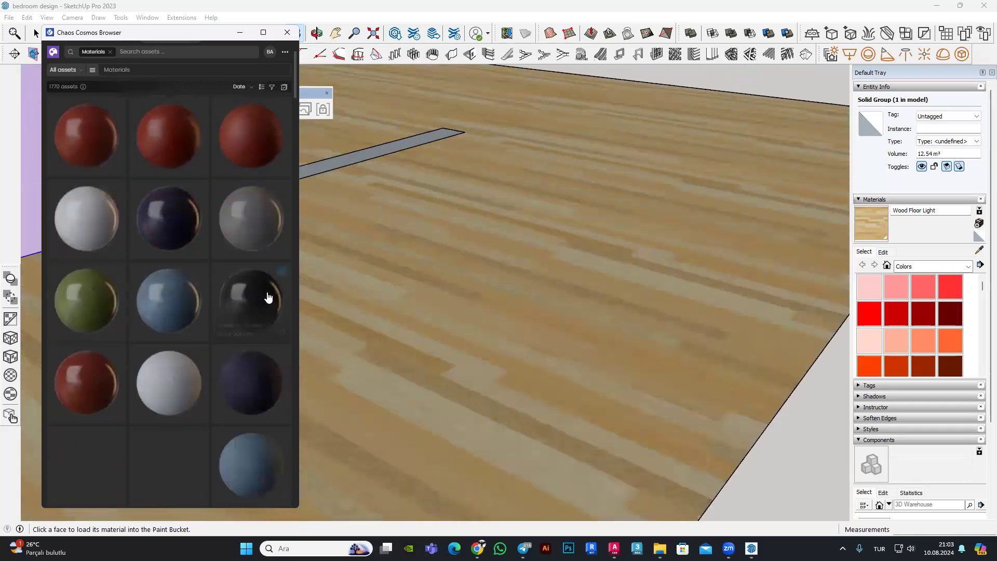
scroll(267, 296, down, 2)
scroll(268, 294, down, 3)
scroll(266, 294, down, 3)
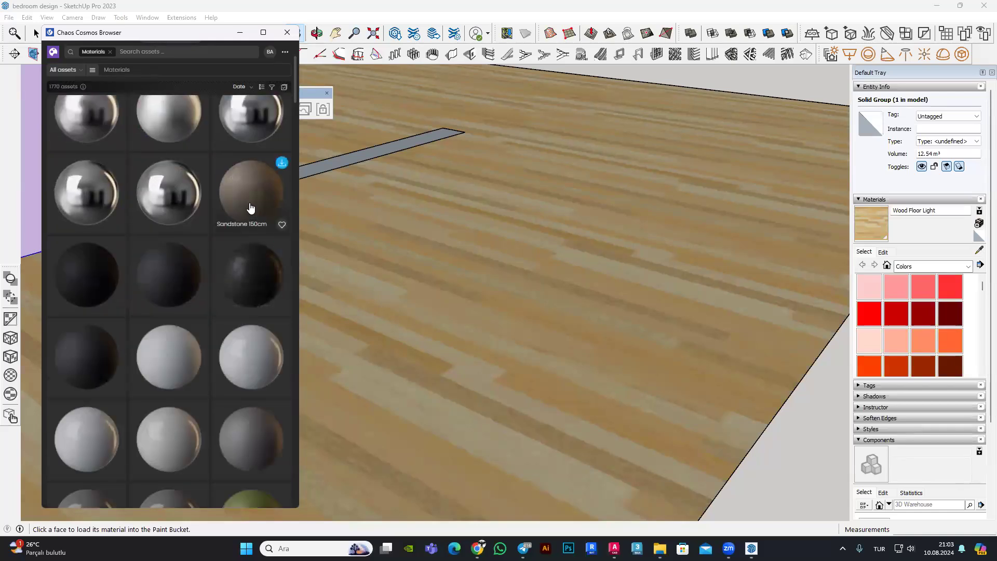
scroll(250, 208, up, 4)
scroll(250, 207, up, 4)
scroll(248, 201, up, 4)
scroll(234, 201, up, 2)
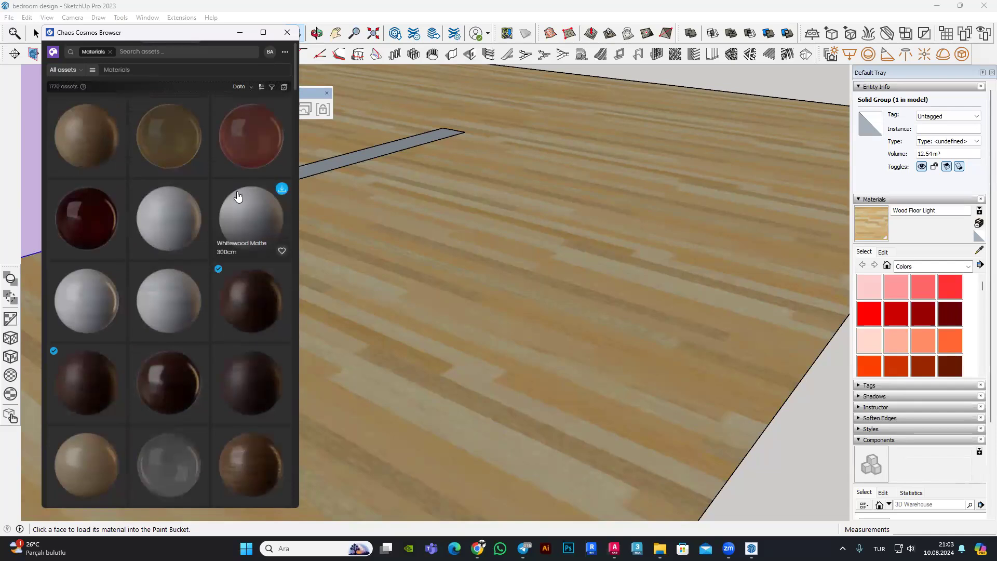
click(96, 71)
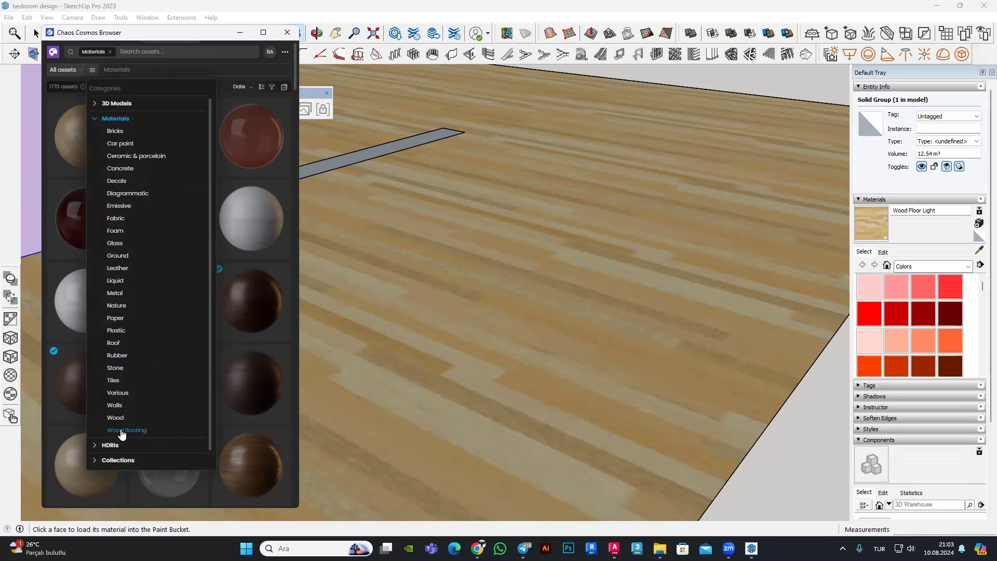
click(124, 435)
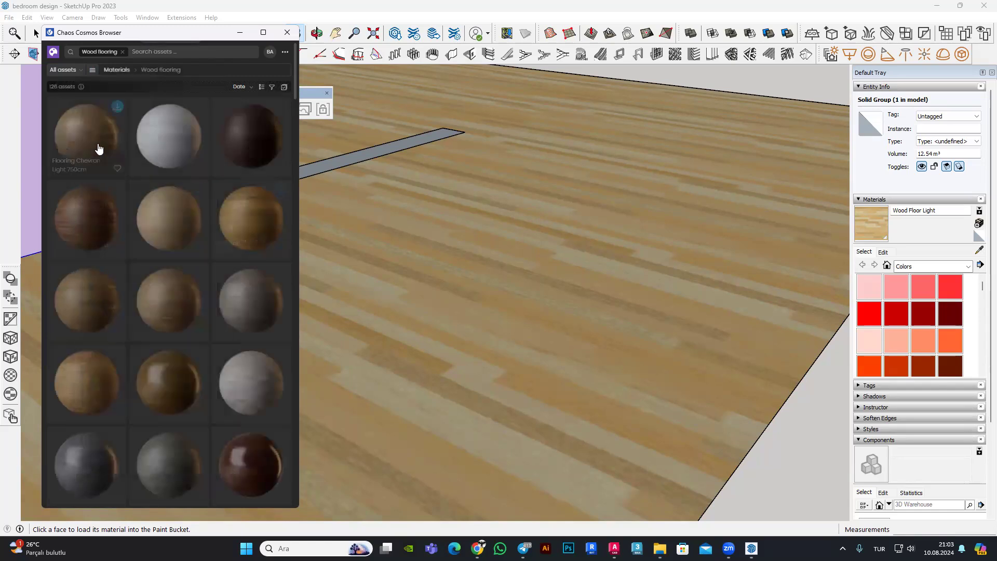
View the Flooring Chevron Light 750cm asset page (110.28 MB), then reopen the category list
click(91, 138)
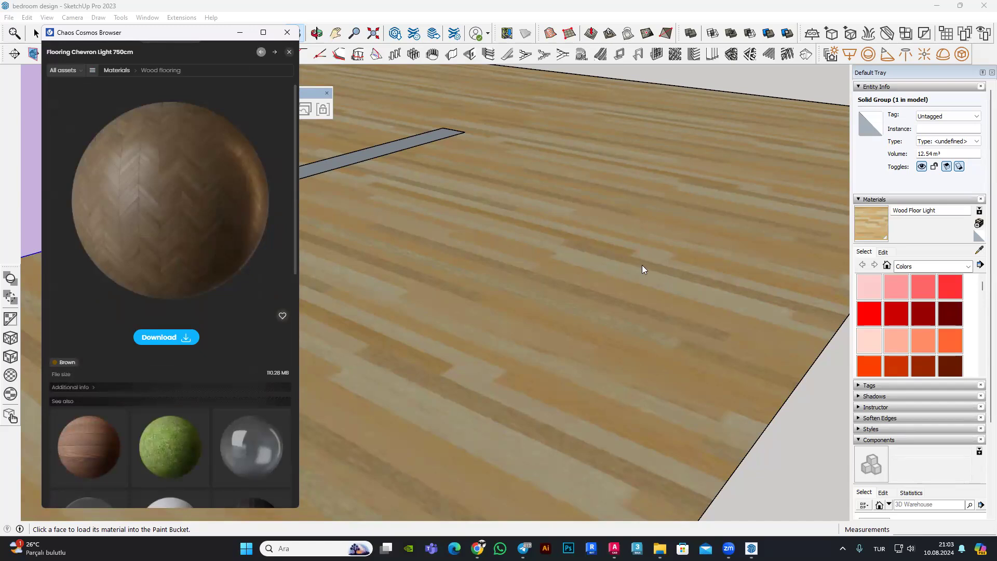
scroll(208, 156, down, 4)
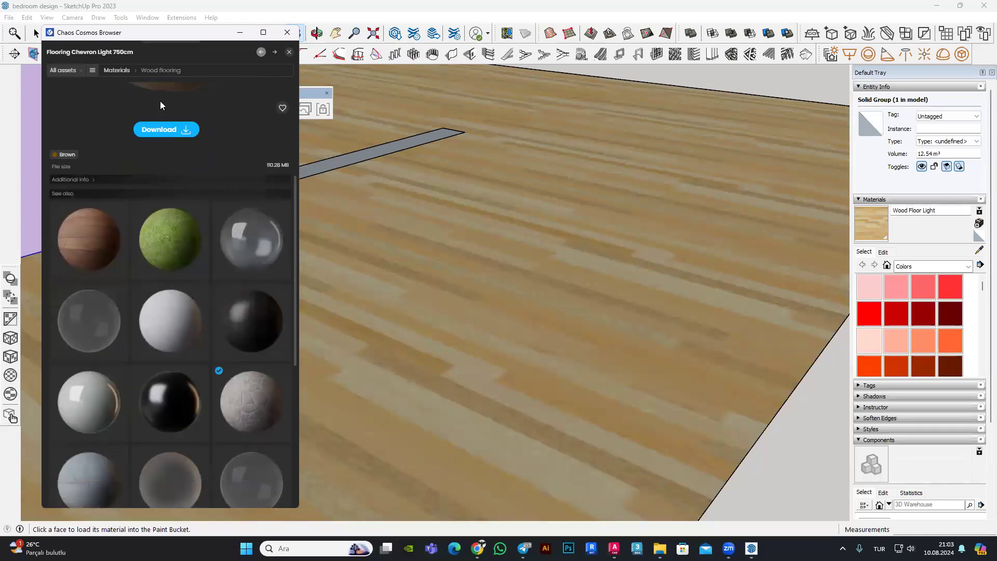
scroll(160, 101, up, 3)
click(92, 72)
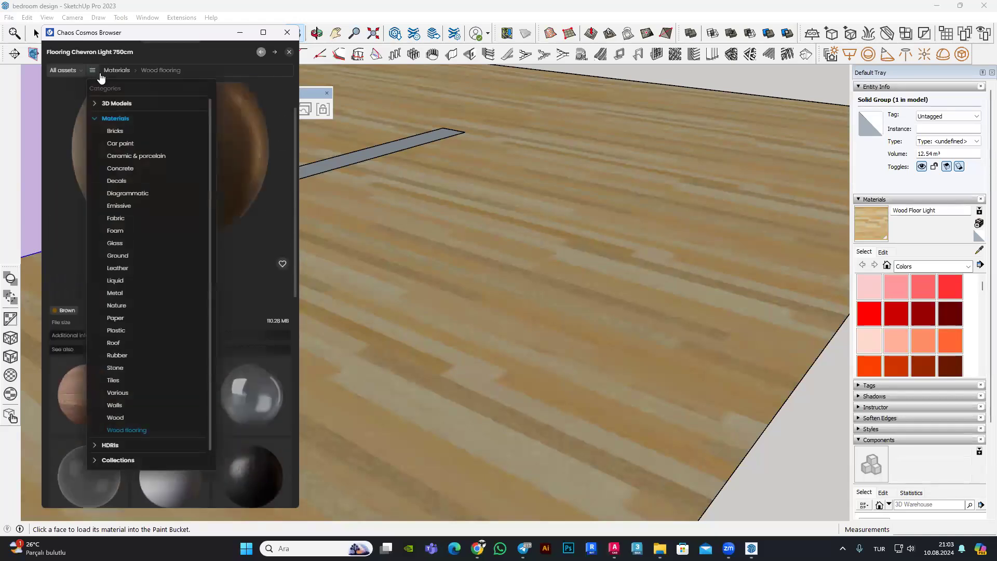
Filter Chaos Cosmos to 3D Models > Furniture and scroll the 590 results to the sofas
click(108, 105)
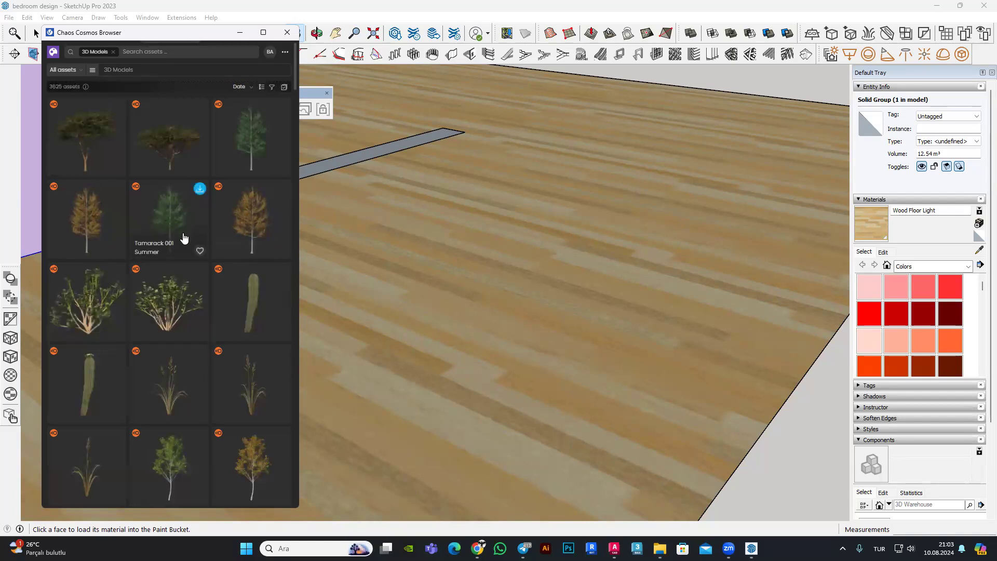
click(92, 70)
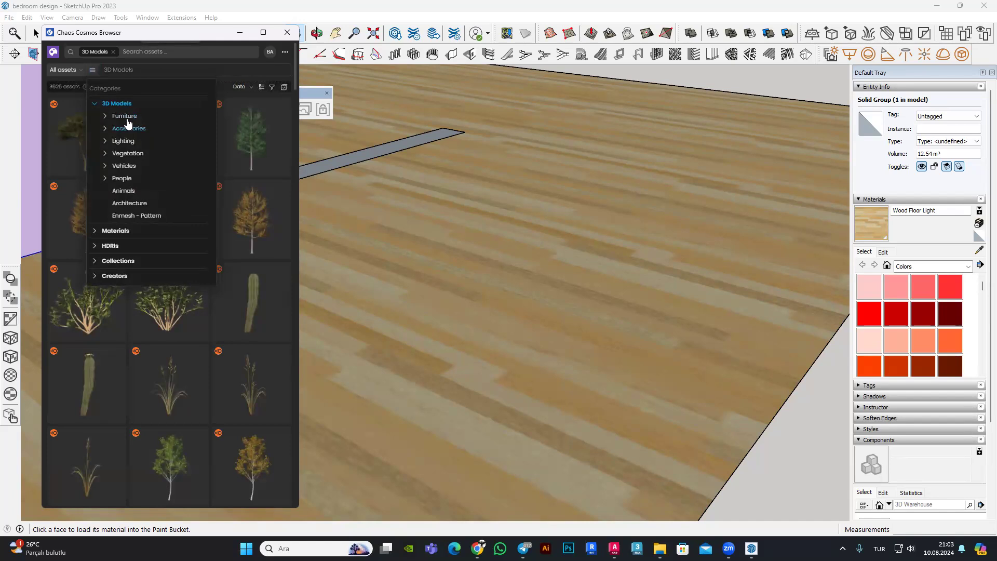
click(126, 116)
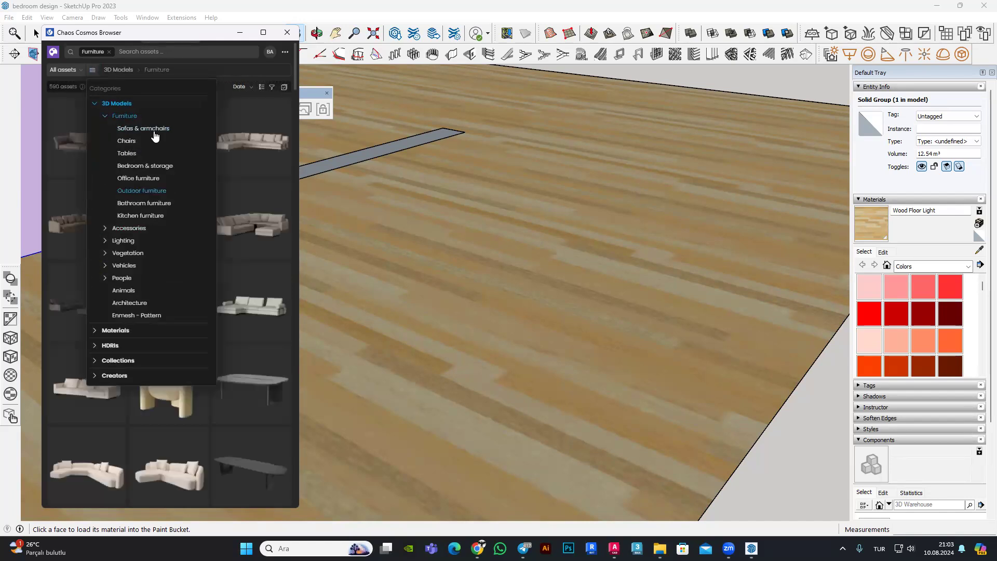
scroll(239, 179, down, 3)
scroll(242, 208, down, 3)
scroll(241, 223, up, 3)
scroll(246, 256, down, 5)
scroll(246, 256, down, 8)
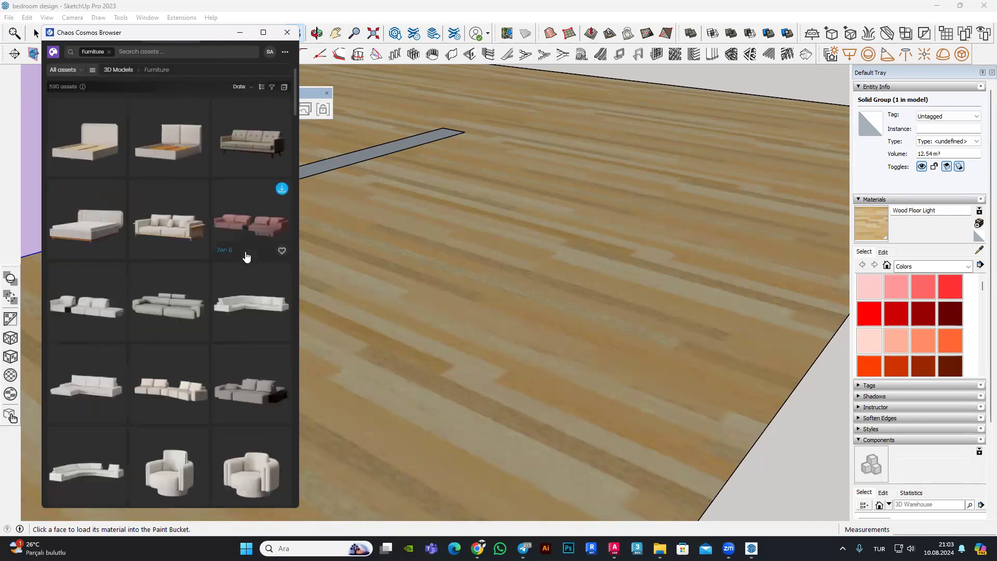
scroll(213, 244, up, 6)
scroll(211, 242, up, 2)
scroll(211, 242, up, 7)
scroll(211, 242, down, 5)
scroll(211, 242, down, 3)
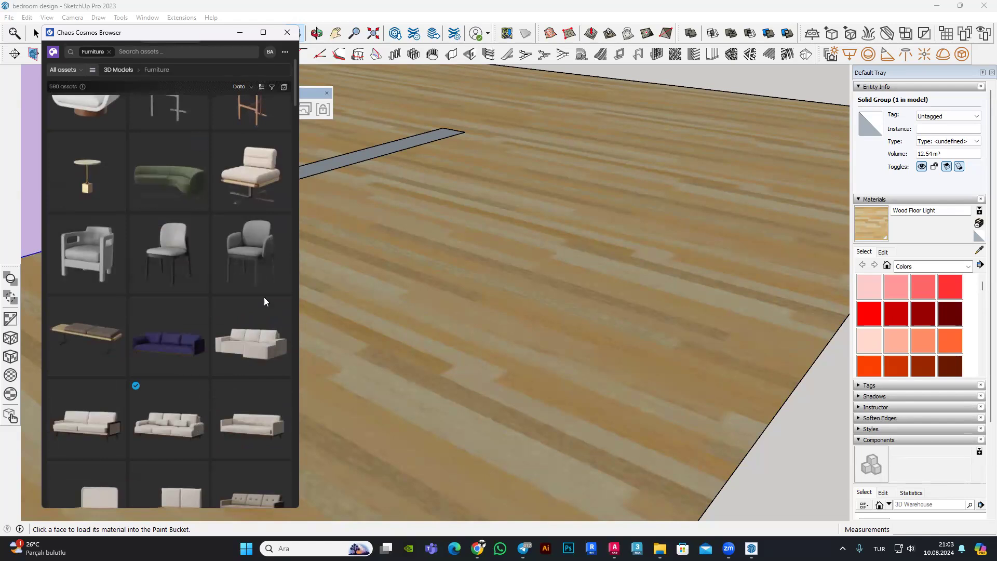
scroll(263, 298, down, 4)
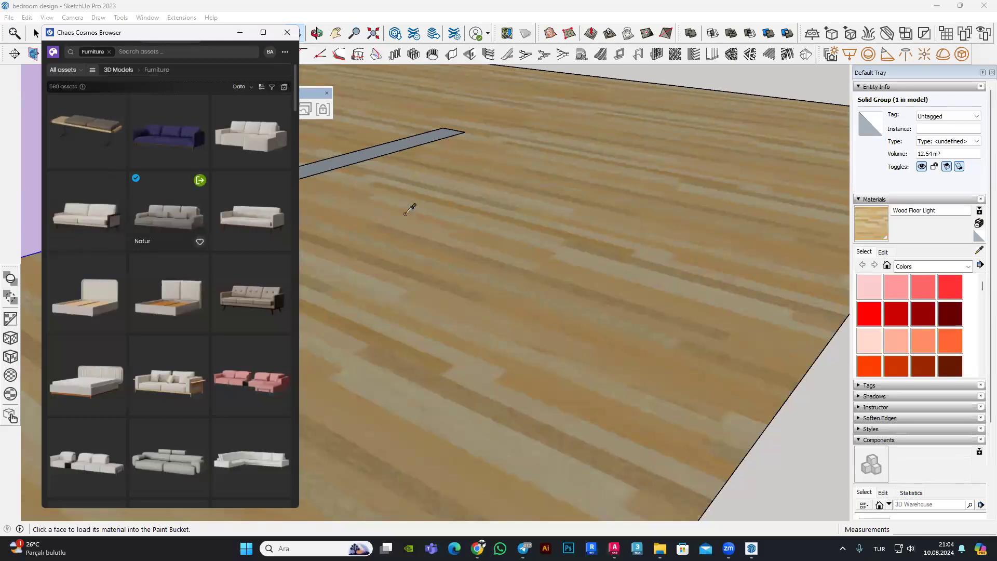
mouse_move(201, 182)
scroll(488, 278, down, 3)
scroll(597, 312, down, 3)
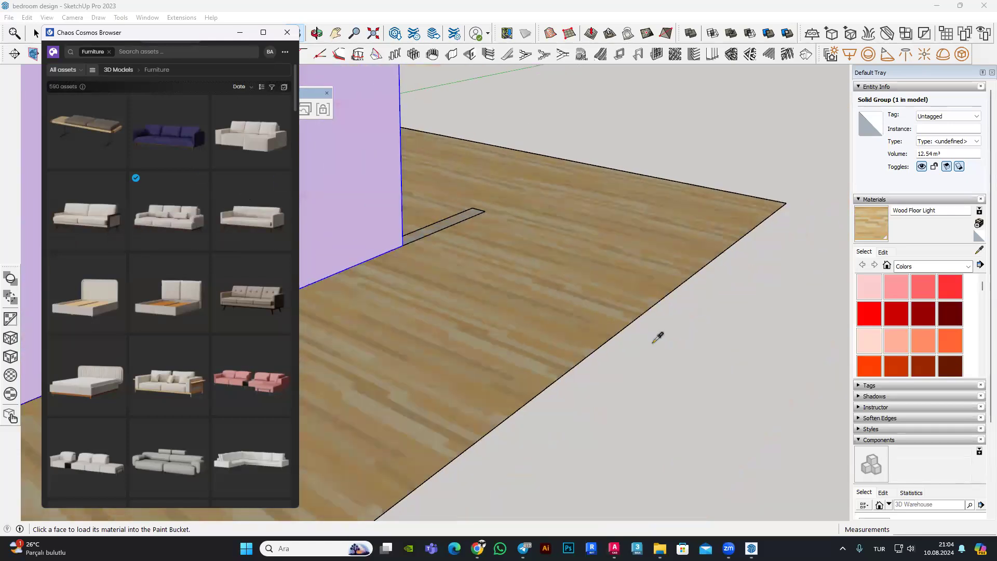
scroll(675, 337, down, 3)
scroll(694, 336, down, 2)
scroll(694, 338, down, 2)
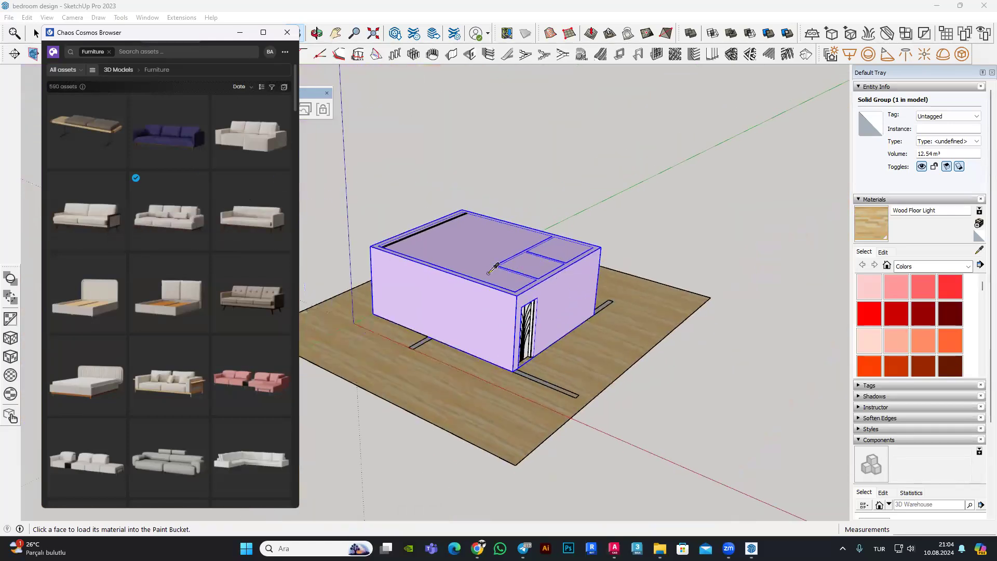
scroll(491, 270, down, 1)
scroll(138, 223, up, 1)
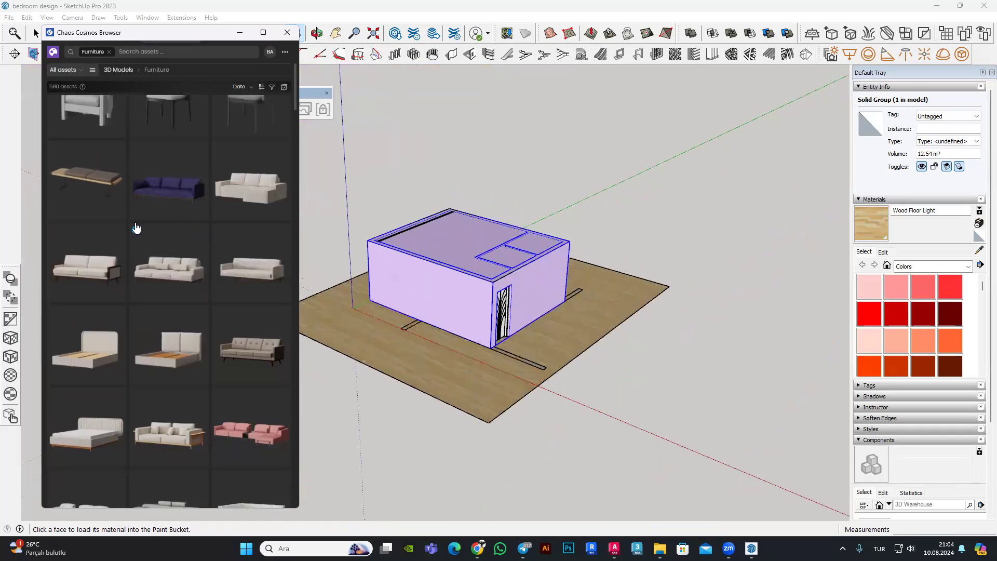
Import the Natur sofa from Cosmos and drop it into the model
click(254, 254)
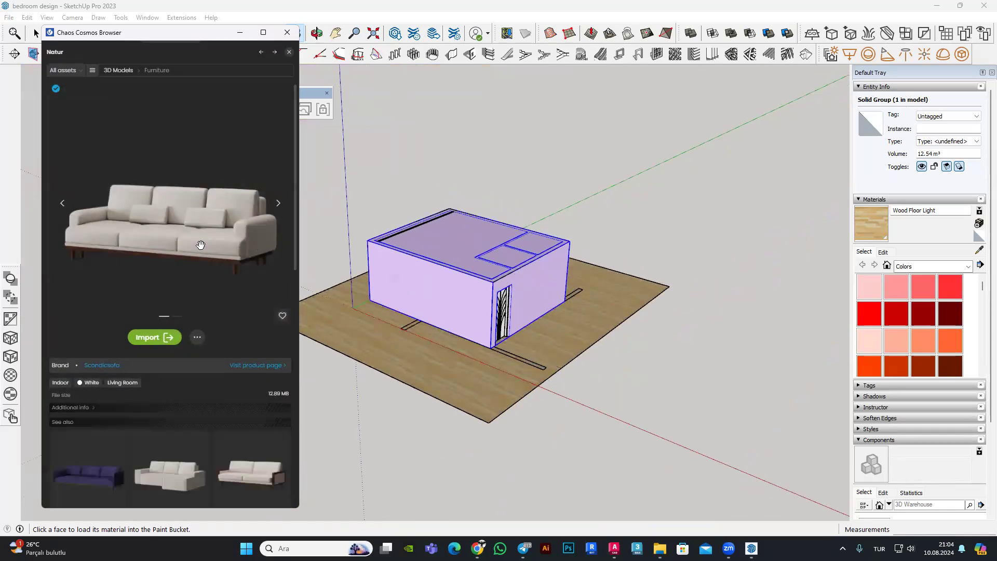
click(156, 338)
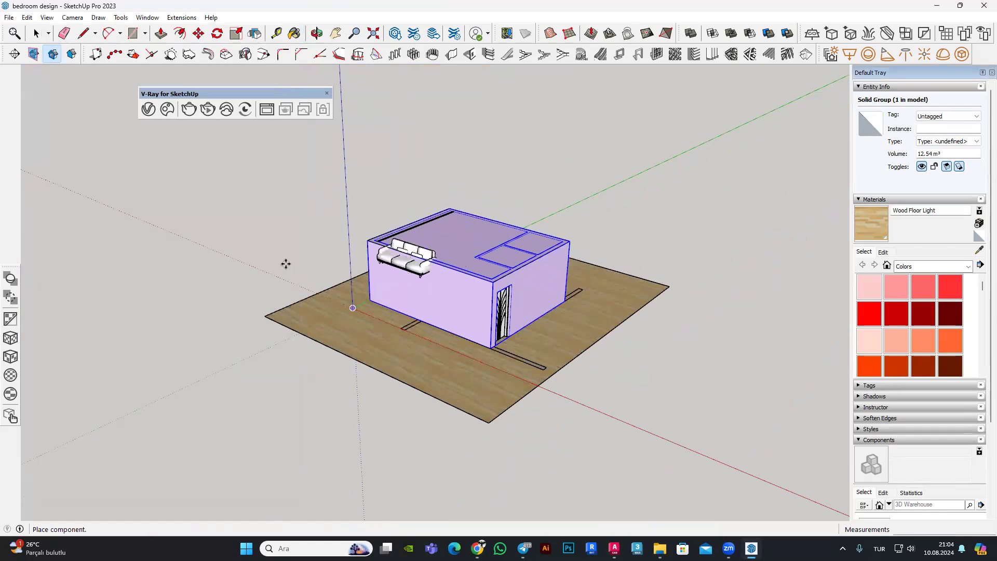
scroll(265, 262, up, 3)
scroll(254, 257, up, 3)
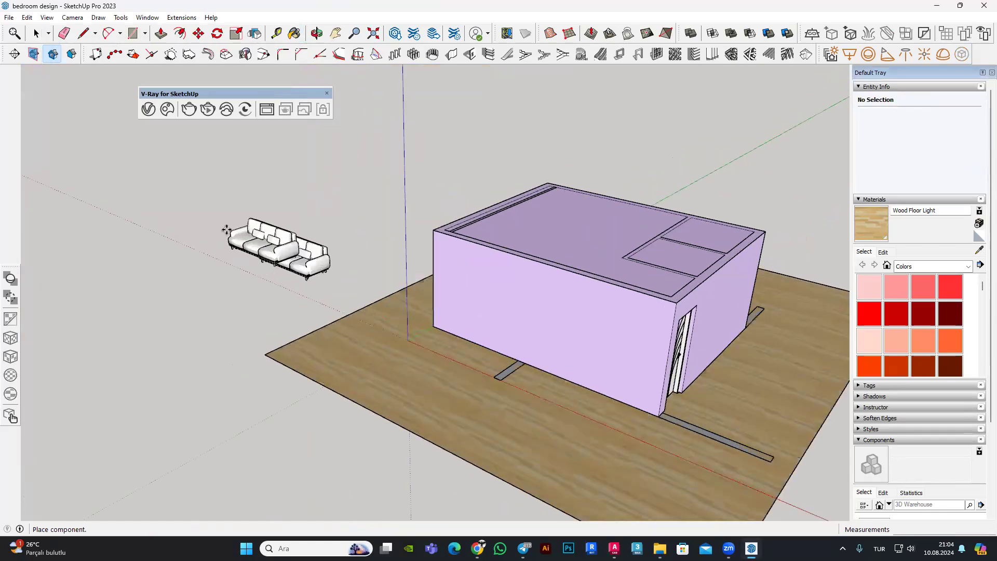
right_click(236, 243)
click(321, 262)
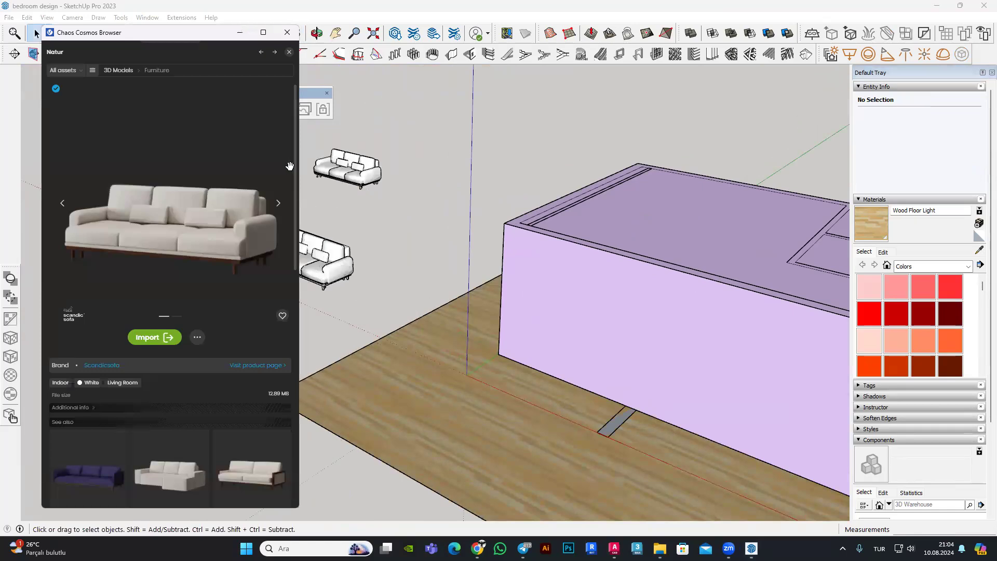
Minimize the Cosmos library and delete the extra upper sofa copy
click(239, 35)
scroll(322, 202, up, 2)
click(350, 171)
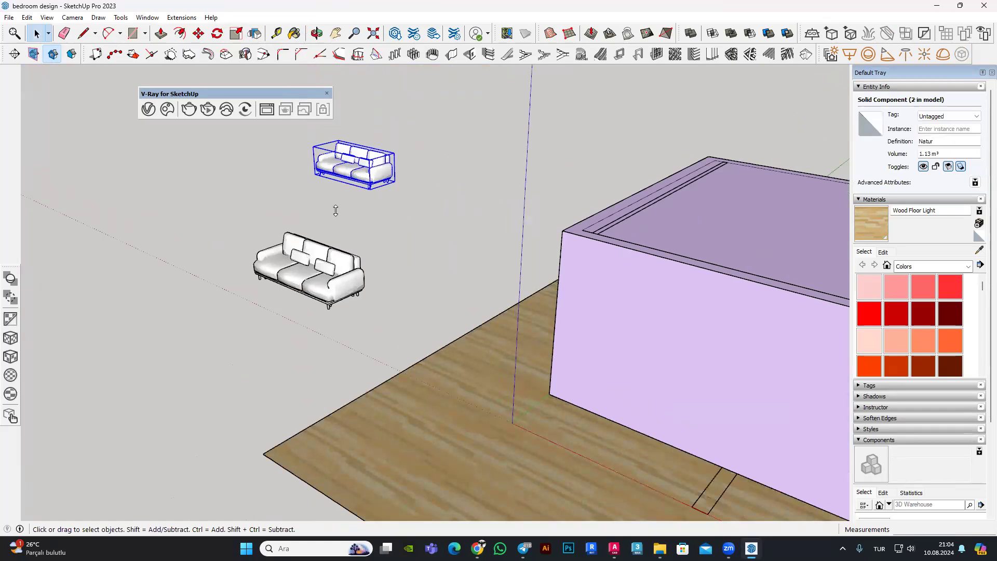
key(Delete)
scroll(291, 233, up, 3)
scroll(244, 244, up, 3)
scroll(227, 251, down, 2)
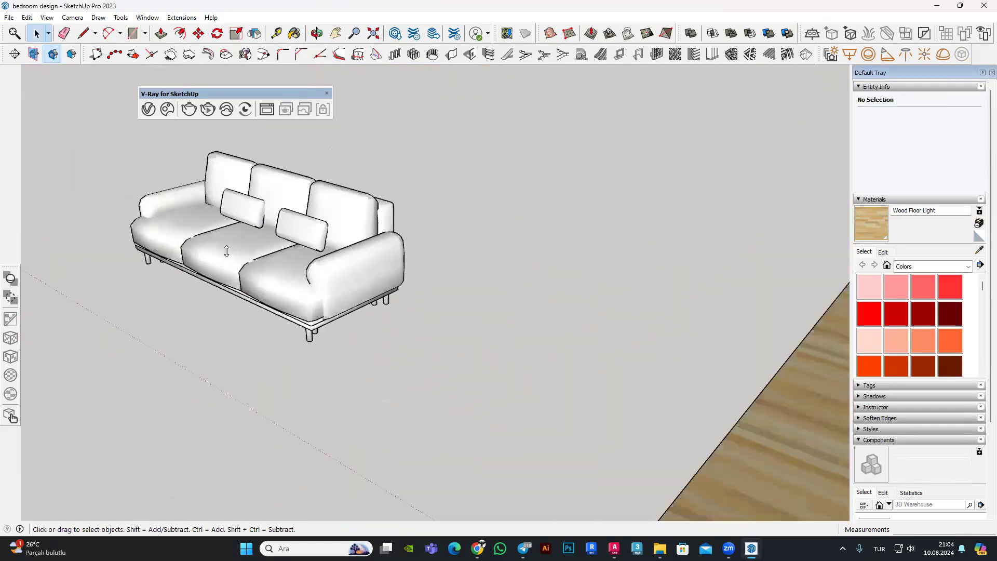
Move the Natur sofa onto the wood floor against the pink wall
click(226, 251)
mouse_move(231, 253)
middle_down()
mouse_move(424, 276)
mouse_move(256, 285)
mouse_move(276, 275)
middle_up()
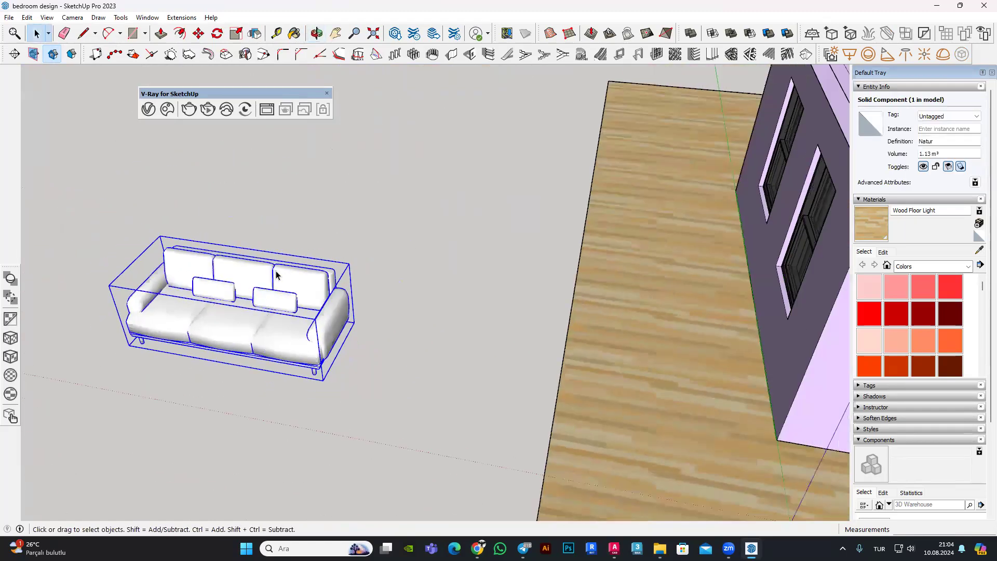
scroll(270, 218, down, 4)
scroll(267, 138, down, 2)
key(m)
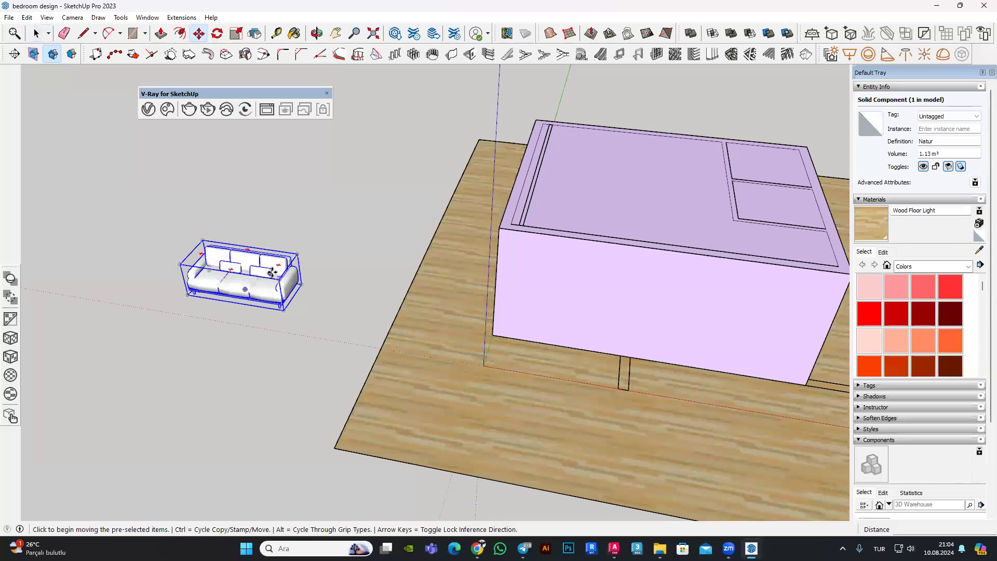
click(272, 273)
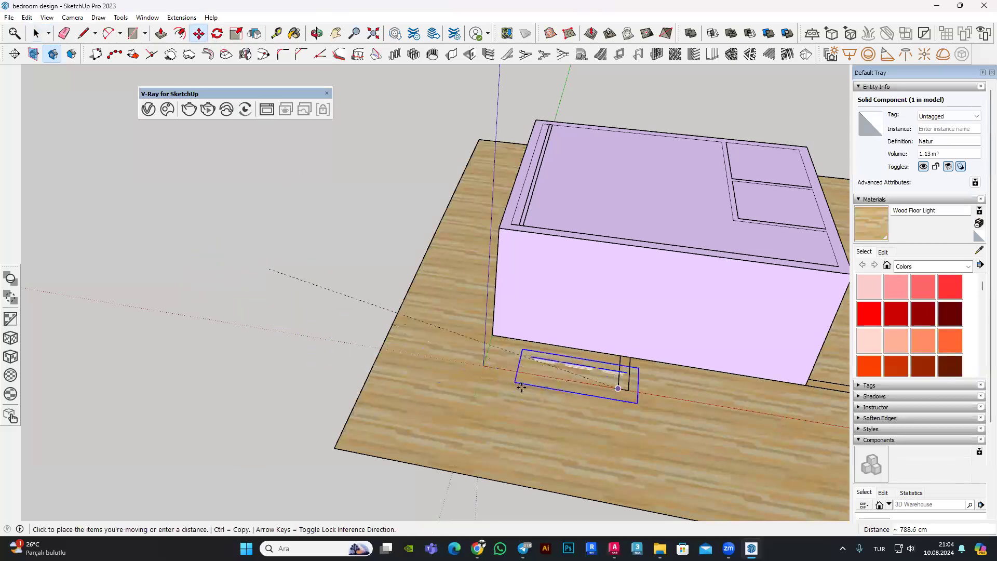
click(666, 492)
Orbit to view the placed sofa, then reopen and close the Cosmos Browser
middle_drag(528, 338, 551, 310)
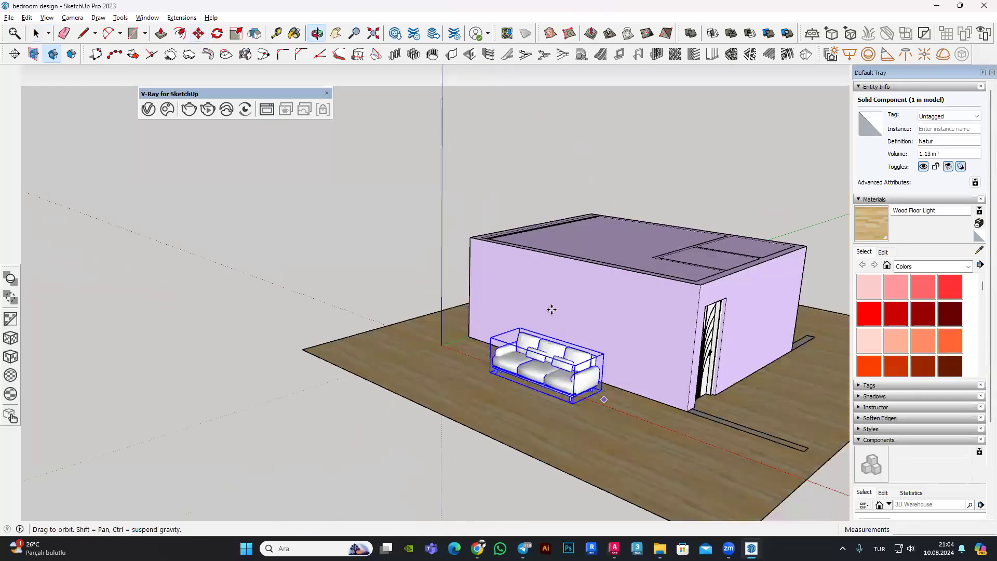
scroll(561, 327, up, 1)
scroll(571, 359, up, 1)
scroll(587, 384, up, 1)
scroll(602, 416, up, 1)
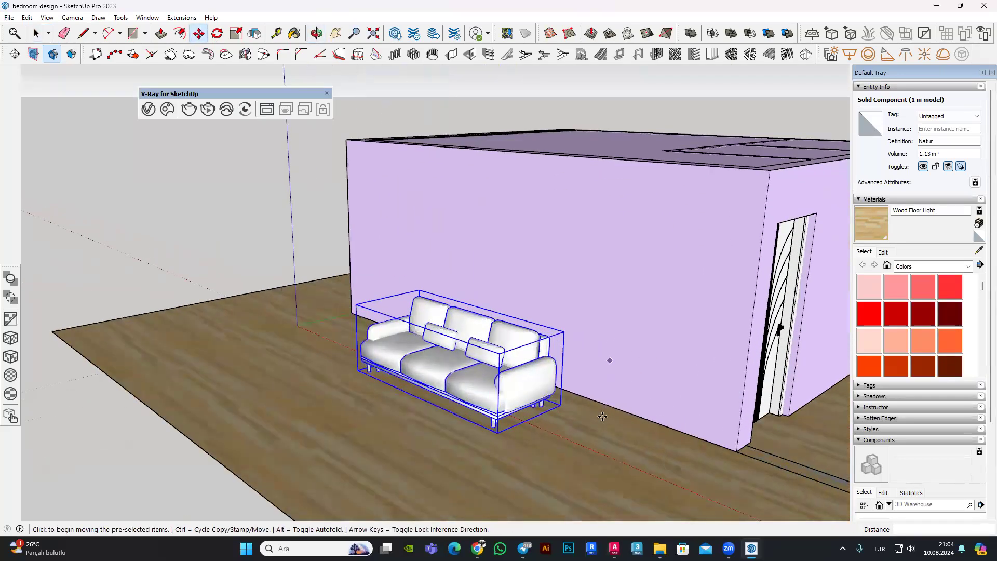
scroll(602, 416, up, 1)
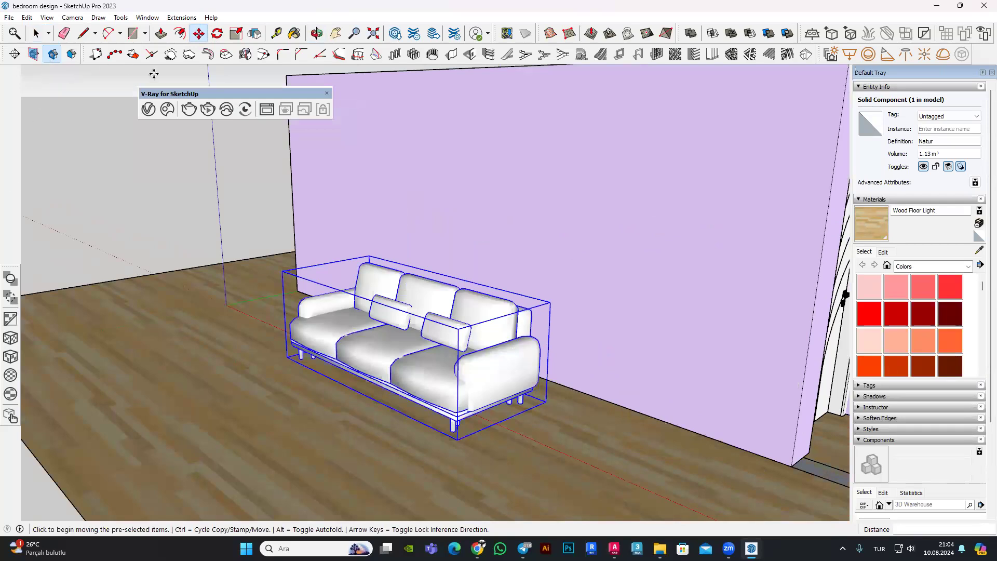
click(167, 109)
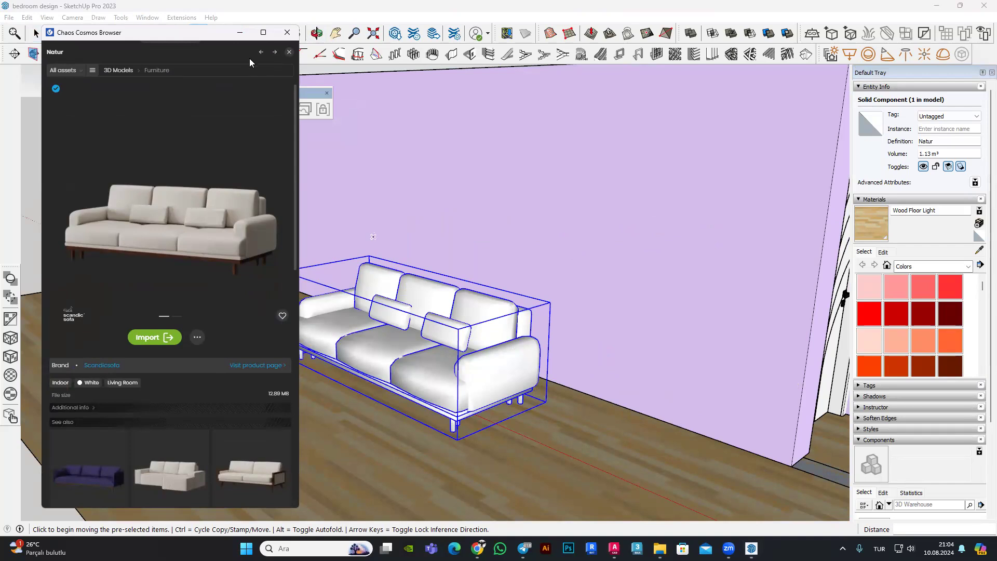
click(239, 33)
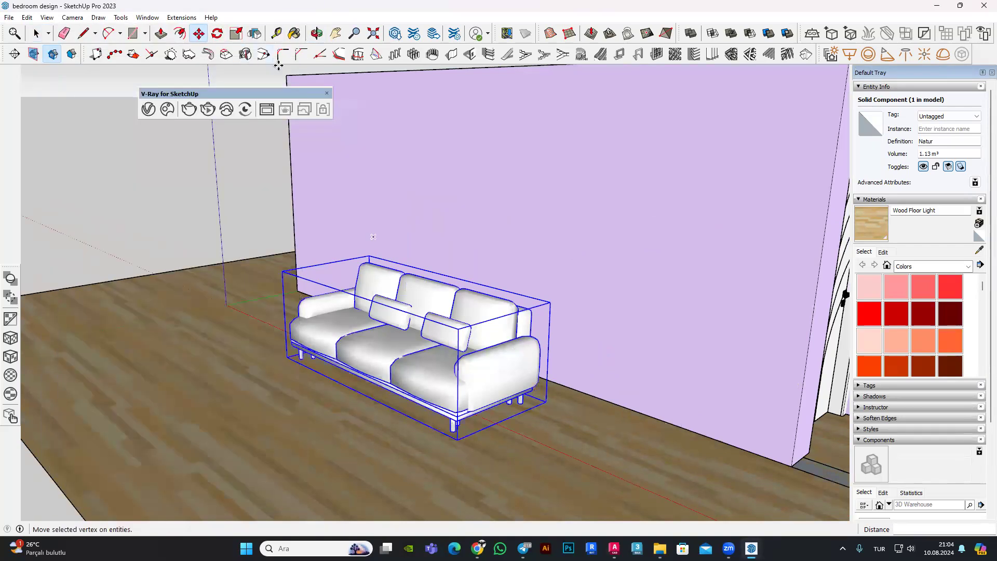
click(190, 109)
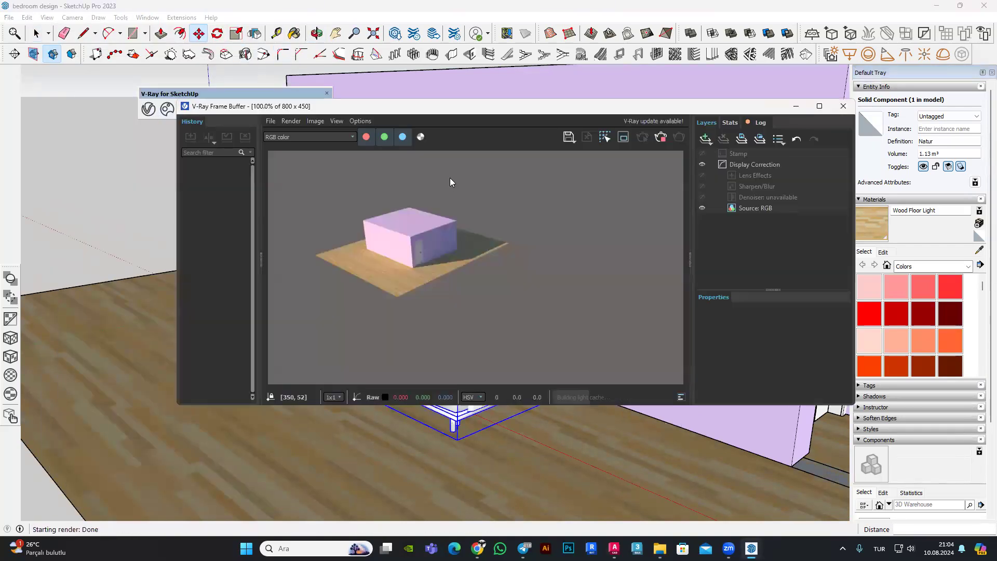
scroll(482, 296, up, 2)
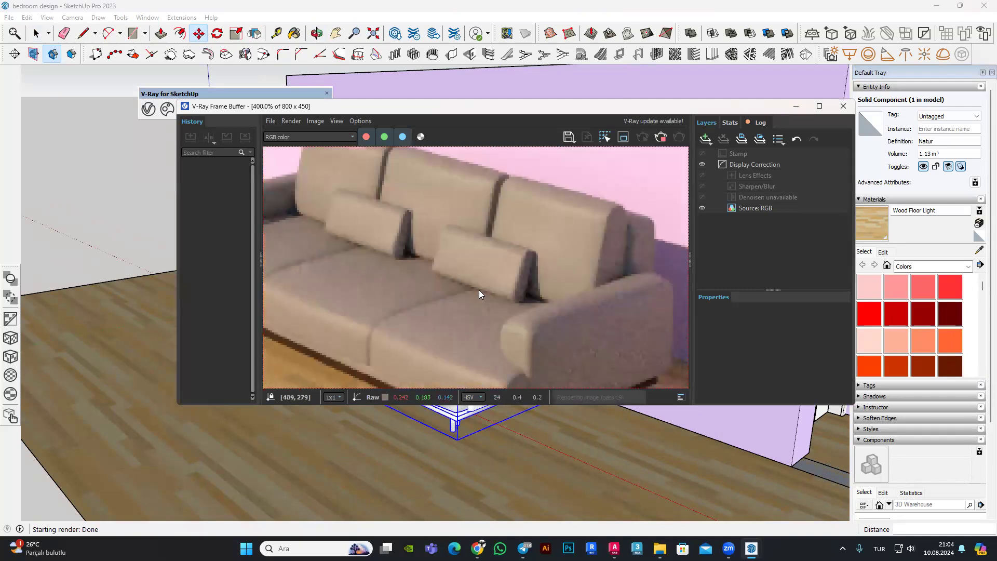
scroll(477, 253, down, 1)
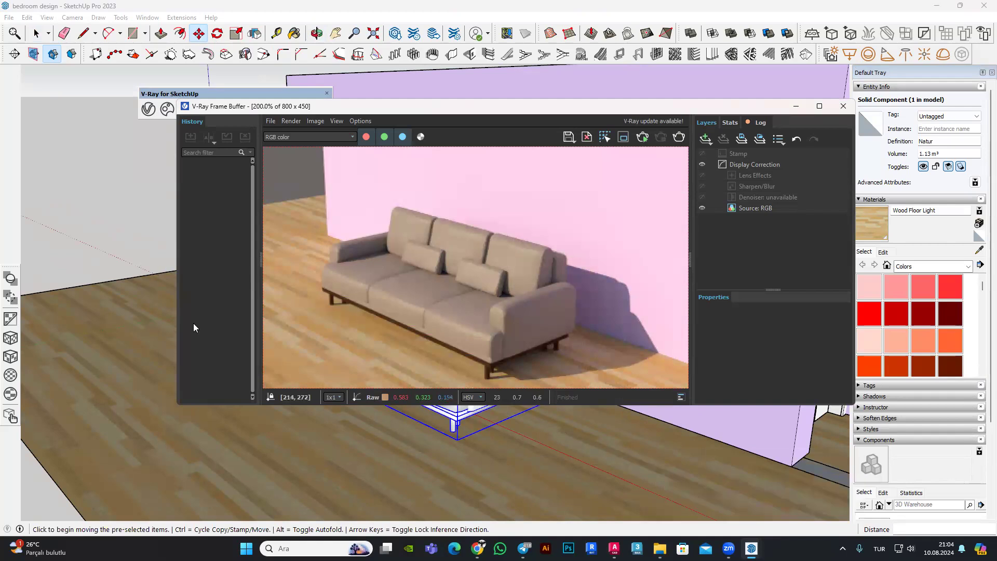
scroll(472, 311, up, 1)
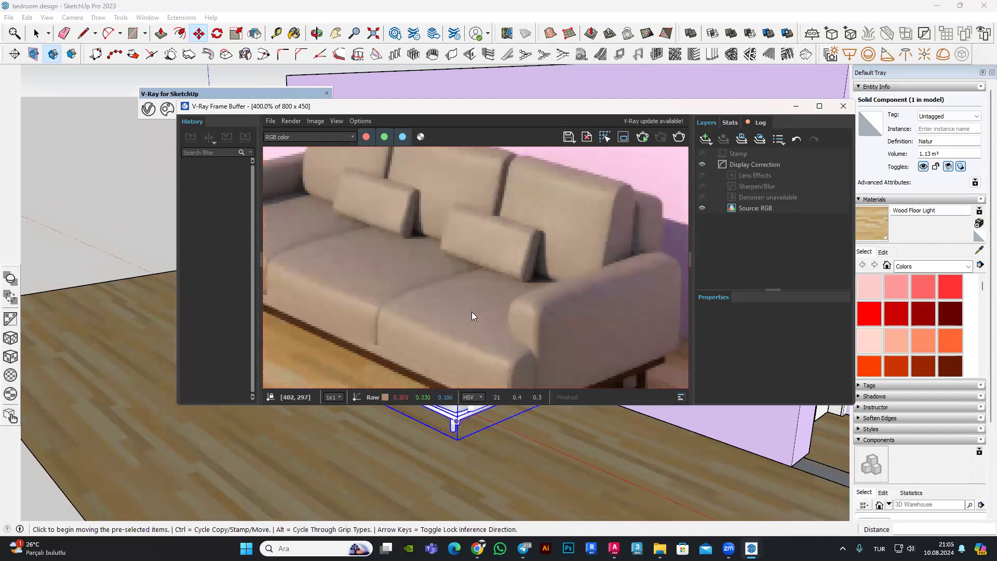
scroll(474, 310, down, 1)
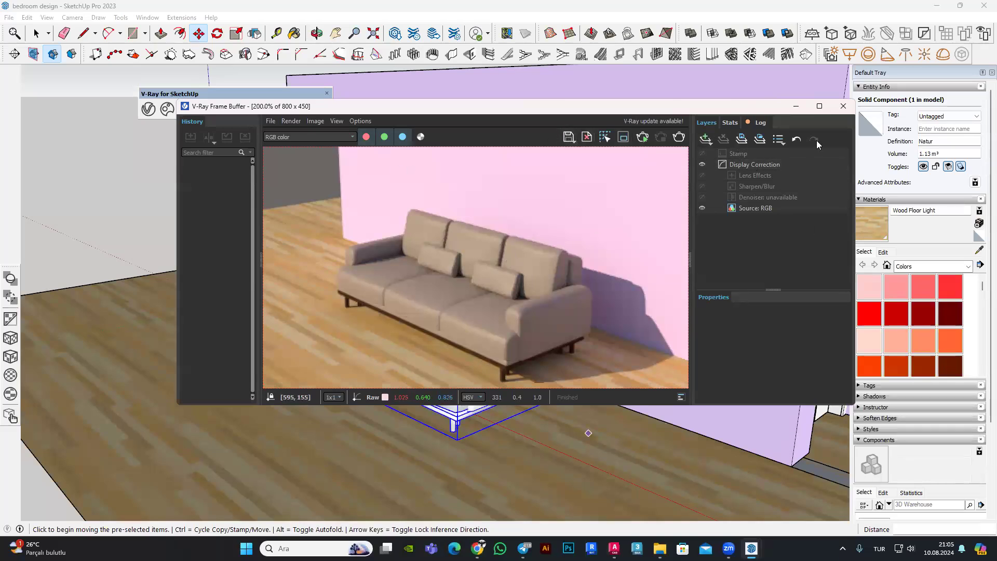
click(842, 110)
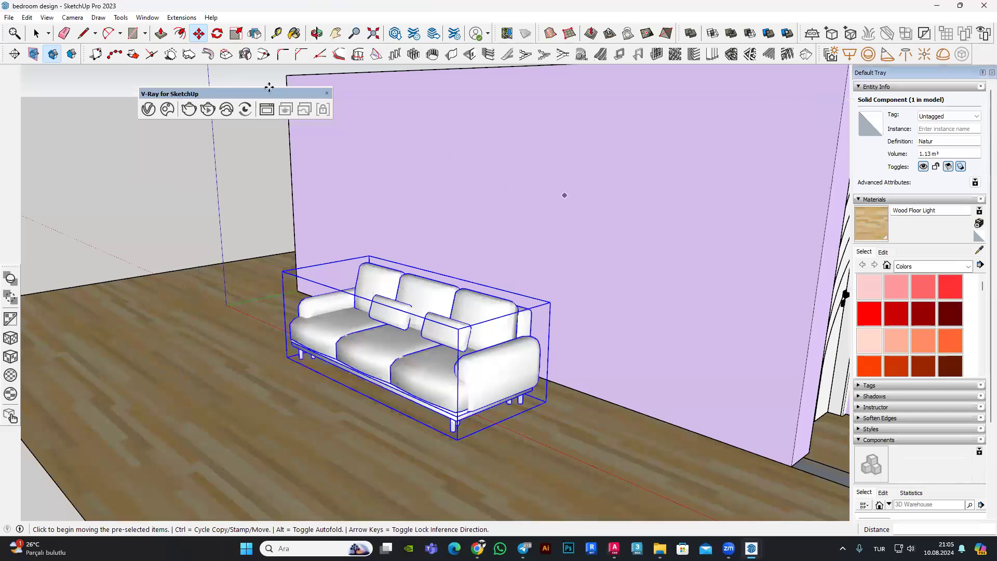
Delete the Natur sofa, then bring up the V-Ray Asset Editor
key(Delete)
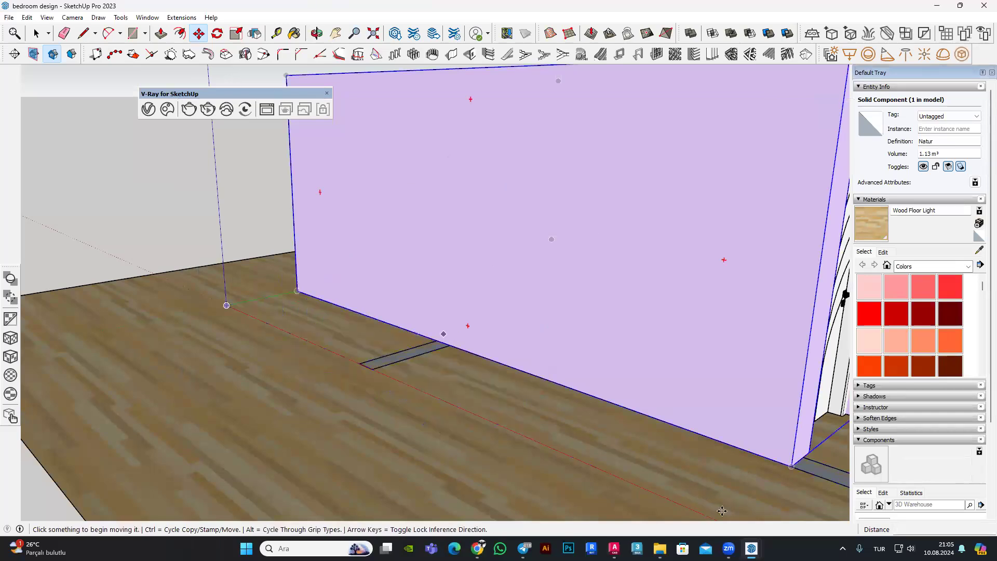
click(151, 108)
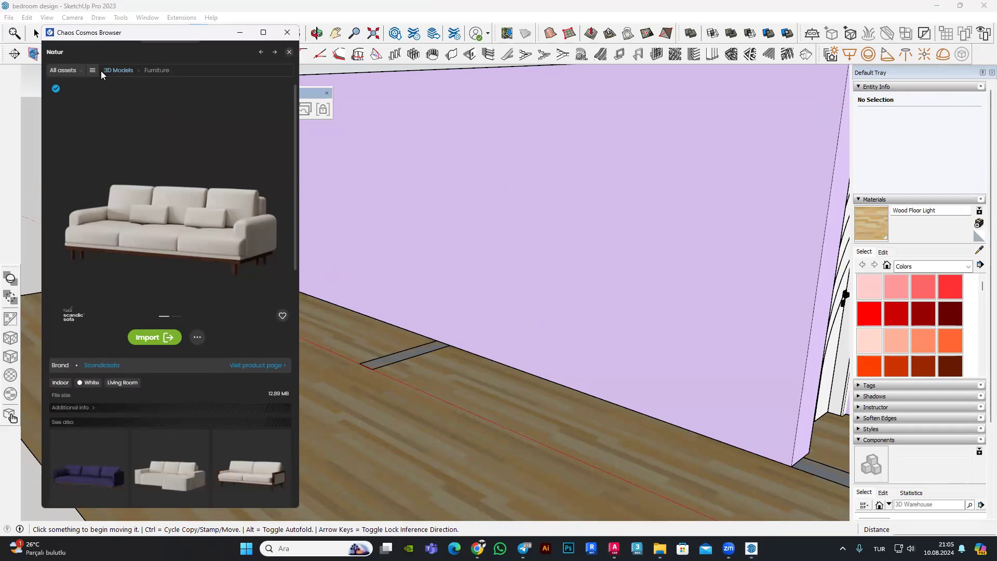
scroll(350, 199, down, 5)
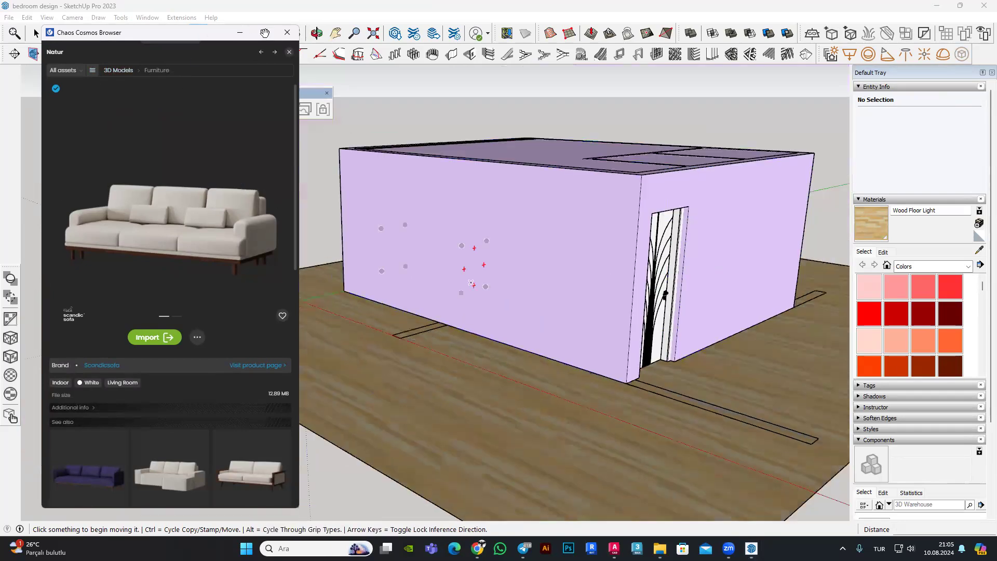
click(287, 32)
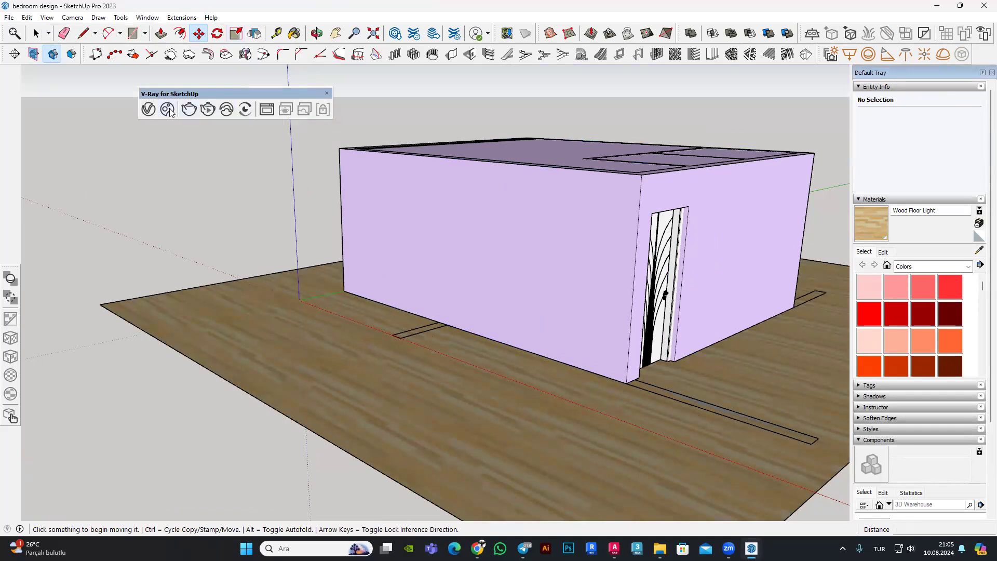
click(148, 109)
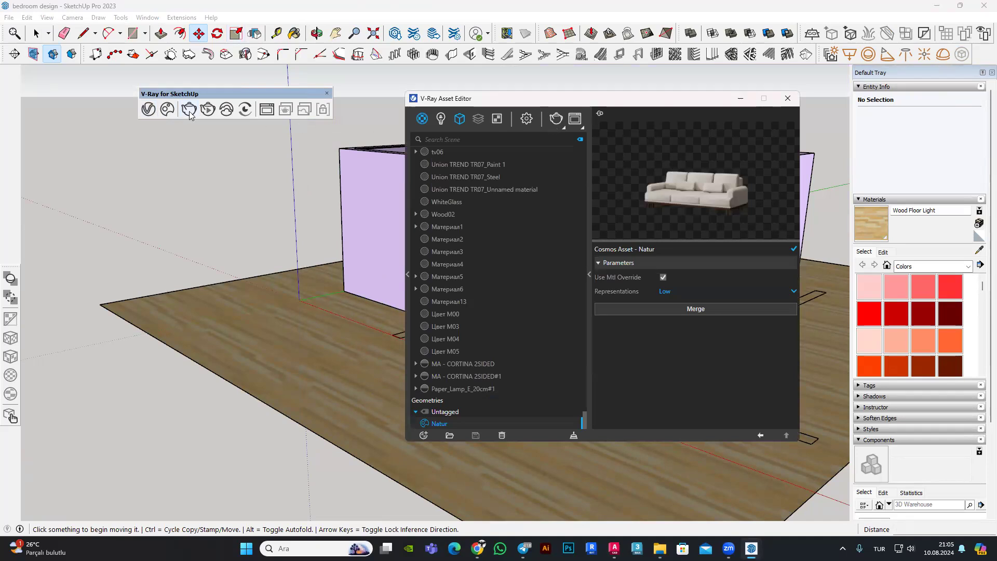
Close the V-Ray Asset Editor and switch to the Select tool
click(787, 98)
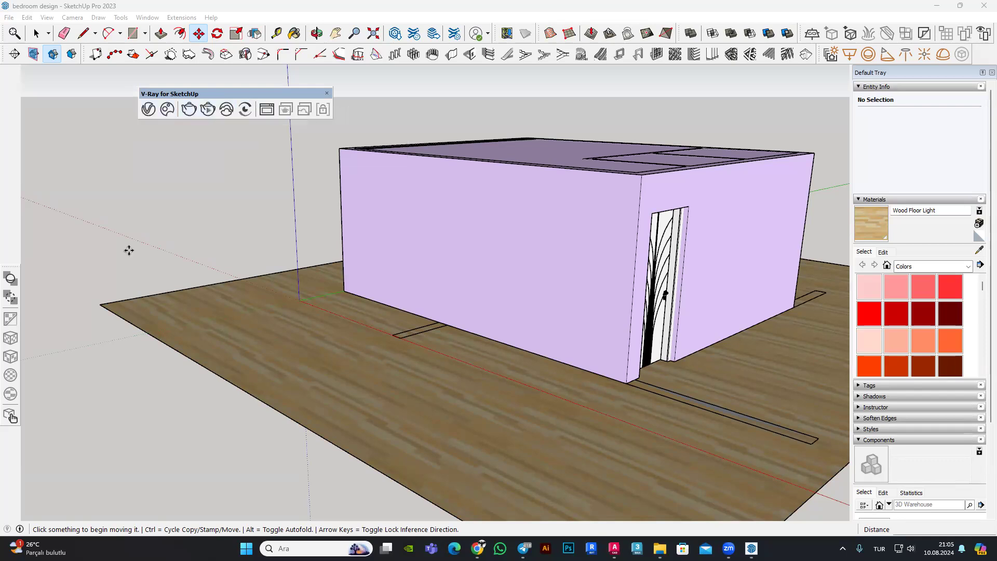
click(36, 33)
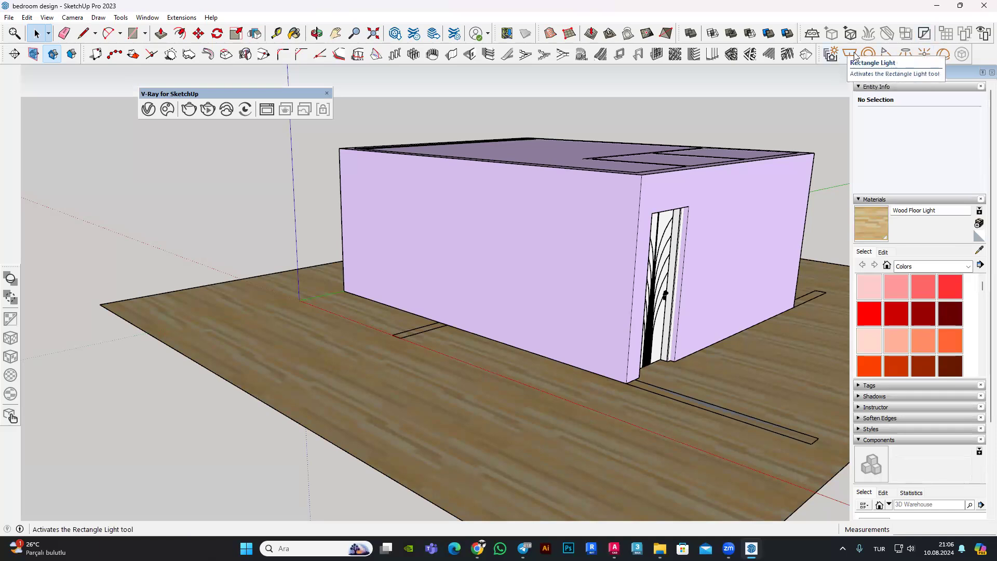
Float the V-Ray Lights toolbar and show the Asset Editor's Lights list
drag(819, 55, 124, 196)
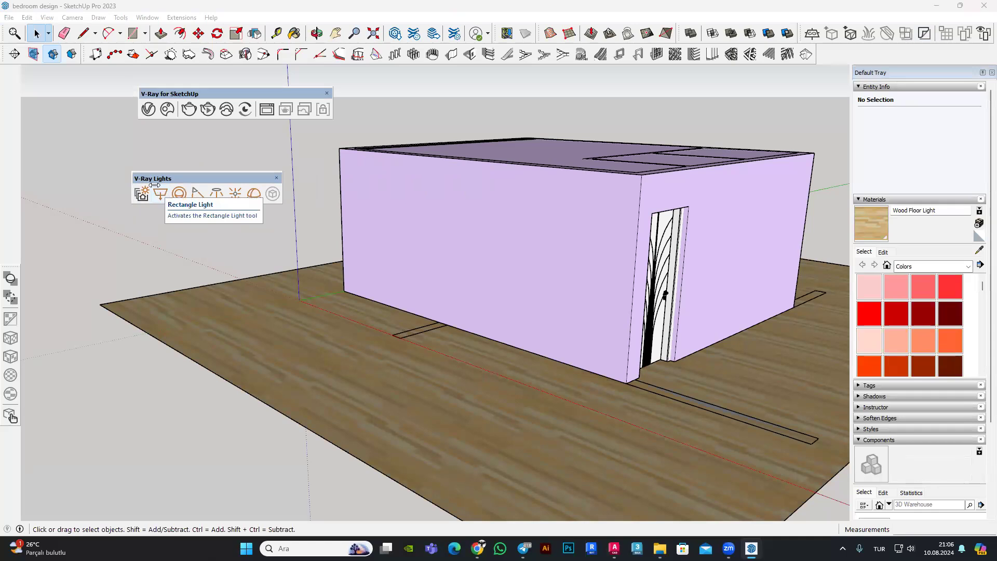
click(168, 109)
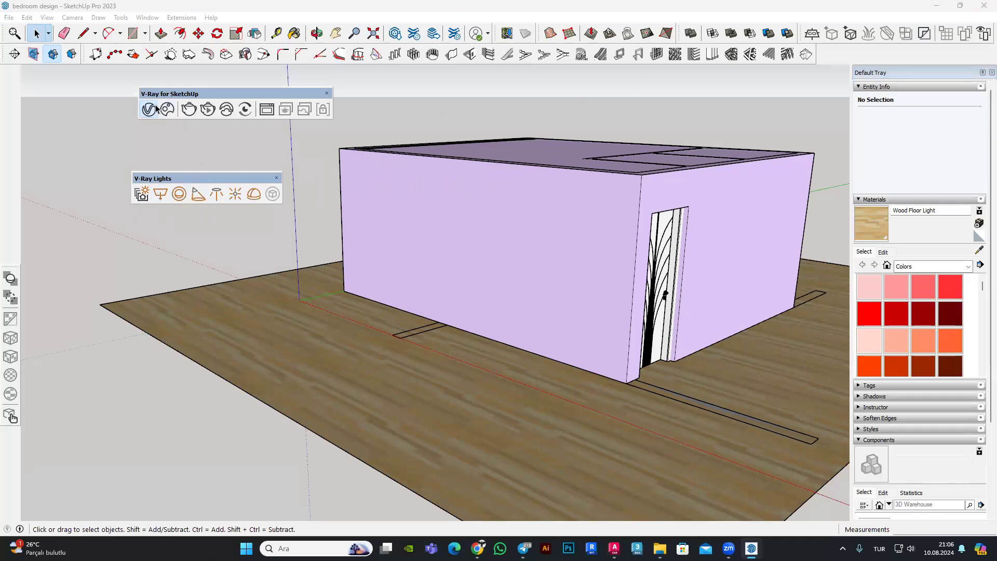
click(440, 119)
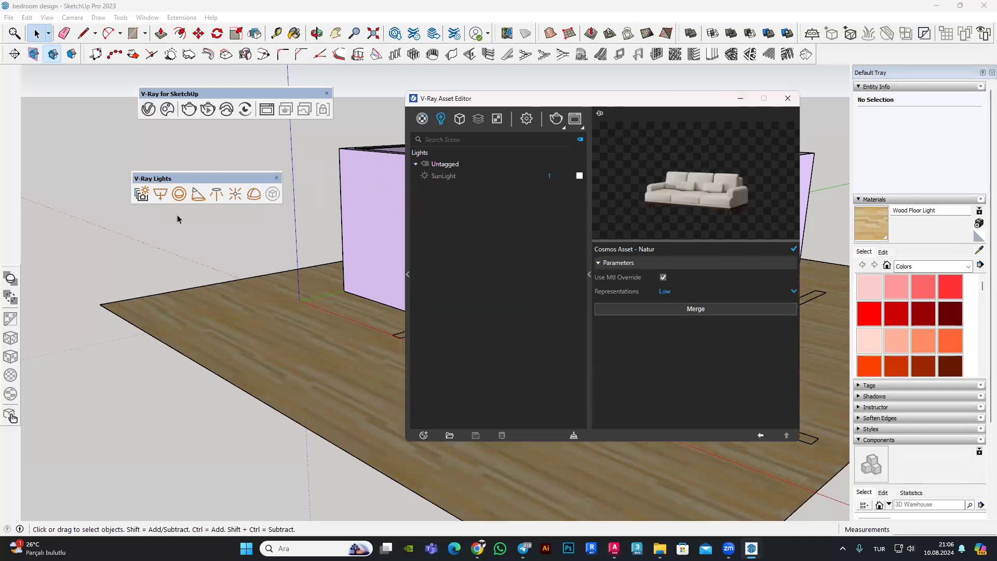
Draw a V-Ray Rectangle Light on the floor and display its intensity-30 settings
click(161, 195)
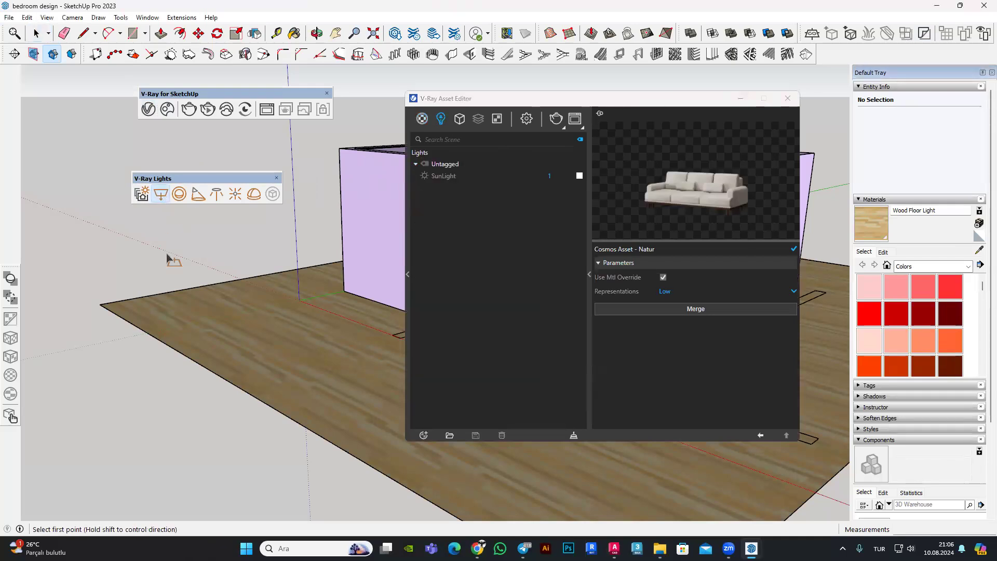
click(94, 428)
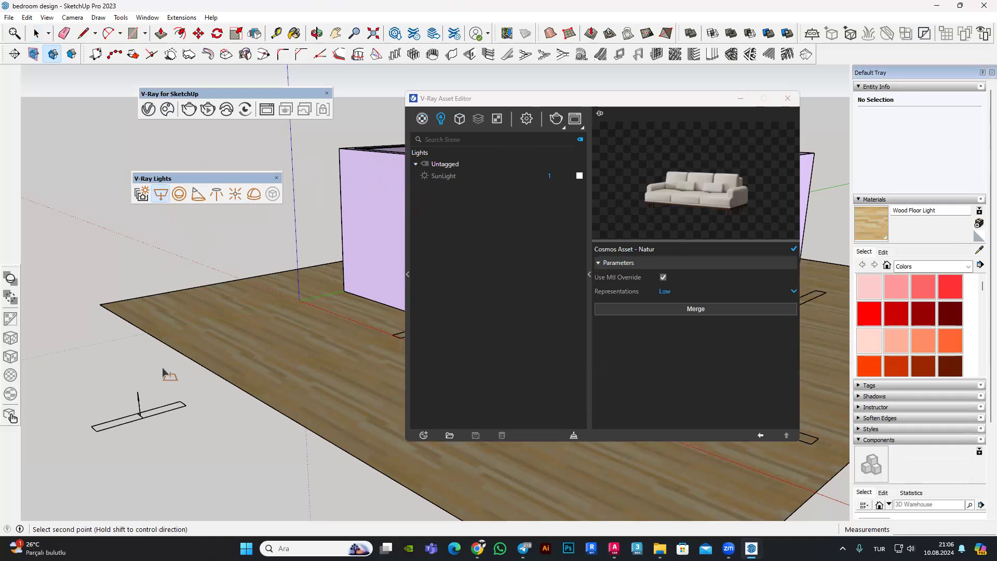
click(125, 367)
right_click(133, 260)
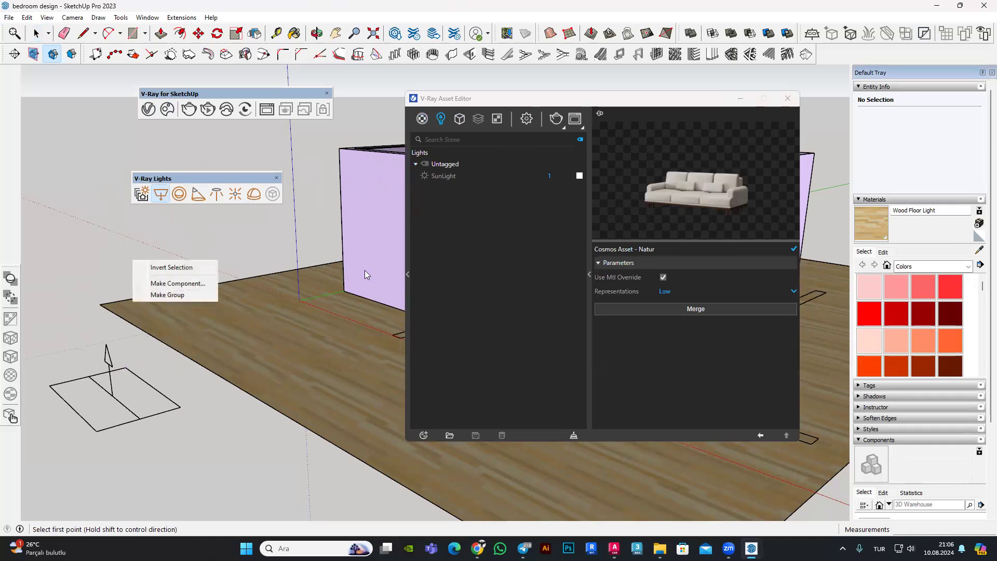
click(665, 353)
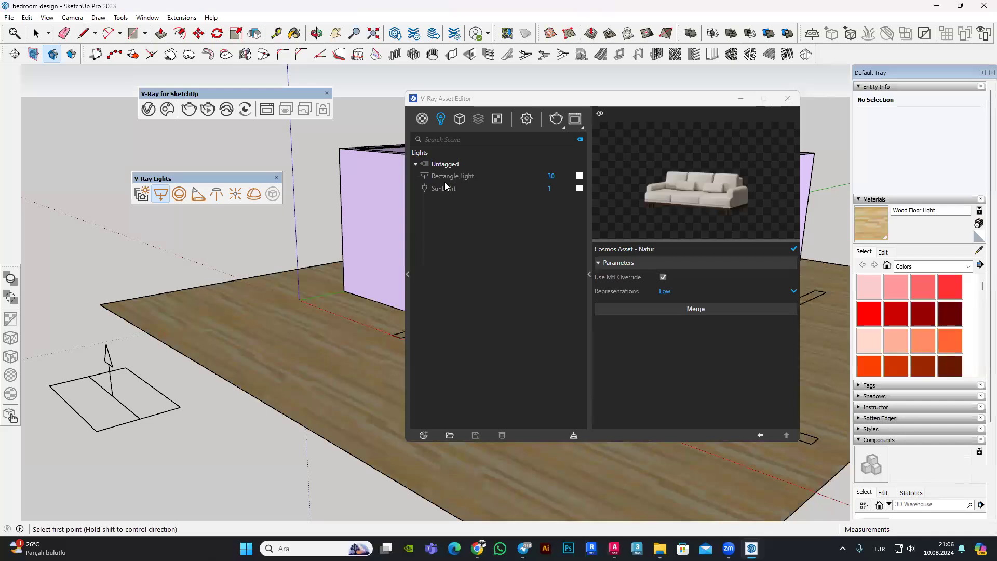
click(457, 176)
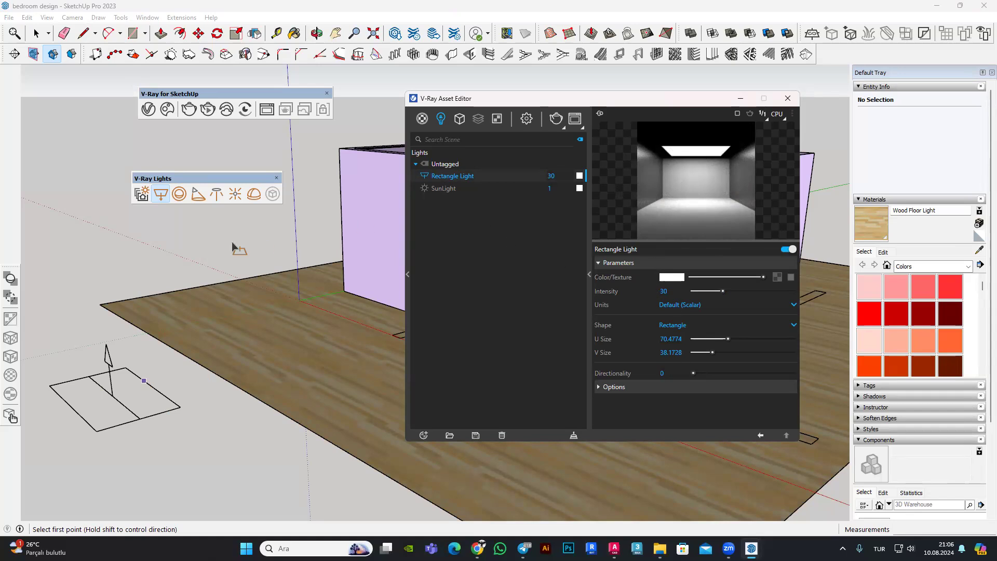
click(179, 195)
Place a Sphere Light of size 21.8828 on the floor and show its settings
click(188, 450)
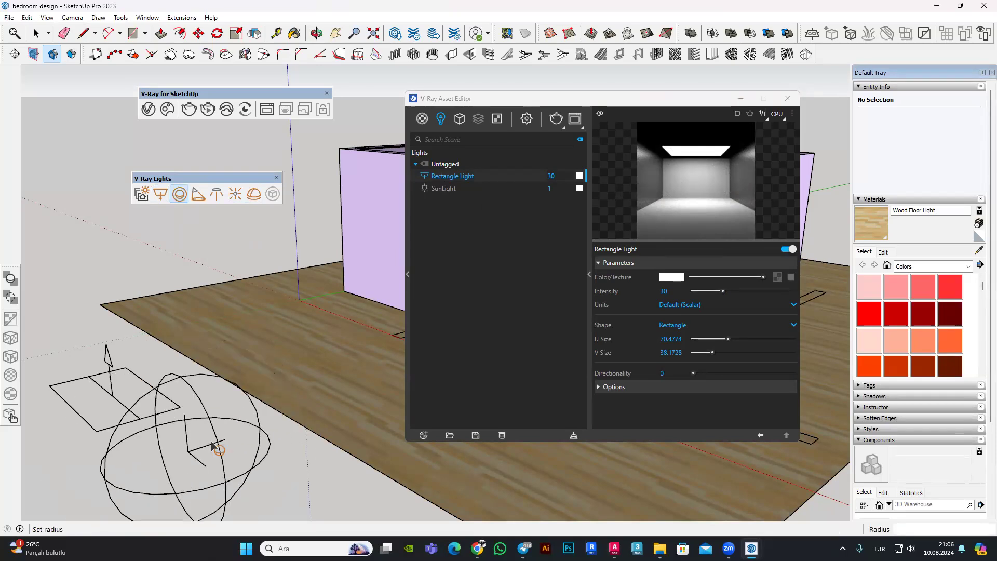
click(215, 448)
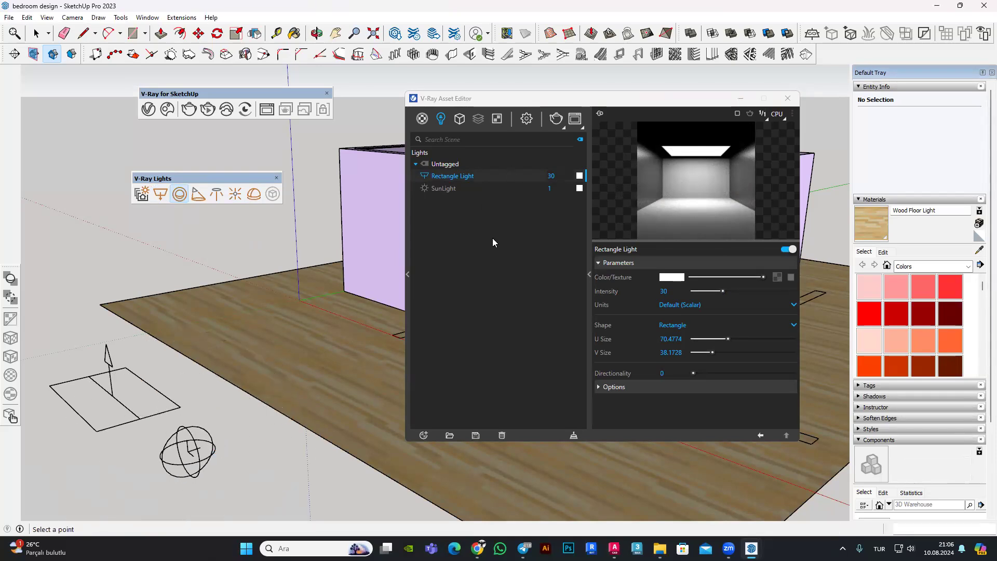
click(449, 188)
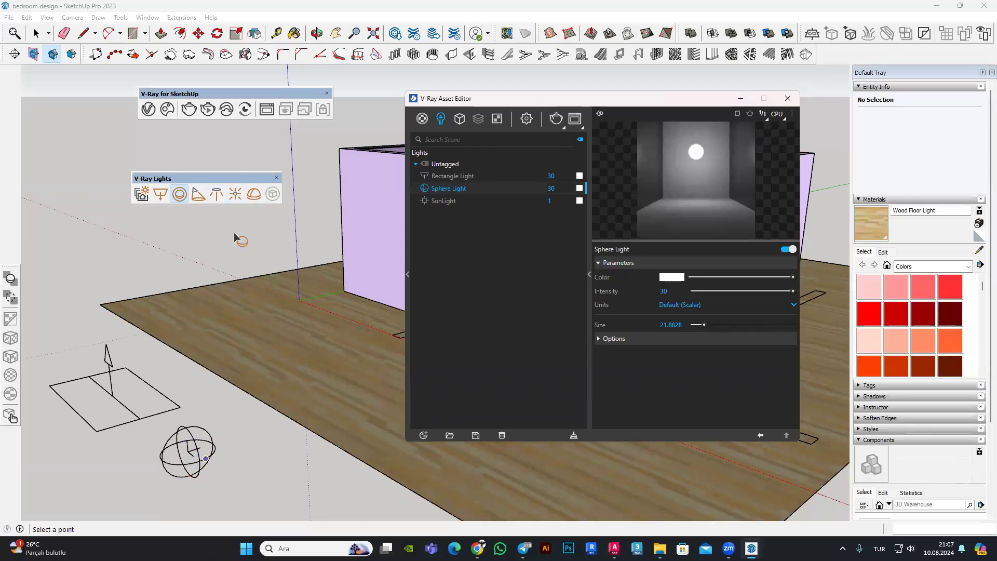
click(252, 195)
click(254, 456)
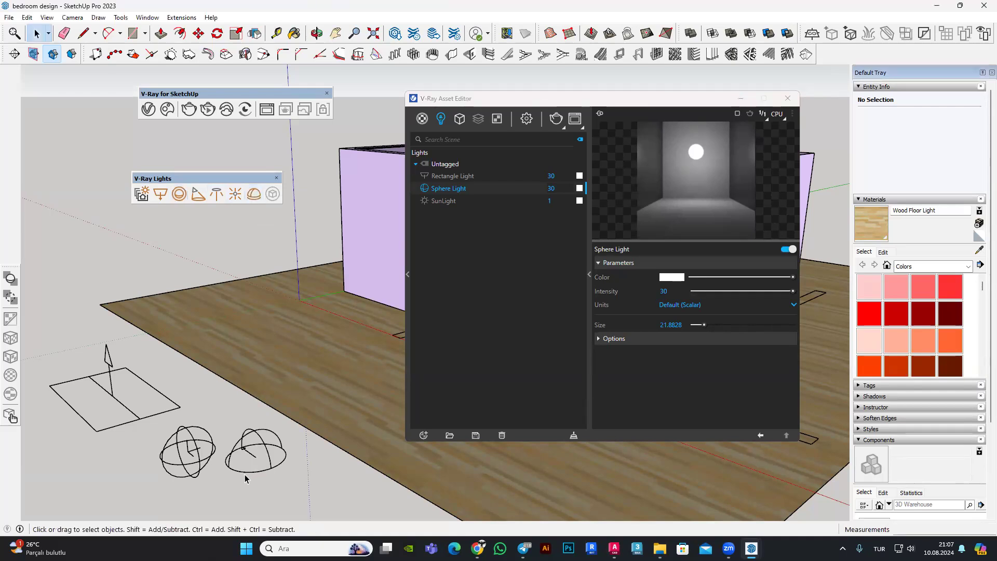
middle_drag(239, 403, 526, 325)
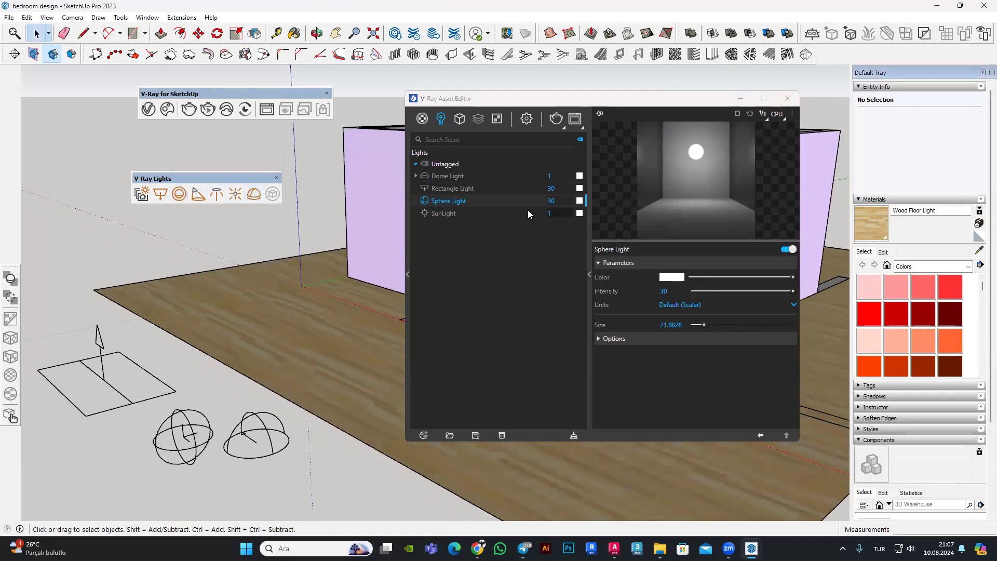
click(449, 215)
click(455, 185)
click(456, 180)
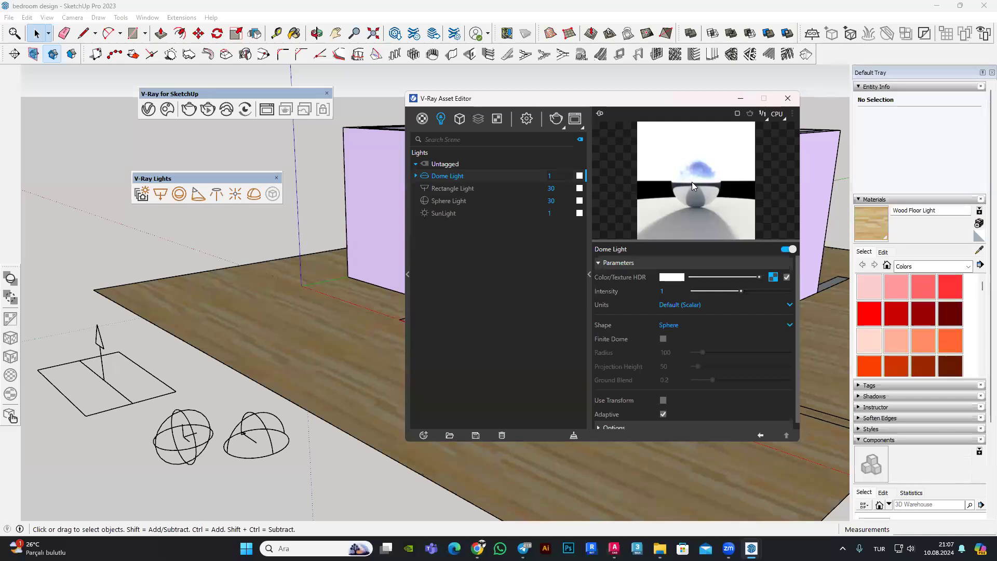
double_click(554, 180)
text(0.)
key(Return)
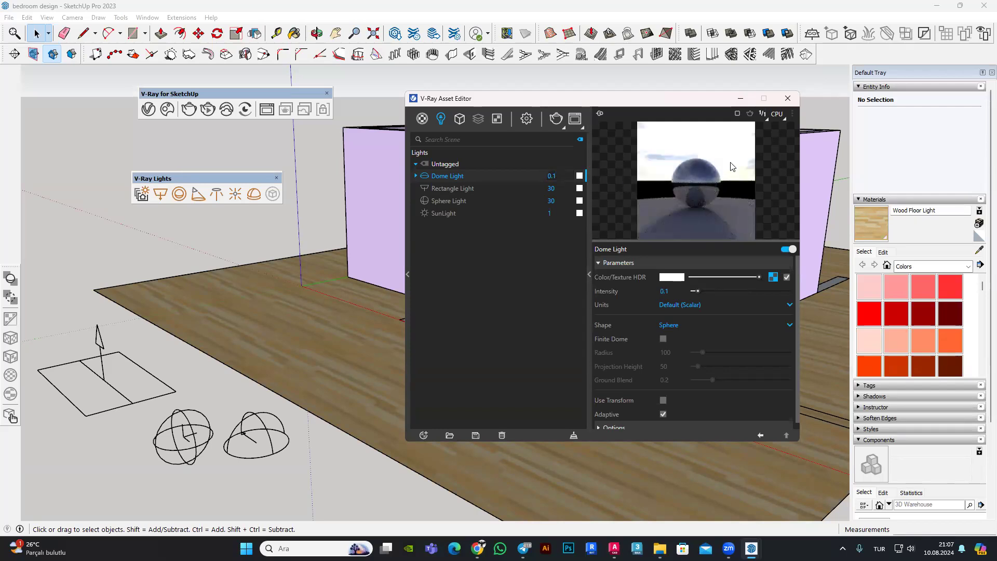
click(448, 215)
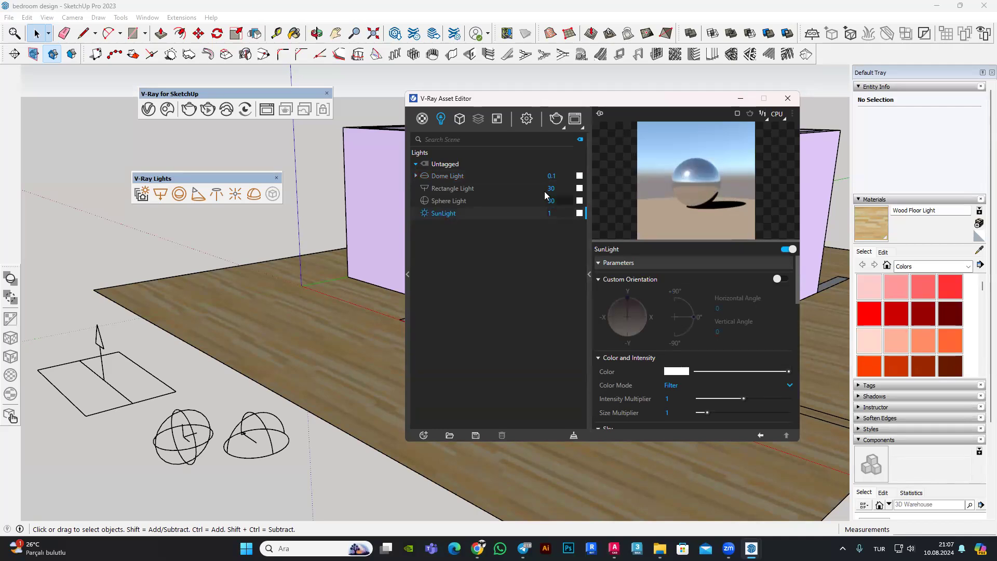
click(450, 176)
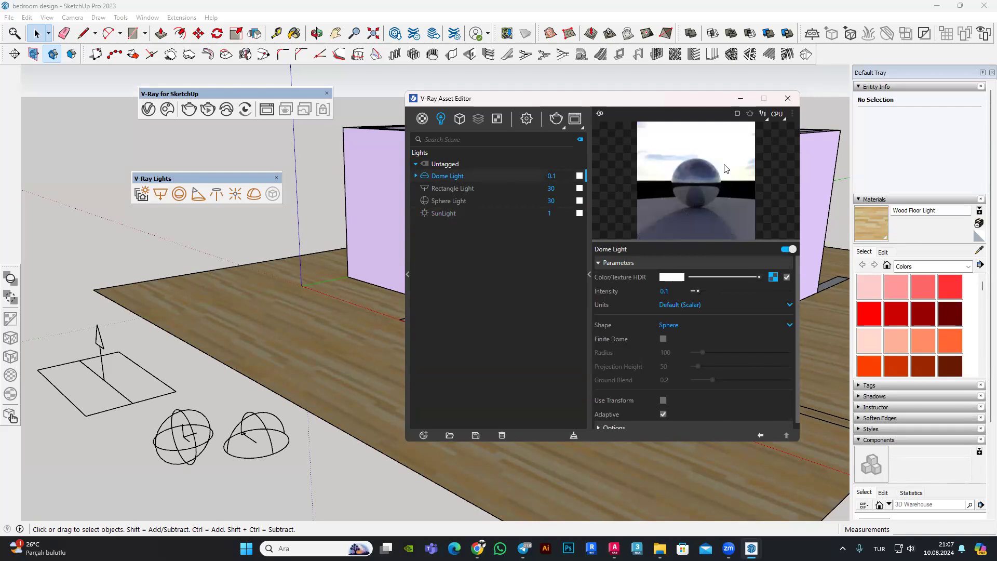
Delete the dome light and the sphere light, leaving the rectangle light
click(267, 423)
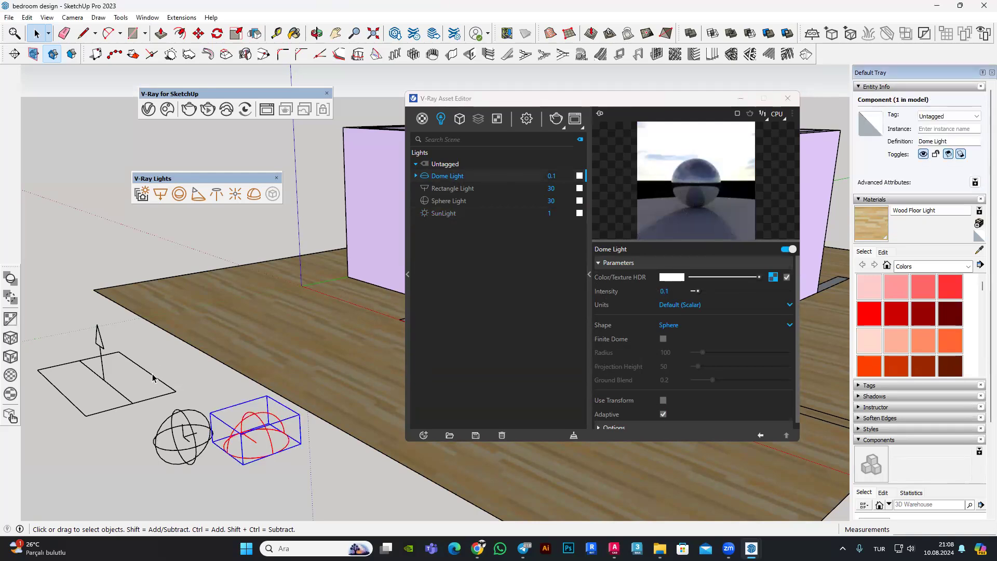
key(Delete)
click(104, 377)
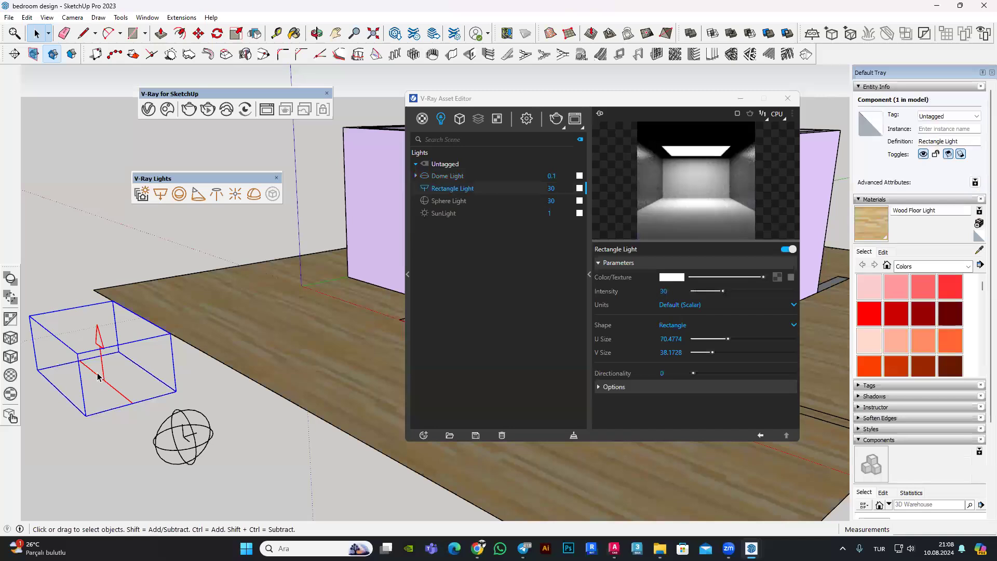
click(187, 426)
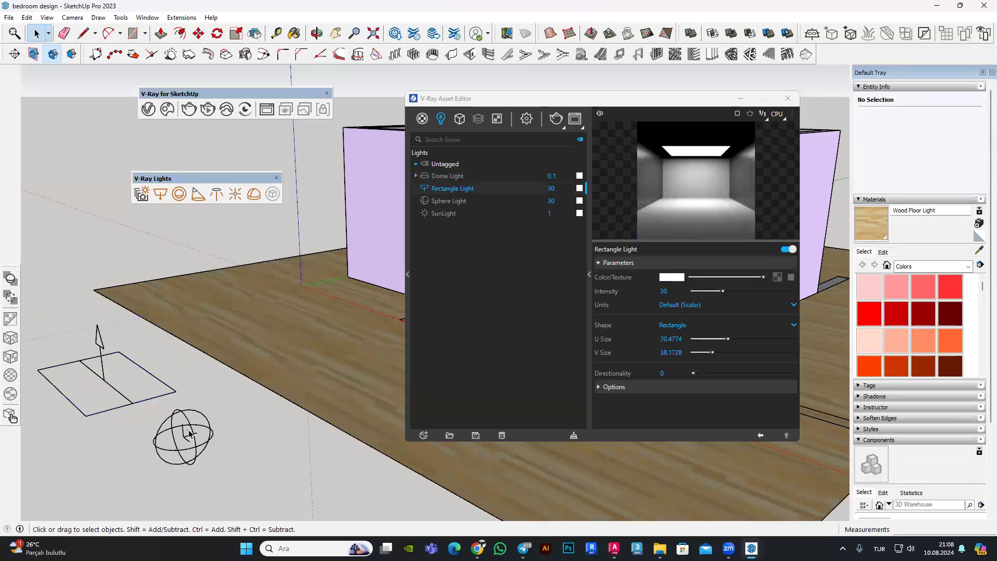
click(193, 436)
key(Delete)
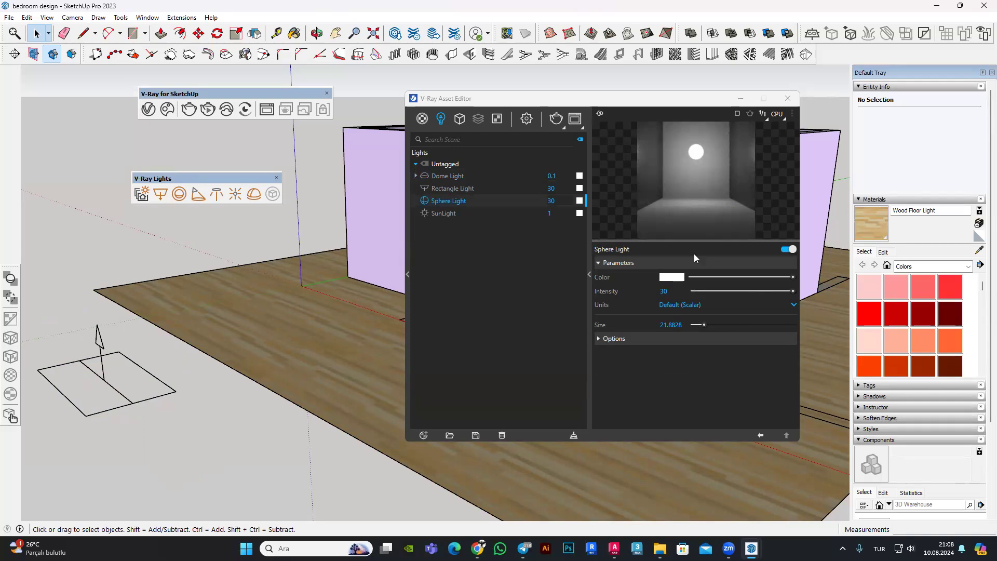
Draw a small rectangle on the floor and push/pull it up 41.7 cm into a box
click(133, 35)
click(195, 471)
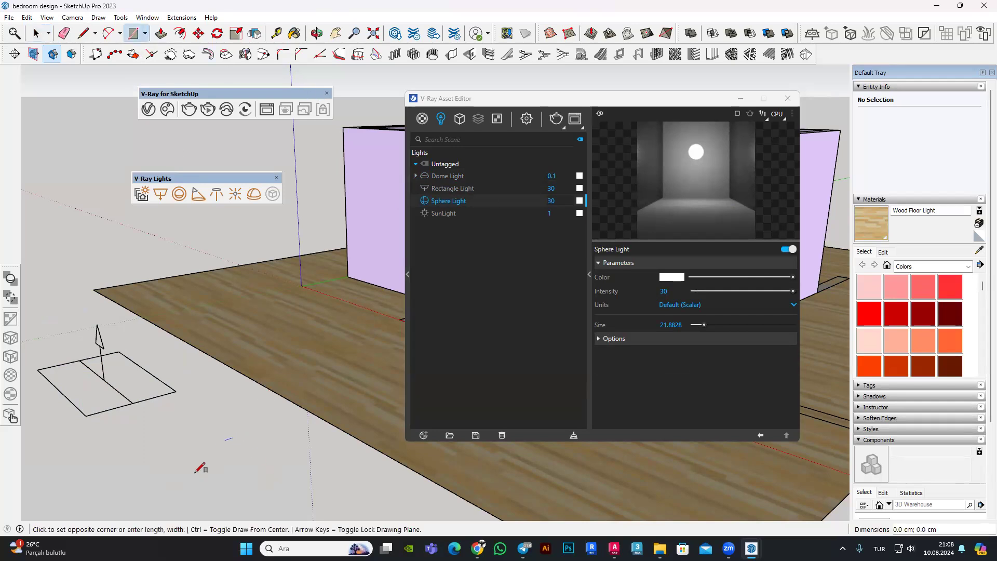
click(229, 439)
right_click(221, 459)
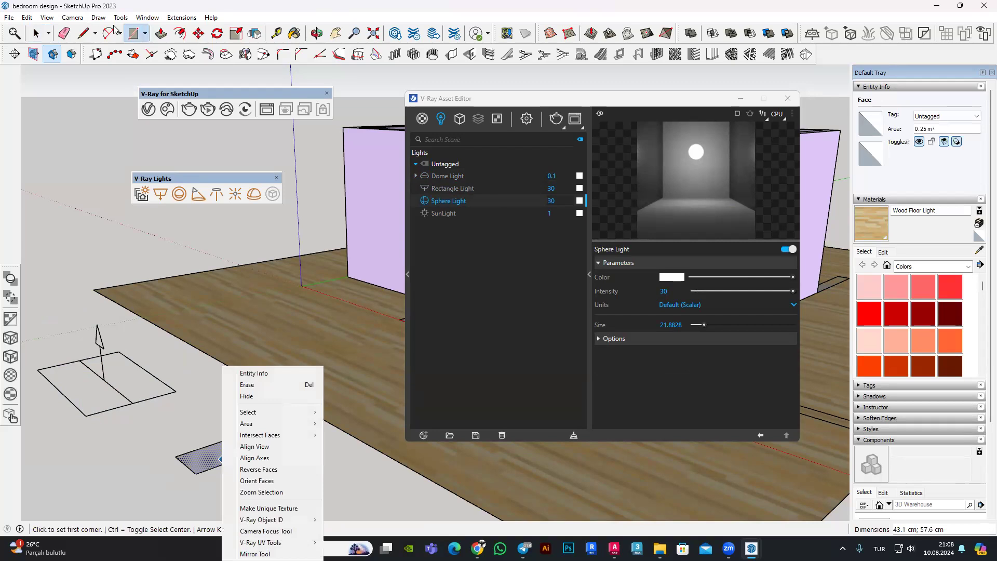
click(160, 34)
click(215, 463)
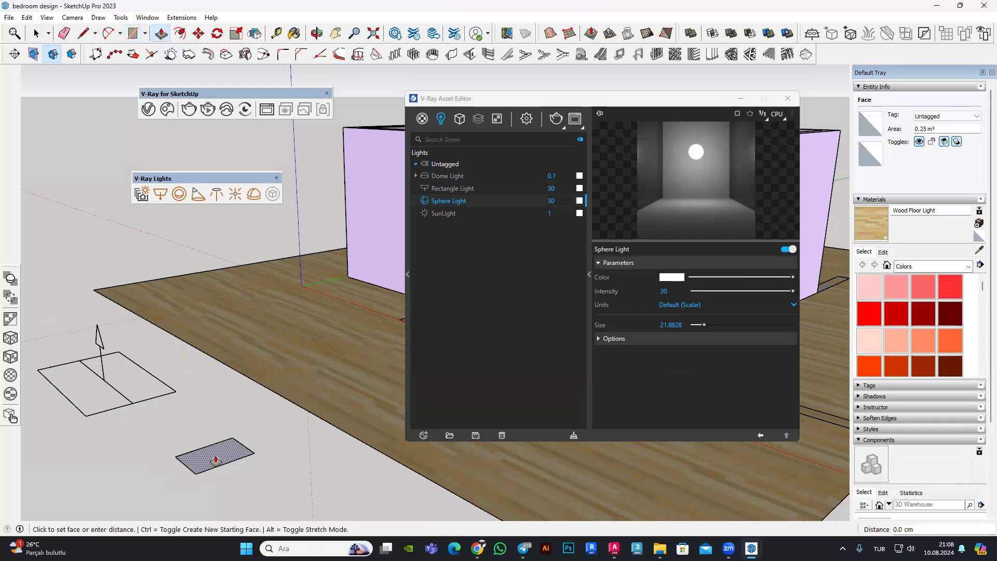
click(219, 415)
right_click(221, 412)
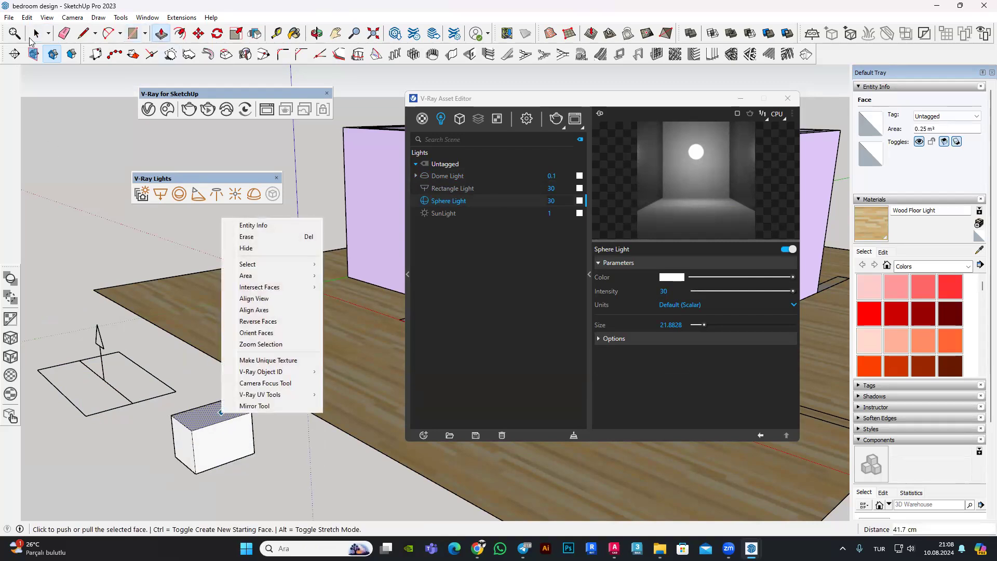
Group the box and convert it to a V-Ray Mesh Light at intensity 30
click(34, 34)
triple_click(211, 445)
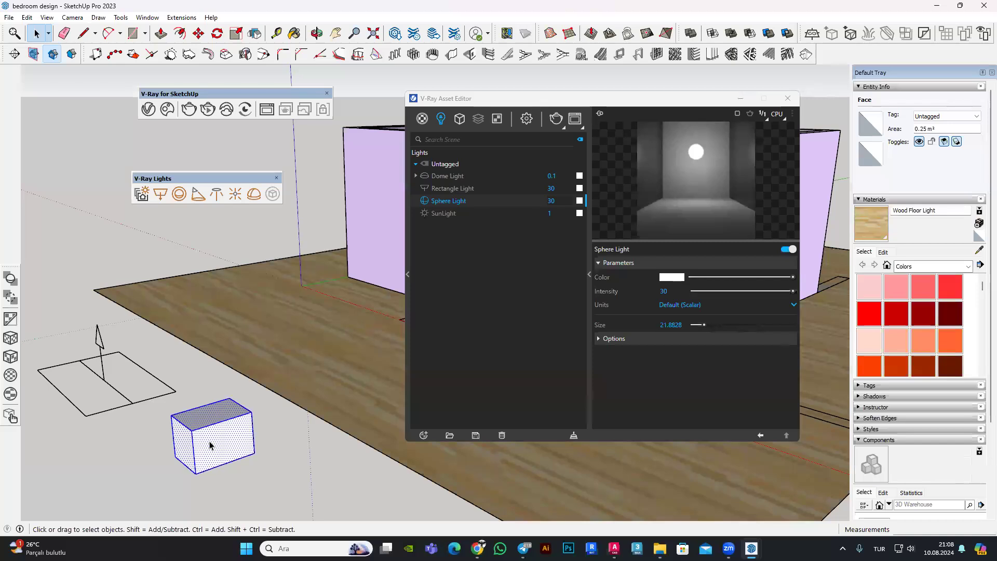
right_click(250, 445)
click(257, 281)
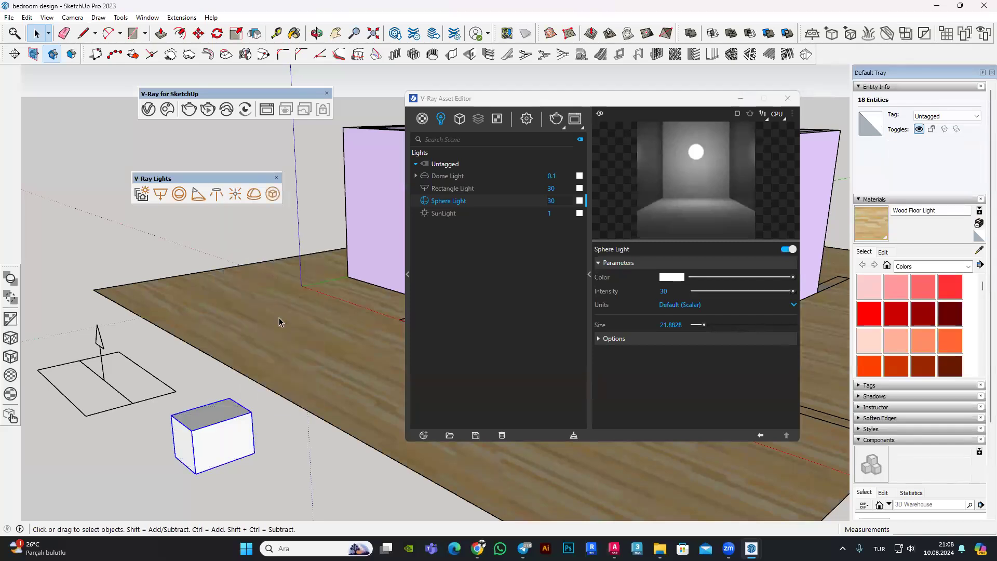
click(276, 199)
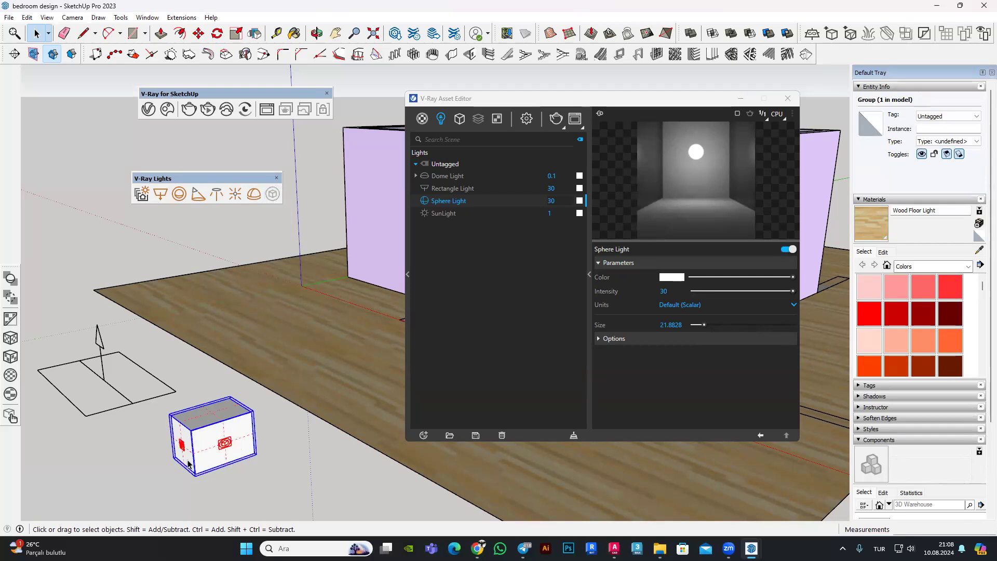
scroll(250, 435, up, 3)
scroll(249, 435, up, 3)
scroll(249, 435, up, 1)
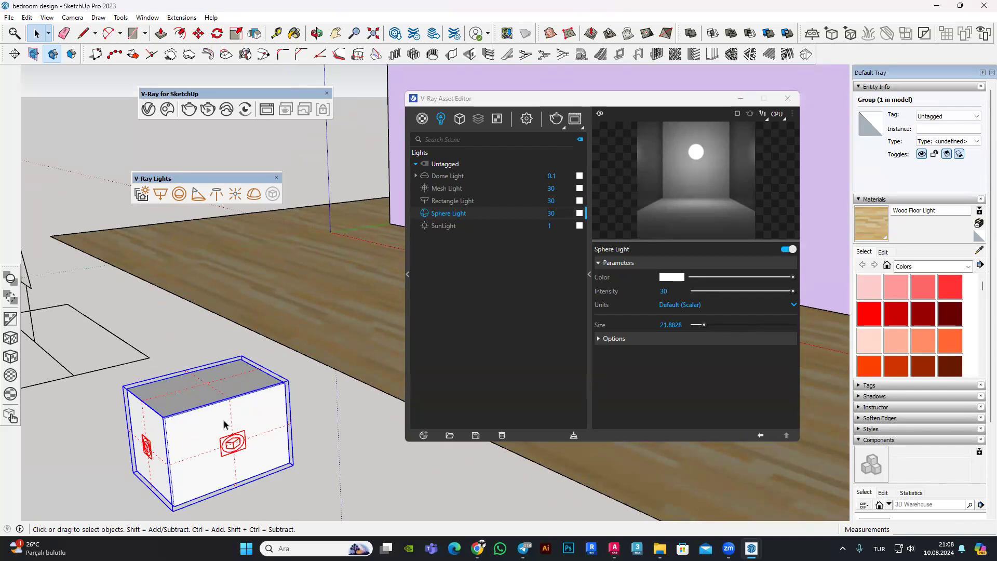
scroll(330, 343, down, 1)
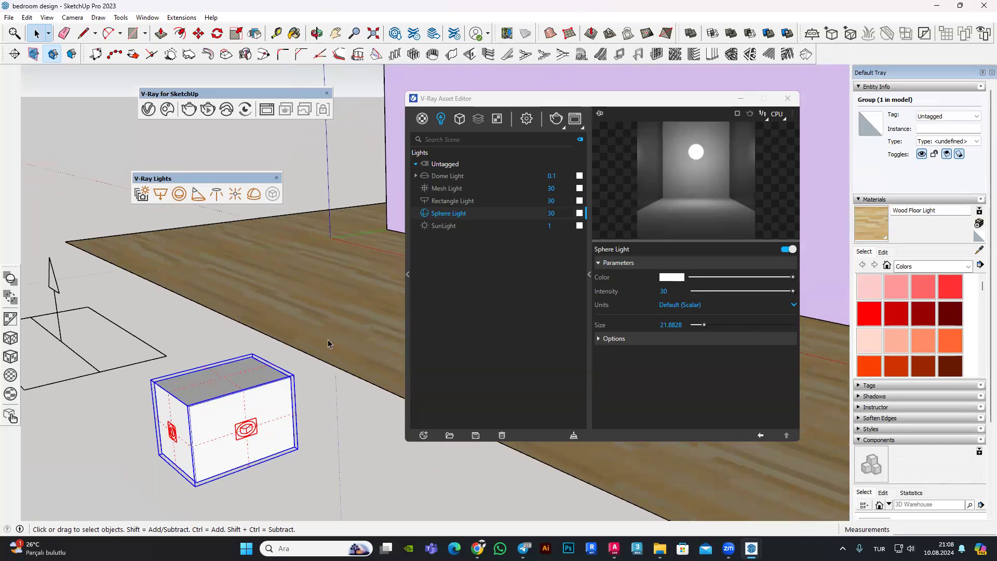
scroll(330, 343, down, 1)
scroll(389, 342, down, 1)
scroll(388, 343, down, 1)
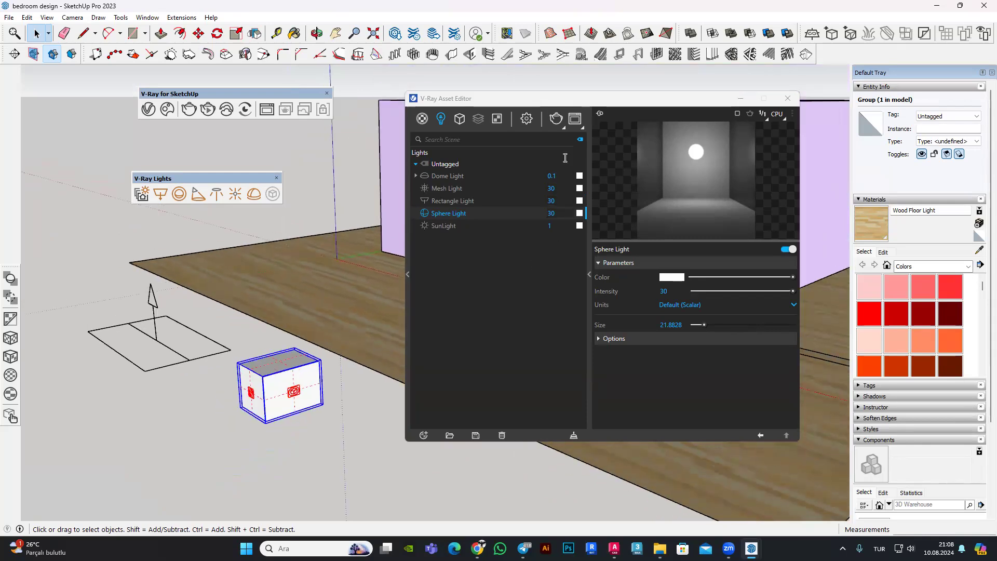
Run a V-Ray test render of the scene and close the Frame Buffer
click(556, 118)
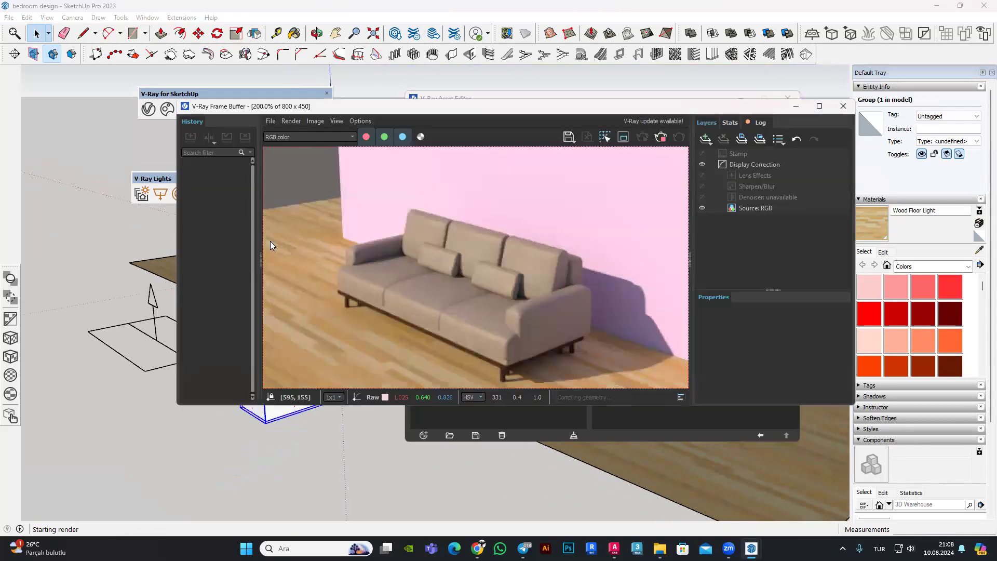
scroll(382, 323, up, 2)
scroll(427, 268, down, 2)
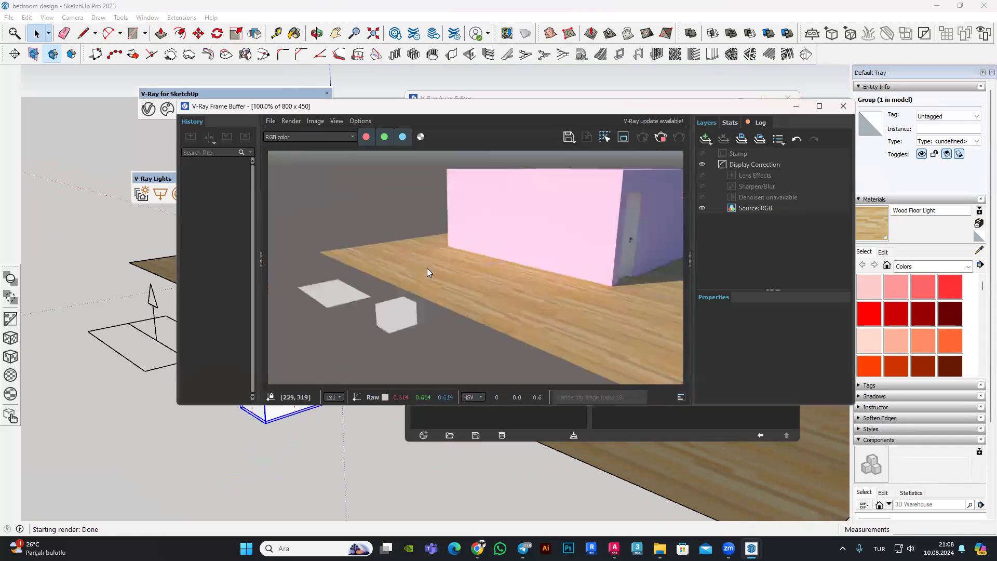
scroll(384, 312, up, 1)
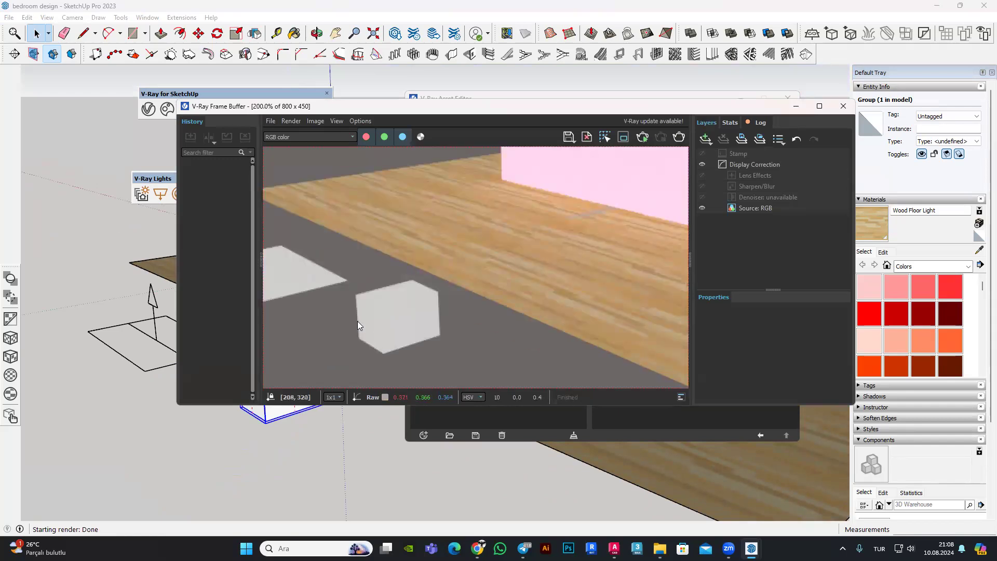
click(843, 106)
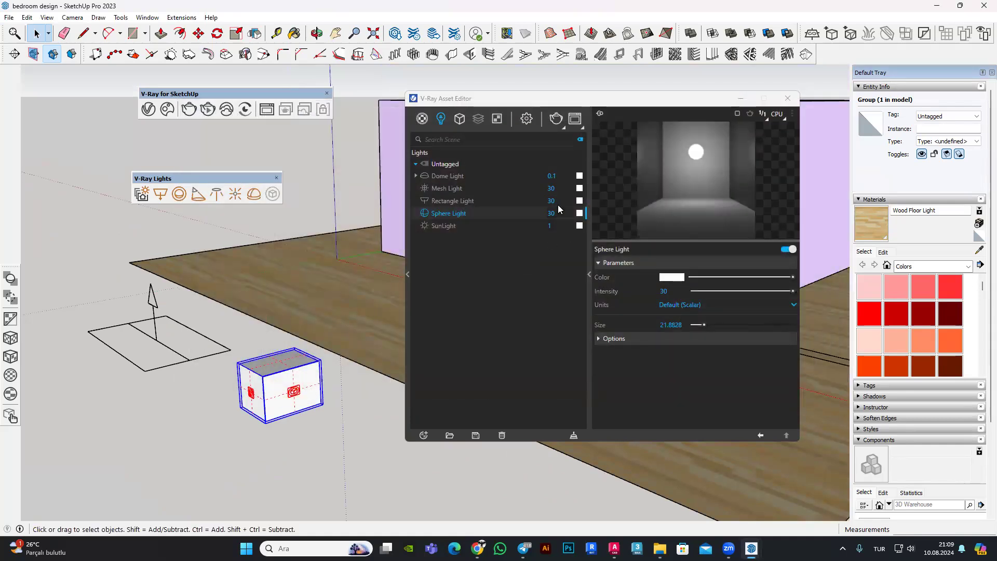
Set the Mesh Light intensity to 500 and re-render to see the glowing box
click(558, 192)
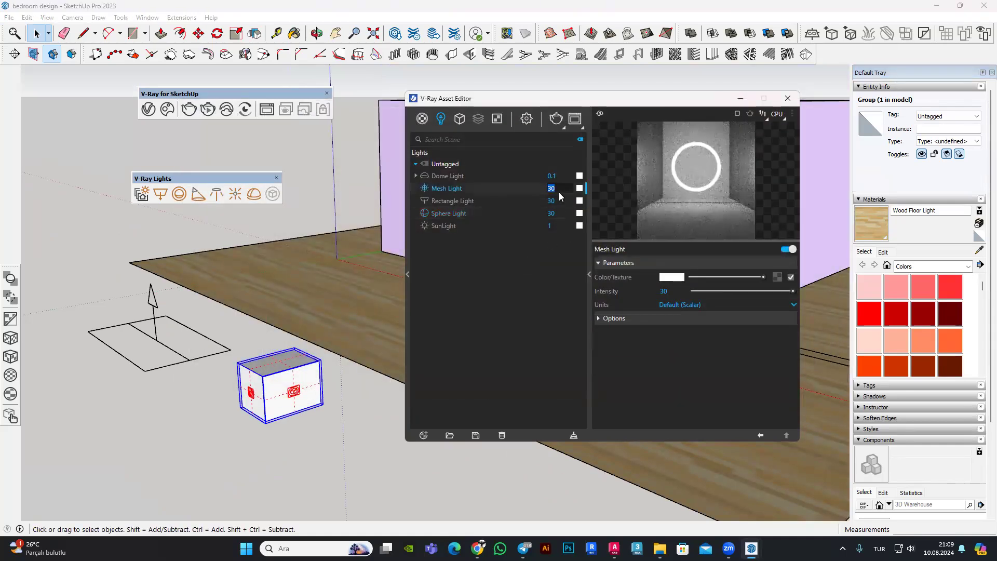
text(500)
key(Return)
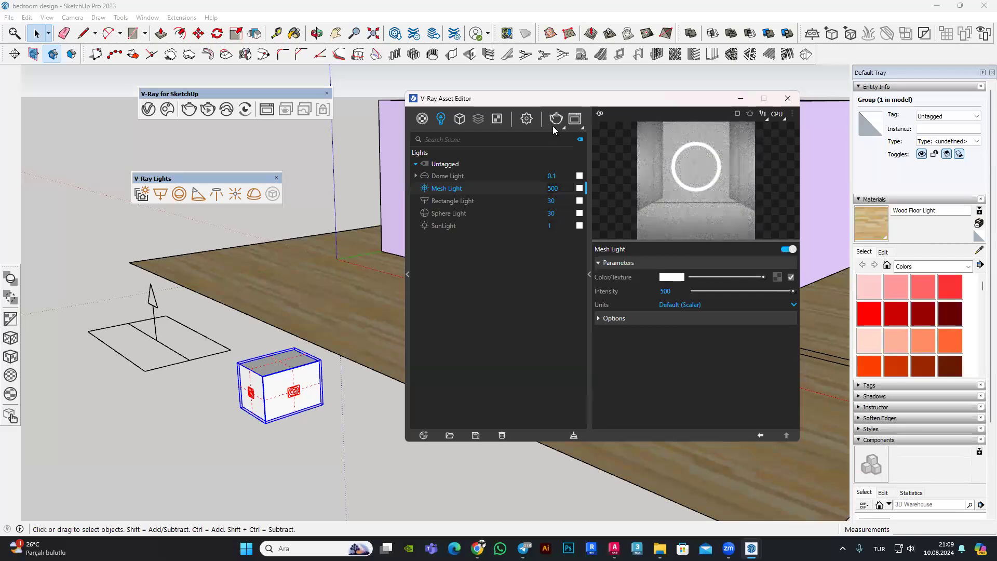
click(556, 119)
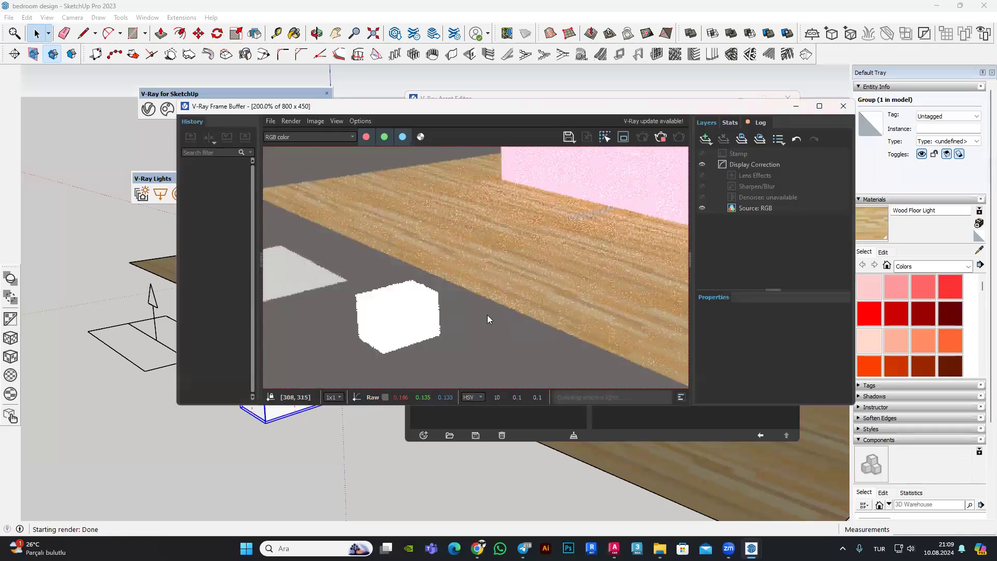
scroll(474, 321, down, 2)
scroll(439, 305, up, 1)
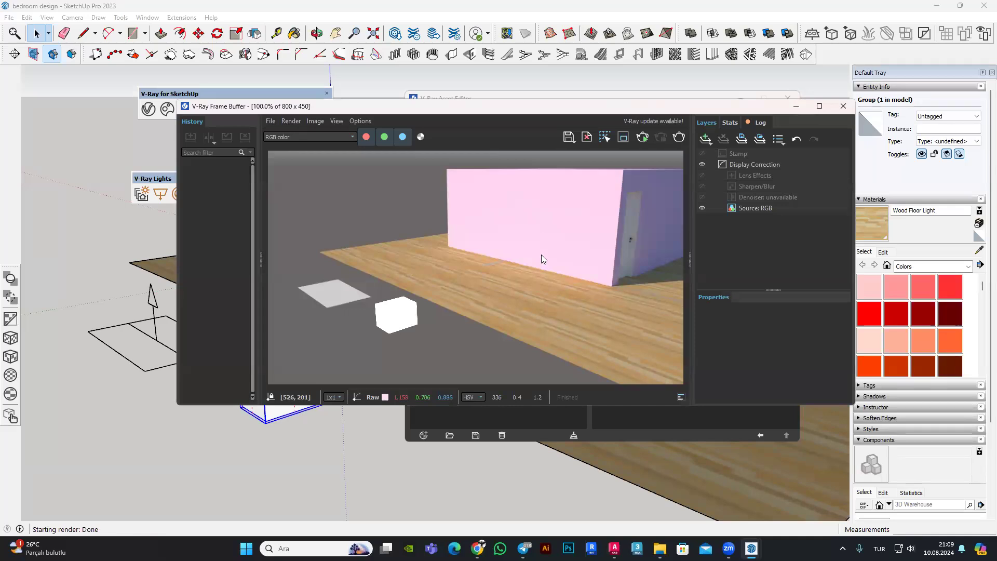
scroll(391, 318, up, 2)
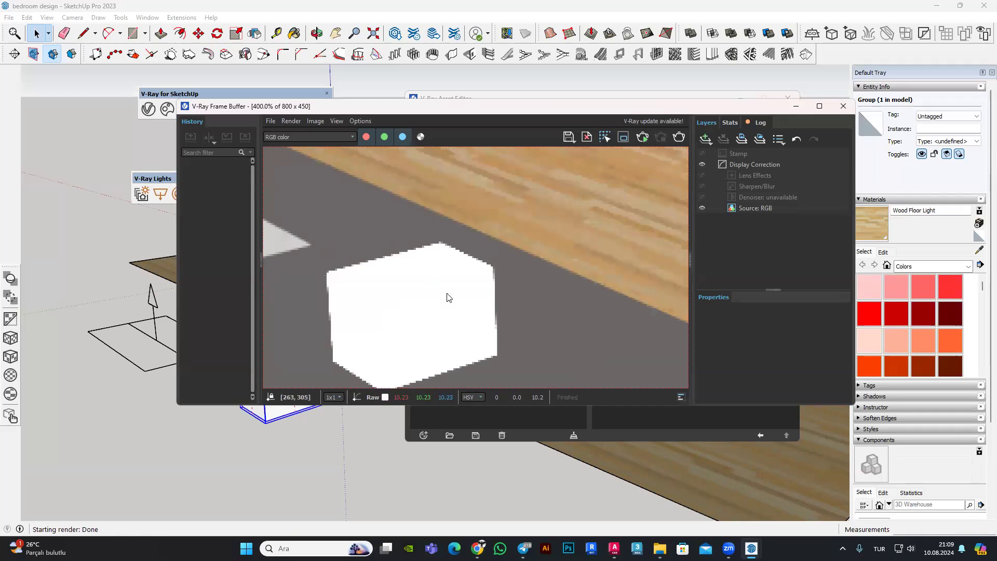
click(843, 105)
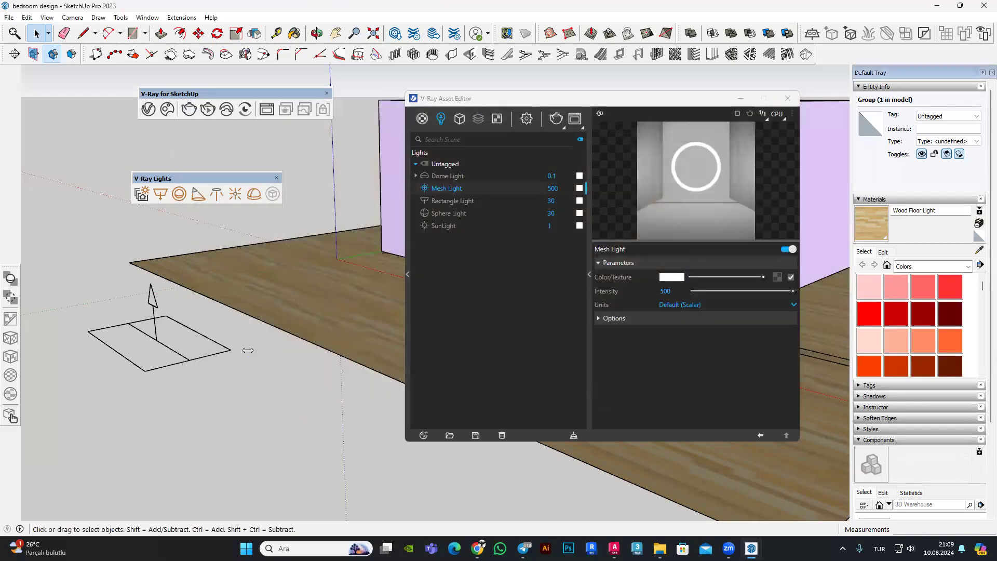
Delete the rectangle light and close the V-Ray utility toolbar
click(191, 363)
key(Delete)
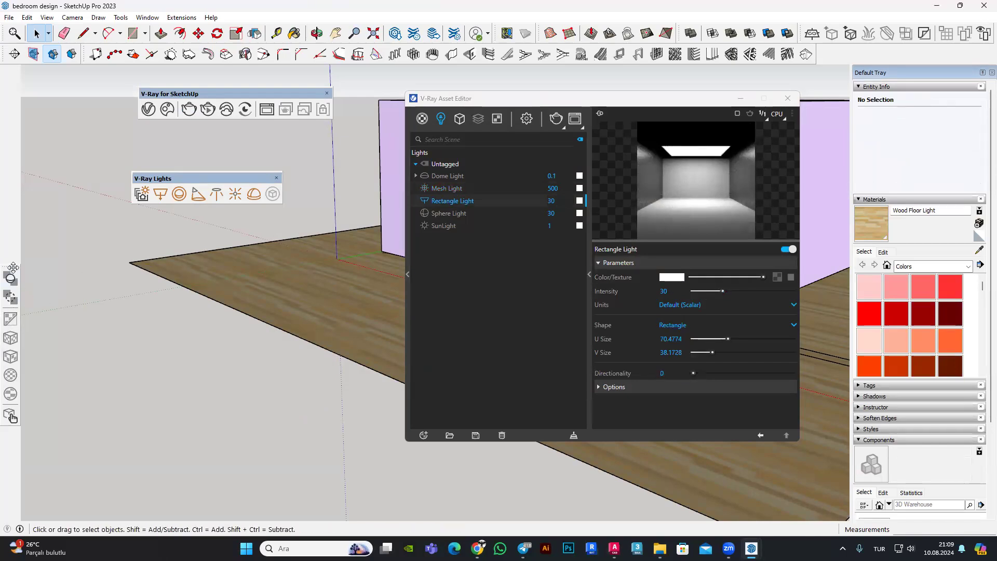
drag(12, 268, 151, 344)
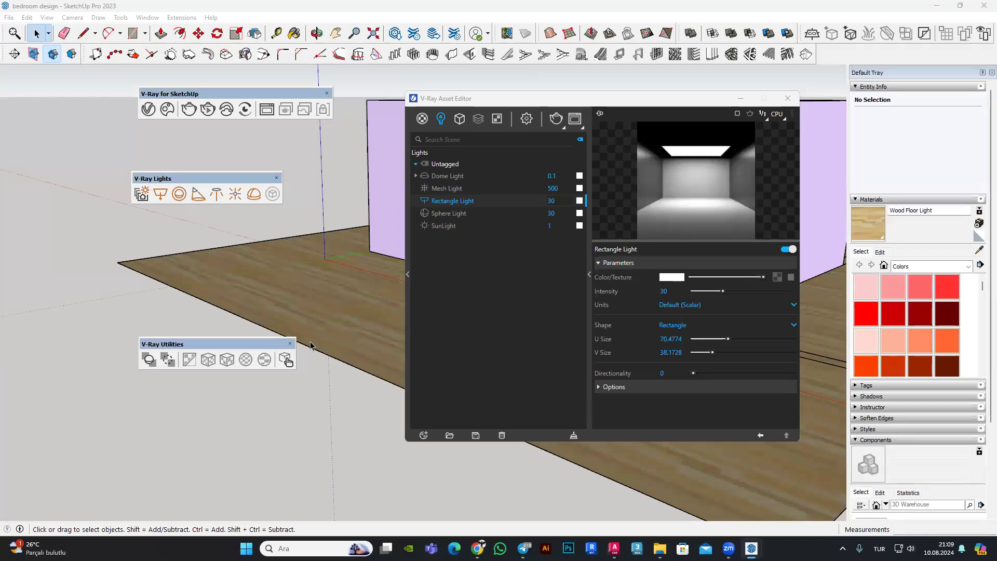
click(289, 343)
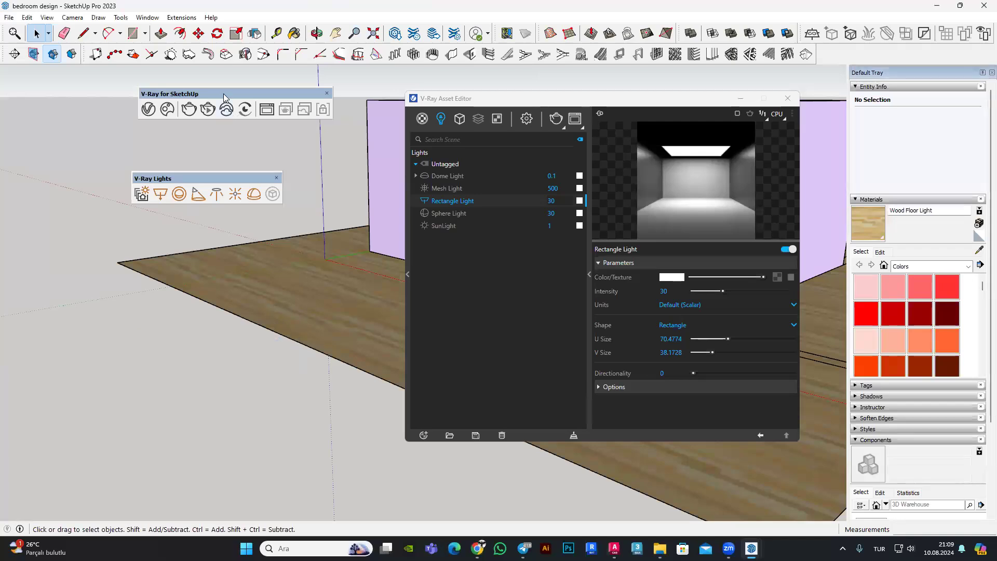
Dock the main V-Ray and V-Ray Lights toolbars vertically on the left
mouse_move(201, 94)
mouse_down()
mouse_move(54, 94)
mouse_move(5, 60)
mouse_up()
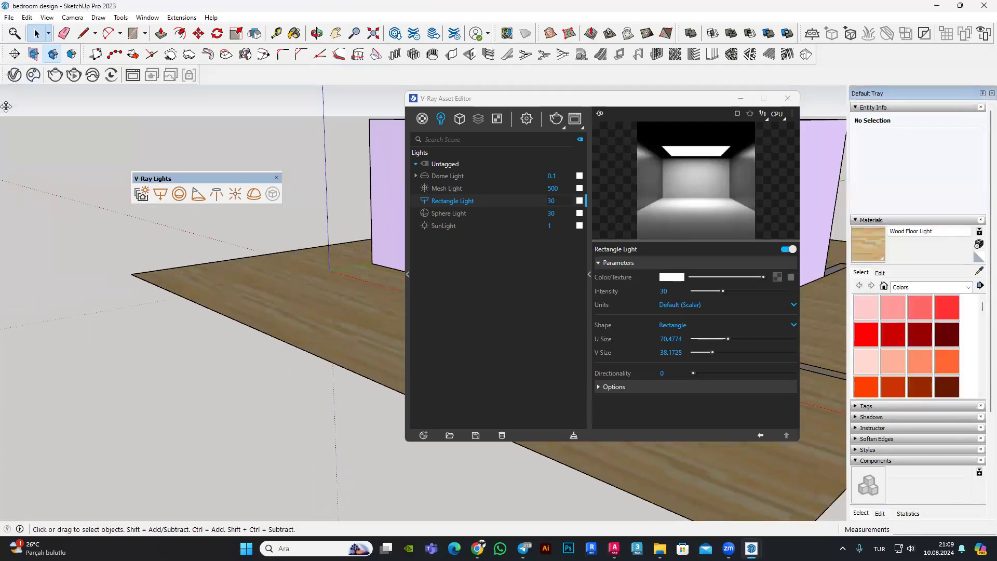
drag(5, 60, 7, 75)
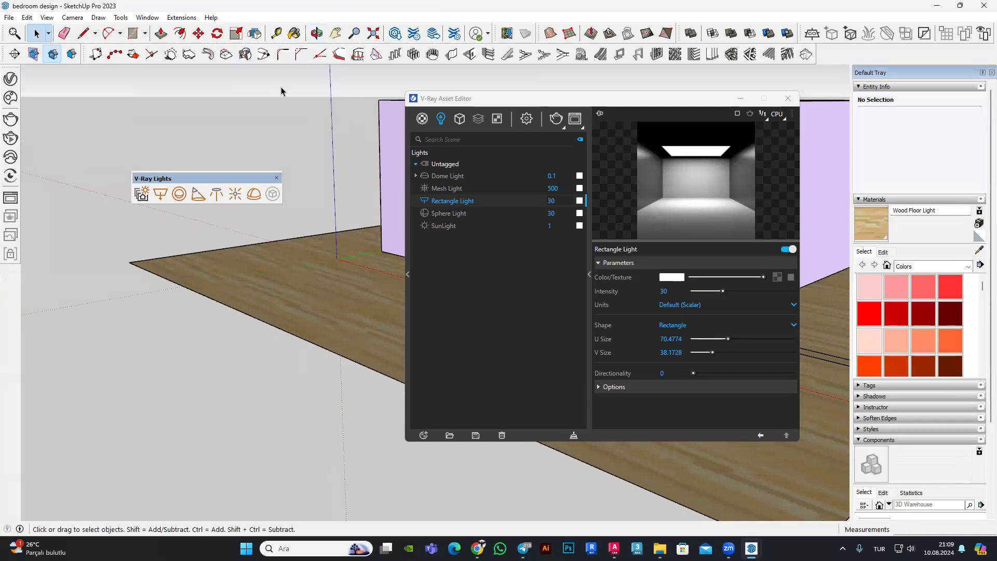
drag(153, 179, 6, 256)
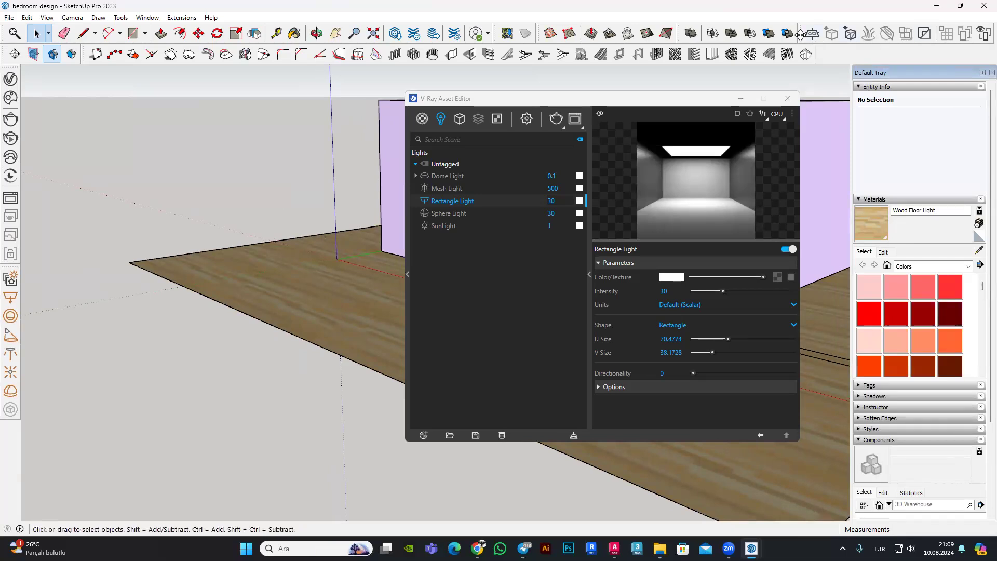
Close the V-Ray Objects toolbar and select the Sphere and Mesh lights in the Asset Editor
drag(806, 41, 161, 196)
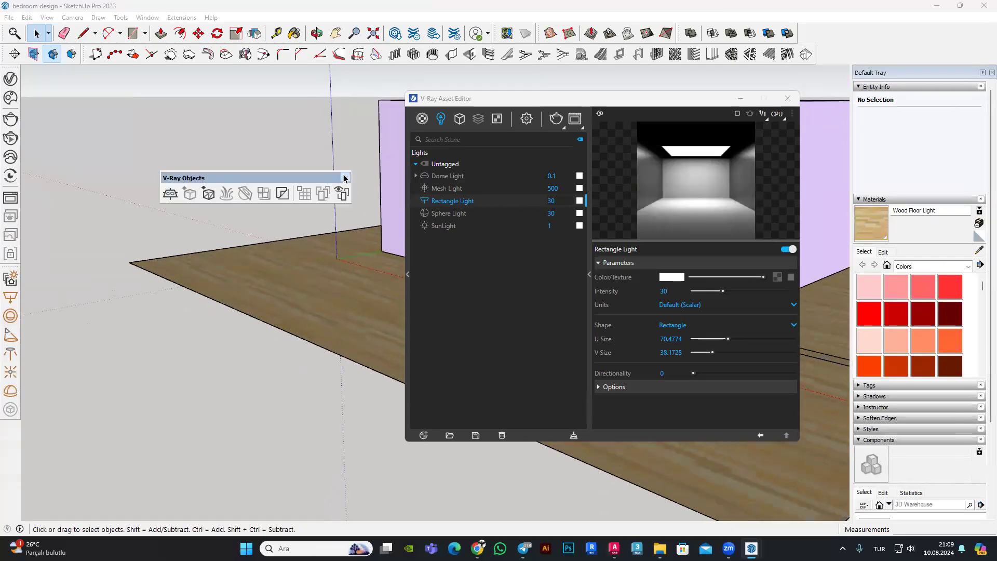
click(346, 181)
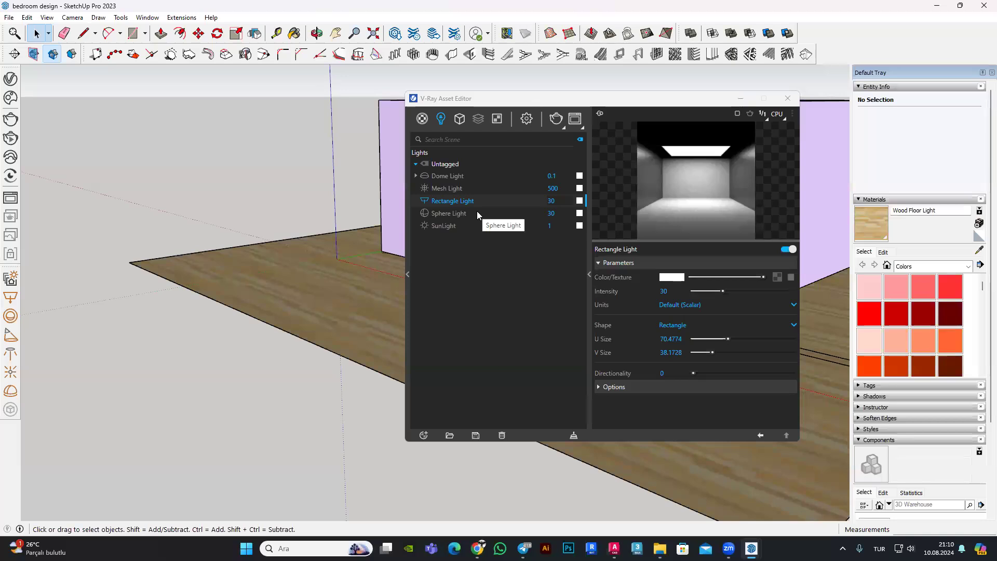
click(438, 215)
click(438, 188)
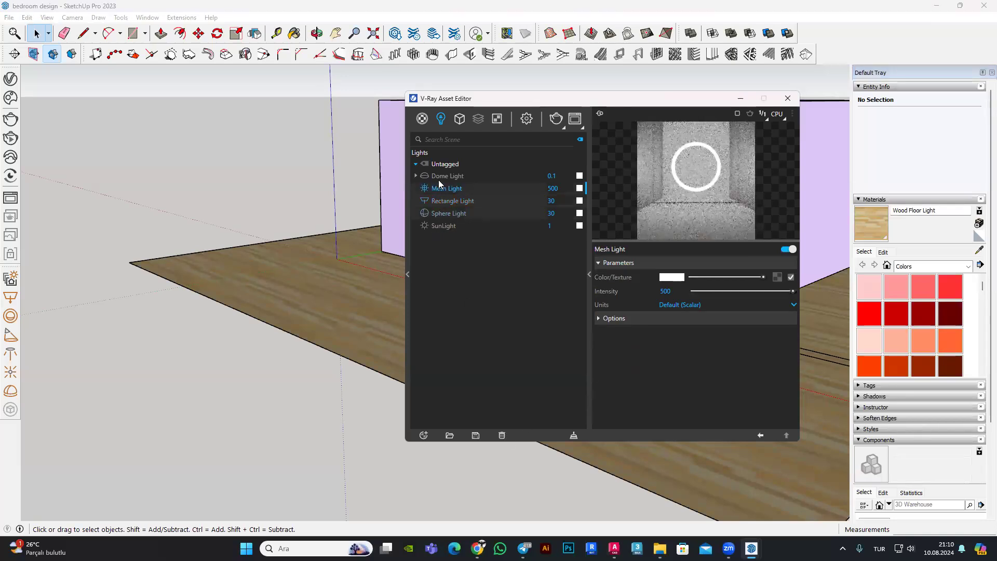
Delete the Dome, Mesh, Rectangle and Sphere lights, then bring up the toolbars list
click(501, 435)
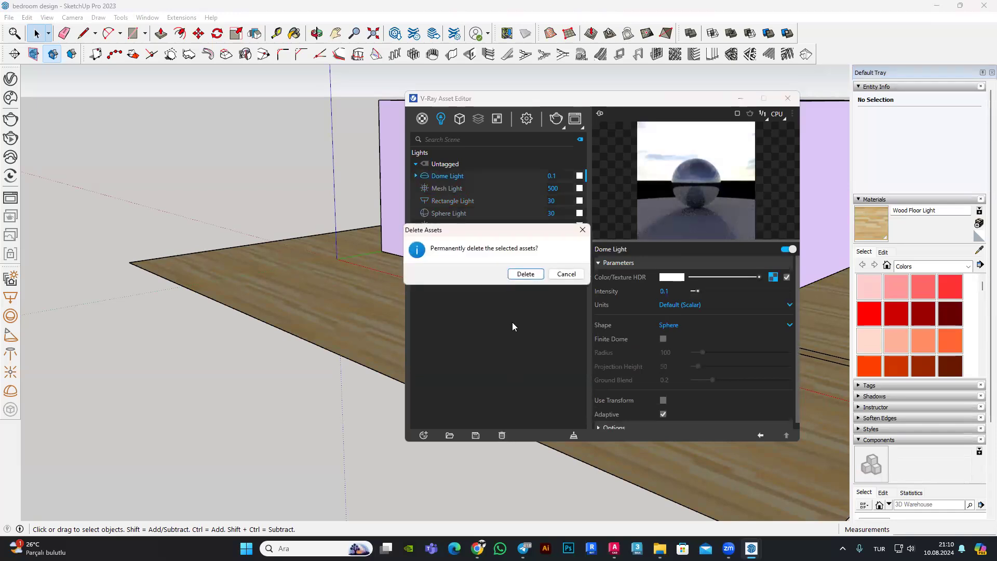
click(525, 274)
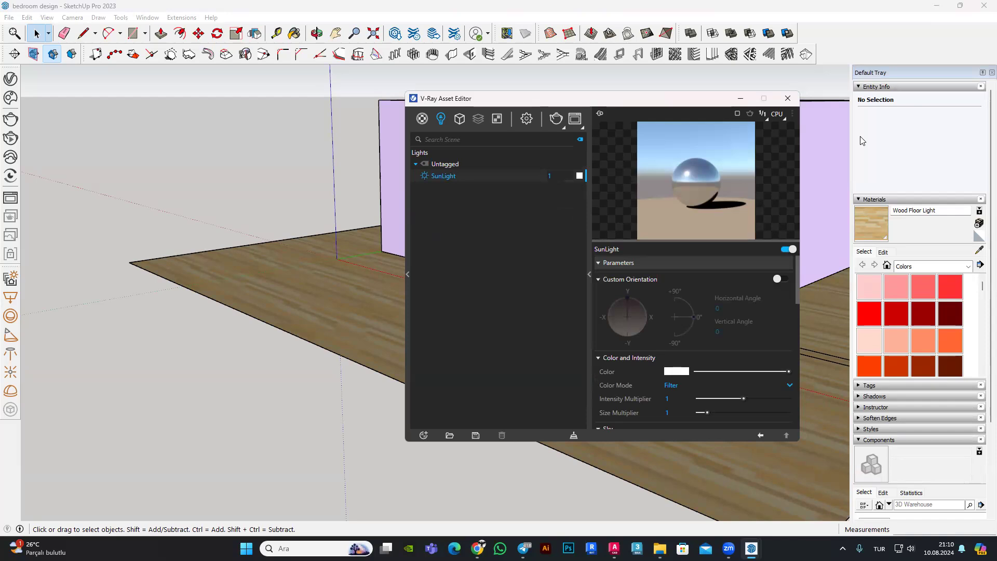
right_click(868, 41)
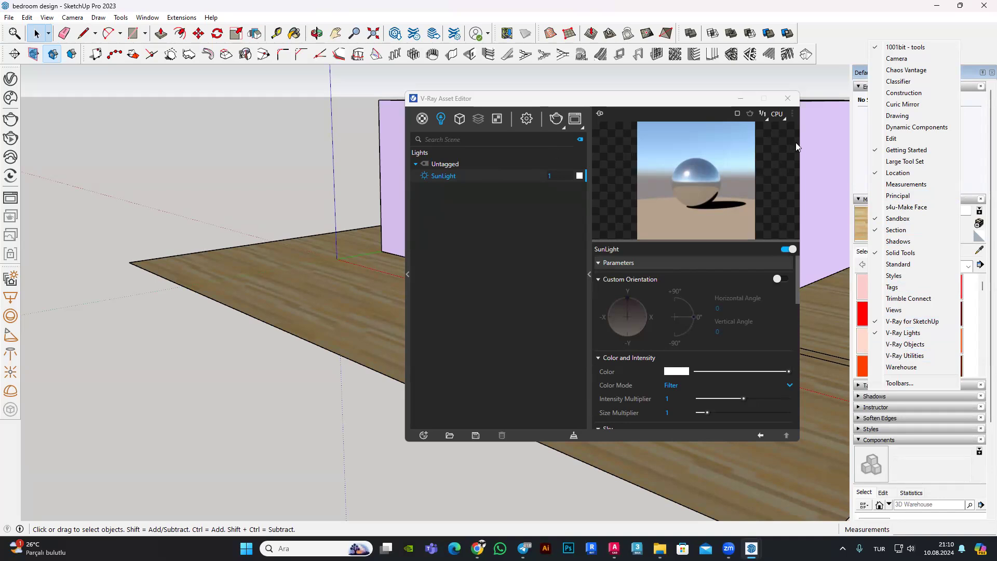
Close the V-Ray Asset Editor and orbit to look down on the room box
click(640, 102)
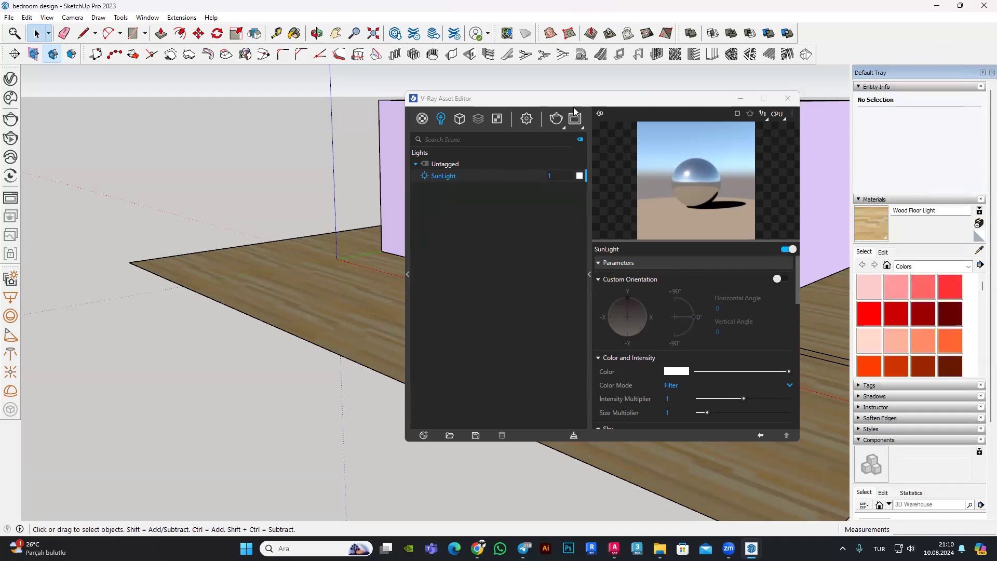
drag(640, 102, 500, 102)
click(649, 98)
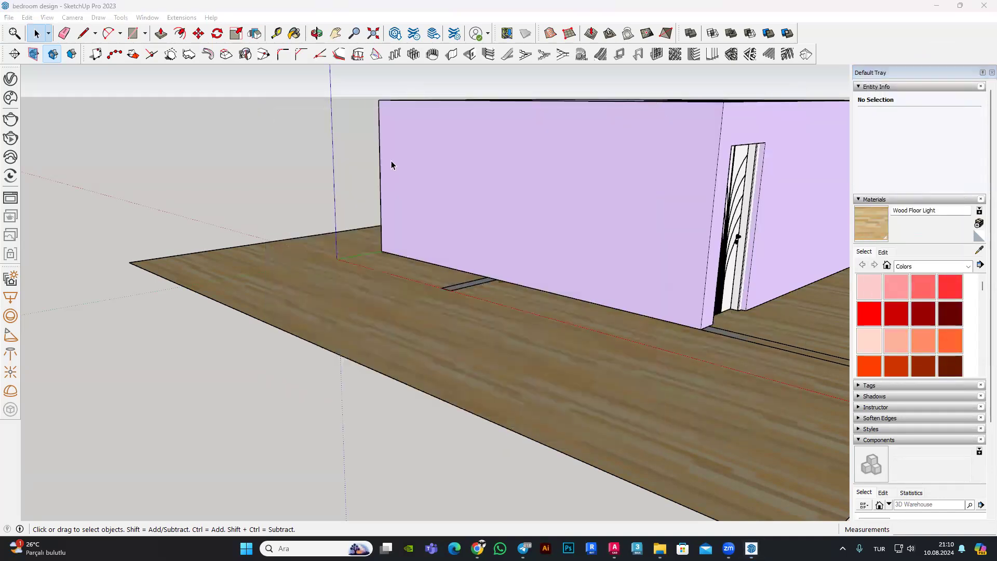
scroll(391, 163, down, 3)
scroll(593, 217, down, 2)
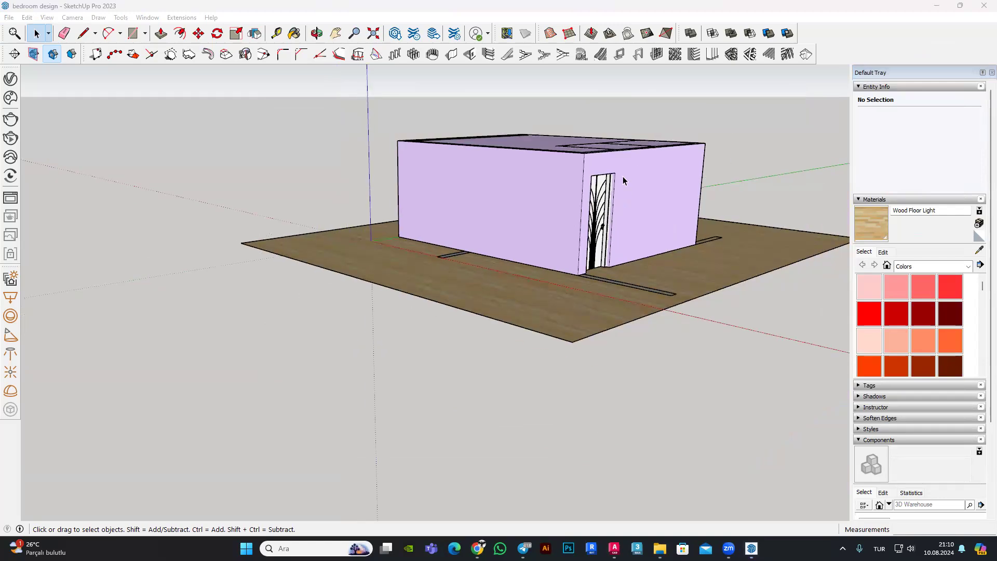
mouse_move(622, 176)
middle_down()
mouse_move(647, 314)
mouse_move(553, 153)
middle_up()
scroll(553, 154, up, 1)
scroll(490, 179, up, 2)
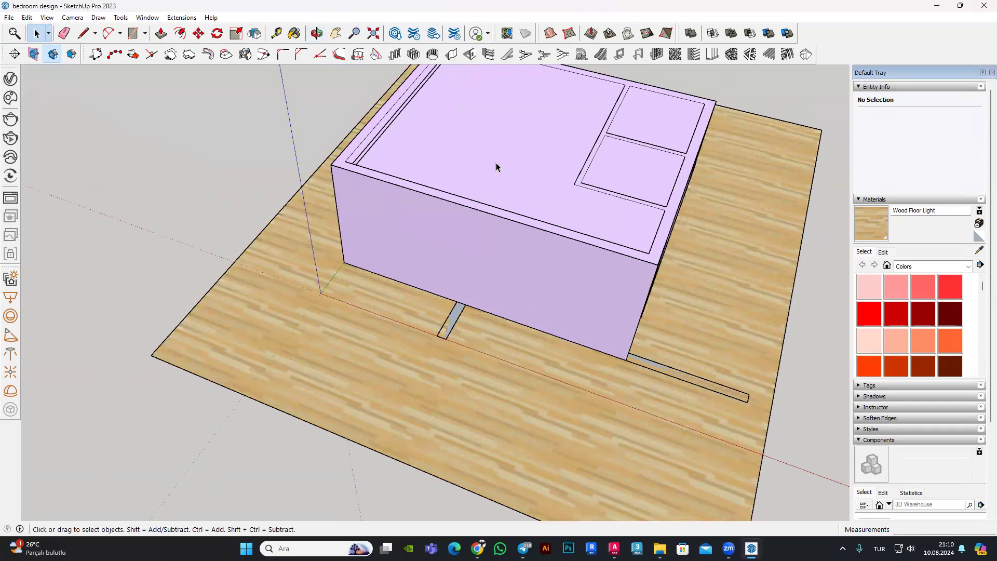
Hide the room's top group to reveal the bedroom inside
click(491, 157)
scroll(349, 284, down, 2)
scroll(422, 189, down, 1)
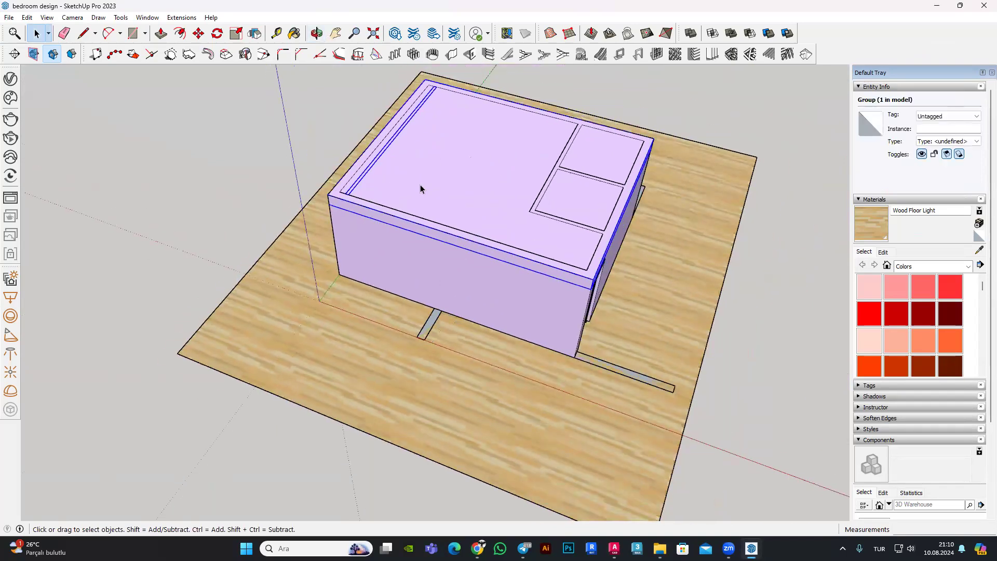
right_click(443, 161)
click(492, 190)
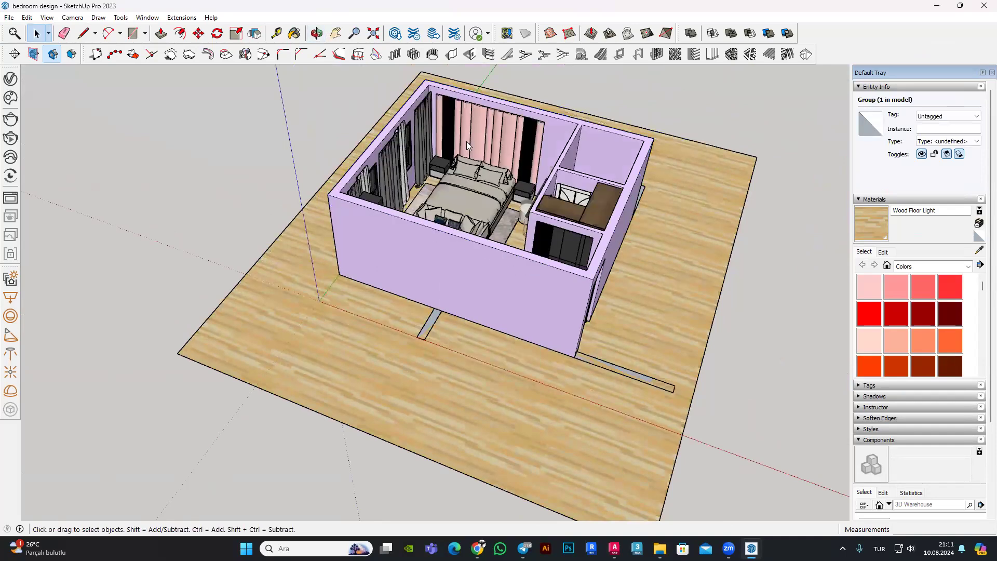
Orbit to a top-down view of the bedroom and select the wall group
scroll(466, 141, up, 2)
scroll(475, 153, up, 1)
mouse_move(455, 148)
middle_down()
mouse_move(523, 311)
mouse_move(439, 213)
mouse_move(460, 199)
mouse_move(510, 343)
mouse_move(476, 205)
mouse_move(436, 133)
mouse_move(395, 103)
middle_up()
scroll(475, 206, up, 2)
click(36, 33)
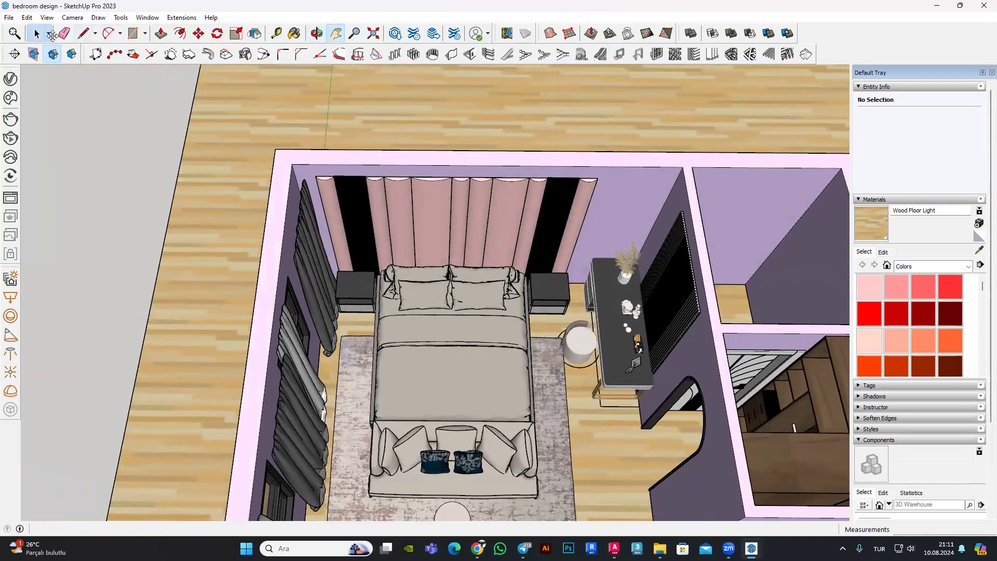
click(640, 171)
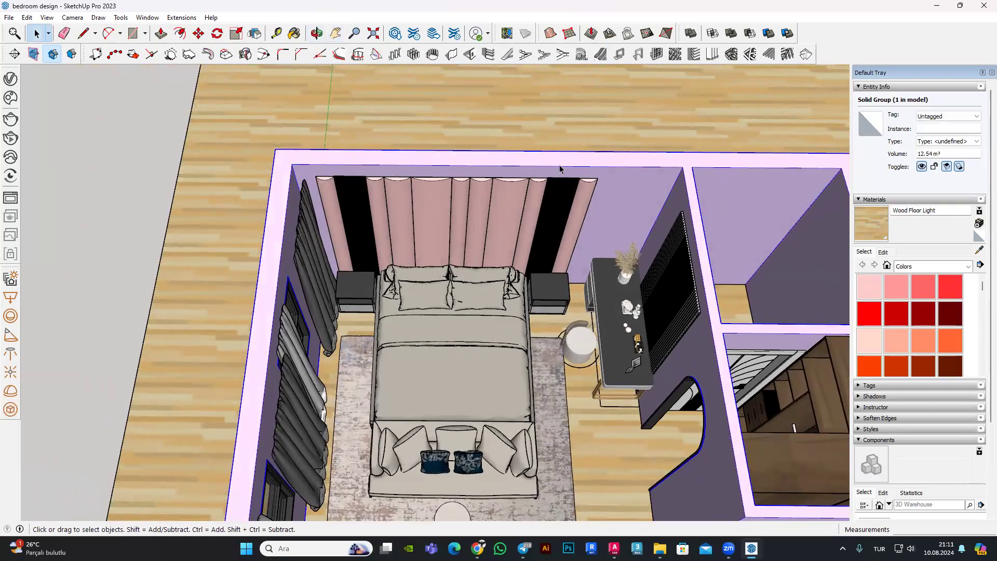
Reopen the V-Ray Asset Editor on its Materials list, with the library panel collapsed
click(11, 79)
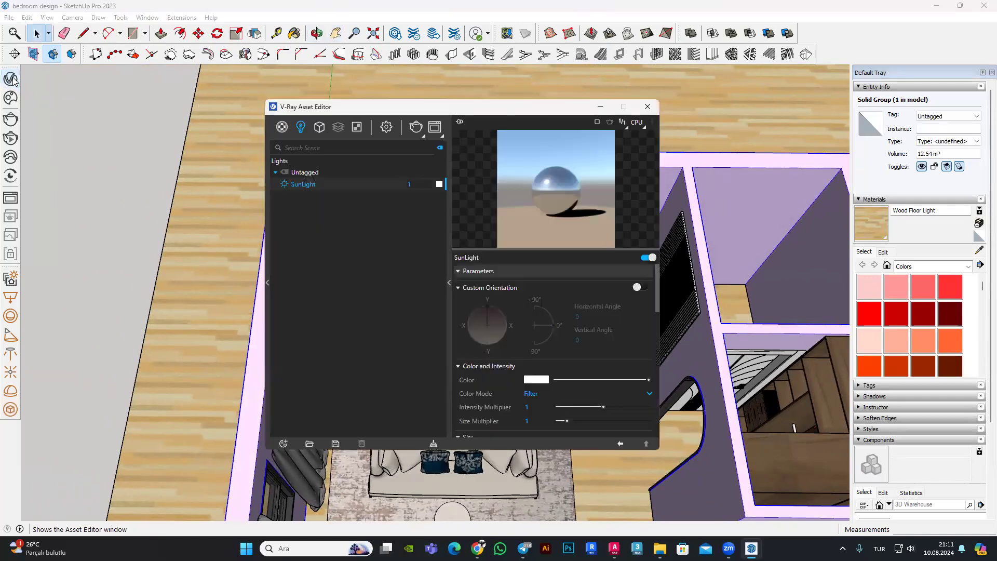
click(285, 131)
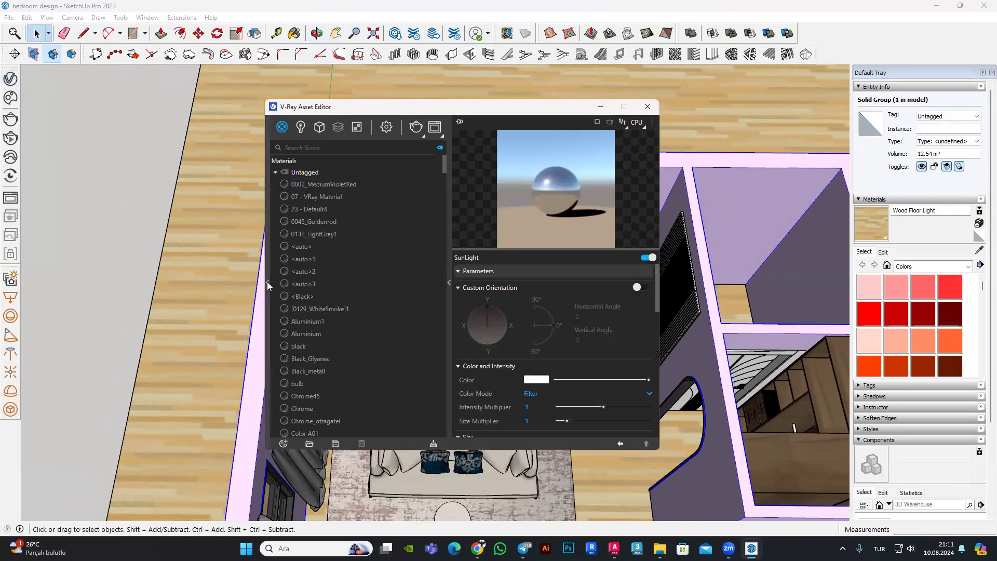
click(267, 282)
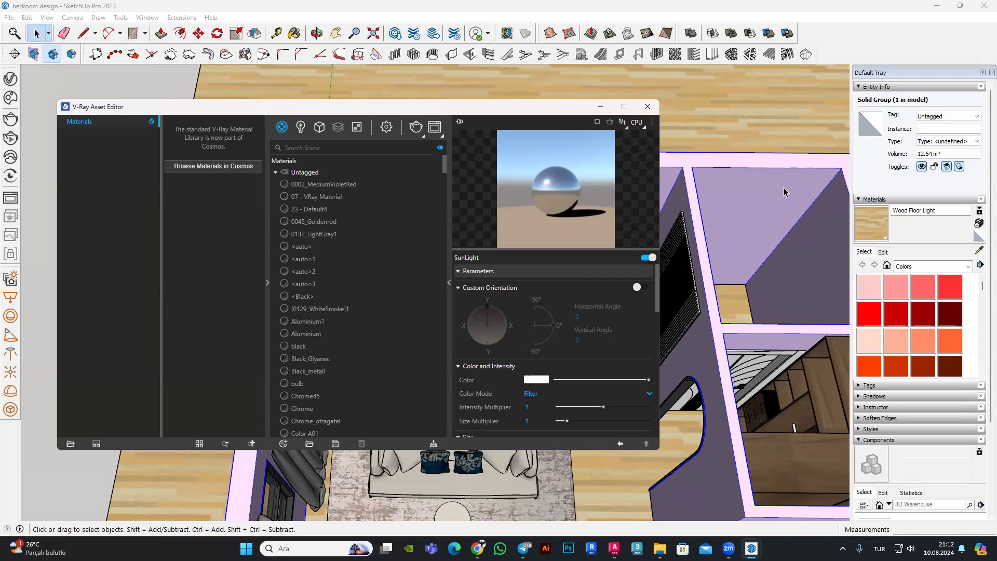
click(269, 283)
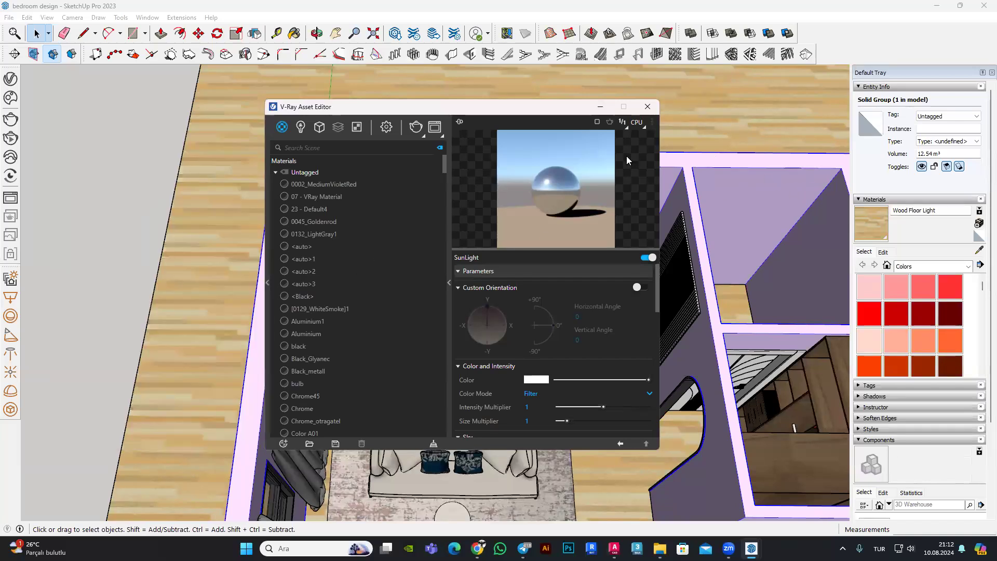
scroll(794, 197, down, 2)
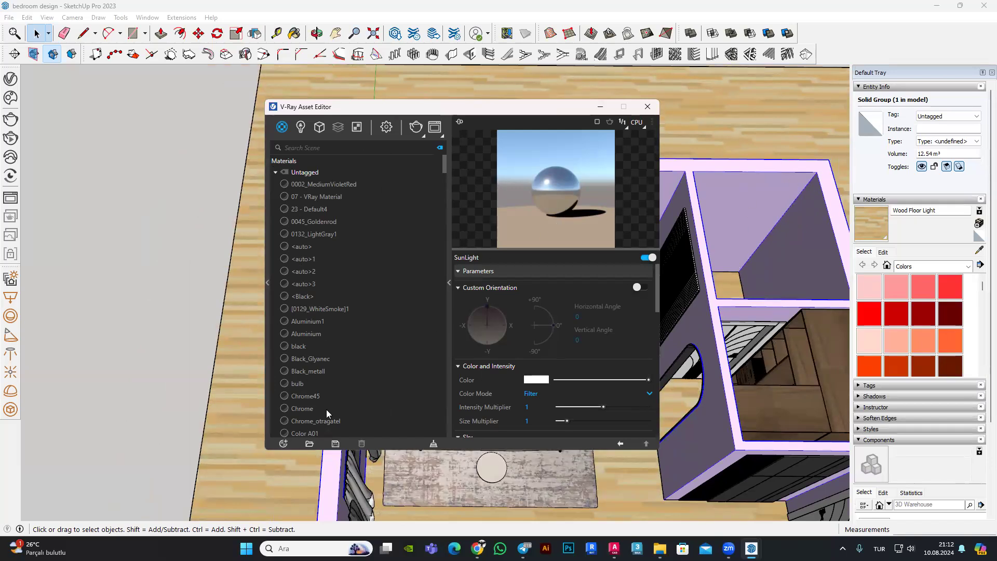
Create a new Generic V-Ray material and rename it 'Wall'
click(284, 444)
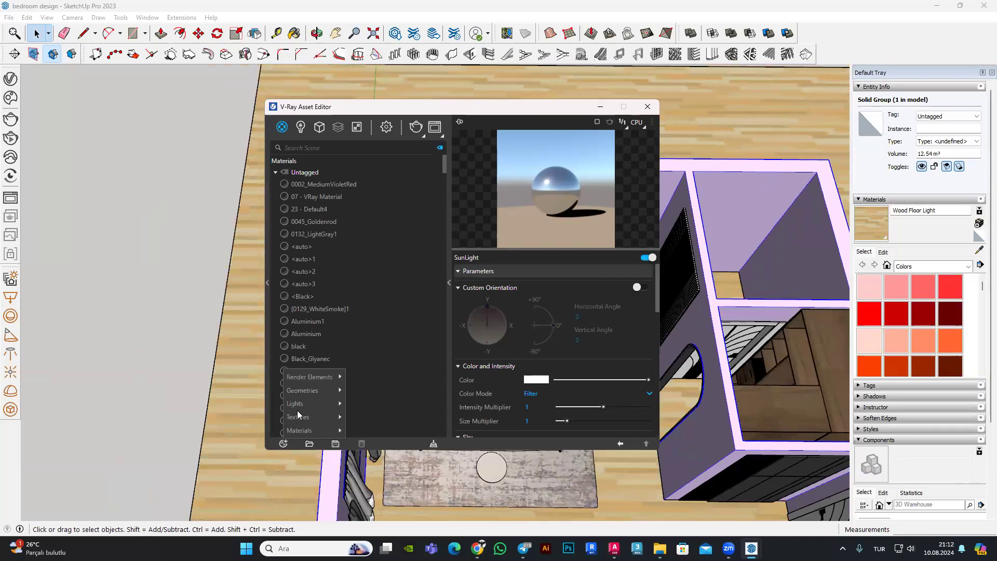
mouse_move(299, 429)
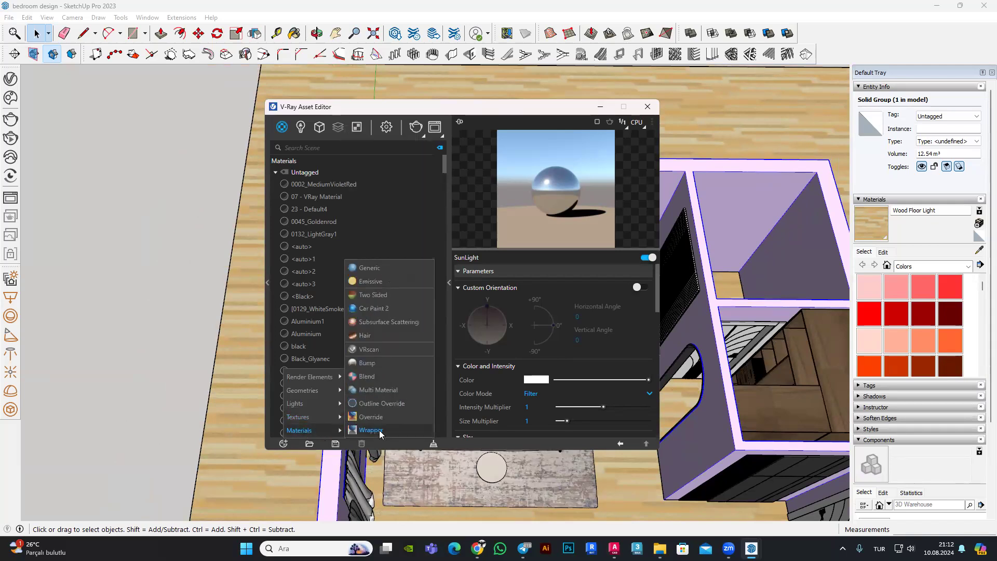
click(373, 268)
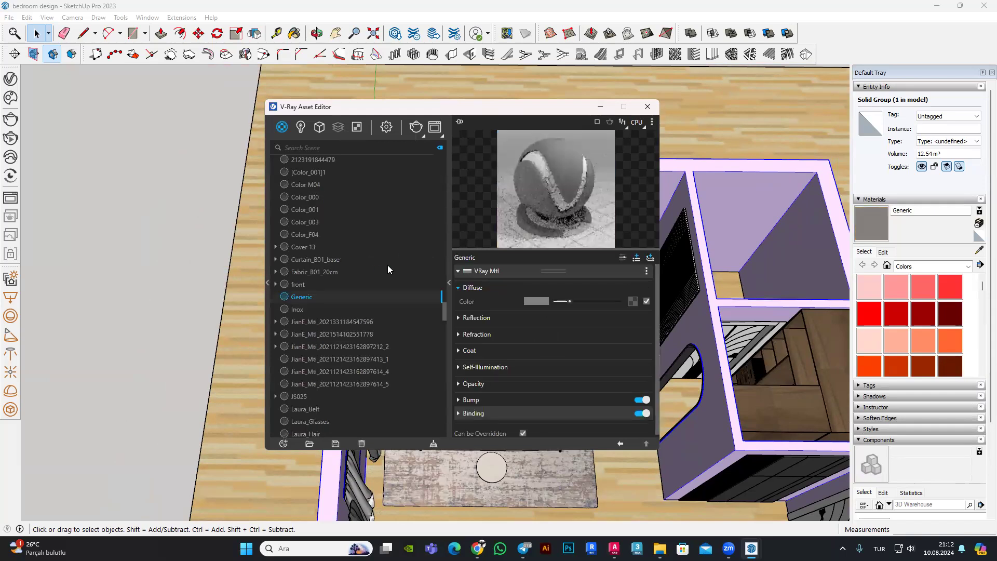
right_click(311, 300)
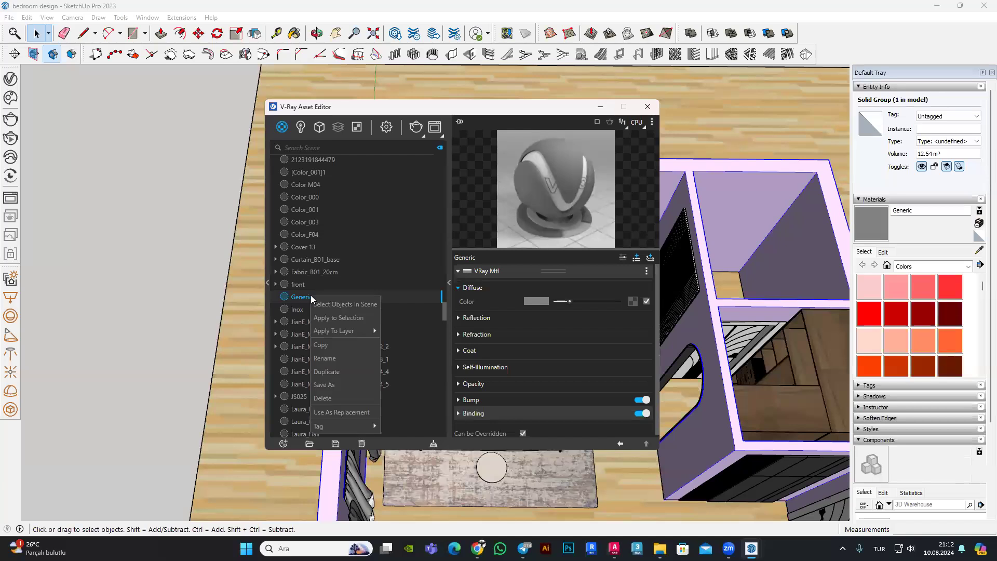
click(322, 360)
key(BackSpace)
key(BackSpace)
key(BackSpace)
key(BackSpace)
key(BackSpace)
key(BackSpace)
key(BackSpace)
text(WALL)
key(BackSpace)
key(BackSpace)
key(BackSpace)
text(all)
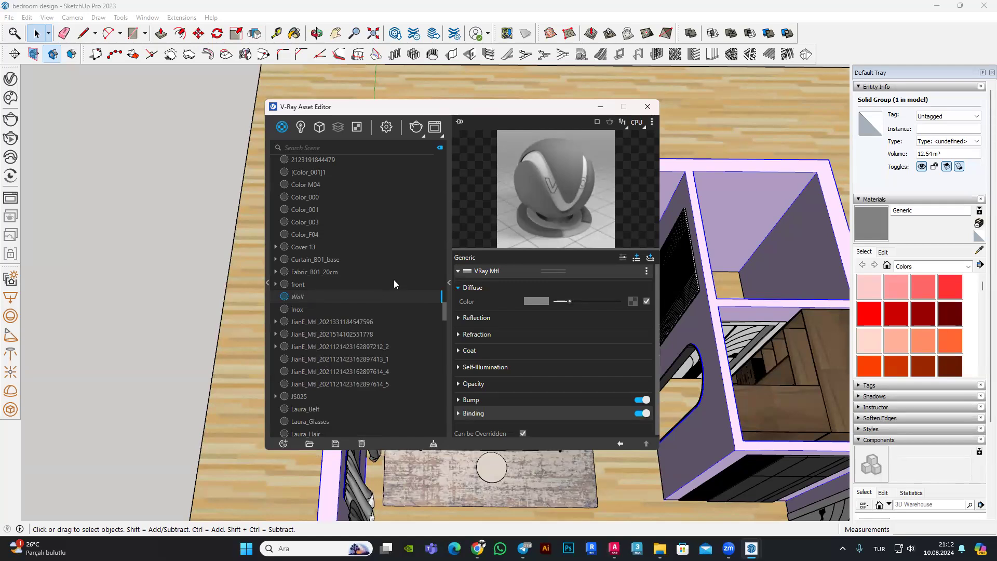
click(300, 310)
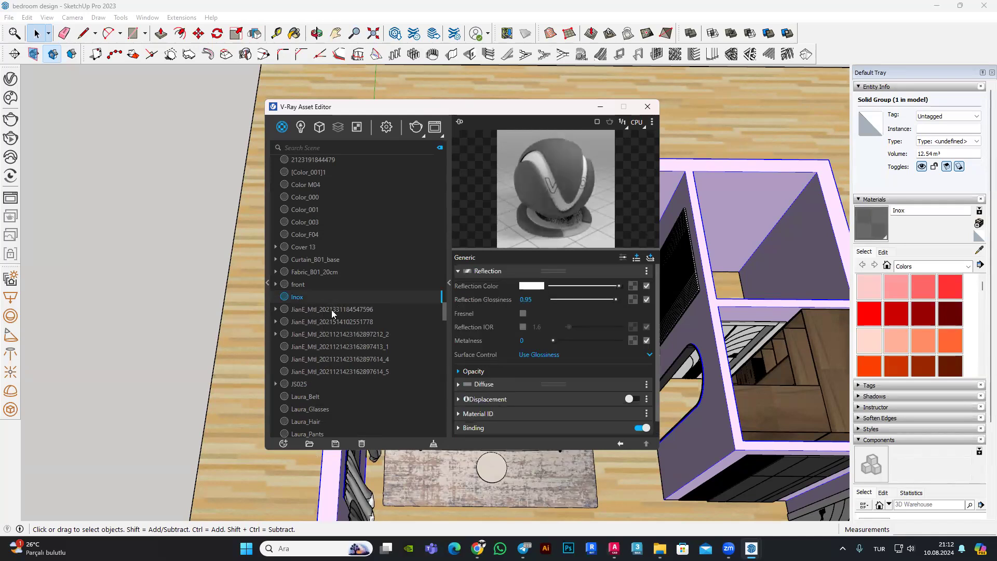
Select the Wall material and expand its VRay Mtl and Diffuse settings
scroll(384, 347, down, 15)
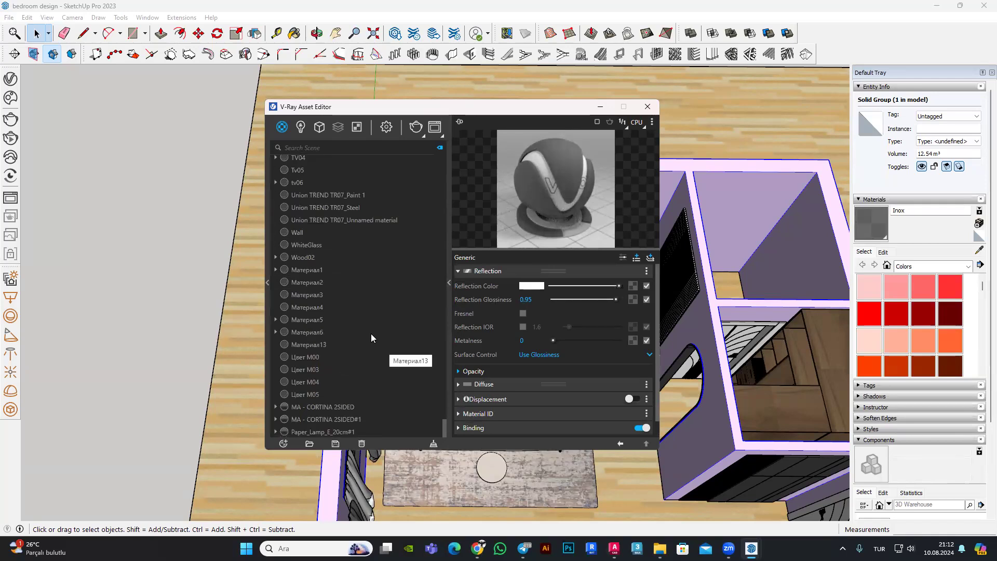
click(301, 232)
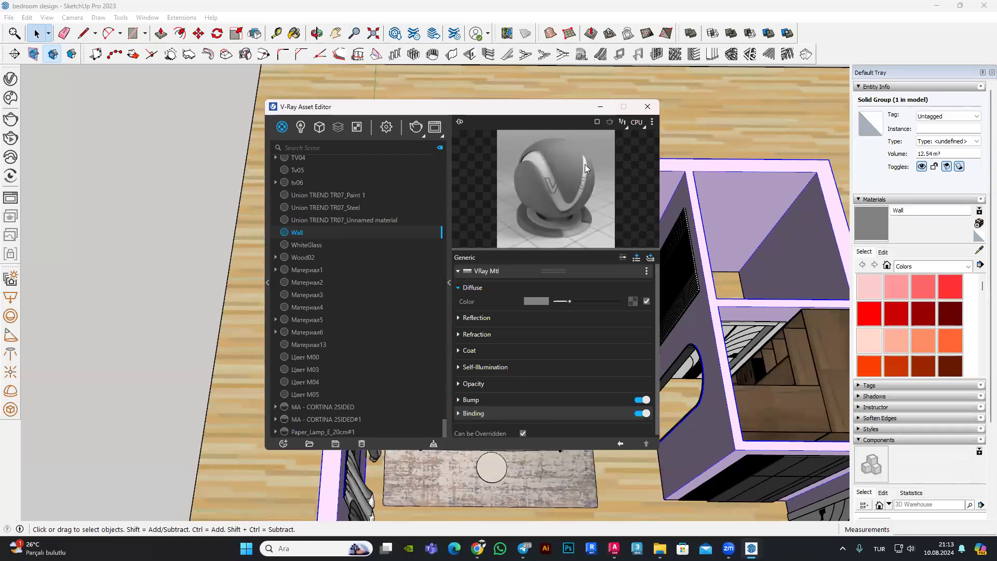
click(463, 289)
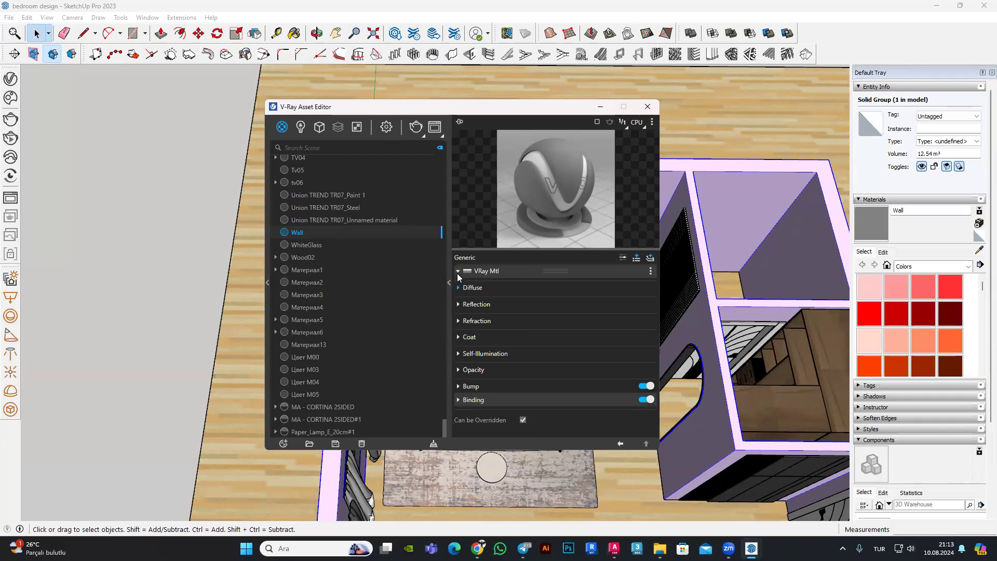
click(458, 272)
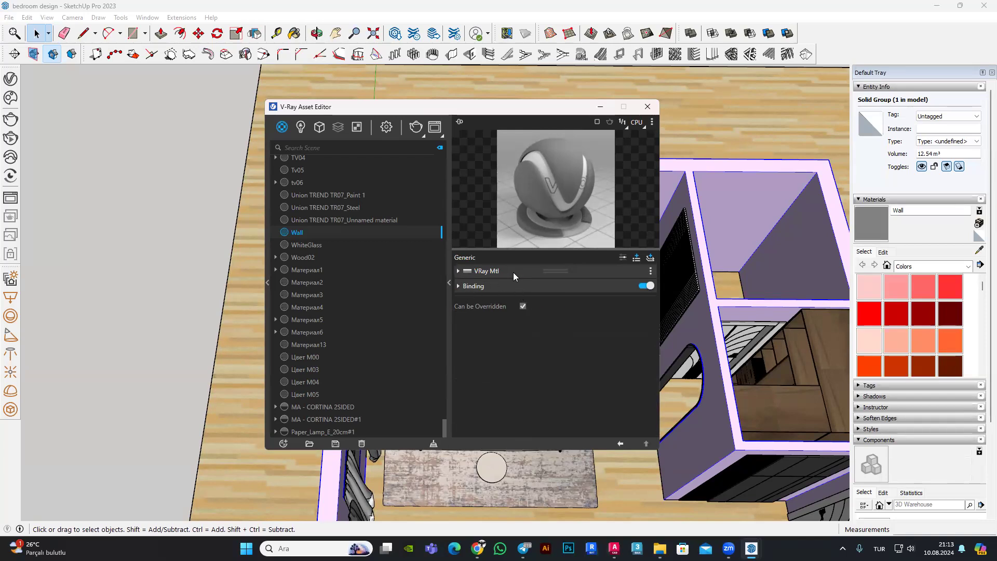
click(458, 271)
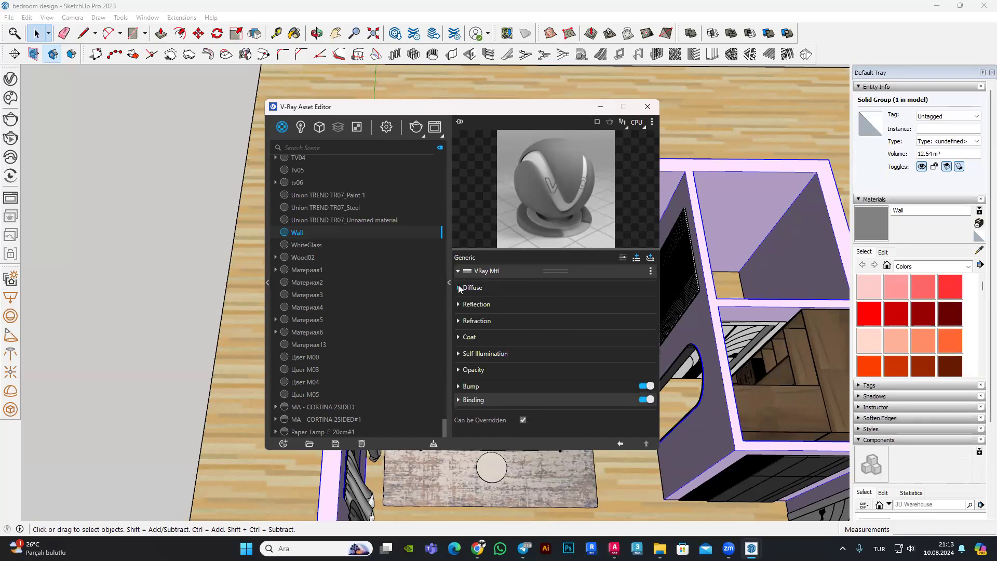
click(460, 287)
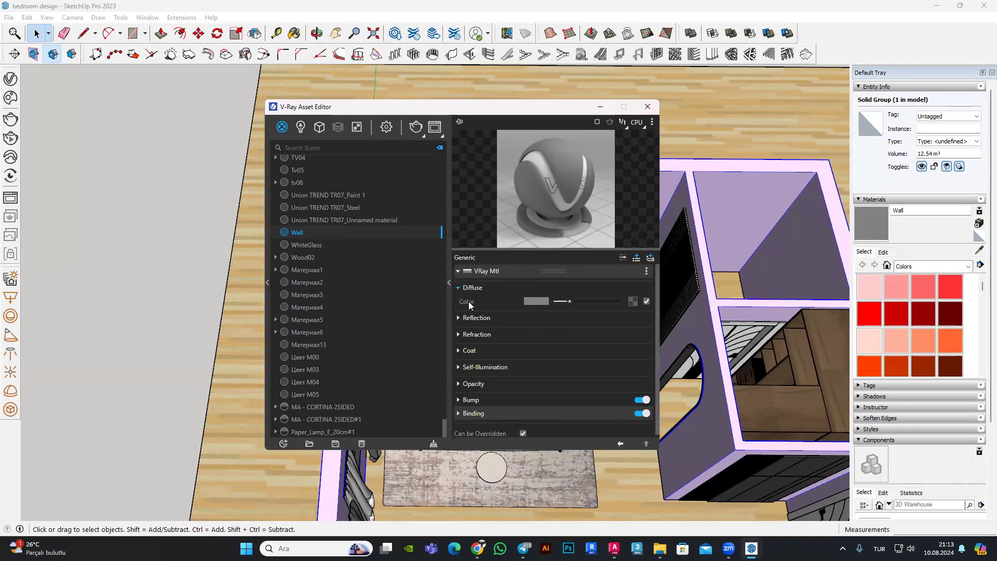
Set the Wall diffuse colour to light grey, RGB 0.874, in the V-Ray Color Picker
click(534, 301)
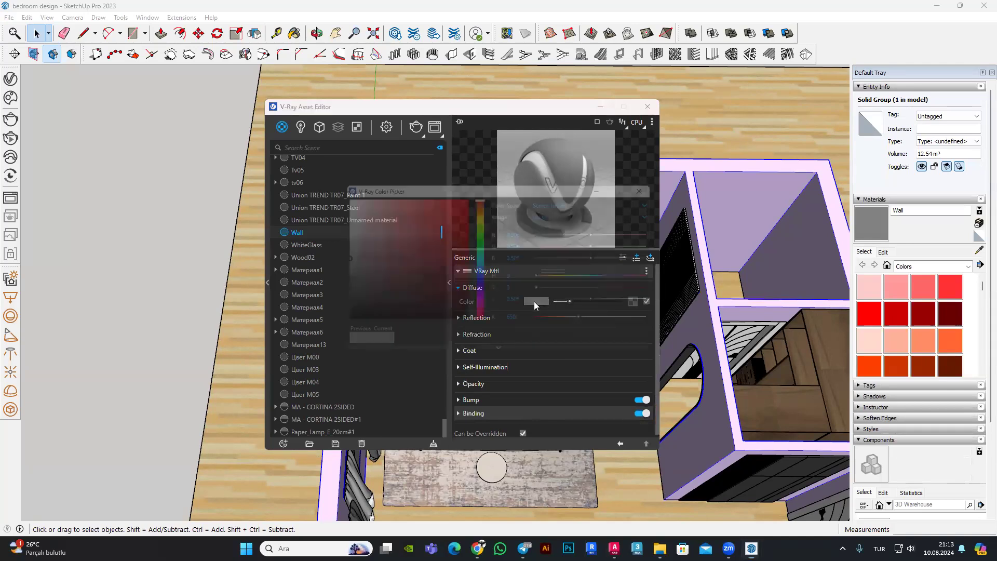
drag(336, 222, 330, 207)
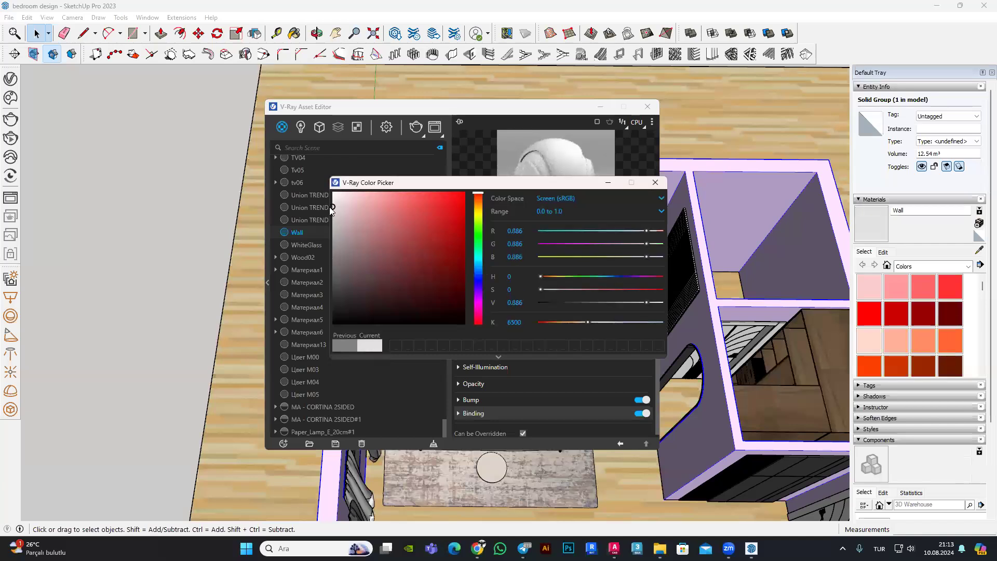
drag(330, 210, 330, 210)
drag(333, 208, 332, 211)
click(653, 185)
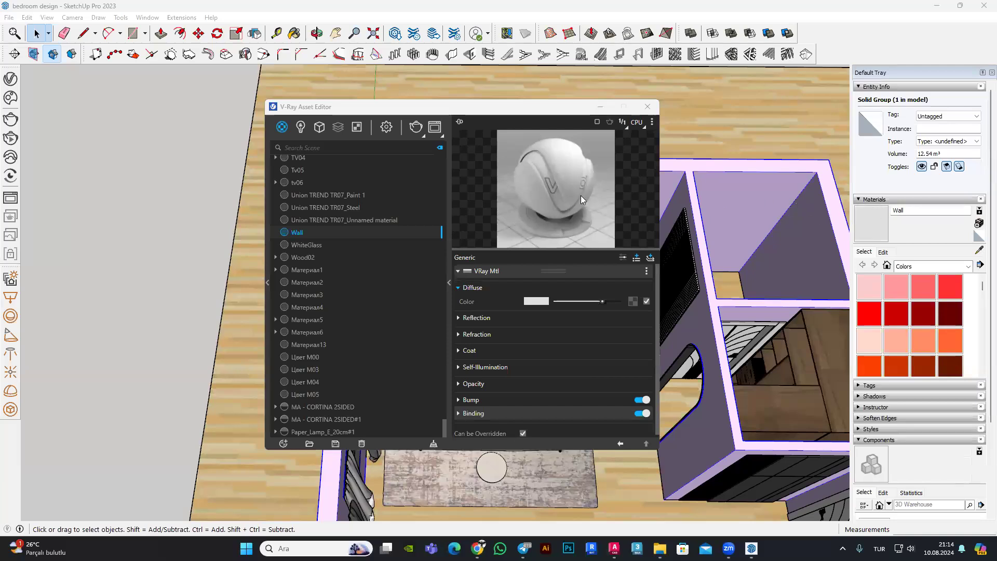
middle_drag(690, 249, 849, 221)
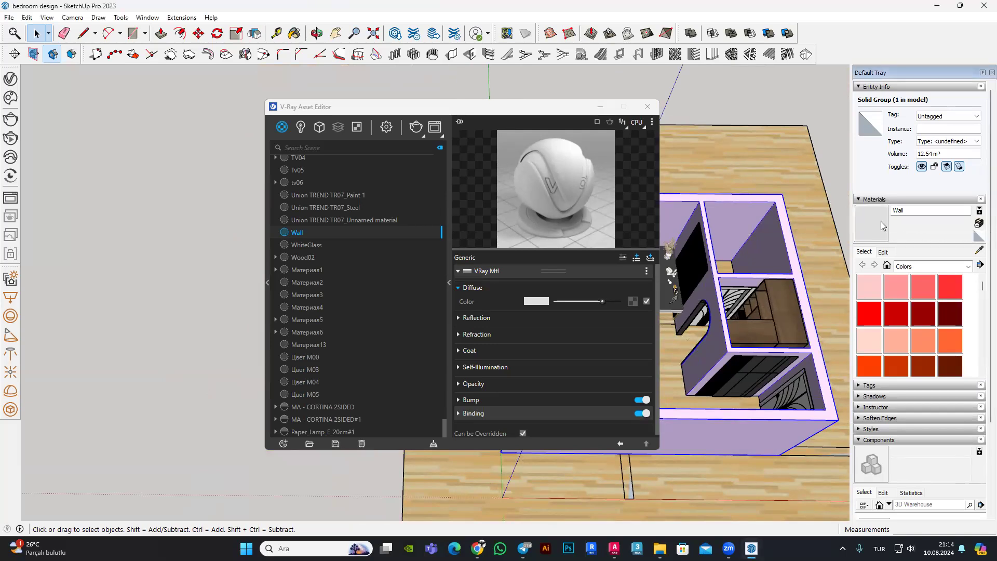
Inside the bedroom group, Ctrl-paint all the purple wall faces with the Wall material
click(861, 222)
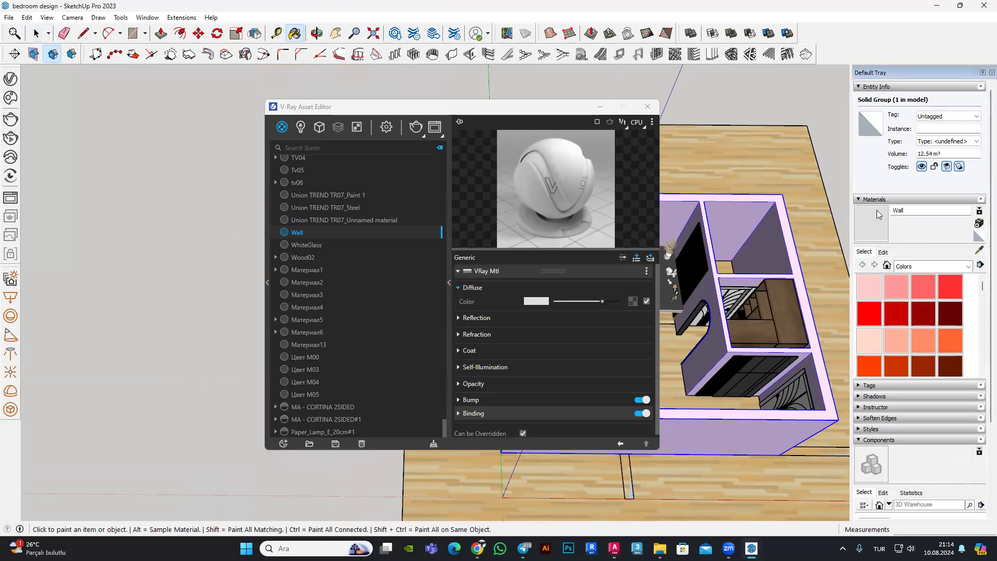
click(36, 33)
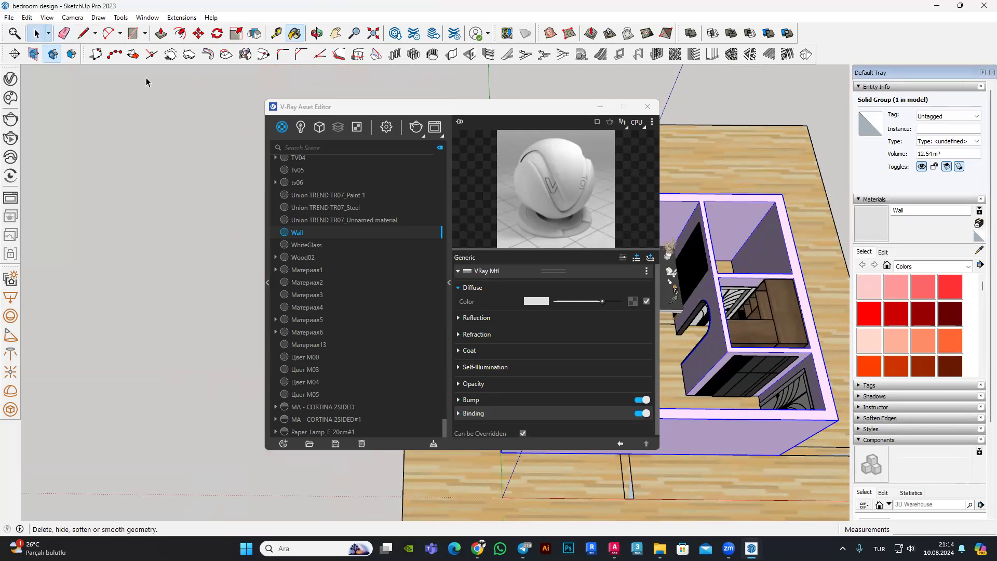
double_click(730, 223)
click(876, 223)
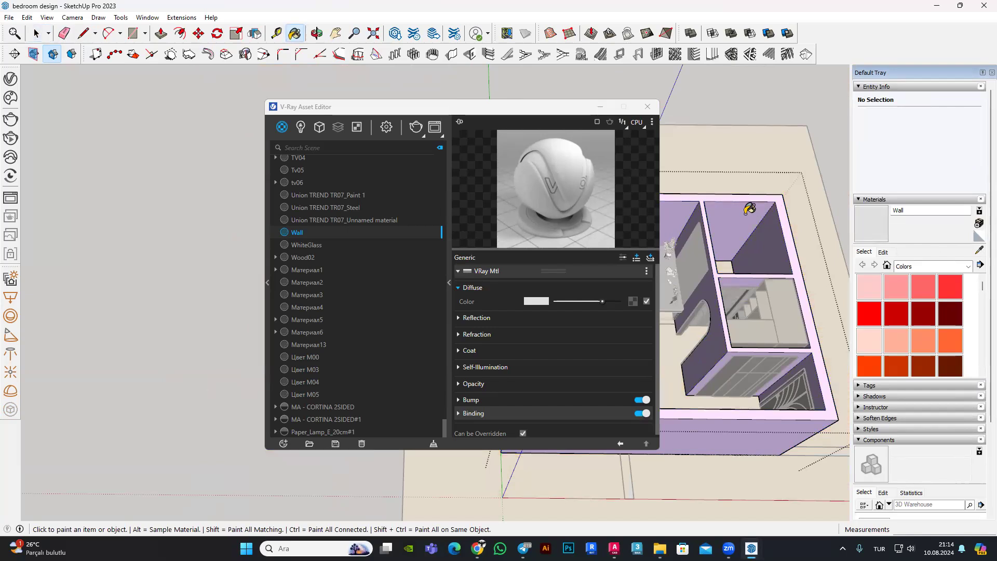
key(ctrl)
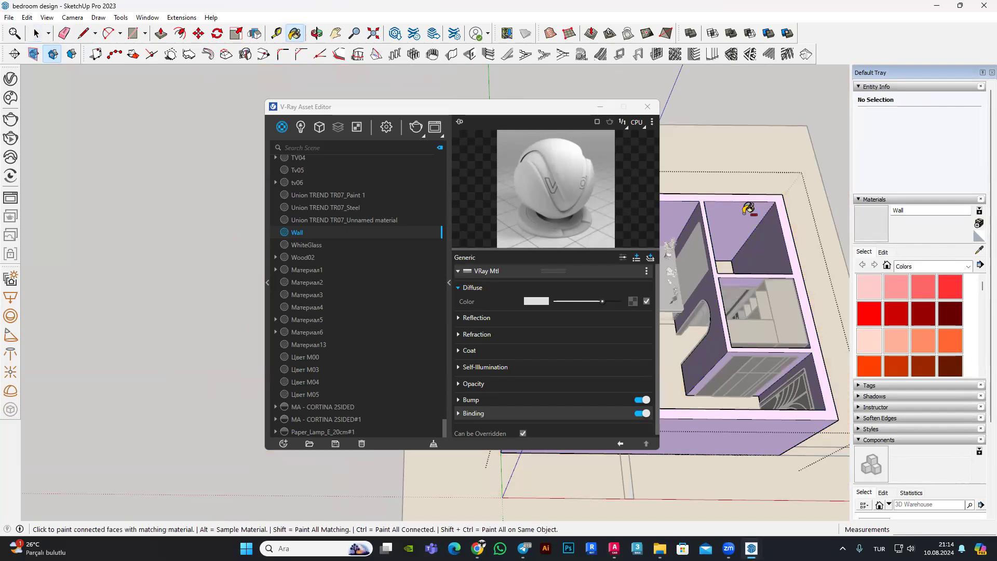
click(767, 291)
middle_drag(767, 291, 699, 302)
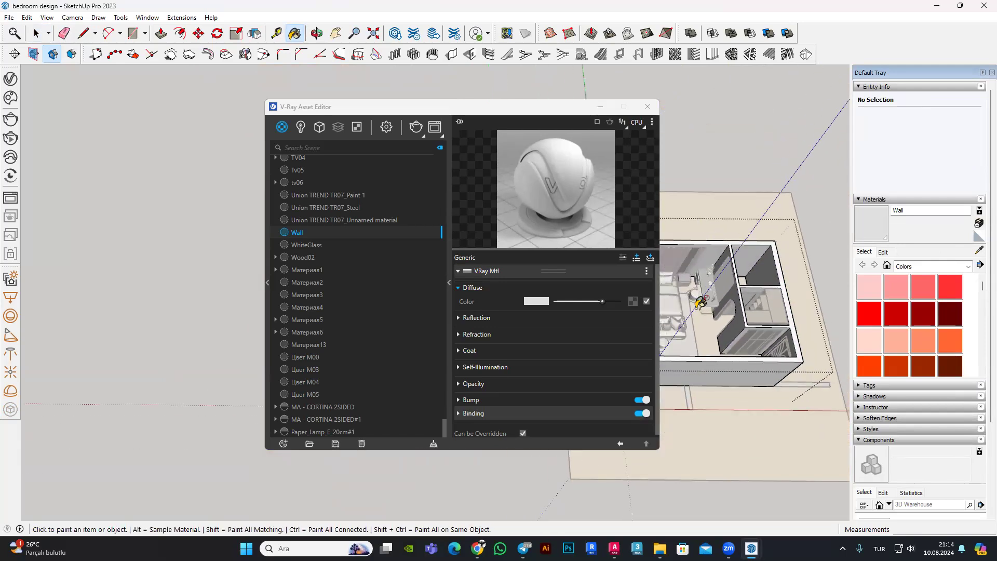
scroll(700, 302, up, 2)
scroll(700, 302, up, 2)
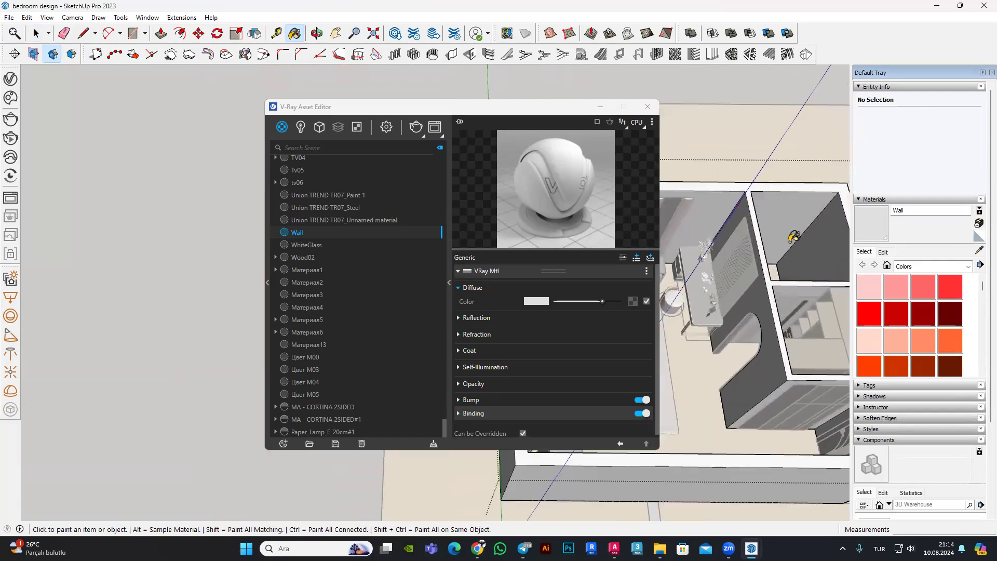
middle_drag(794, 237, 760, 231)
click(37, 35)
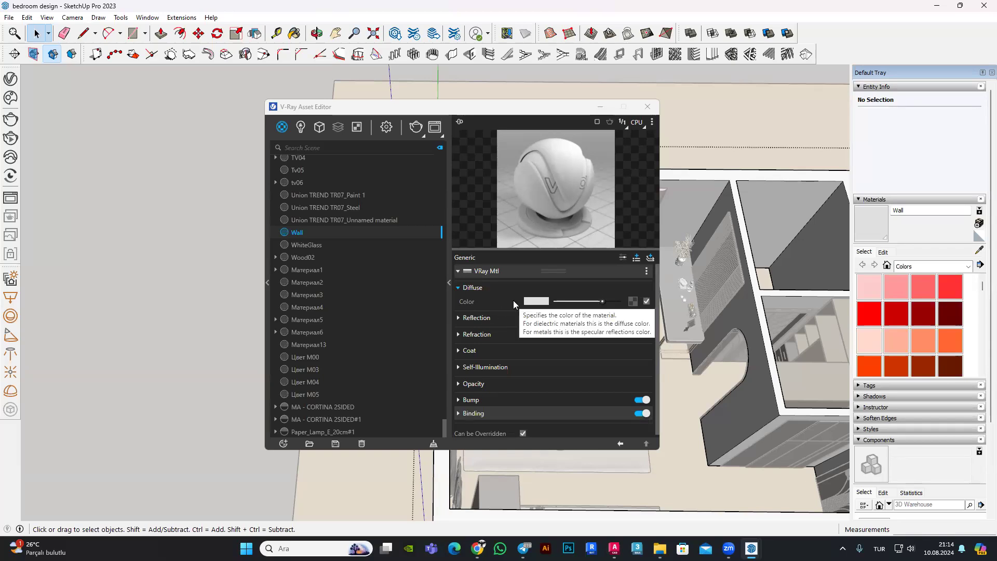
Set the Wall material's reflection colour to white
click(459, 318)
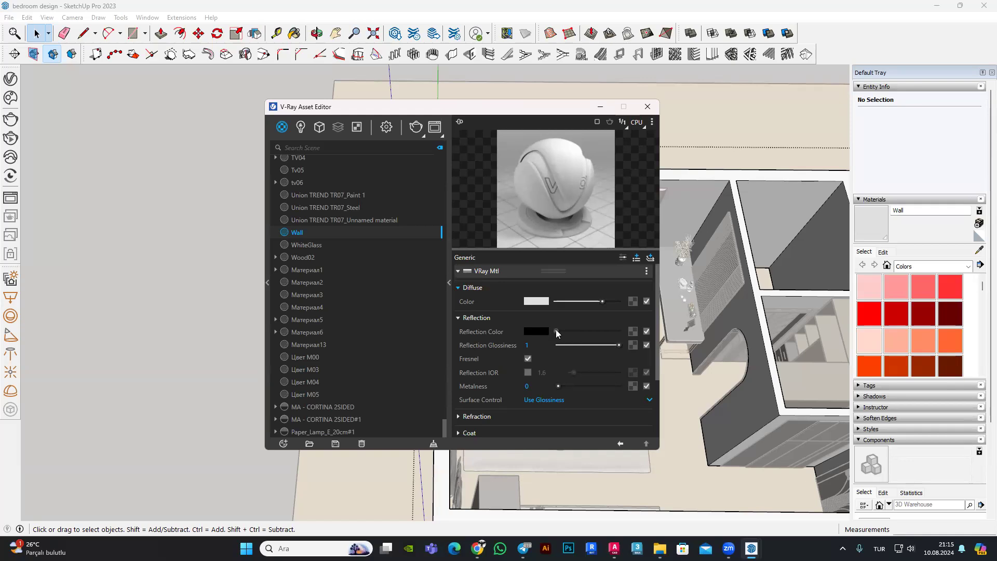
mouse_move(556, 329)
mouse_down()
mouse_move(576, 328)
mouse_move(555, 329)
mouse_up()
click(556, 331)
drag(557, 331, 624, 337)
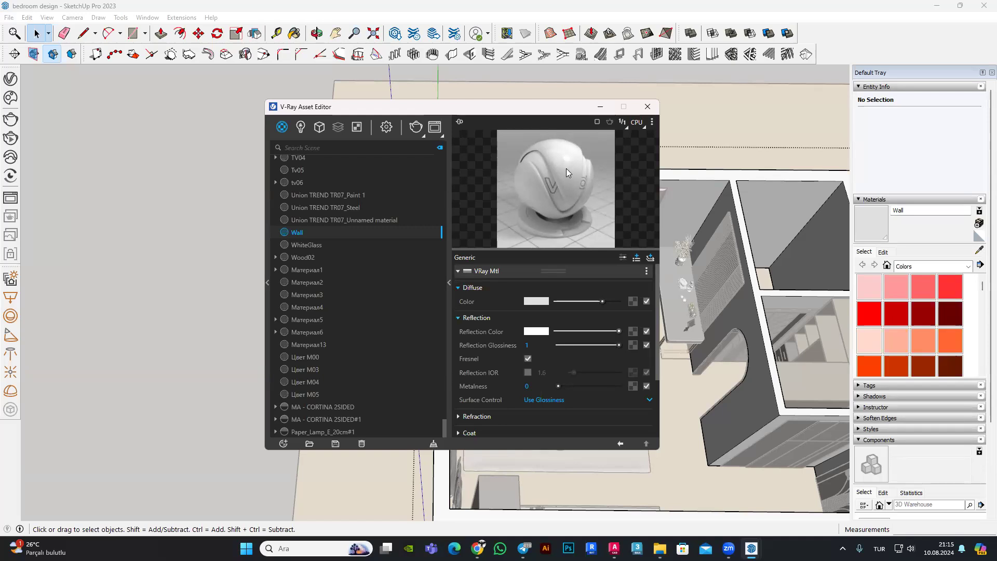
click(588, 330)
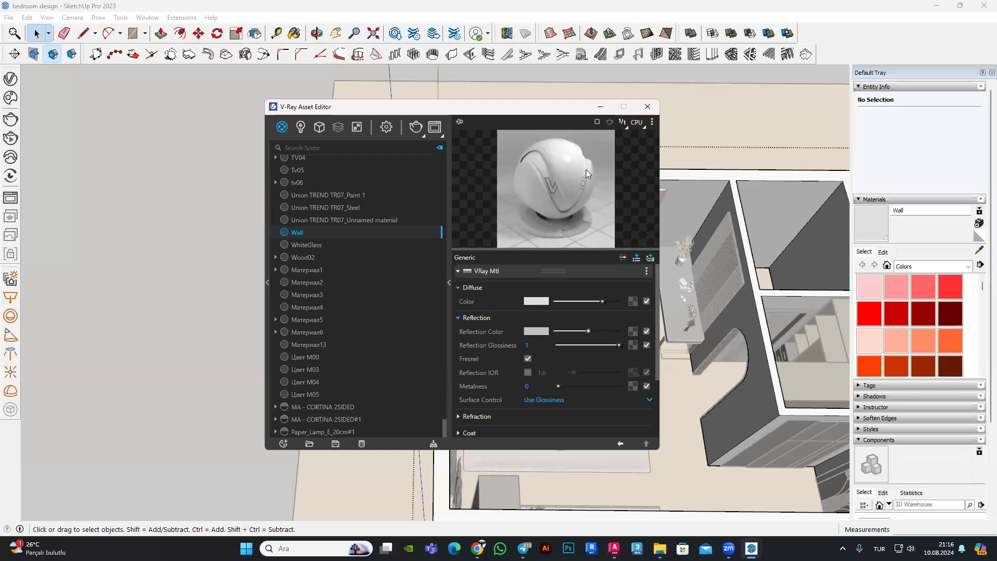
drag(590, 331, 629, 333)
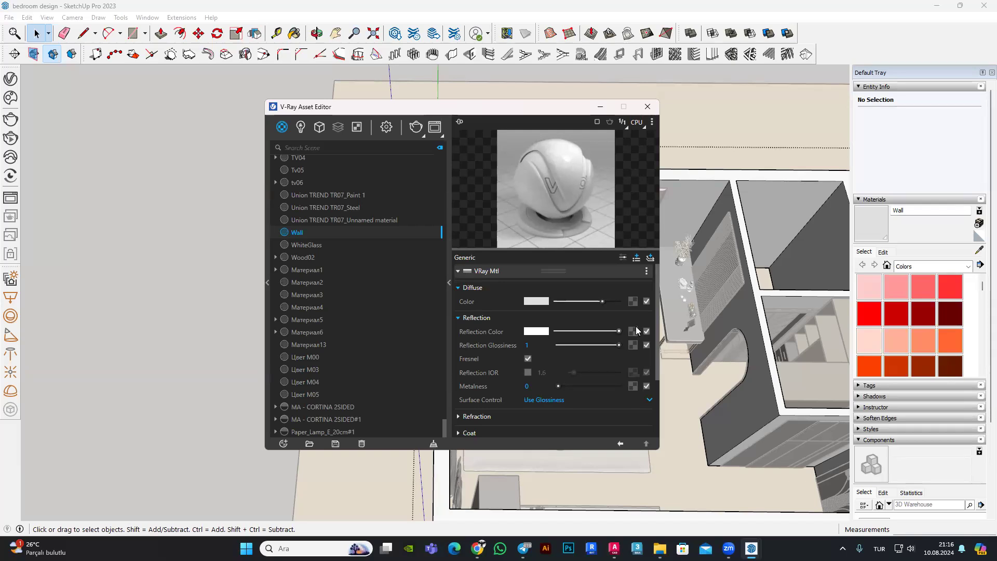
Test glossiness and Fresnel, ending with white reflection, glossiness 1 and Fresnel on
drag(618, 345, 592, 345)
drag(617, 330, 551, 330)
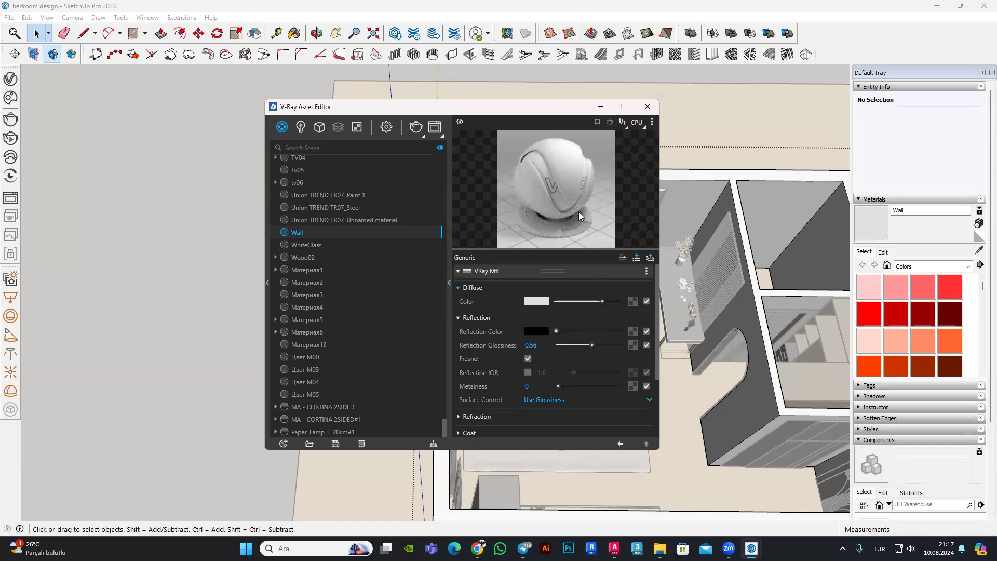
mouse_move(556, 331)
mouse_down()
mouse_move(619, 330)
mouse_move(594, 344)
mouse_up()
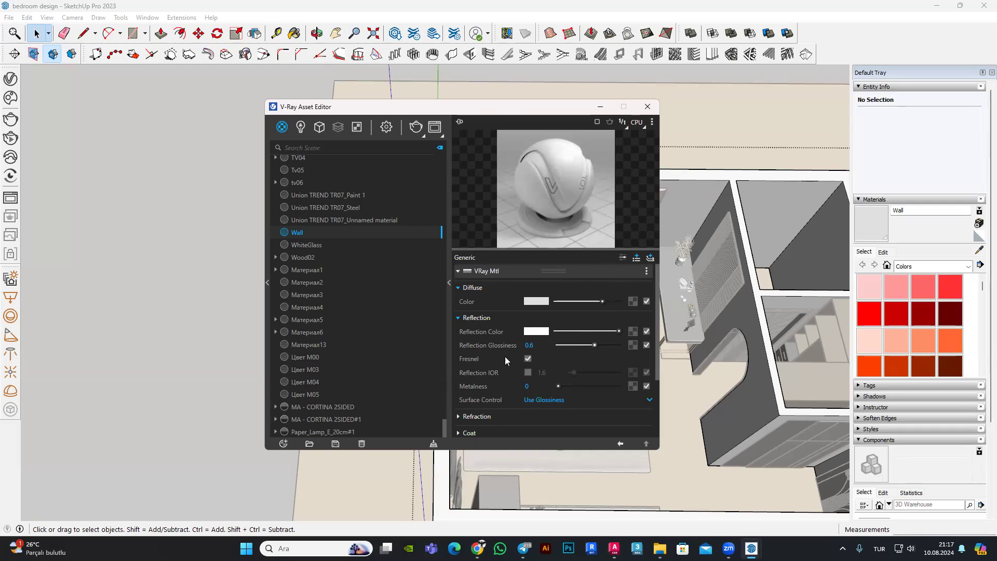
click(527, 358)
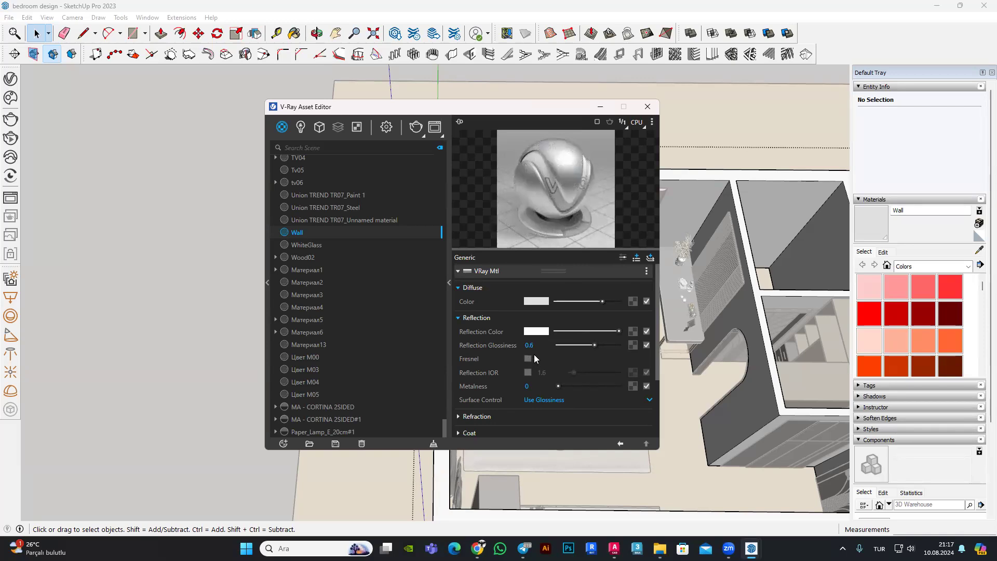
drag(594, 345, 623, 347)
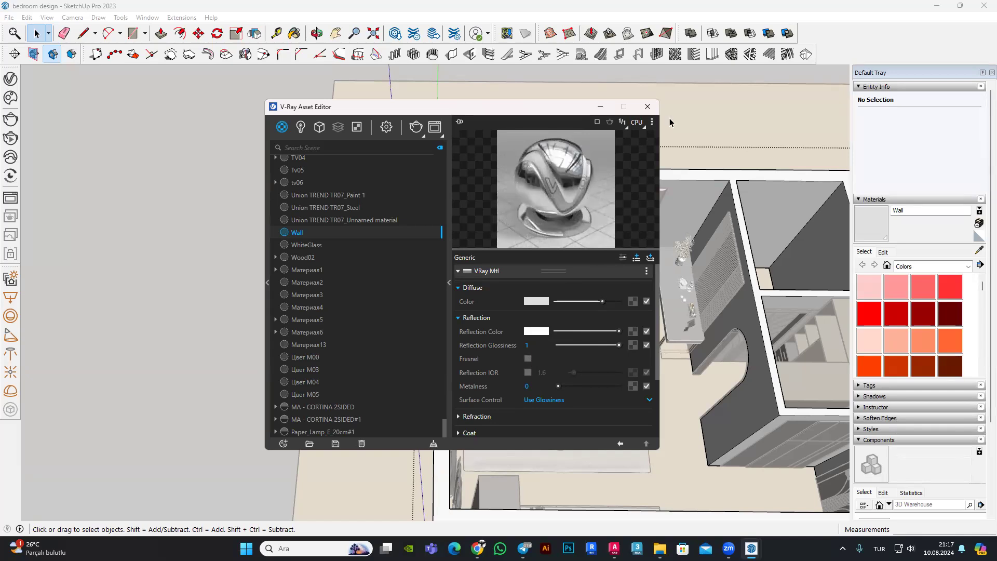
click(527, 359)
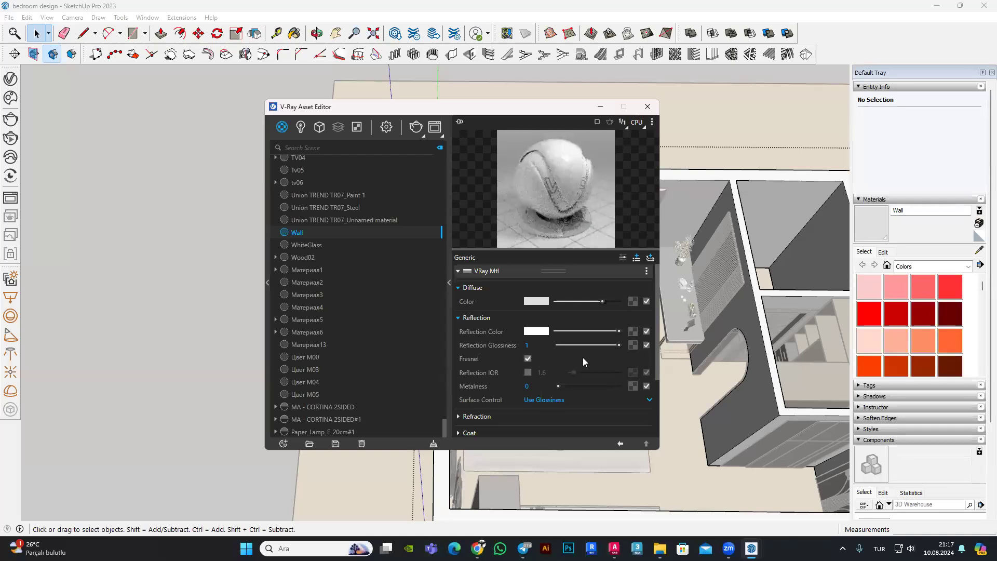
Set reflection glossiness to 0.62 and enable the custom Reflection IOR option
click(595, 345)
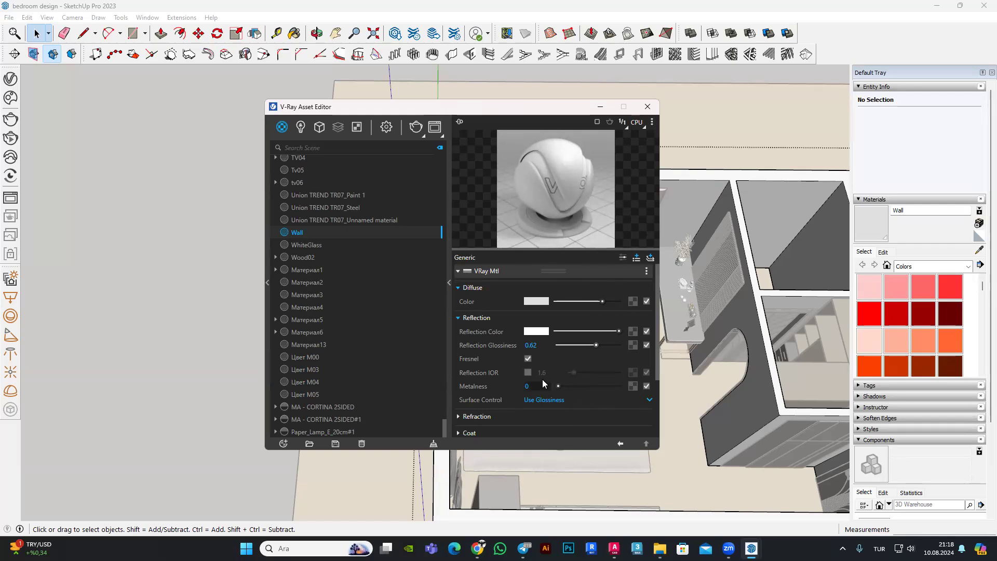
click(527, 372)
Compare Fresnel on and off, settling glossiness near 0.6 with Fresnel enabled
click(527, 358)
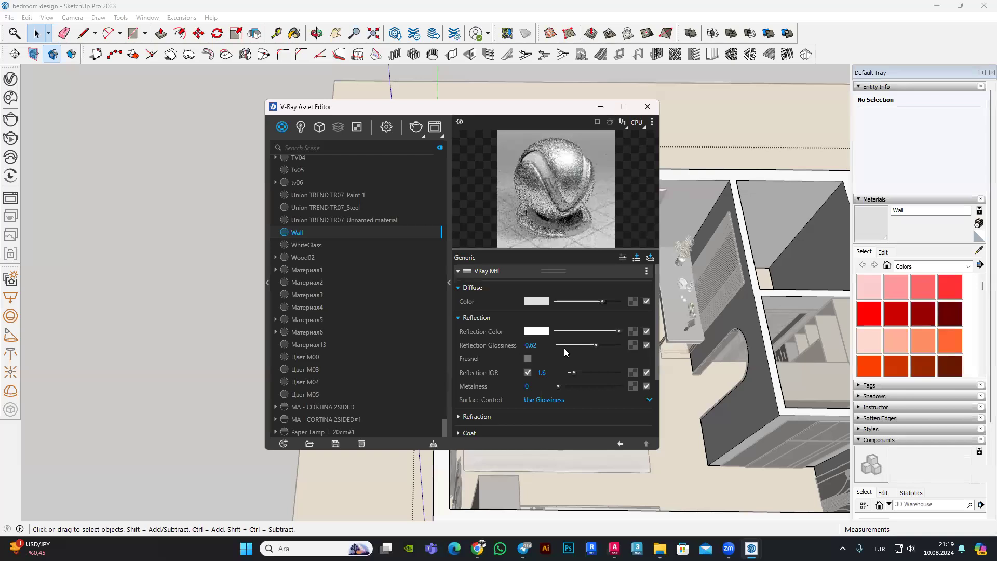
click(528, 358)
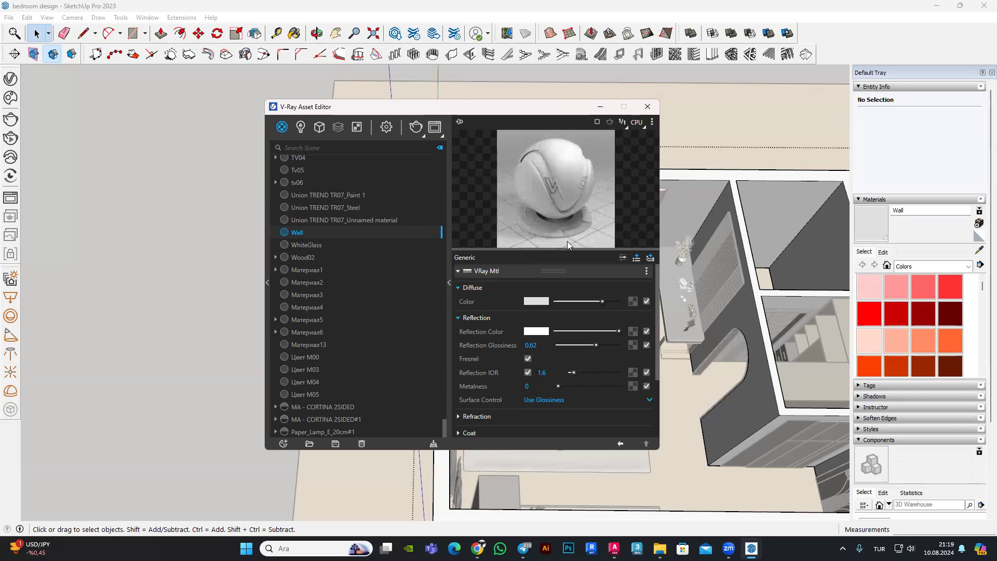
drag(601, 370, 622, 368)
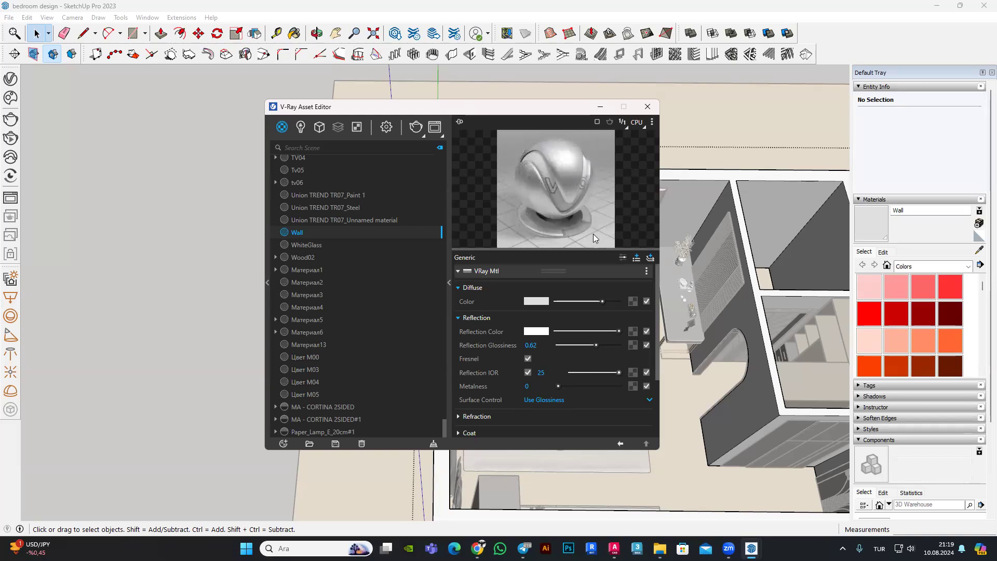
click(528, 359)
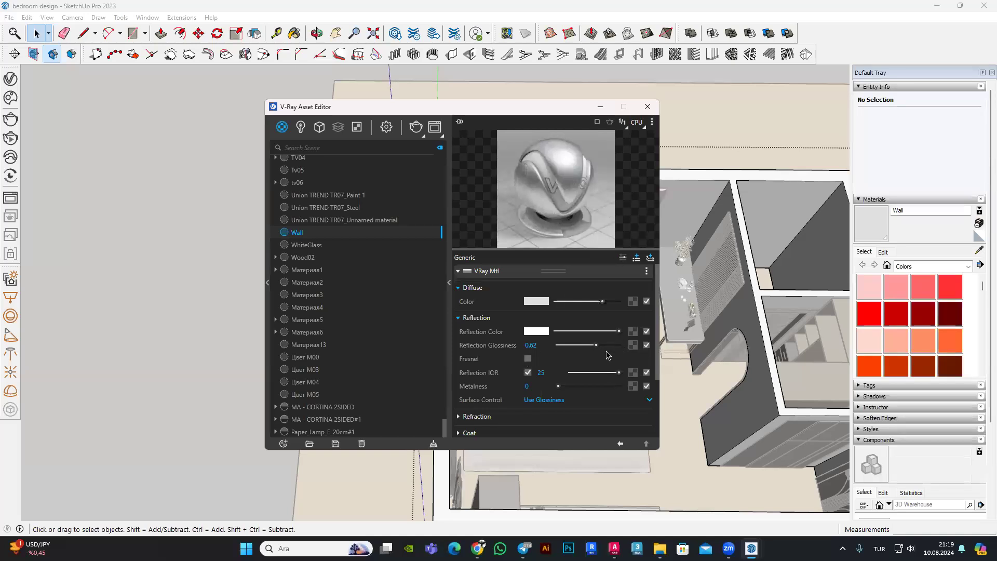
drag(595, 344, 621, 345)
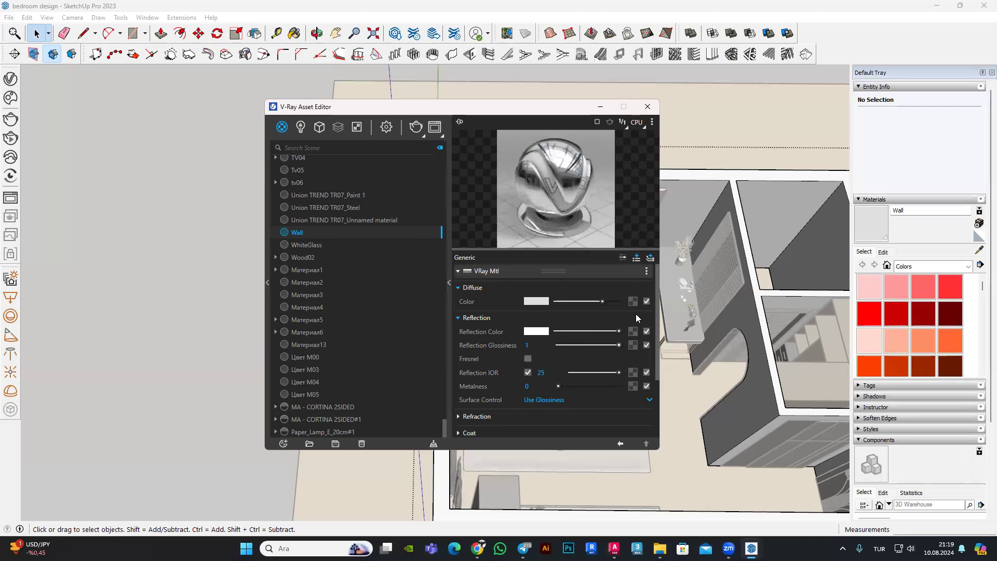
drag(590, 347, 595, 345)
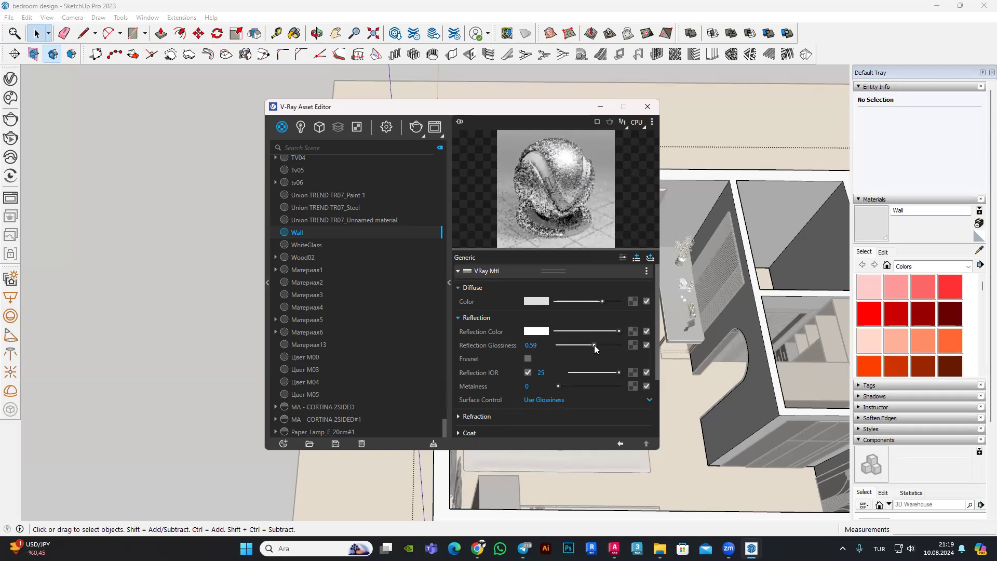
click(527, 359)
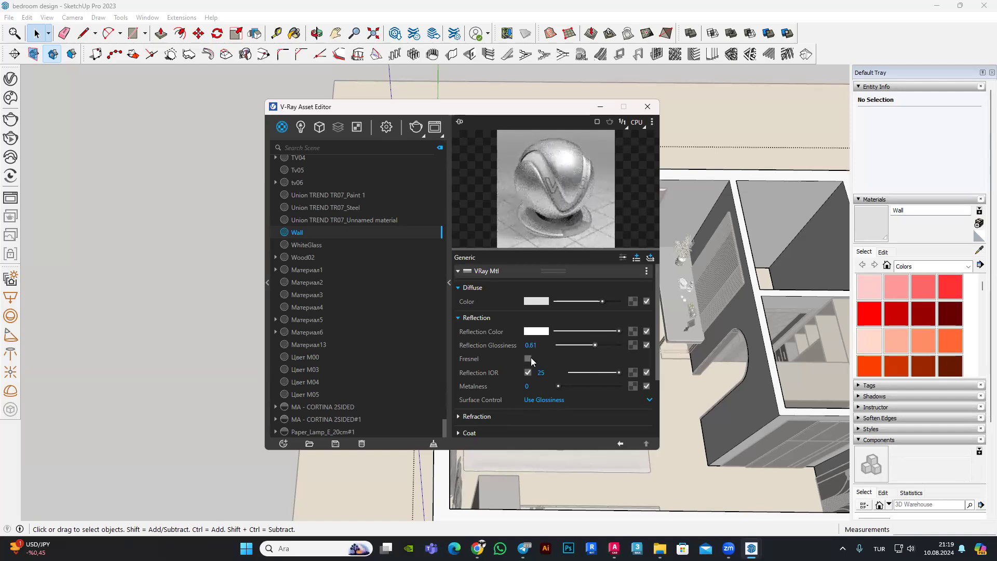
Set the Wall material's Reflection IOR to 1.6
click(588, 373)
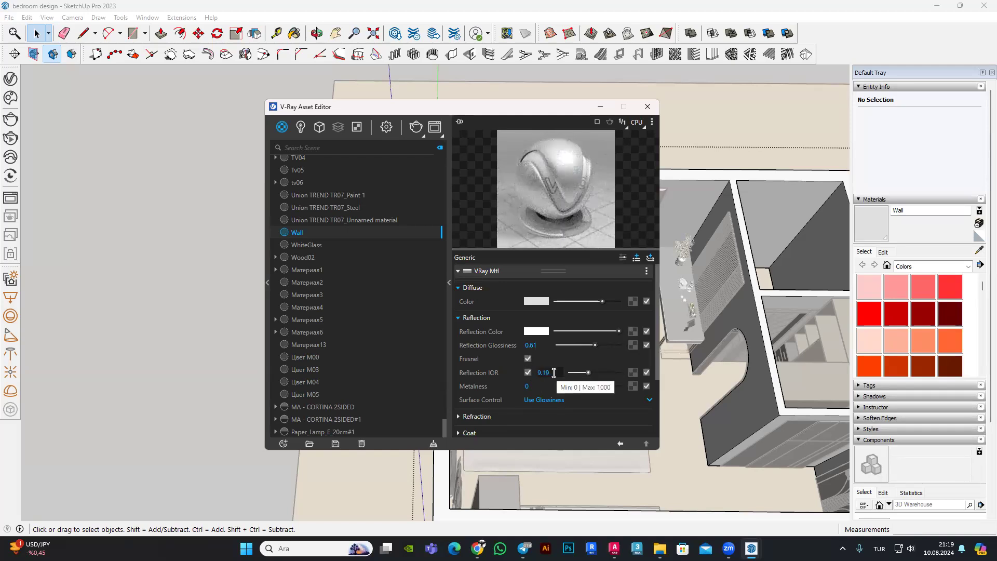
mouse_move(543, 373)
double_click(551, 373)
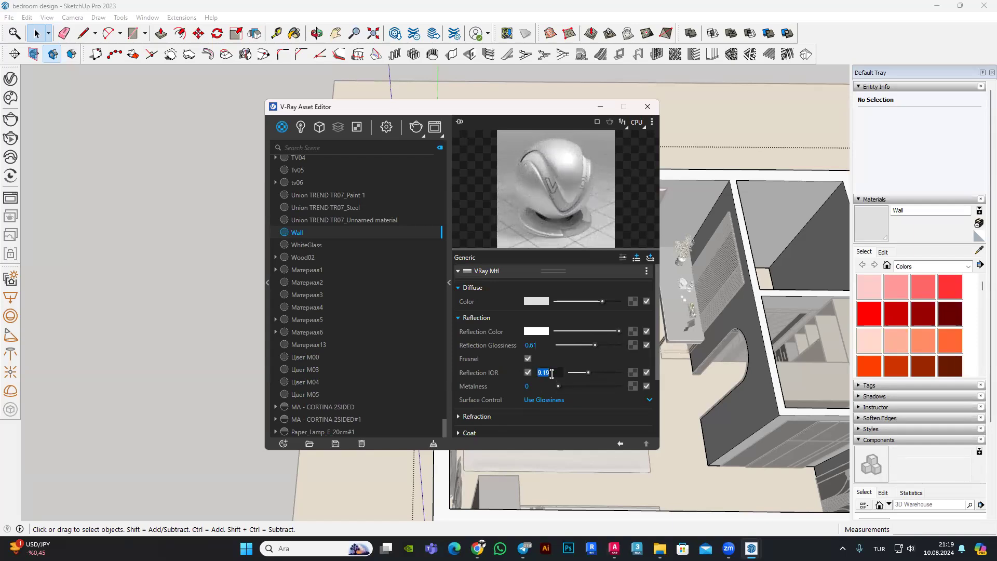
text(1)
key(BackSpace)
text(1)
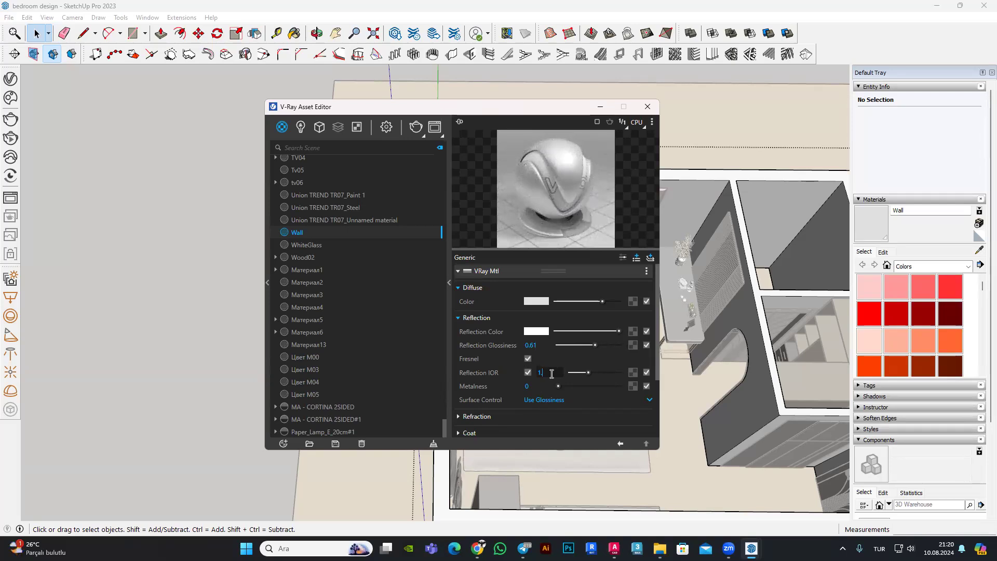
text(.6)
key(Return)
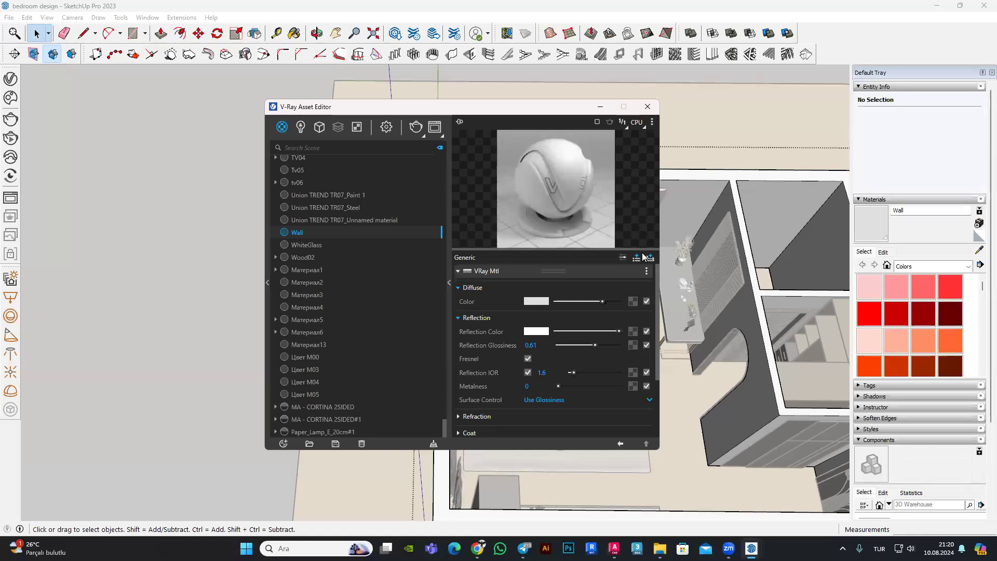
click(542, 370)
click(527, 372)
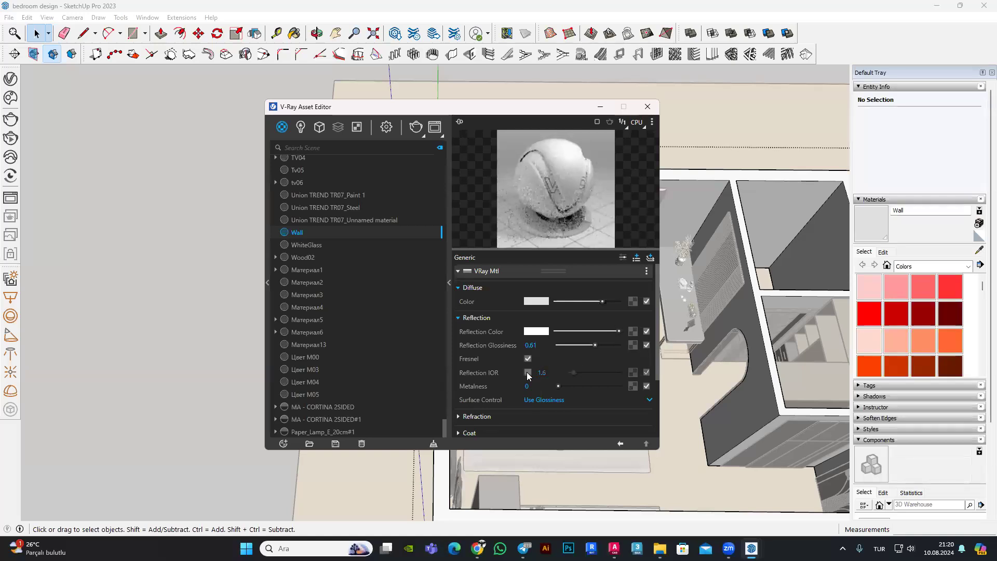
click(527, 372)
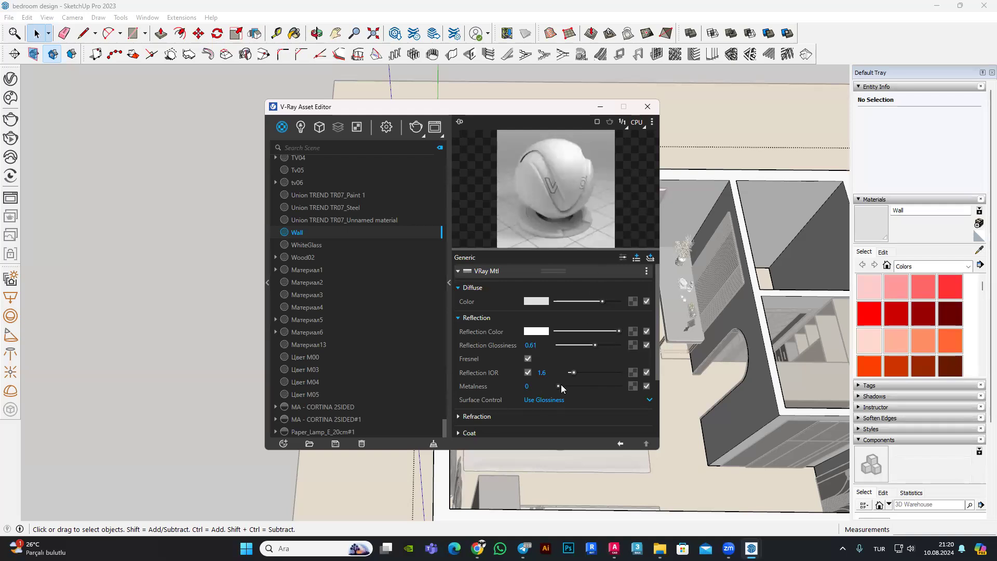
drag(559, 386, 625, 385)
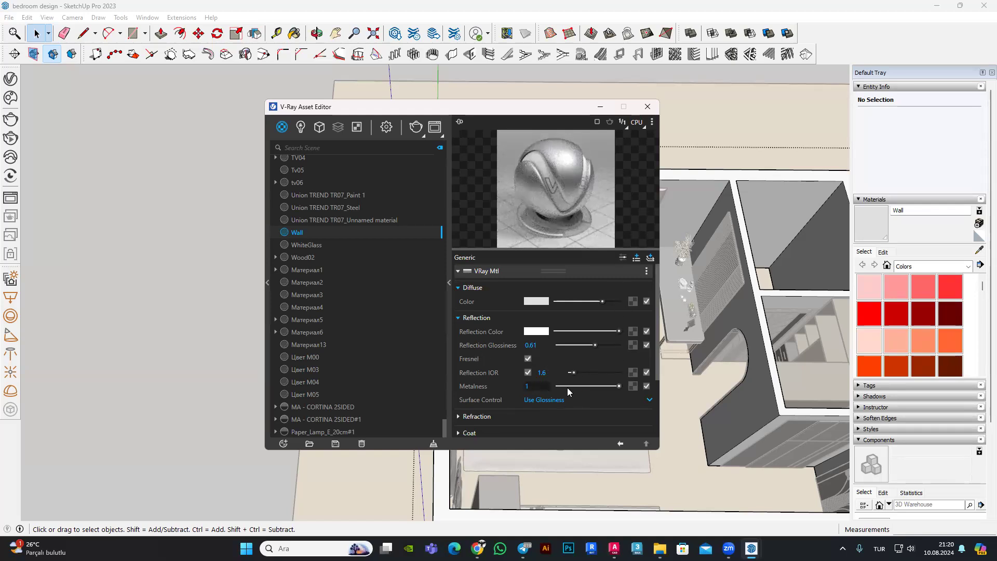
click(528, 385)
drag(616, 385, 544, 382)
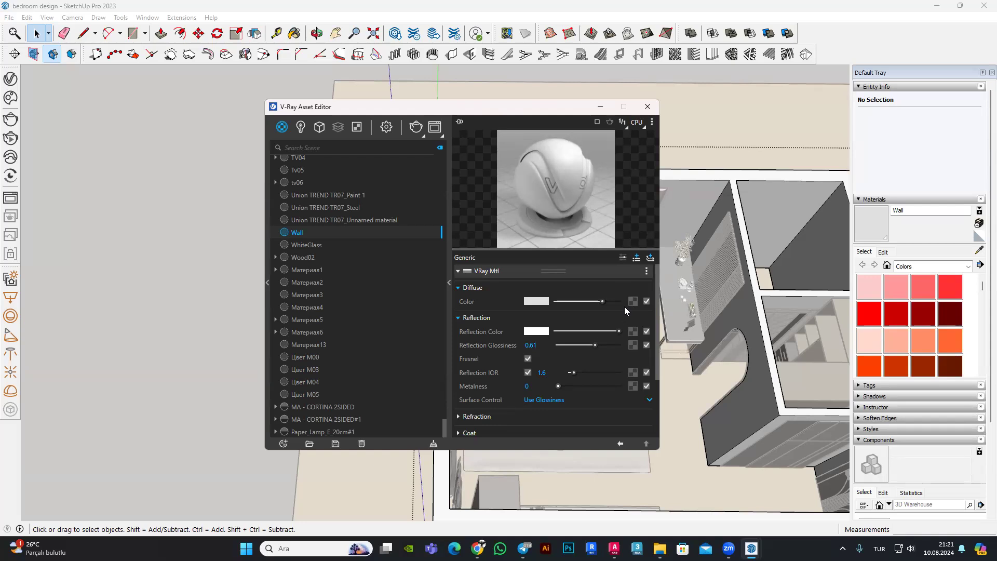
drag(655, 326, 651, 384)
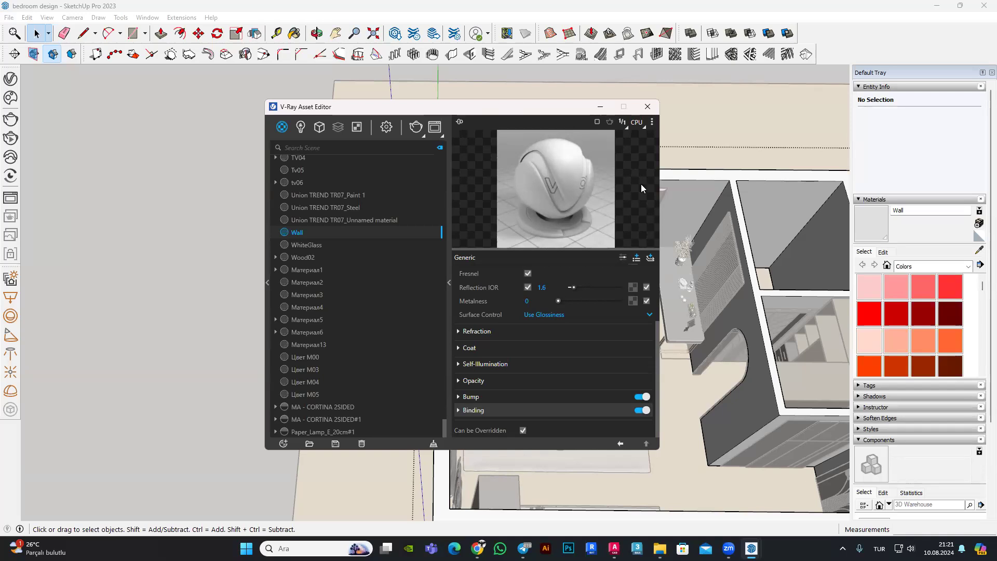
Minimize the V-Ray Asset Editor and zoom in on the bed from above
click(600, 106)
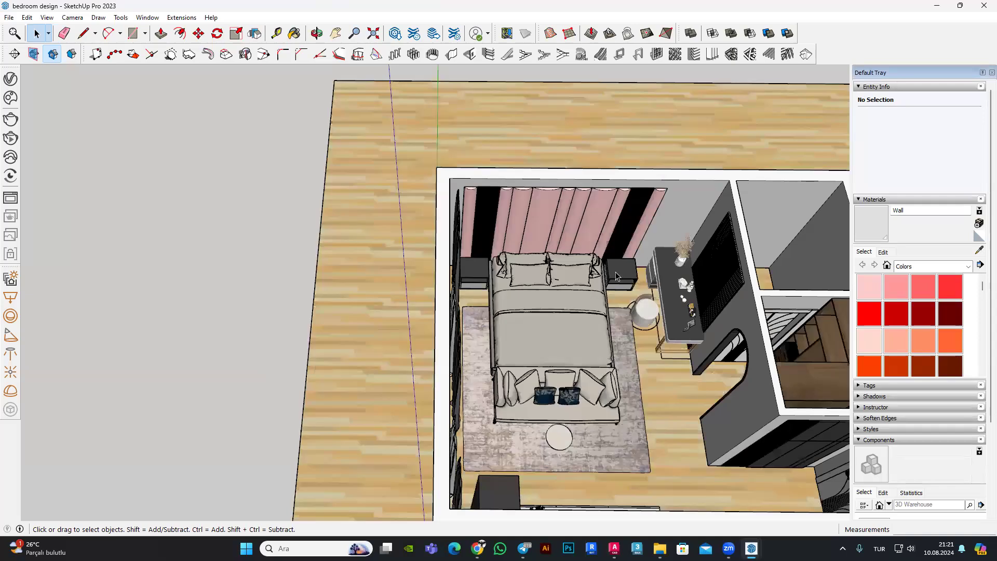
mouse_move(319, 207)
middle_down()
mouse_move(537, 351)
mouse_move(545, 239)
middle_up()
scroll(545, 239, up, 3)
scroll(553, 260, up, 2)
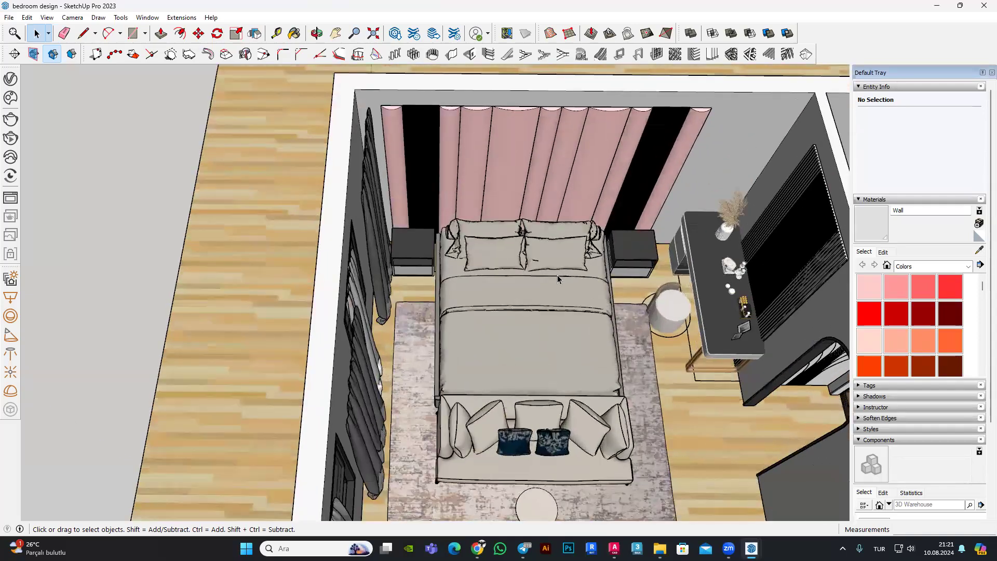
scroll(556, 275, up, 3)
scroll(556, 208, up, 2)
scroll(556, 207, up, 2)
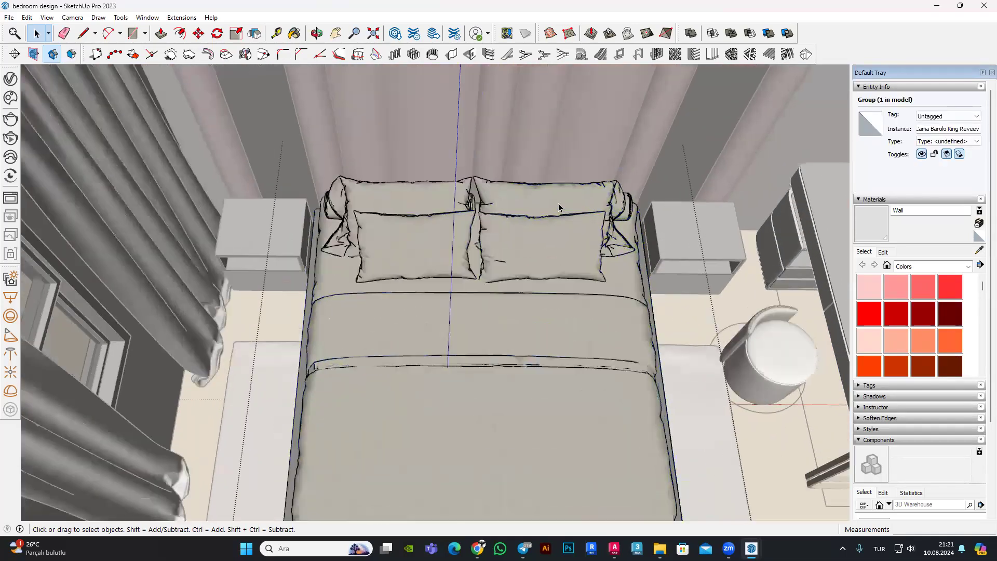
scroll(556, 205, up, 2)
scroll(559, 203, up, 2)
Enter the pillow group and inspect its upper-right pillow face
click(559, 203)
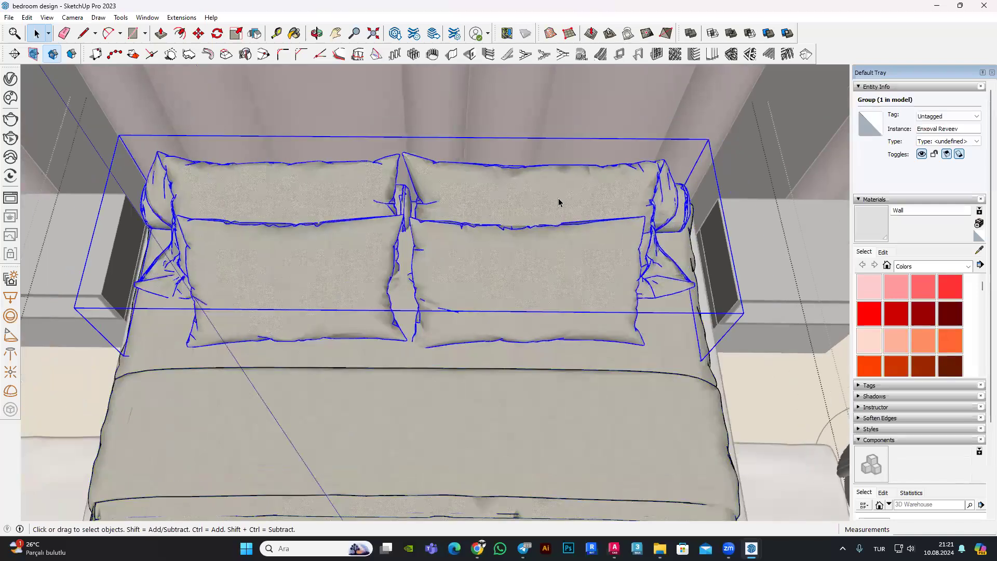
scroll(556, 192, up, 1)
double_click(556, 192)
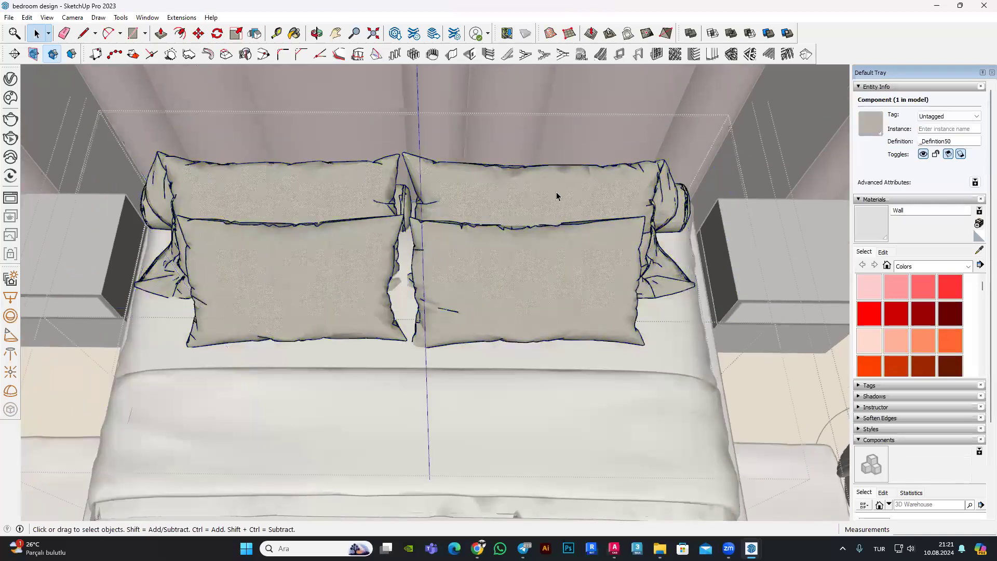
click(556, 191)
scroll(329, 200, up, 1)
scroll(519, 187, up, 3)
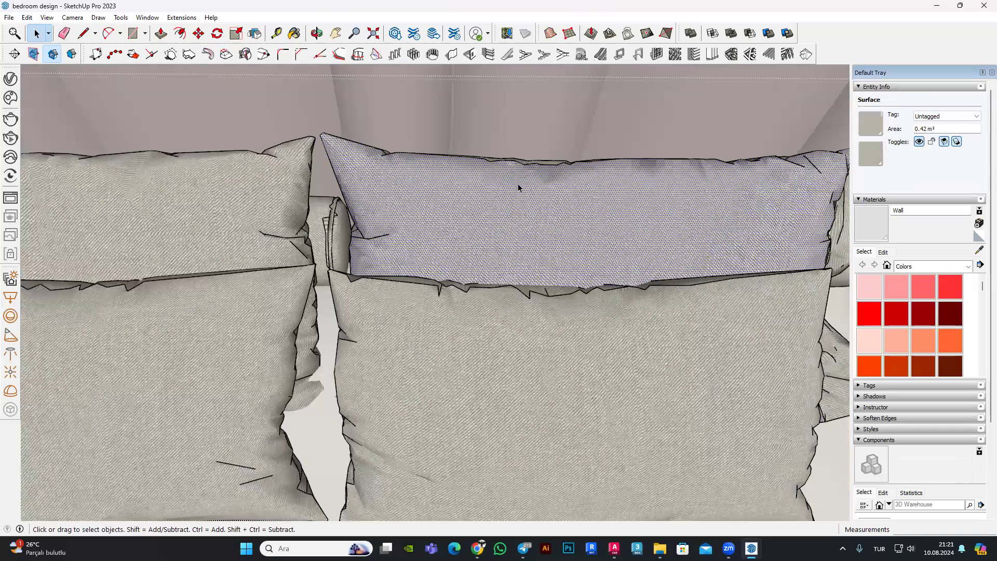
scroll(463, 222, up, 2)
scroll(649, 260, up, 2)
scroll(649, 260, down, 2)
scroll(652, 255, down, 2)
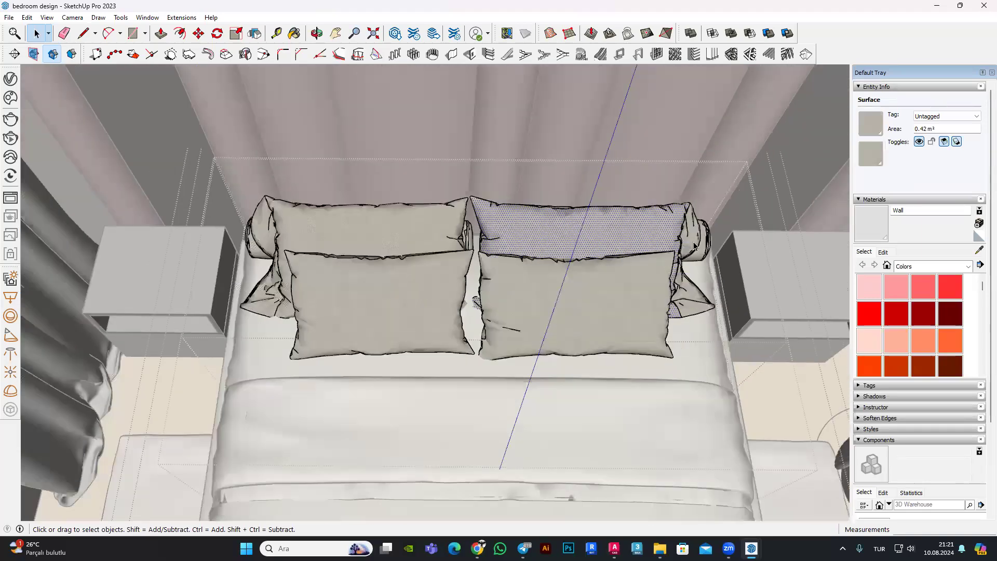
scroll(659, 250, down, 2)
scroll(670, 245, down, 2)
scroll(670, 245, down, 2)
Exit the pillow group and bring the V-Ray Asset Editor back up
click(221, 167)
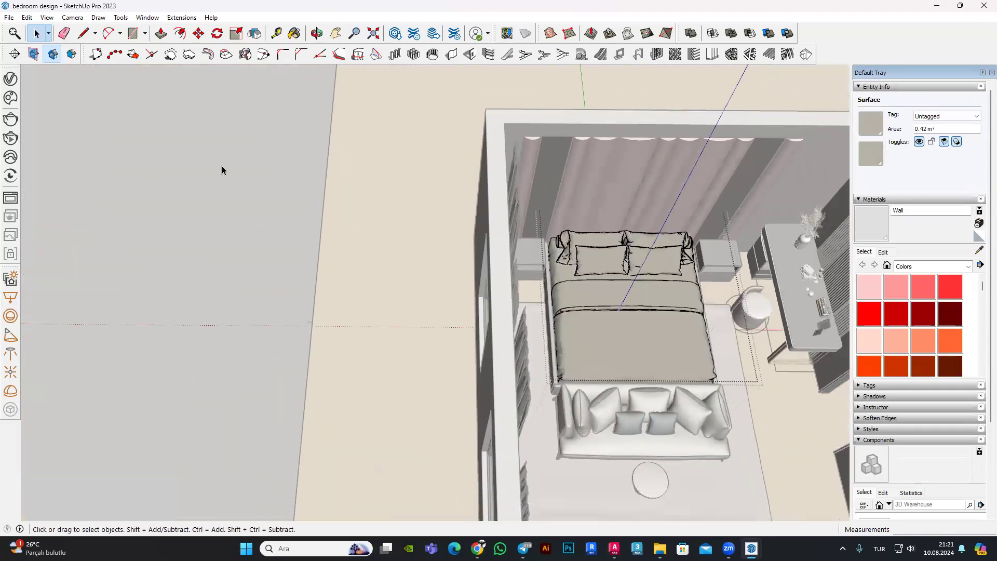
click(295, 204)
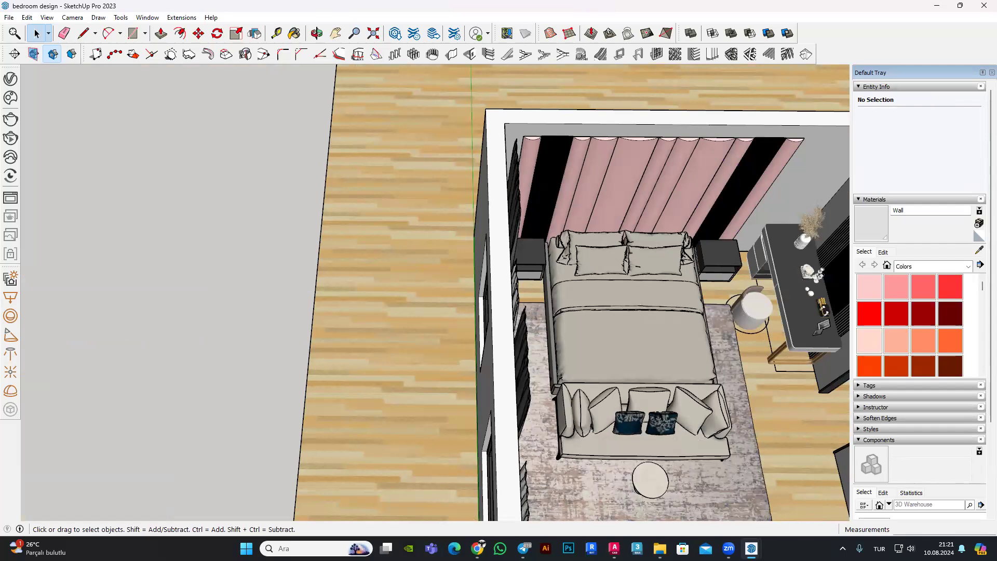
click(802, 490)
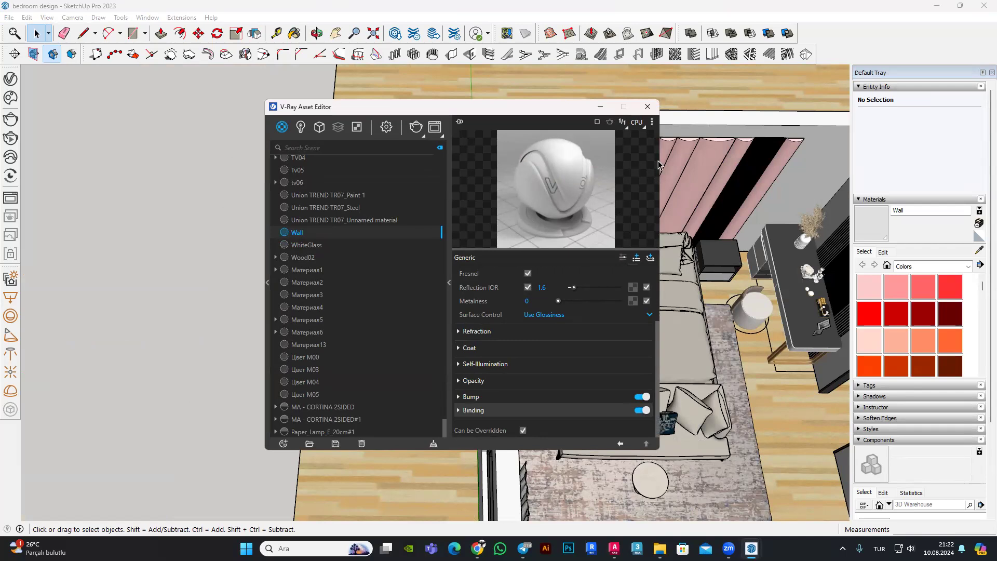
Collapse the Wall material's Diffuse and Reflection sections and expand Refraction
scroll(650, 353, up, 2)
scroll(650, 353, up, 2)
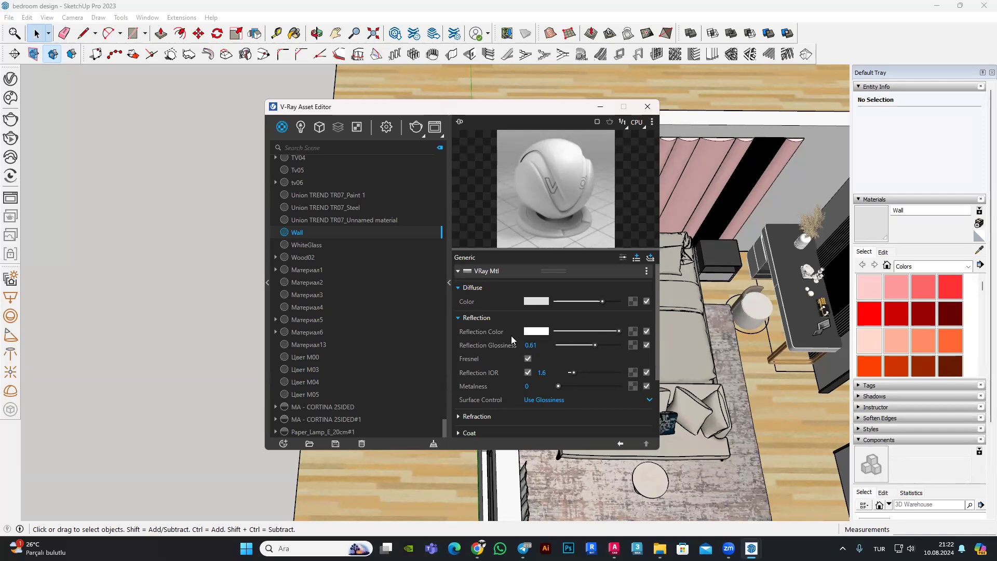
click(476, 318)
click(461, 288)
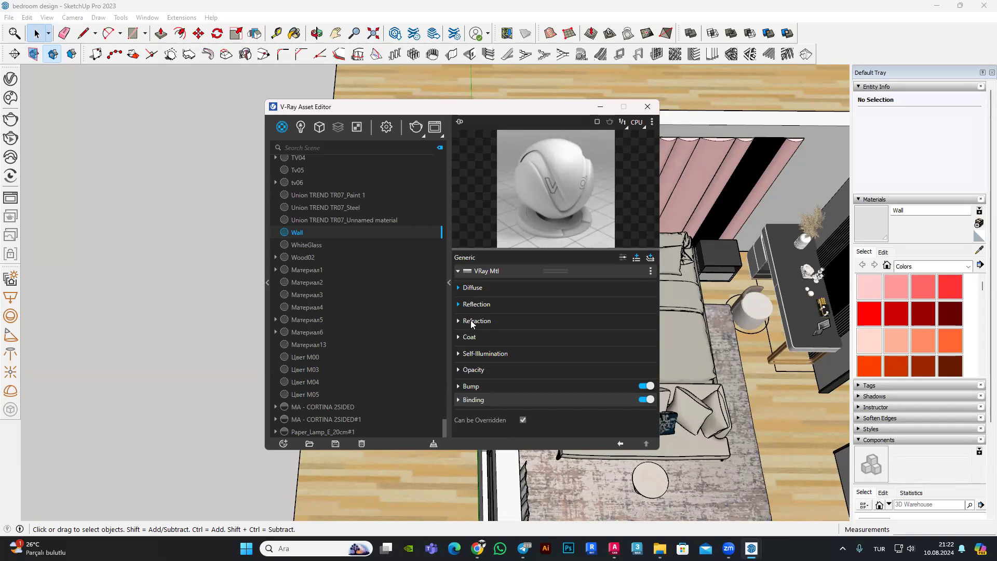
click(460, 321)
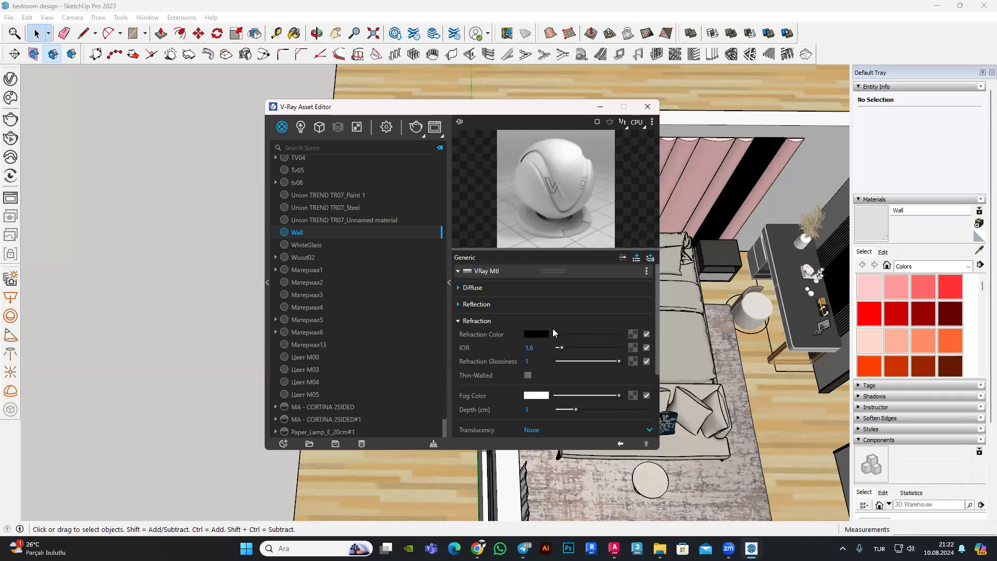
Set the Refraction Color to pure white and drag its slider to maximum
click(543, 334)
click(346, 223)
drag(340, 216, 334, 192)
click(367, 194)
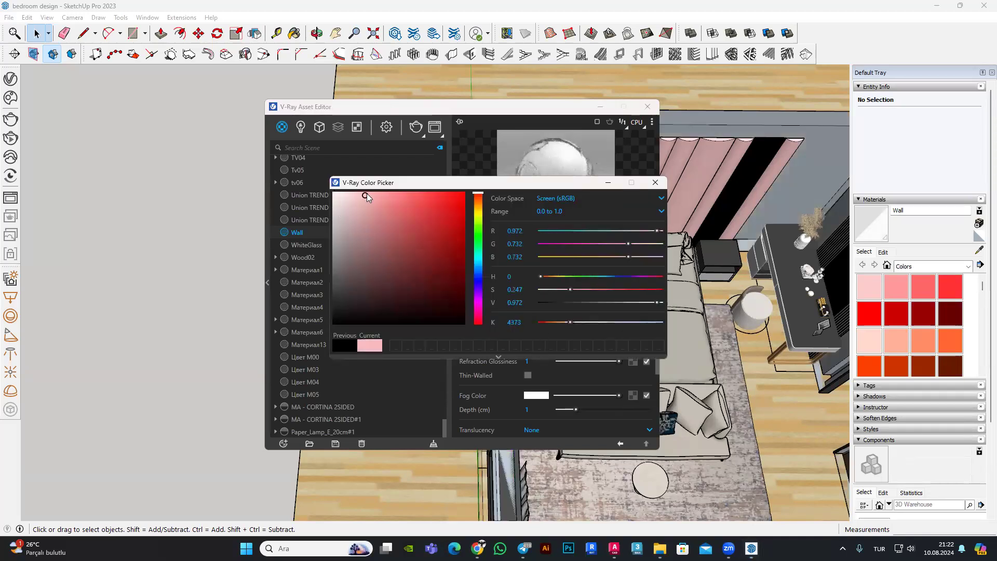
click(368, 194)
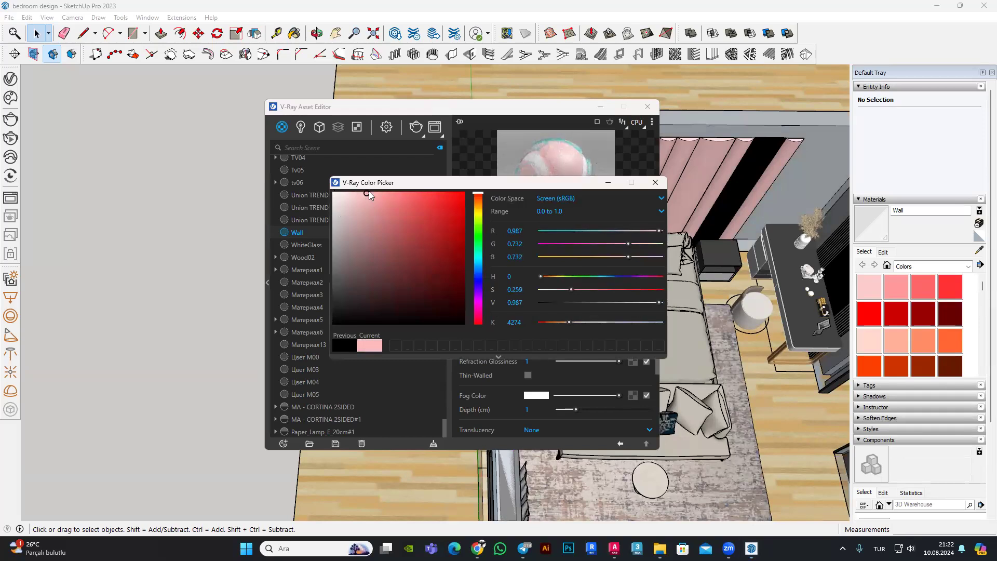
drag(368, 195, 326, 185)
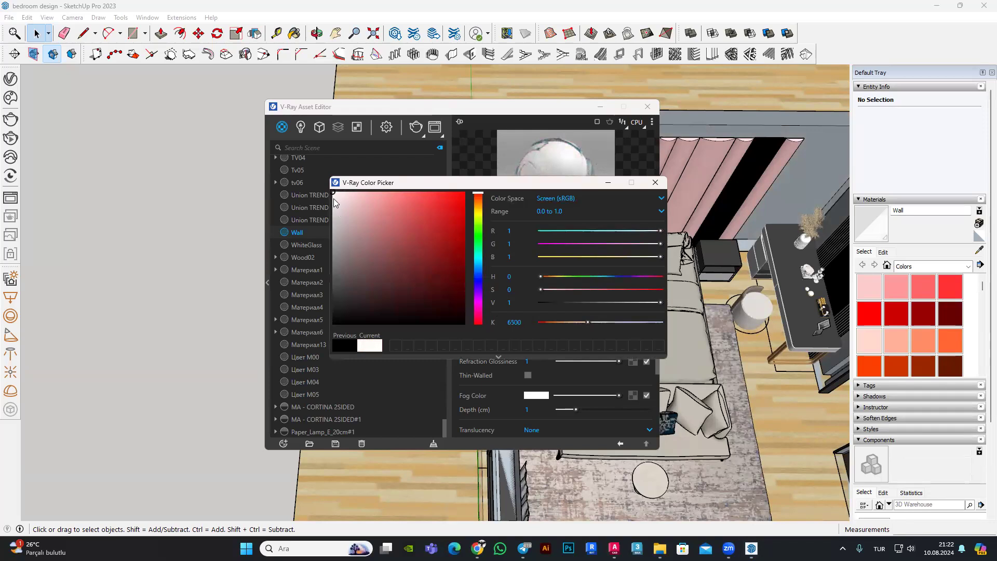
click(654, 182)
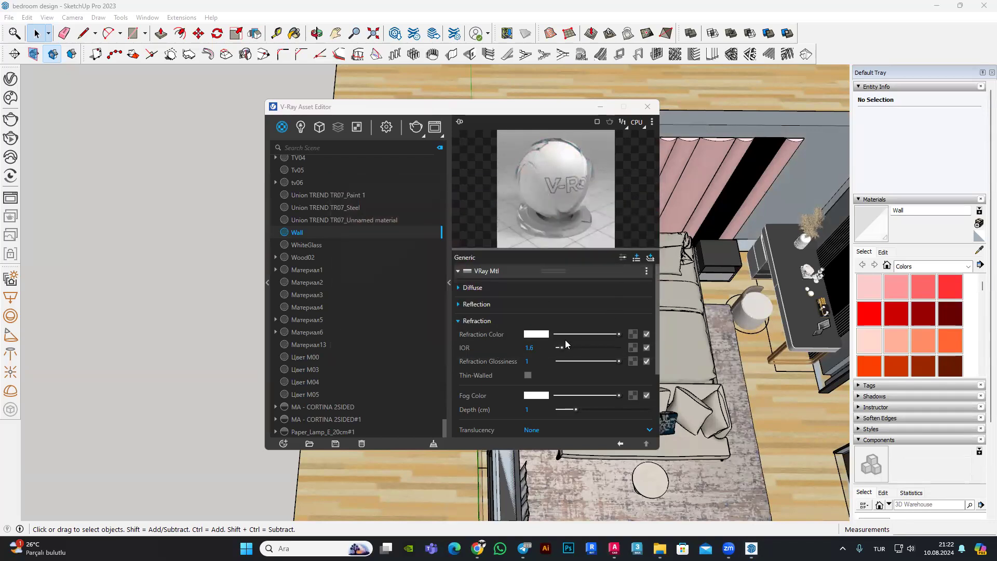
drag(582, 334, 627, 339)
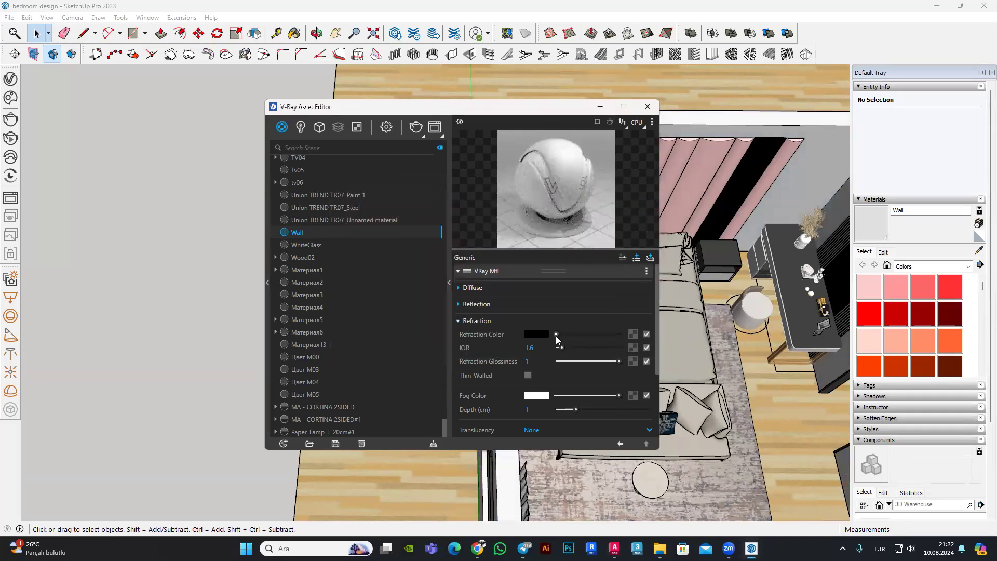
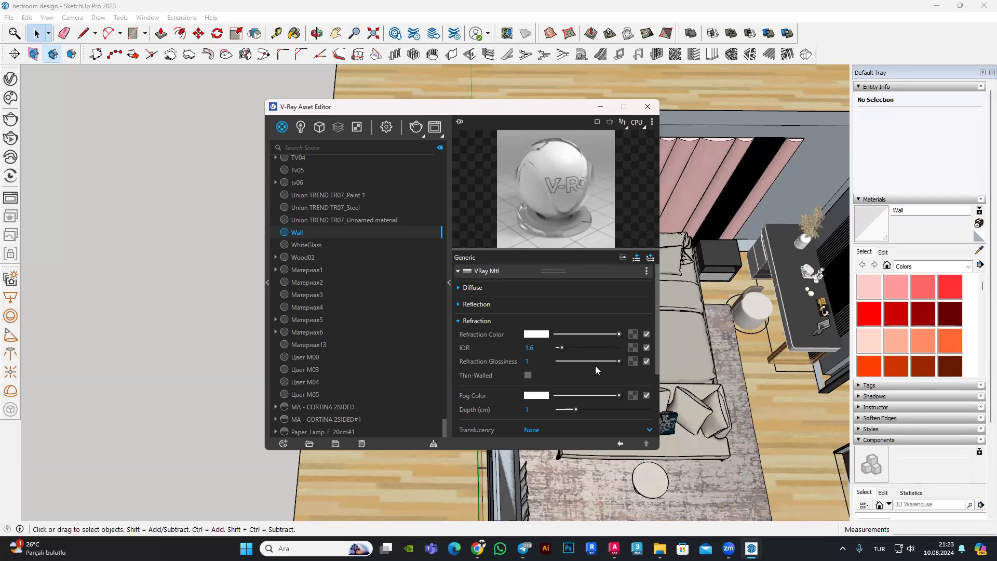
Try several refraction glossiness values on the Wall material, ending raised back up
drag(604, 359, 571, 361)
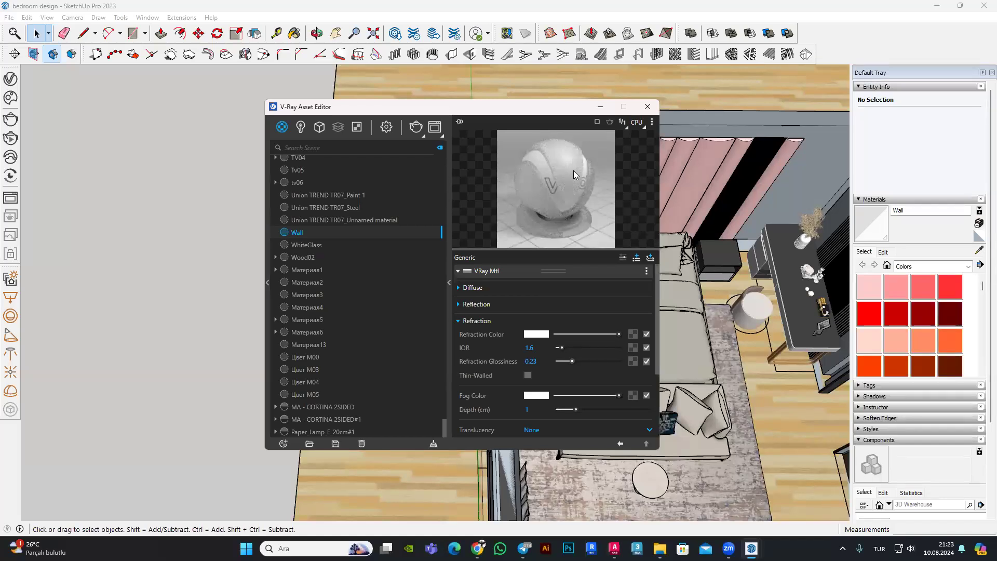
click(600, 360)
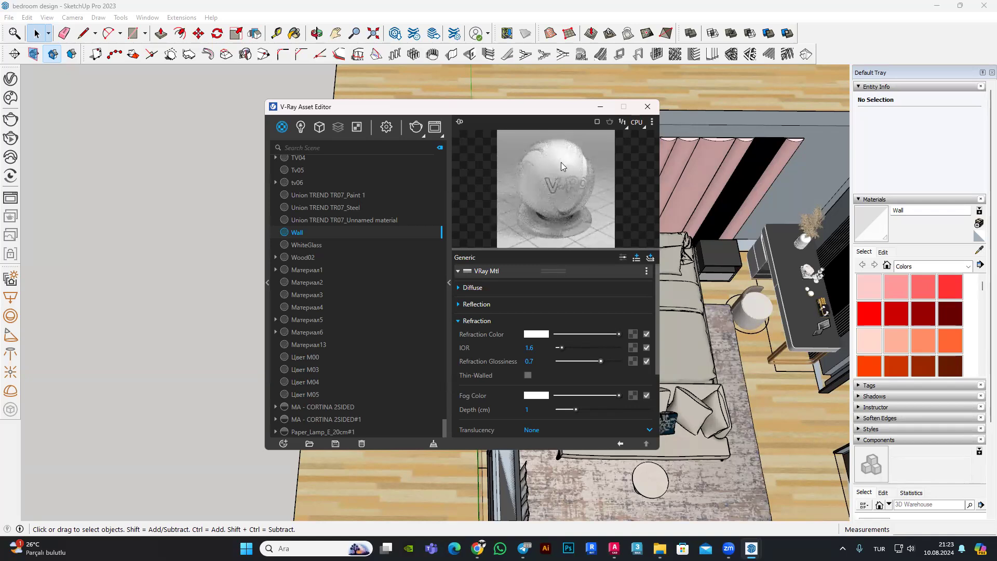
drag(568, 364, 563, 361)
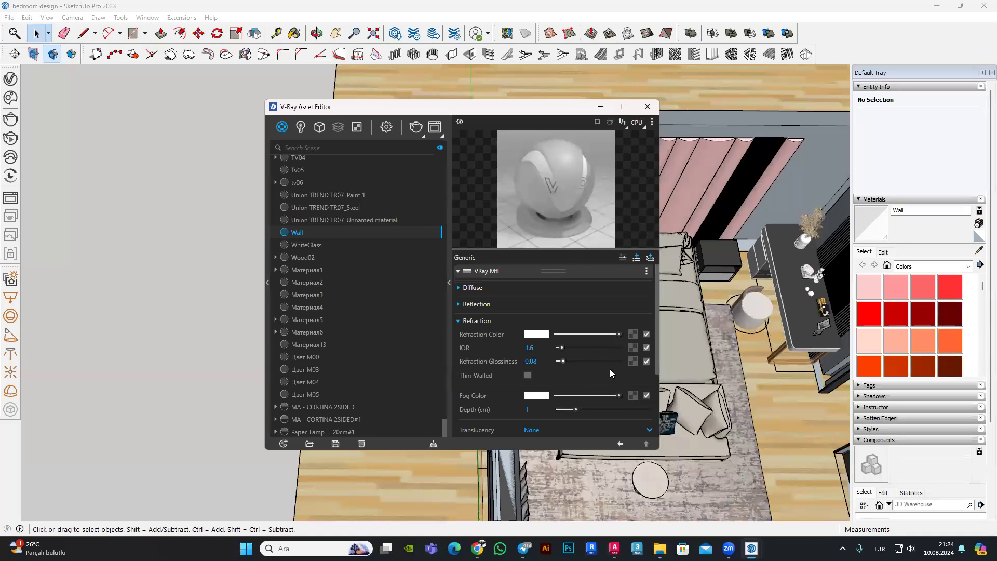
drag(567, 359, 623, 362)
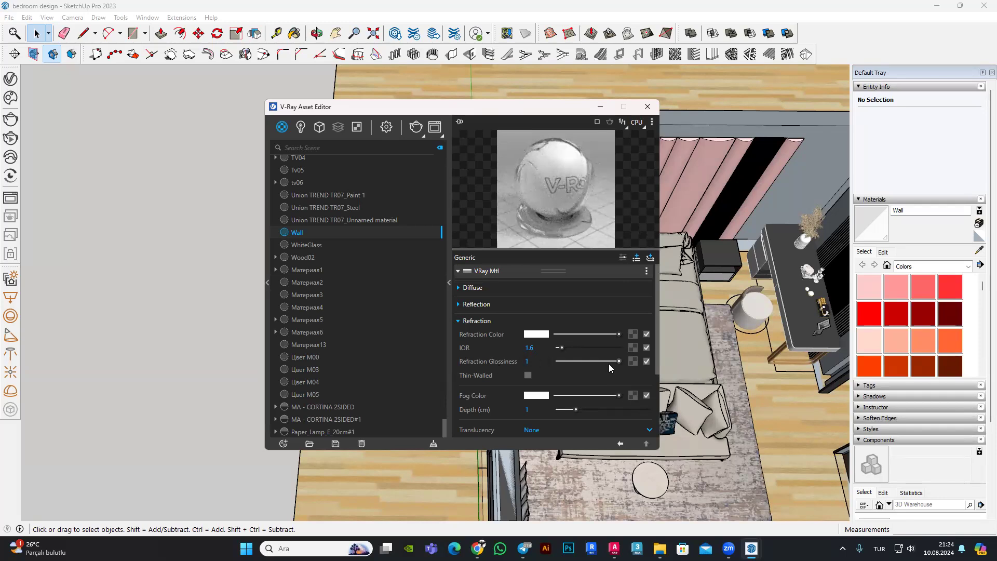
Try IOR values between 0 and 25, then settle the IOR at 1.6
drag(560, 347, 604, 347)
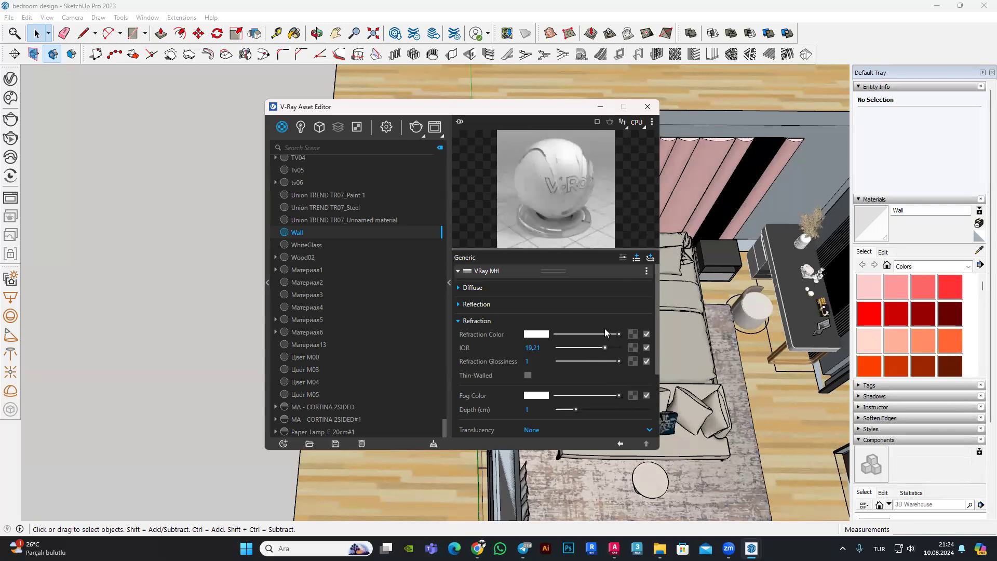
click(618, 348)
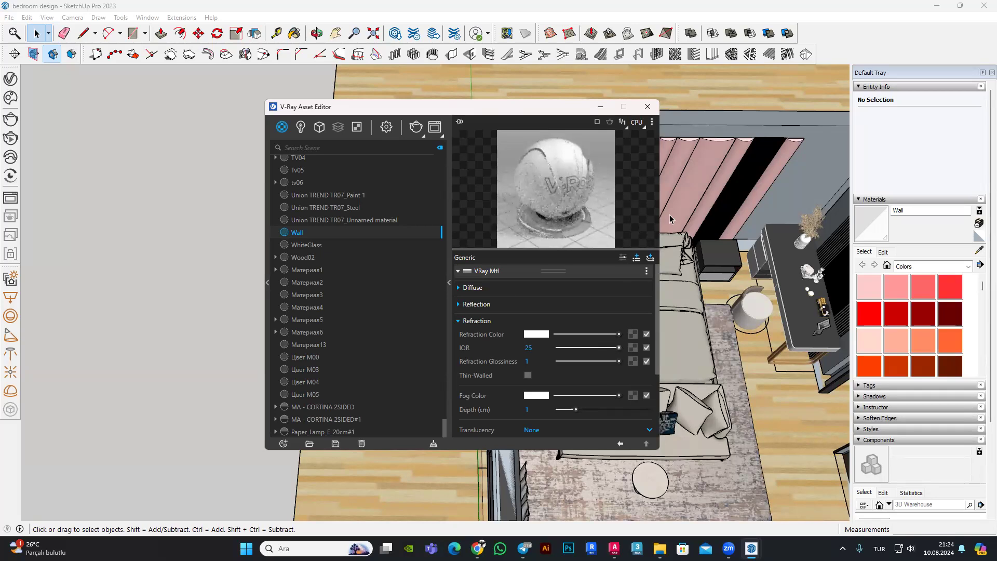
click(560, 347)
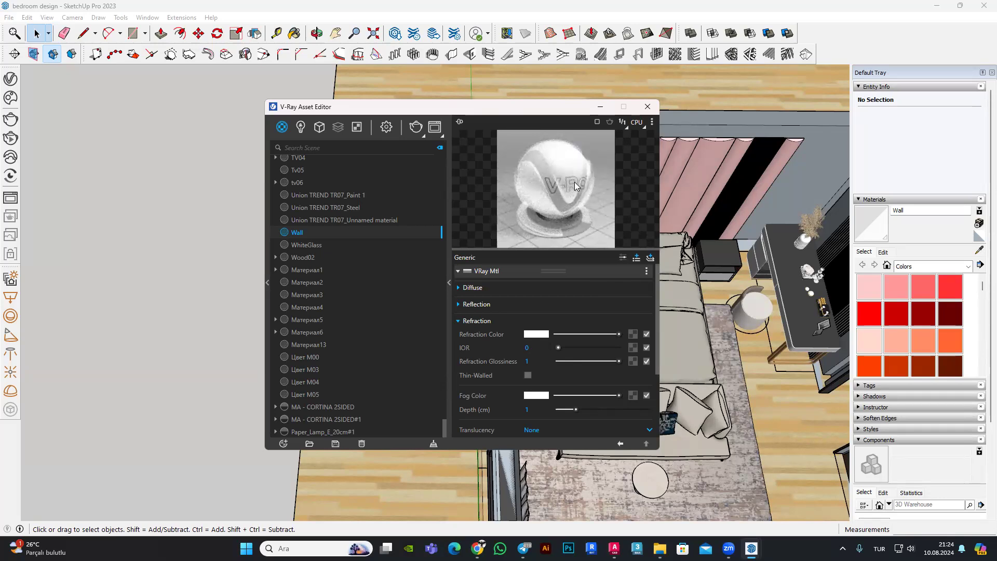
click(534, 349)
text(1.6)
key(Return)
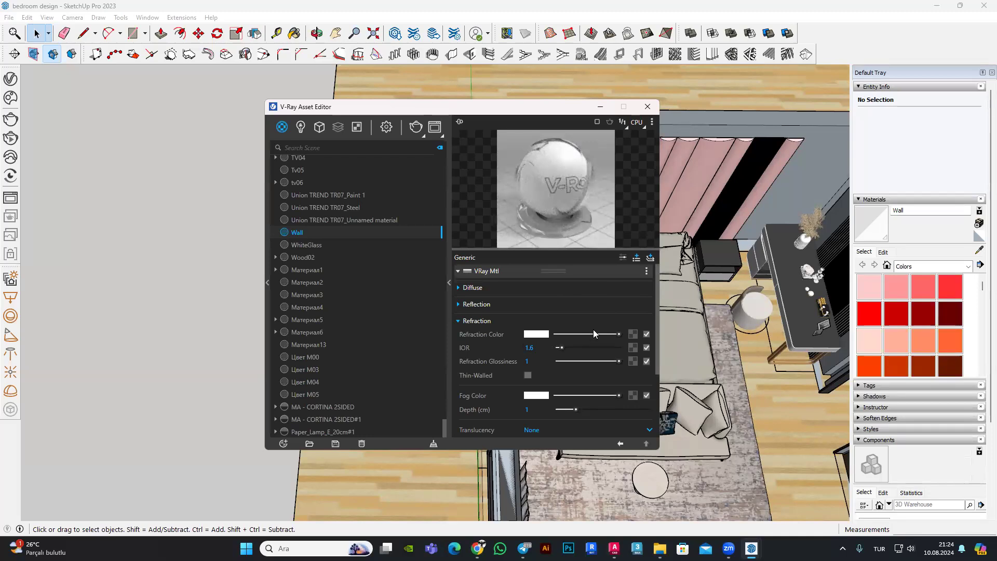
Set the refraction colour to black and collapse the Refraction rollout
drag(618, 334, 577, 335)
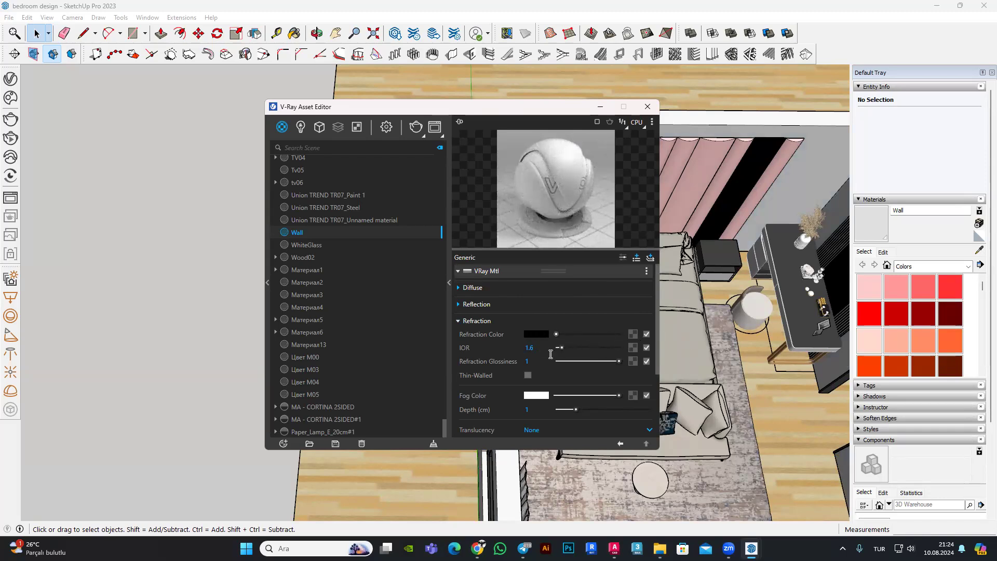
drag(658, 358, 657, 421)
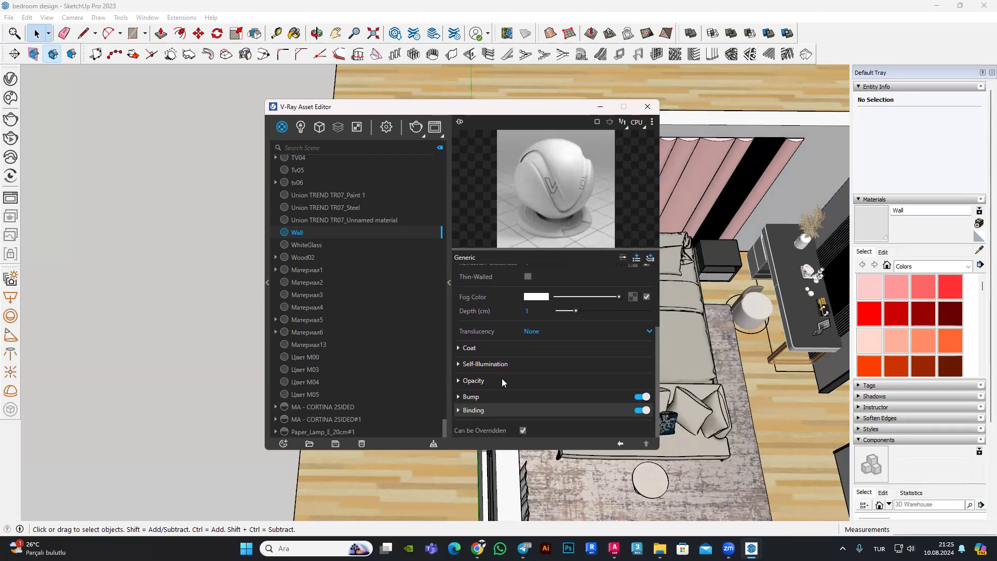
scroll(519, 374, up, 5)
click(459, 320)
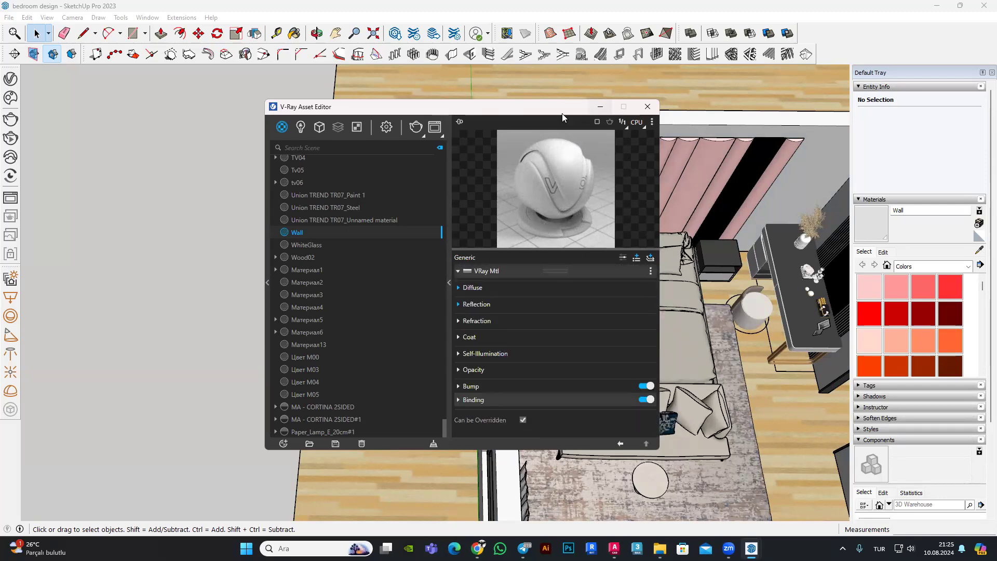
Move the Asset Editor left and pan the view toward the desk and right wall
drag(556, 116, 340, 115)
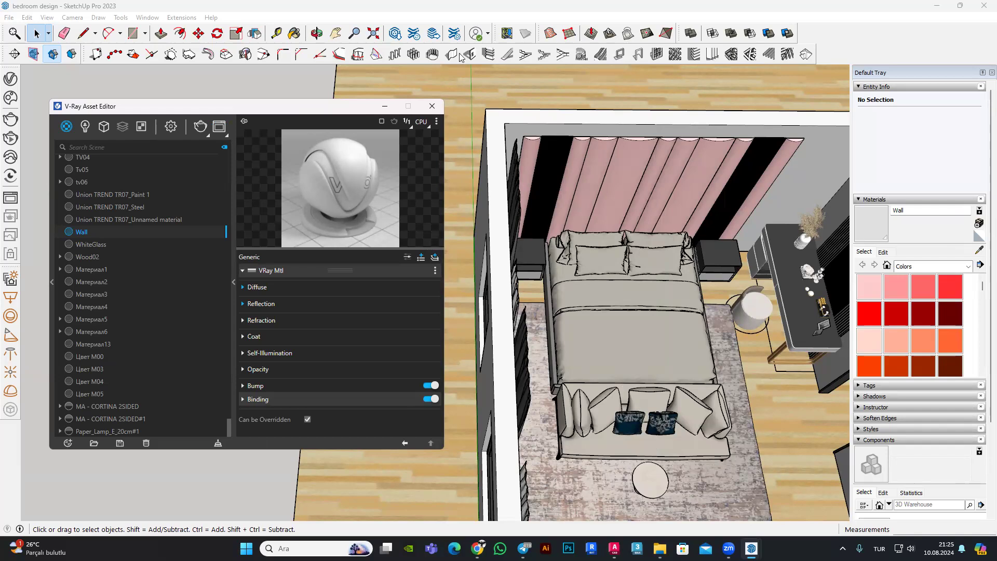
click(916, 61)
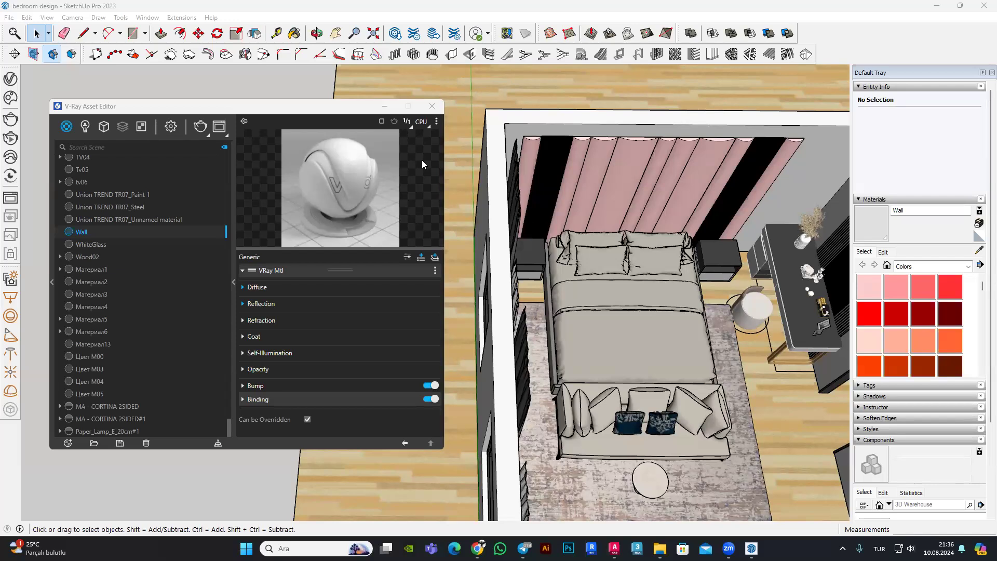
middle_drag(493, 238, 713, 178)
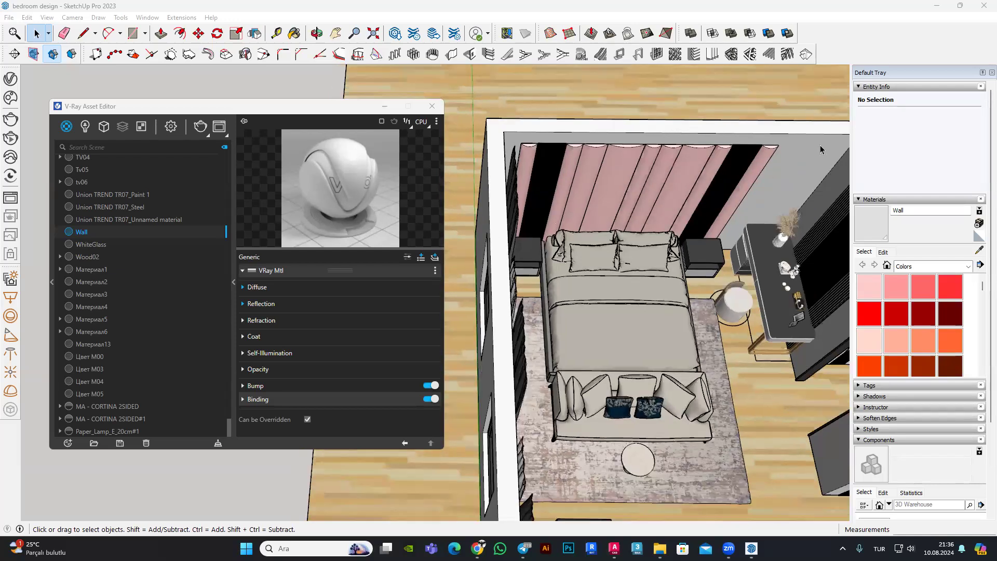
scroll(712, 178, up, 1)
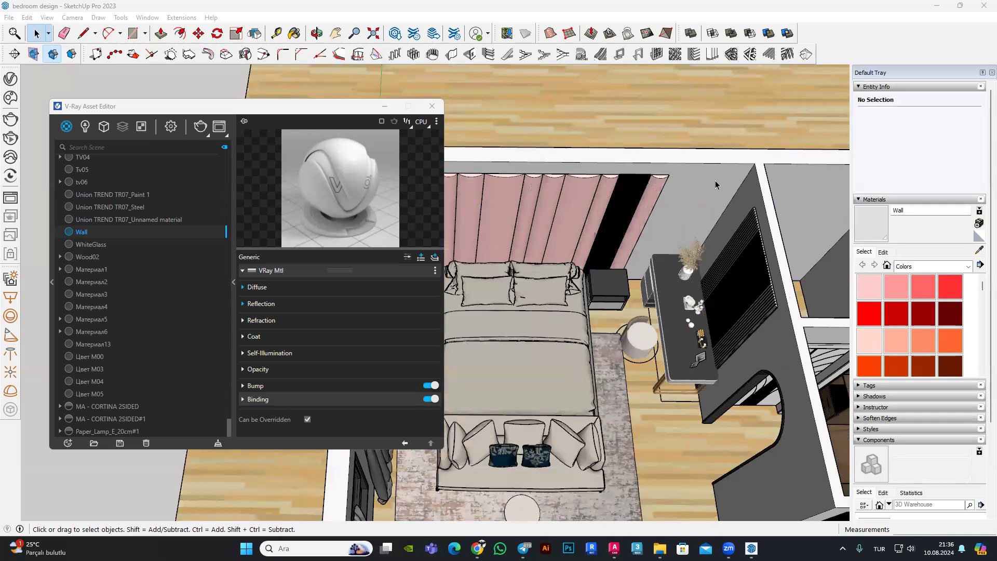
Orbit to a steeper top-down angle and zoom in on the desk and arched doorway
mouse_move(727, 263)
middle_down()
mouse_move(893, 230)
mouse_move(672, 126)
middle_up()
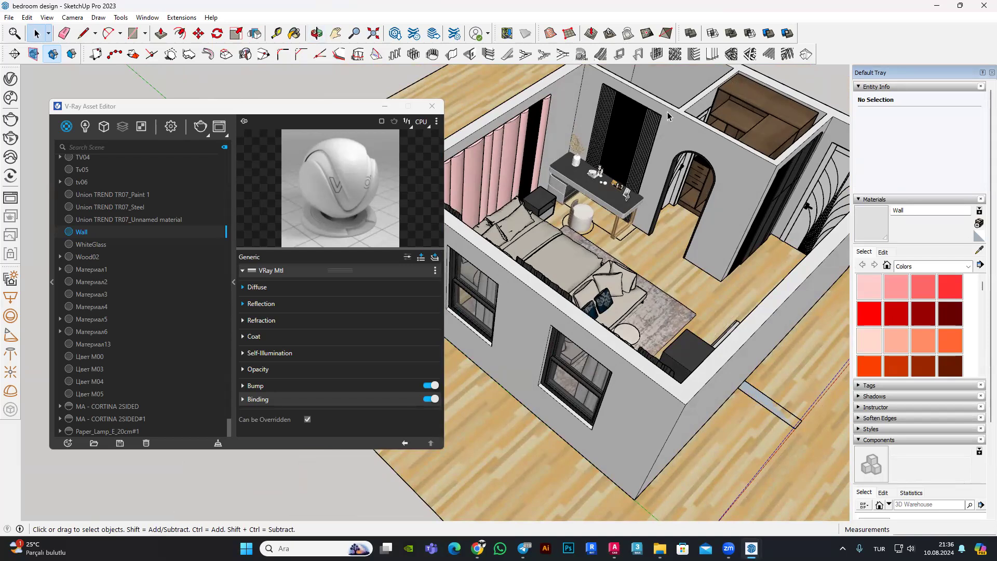
scroll(708, 99, up, 2)
scroll(708, 99, up, 3)
scroll(600, 130, up, 2)
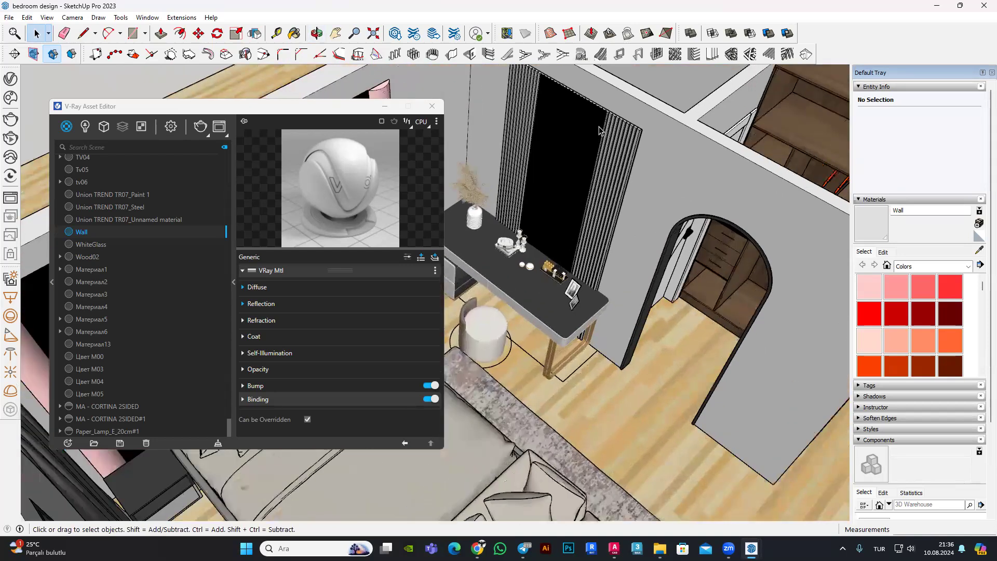
scroll(599, 130, up, 1)
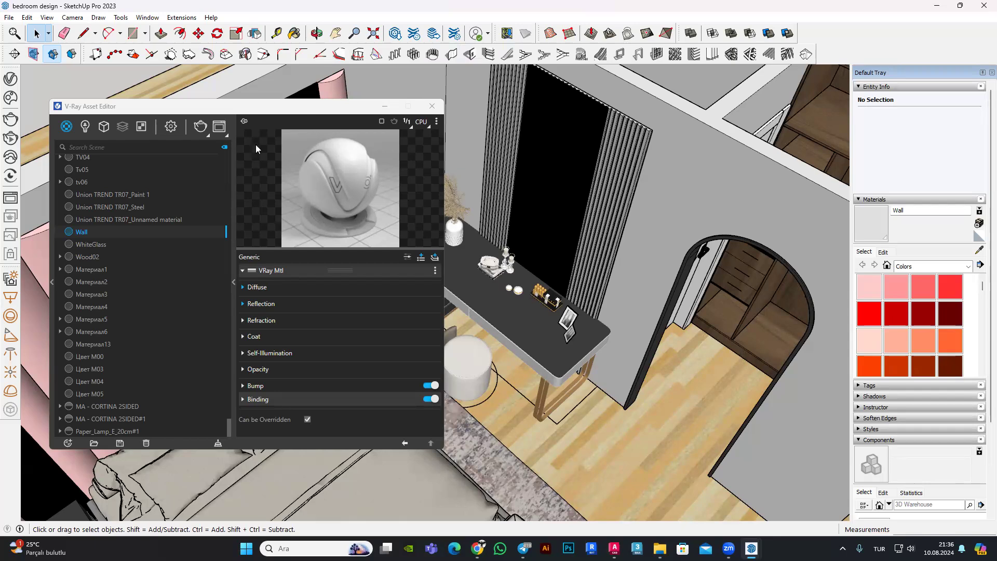
Open the Chaos Cosmos library, filter it to Materials, then close it
click(9, 100)
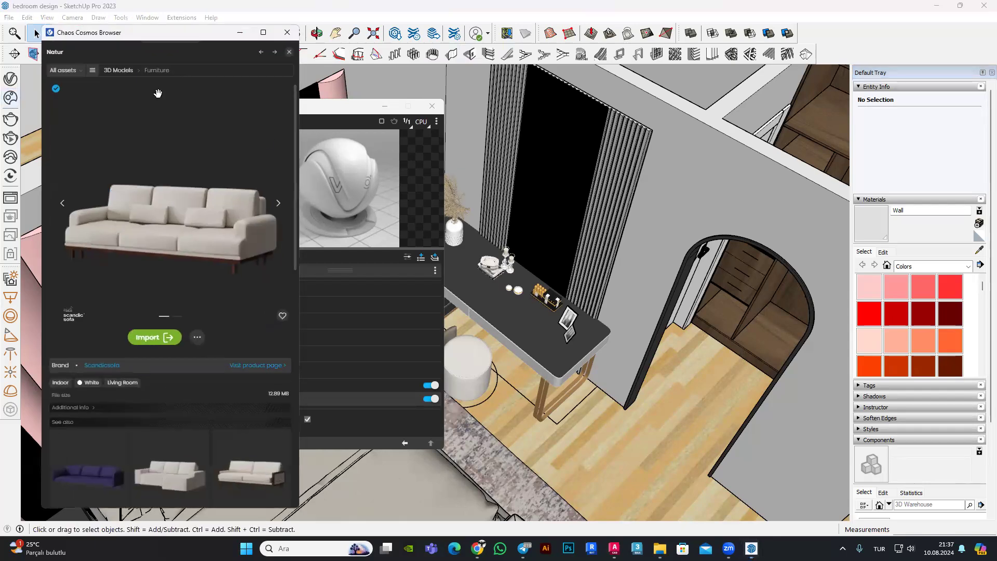
click(92, 70)
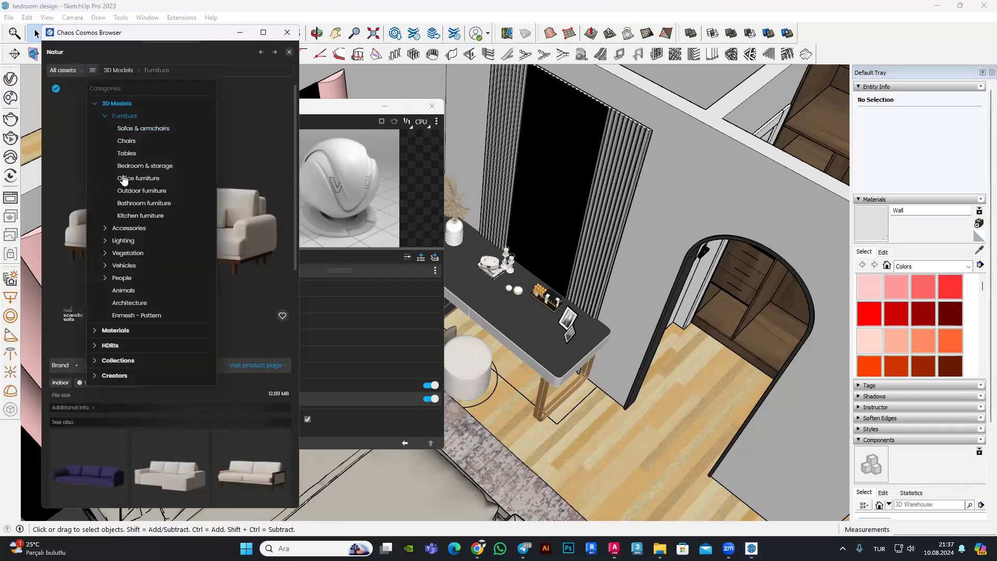
click(110, 333)
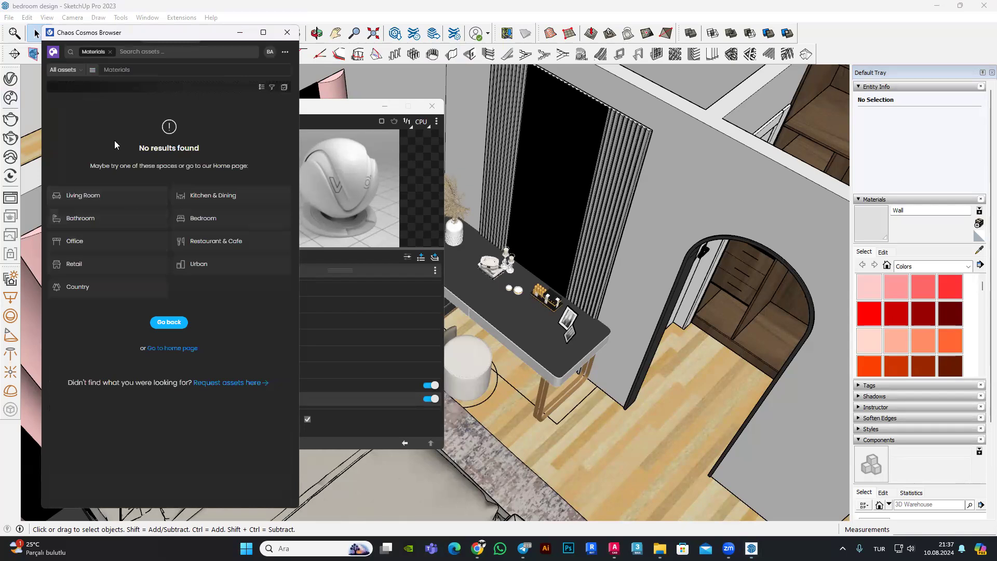
click(287, 32)
Reopen Cosmos, view a sofa asset under Furniture, and expand the Materials category
click(11, 101)
click(167, 323)
click(129, 126)
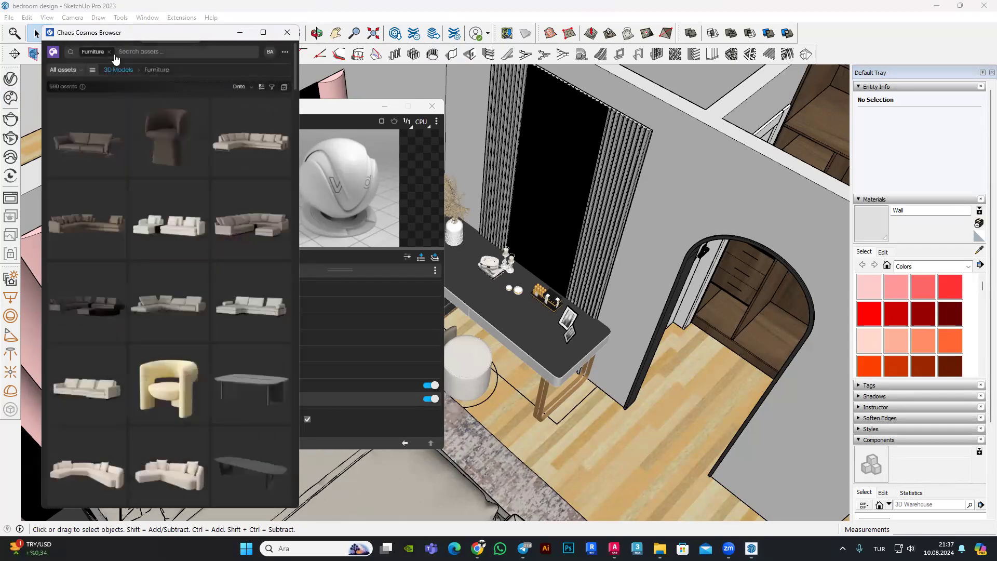
click(94, 72)
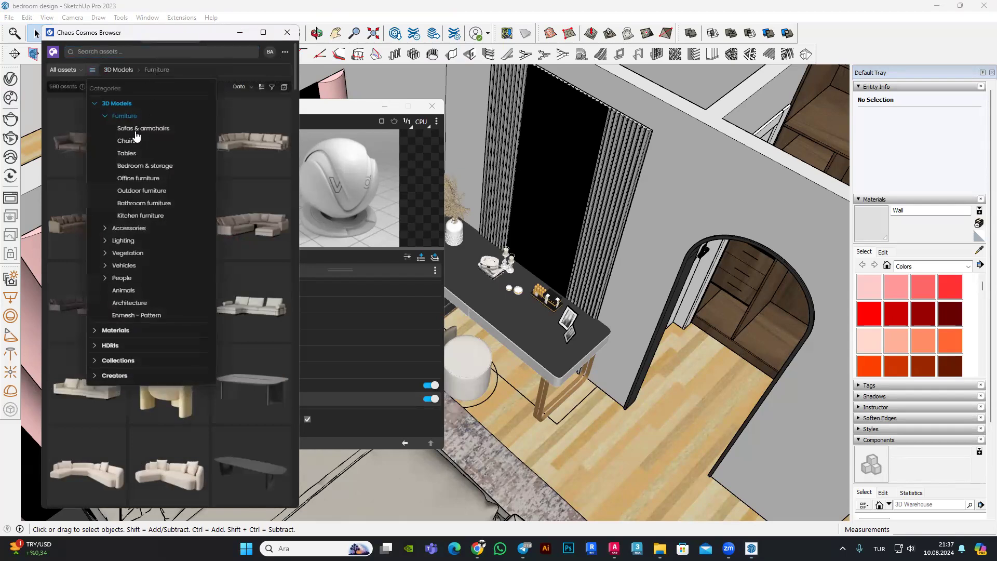
click(129, 331)
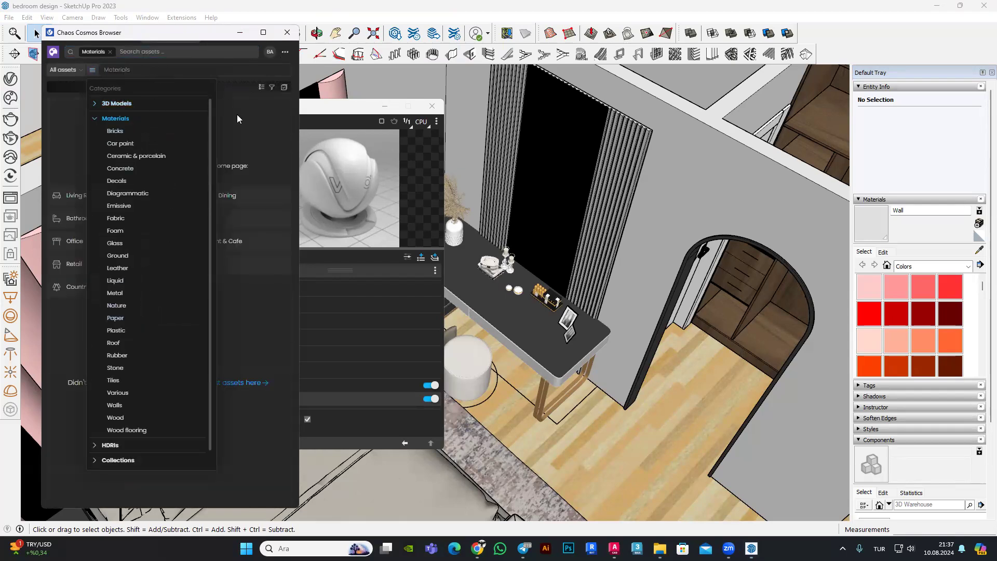
click(58, 133)
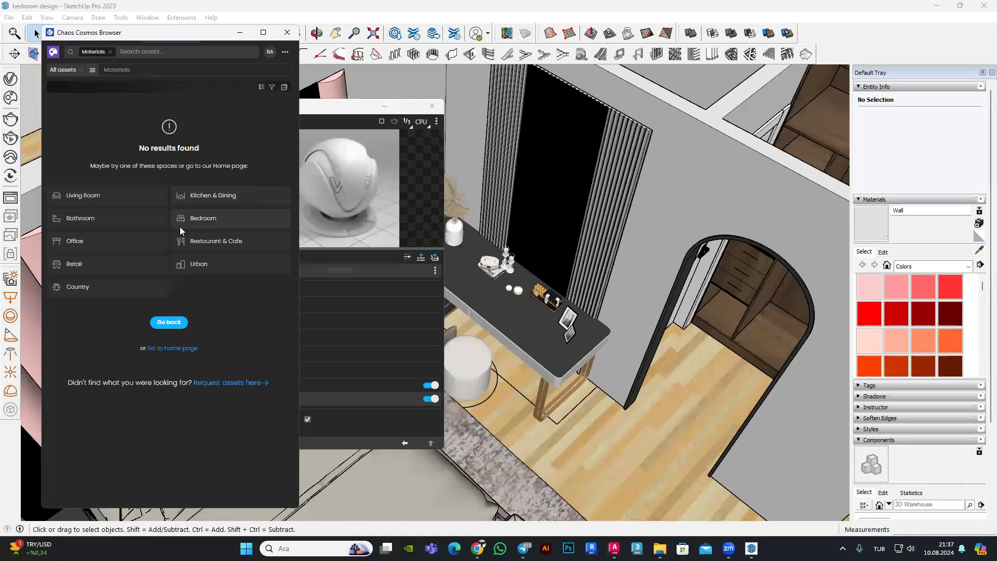
Return to the Cosmos home page, show only materials, and close the asset browser
click(89, 73)
click(197, 160)
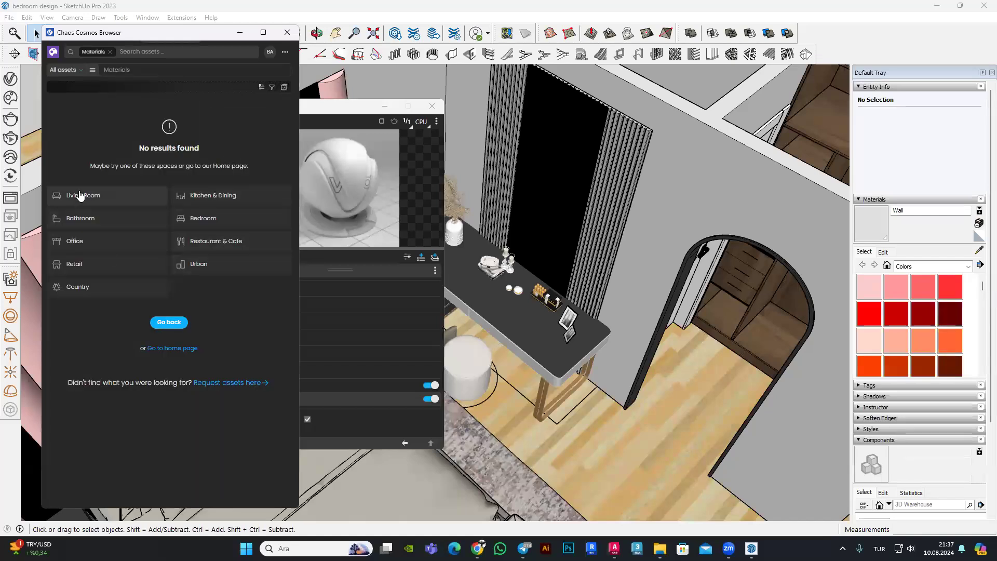
click(177, 323)
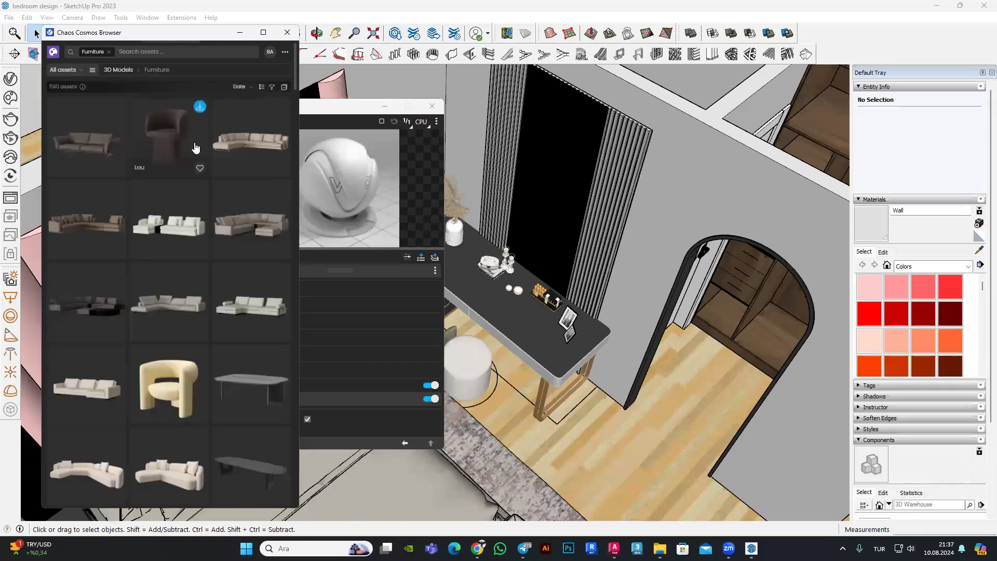
click(109, 52)
click(54, 54)
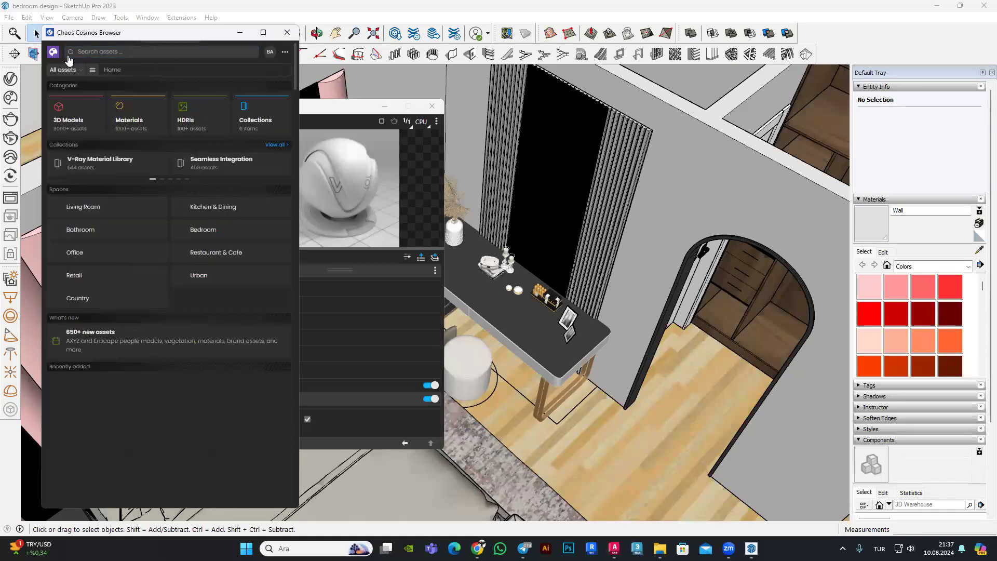
click(130, 117)
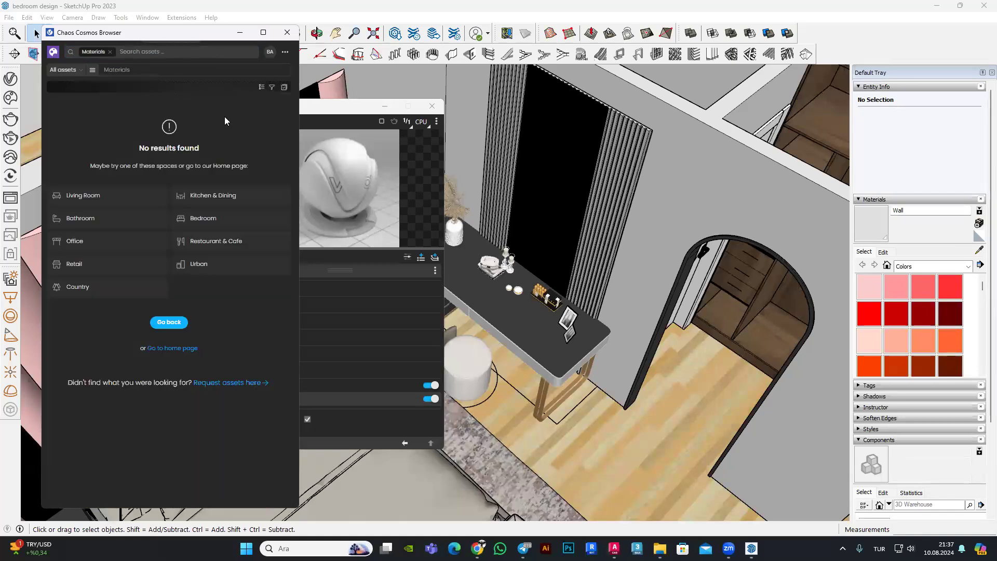
click(287, 33)
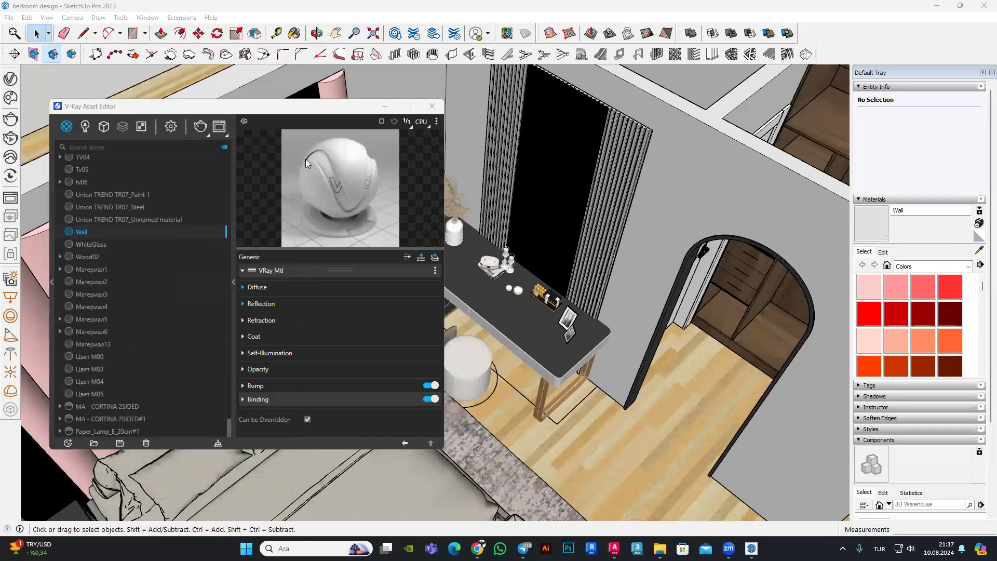
Move the Asset Editor aside, orbit toward the desk and window, and reopen Cosmos at Materials
drag(260, 106, 412, 115)
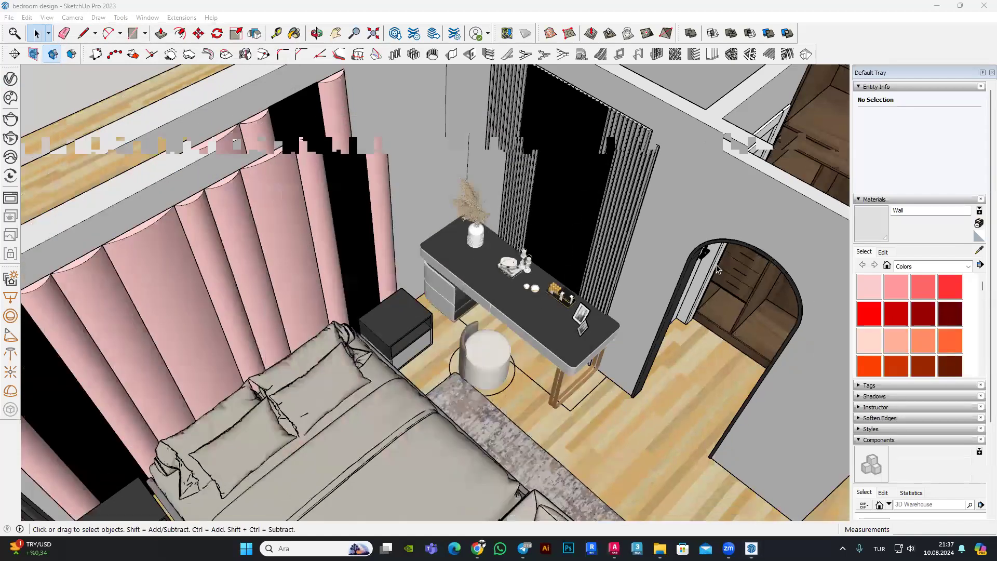
middle_drag(463, 225, 543, 229)
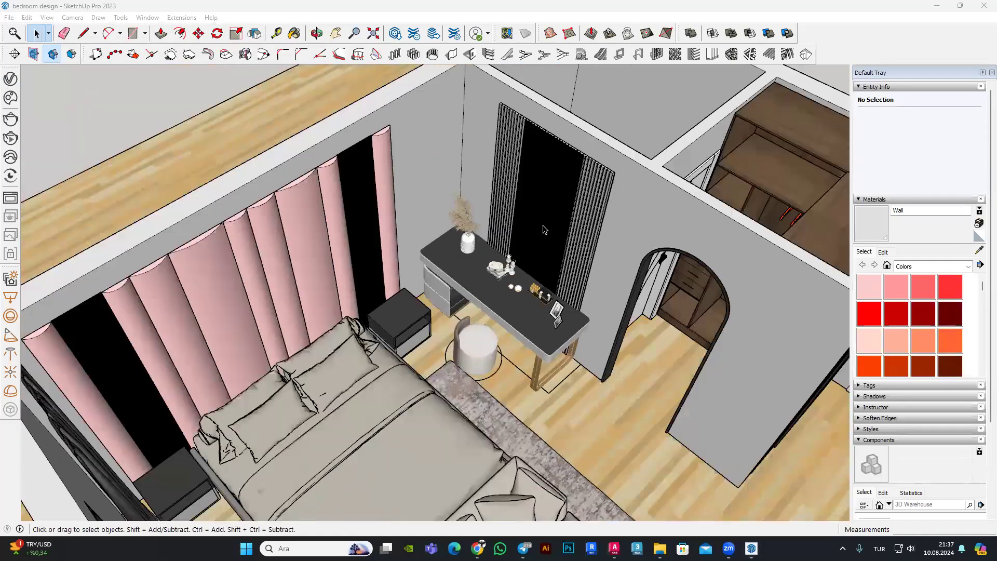
scroll(544, 229, down, 5)
click(11, 98)
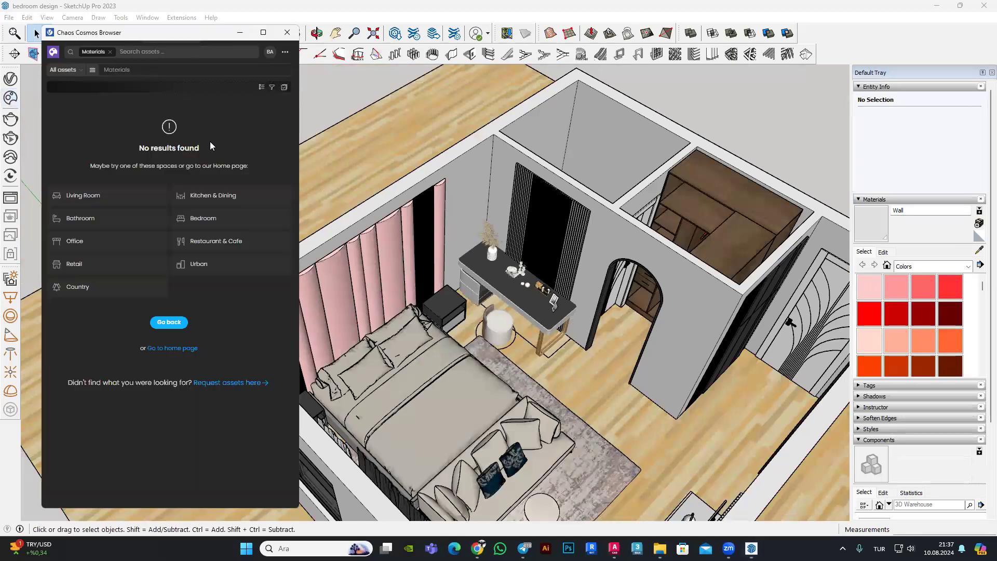
click(166, 351)
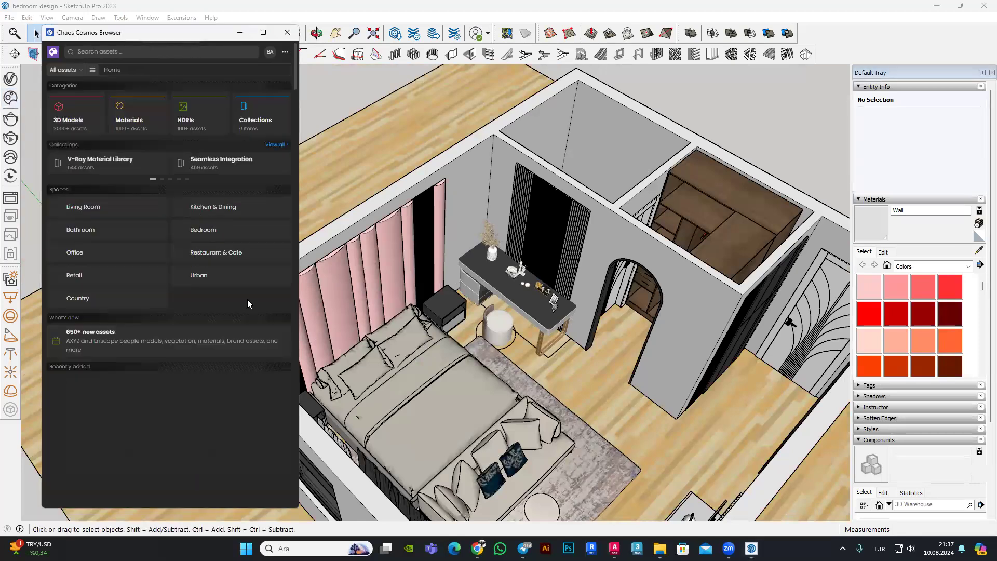
click(138, 118)
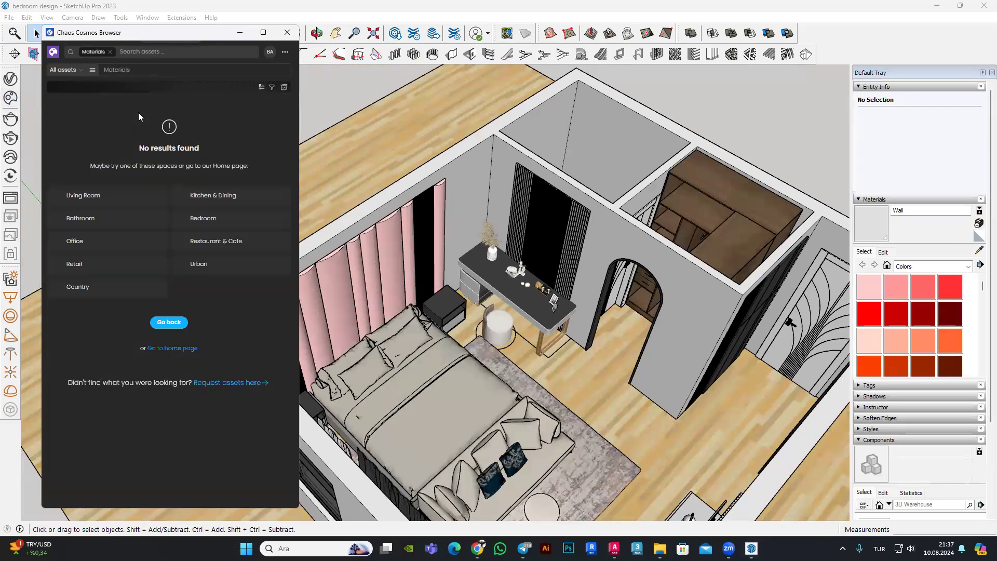
Narrow materials to the Wood subcategory, then browse and clear the Living Room filter
click(109, 51)
click(92, 70)
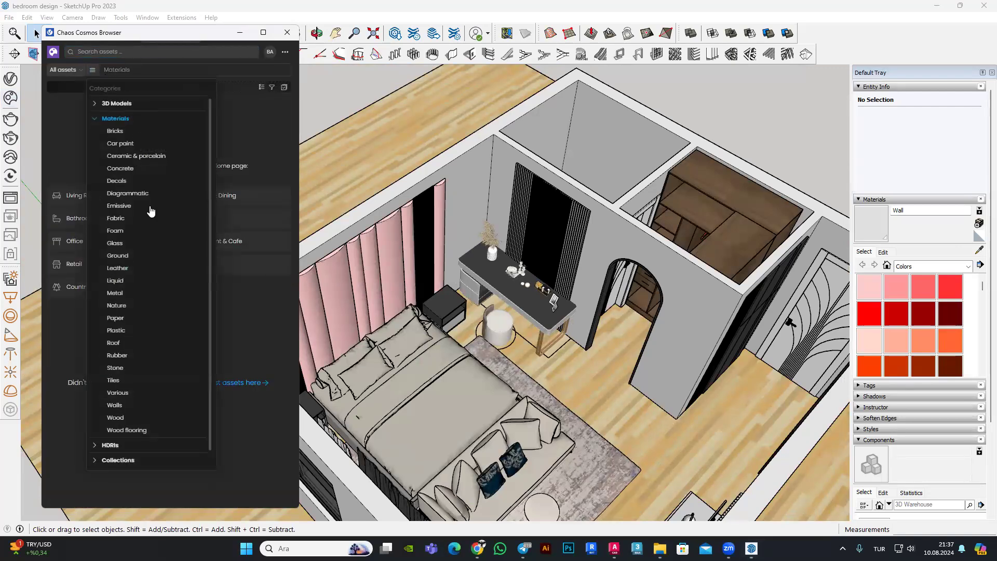
click(136, 418)
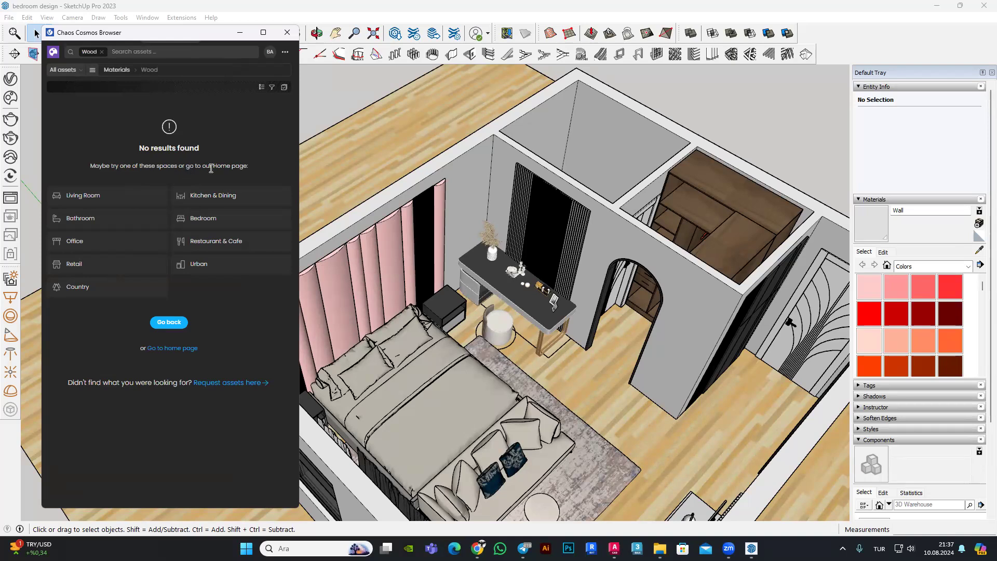
click(139, 196)
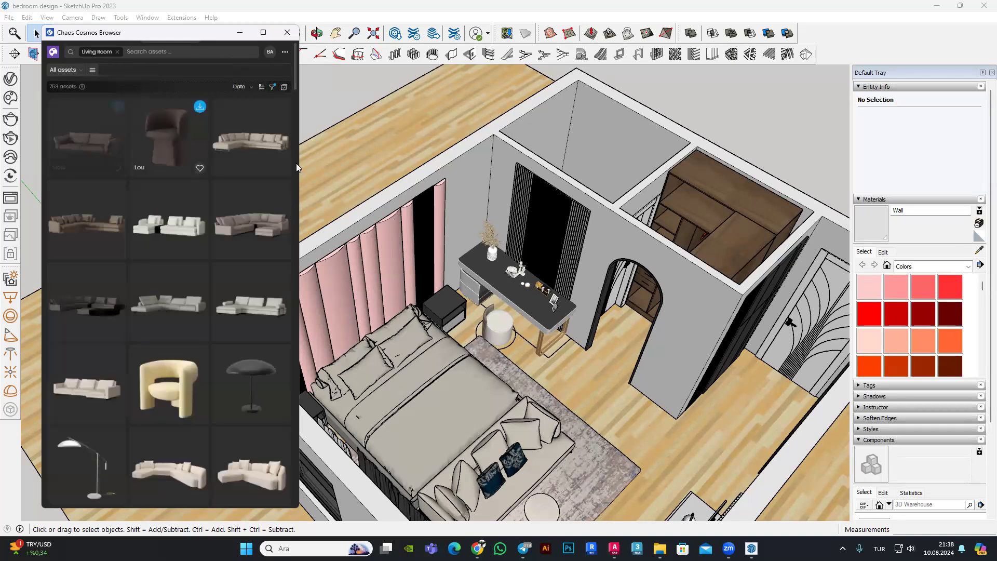
click(272, 87)
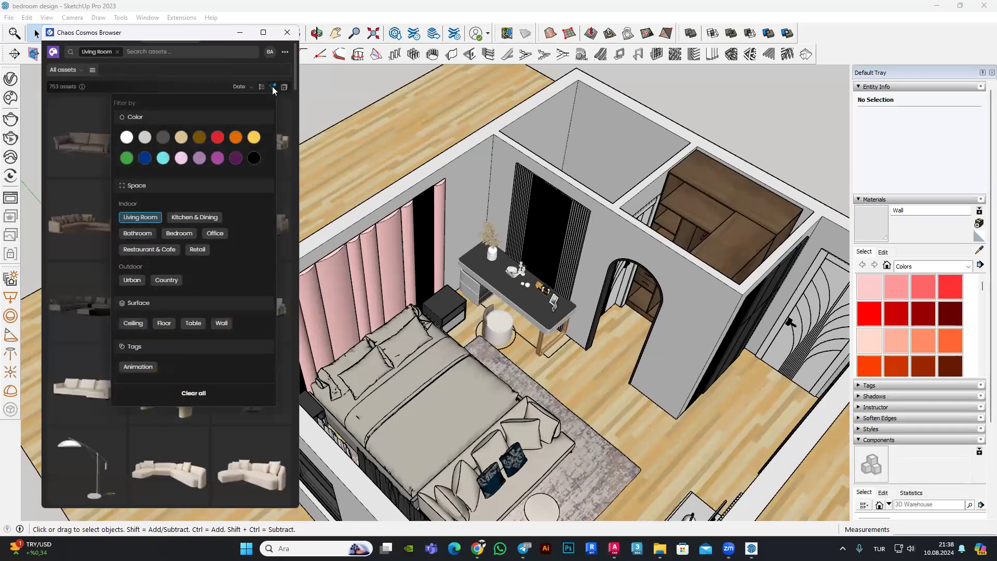
click(140, 217)
Choose the Materials category again, check its filter options, and close Cosmos
click(92, 69)
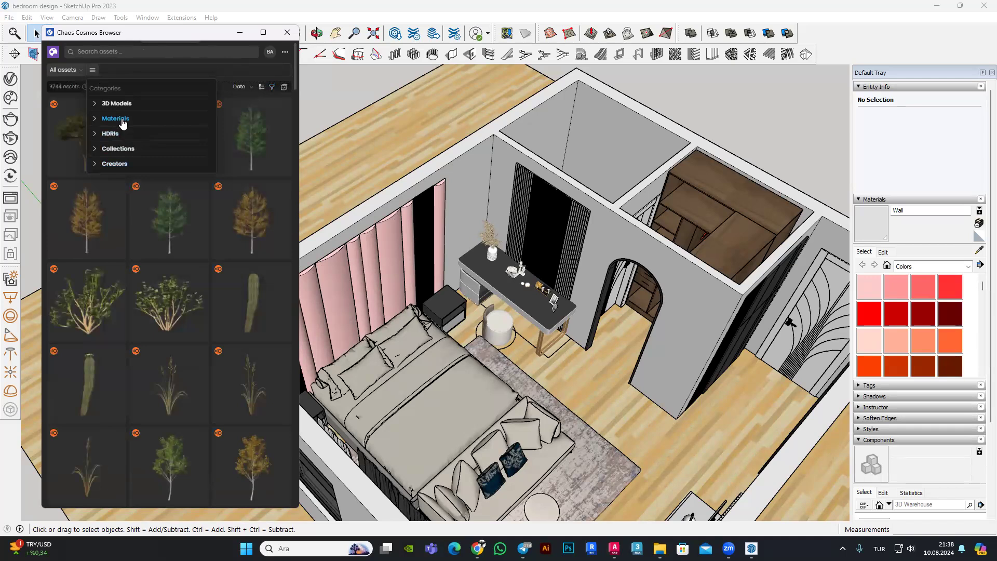
click(116, 118)
click(271, 85)
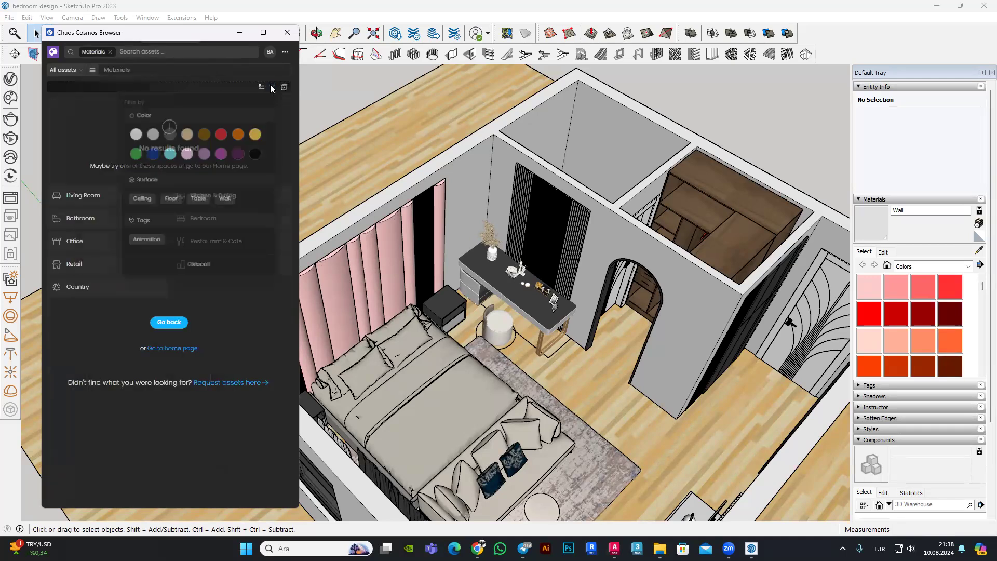
click(57, 138)
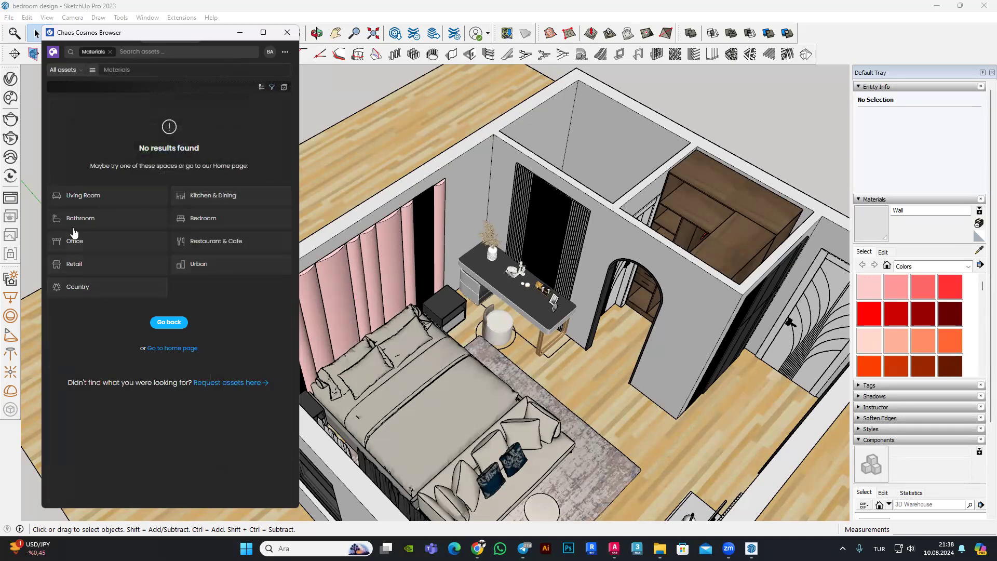
click(293, 34)
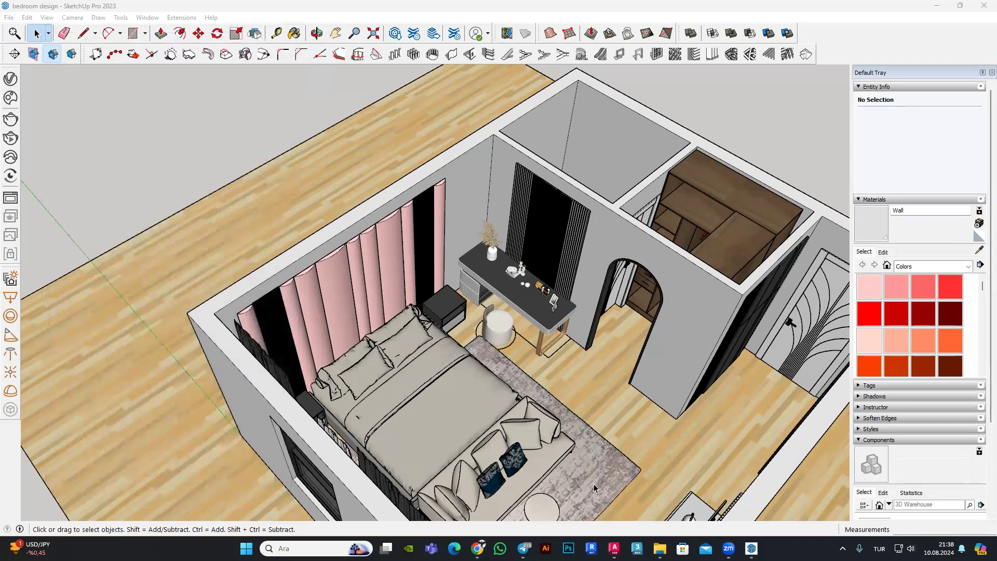
Open the V-Ray Asset Editor with its library panel and briefly open the Cosmos materials browser
click(10, 78)
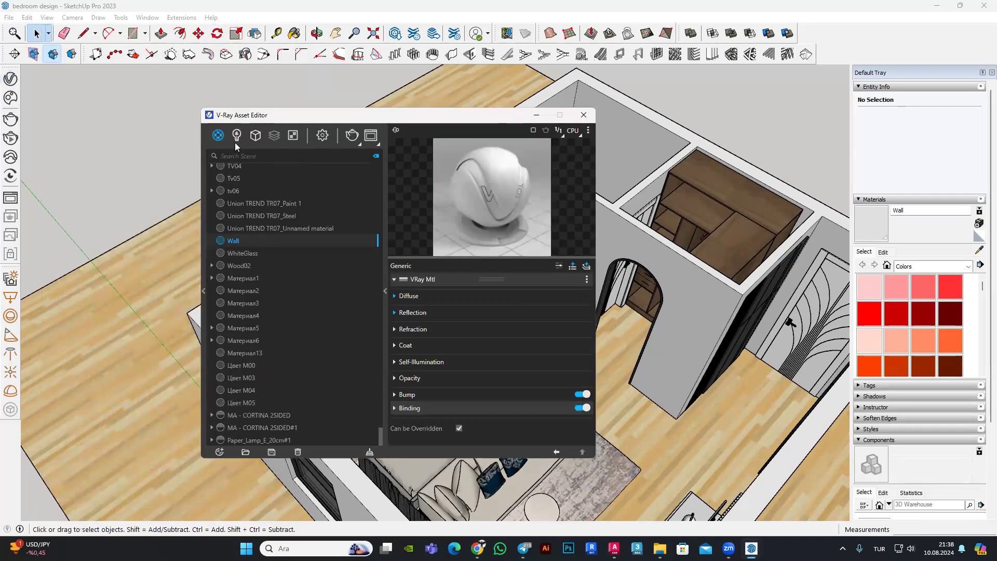
click(204, 292)
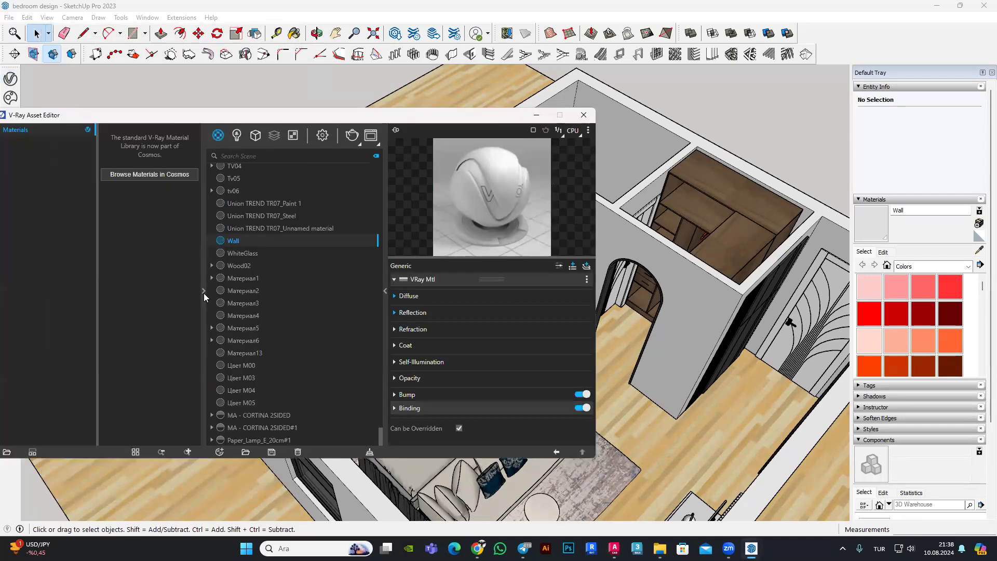
click(160, 173)
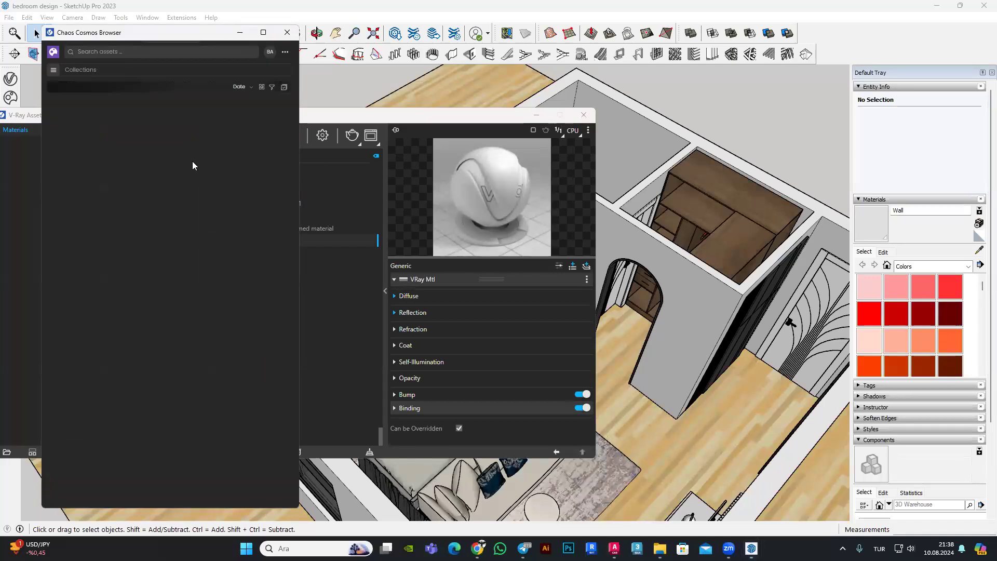
click(287, 32)
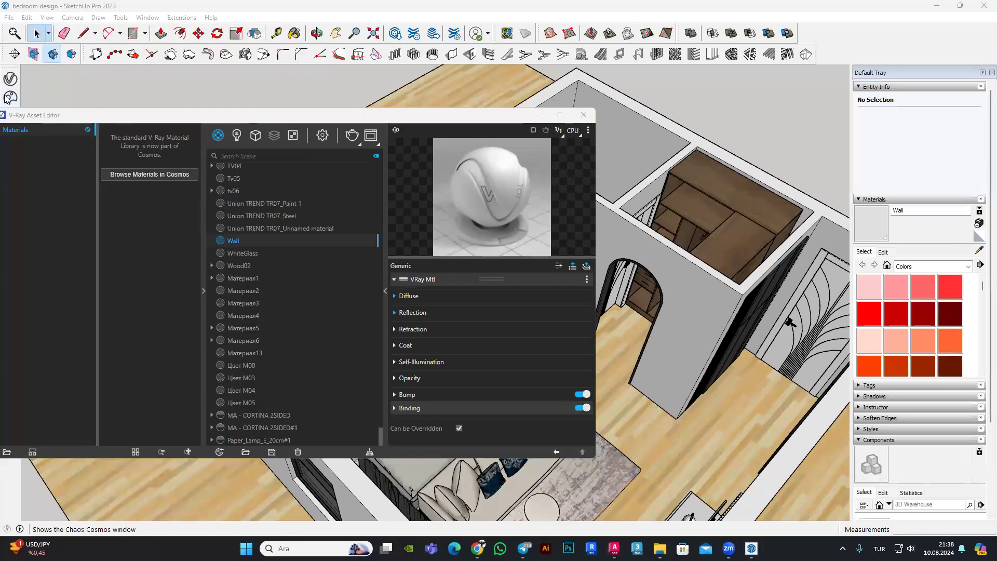
Move the editor right, re-expand the library panel, and browse V-Ray library materials in Cosmos
drag(52, 115, 169, 107)
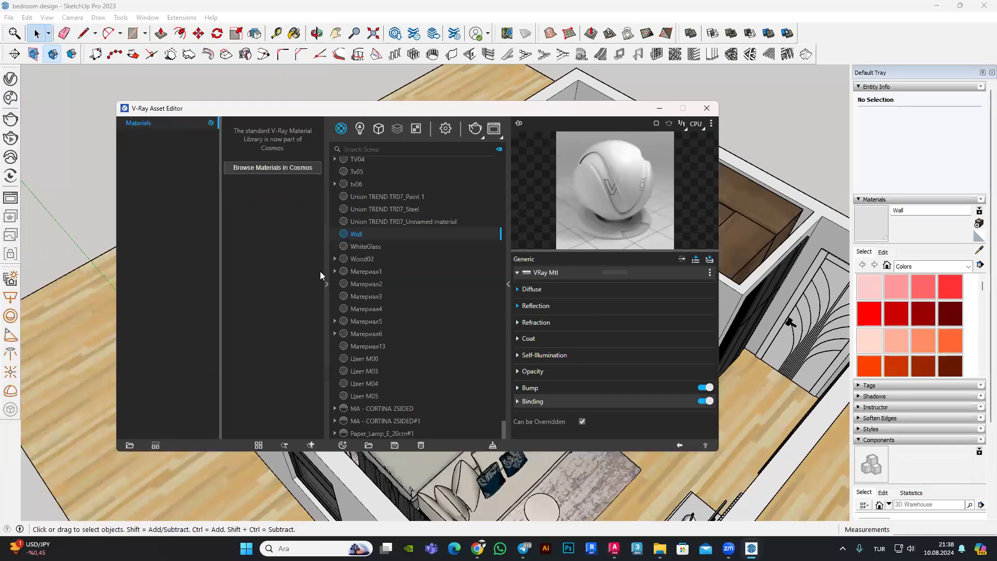
click(326, 284)
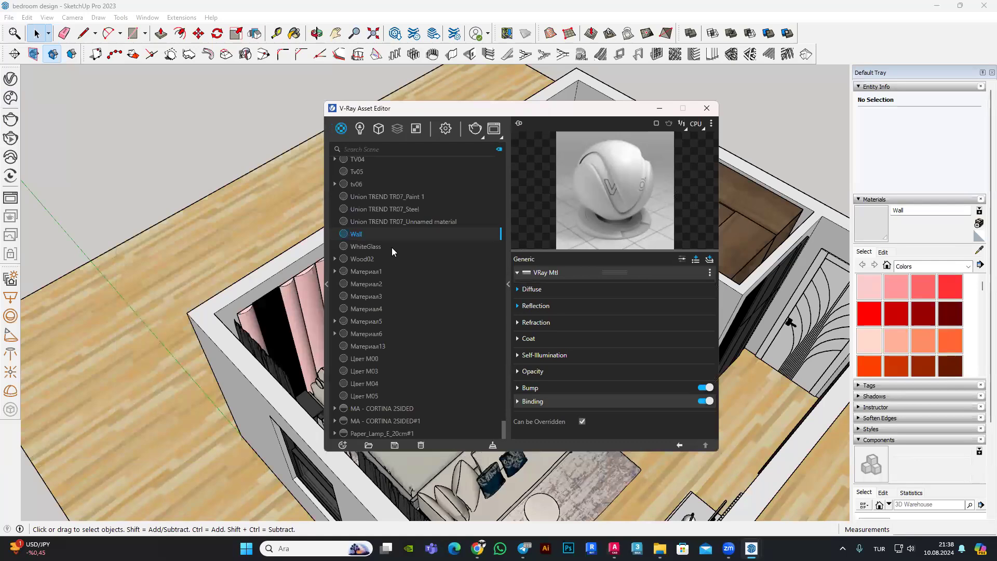
click(327, 285)
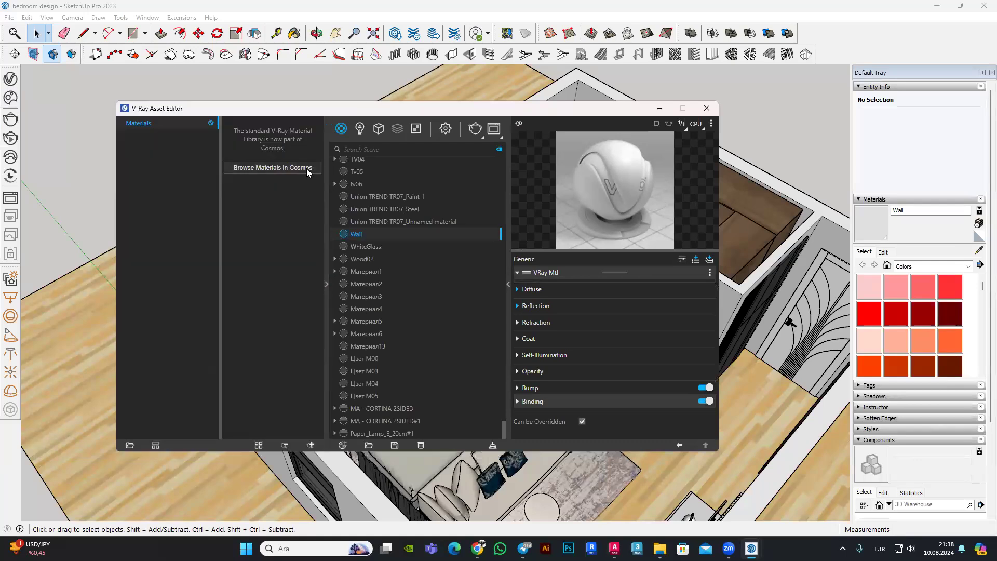
click(283, 169)
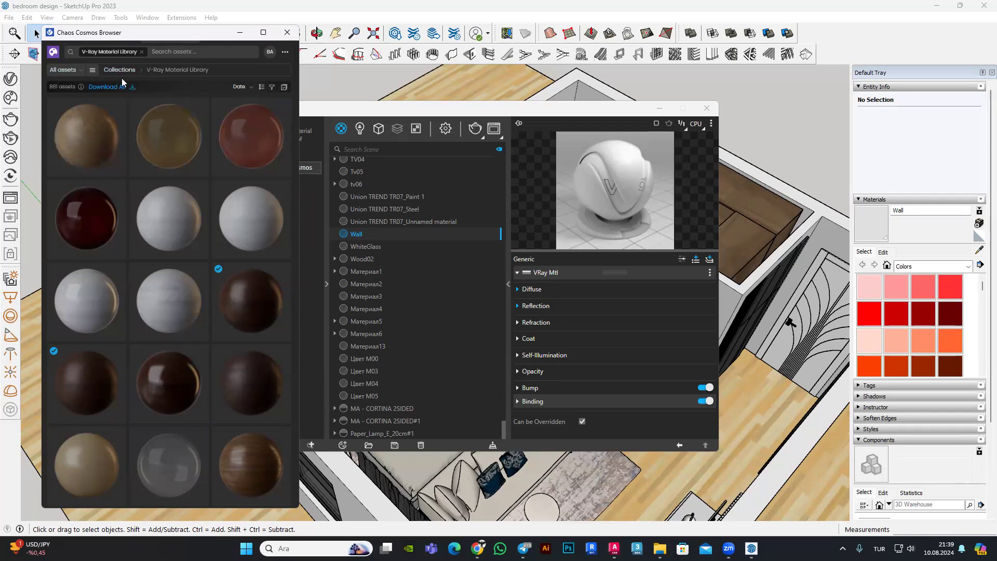
Filter the V-Ray library to Glass, download Glass Mirror 001, and drag it toward the Asset Editor
click(93, 70)
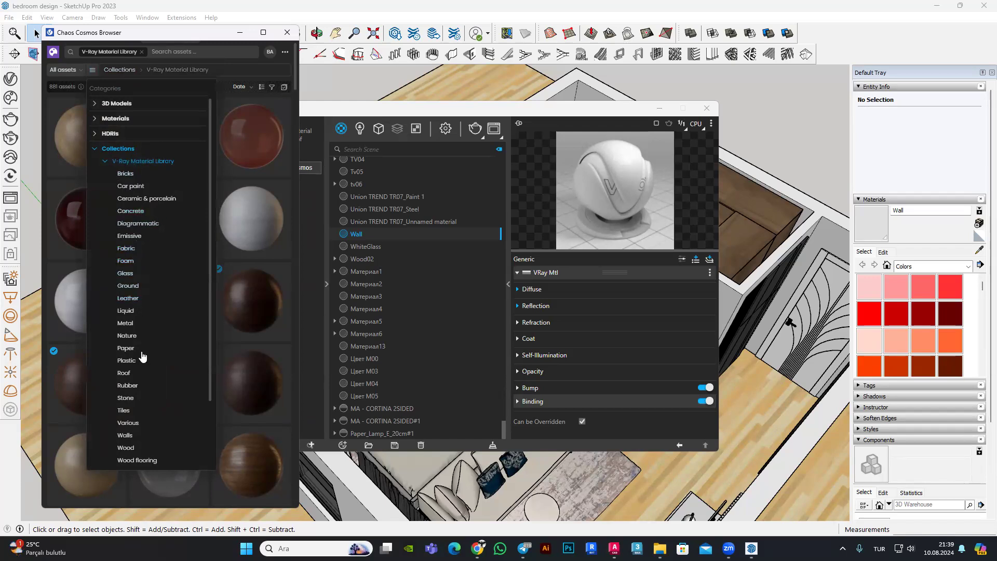
click(125, 273)
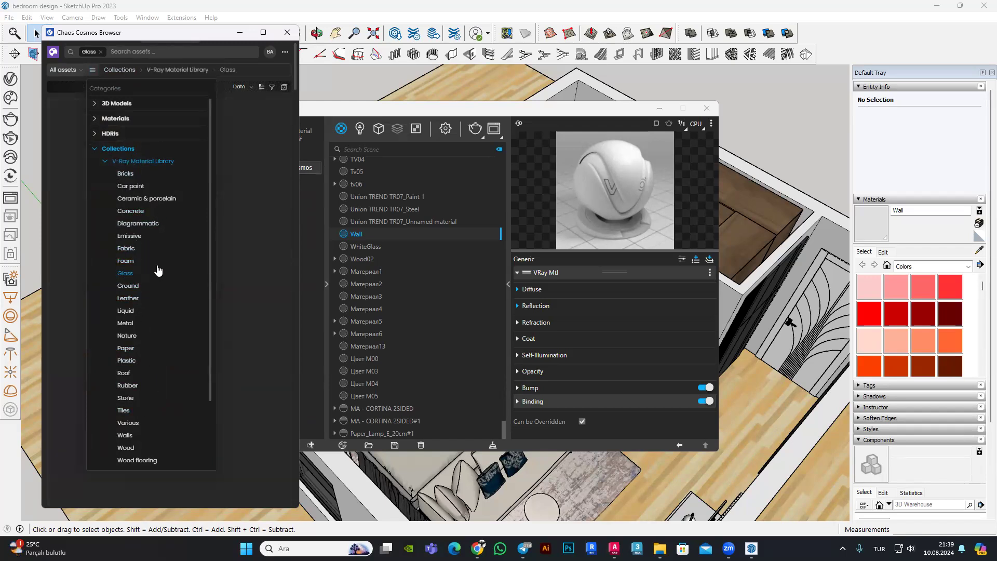
click(270, 81)
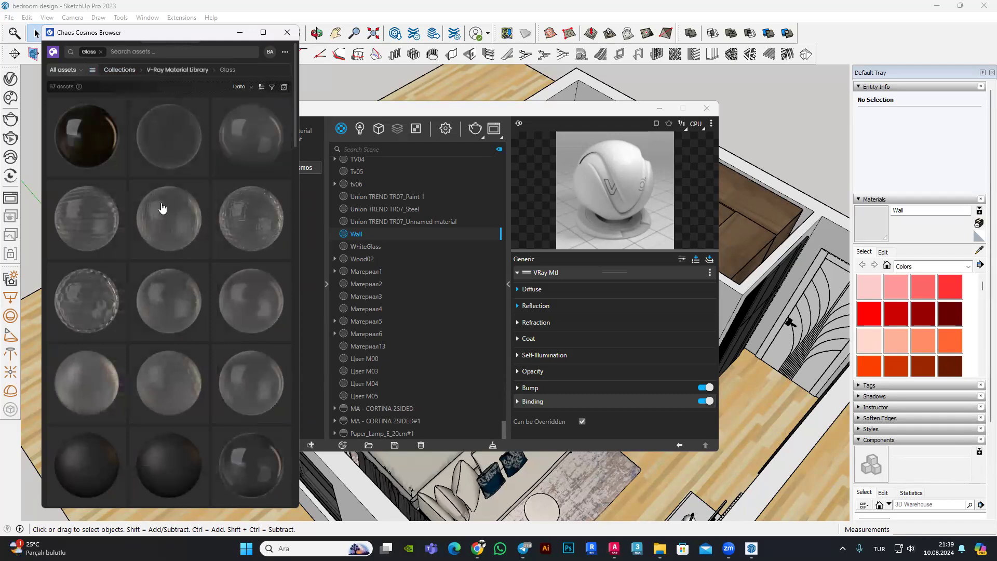
scroll(233, 255, down, 3)
scroll(239, 259, down, 3)
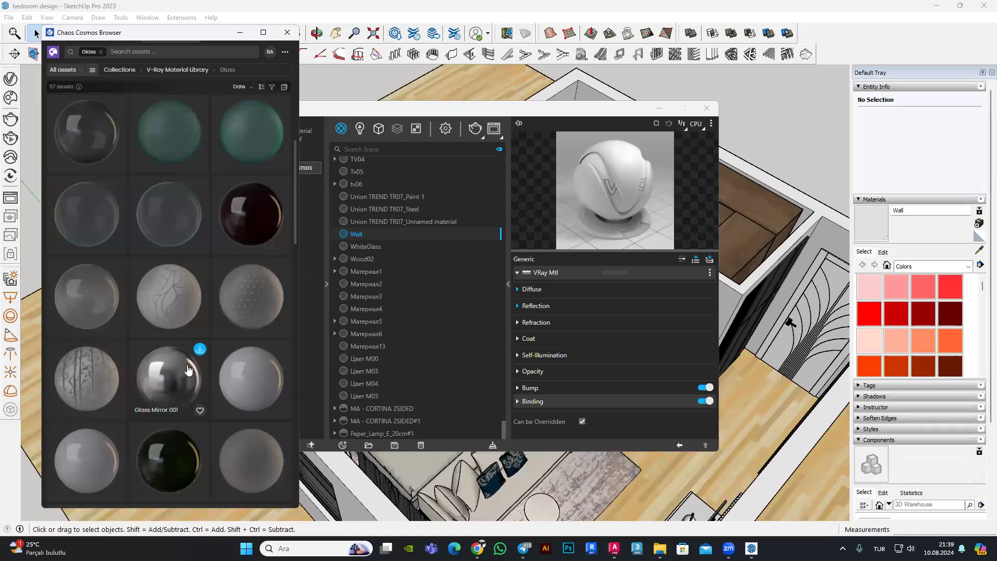
scroll(193, 379, down, 2)
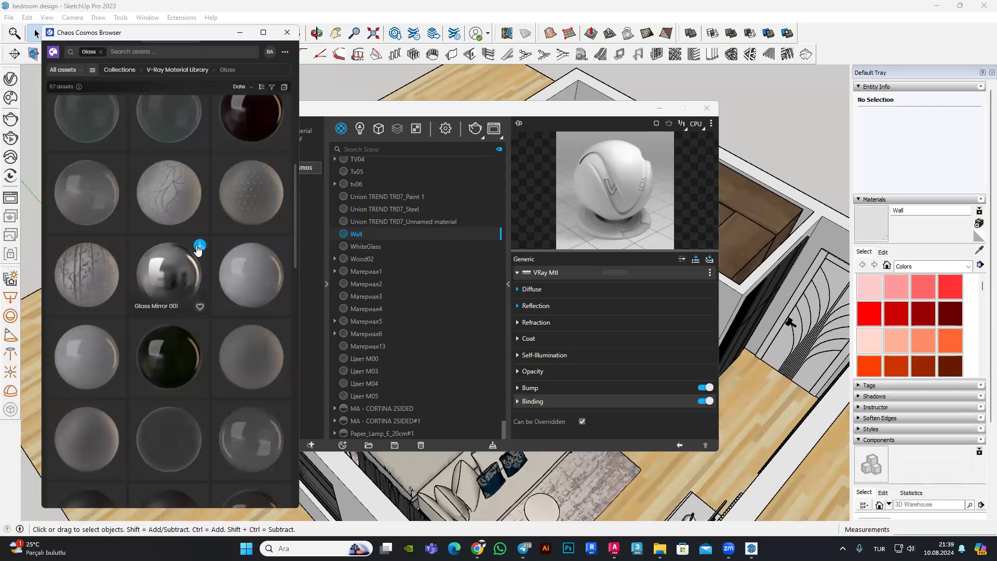
click(197, 244)
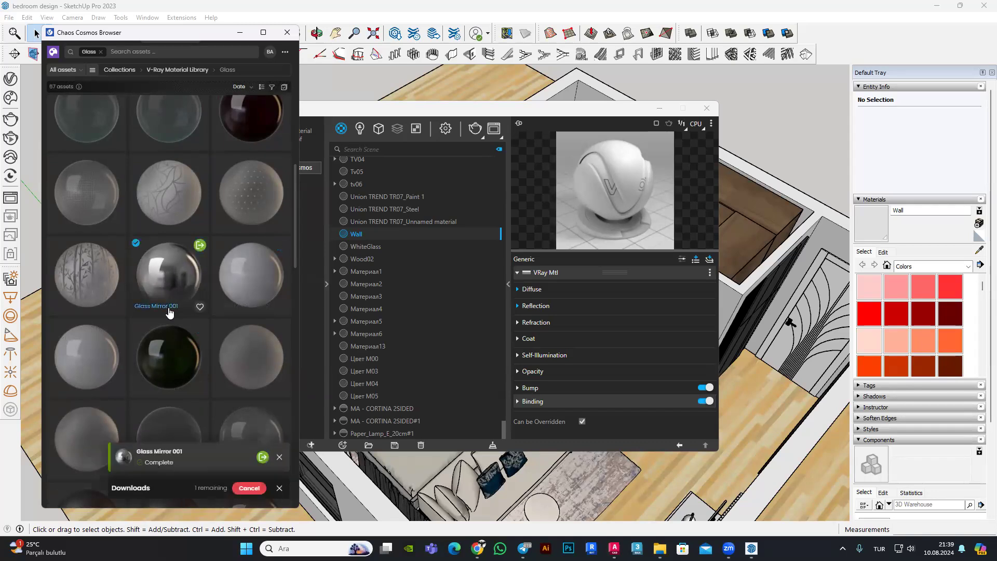
mouse_move(169, 275)
mouse_down()
mouse_move(368, 313)
mouse_move(372, 248)
mouse_up()
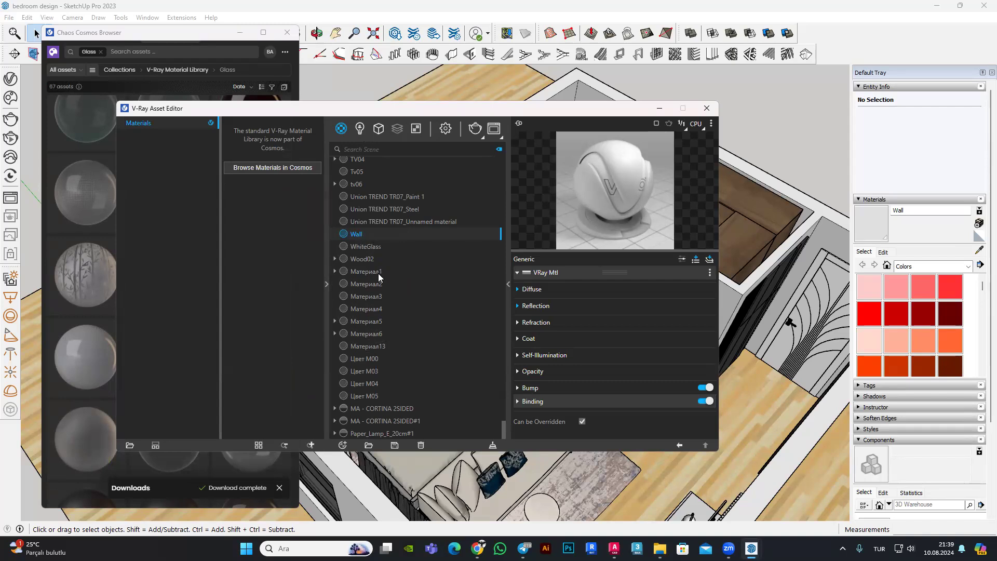
Move the Asset Editor aside to uncover the Cosmos glass thumbnails and scroll the lists
scroll(378, 276, up, 3)
scroll(391, 270, up, 2)
scroll(391, 270, down, 3)
scroll(392, 272, down, 2)
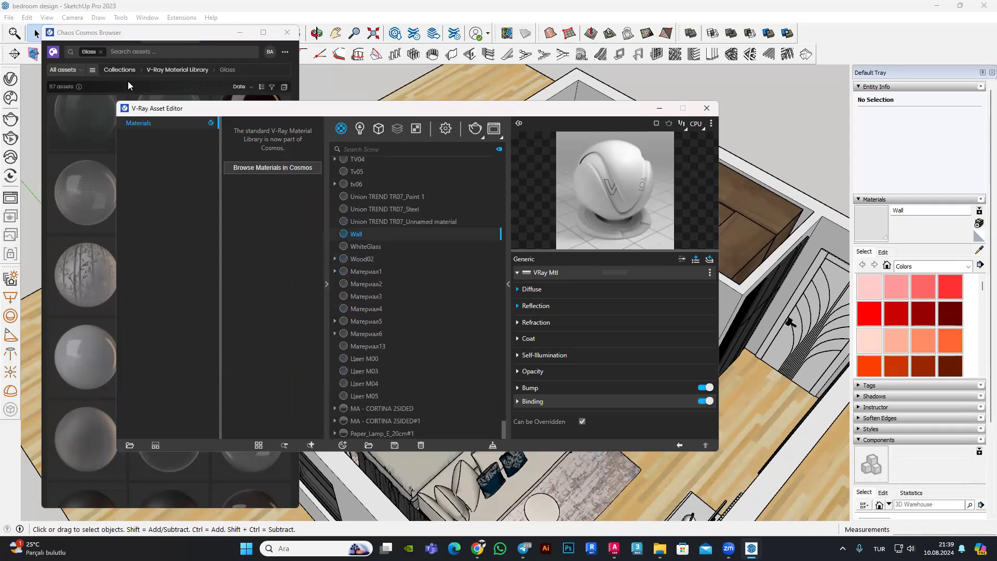
drag(274, 115, 534, 108)
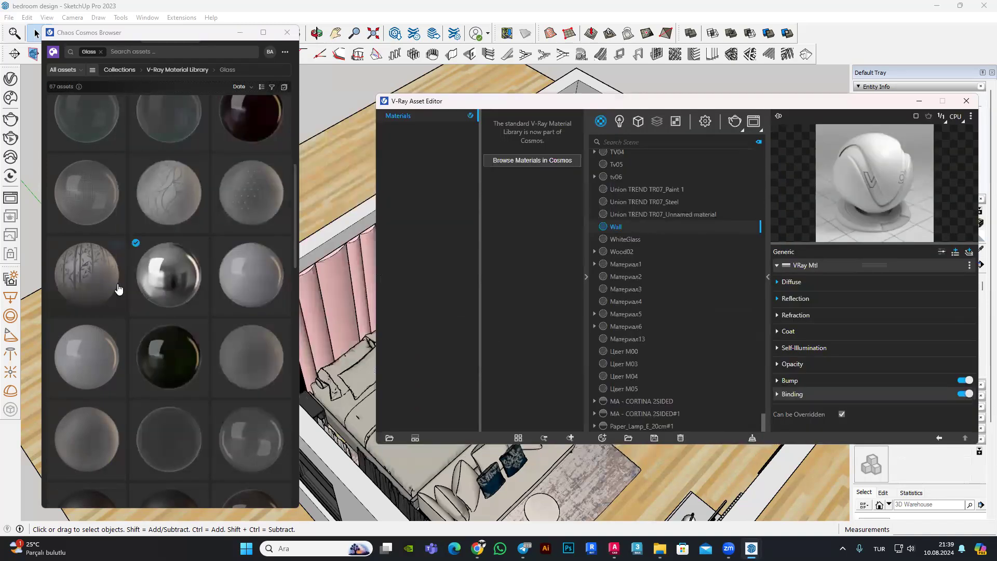
scroll(701, 265, up, 5)
scroll(694, 261, up, 5)
scroll(693, 255, up, 5)
scroll(693, 254, up, 3)
scroll(690, 255, up, 2)
scroll(690, 255, up, 3)
scroll(691, 255, up, 2)
scroll(691, 256, up, 3)
scroll(690, 255, up, 3)
scroll(693, 255, up, 3)
scroll(696, 259, up, 5)
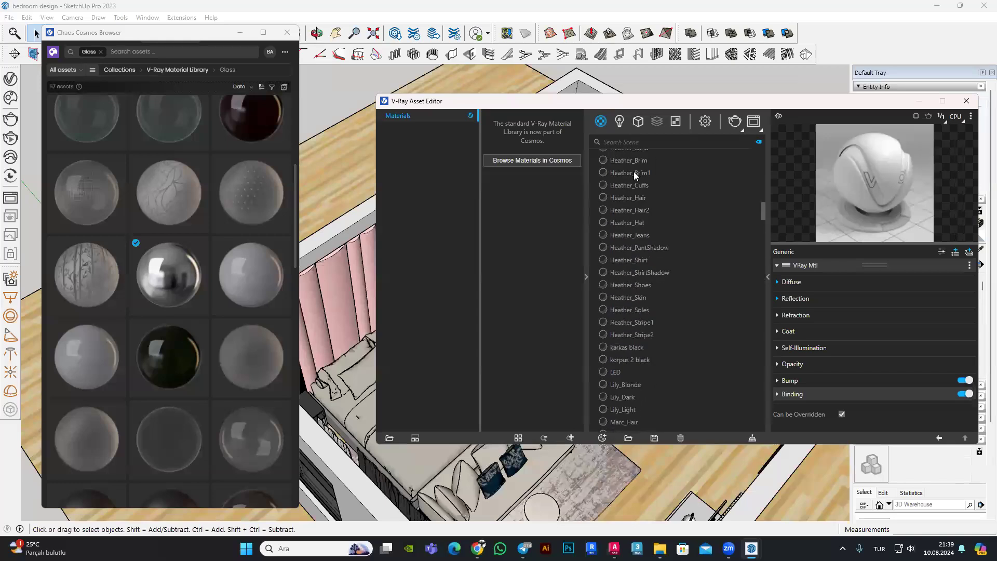
Search scene materials for 'g', clear it, then drag Glass Mirror 001 into the material list
click(635, 142)
text(g)
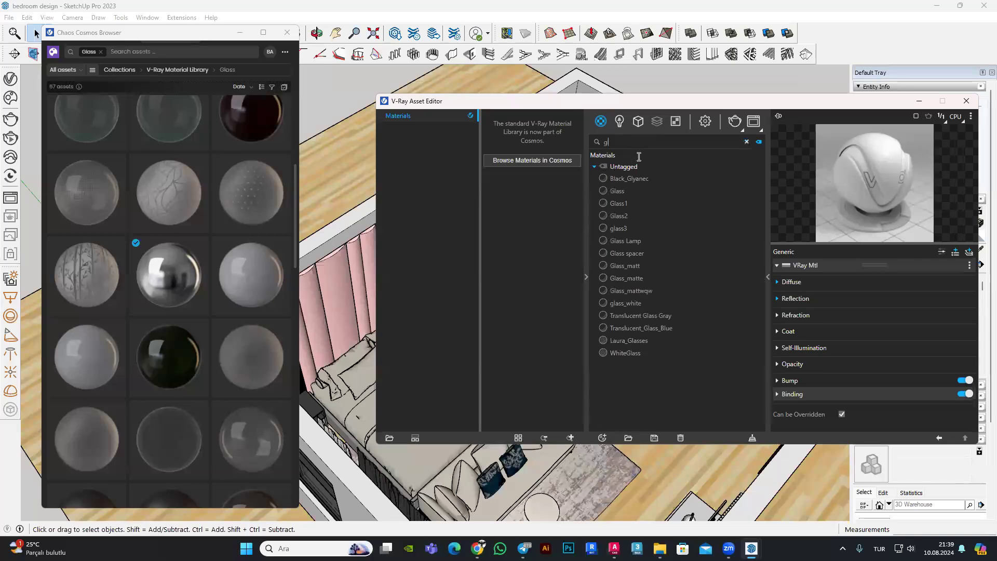
key(BackSpace)
key(BackSpace)
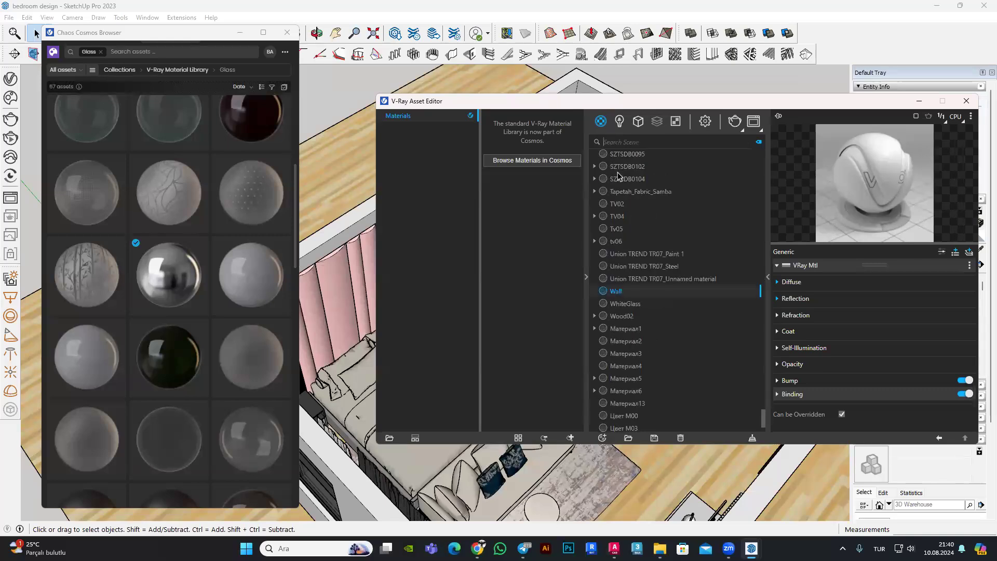
drag(188, 280, 641, 301)
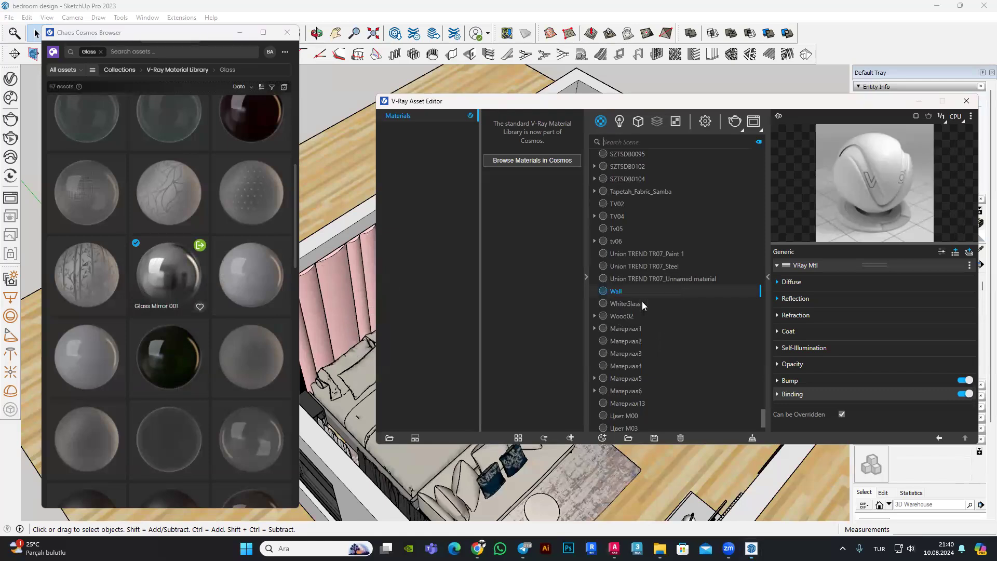
scroll(660, 248, down, 2)
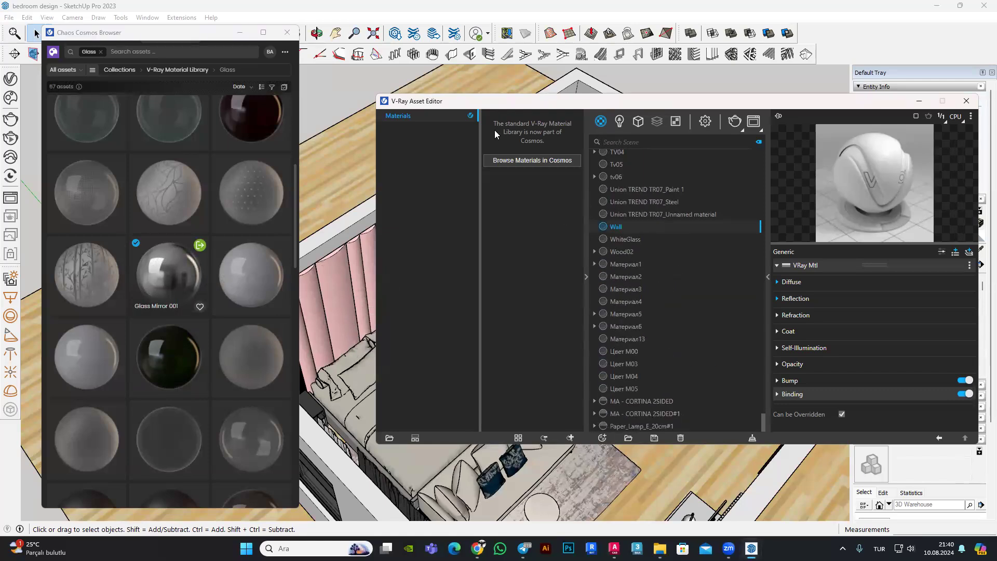
scroll(358, 201, down, 5)
click(200, 245)
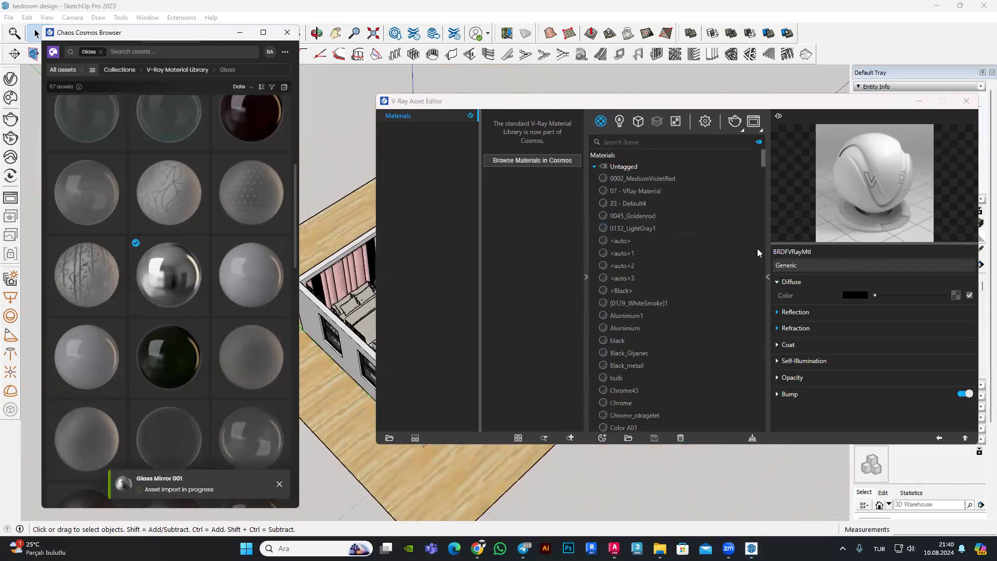
Search the scene materials for 'g' and rearrange the Asset Editor and Cosmos windows
scroll(645, 282, down, 5)
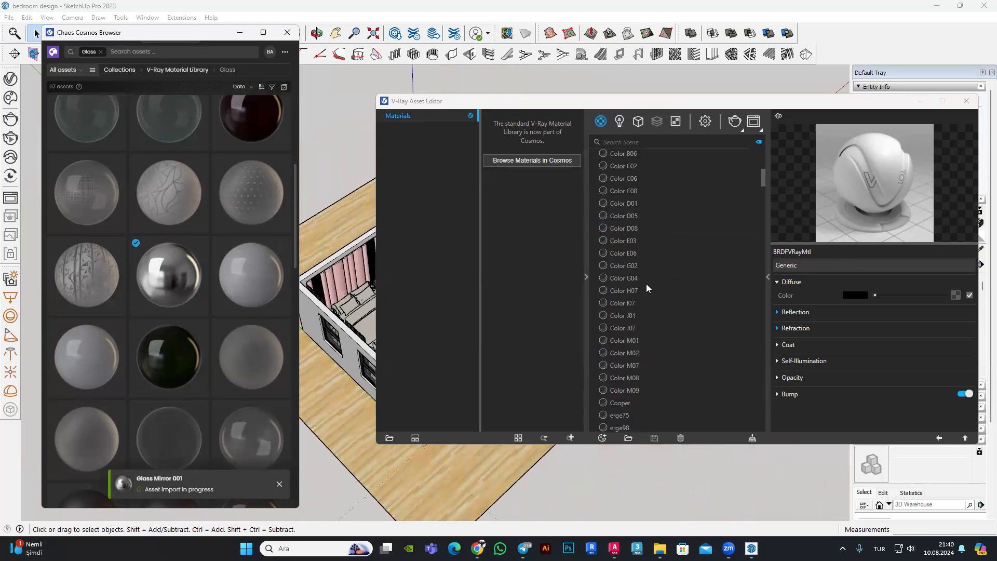
click(636, 142)
text(gl)
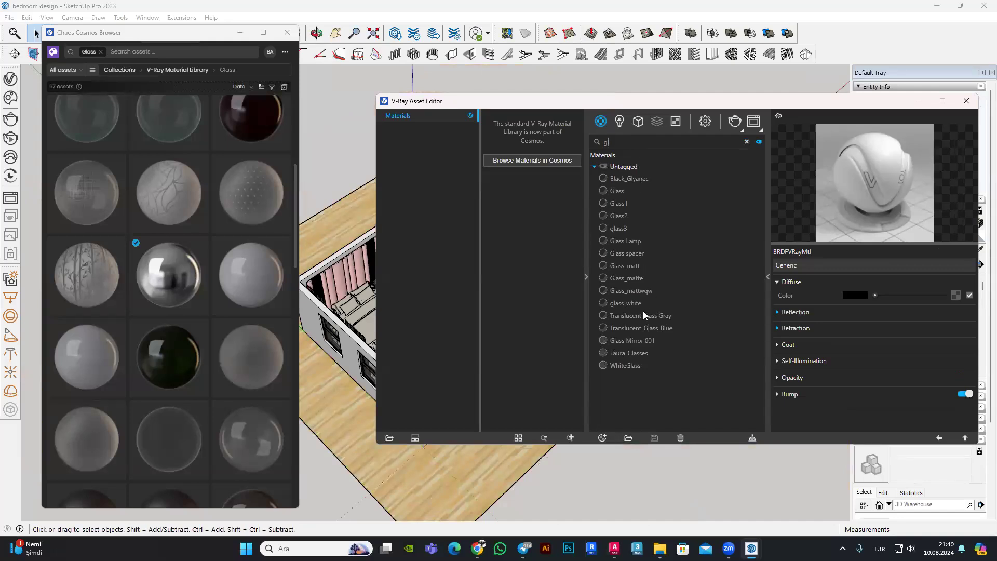
scroll(345, 290, down, 3)
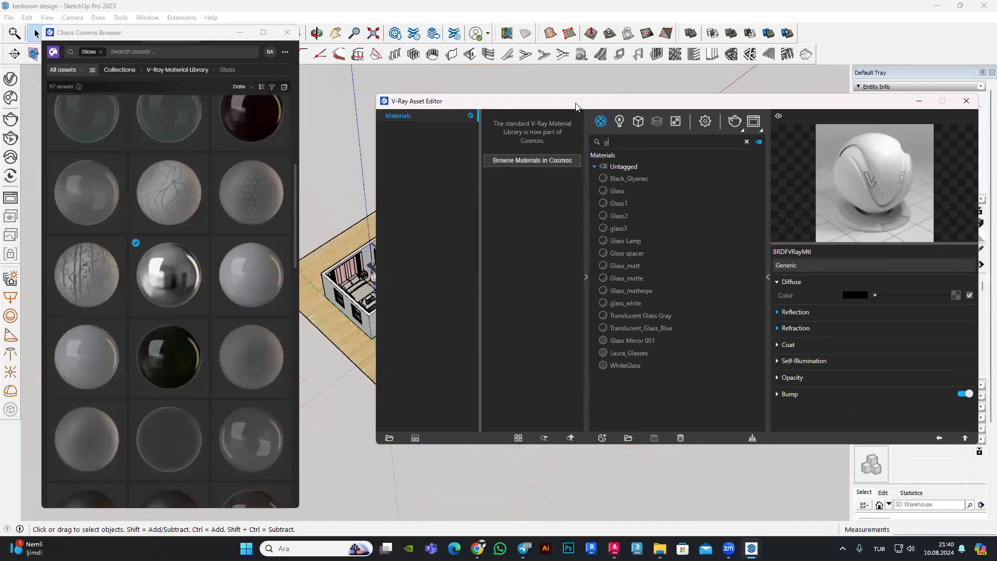
drag(675, 101, 833, 114)
scroll(357, 283, up, 2)
scroll(355, 265, up, 2)
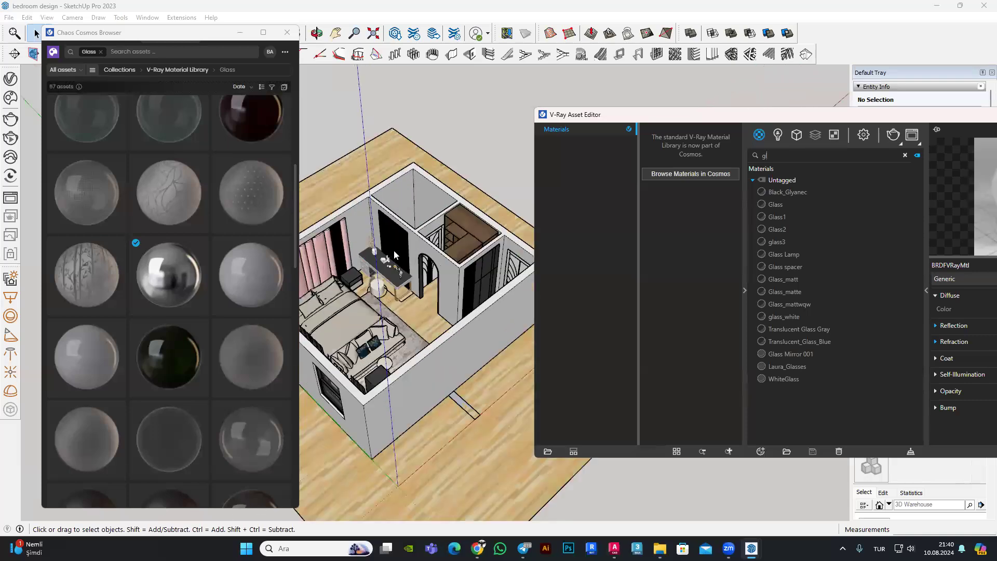
scroll(393, 251, up, 3)
scroll(387, 246, down, 2)
scroll(421, 245, down, 3)
scroll(421, 245, down, 2)
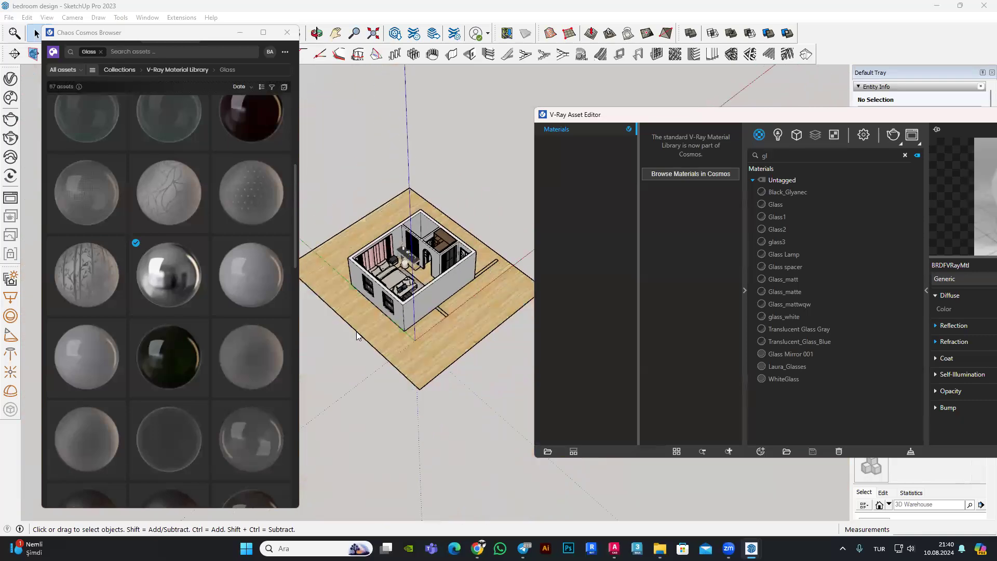
click(758, 114)
drag(750, 119, 714, 135)
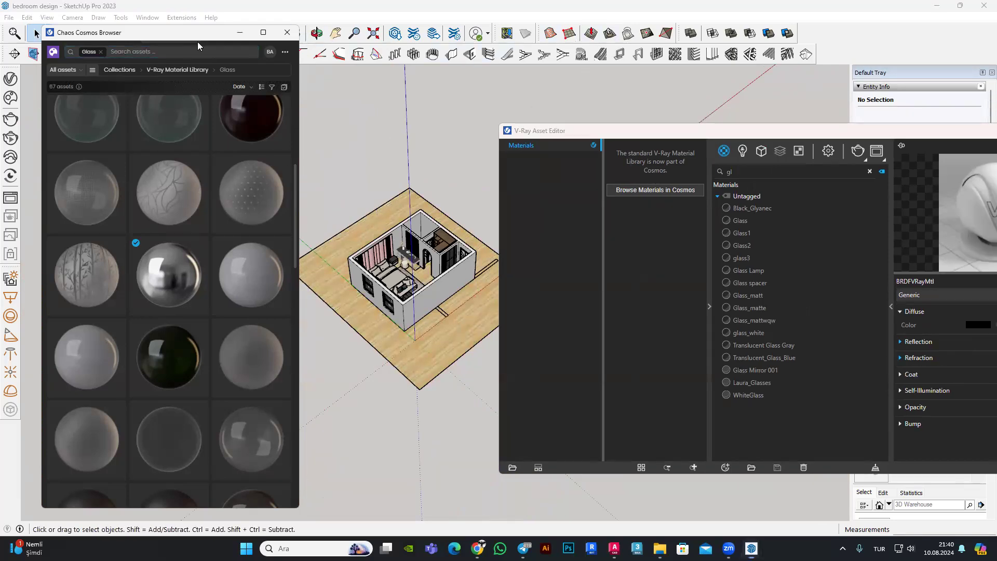
drag(197, 41, 212, 115)
Draw a small rectangle face above the room and select it with its edges
key(r)
scroll(364, 171, up, 2)
click(376, 165)
click(352, 179)
scroll(353, 176, up, 2)
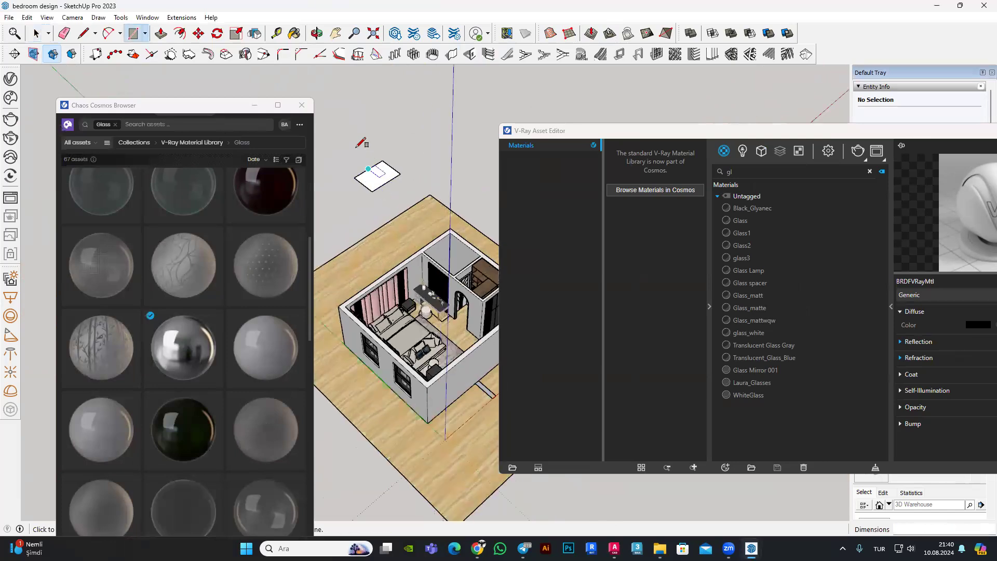
scroll(353, 177, up, 2)
click(37, 33)
double_click(377, 179)
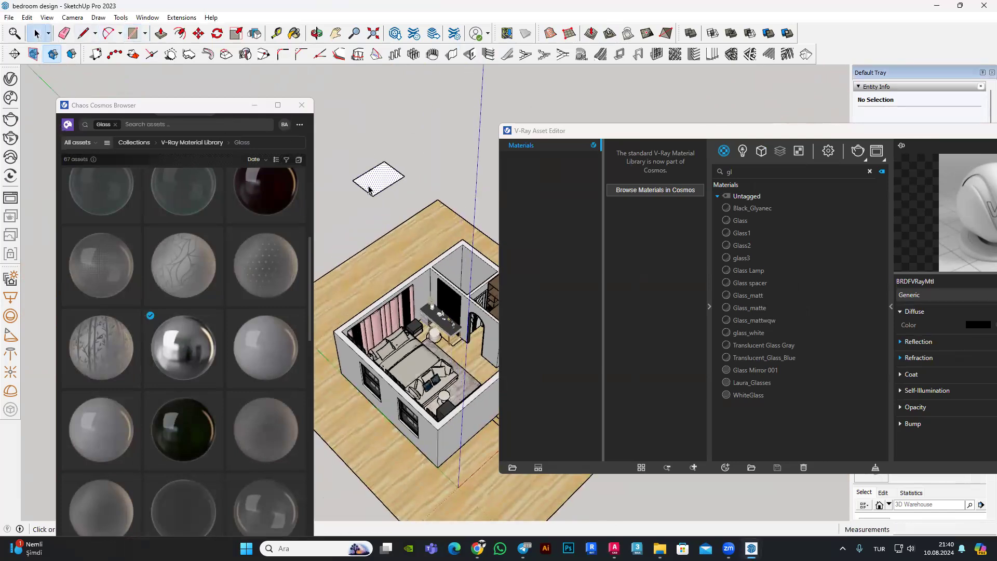
Make Glass Mirror 001 the active material and move Cosmos and the Asset Editor aside
click(684, 205)
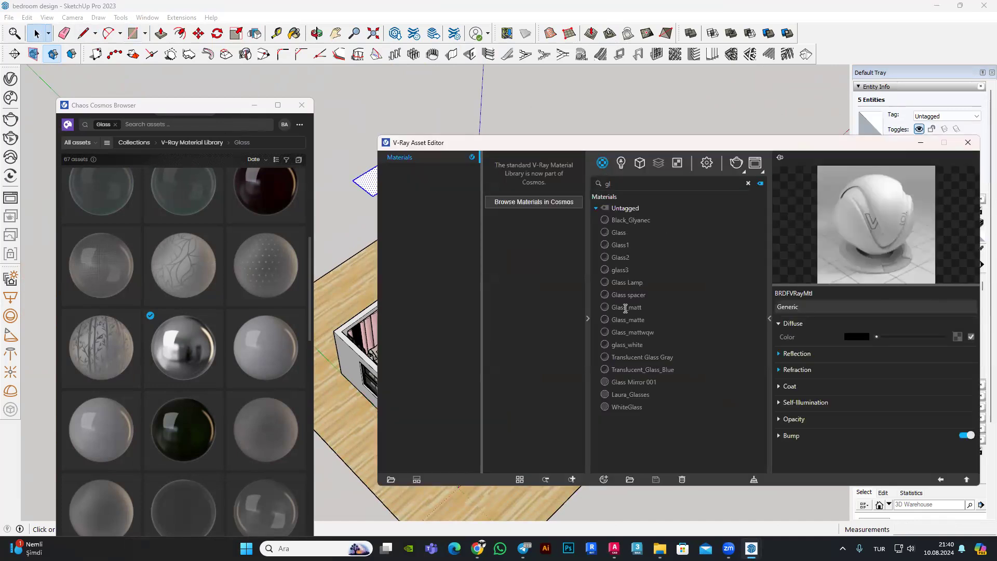
click(643, 383)
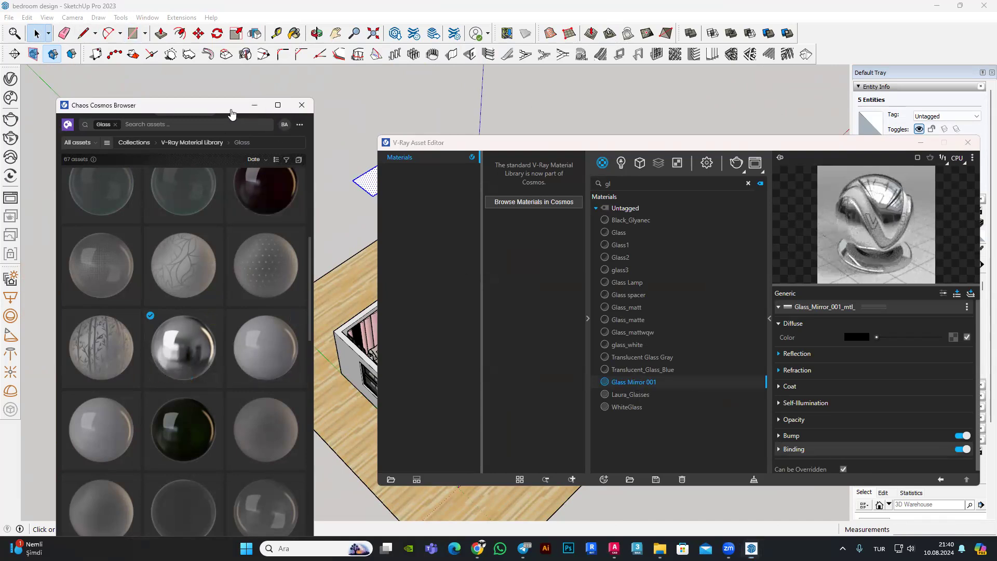
drag(235, 116, 201, 99)
click(757, 152)
drag(757, 149, 498, 135)
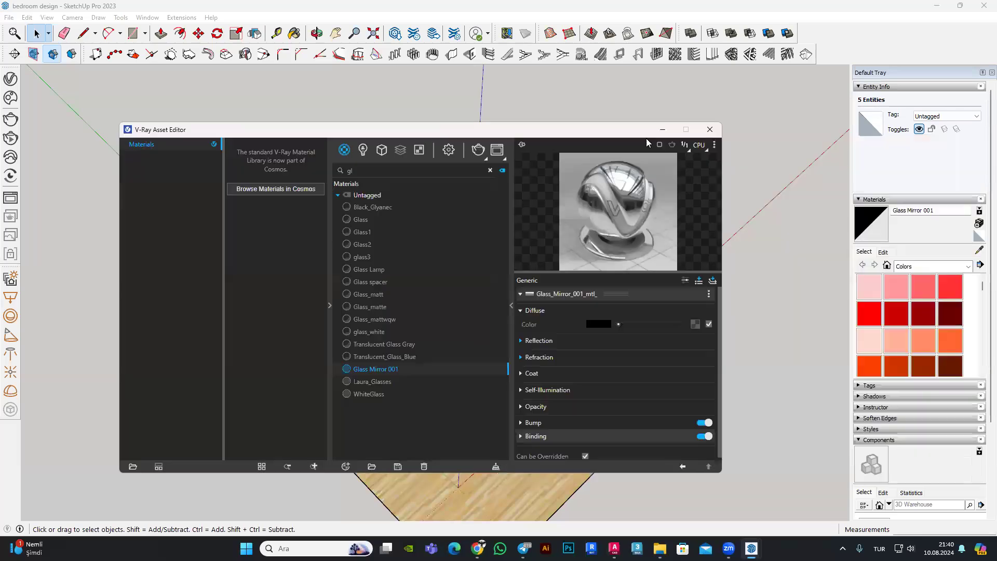
Hide the material editor and orbit the view to face the desk and mirror
click(661, 128)
scroll(444, 384, up, 2)
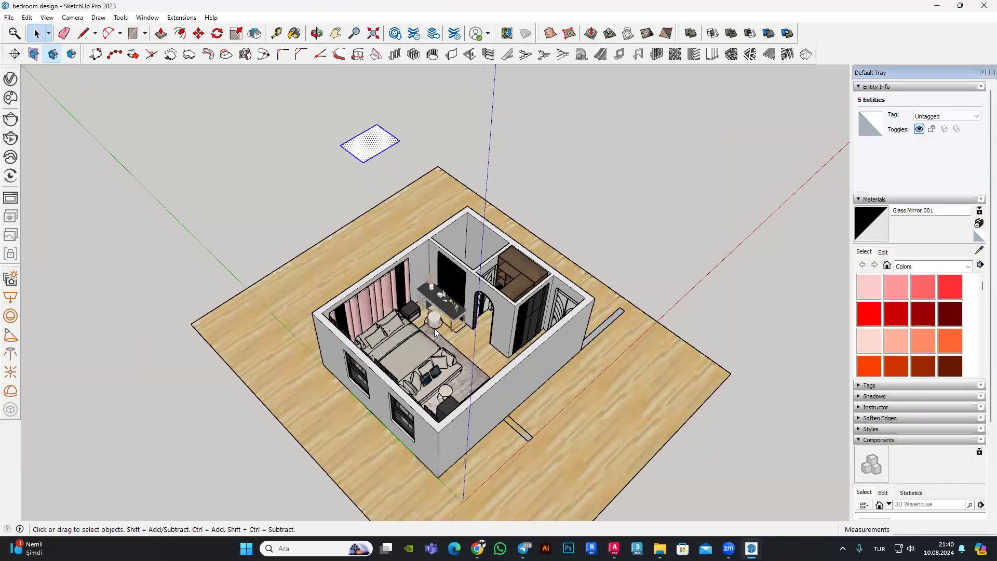
scroll(449, 337, up, 2)
scroll(452, 285, up, 3)
scroll(446, 270, up, 3)
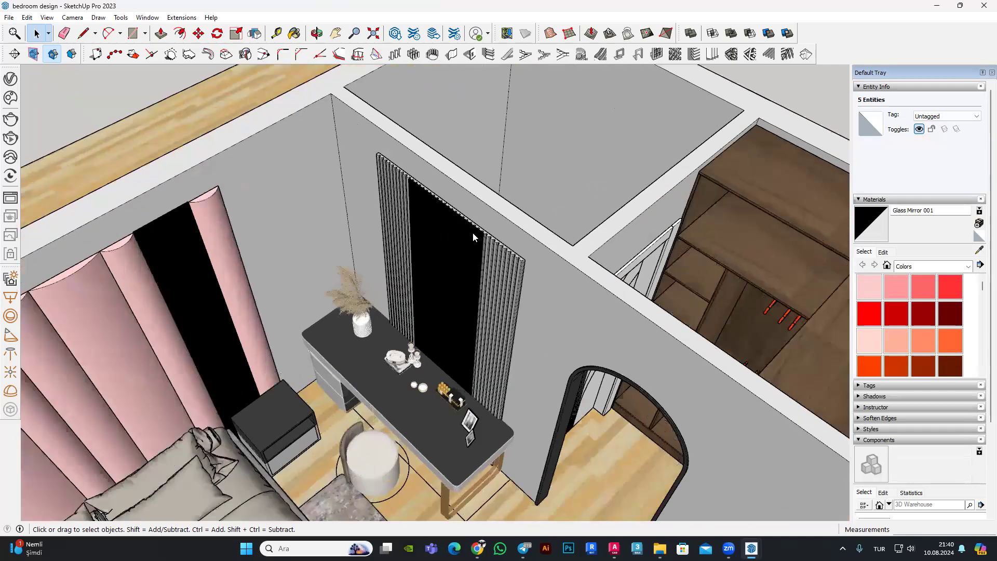
scroll(436, 249, up, 3)
mouse_move(558, 206)
middle_down()
mouse_move(647, 205)
mouse_move(538, 245)
mouse_move(685, 222)
middle_up()
scroll(774, 220, down, 2)
scroll(774, 220, up, 3)
Paint the black mirror panel and its connected faces with Glass Mirror 001
click(413, 220)
key(Escape)
double_click(420, 214)
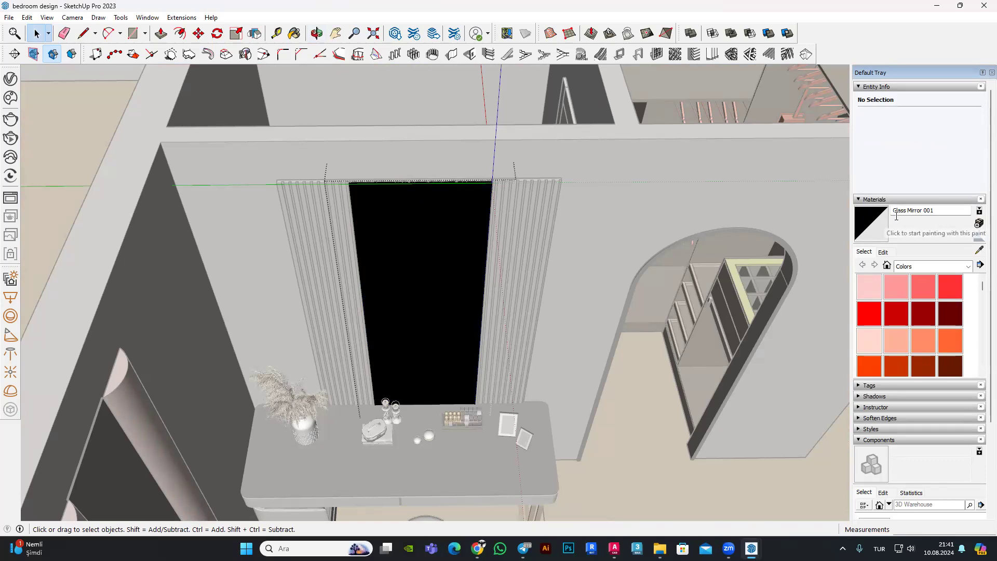
key(b)
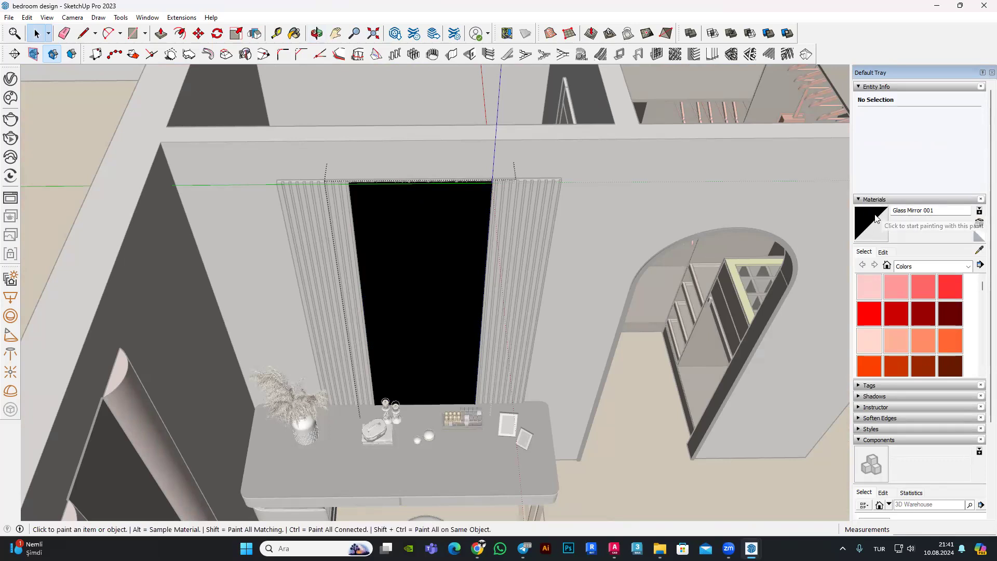
key(ctrl)
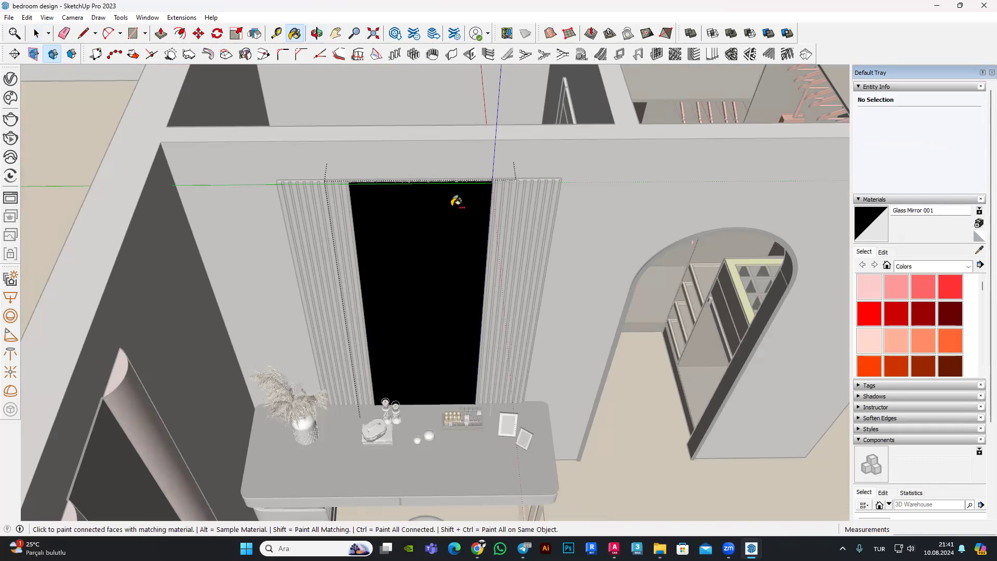
ctrl+click(456, 201)
Orbit around to inspect the painted mirror and the slatted wall panel
middle_drag(545, 167, 467, 133)
scroll(467, 134, up, 3)
scroll(415, 140, up, 3)
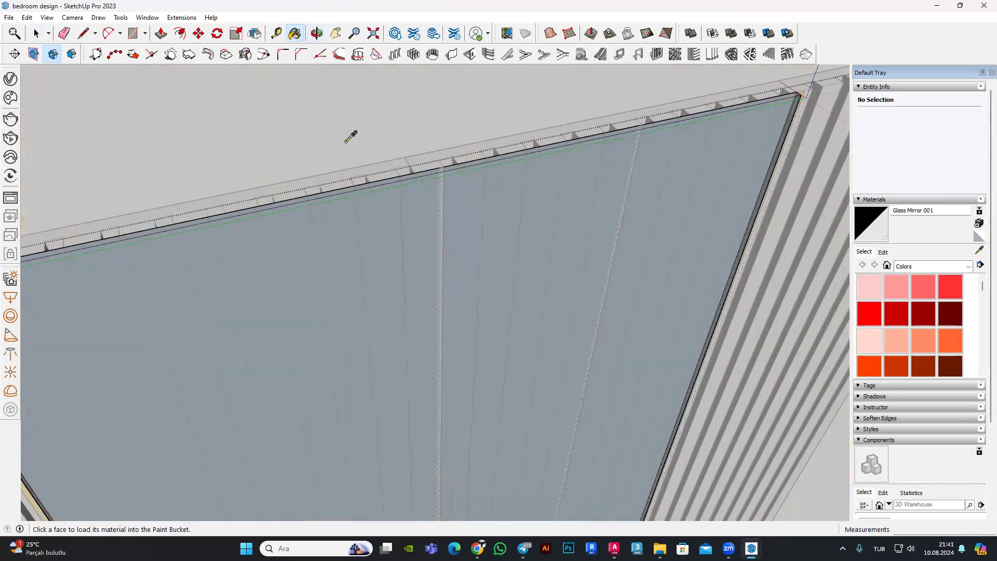
scroll(350, 136, down, 5)
scroll(547, 191, down, 3)
scroll(464, 195, up, 2)
scroll(464, 196, down, 2)
click(44, 33)
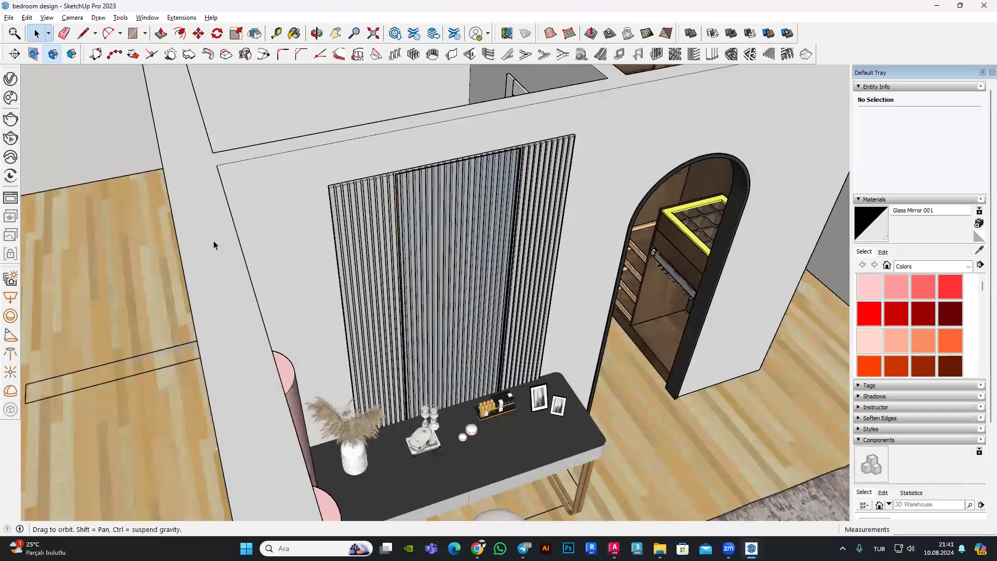
middle_drag(216, 245, 414, 276)
scroll(381, 217, up, 3)
scroll(381, 218, down, 5)
middle_drag(364, 171, 430, 161)
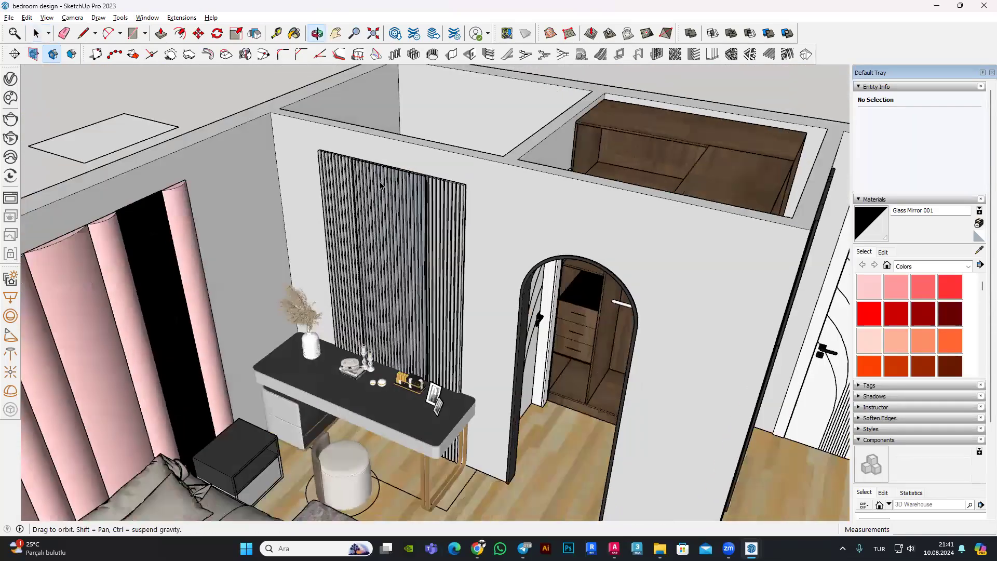
scroll(433, 104, up, 2)
middle_drag(433, 104, 416, 171)
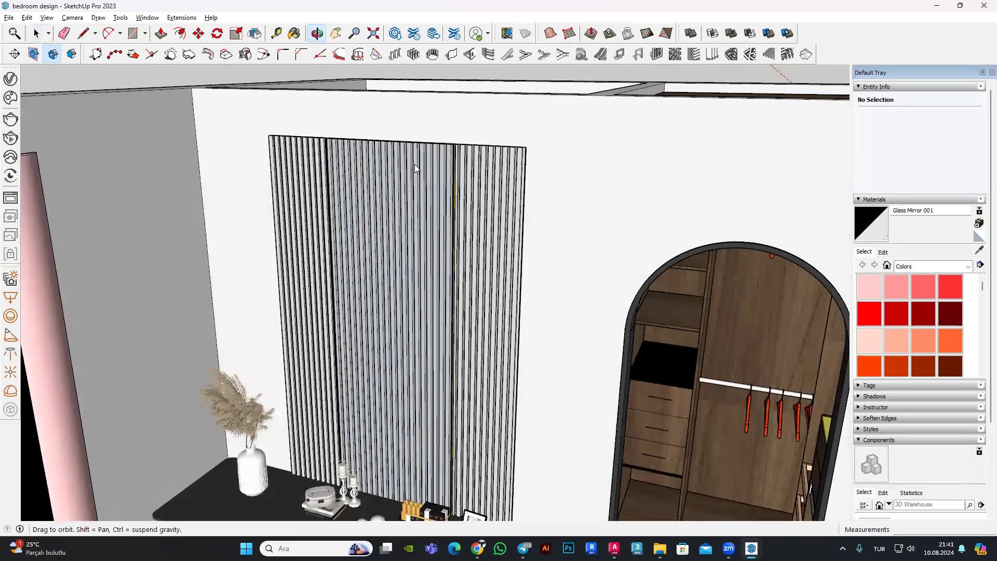
scroll(416, 171, up, 2)
Dismiss the slatted panel's context menu and the Edit/View menus, then bring up the V-Ray Asset Editor
right_click(415, 167)
click(265, 87)
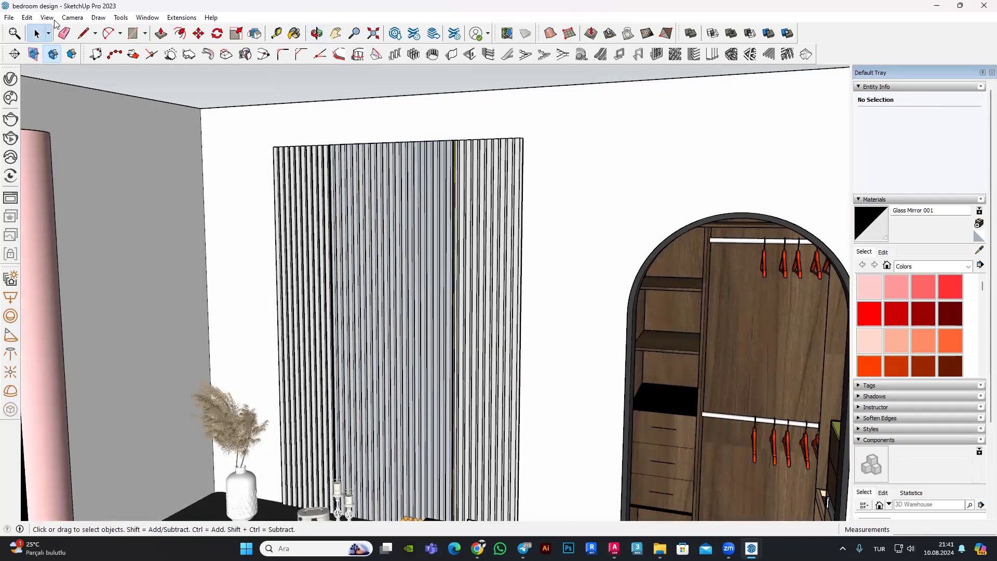
click(27, 18)
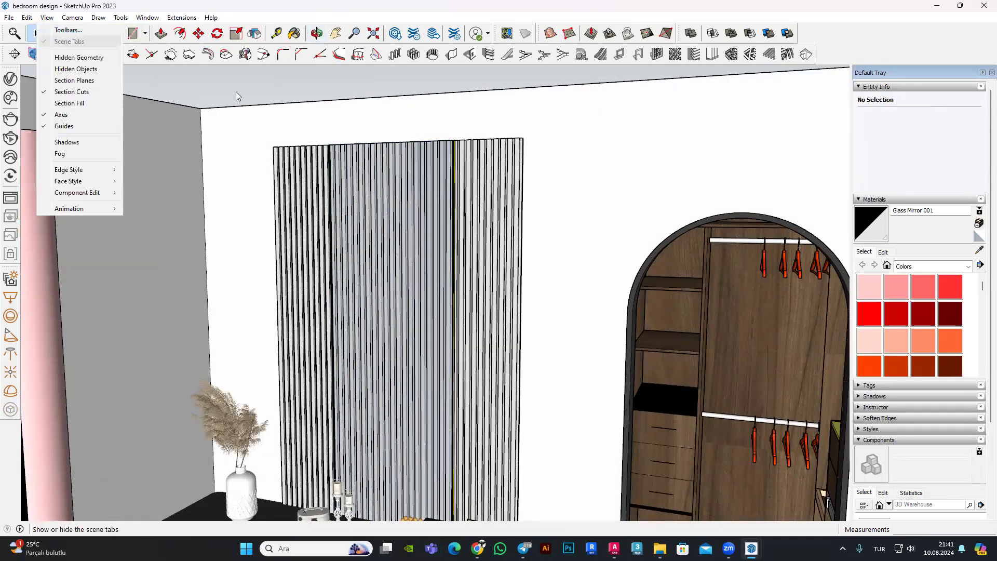
click(332, 172)
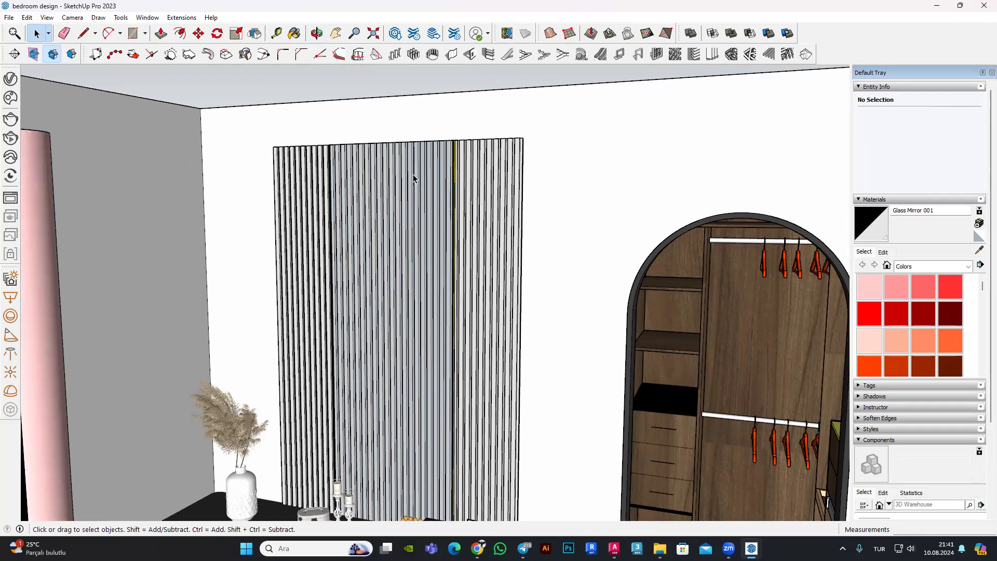
click(13, 80)
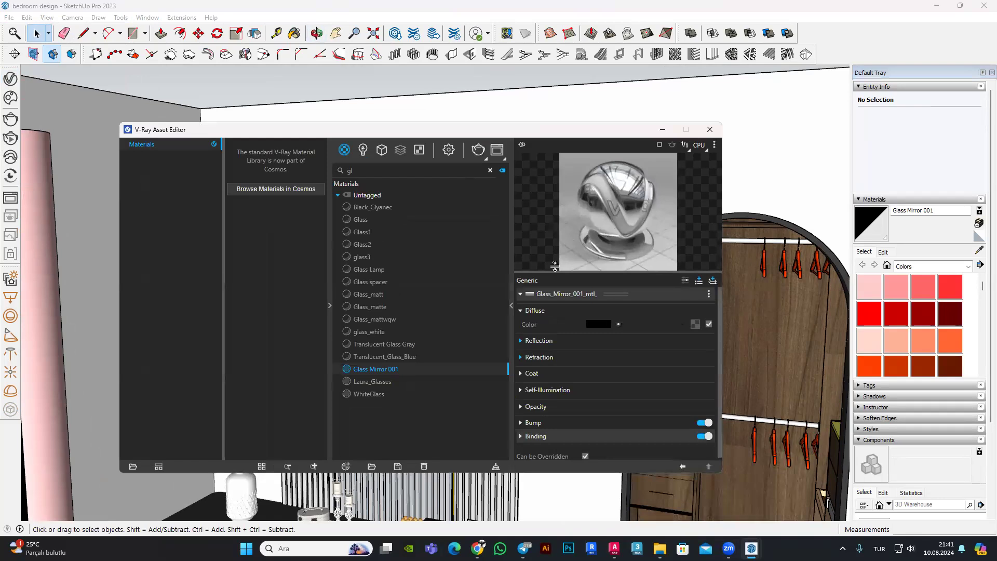
click(480, 151)
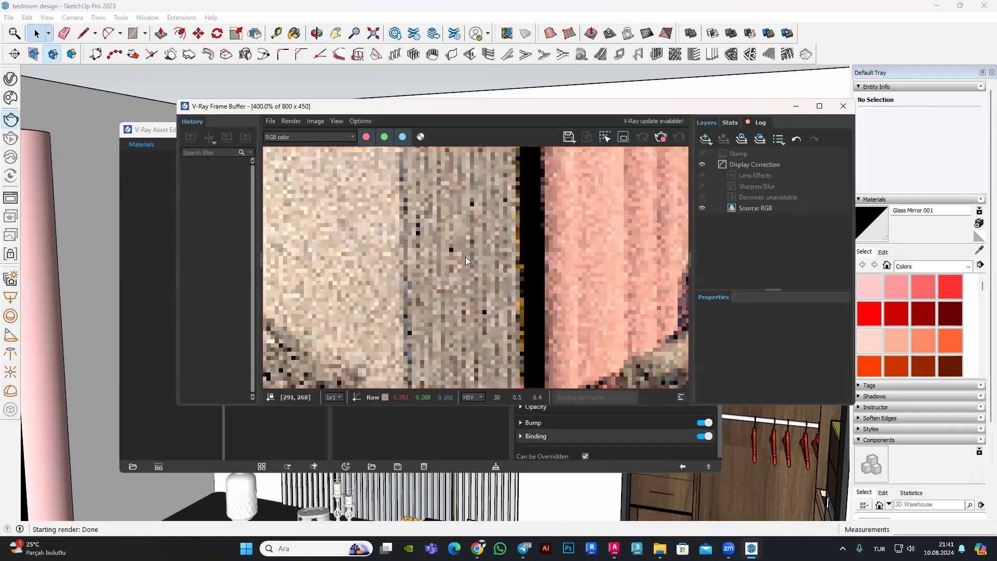
scroll(458, 285, down, 1)
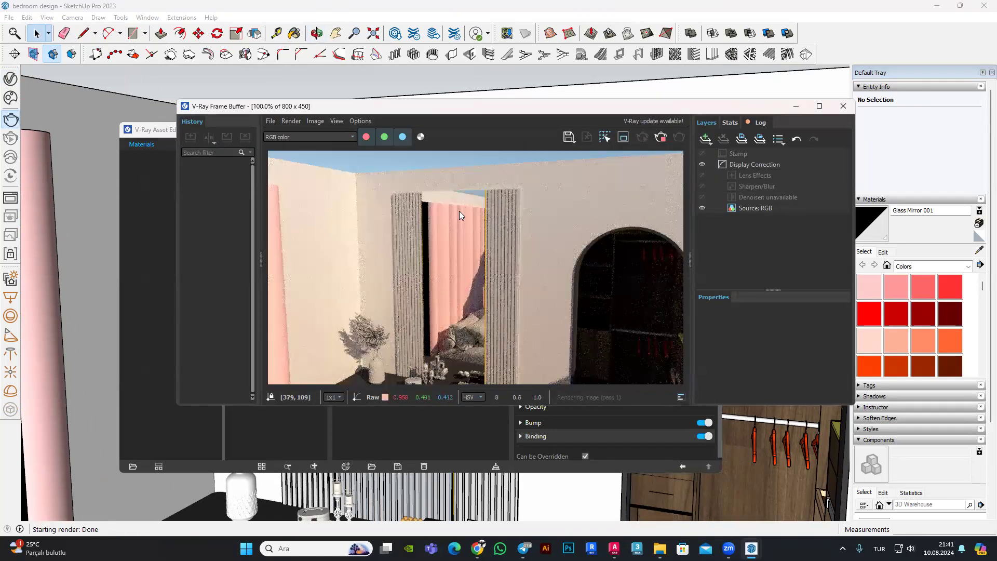
scroll(500, 189, up, 1)
scroll(500, 186, down, 1)
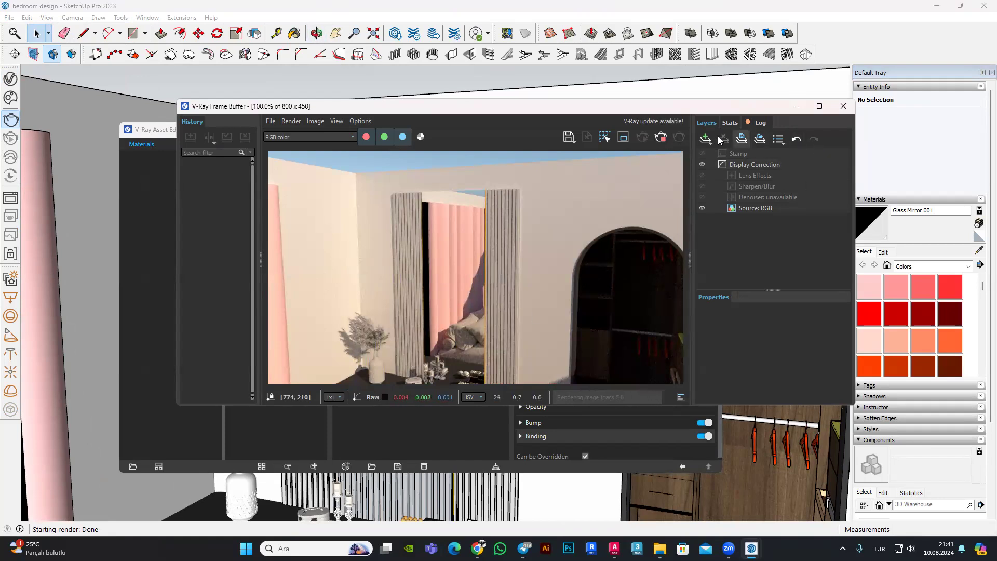
click(661, 137)
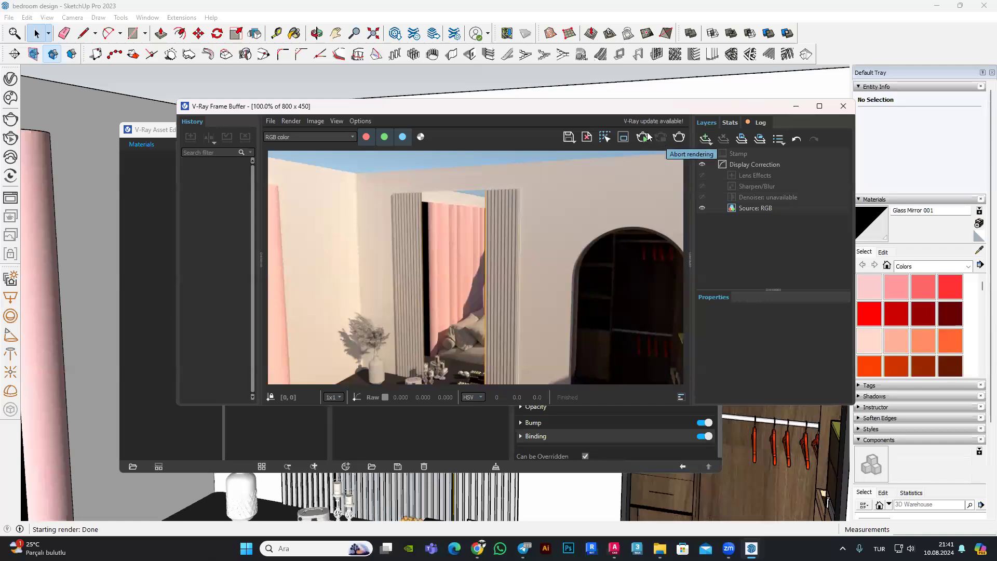
click(842, 106)
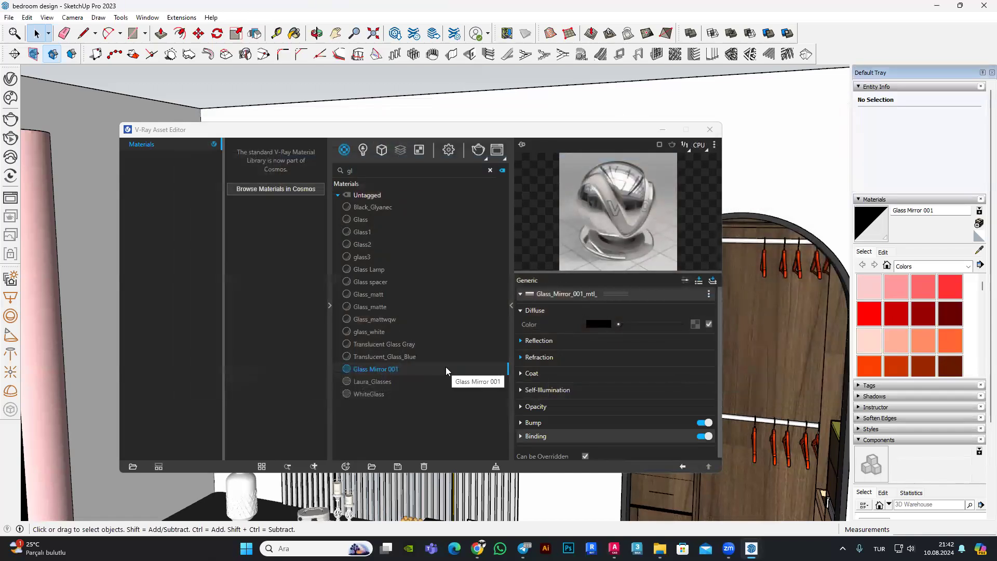
Clear the material search and create a new Generic V-Ray material
click(489, 169)
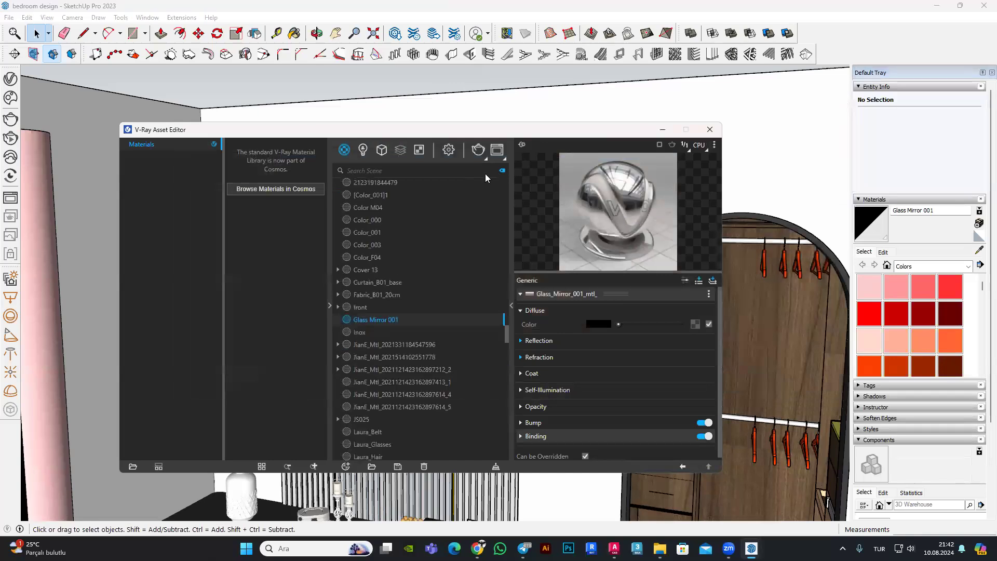
click(381, 170)
click(345, 467)
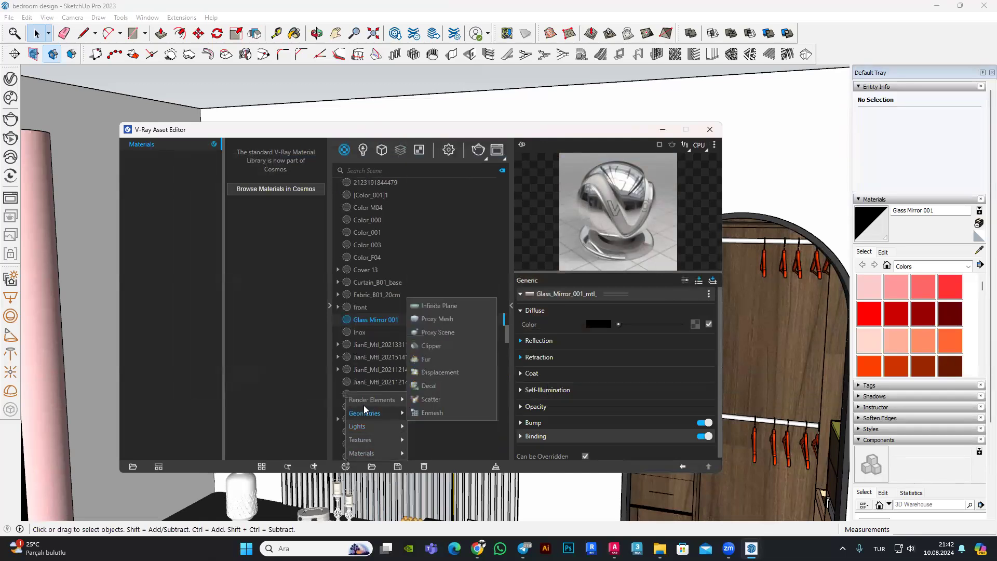
mouse_move(360, 452)
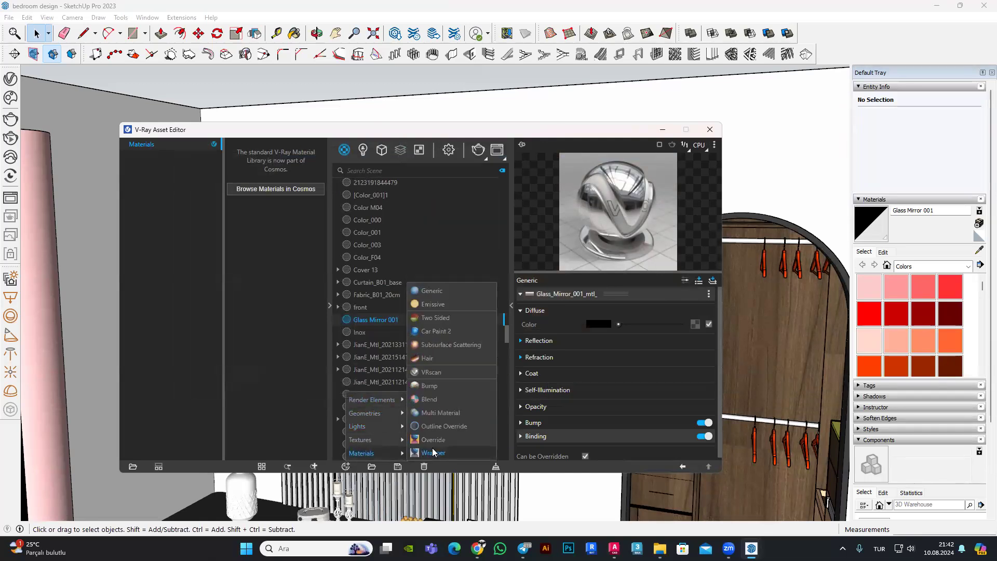
click(439, 288)
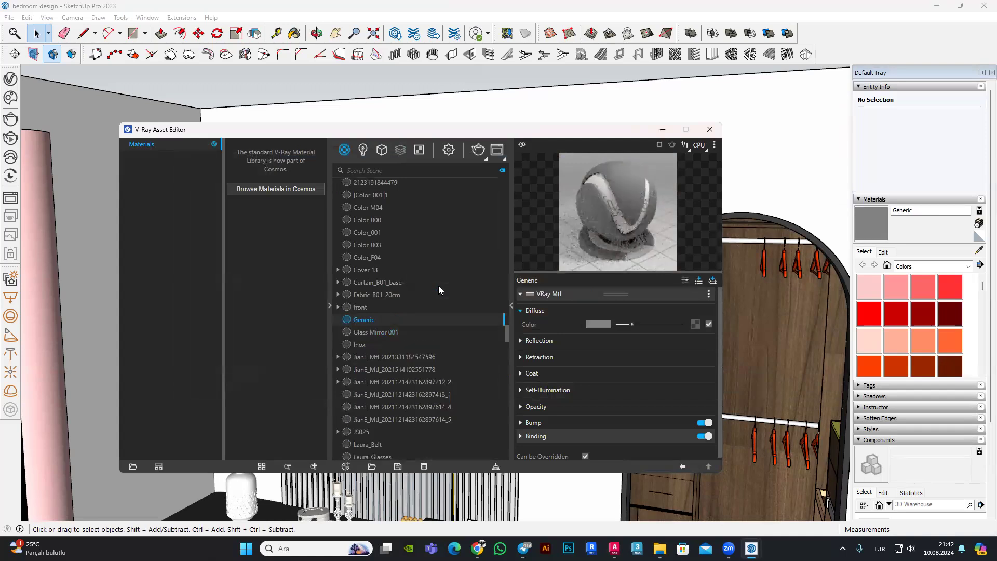
Rename the new material mirror1, filter the scene list by 'mi', and select Mirror
right_click(370, 321)
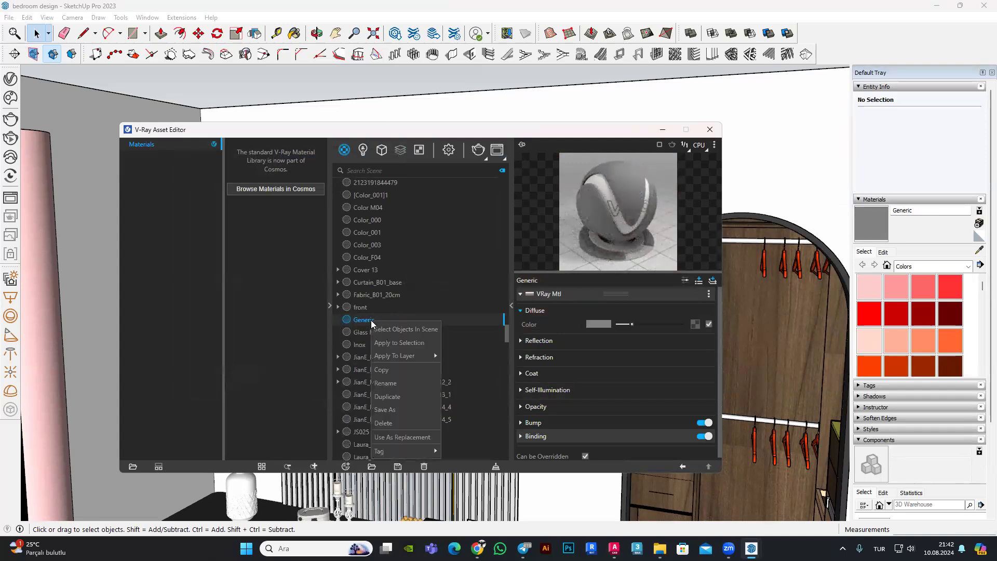
click(389, 396)
key(BackSpace)
key(BackSpace)
key(BackSpace)
key(BackSpace)
key(BackSpace)
key(BackSpace)
text(m)
text(in)
text(ore)
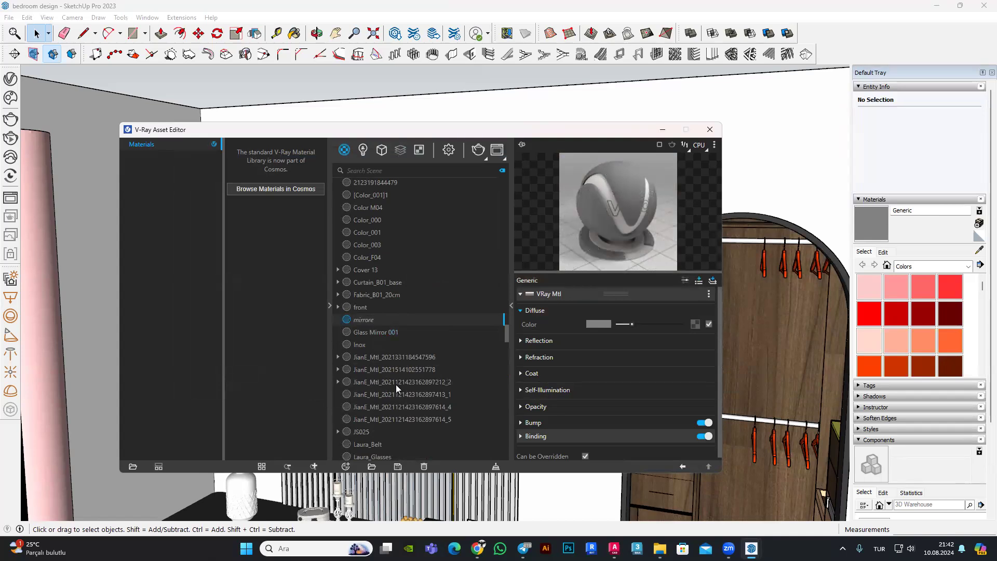
click(420, 324)
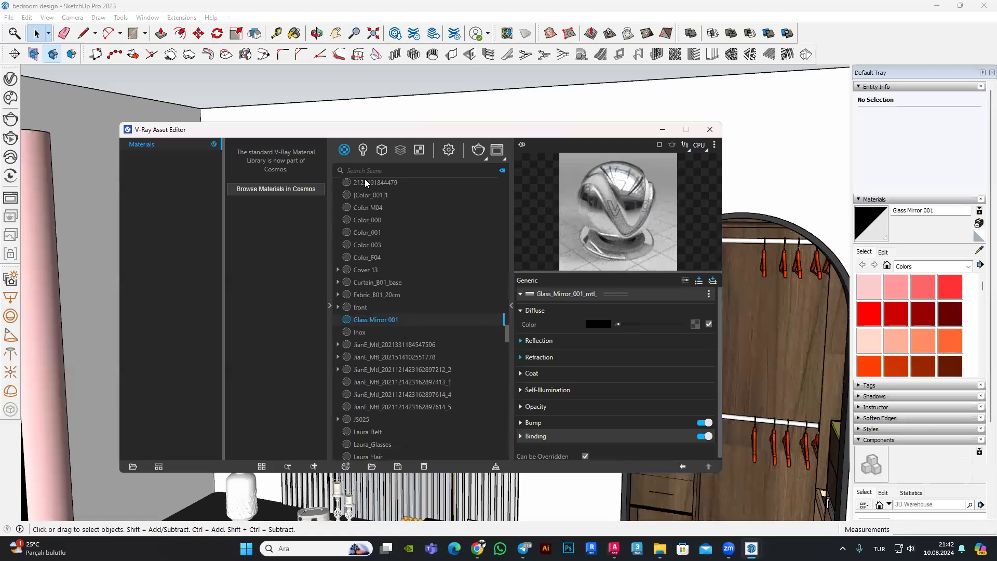
text(mi)
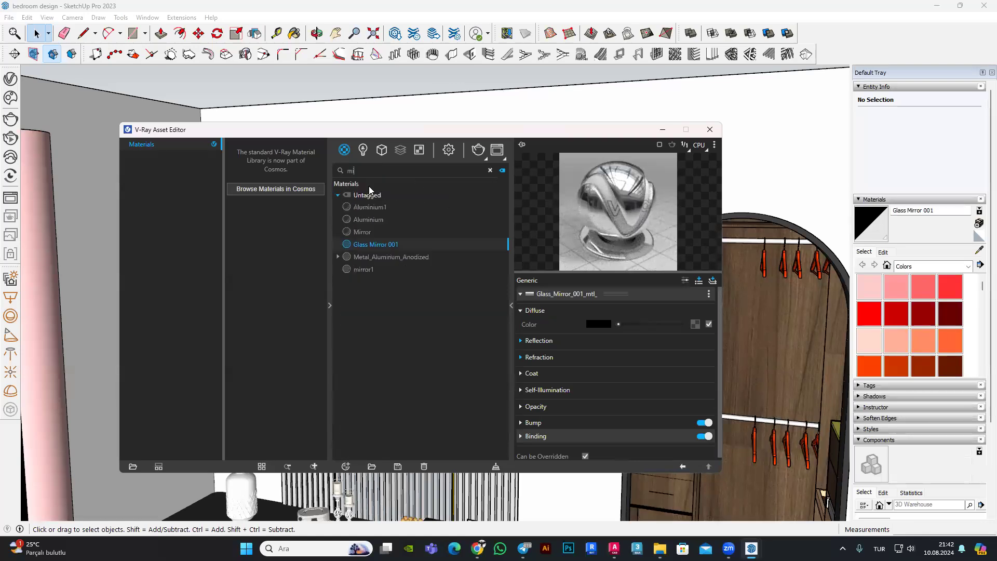
click(369, 231)
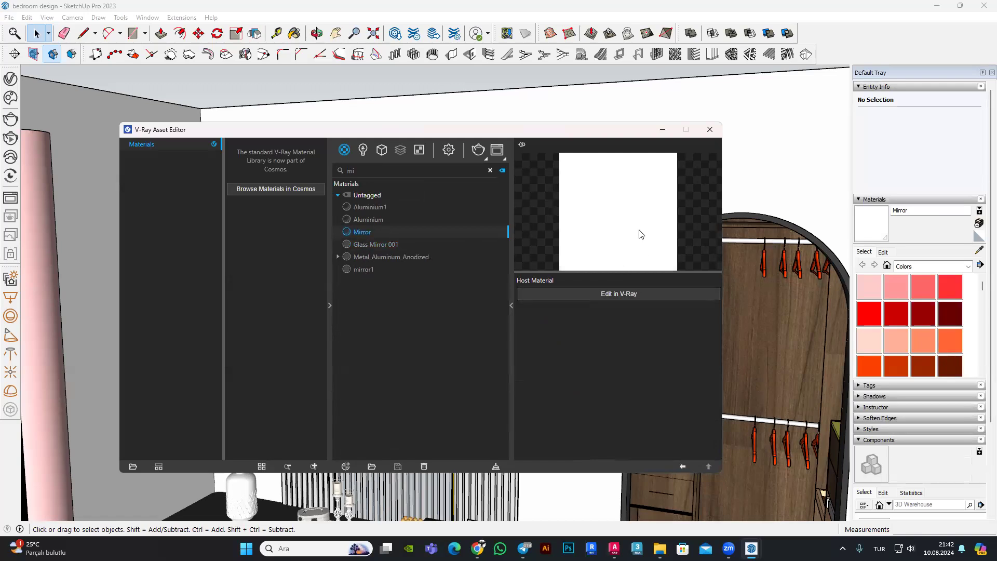
Give mirror1 a black diffuse colour and a white reflection colour
click(358, 269)
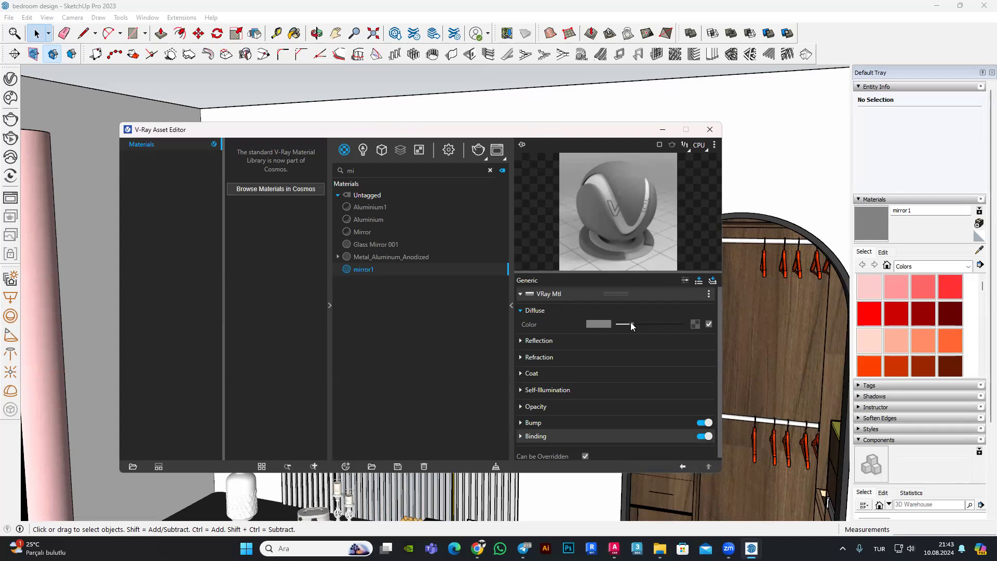
drag(630, 324, 611, 323)
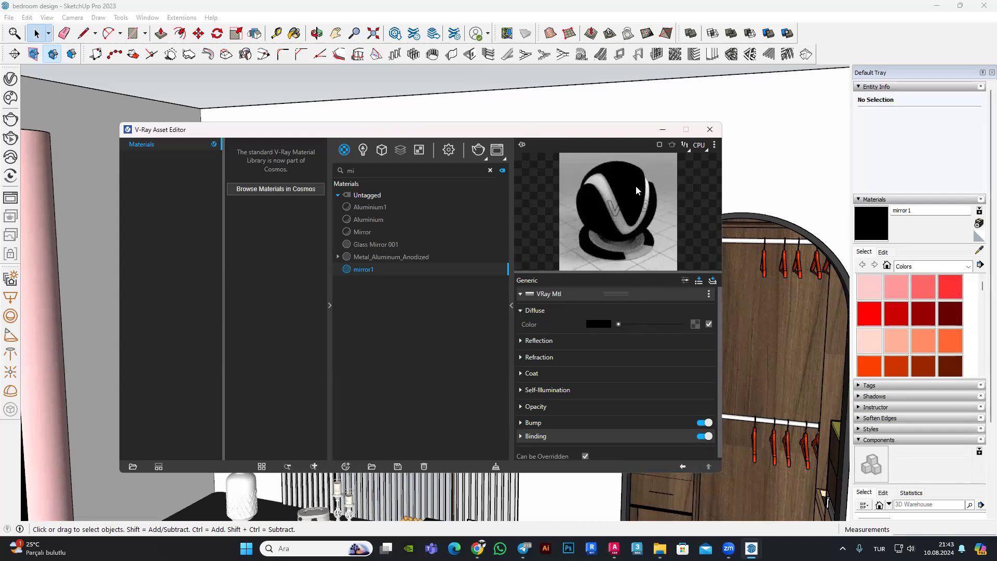
click(520, 341)
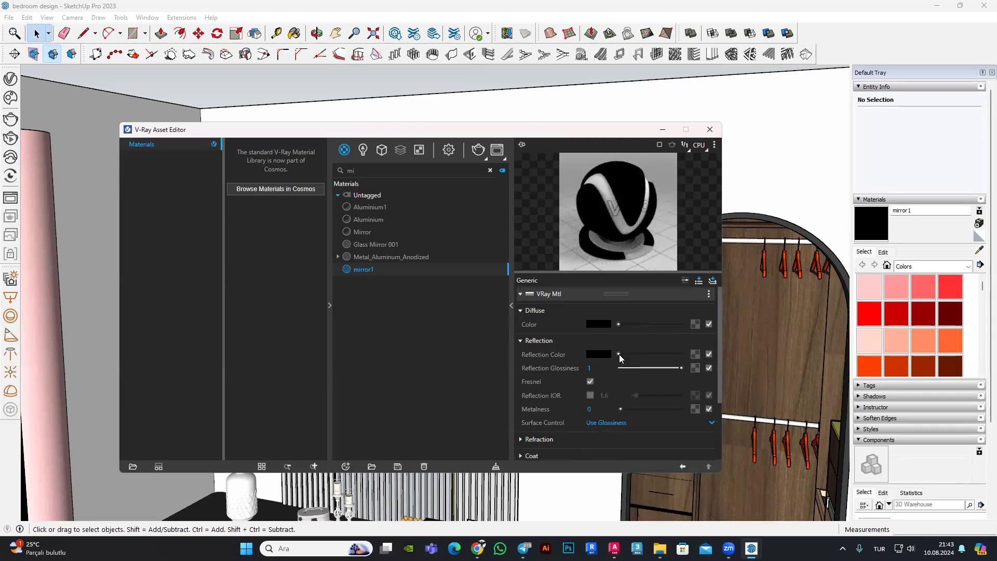
drag(618, 353, 685, 354)
mouse_move(543, 354)
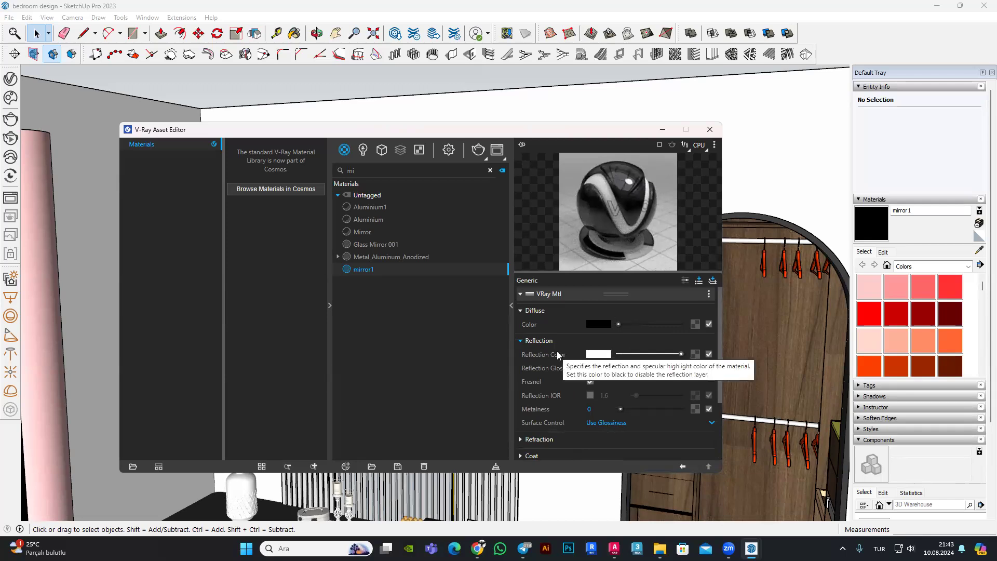
drag(681, 353, 604, 358)
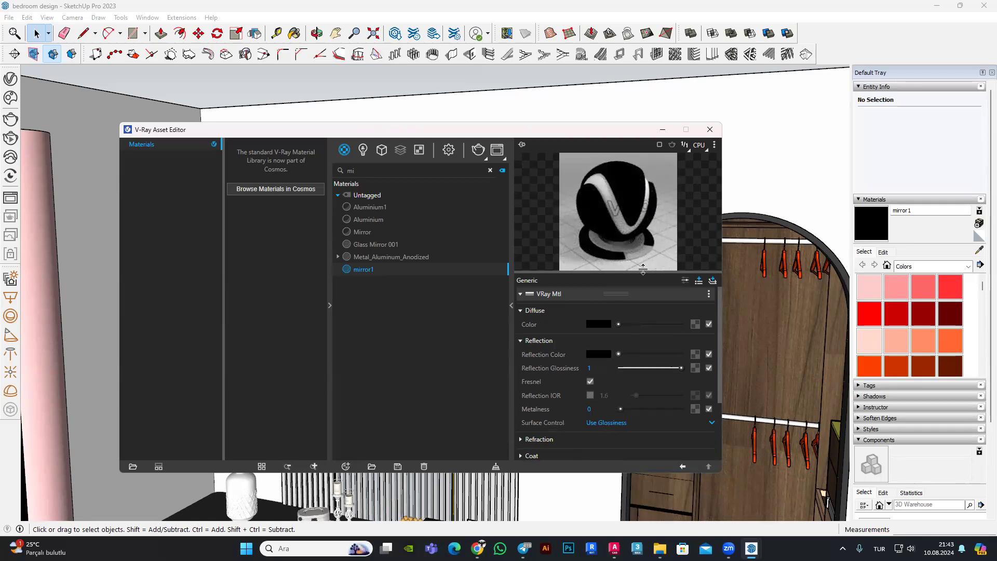
drag(619, 354, 681, 354)
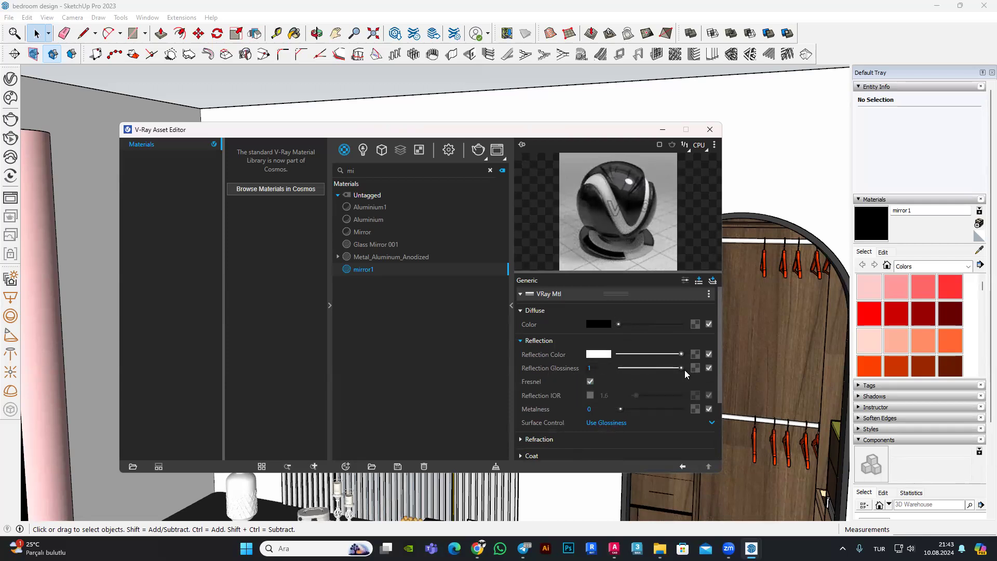
Turn off Fresnel, set reflection IOR to 10, and select the fluted panel group
mouse_move(681, 367)
mouse_down()
mouse_move(625, 367)
mouse_move(681, 368)
mouse_up()
click(590, 381)
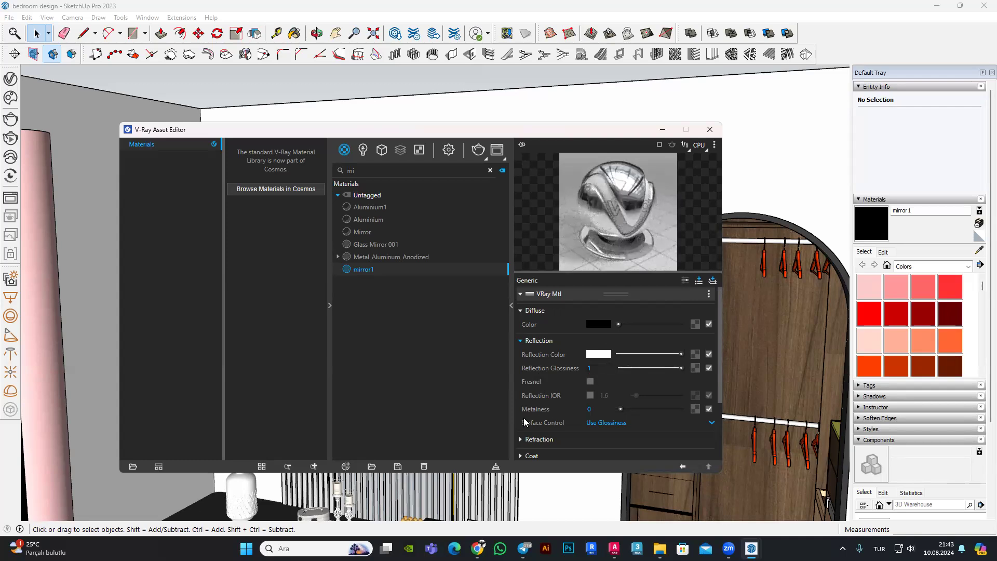
click(590, 395)
drag(681, 396, 651, 395)
double_click(611, 393)
text(1)
drag(554, 138, 517, 253)
click(440, 206)
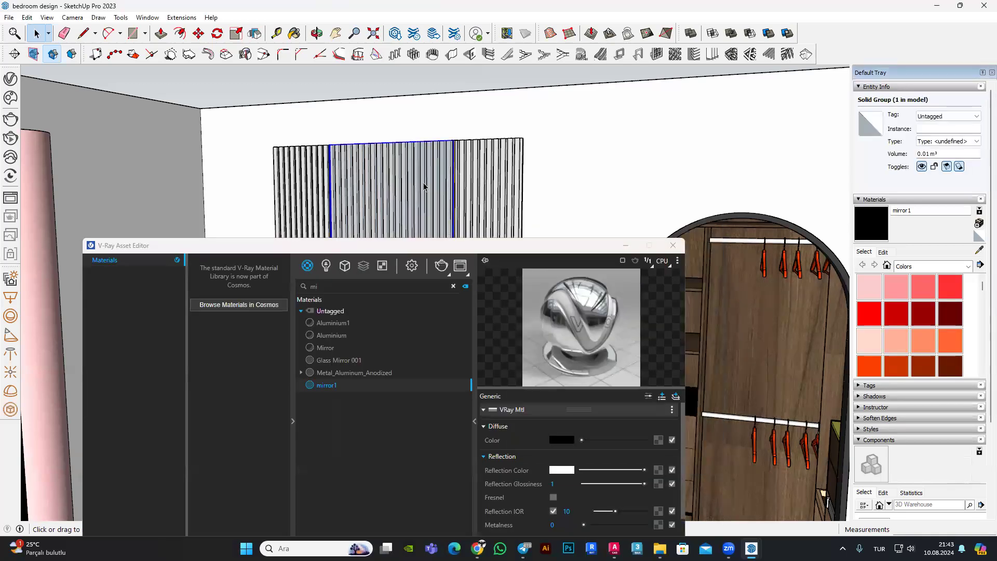
Enter the fluted panel group and paint its middle panel with mirror1
double_click(441, 206)
key(b)
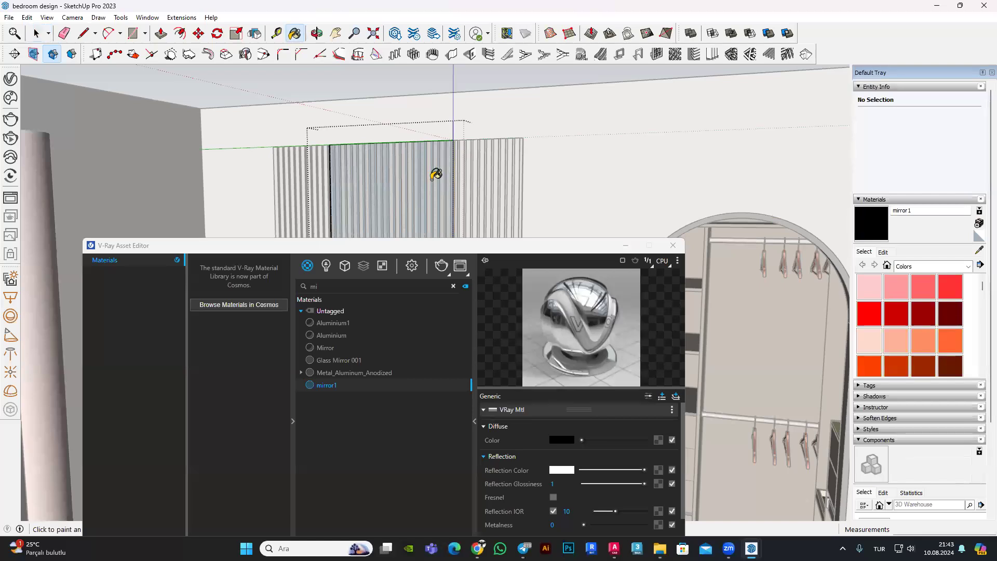
click(436, 176)
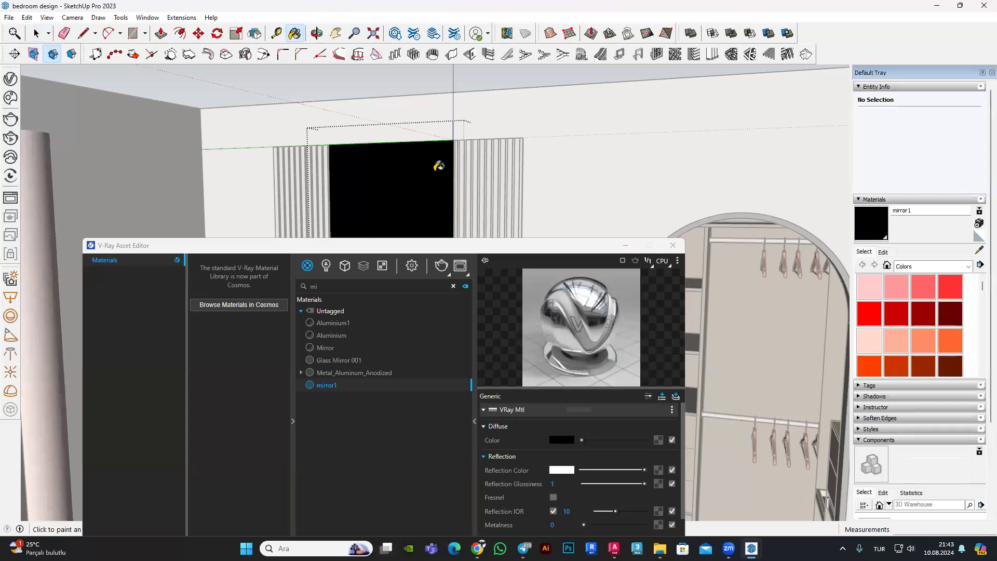
click(525, 243)
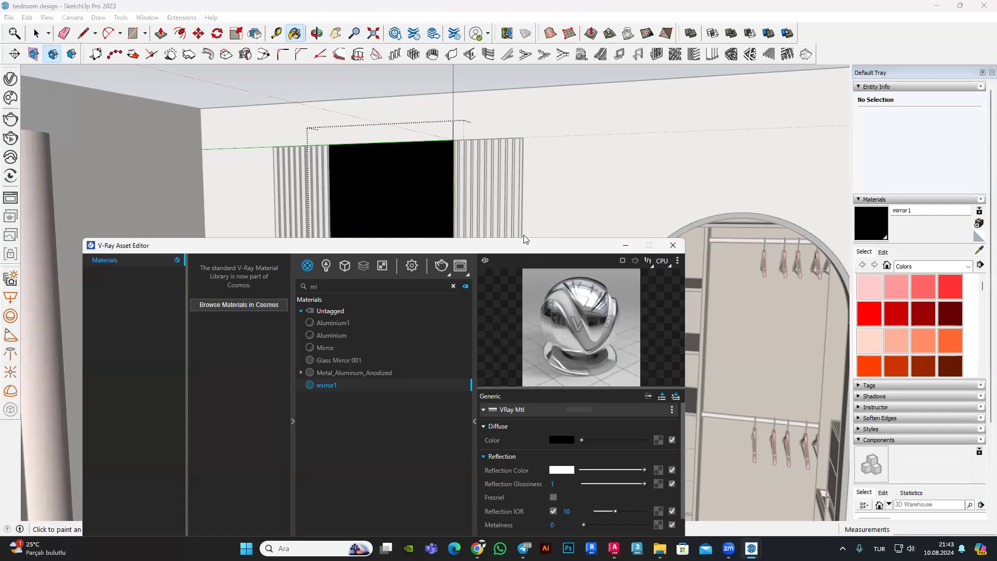
drag(523, 238, 622, 148)
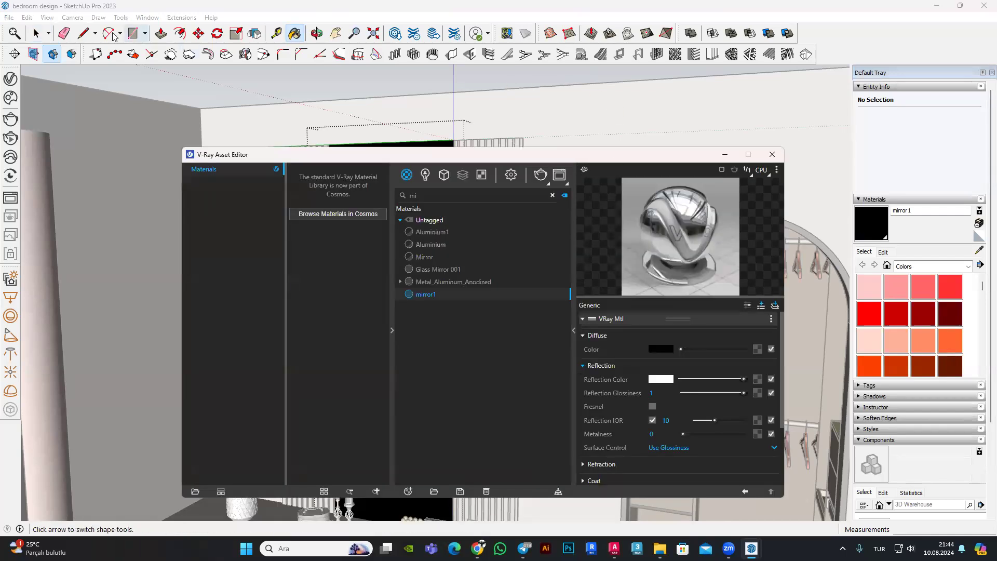
click(36, 33)
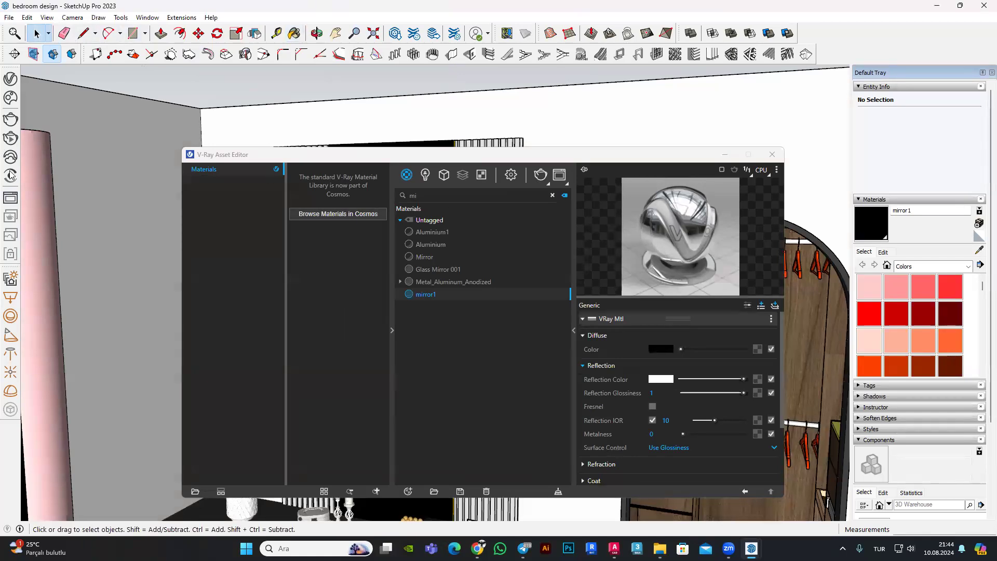
Render the current view with V-Ray, then close the frame buffer and material editor
click(10, 199)
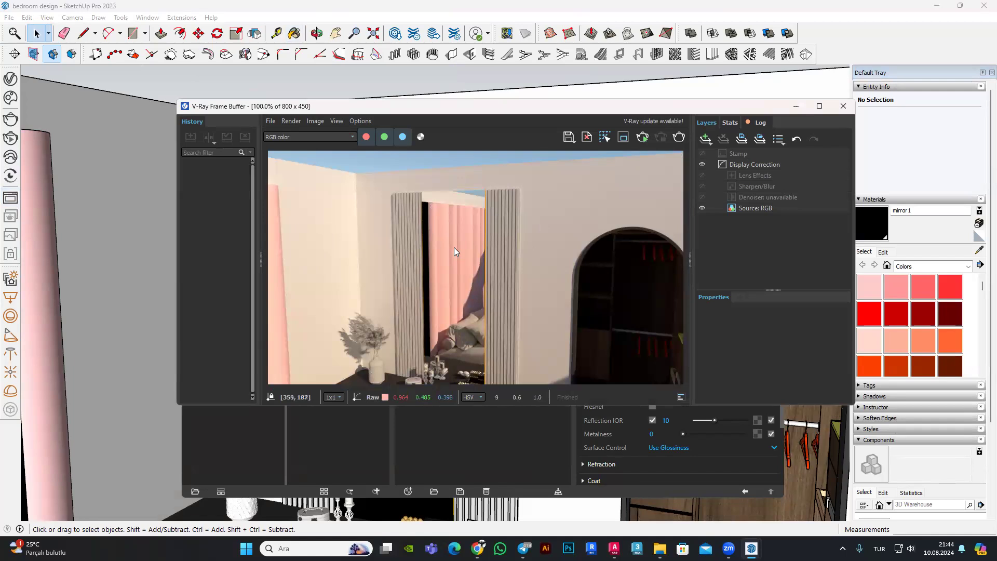
click(842, 107)
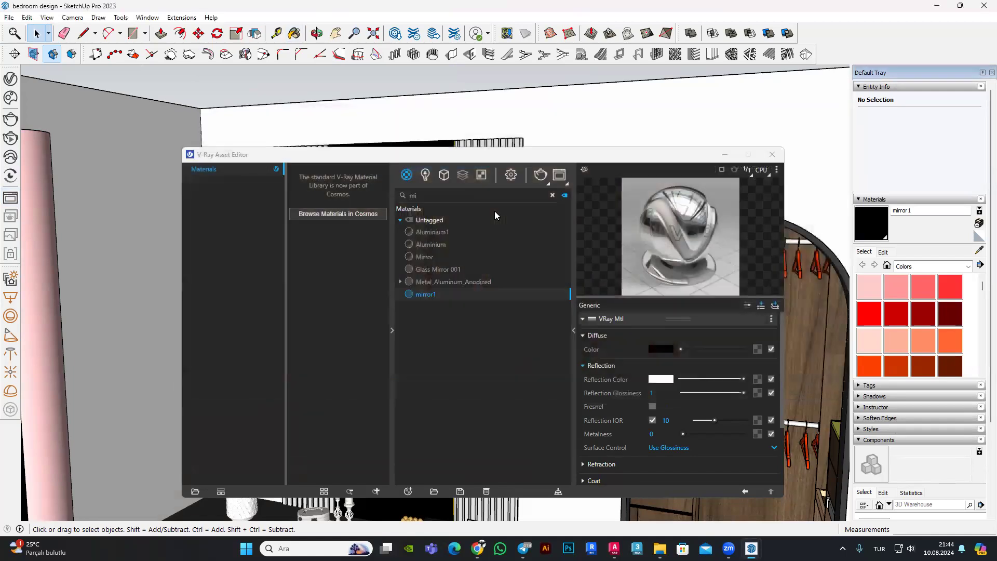
click(541, 175)
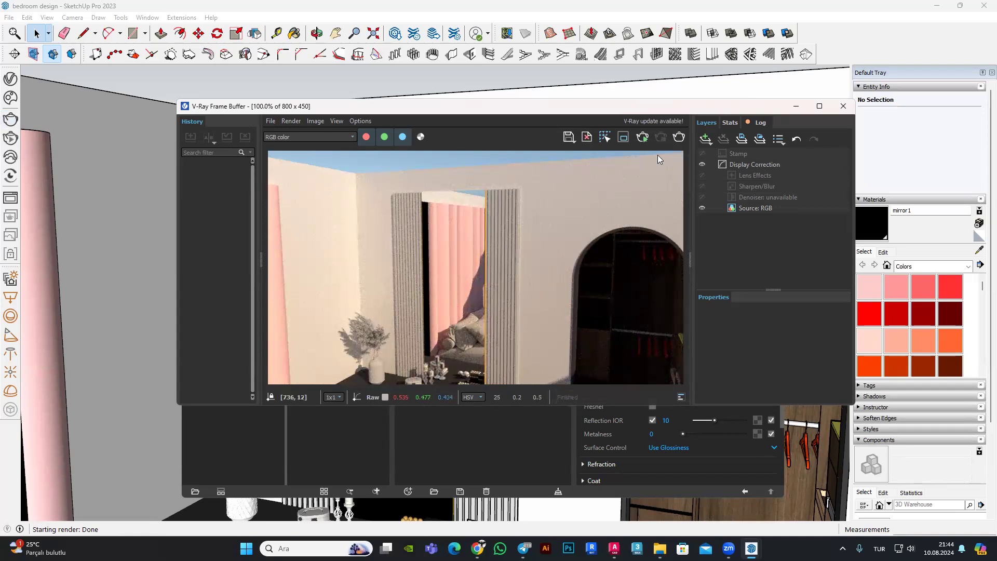
click(843, 106)
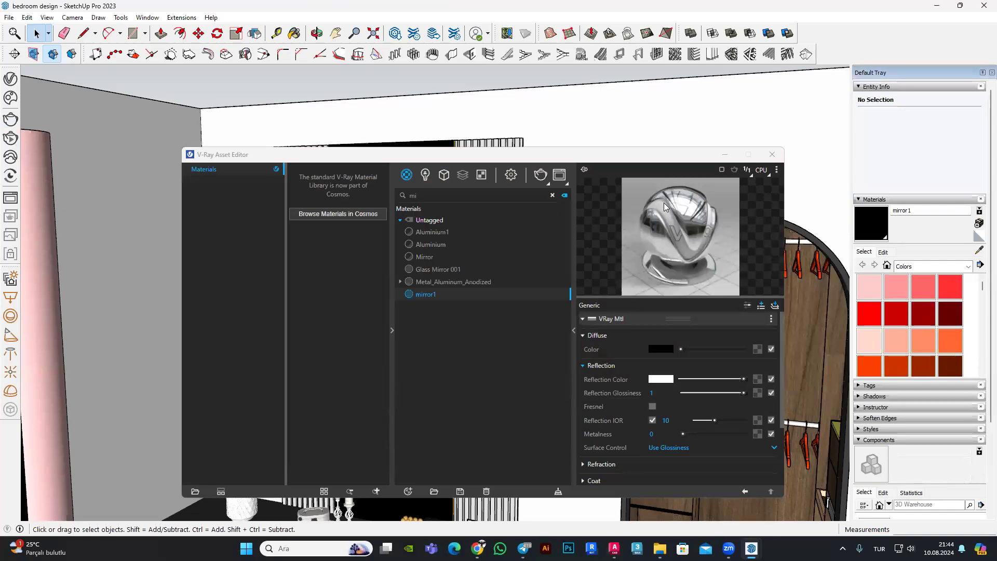
click(772, 154)
mouse_move(438, 196)
middle_down()
mouse_move(421, 293)
mouse_move(96, 244)
mouse_move(139, 218)
middle_up()
click(63, 254)
Paint the two black headboard panels with mirror1
mouse_move(63, 254)
middle_down()
mouse_move(390, 298)
mouse_move(207, 258)
middle_up()
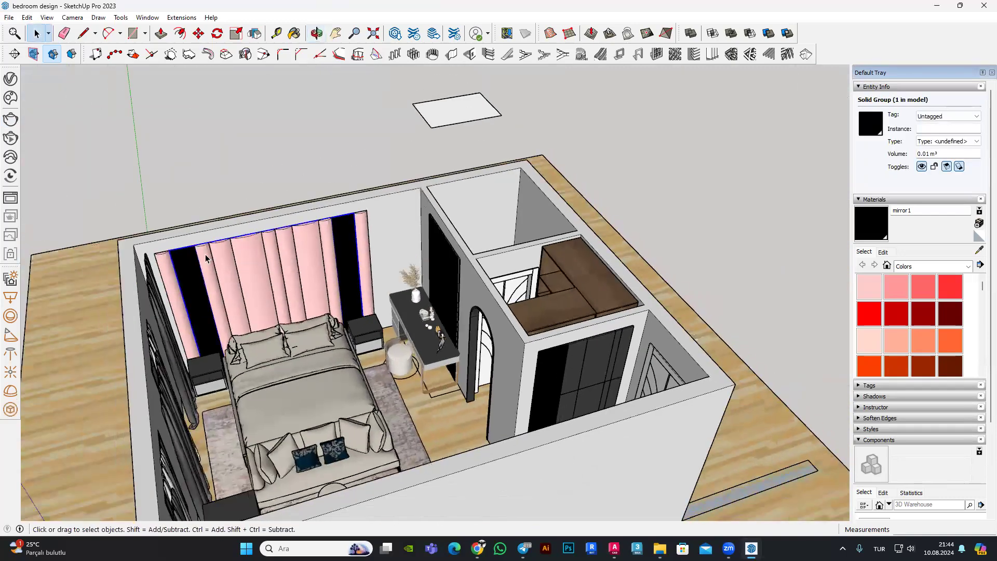
scroll(206, 258, up, 3)
scroll(206, 258, up, 3)
scroll(206, 258, up, 3)
click(875, 223)
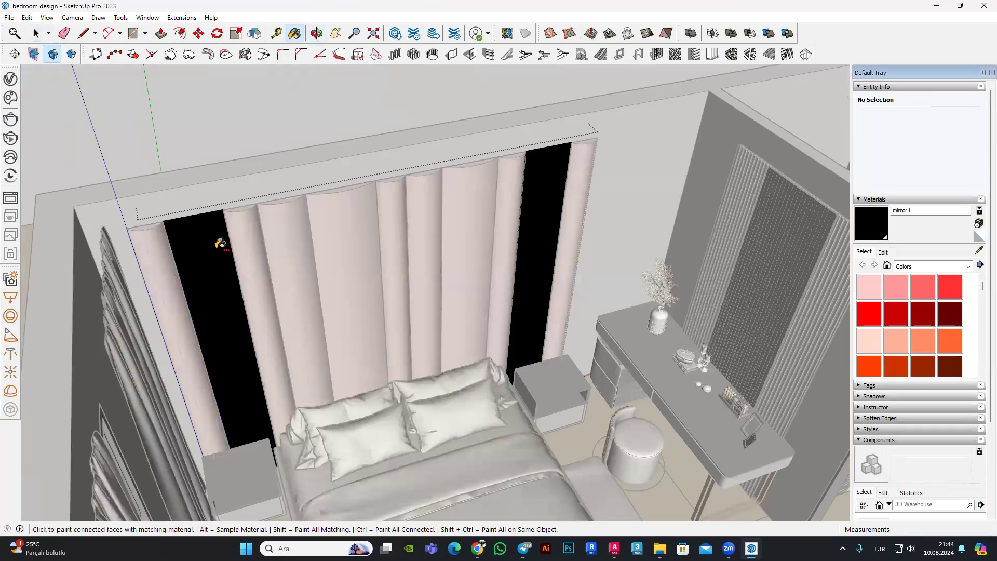
click(37, 33)
click(200, 271)
click(886, 240)
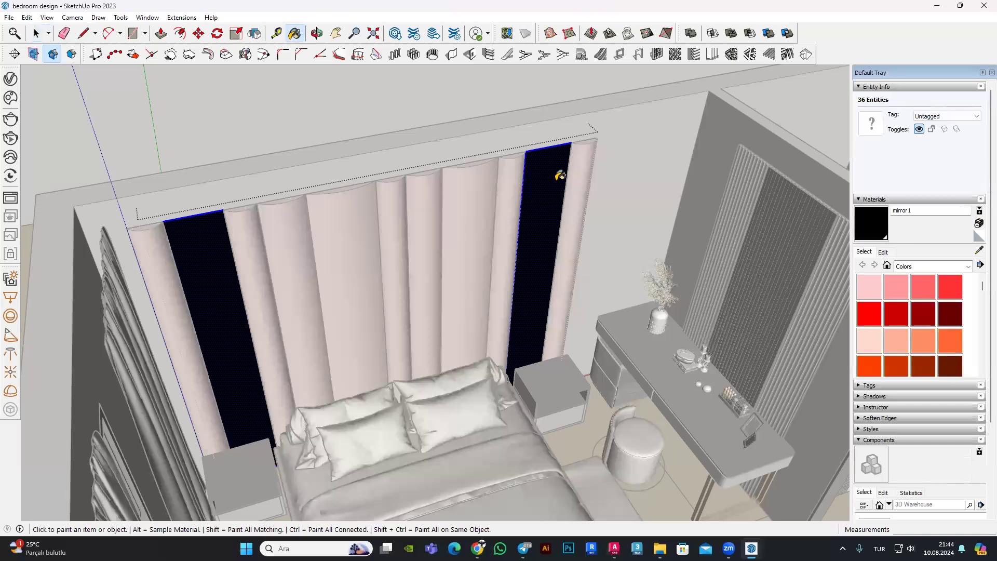
click(37, 32)
Enter the black wardrobe door group, select all its parts, and paint them with mirror1
scroll(219, 189, down, 5)
mouse_move(622, 333)
middle_down()
mouse_move(747, 332)
mouse_move(615, 345)
mouse_move(492, 316)
mouse_move(528, 301)
middle_up()
scroll(492, 317, up, 5)
click(633, 301)
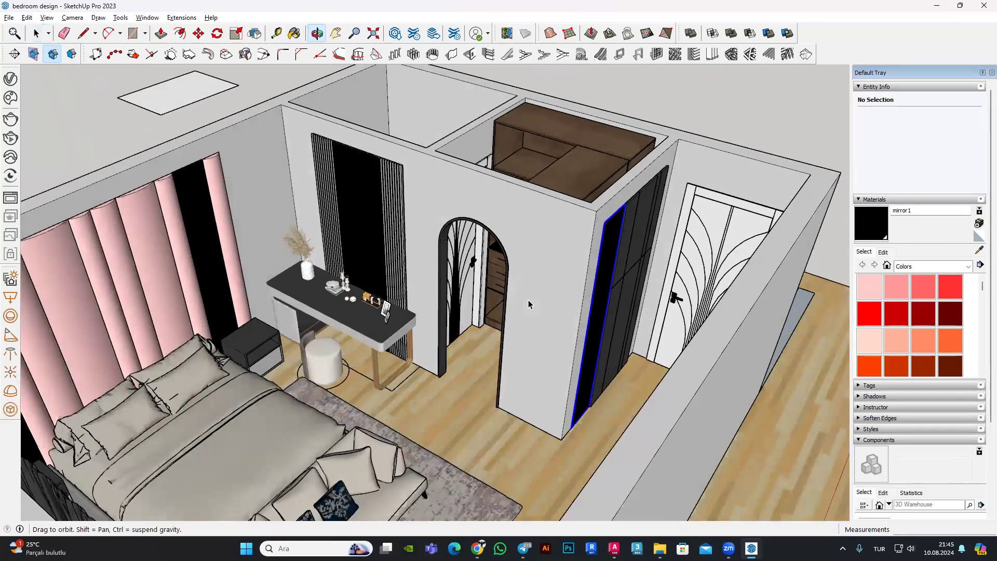
scroll(634, 301, up, 3)
key(Return)
key(ctrl+a)
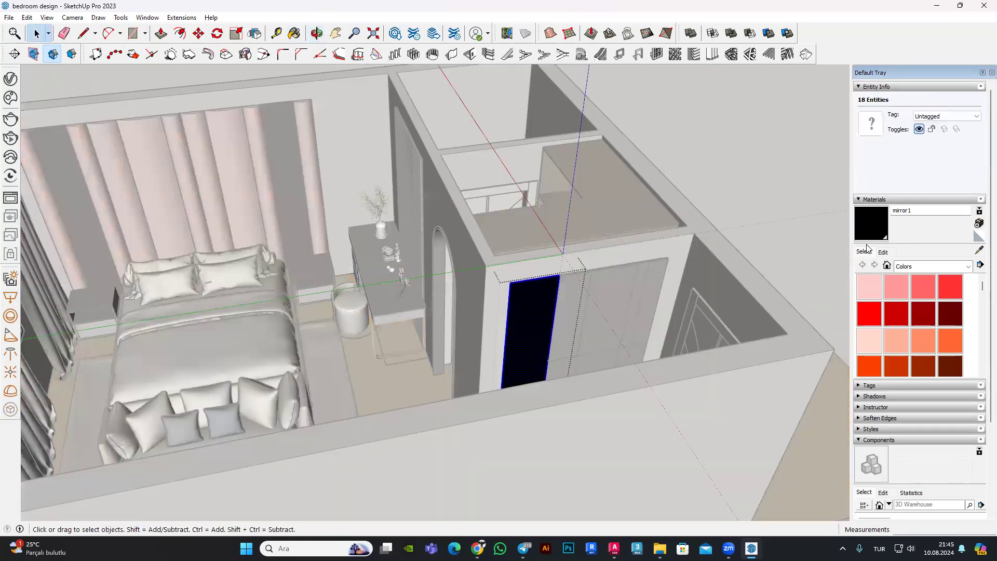
click(874, 234)
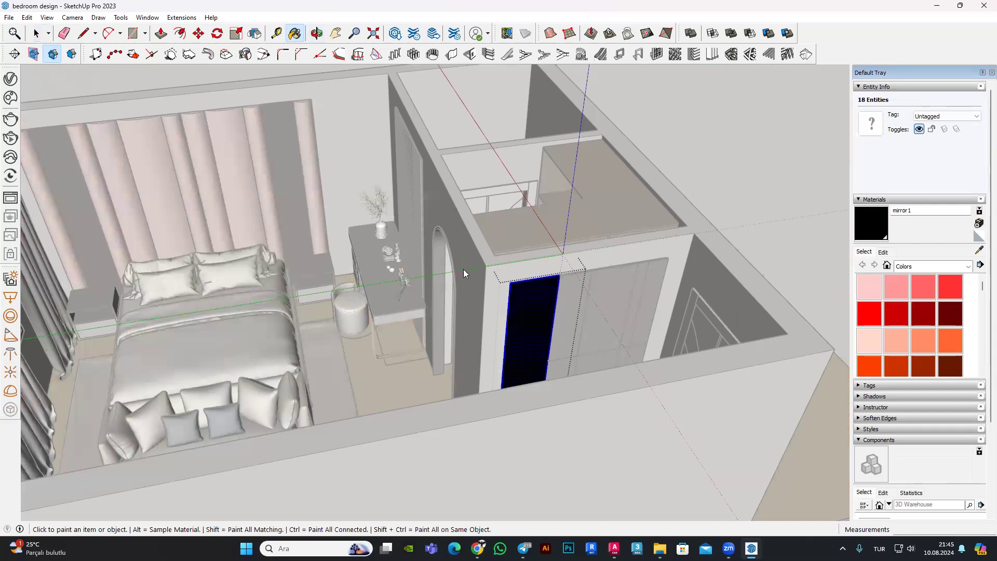
click(36, 33)
Orbit and zoom to an overview of the bedroom's TV wall and shelving
mouse_move(717, 162)
middle_down()
mouse_move(551, 270)
mouse_move(415, 224)
mouse_move(398, 272)
mouse_move(642, 122)
middle_up()
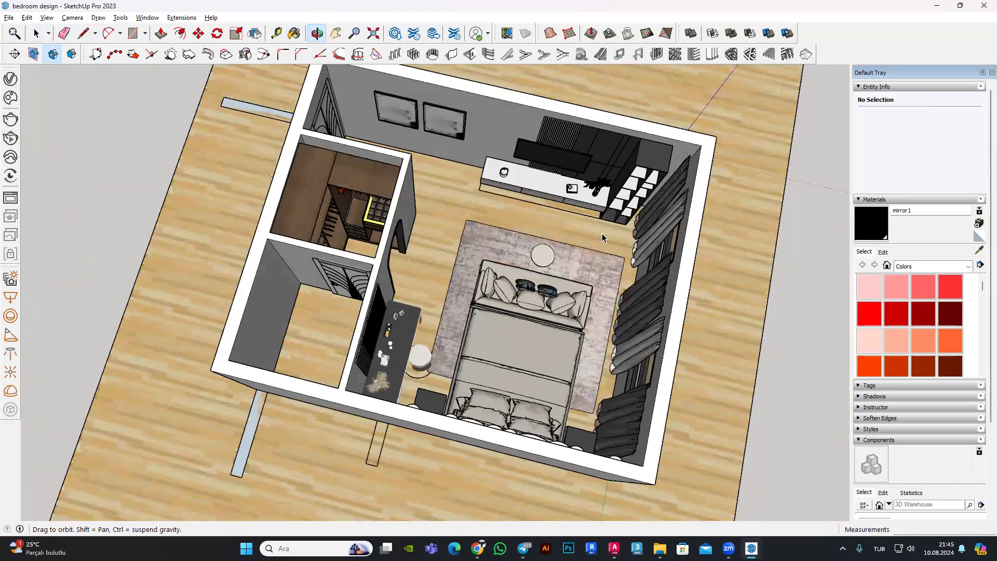
scroll(643, 122, up, 1)
scroll(597, 125, up, 2)
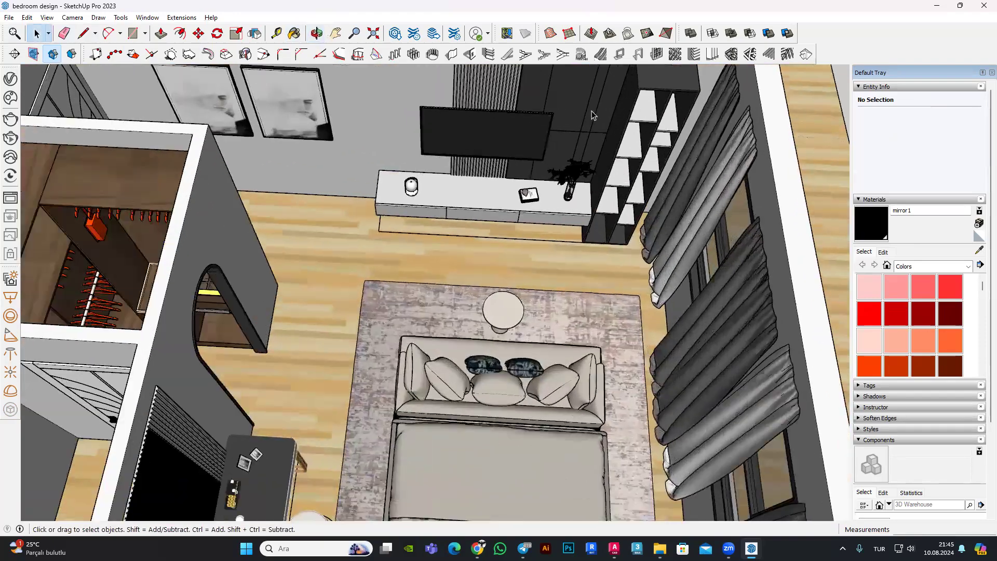
scroll(550, 124, down, 2)
scroll(549, 127, up, 1)
scroll(555, 155, up, 1)
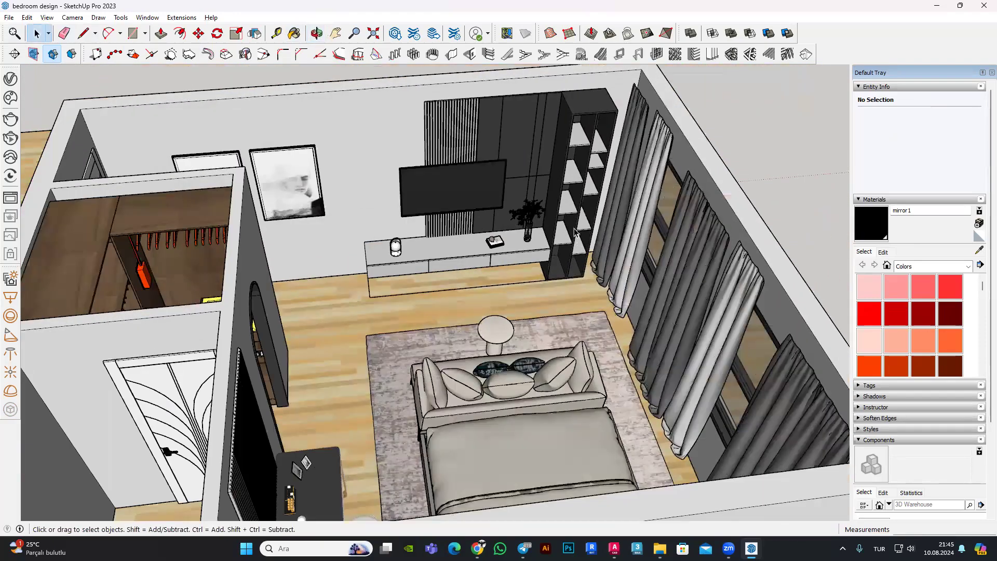
scroll(566, 197, up, 2)
scroll(575, 232, up, 1)
scroll(574, 232, down, 1)
scroll(574, 231, down, 1)
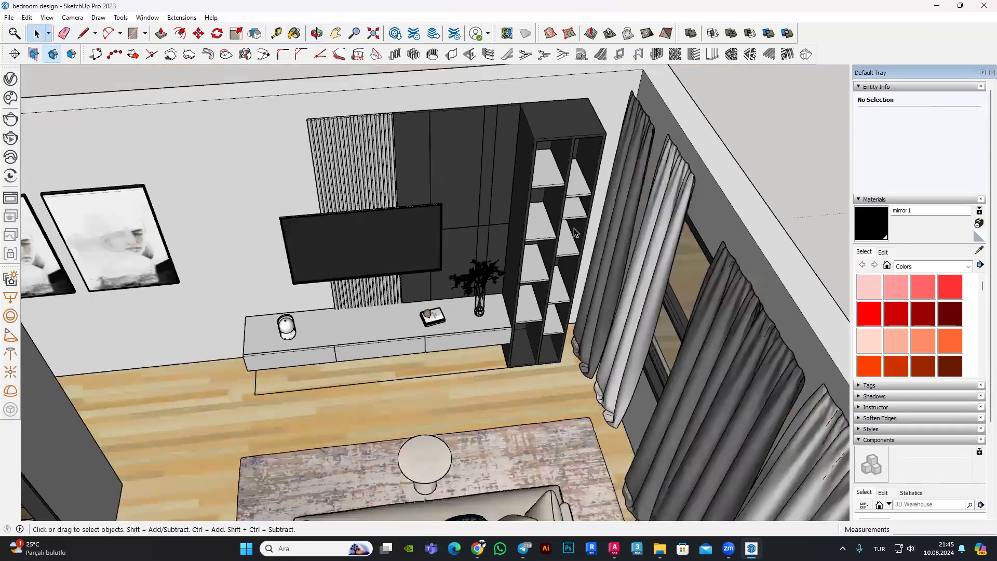
scroll(575, 231, down, 1)
scroll(574, 231, down, 1)
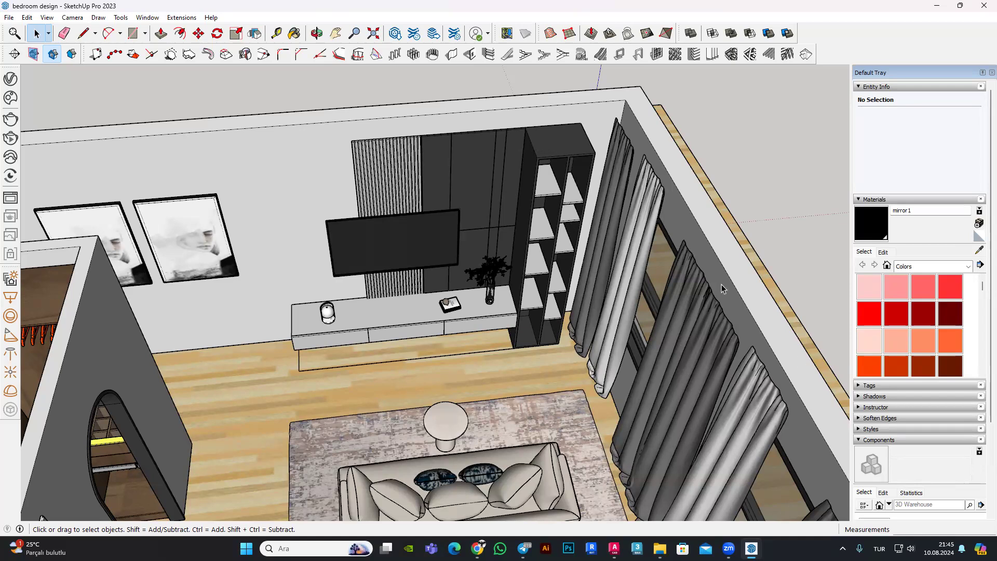
Open Chaos Cosmos from the Asset Editor and show the V-Ray Material Library's Wood category
click(10, 79)
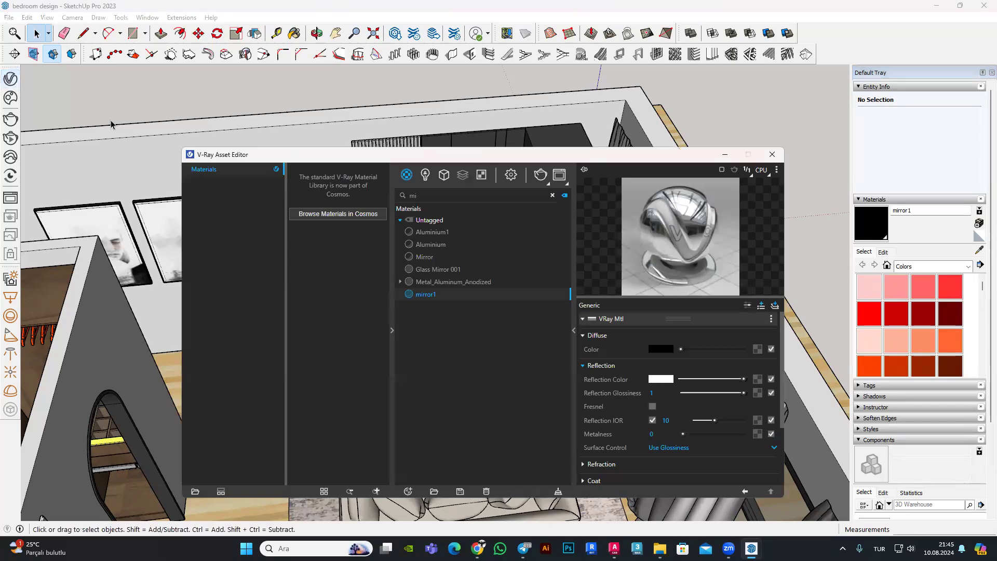
click(350, 214)
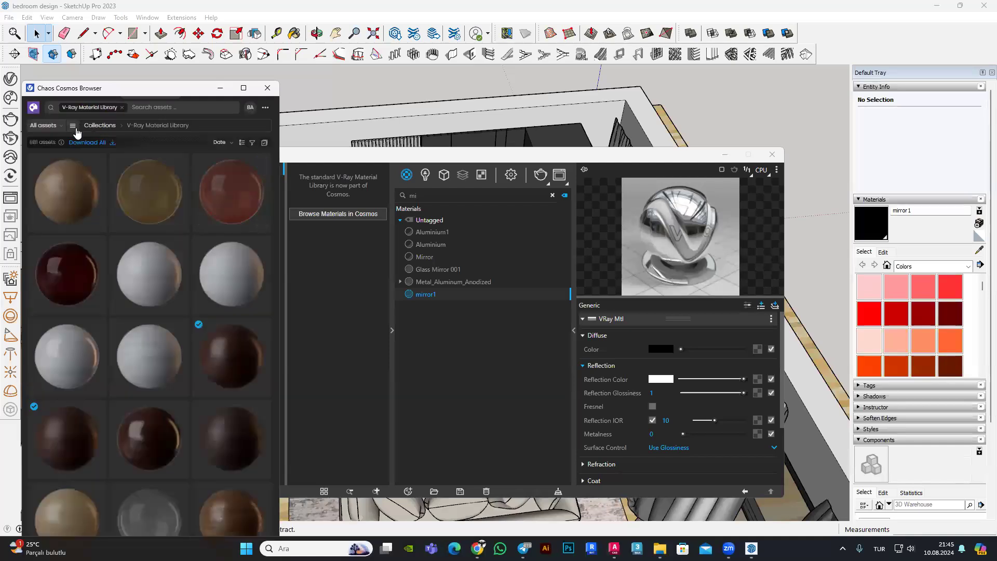
click(73, 126)
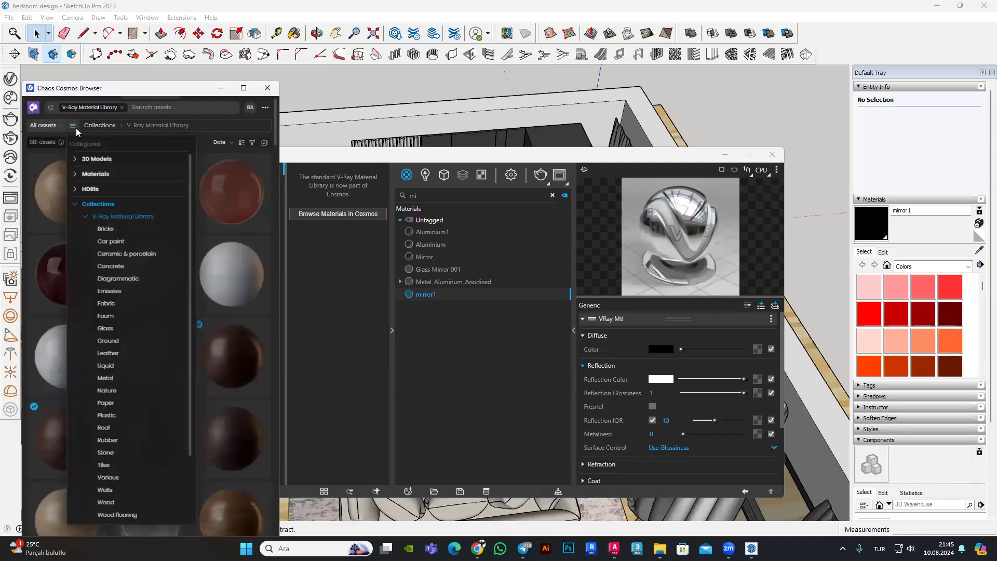
click(107, 504)
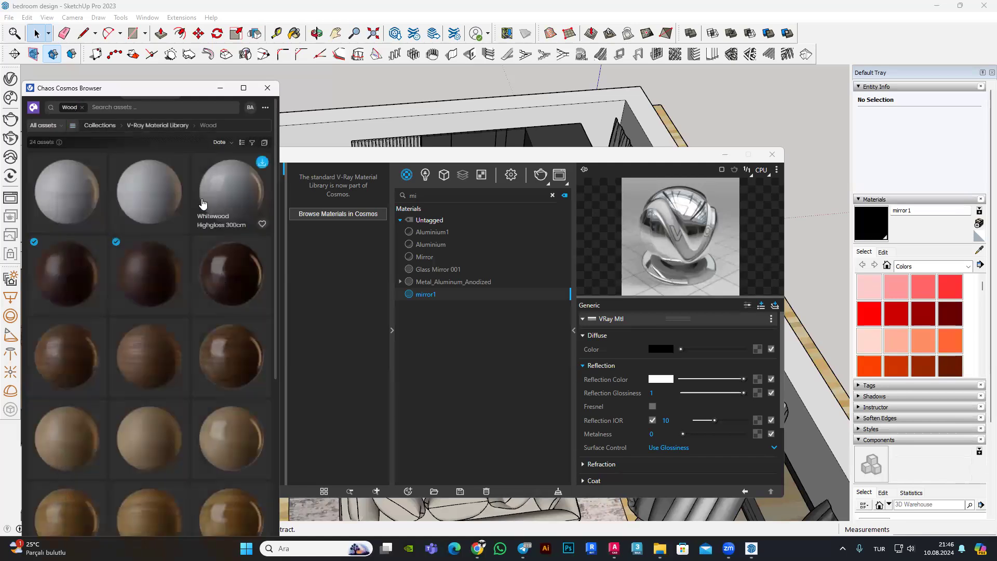
scroll(216, 250, down, 5)
scroll(213, 251, down, 2)
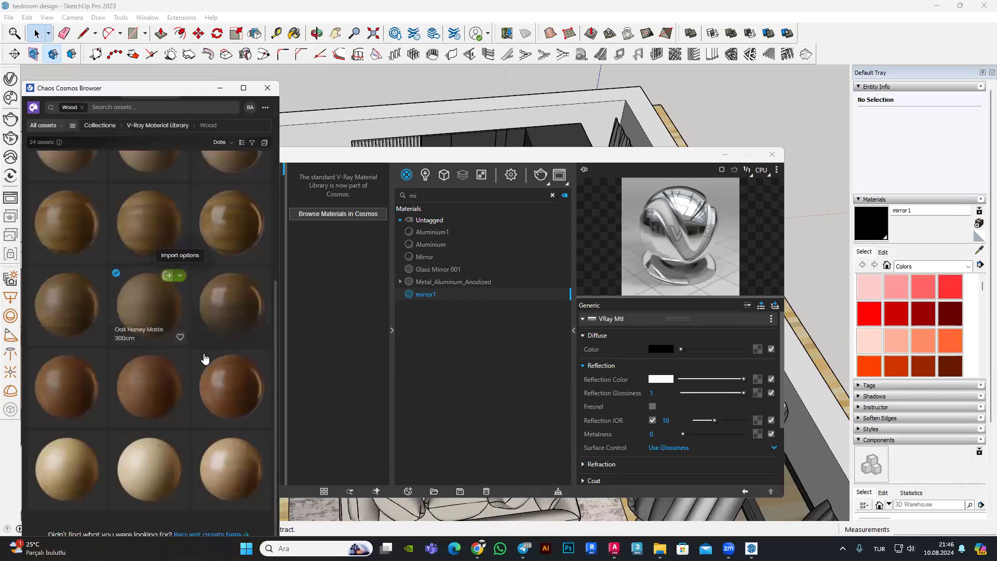
scroll(183, 379, up, 2)
scroll(182, 379, up, 2)
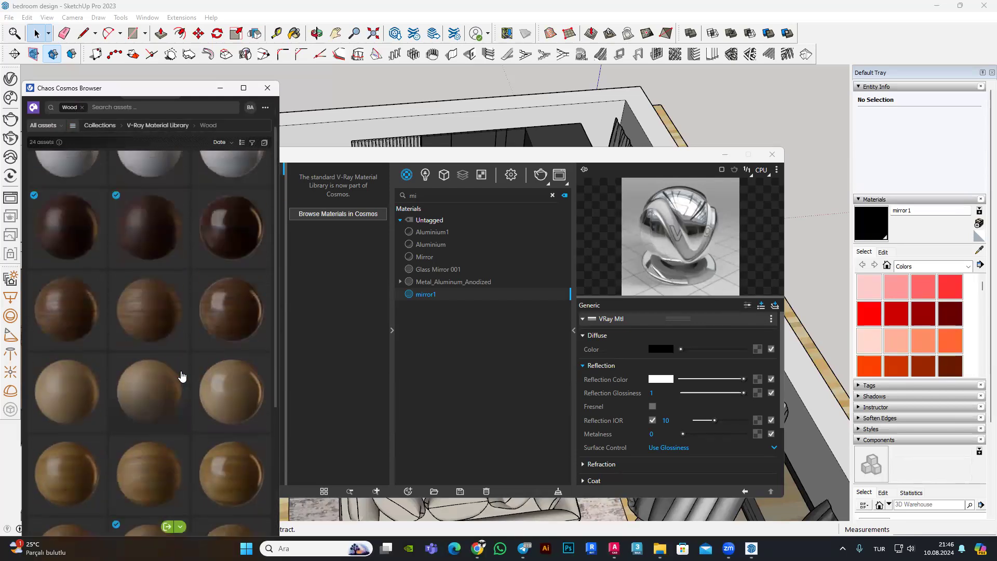
scroll(183, 371, up, 2)
scroll(183, 366, down, 5)
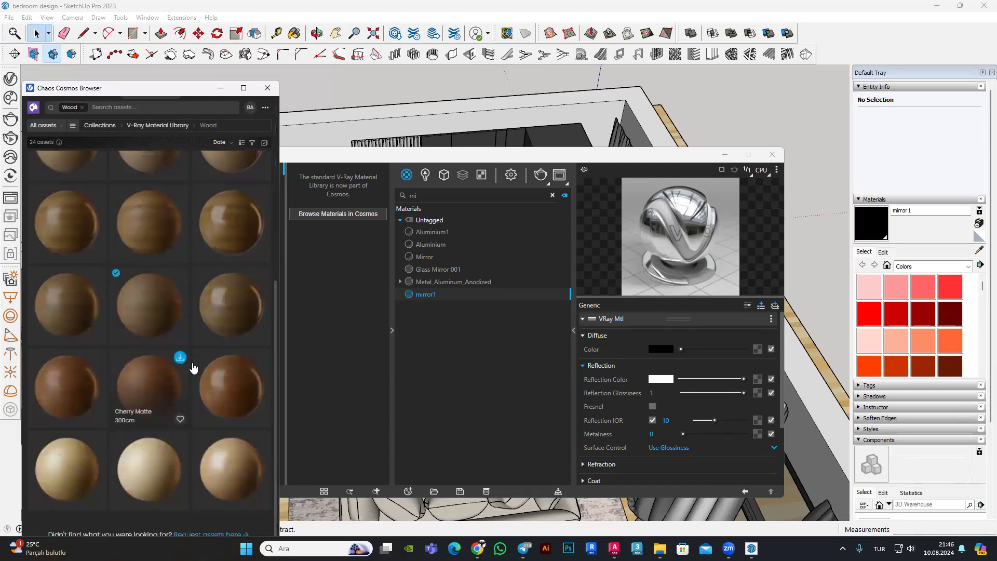
Preview wood material details, including Cherry Matte 300cm and Pine Highgloss 300cm
click(233, 468)
click(270, 107)
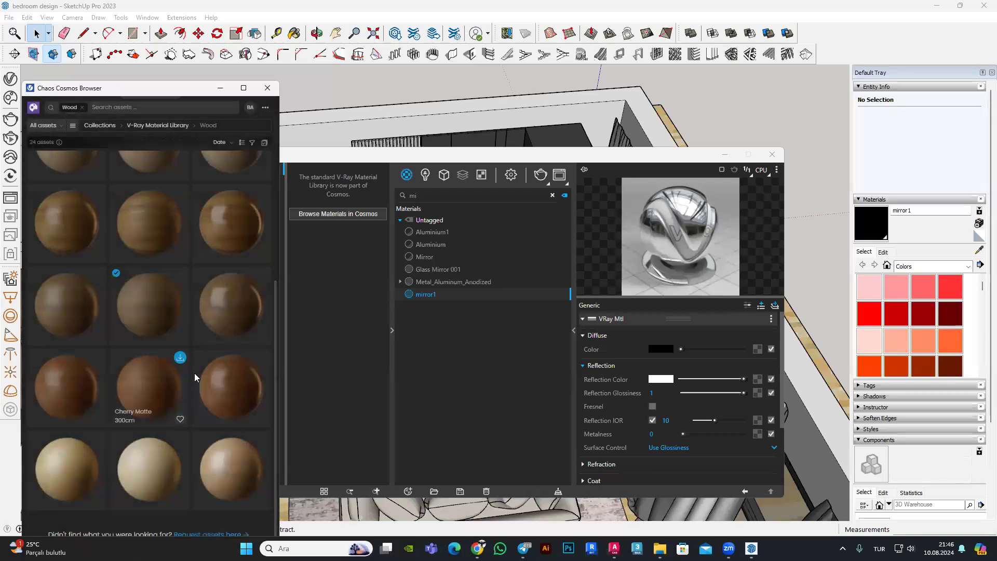
click(190, 373)
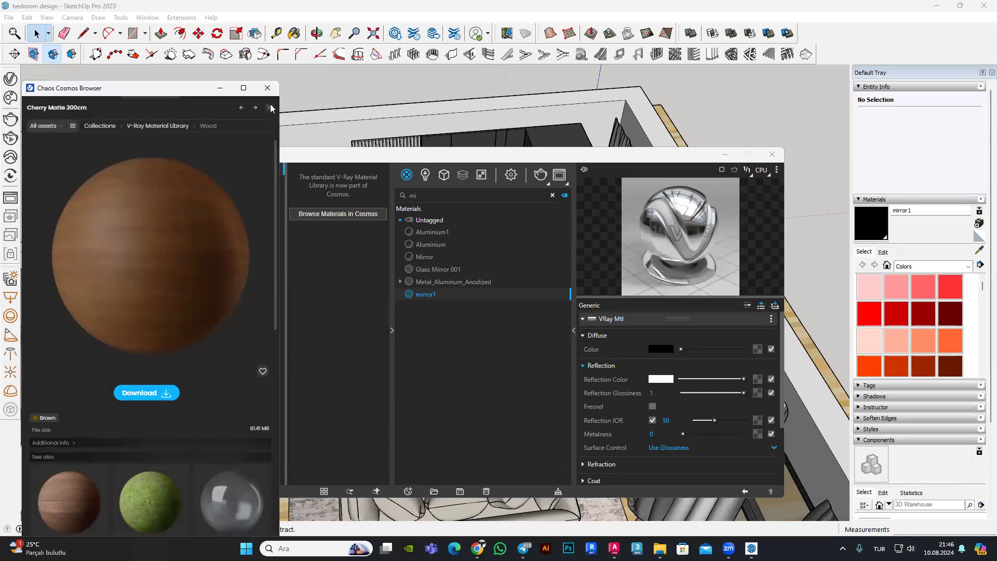
click(269, 107)
scroll(150, 394, up, 3)
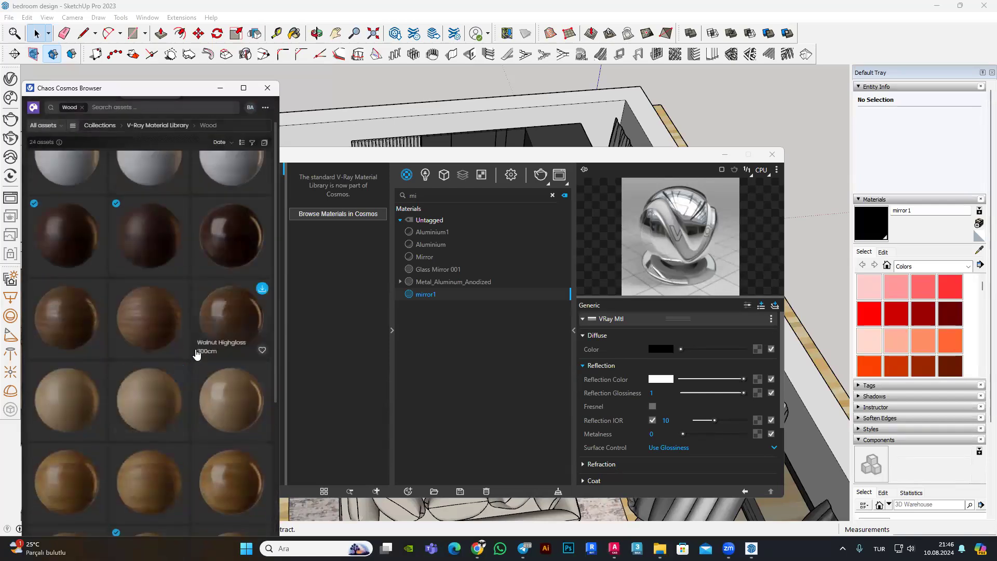
scroll(221, 301, down, 1)
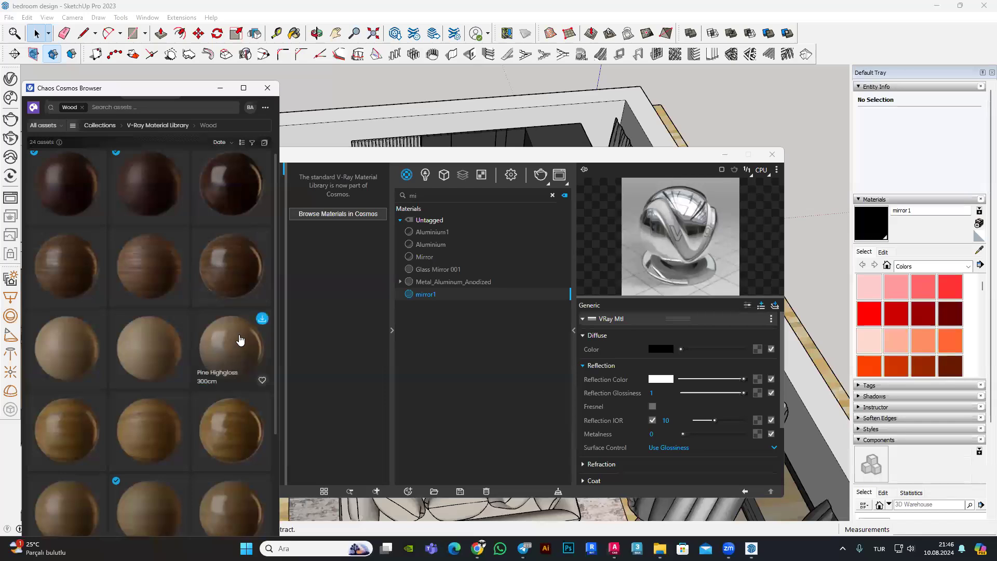
click(232, 319)
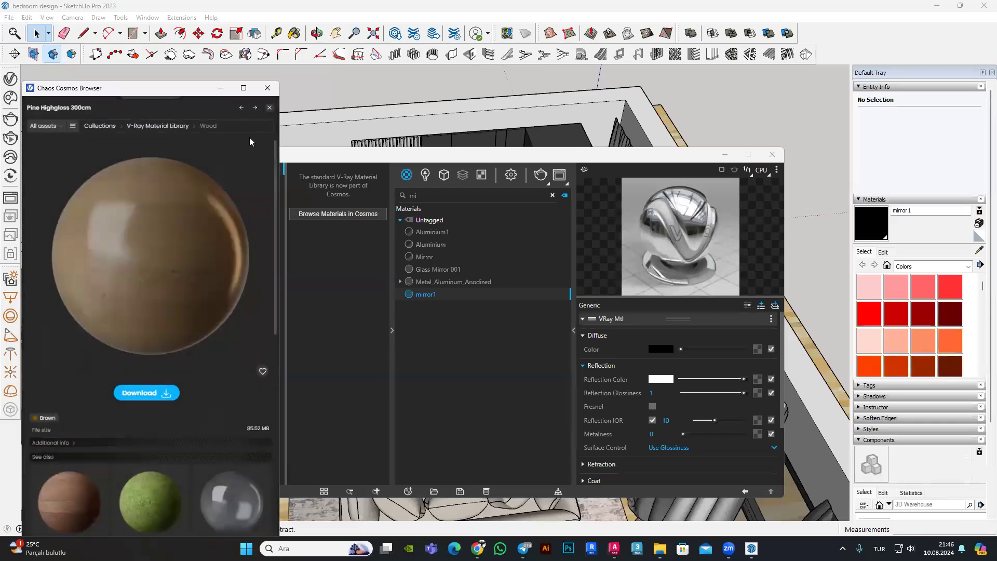
click(269, 107)
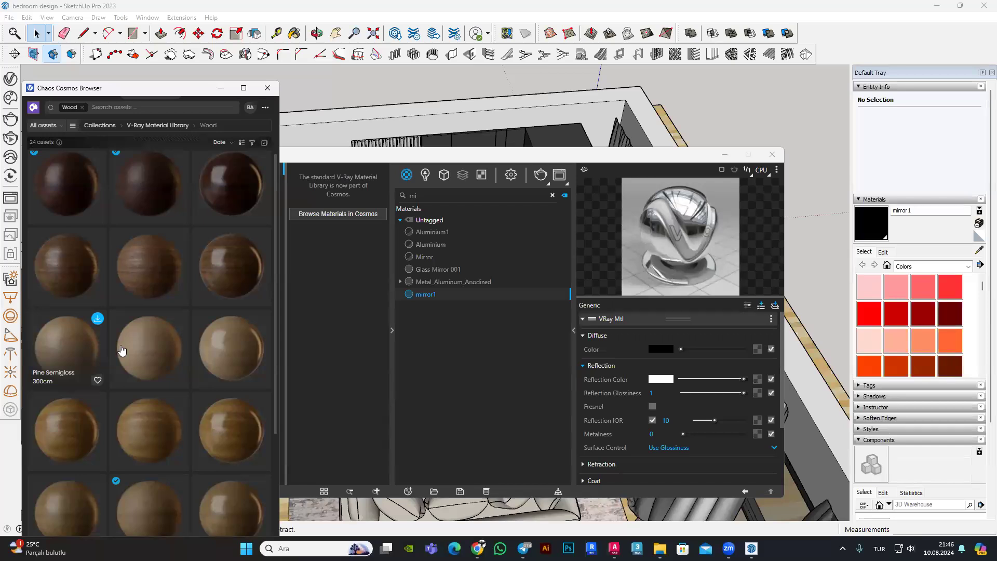
Browse the Wood materials and preview the Pine Semigloss 300cm details
scroll(162, 316, up, 2)
scroll(166, 316, down, 3)
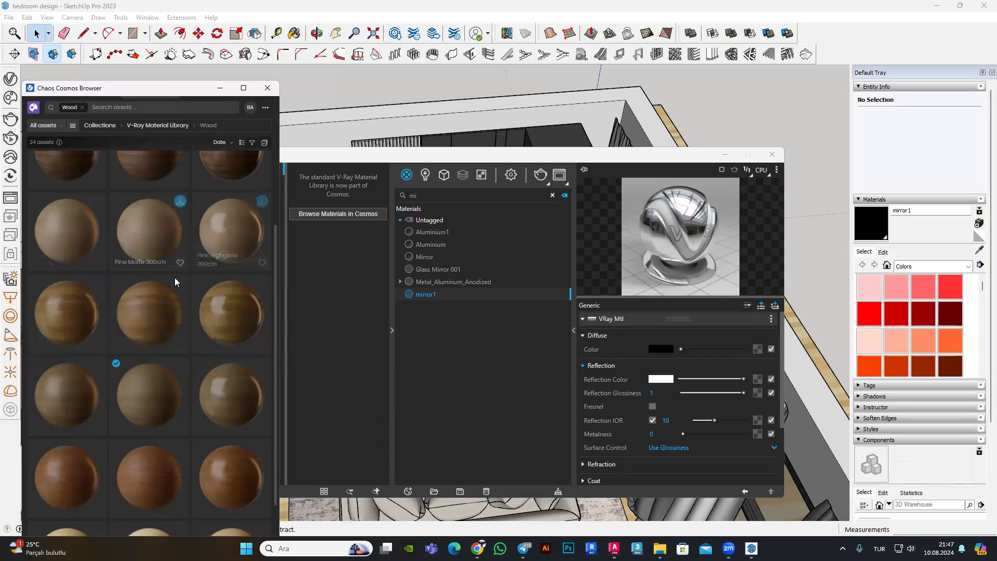
scroll(178, 282, down, 2)
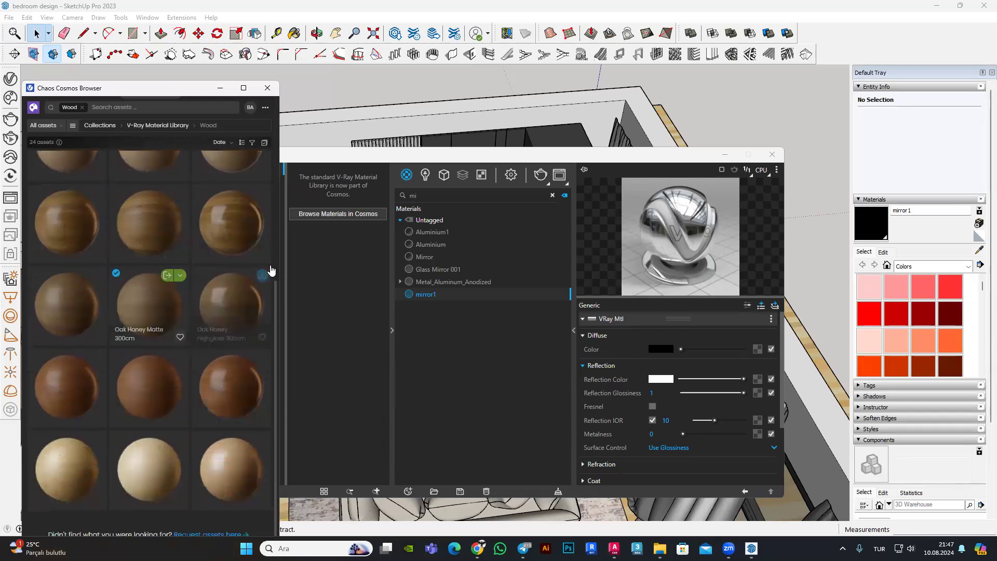
scroll(116, 294, up, 2)
scroll(117, 294, up, 3)
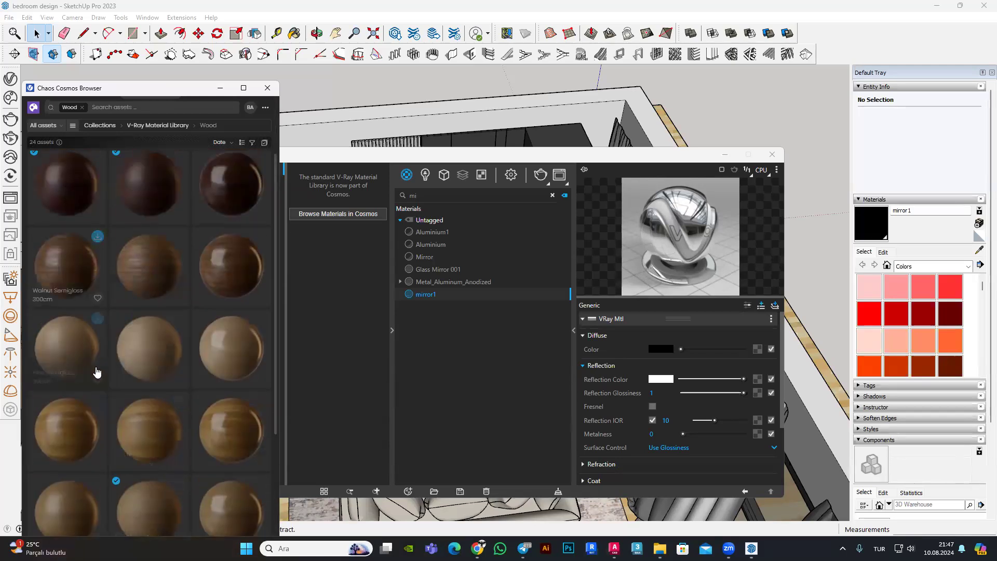
click(71, 341)
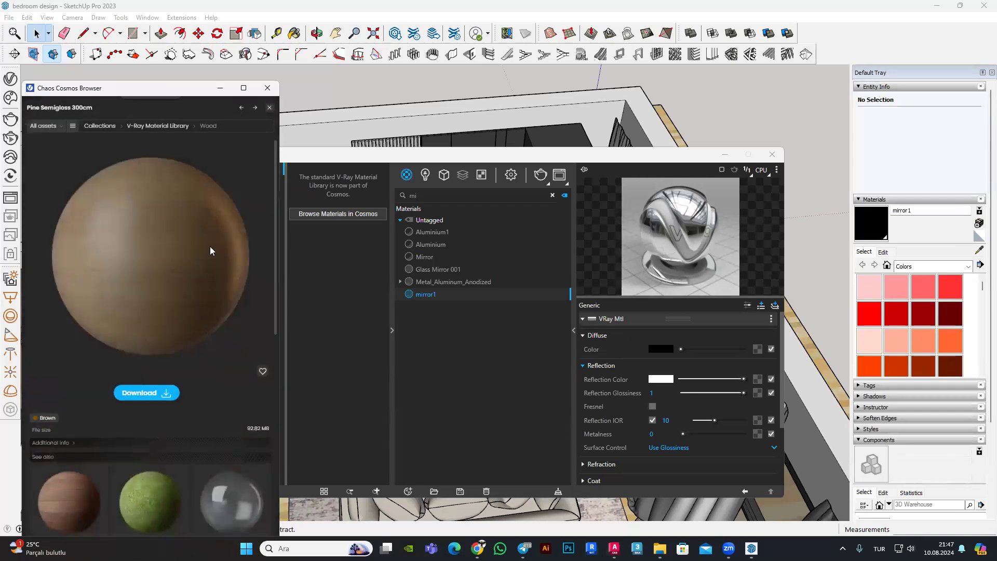
click(269, 108)
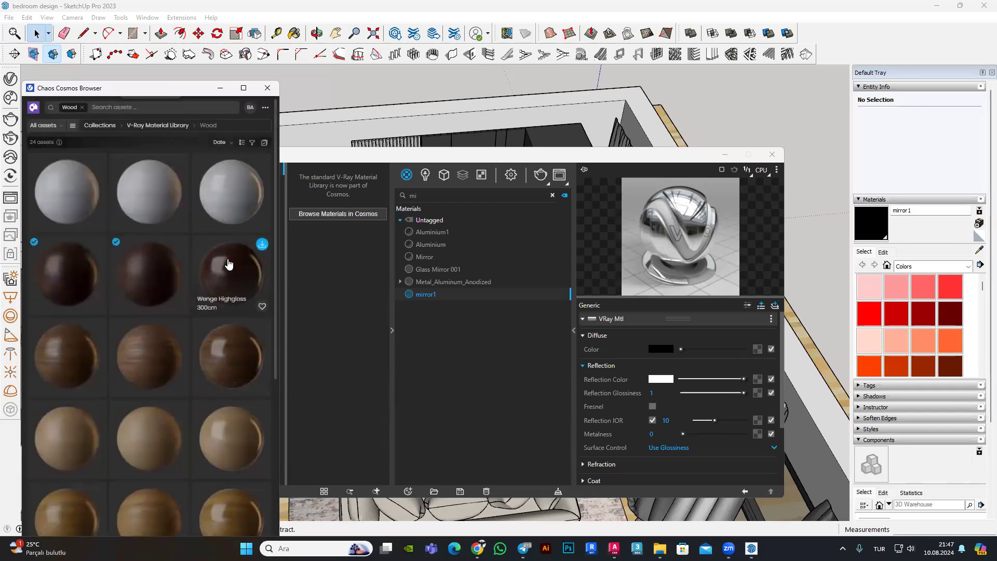
Open Cherry Semigloss 300cm's details, return to the grid, and download it
scroll(232, 264, down, 4)
scroll(231, 264, down, 3)
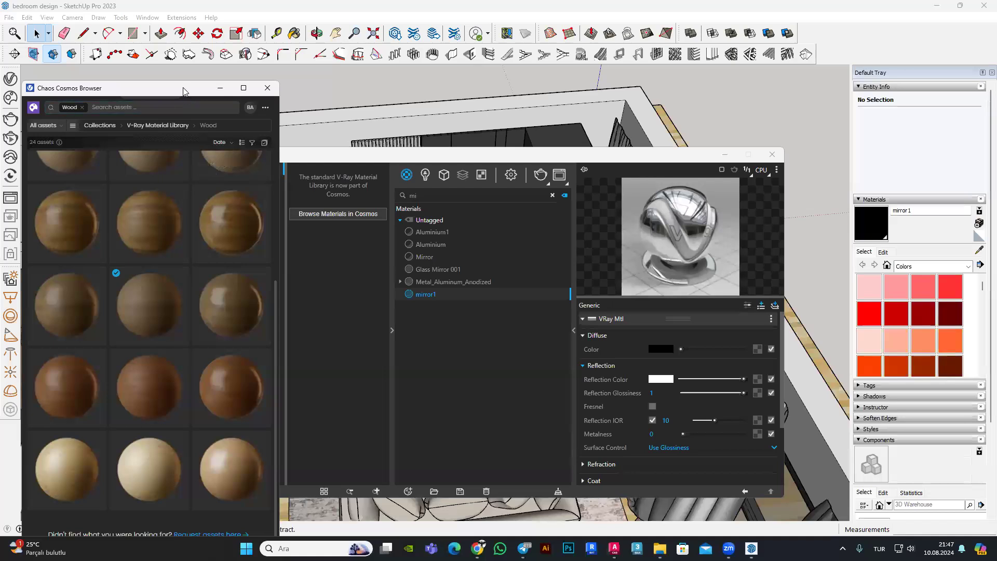
drag(183, 92, 191, 47)
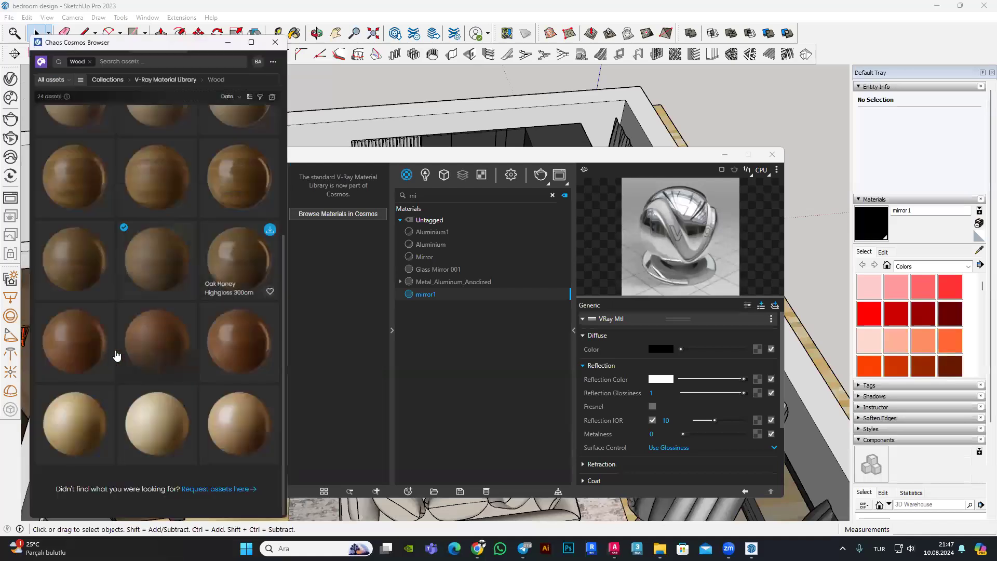
click(106, 327)
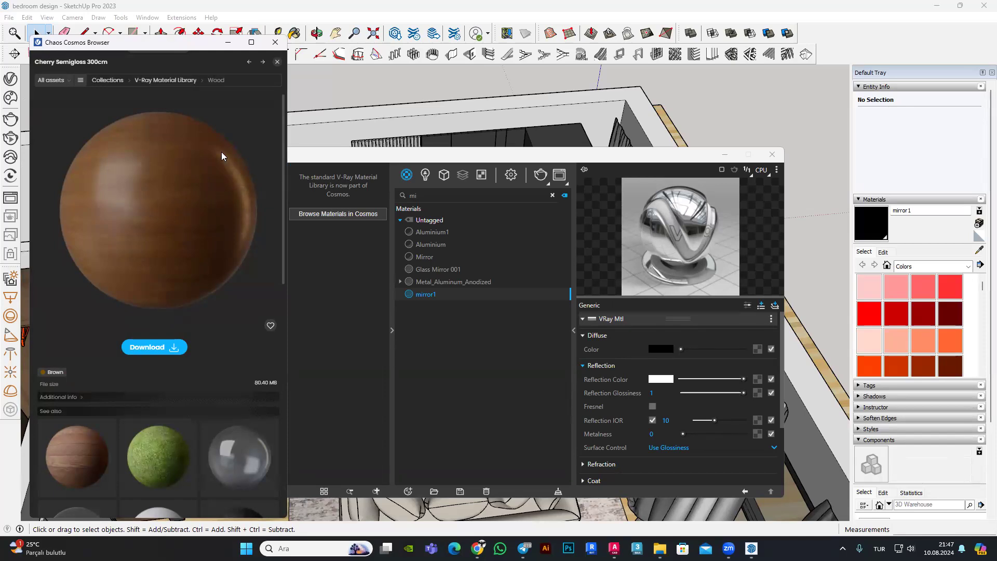
click(277, 62)
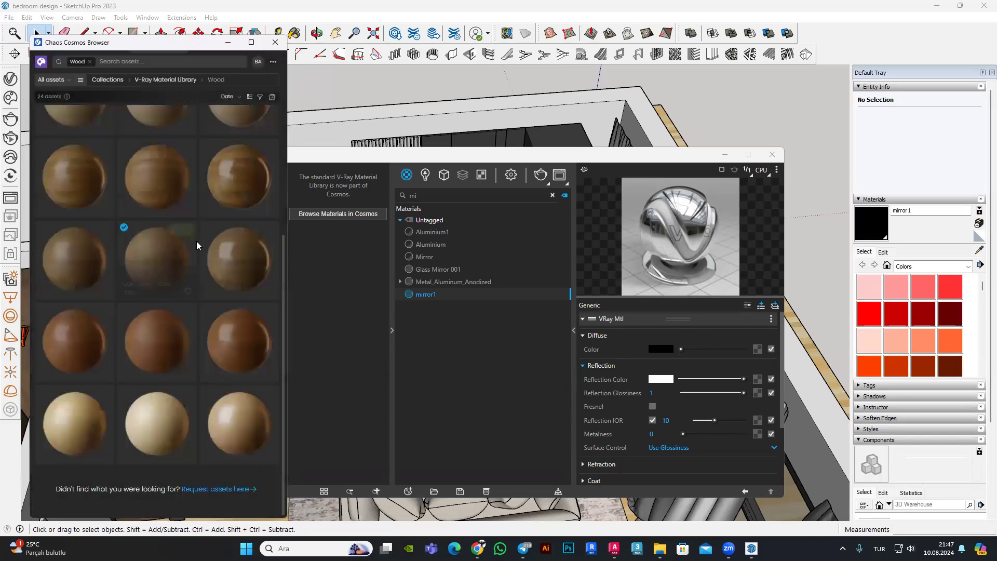
mouse_move(74, 340)
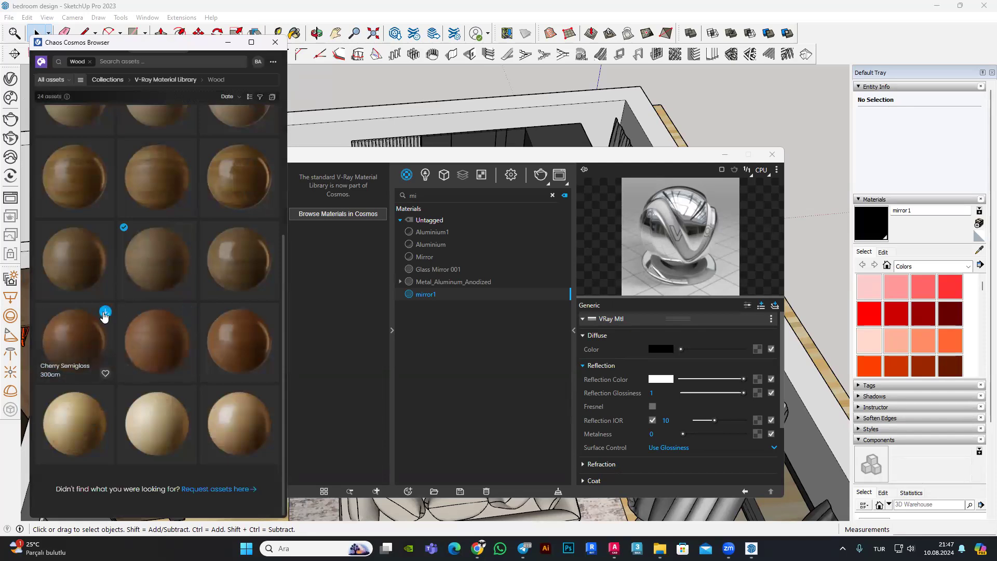
click(105, 312)
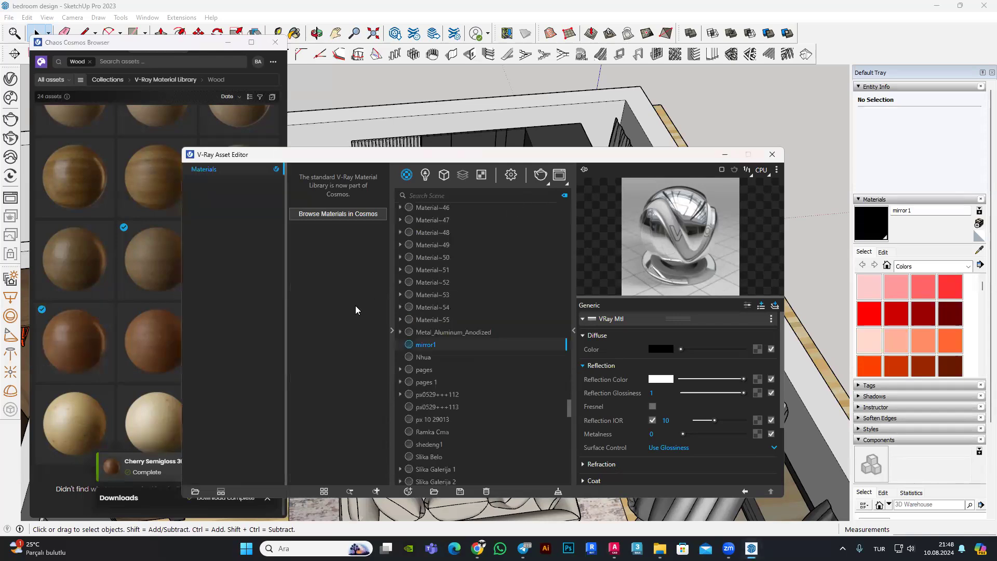
Move the Asset Editor aside, import Cherry Semigloss 300cm, and search materials for 'ch'
drag(340, 154, 491, 141)
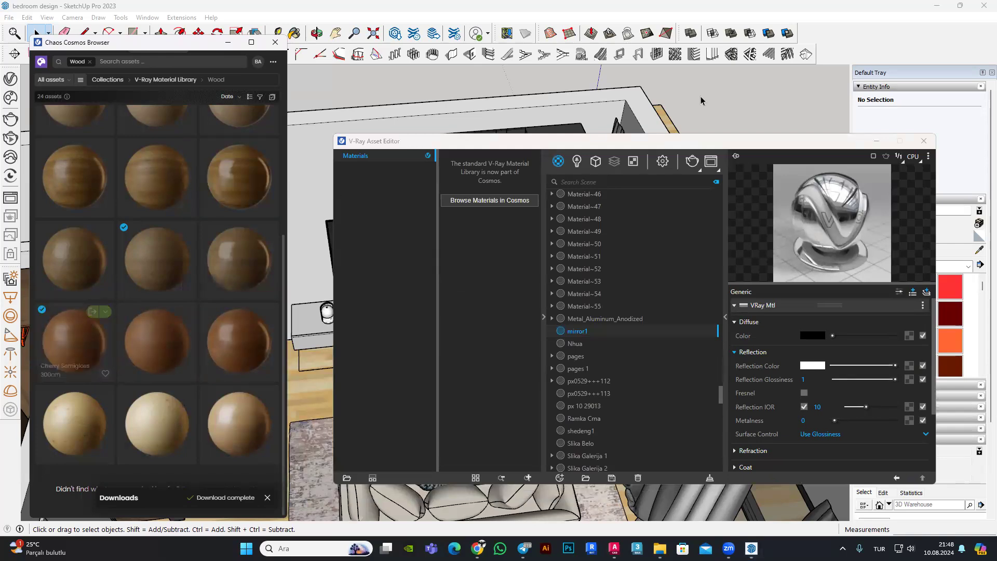
click(90, 313)
click(93, 313)
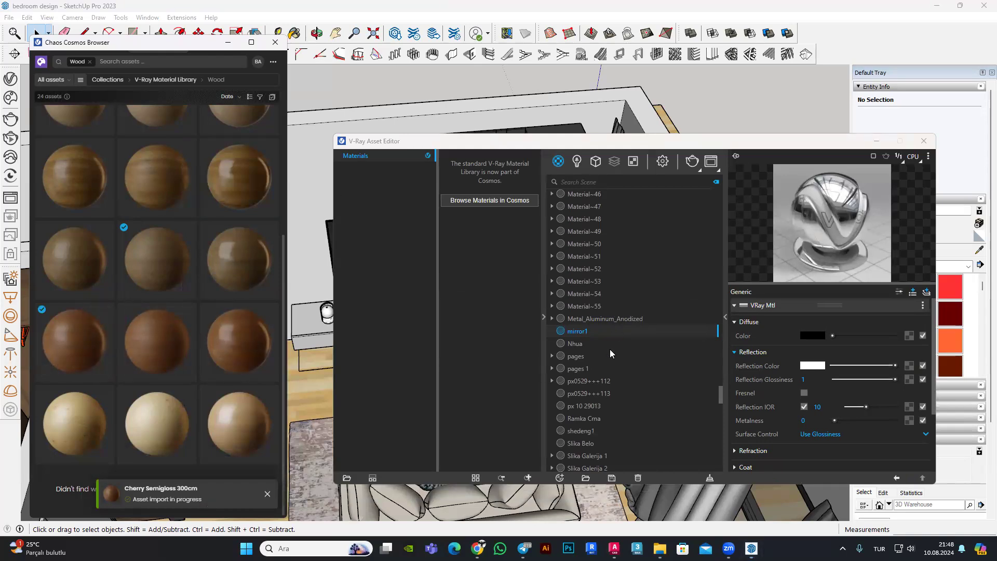
scroll(644, 349, down, 4)
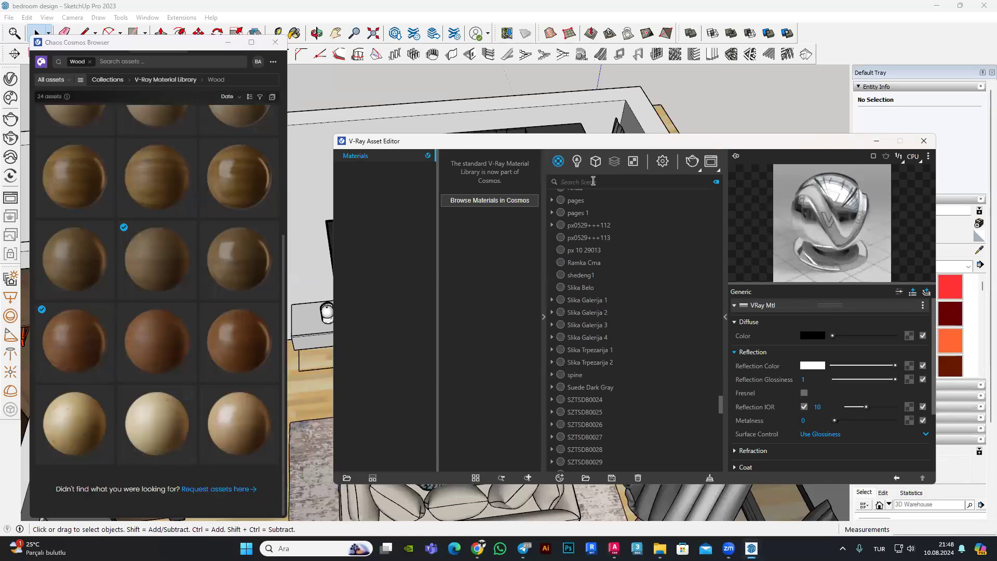
text(ch)
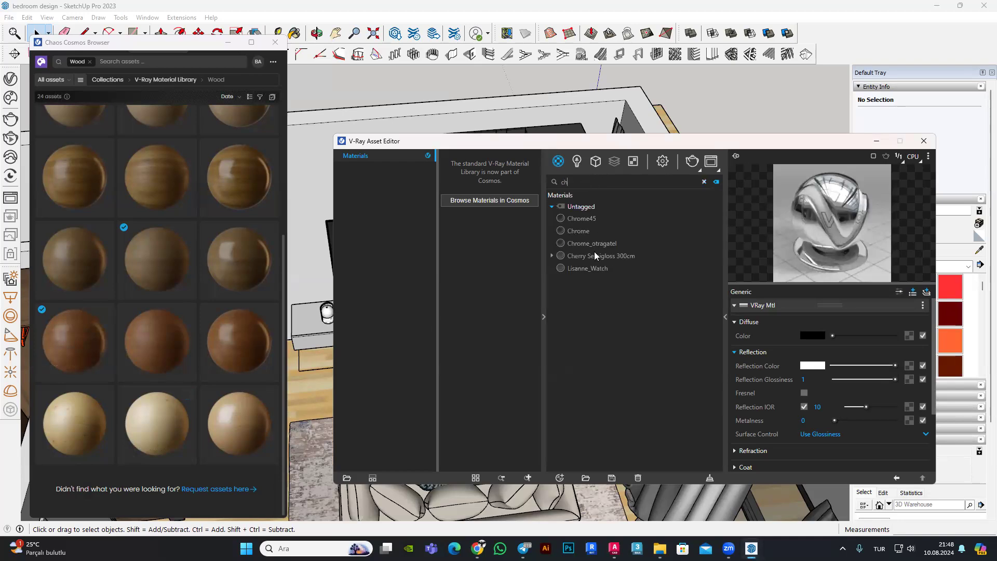
Lighten Cherry Semigloss 300cm's diffuse colour to a light orange and show its reflection settings
click(591, 256)
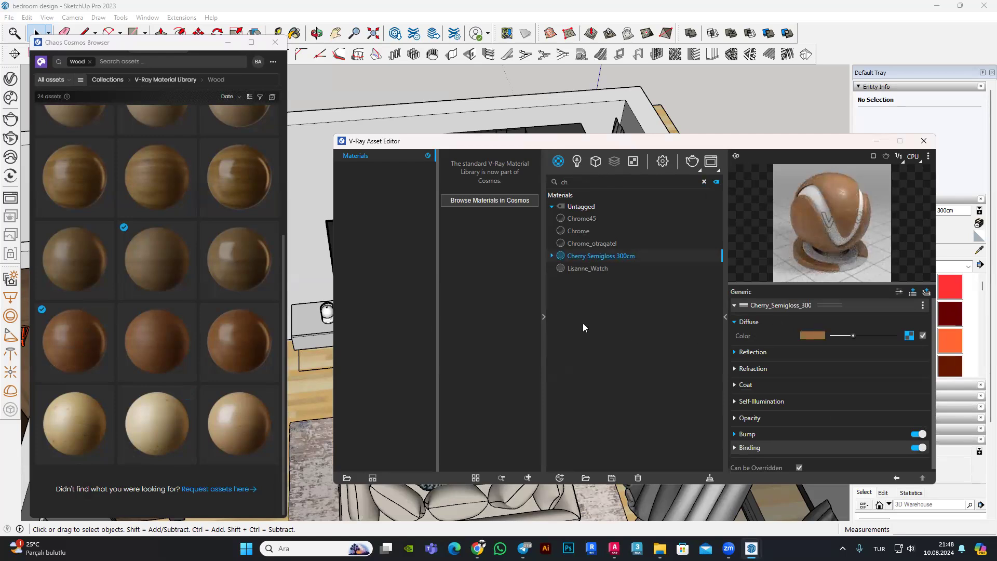
drag(850, 336, 836, 335)
mouse_move(864, 337)
mouse_down()
mouse_move(891, 337)
mouse_move(864, 337)
mouse_up()
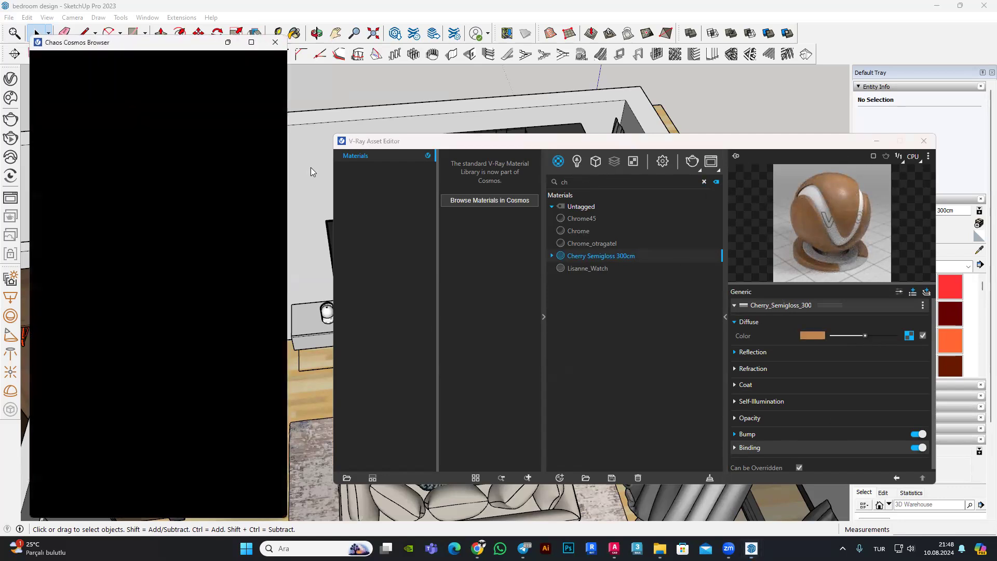
drag(623, 144, 447, 147)
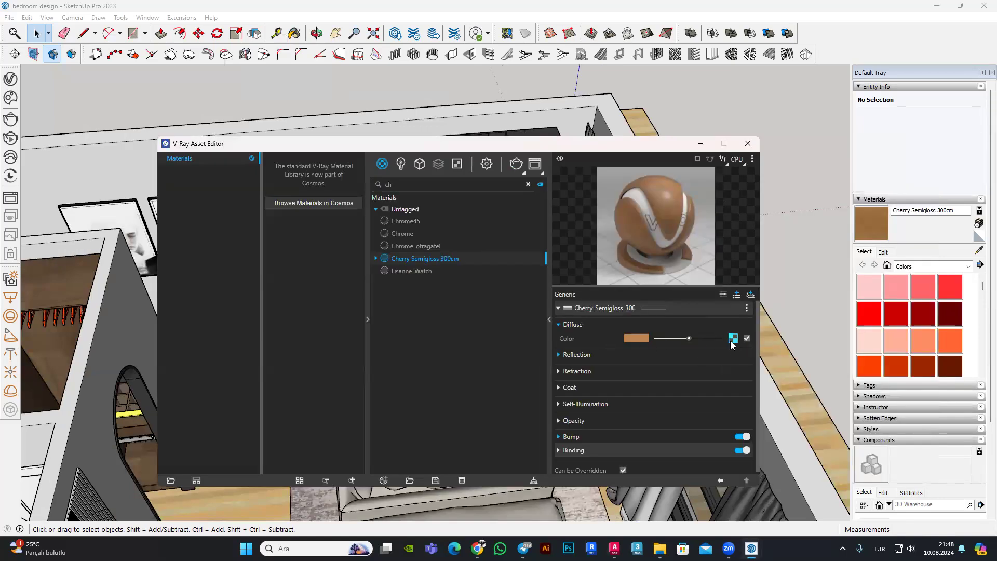
click(559, 356)
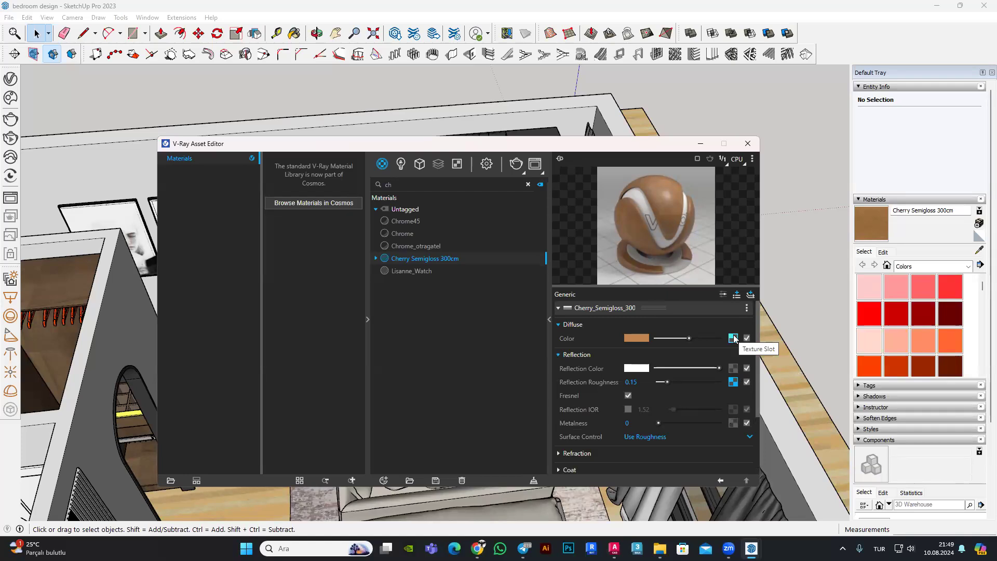
click(733, 338)
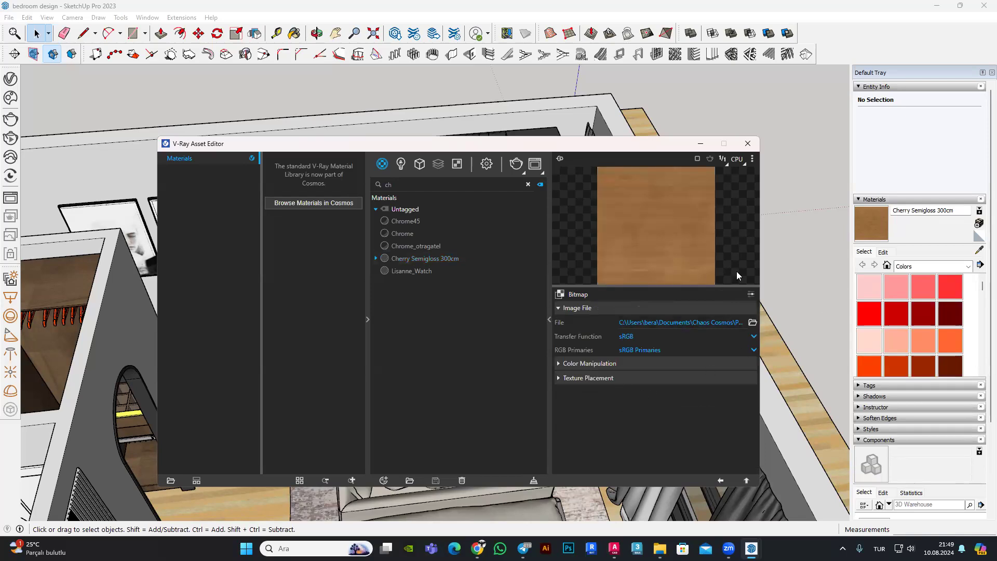
click(559, 364)
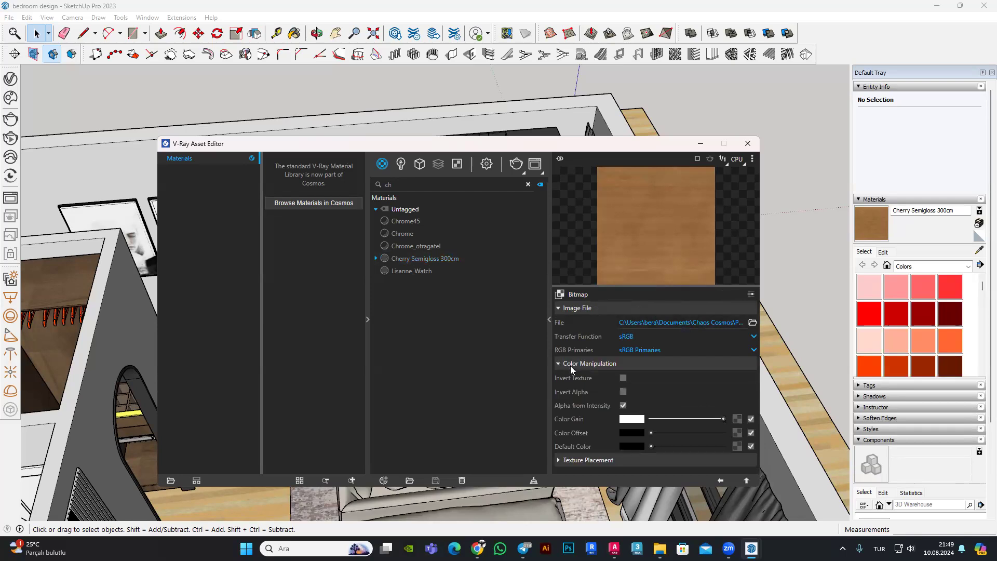
click(687, 419)
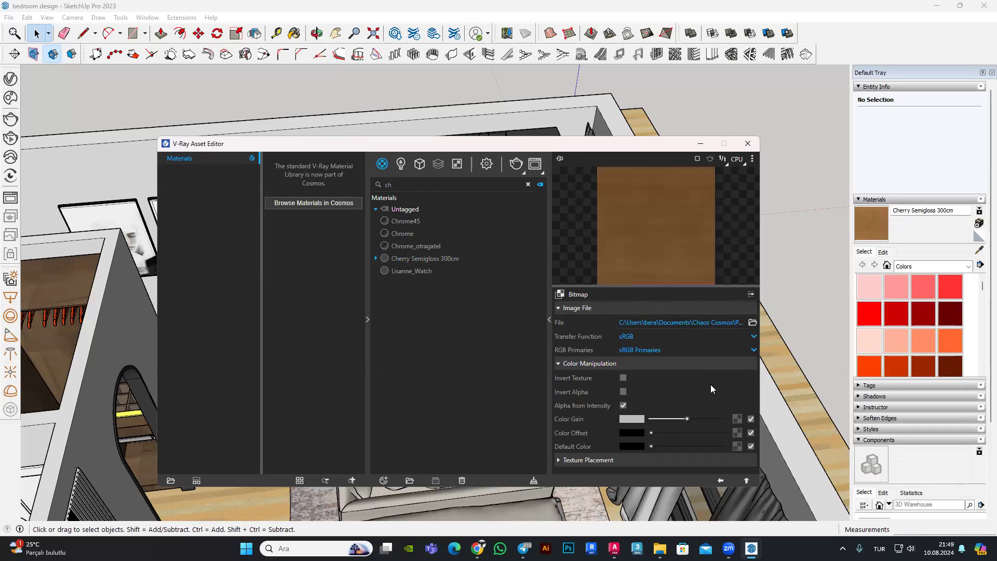
drag(687, 417, 724, 417)
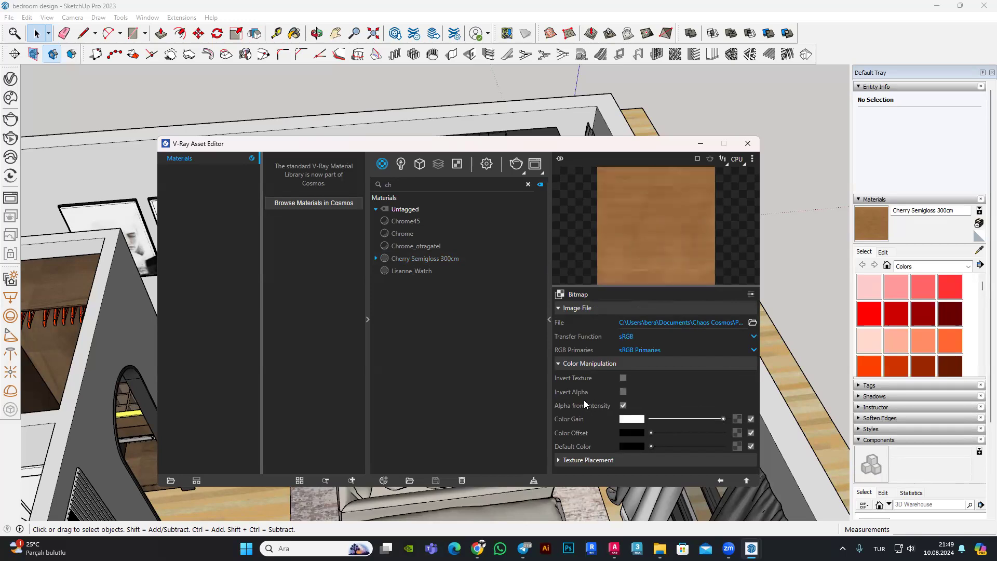
click(673, 433)
drag(672, 431, 651, 432)
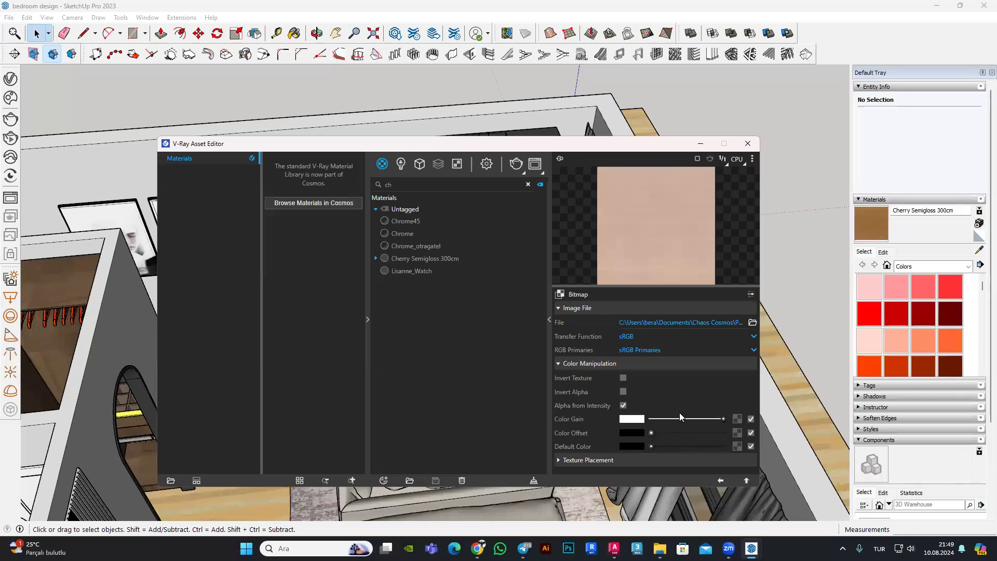
click(676, 446)
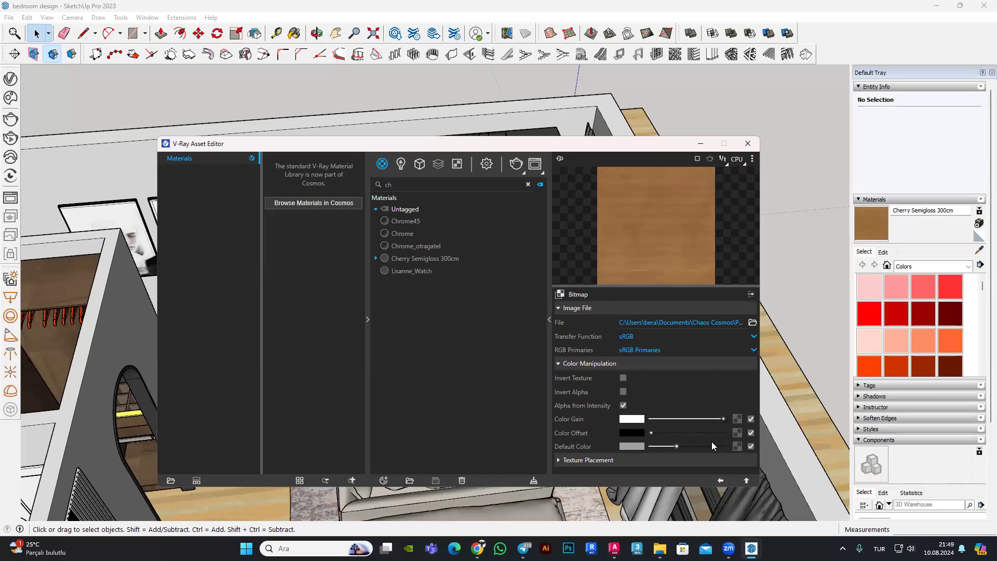
click(665, 446)
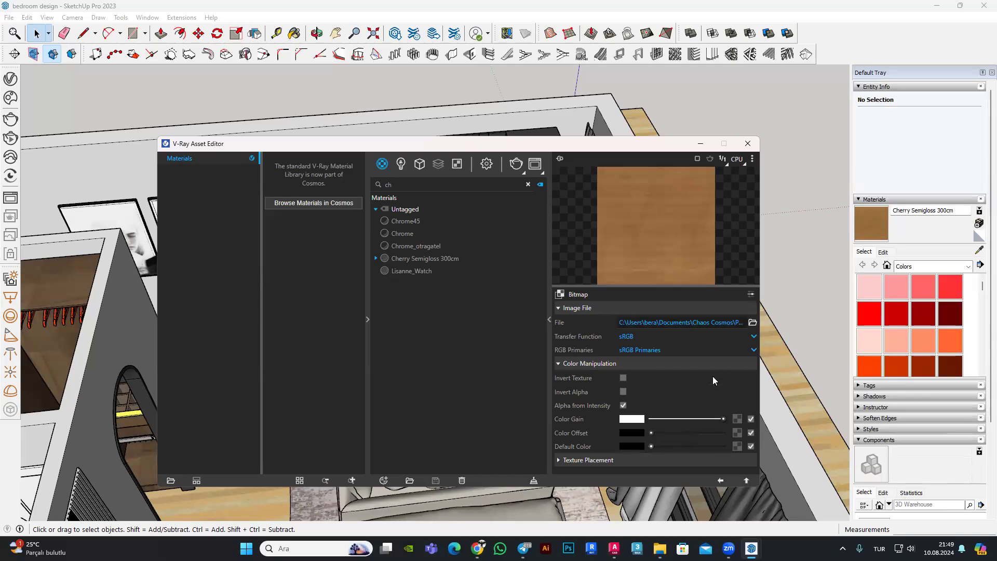
click(572, 461)
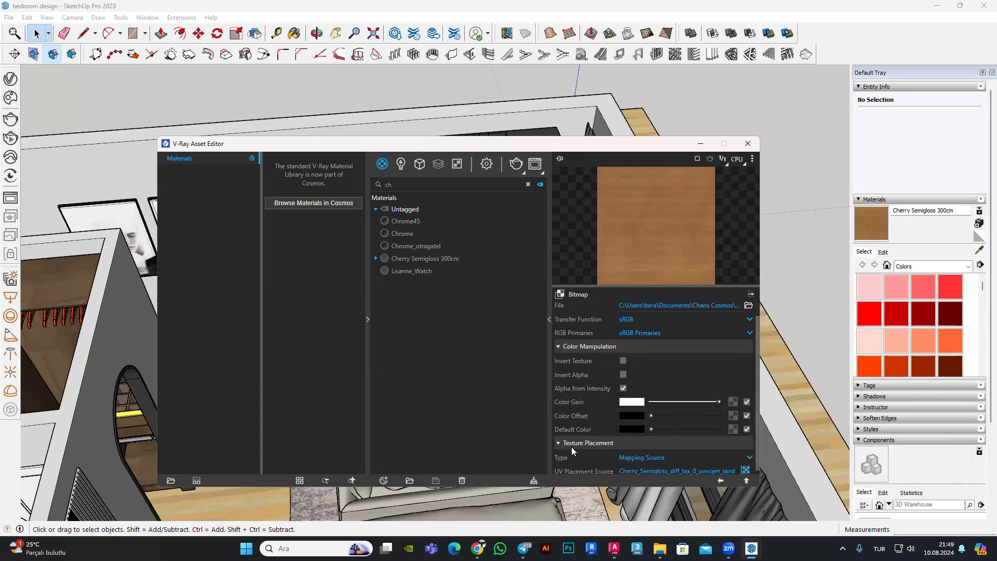
click(564, 454)
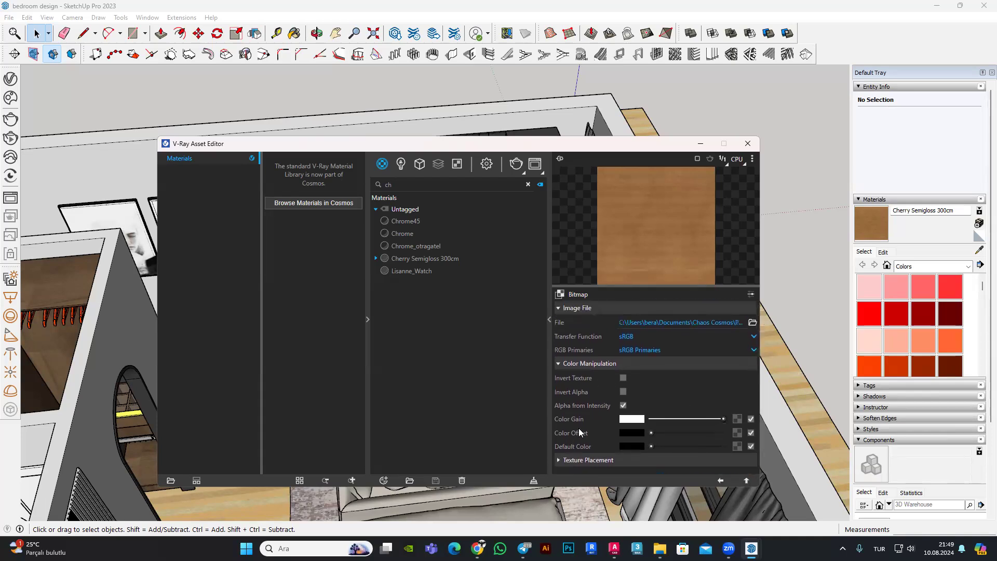
click(569, 307)
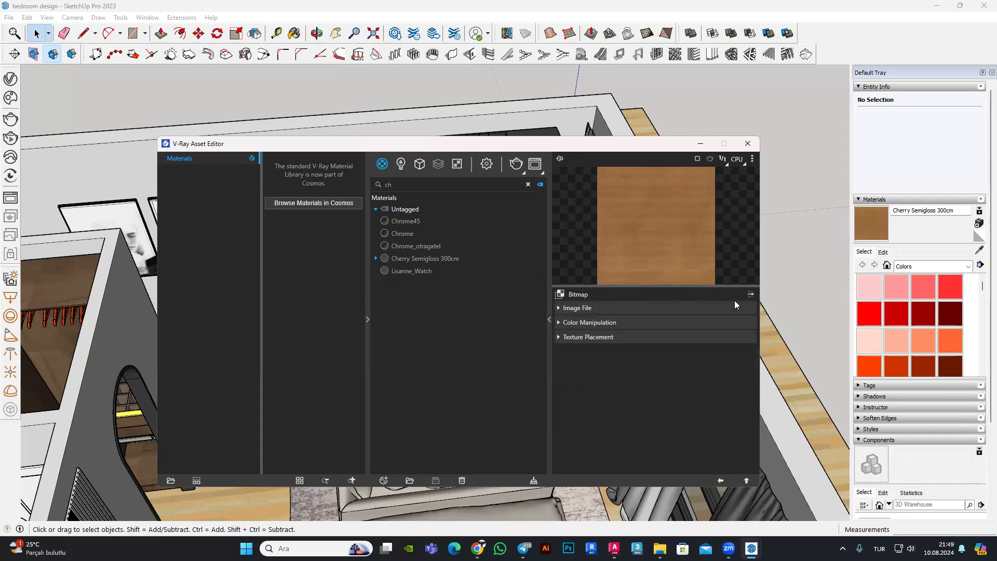
click(750, 293)
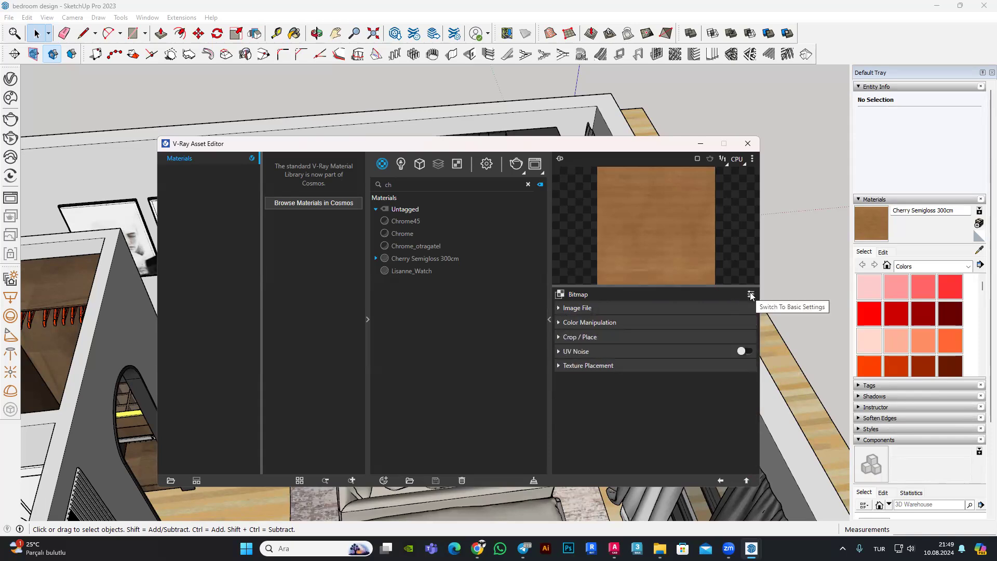
click(594, 308)
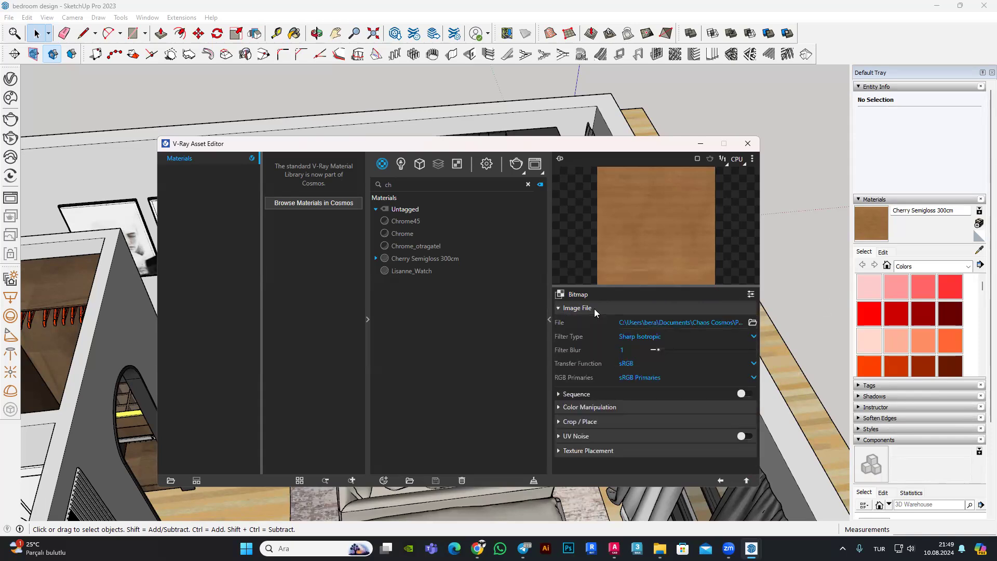
click(752, 322)
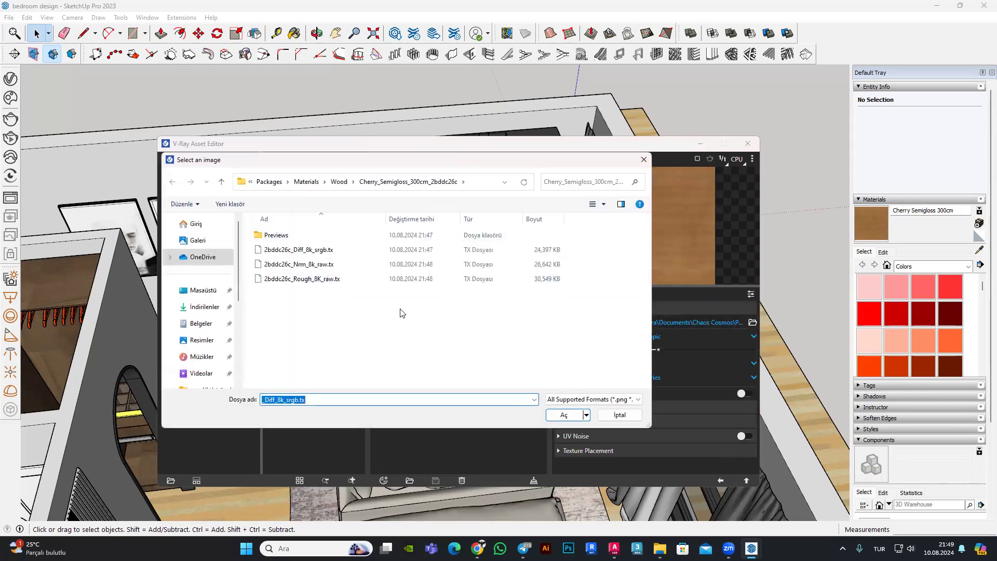
key(Escape)
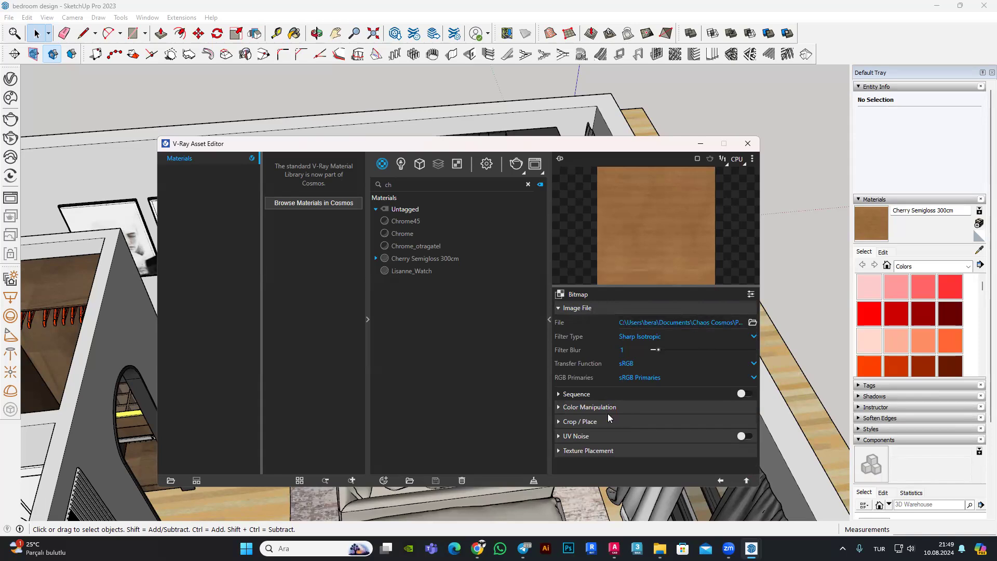
click(559, 308)
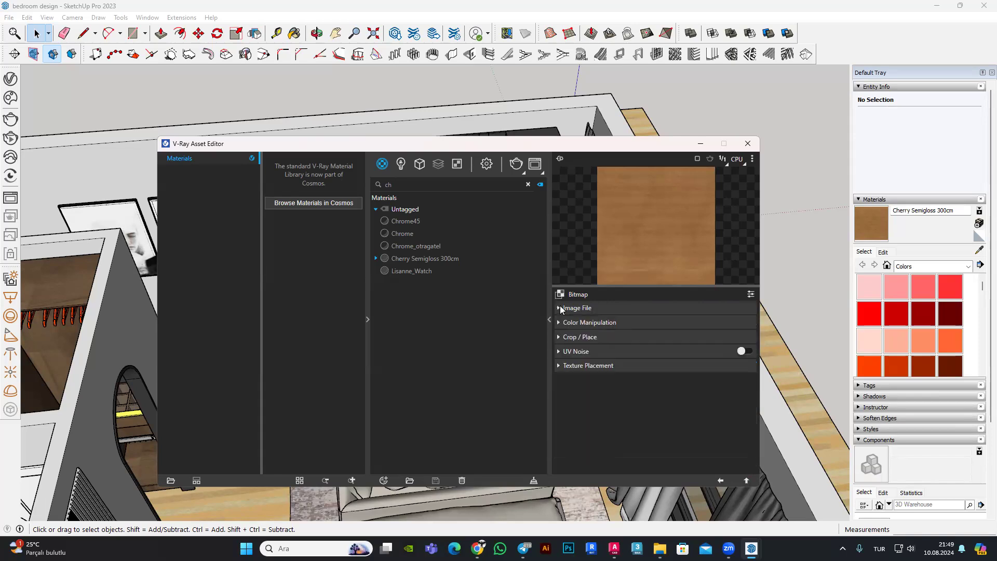
click(750, 294)
click(750, 294)
click(559, 351)
click(564, 367)
Wrap Cherry Semigloss 300cm's Diffuse Color texture in a Color Correction map
click(721, 481)
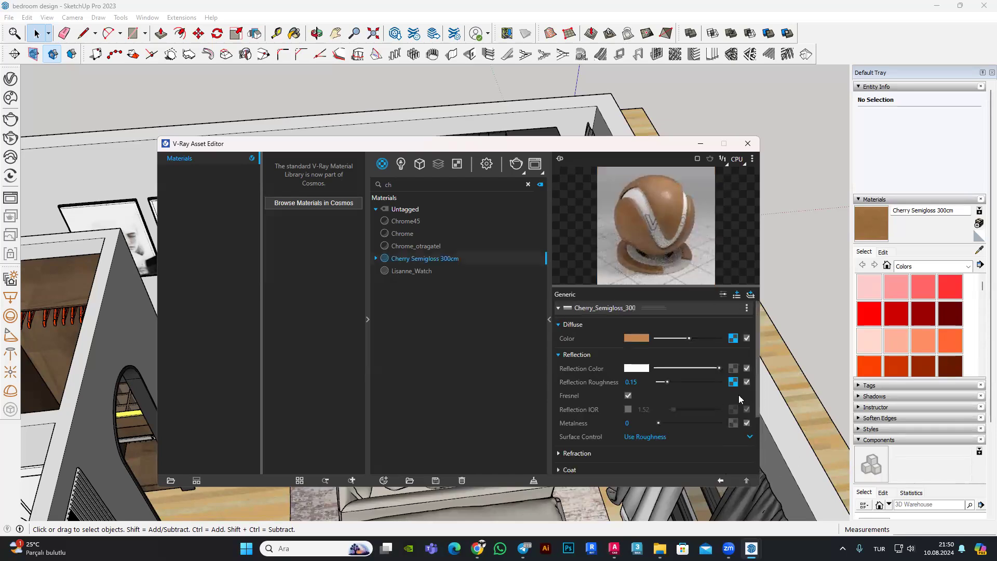
right_click(732, 338)
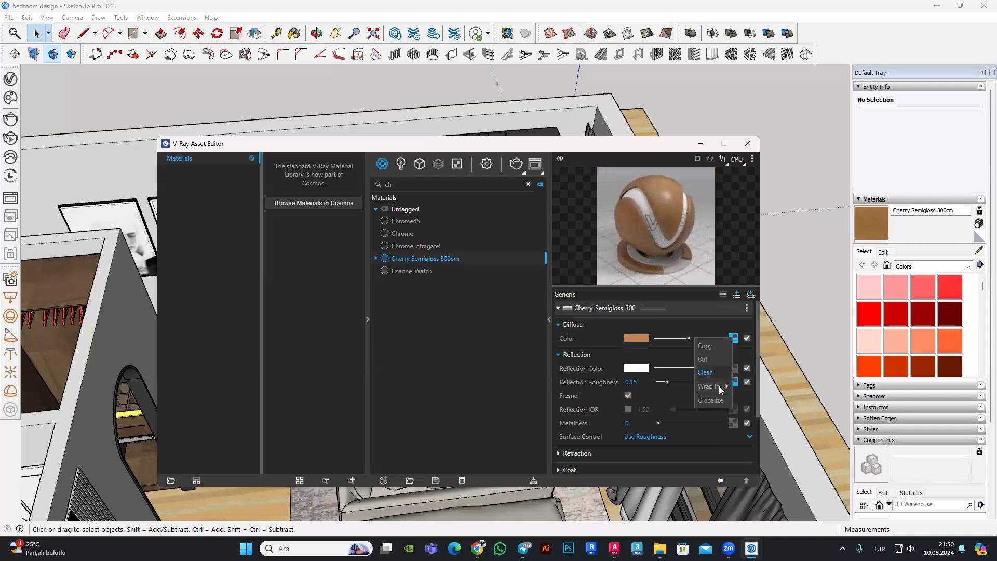
click(741, 351)
click(636, 356)
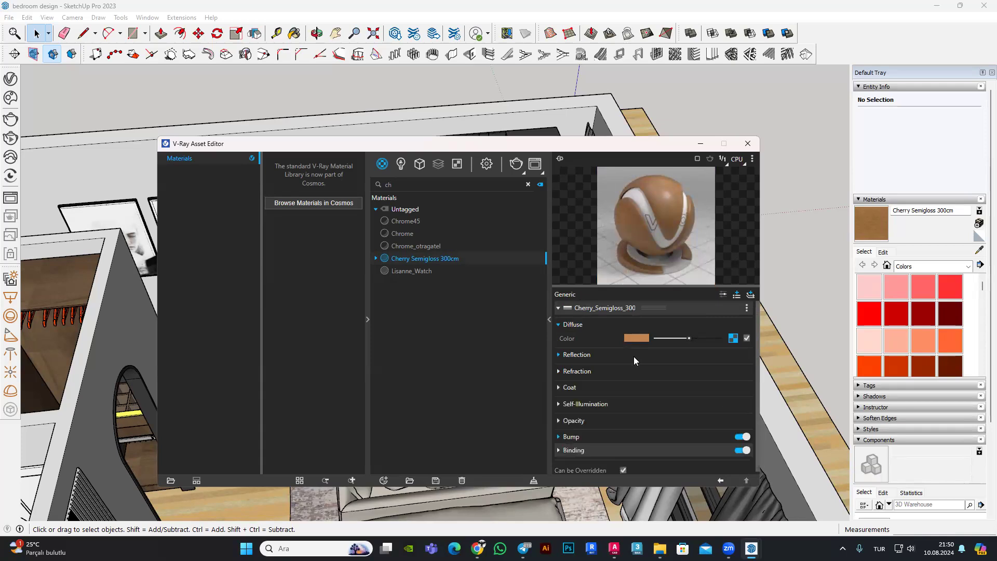
right_click(733, 339)
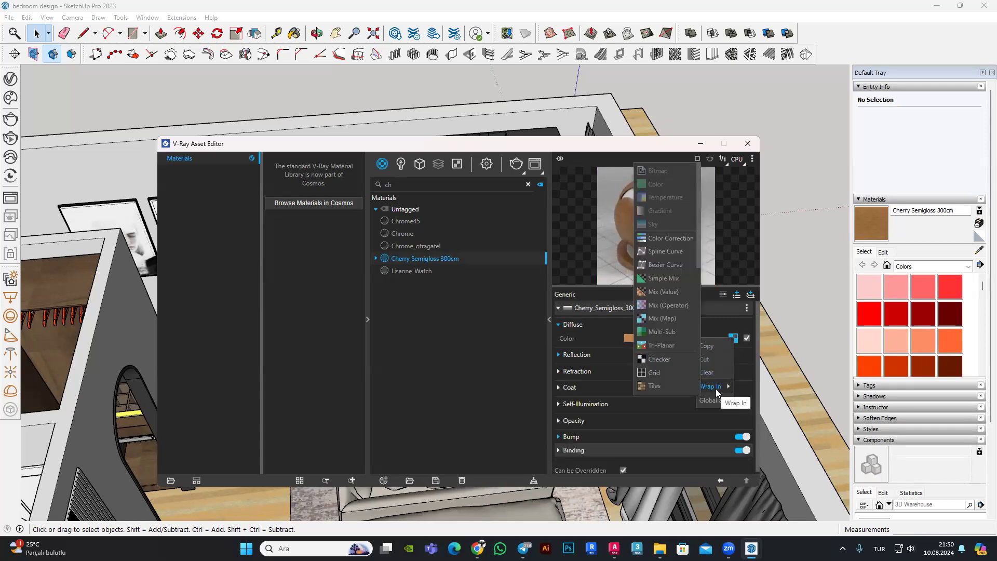
mouse_move(711, 387)
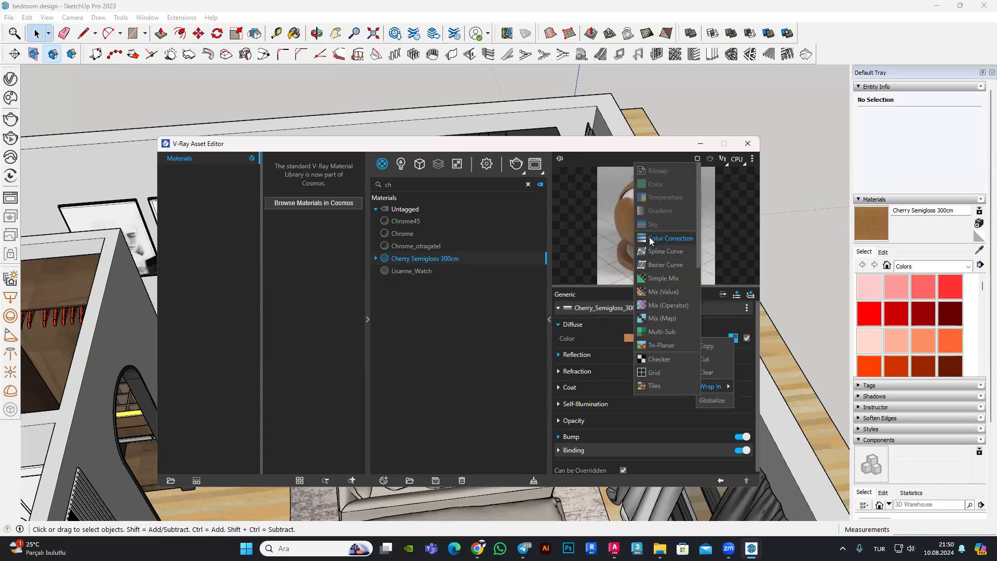
click(651, 240)
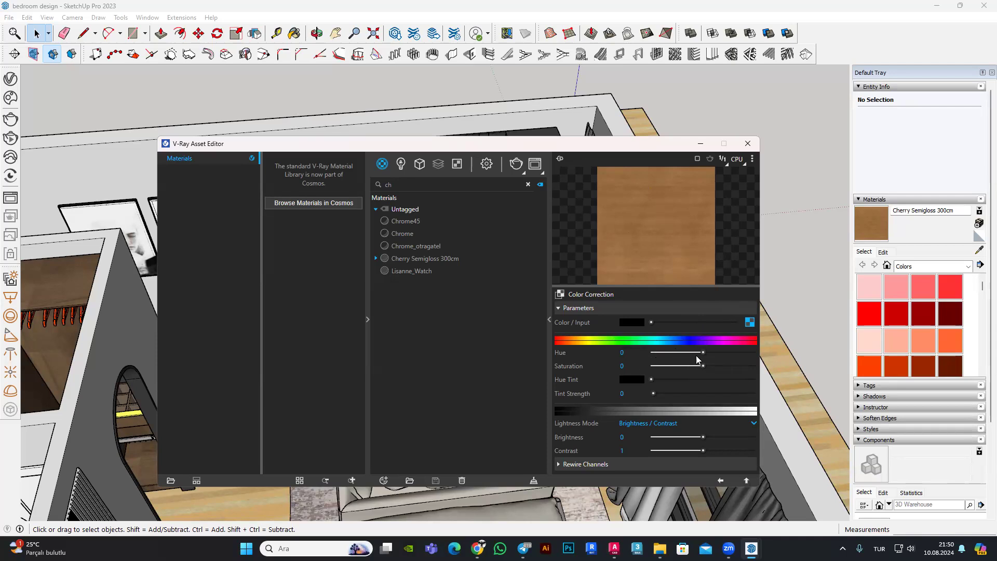
Set the Color Correction hue to 0 and the saturation to about -0.4
drag(702, 352, 709, 352)
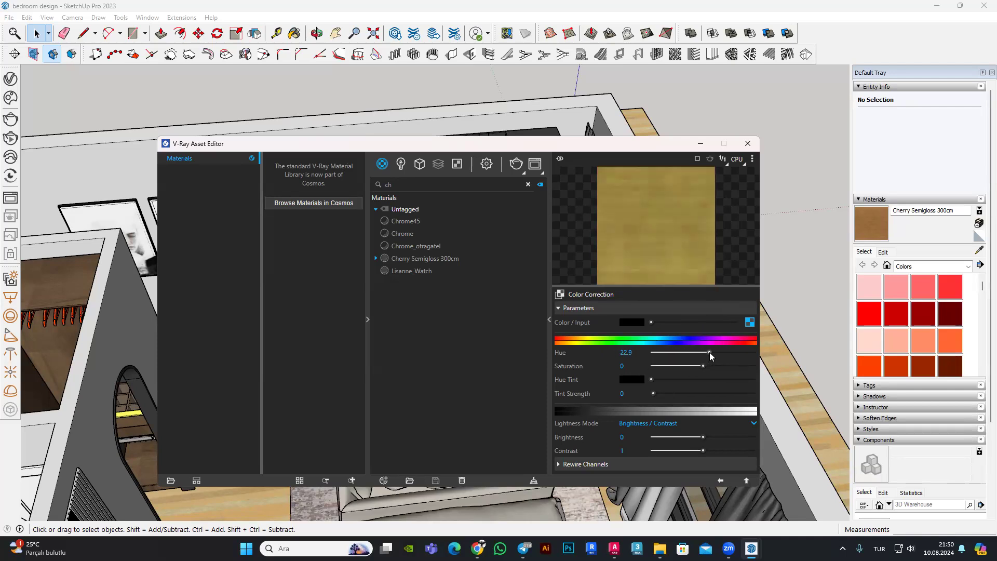
click(640, 353)
text(0)
key(Return)
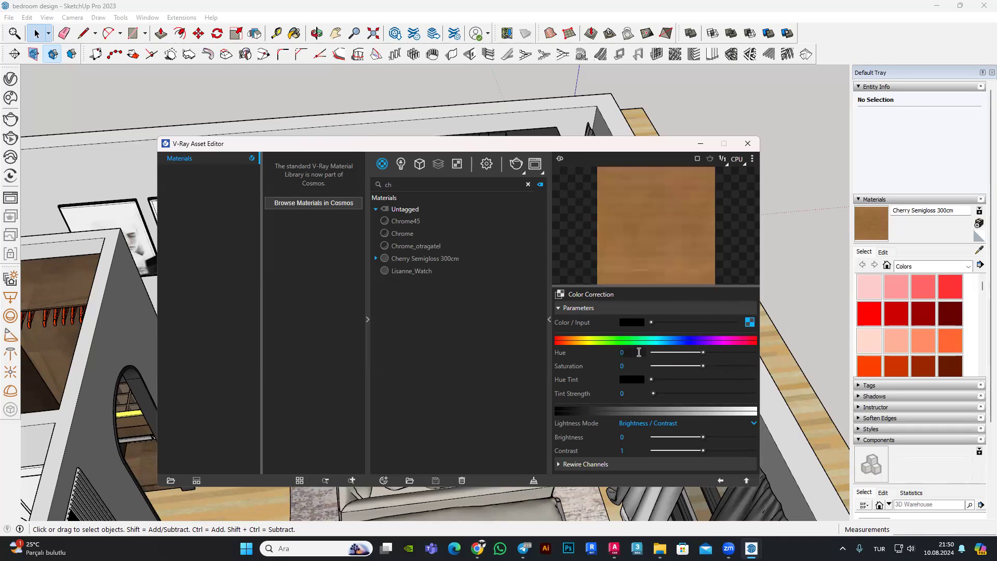
drag(704, 366, 681, 365)
drag(696, 365, 680, 365)
click(682, 366)
drag(667, 365, 652, 364)
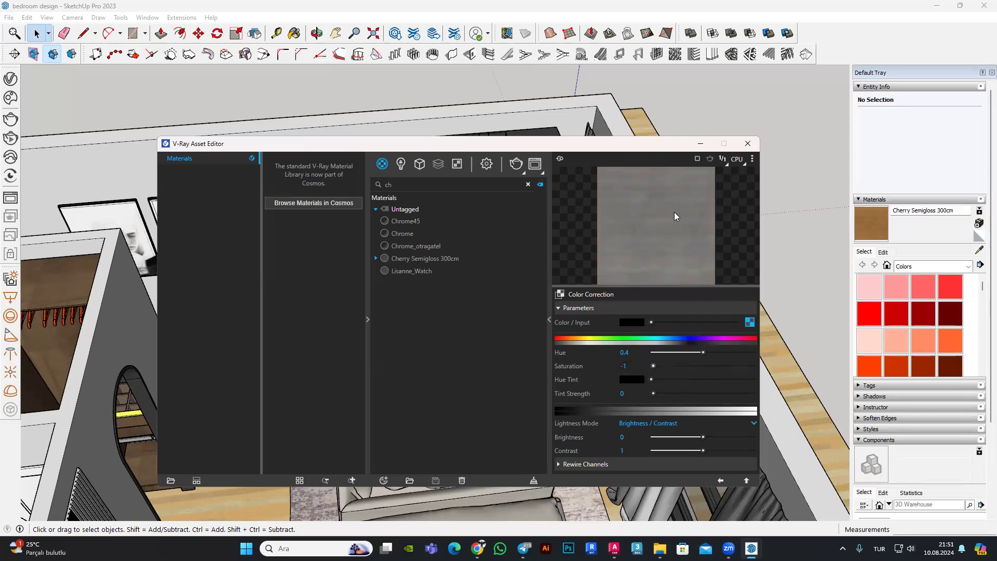
drag(658, 366, 754, 366)
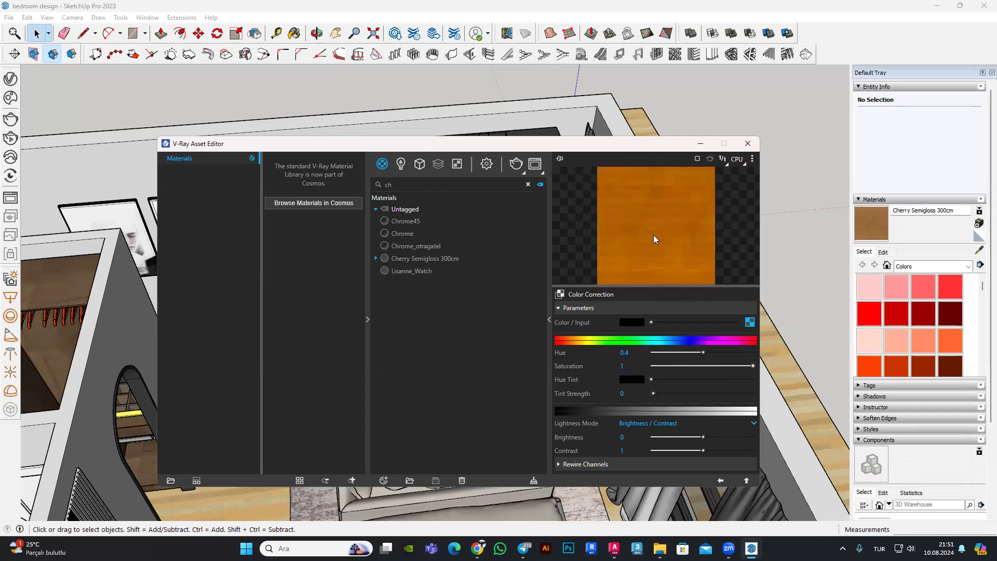
click(691, 366)
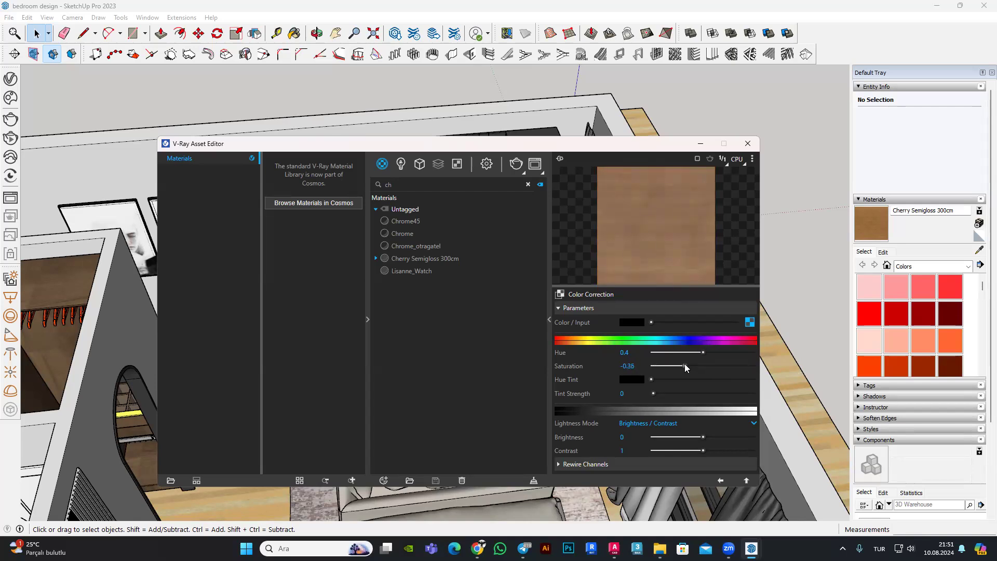
drag(685, 367, 682, 366)
Set brightness to -0.02 and contrast to 1, then return to the Cherry Semigloss settings
drag(702, 440, 701, 438)
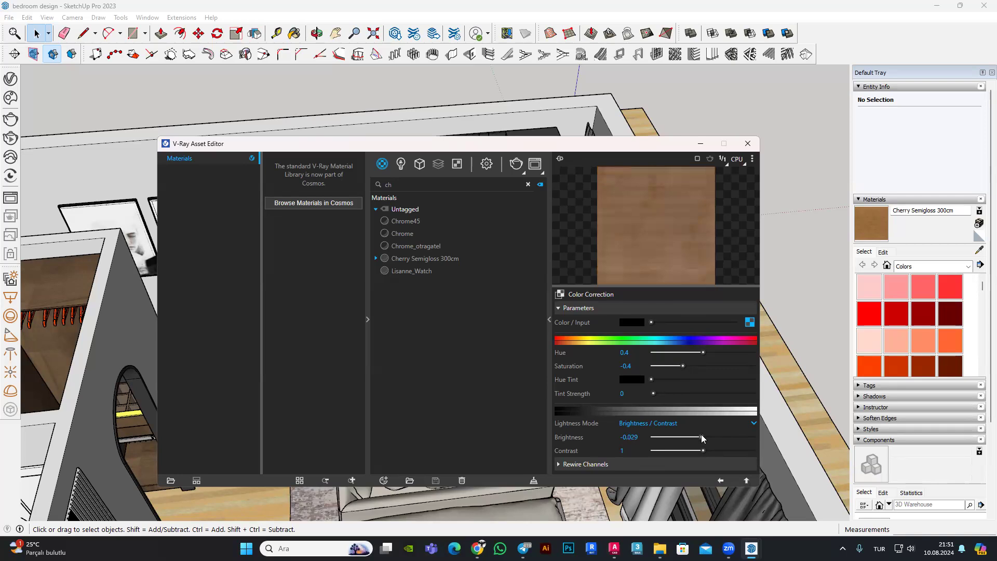
double_click(633, 438)
text(0)
key(Return)
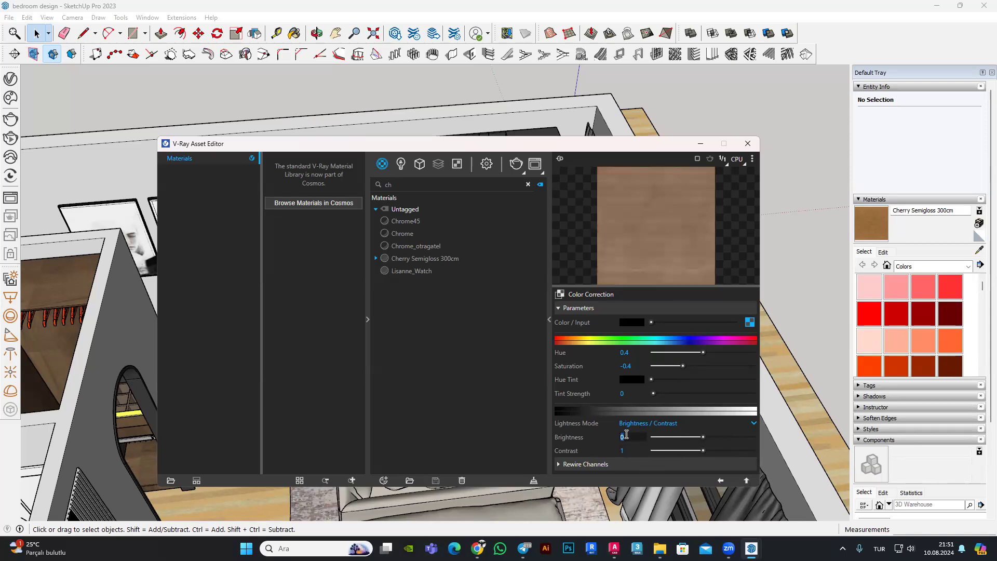
text(-0.02)
drag(705, 451, 705, 449)
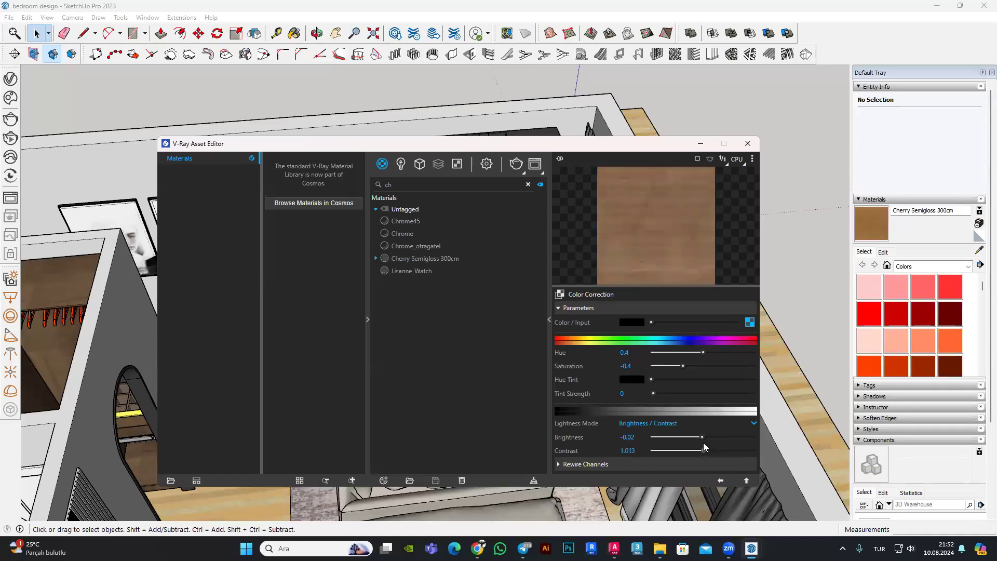
double_click(632, 449)
text(1)
key(Return)
click(720, 480)
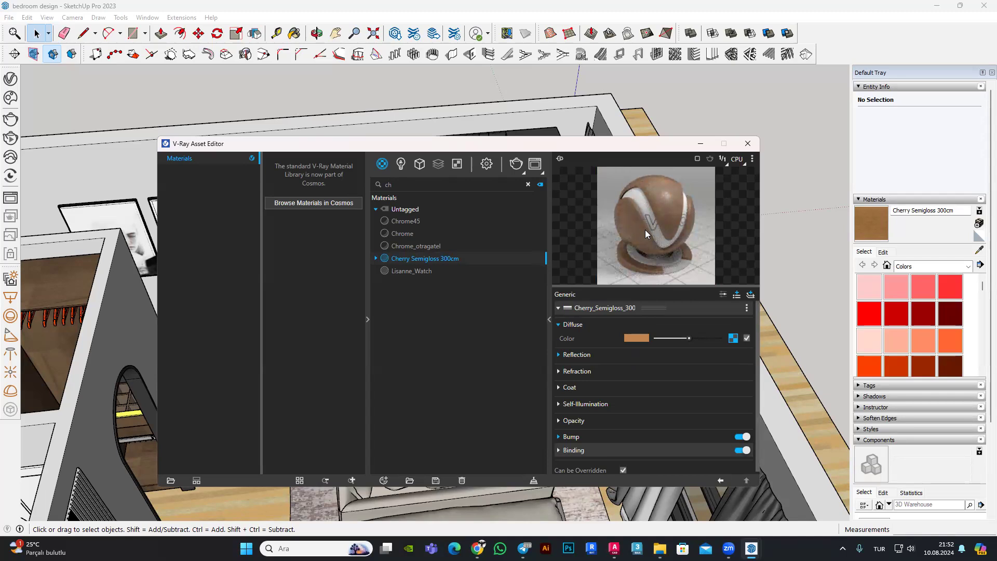
Set Cherry Semigloss's reflection colour to light grey and move the Asset Editor aside
click(561, 355)
click(689, 367)
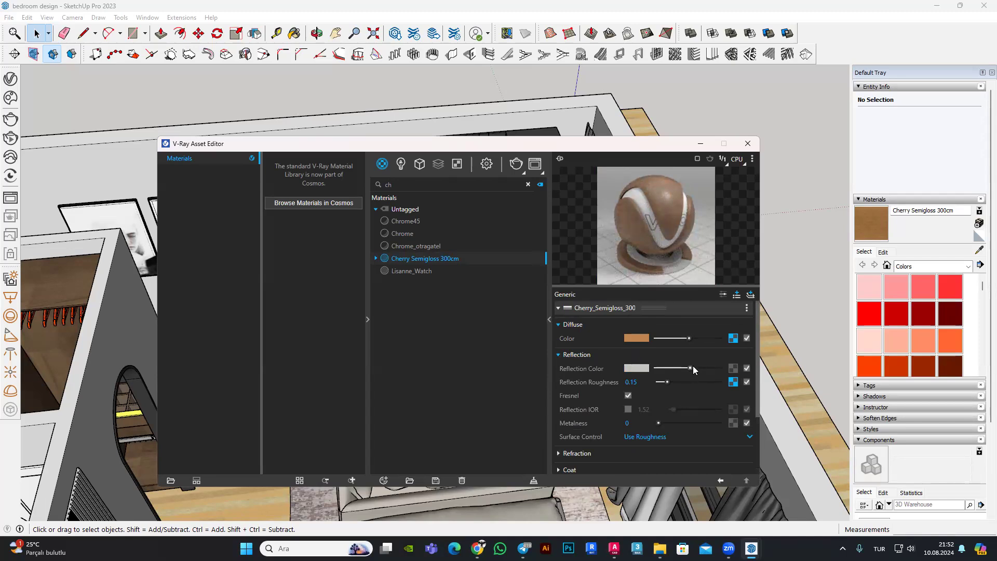
drag(663, 371, 641, 366)
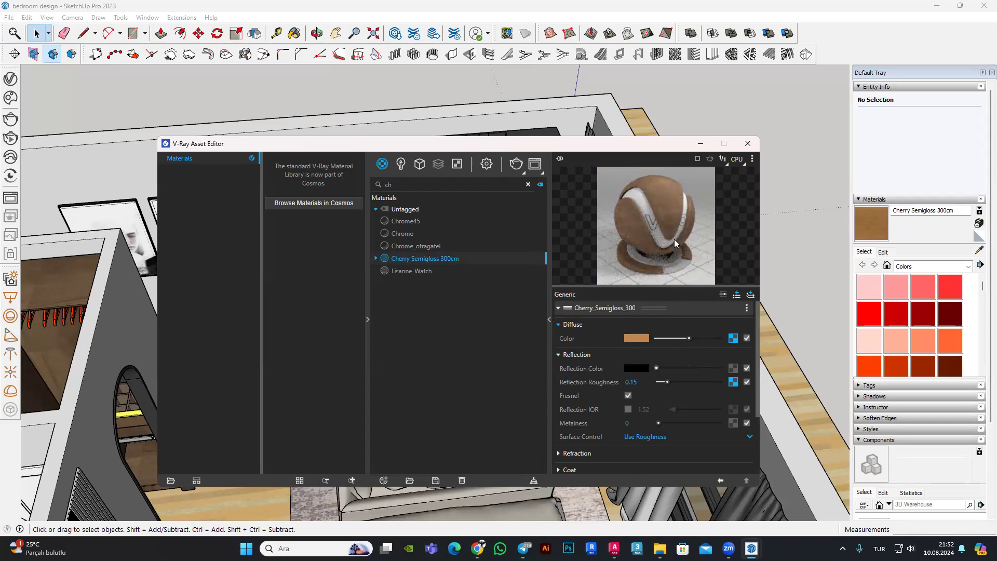
click(694, 369)
click(800, 229)
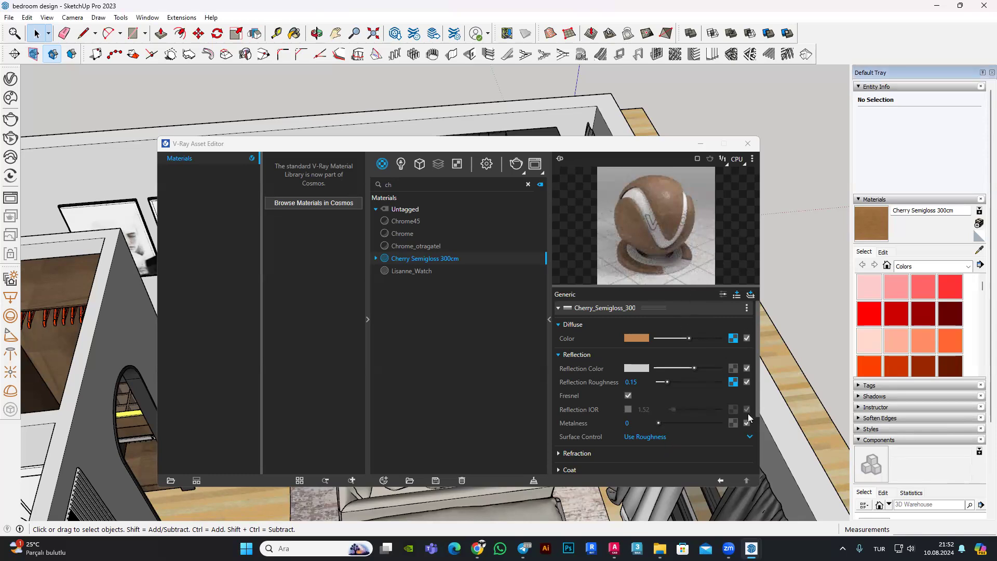
drag(610, 151, 580, 262)
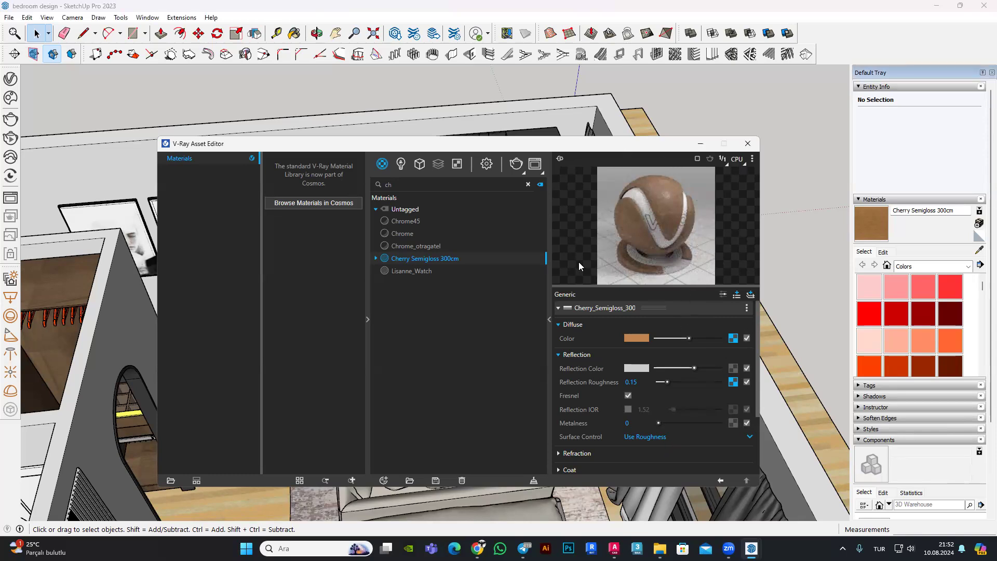
click(669, 256)
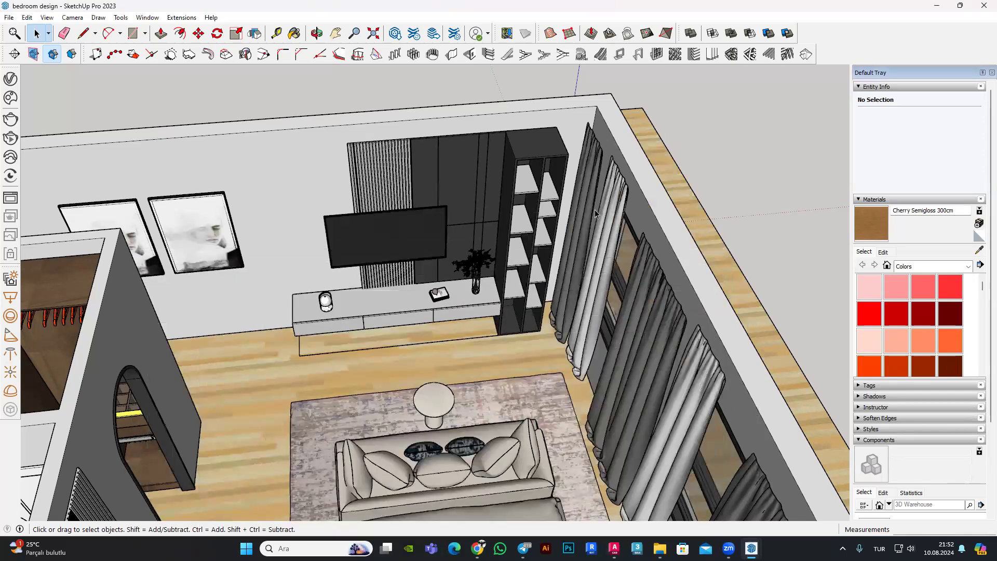
middle_drag(597, 218, 560, 166)
double_click(556, 152)
scroll(555, 152, up, 2)
key(b)
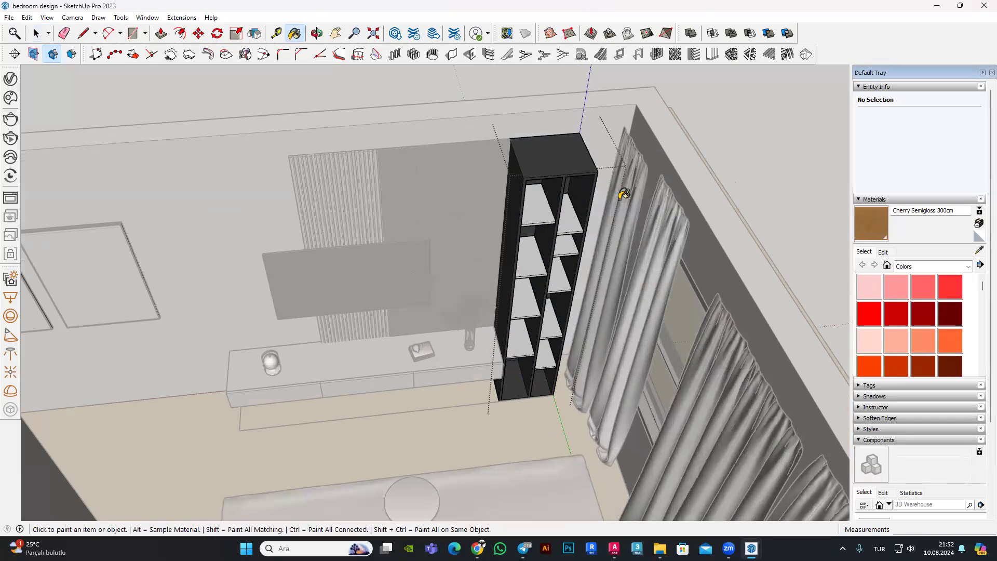
scroll(623, 189, up, 1)
click(36, 32)
click(529, 156)
double_click(529, 156)
scroll(543, 161, up, 2)
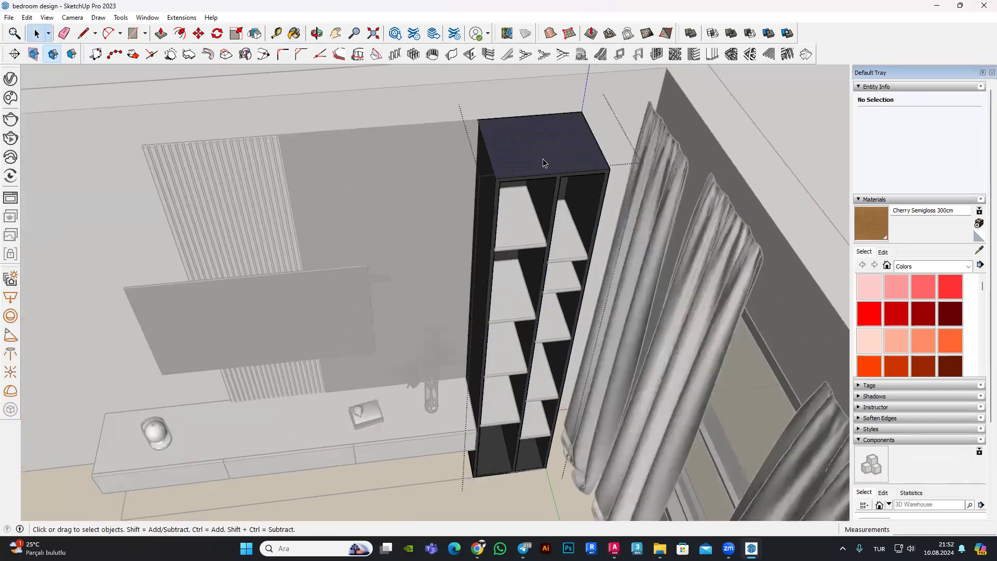
click(543, 161)
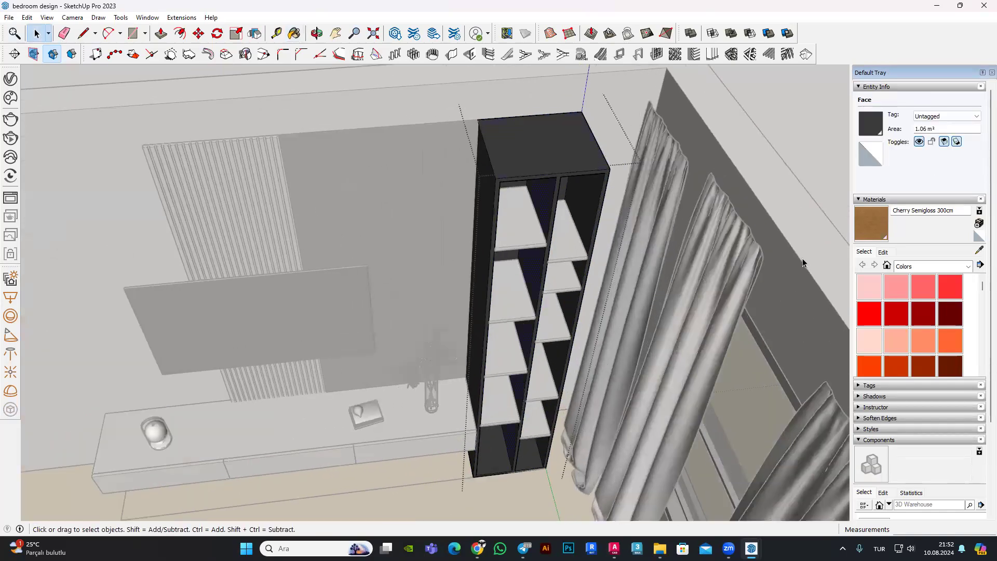
click(878, 225)
click(575, 157)
mouse_move(574, 155)
middle_down()
mouse_move(420, 91)
mouse_move(708, 94)
mouse_move(707, 159)
mouse_move(518, 150)
mouse_move(460, 256)
mouse_move(768, 214)
middle_up()
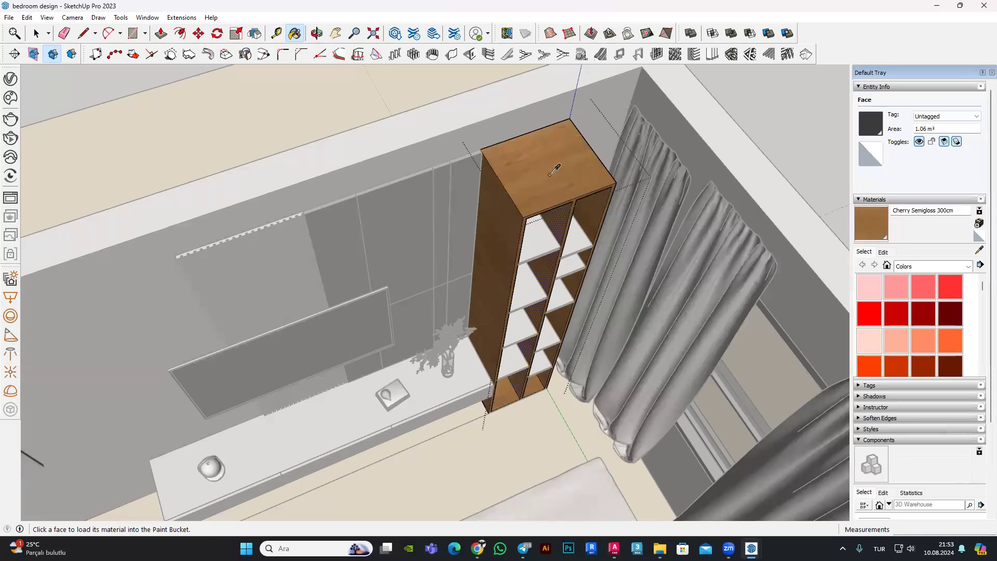
click(35, 32)
mouse_move(299, 169)
middle_down()
mouse_move(401, 199)
mouse_move(621, 147)
middle_up()
click(622, 147)
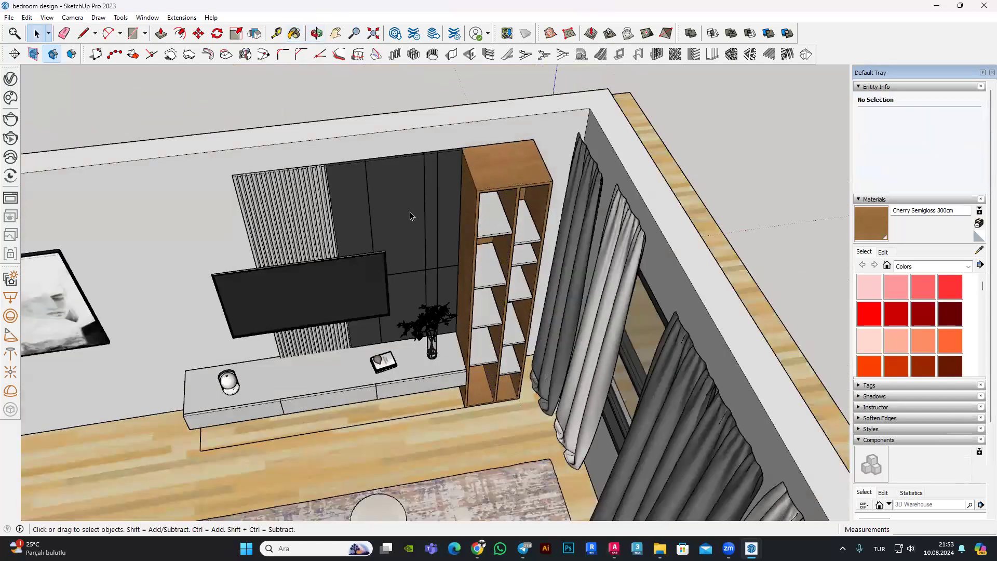
click(867, 223)
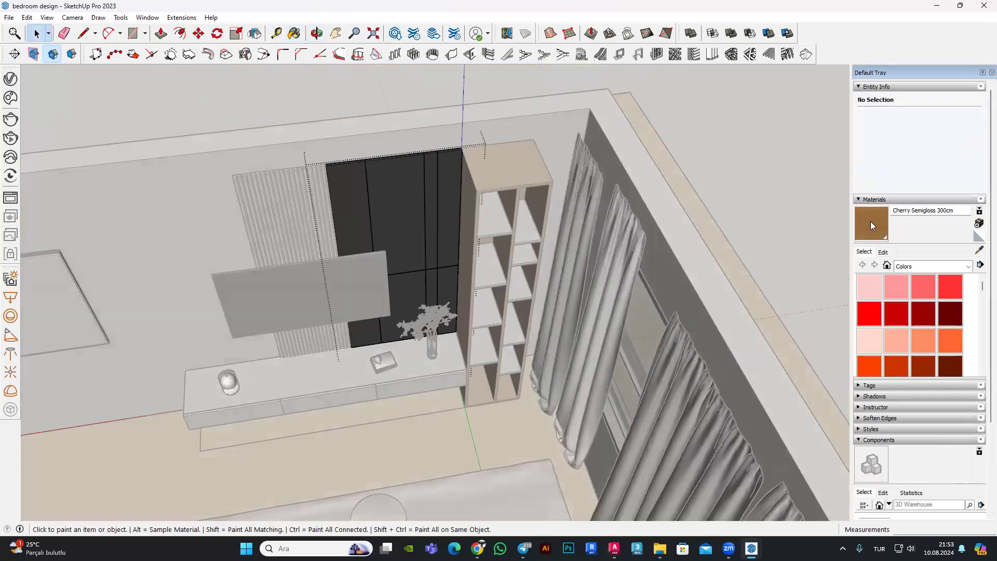
click(434, 198)
middle_drag(433, 199, 395, 171)
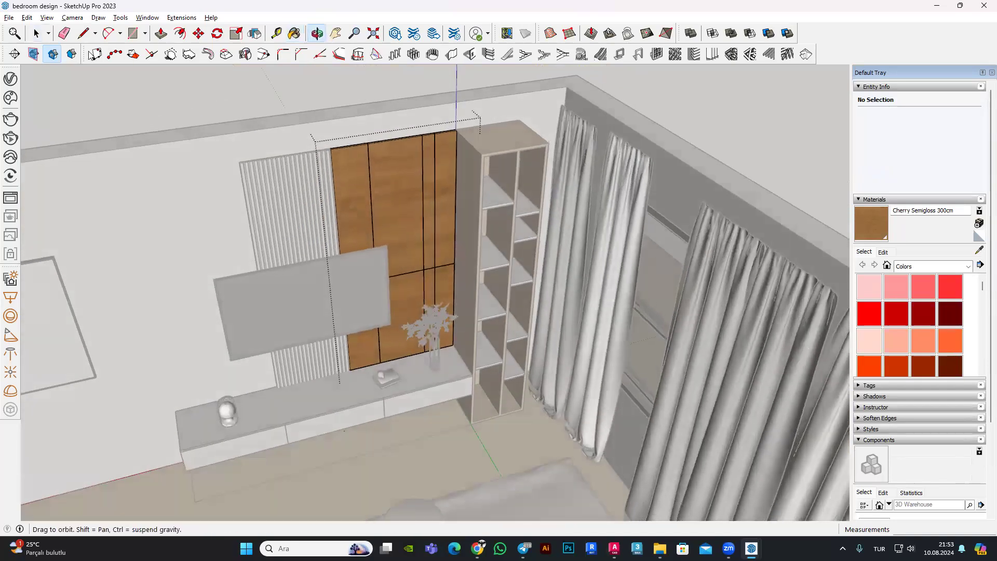
click(35, 33)
middle_drag(544, 316, 391, 427)
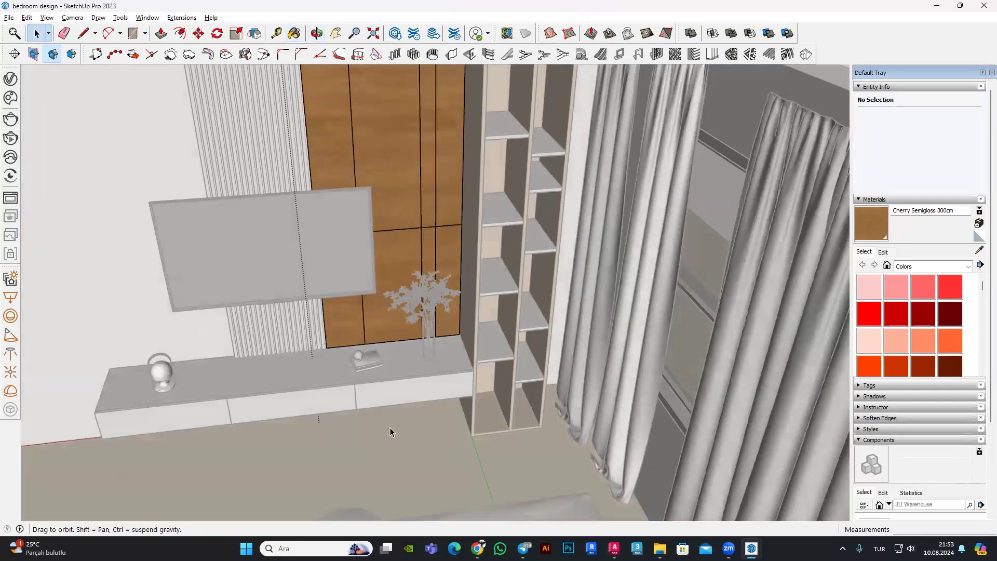
key(b)
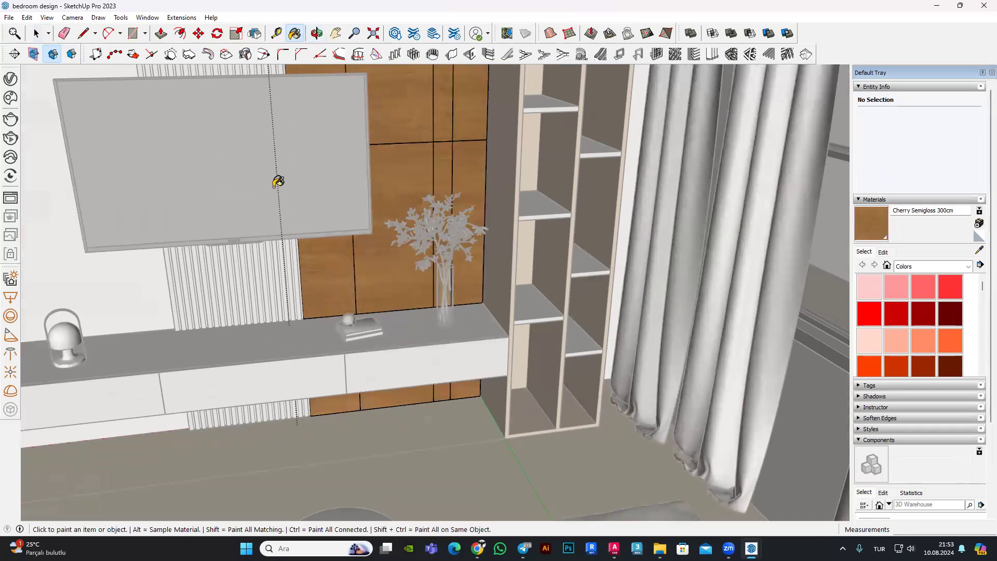
click(37, 34)
middle_drag(535, 374, 684, 267)
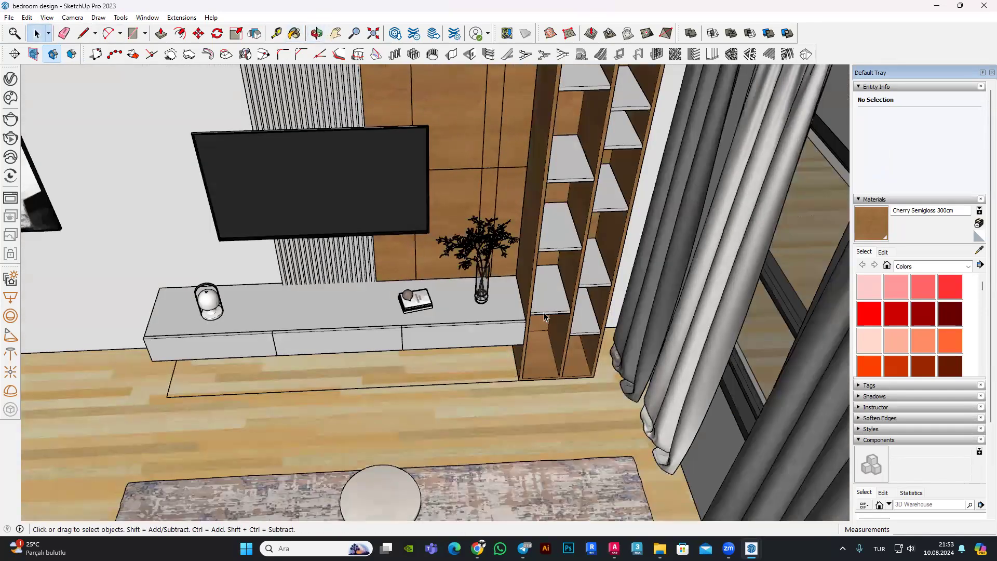
mouse_move(578, 376)
middle_down()
mouse_move(515, 279)
mouse_move(329, 325)
mouse_move(394, 326)
mouse_move(194, 129)
middle_up()
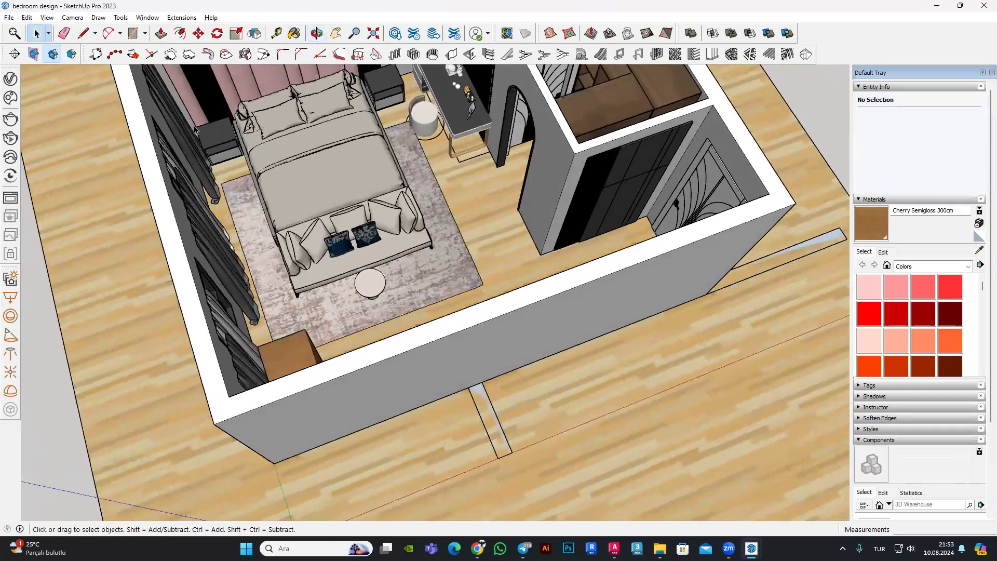
Paint the nightstand top and drawer front with Cherry Semigloss 300cm
scroll(194, 129, up, 3)
click(200, 126)
scroll(200, 126, up, 3)
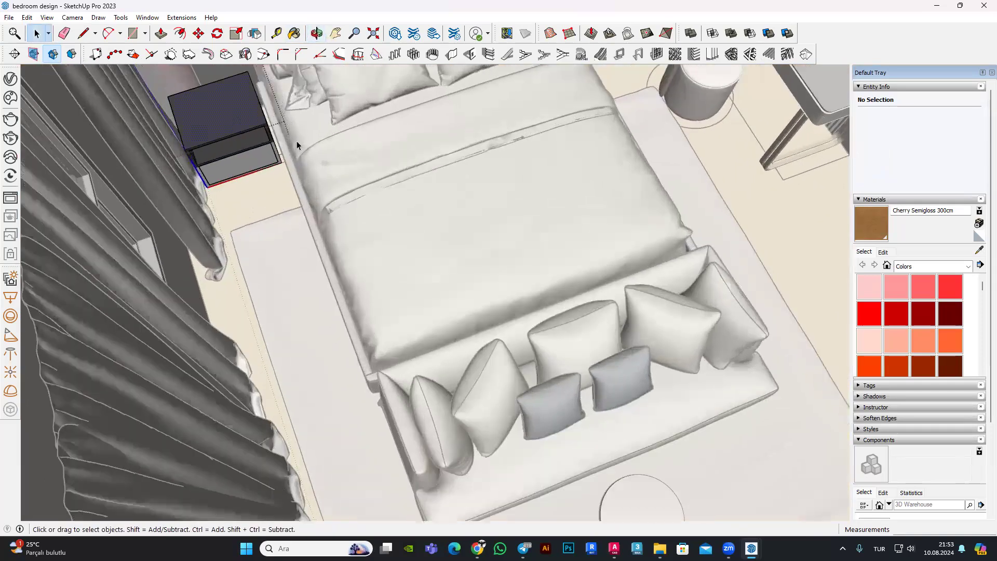
scroll(297, 142, up, 3)
click(874, 227)
click(257, 122)
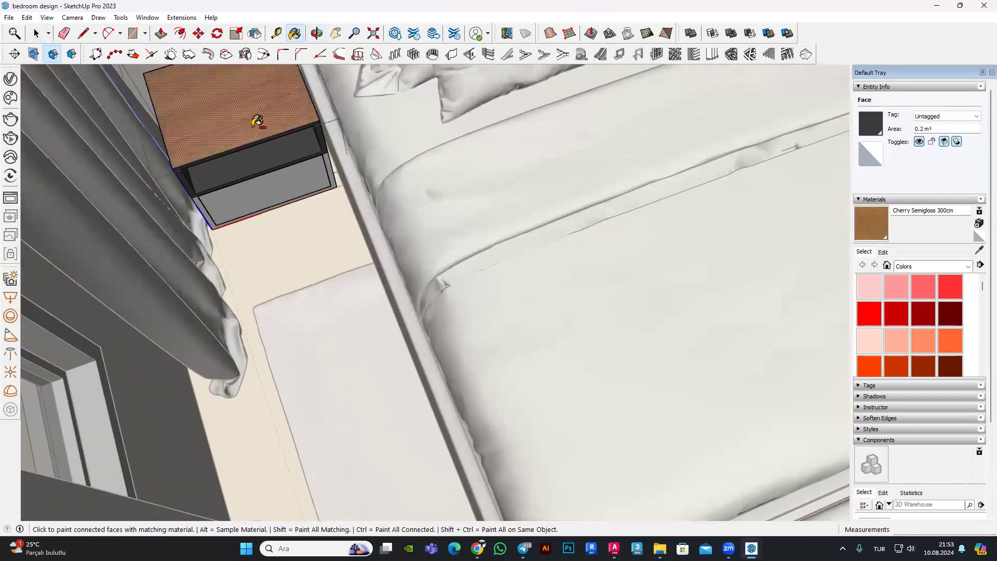
click(254, 155)
mouse_move(254, 152)
middle_down()
mouse_move(200, 251)
mouse_move(231, 306)
middle_up()
scroll(231, 307, down, 3)
scroll(231, 304, down, 3)
key(space)
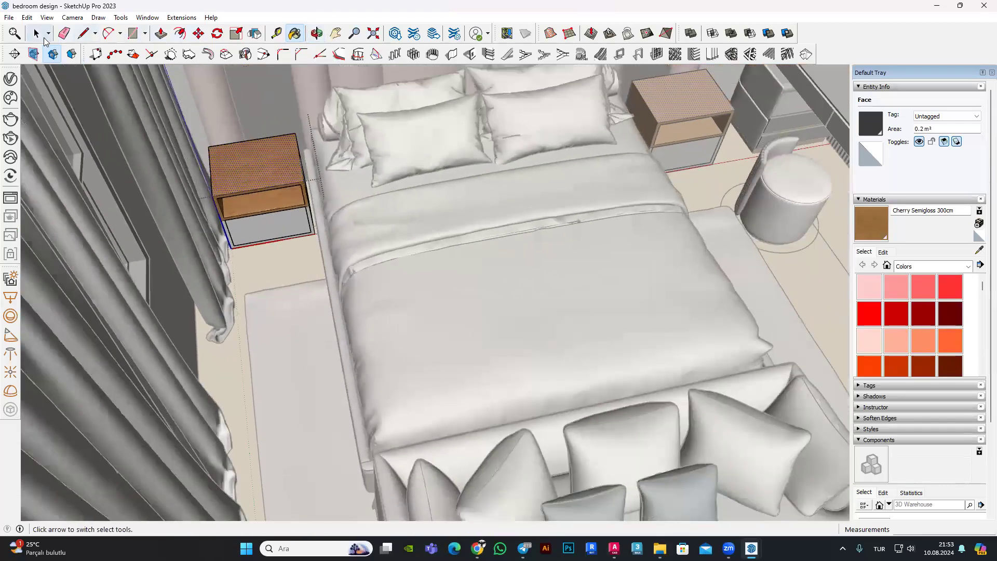
scroll(232, 299, down, 3)
Paint the desk top with Cherry Semigloss 300cm
middle_drag(232, 298, 728, 266)
scroll(728, 267, up, 2)
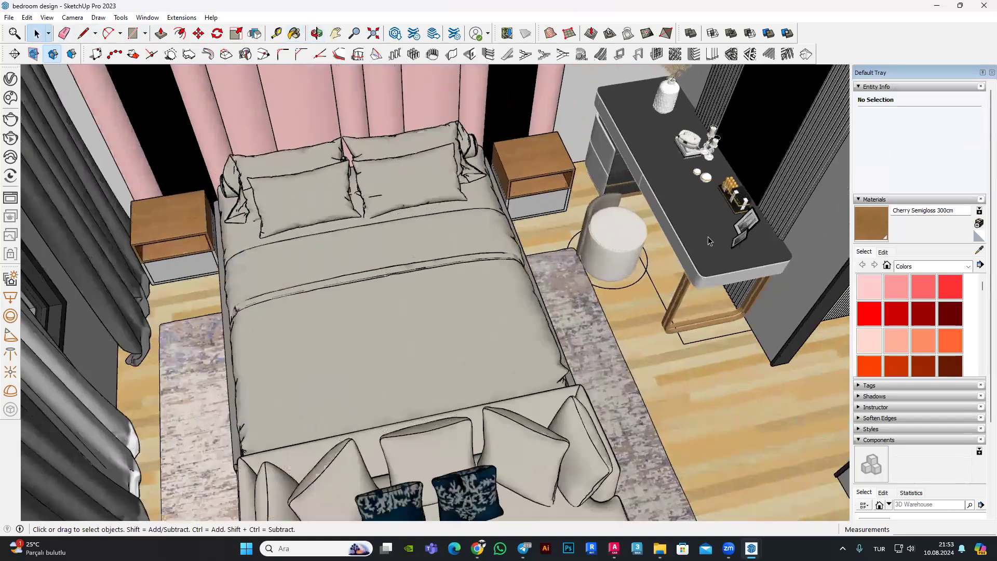
scroll(728, 267, up, 2)
scroll(727, 267, up, 3)
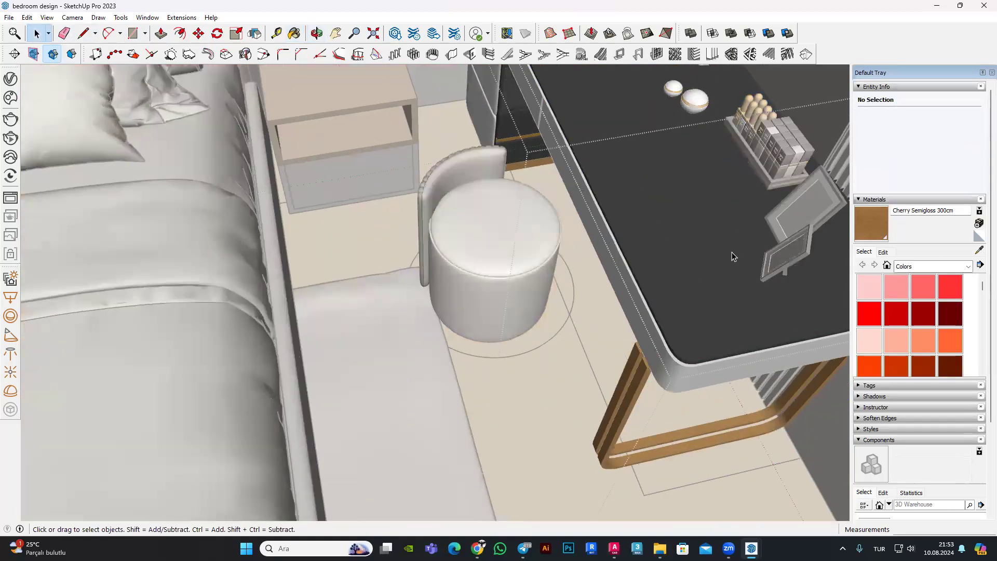
click(858, 226)
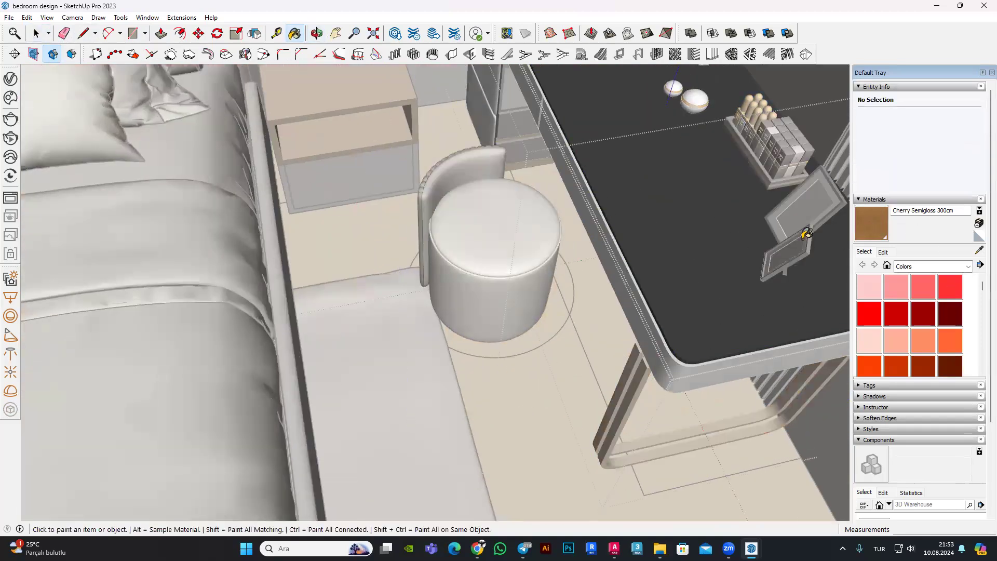
click(656, 252)
mouse_move(656, 251)
middle_down()
mouse_move(411, 318)
mouse_move(656, 223)
mouse_move(571, 311)
mouse_move(462, 334)
mouse_move(415, 290)
middle_up()
click(35, 39)
mouse_move(320, 257)
middle_down()
mouse_move(683, 378)
mouse_move(468, 372)
mouse_move(807, 380)
mouse_move(366, 237)
middle_up()
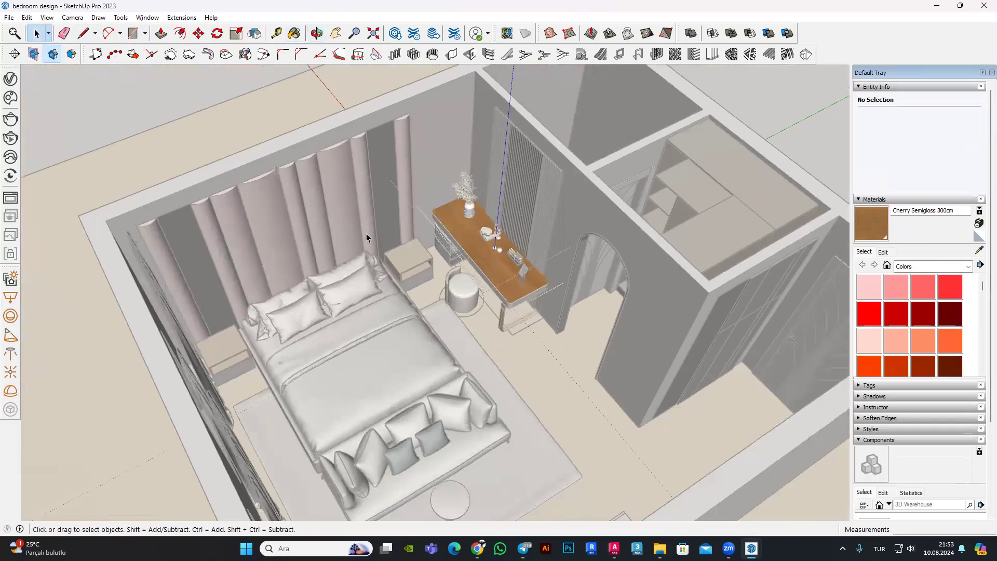
click(659, 253)
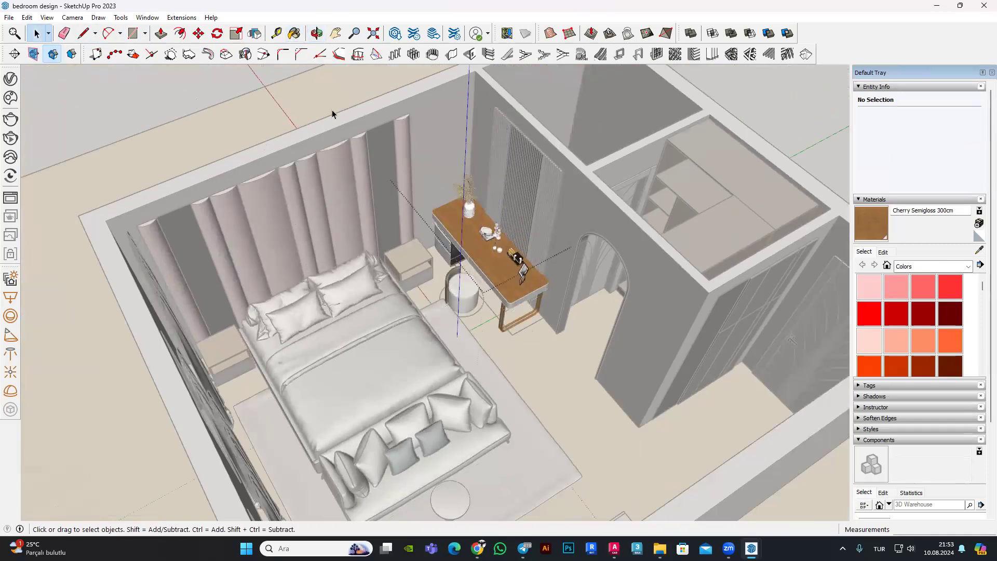
click(260, 88)
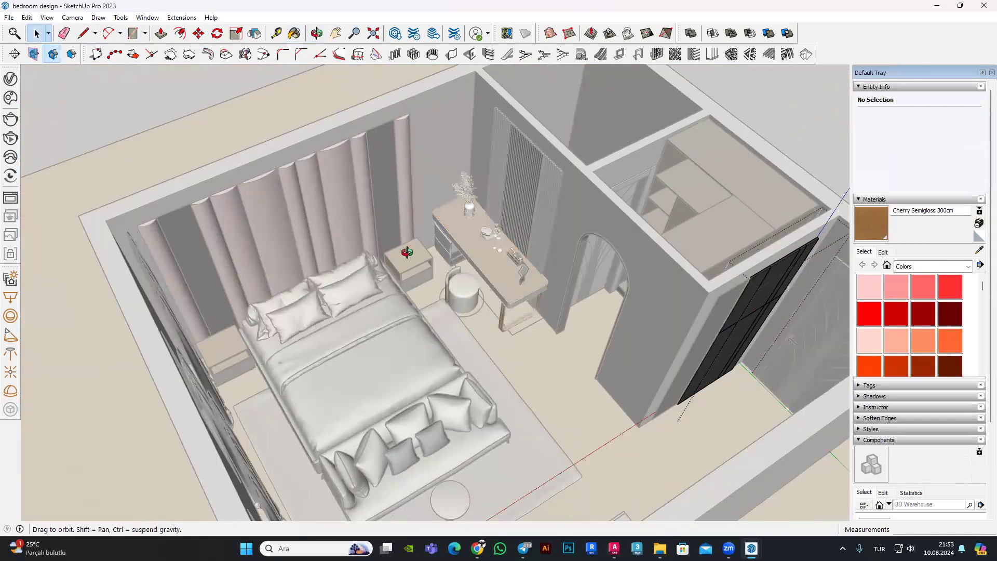
middle_drag(768, 295, 554, 311)
Paint the dark wardrobe doors with the cherry wood finish
key(b)
ctrl+click(485, 389)
mouse_move(537, 429)
middle_down()
mouse_move(507, 377)
mouse_move(137, 146)
mouse_move(592, 162)
mouse_move(450, 269)
middle_up()
click(36, 33)
scroll(409, 292, up, 5)
scroll(409, 292, up, 5)
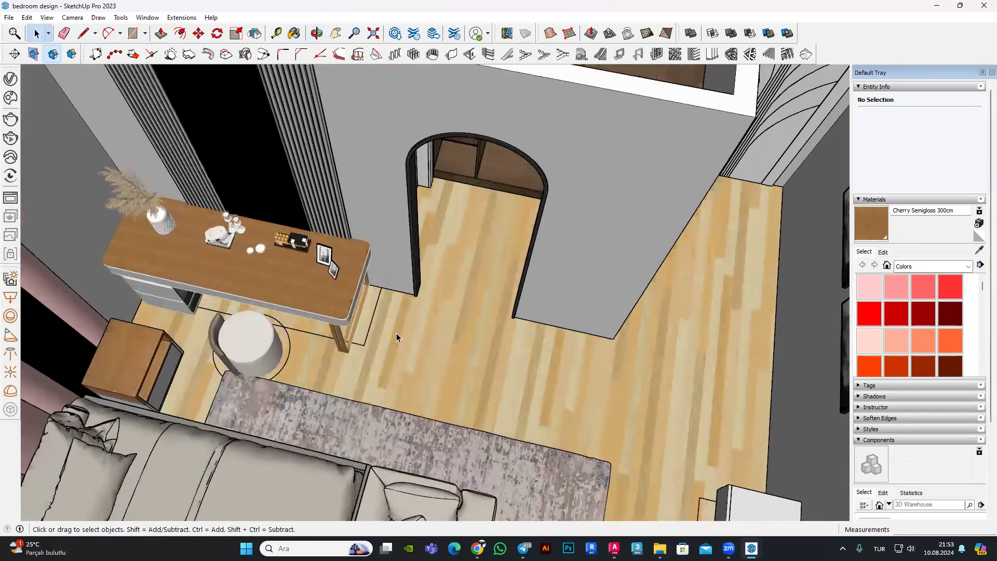
scroll(399, 332, up, 5)
scroll(400, 332, up, 3)
Orbit around the room from above to check the cherry finish, ending at the TV wall
key(b)
scroll(622, 319, down, 5)
mouse_move(554, 291)
middle_down()
mouse_move(675, 200)
mouse_move(520, 156)
middle_up()
click(34, 35)
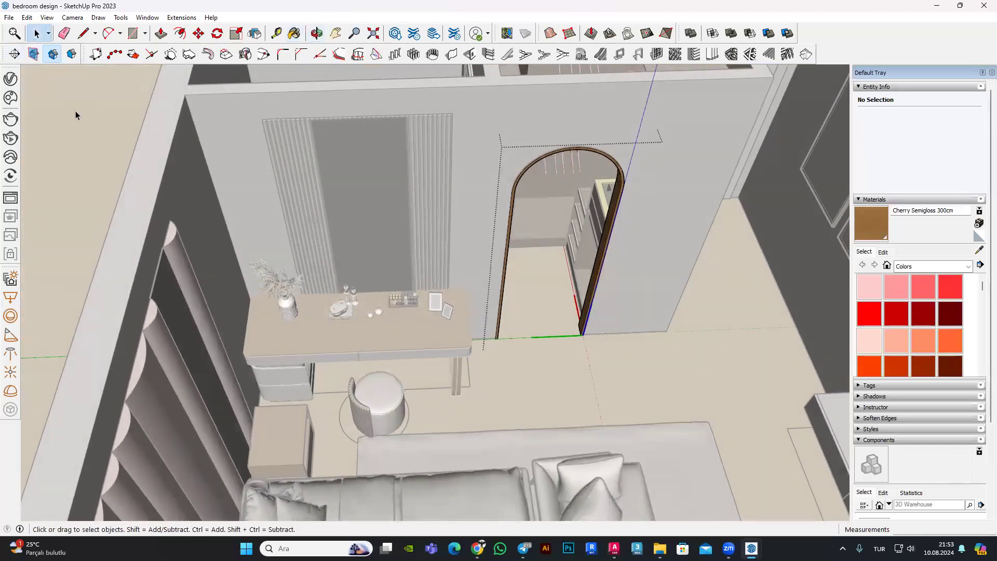
scroll(363, 260, down, 5)
middle_drag(363, 260, 504, 116)
scroll(518, 151, down, 3)
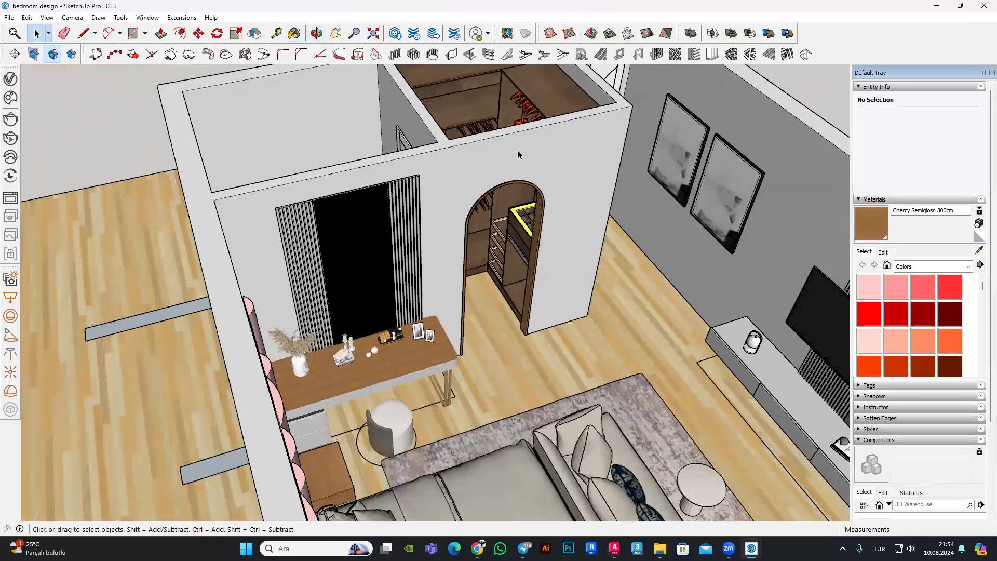
mouse_move(518, 151)
middle_down()
mouse_move(457, 156)
mouse_move(709, 157)
mouse_move(677, 180)
middle_up()
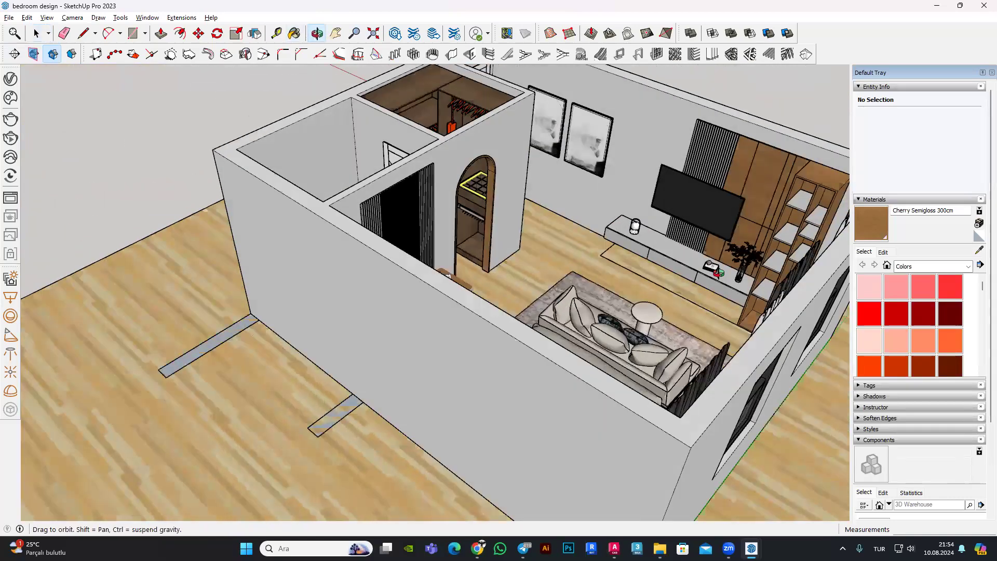
scroll(677, 181, up, 2)
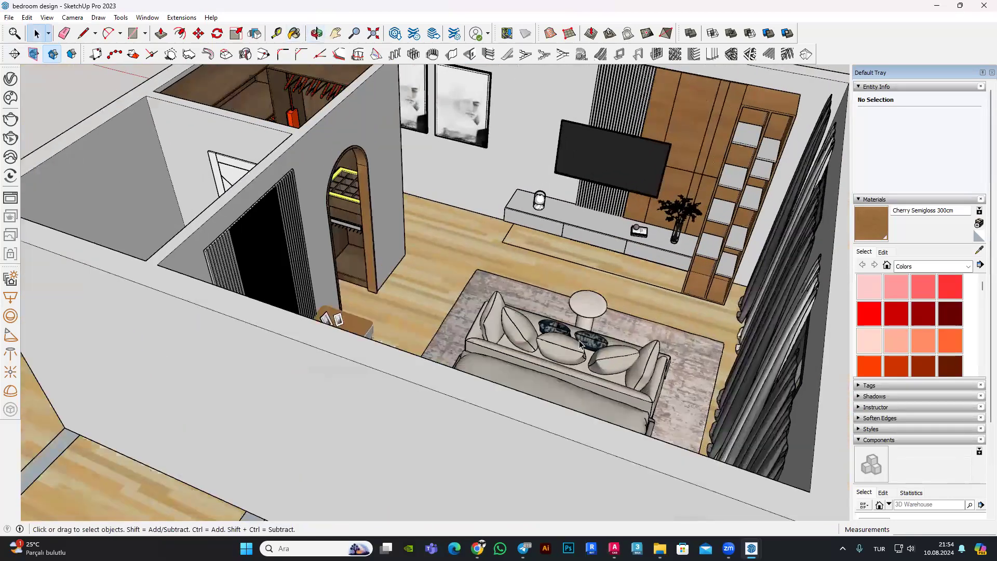
scroll(571, 239, up, 2)
scroll(471, 312, up, 2)
scroll(384, 319, up, 2)
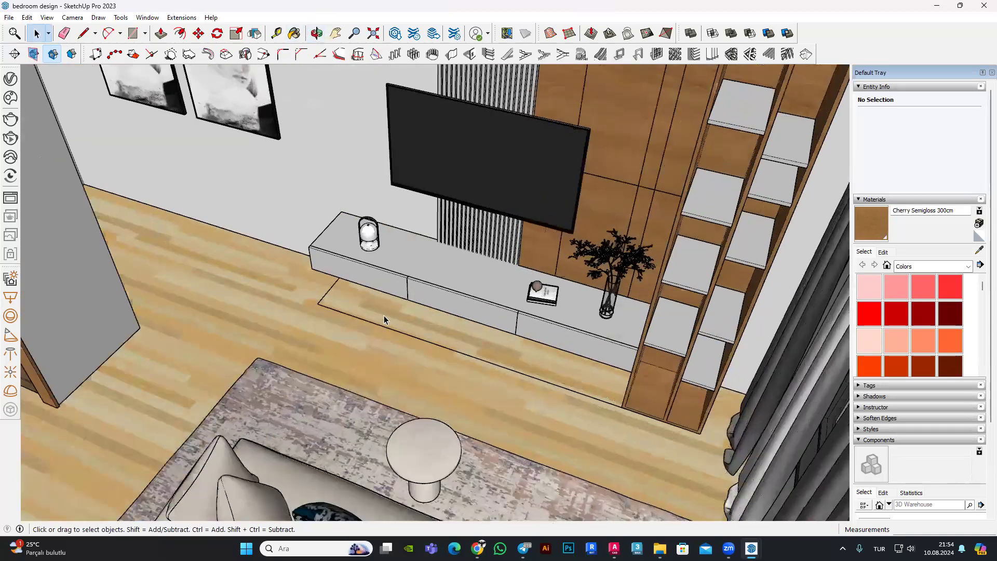
scroll(384, 320, up, 1)
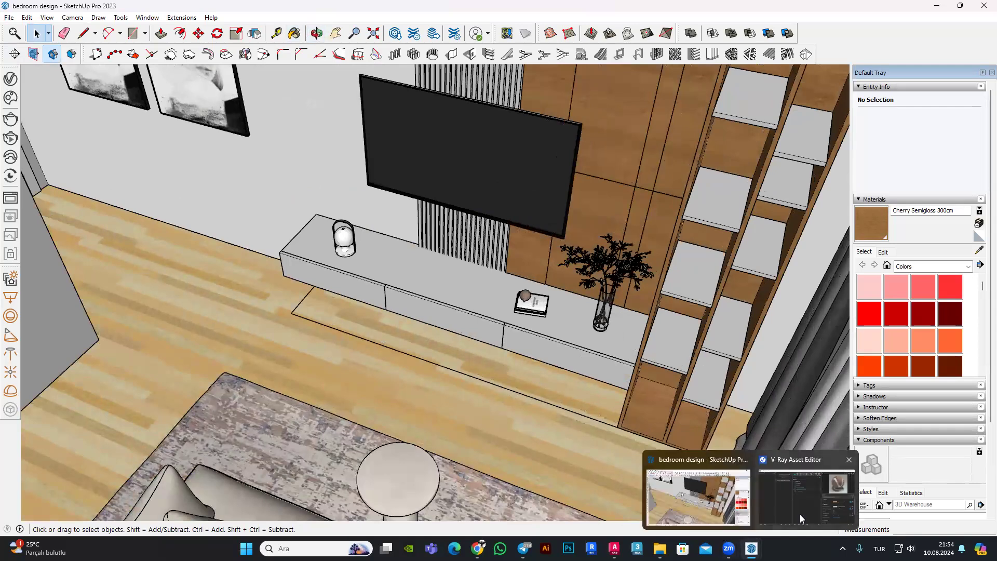
Search Chaos Cosmos for 'cream', then download and import Pearl Cream 2cm into the scene
mouse_move(750, 548)
click(799, 514)
drag(473, 258, 509, 114)
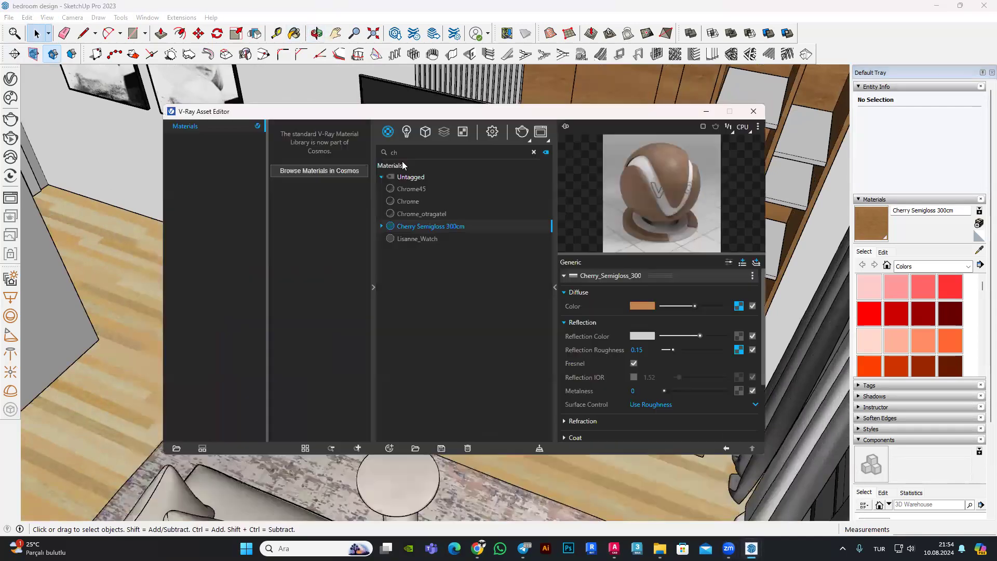
click(328, 176)
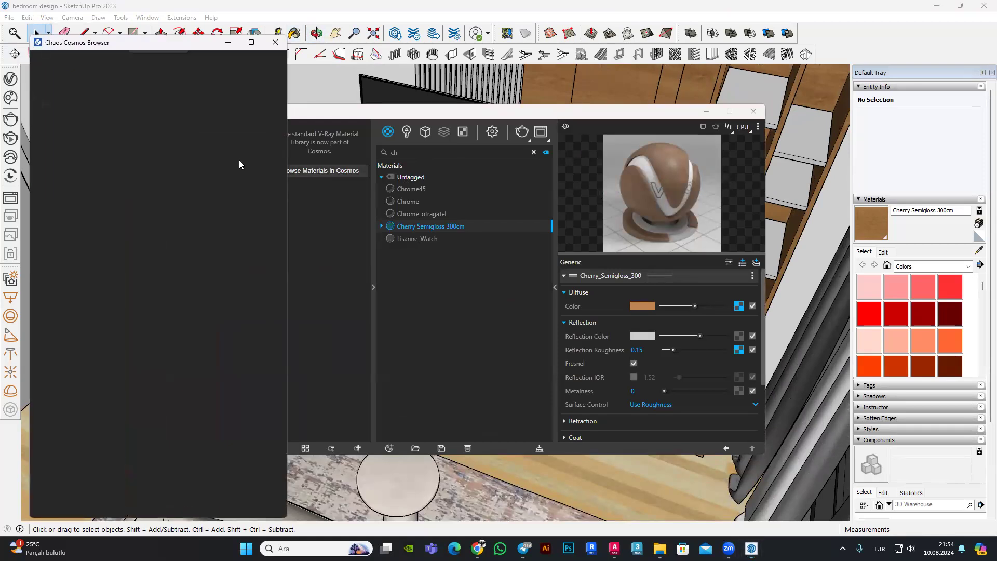
click(159, 61)
text(cre)
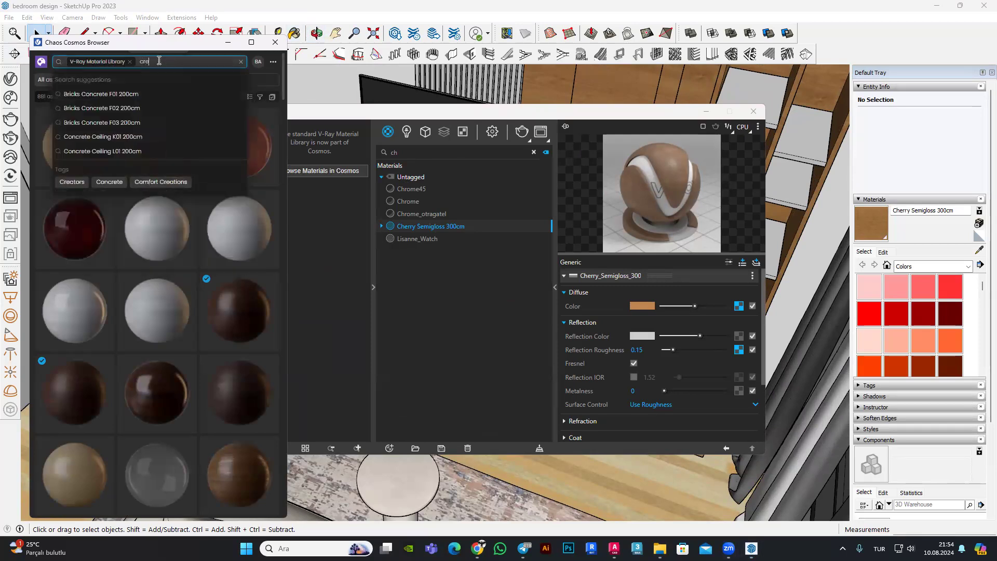
text(am)
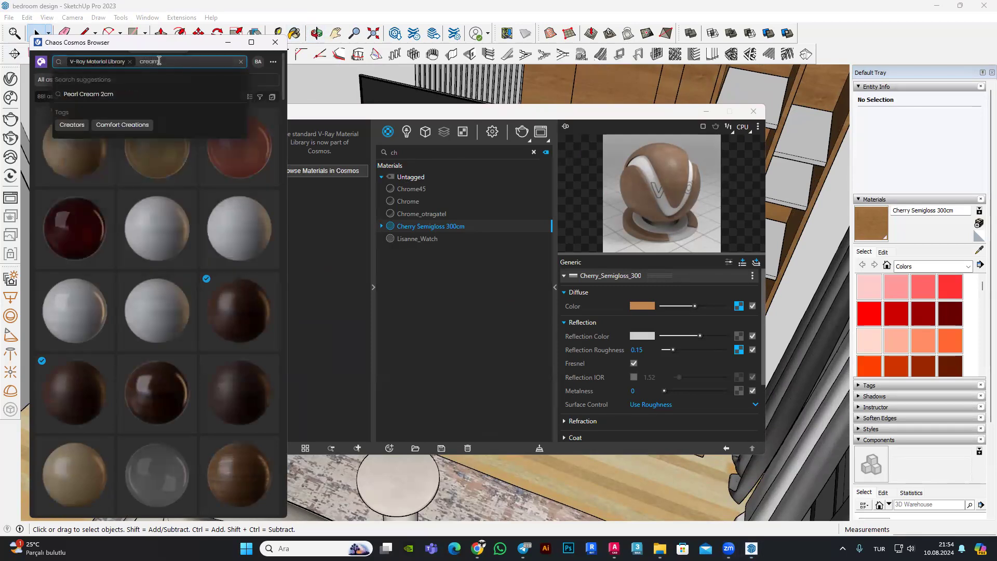
key(Return)
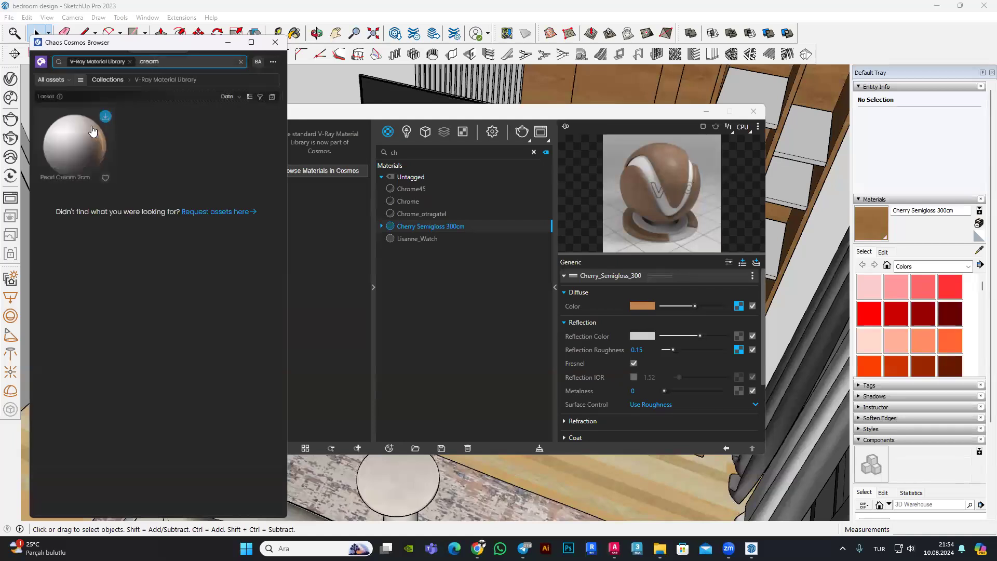
click(75, 147)
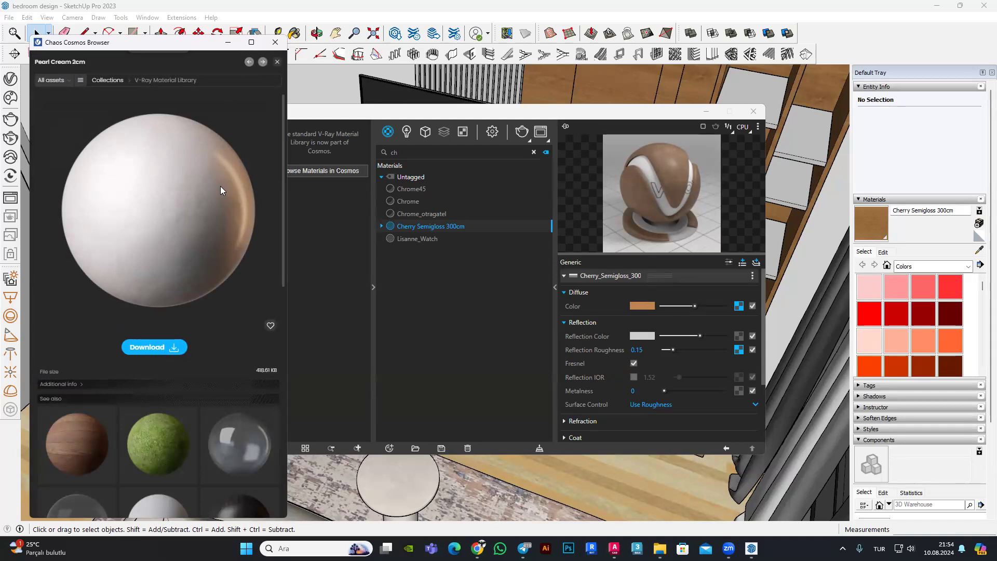
click(165, 351)
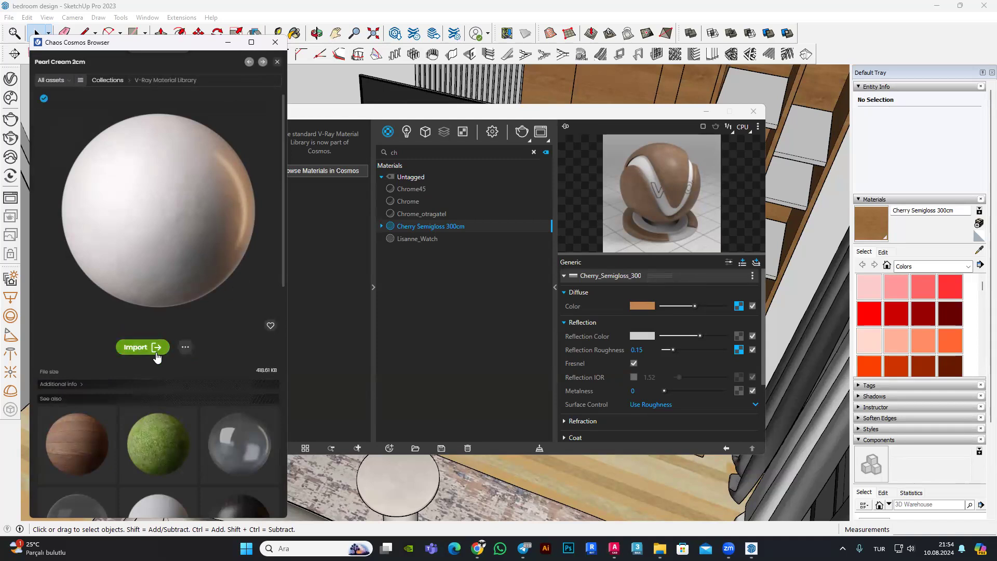
click(157, 355)
Select Pearl Cream 2cm in the Asset Editor and bring the Cosmos browser back to the front
click(405, 153)
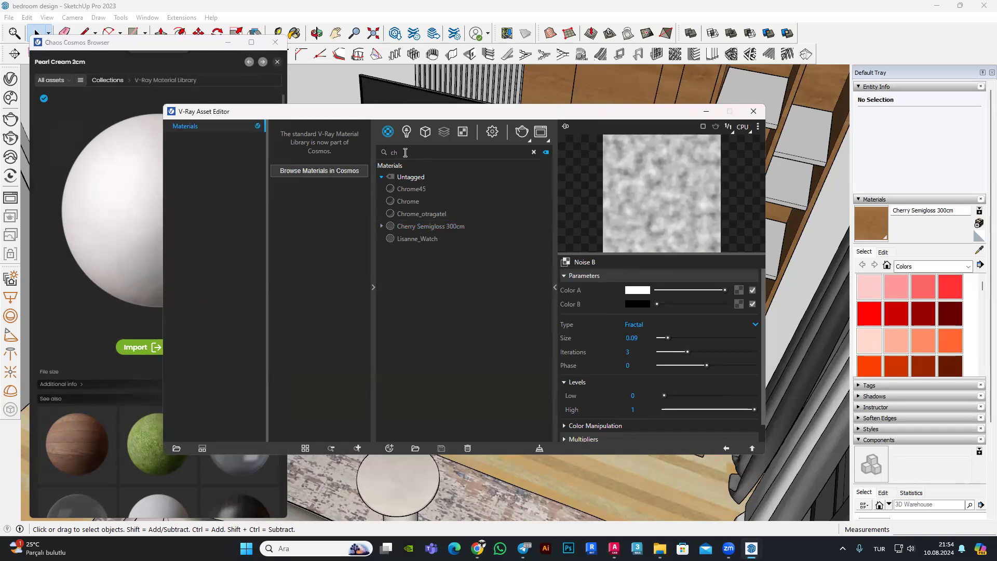
key(BackSpace)
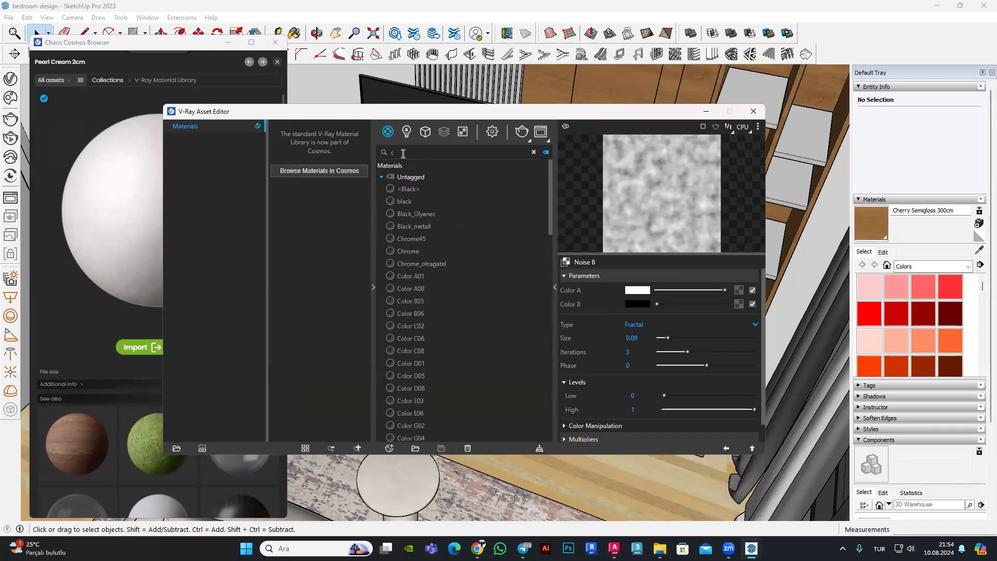
text(r)
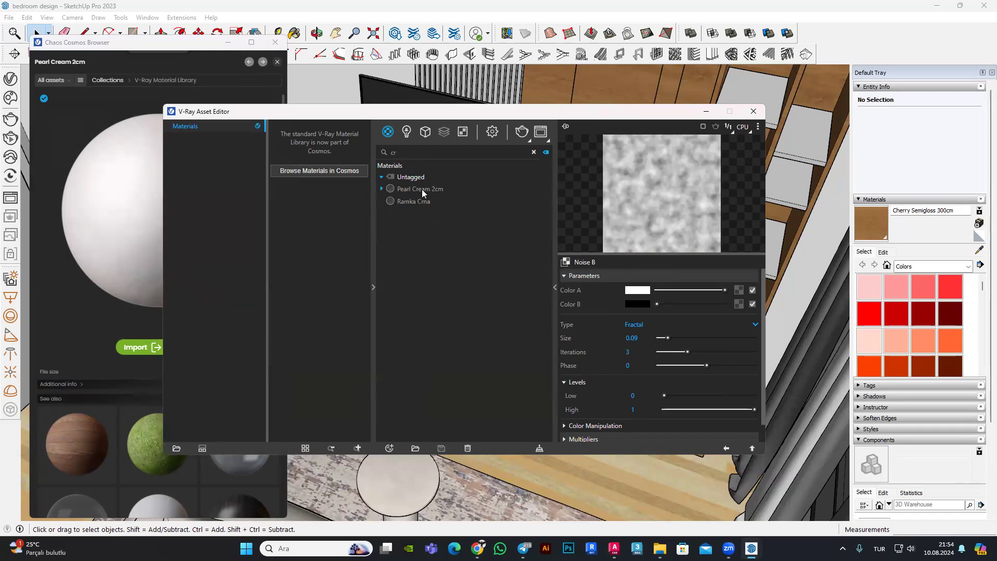
click(421, 189)
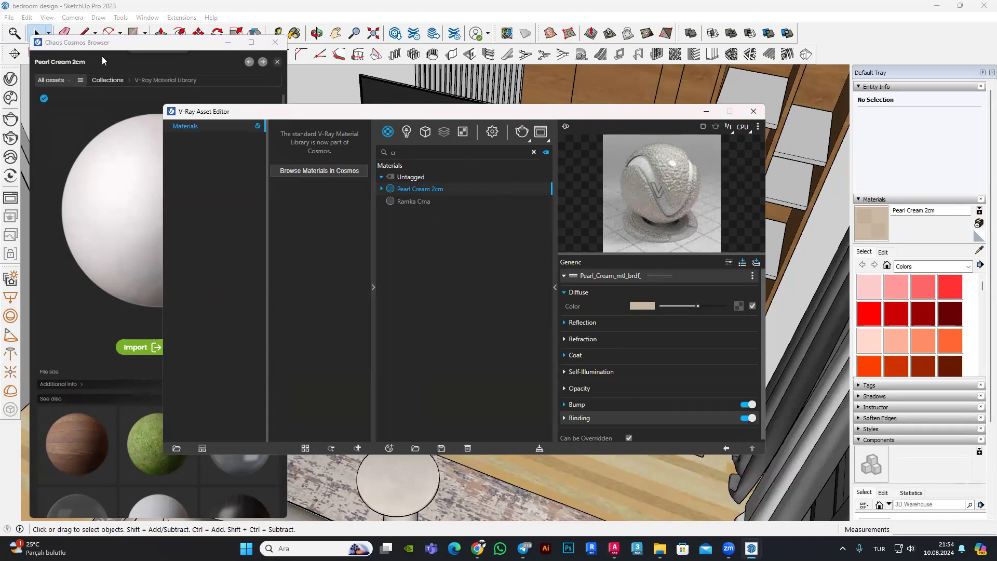
click(126, 57)
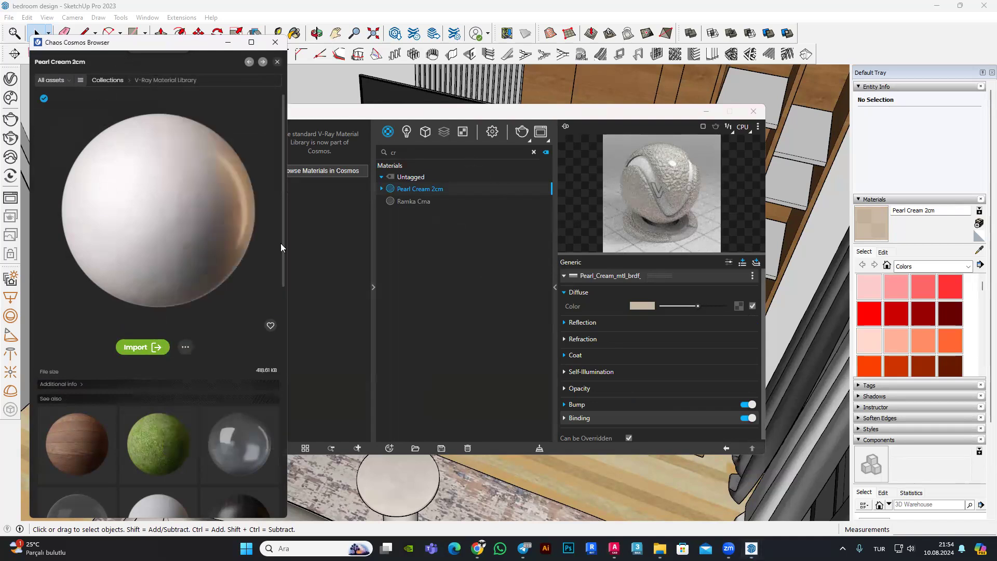
Search Cosmos for 'plastic' and preview the Plastic SSS 01 White material
click(279, 62)
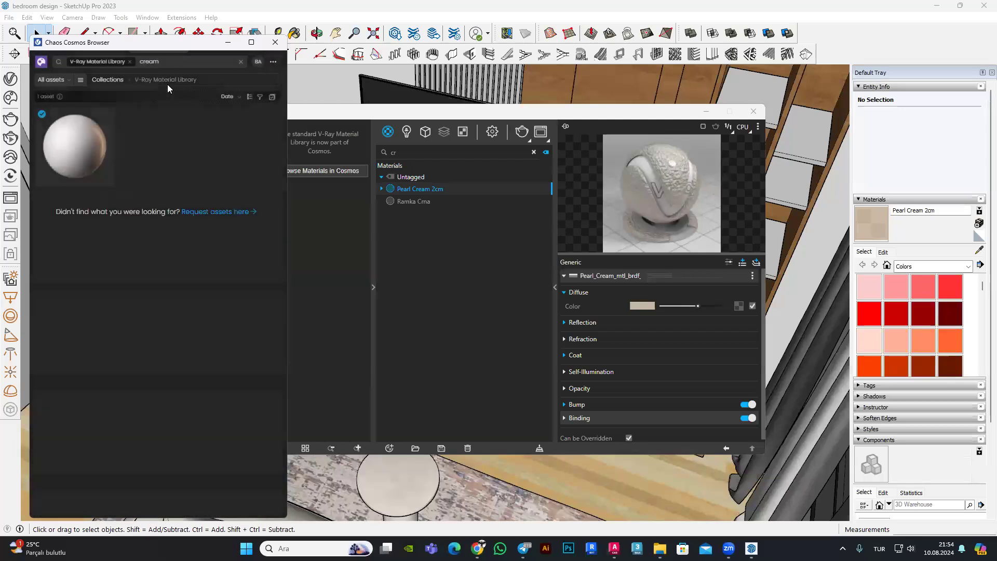
click(240, 61)
text(plo)
key(BackSpace)
text(as)
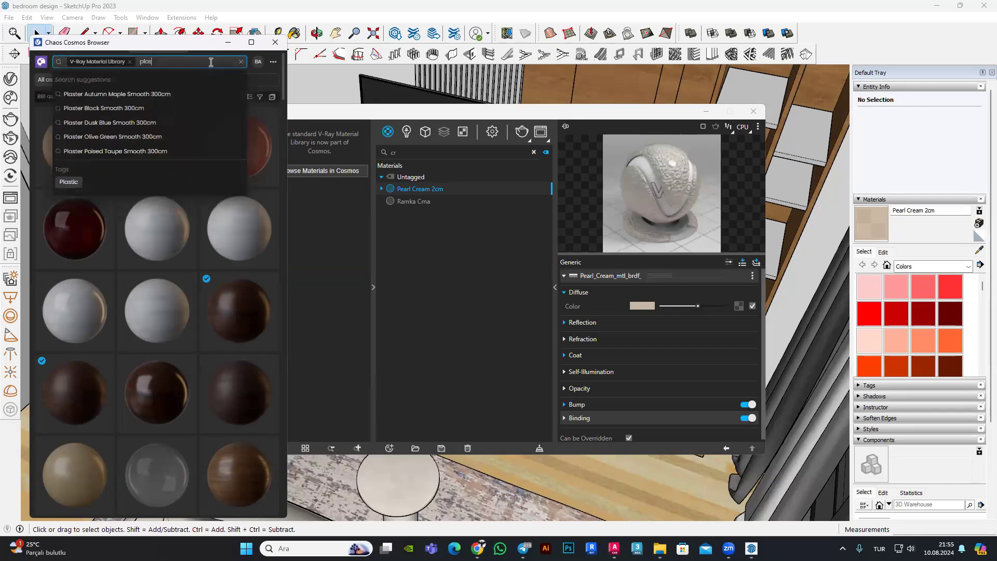
key(Return)
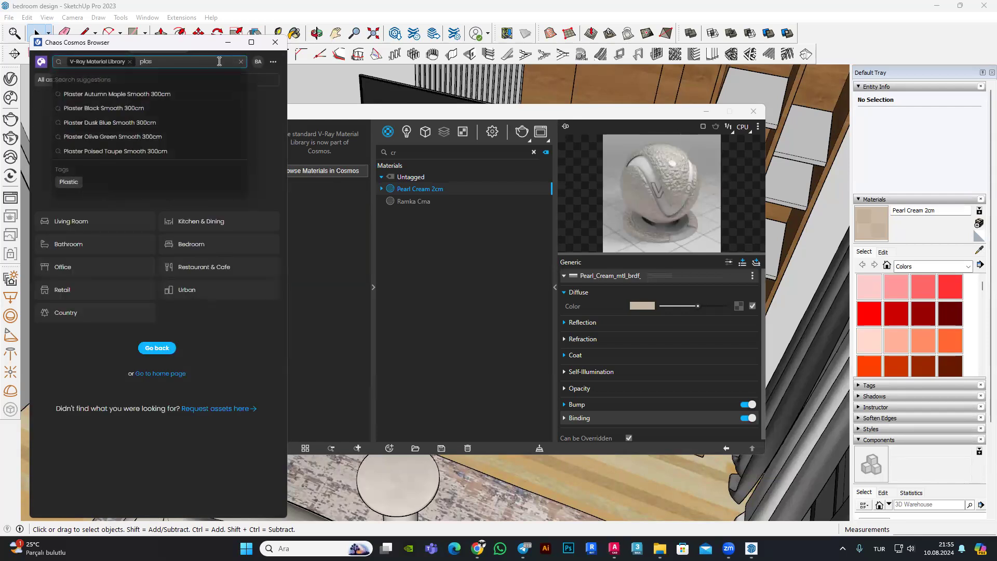
key(Return)
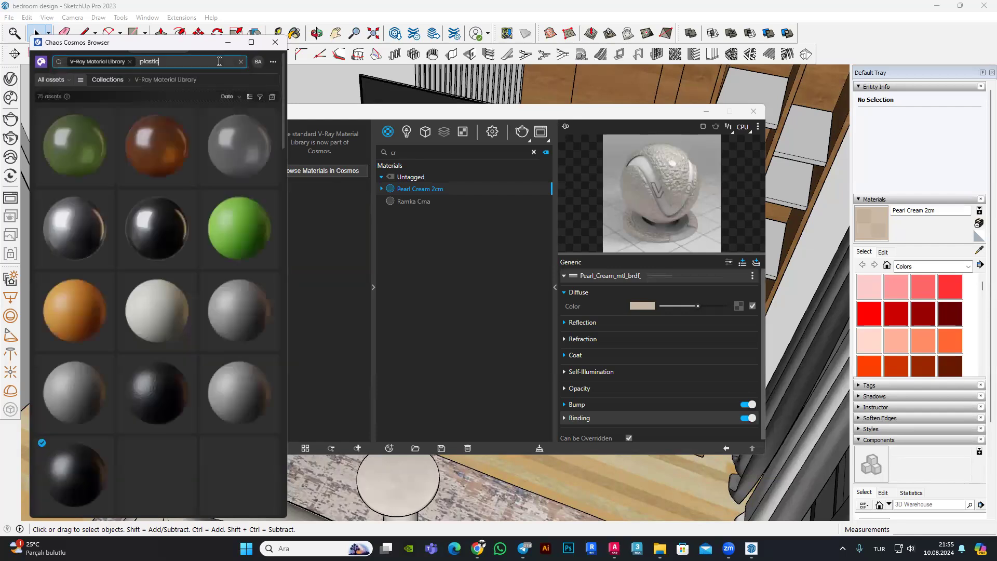
mouse_move(157, 310)
click(170, 305)
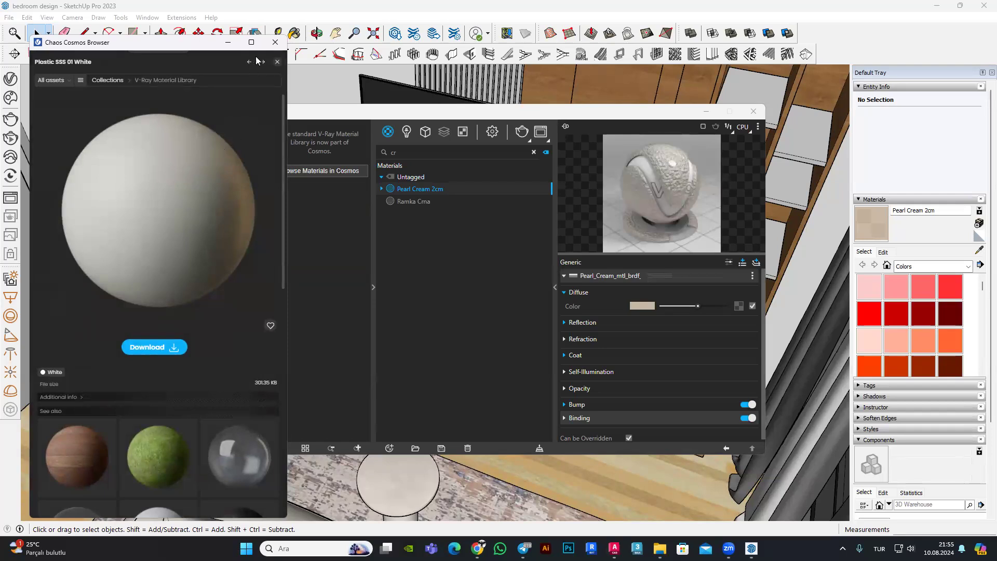
click(277, 63)
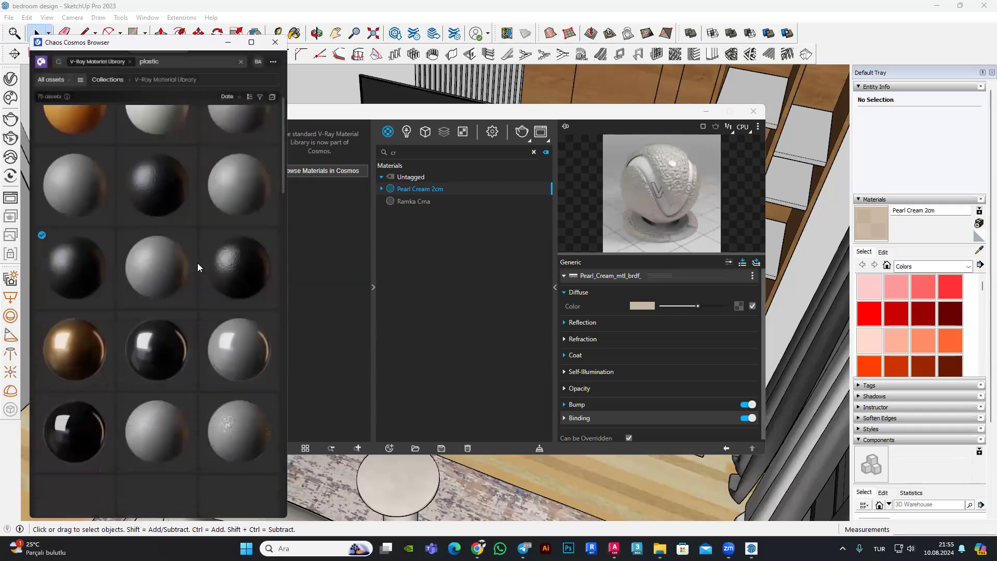
Browse the 75 plastic results, then clear the Asset Editor filter to list all scene materials
scroll(196, 269, down, 3)
scroll(196, 269, down, 2)
scroll(196, 269, down, 3)
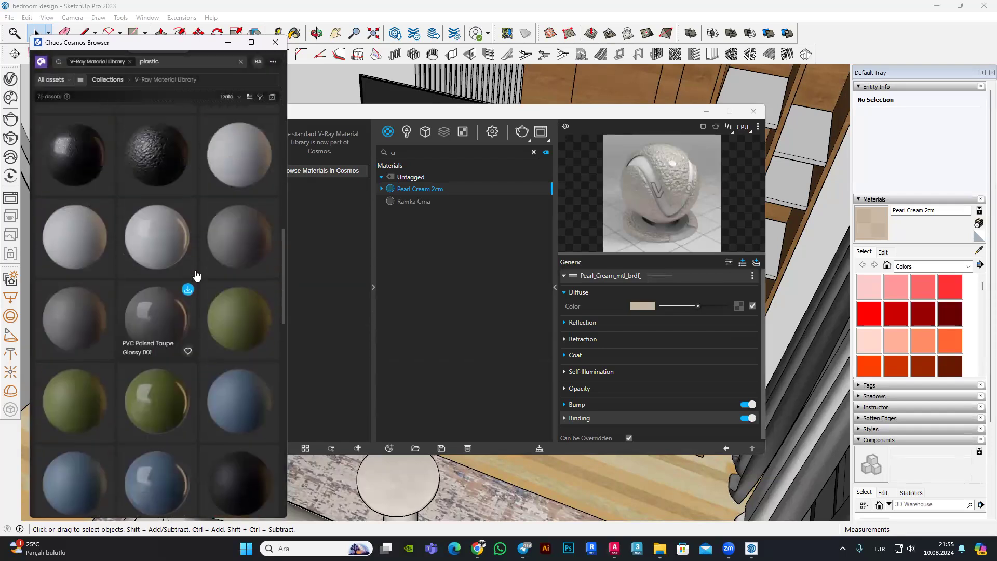
scroll(196, 269, down, 3)
scroll(196, 273, down, 3)
scroll(196, 274, down, 3)
scroll(196, 274, down, 3)
scroll(196, 274, down, 1)
scroll(197, 274, up, 5)
scroll(196, 270, up, 3)
scroll(198, 262, down, 1)
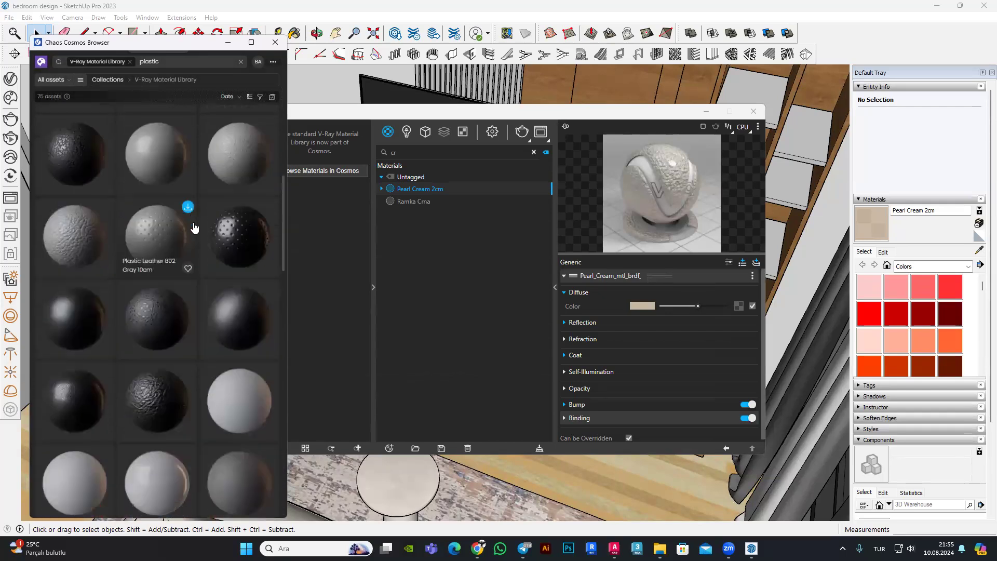
scroll(202, 259, down, 1)
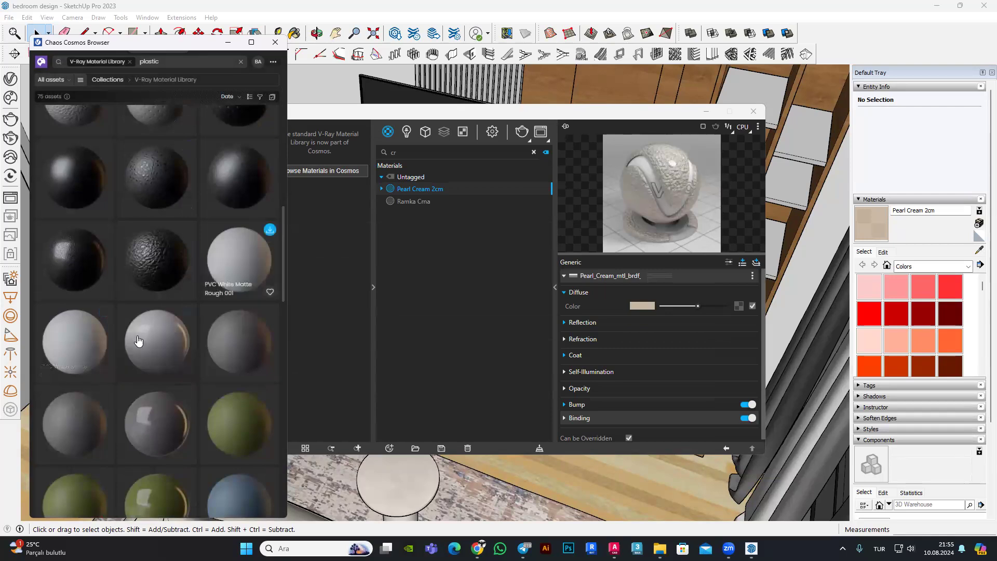
scroll(221, 315, up, 1)
scroll(221, 291, up, 3)
scroll(220, 274, up, 3)
scroll(220, 282, up, 3)
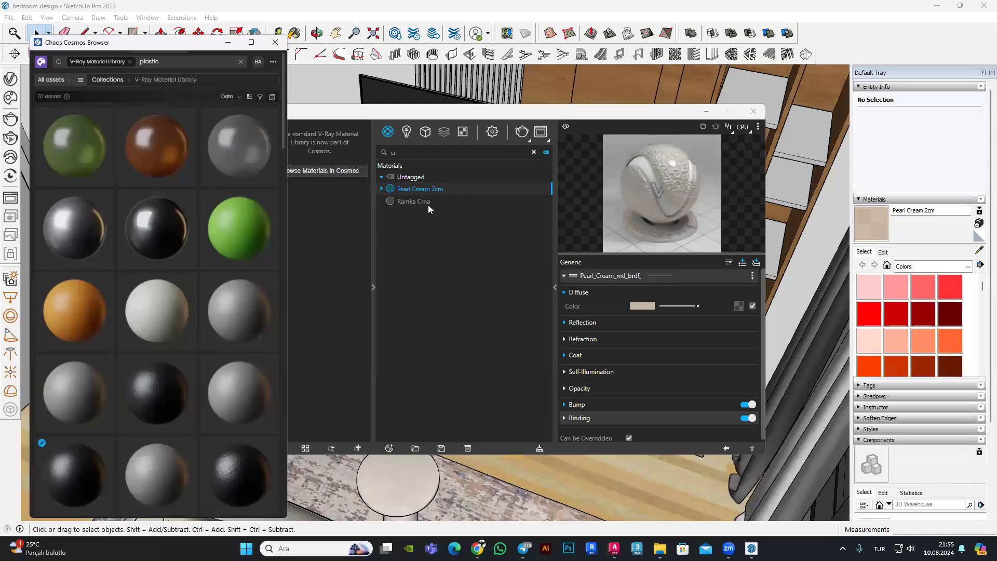
click(533, 152)
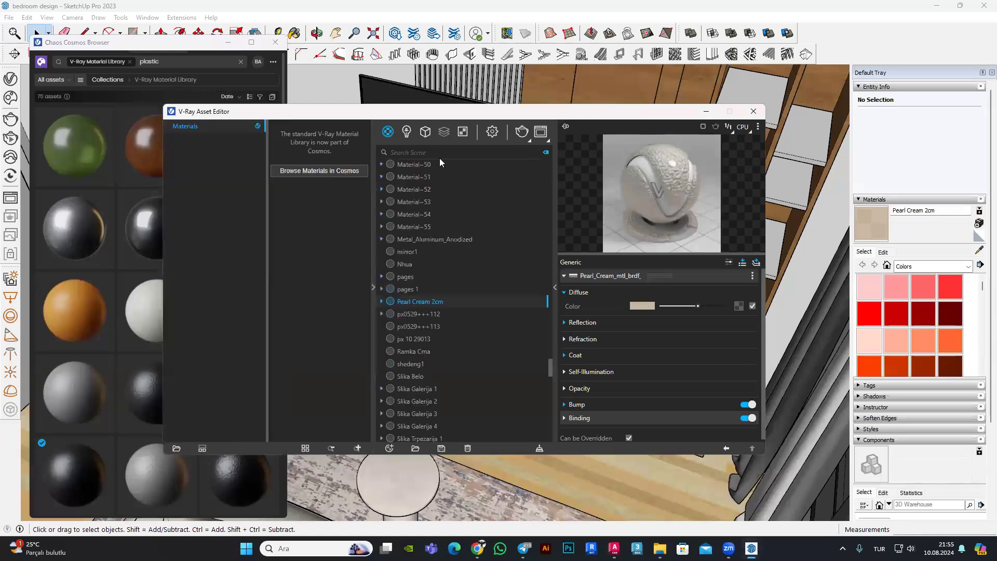
Create a new Generic V-Ray material and give its diffuse colour a warm near-white tone
click(389, 448)
mouse_move(403, 421)
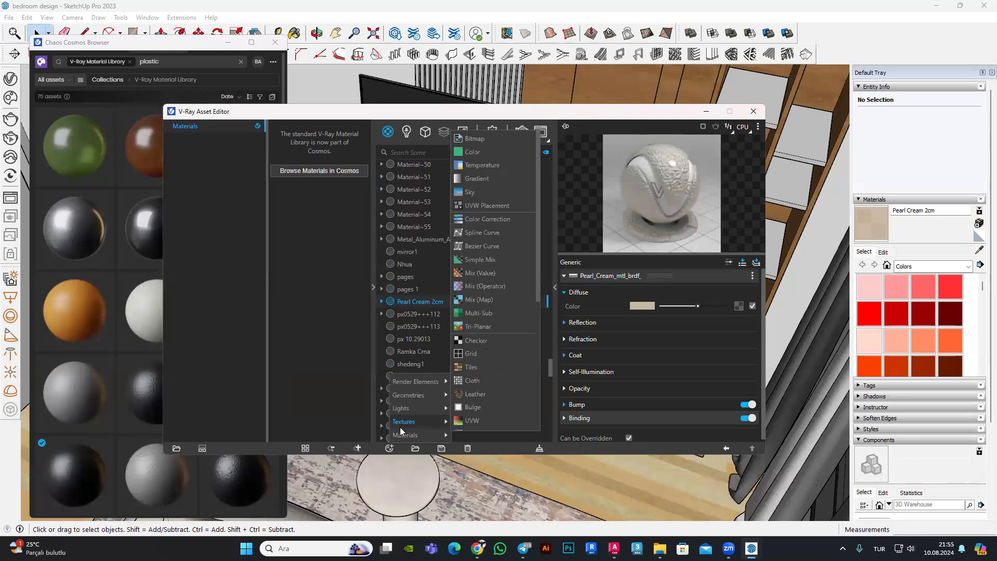
click(481, 273)
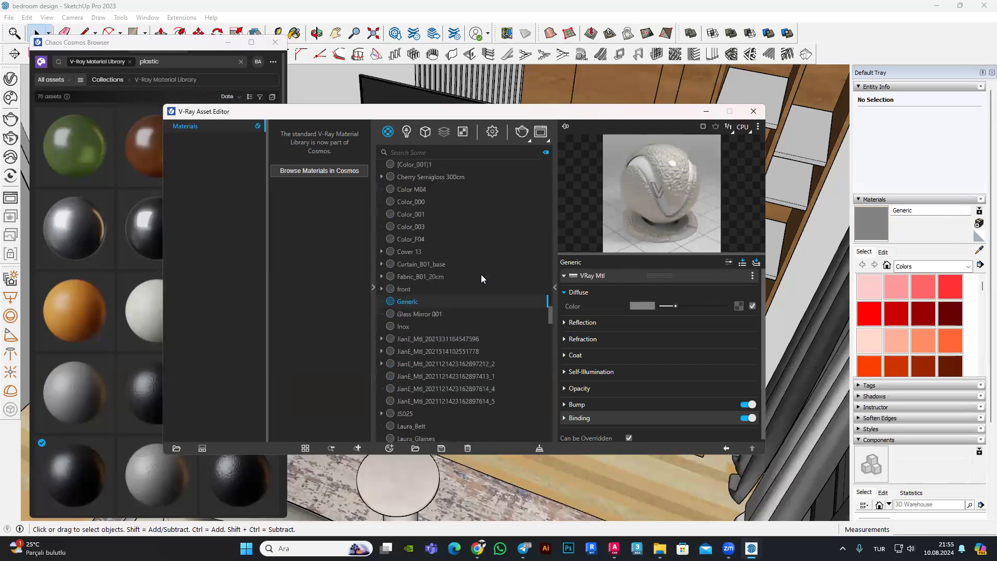
click(642, 306)
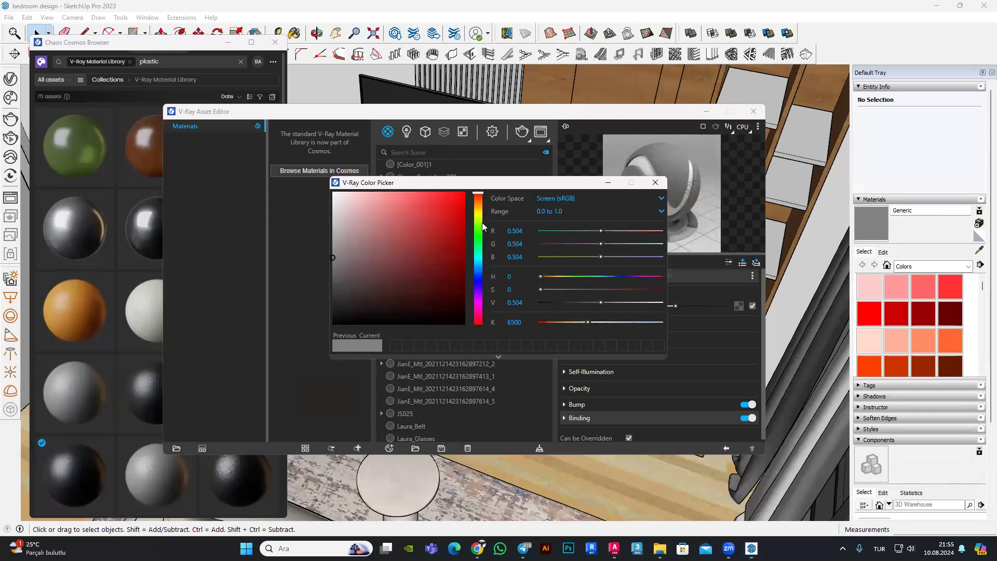
drag(480, 196, 481, 204)
drag(333, 224, 340, 192)
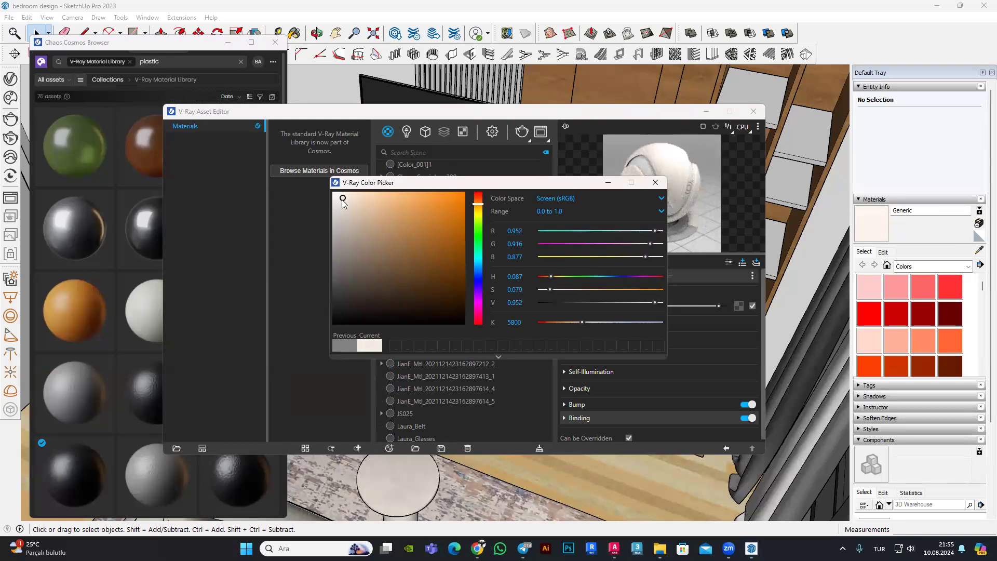
drag(342, 198, 340, 201)
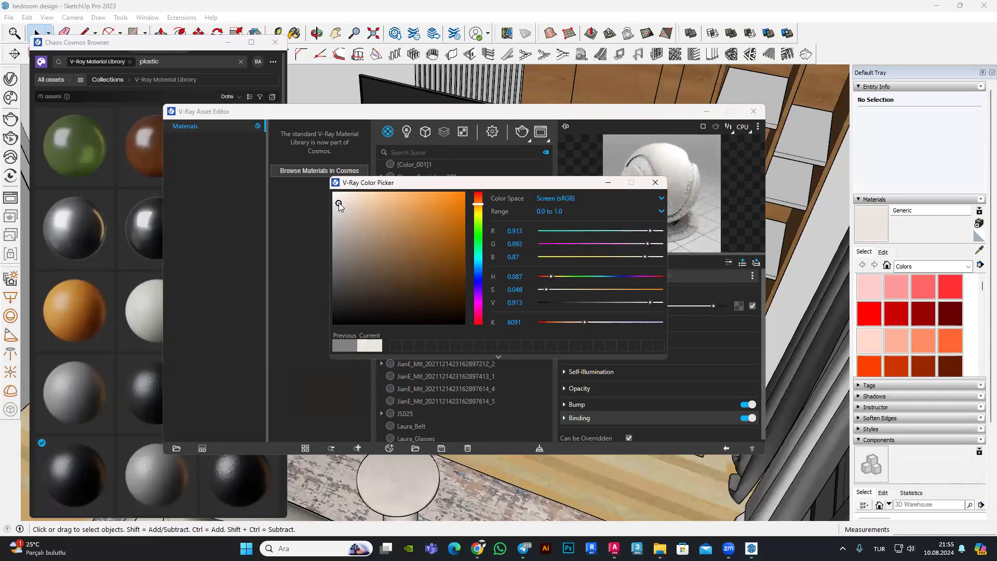
Refine the diffuse colour to pale cream (0.89, 0.862, 0.827) and expand Reflection
click(346, 345)
drag(334, 218, 332, 191)
click(347, 347)
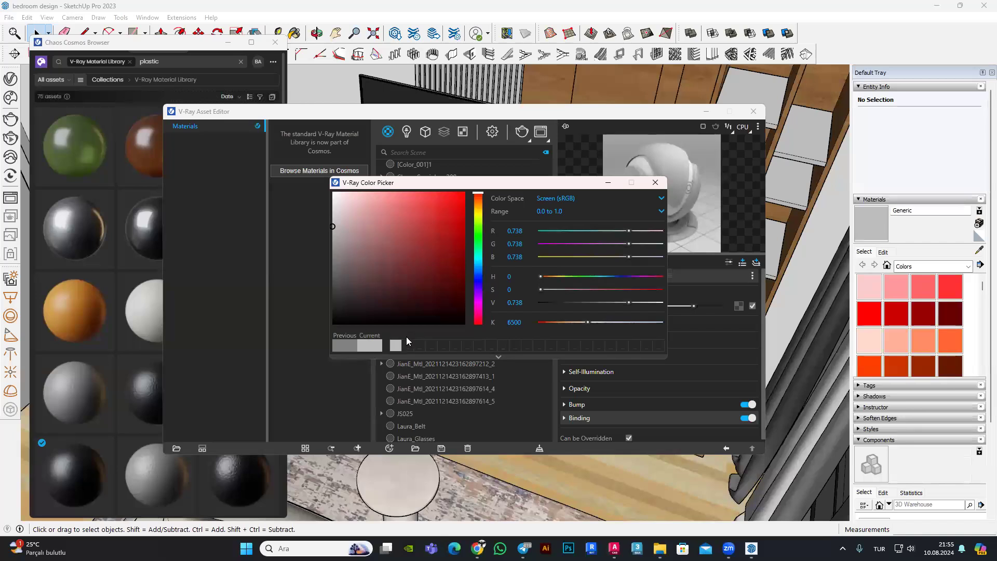
click(340, 219)
click(477, 208)
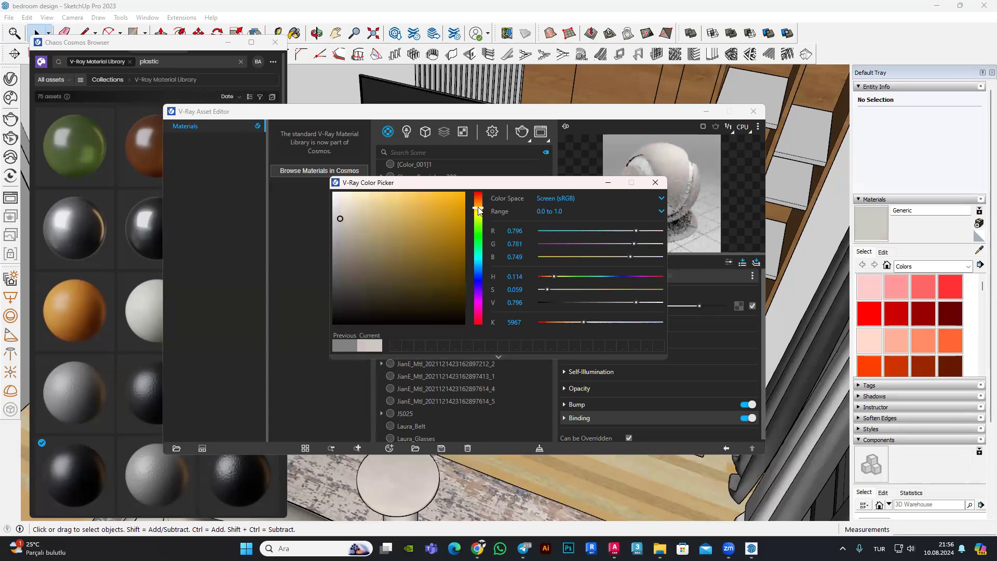
click(345, 212)
click(477, 205)
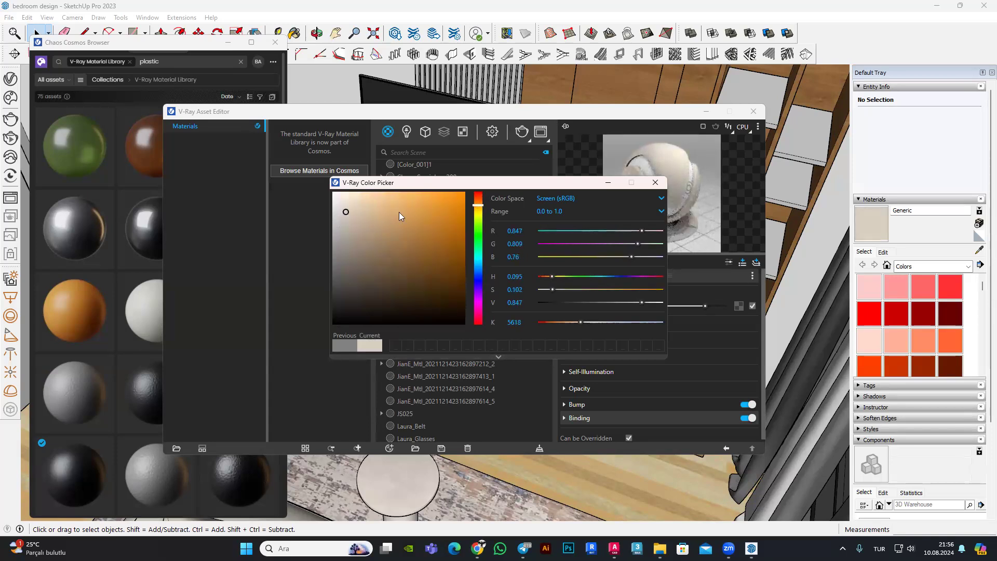
click(342, 206)
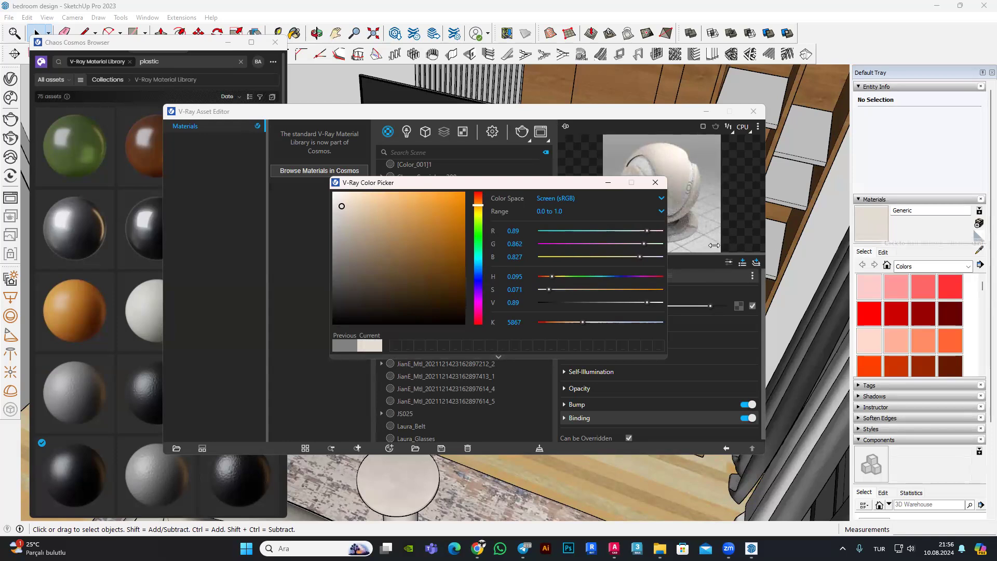
click(654, 182)
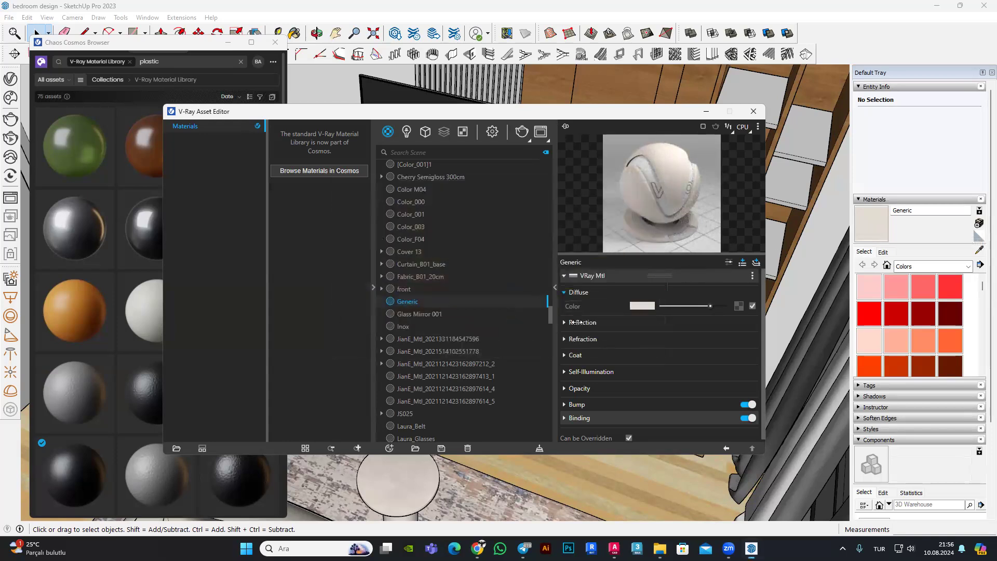
click(575, 322)
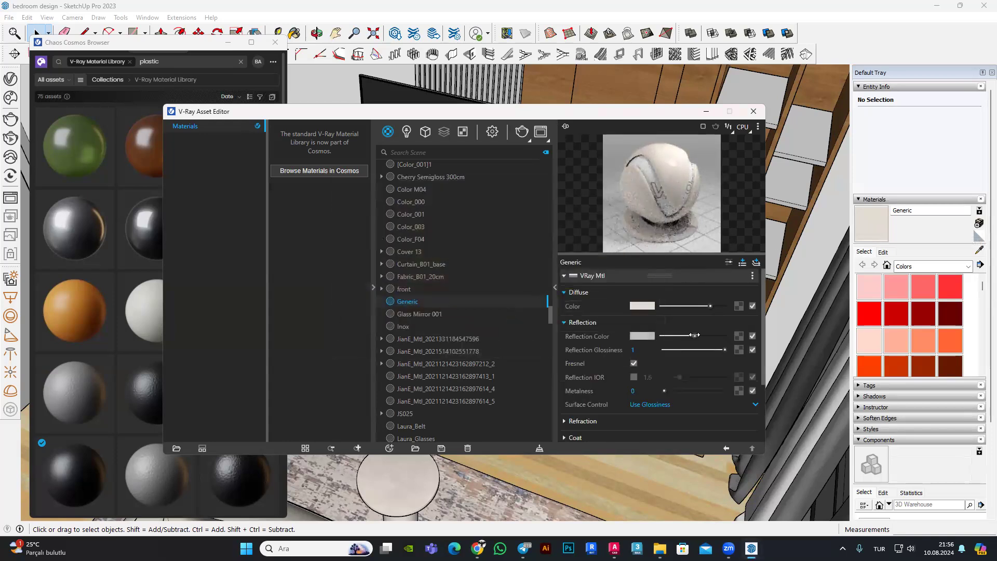
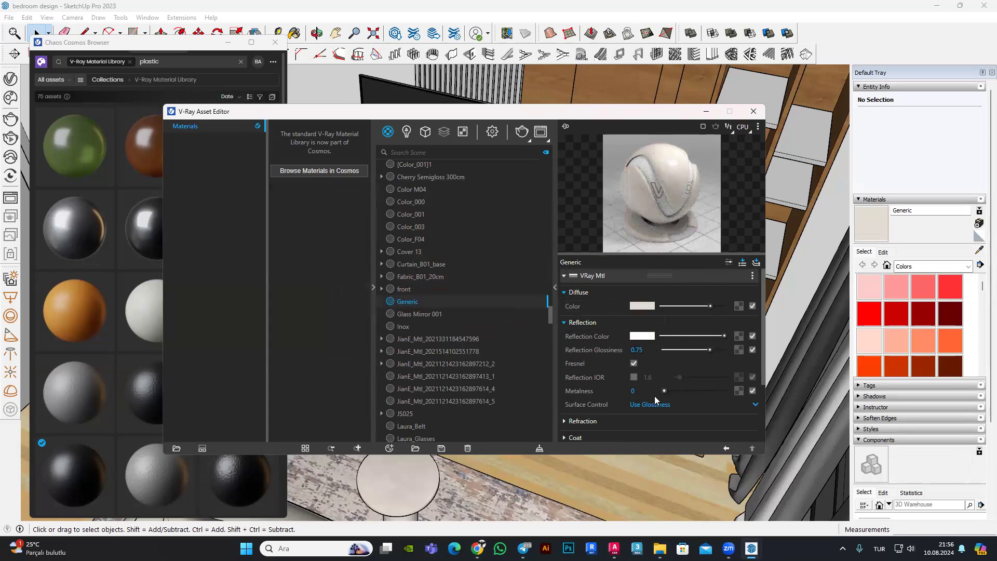
Enable the 1.6 reflection IOR and set reflection glossiness to 0.7 on the Generic material
click(633, 377)
key(Return)
click(709, 113)
mouse_move(565, 316)
middle_down()
mouse_move(270, 59)
mouse_move(274, 47)
middle_up()
Paint the TV console's top and drawer fronts with the beige Generic material
click(275, 42)
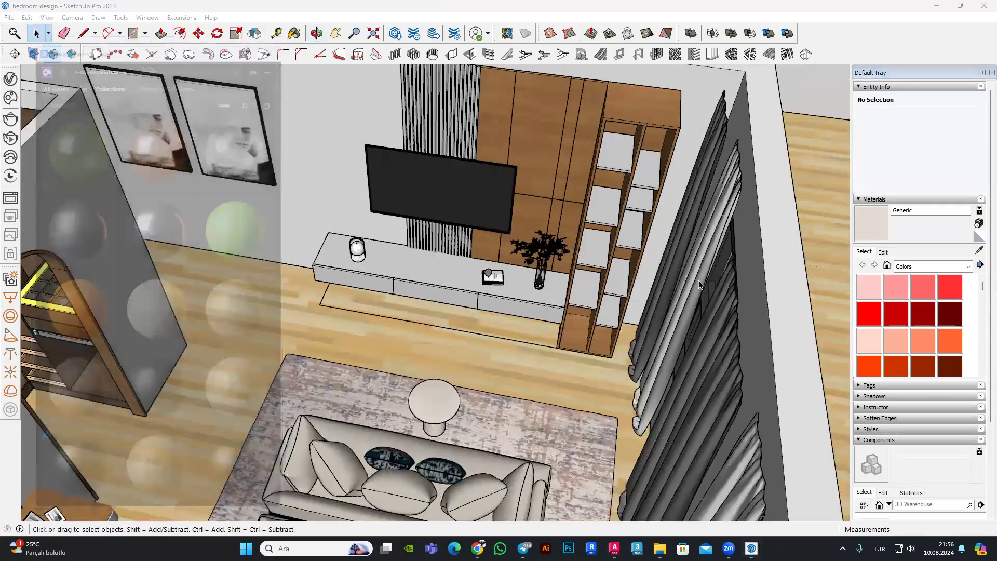
double_click(532, 294)
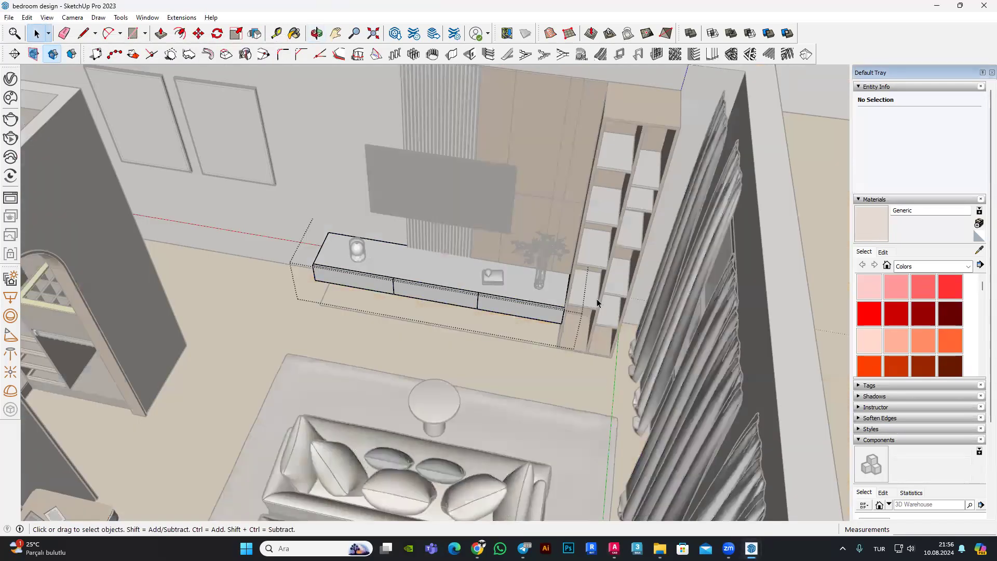
scroll(597, 298, up, 2)
key(b)
ctrl+click(421, 264)
ctrl+click(421, 285)
middle_drag(445, 234, 463, 263)
key(space)
click(395, 94)
Paint the upper left shelf of the cabinet beige with Generic
key(b)
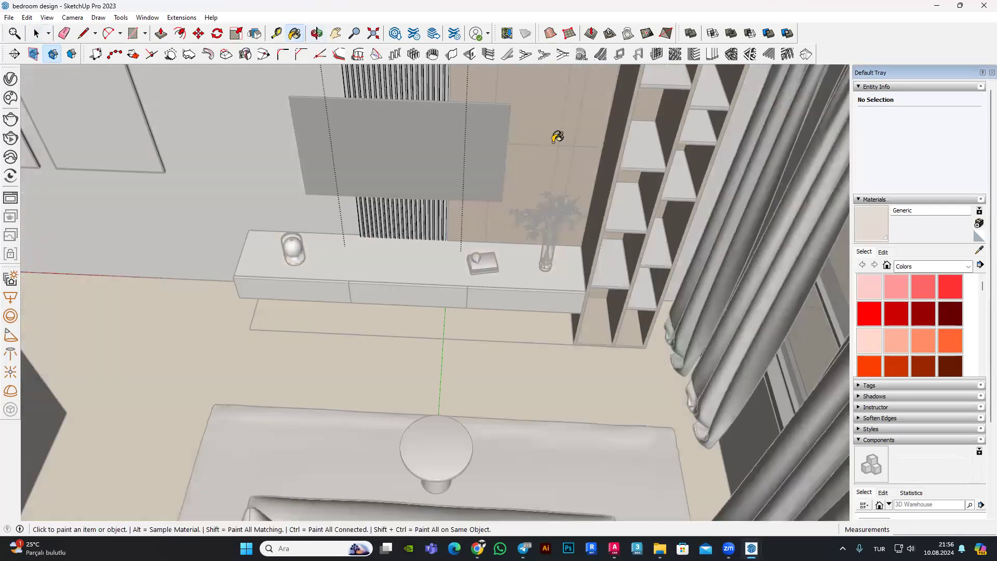
scroll(414, 84, up, 3)
scroll(414, 84, up, 3)
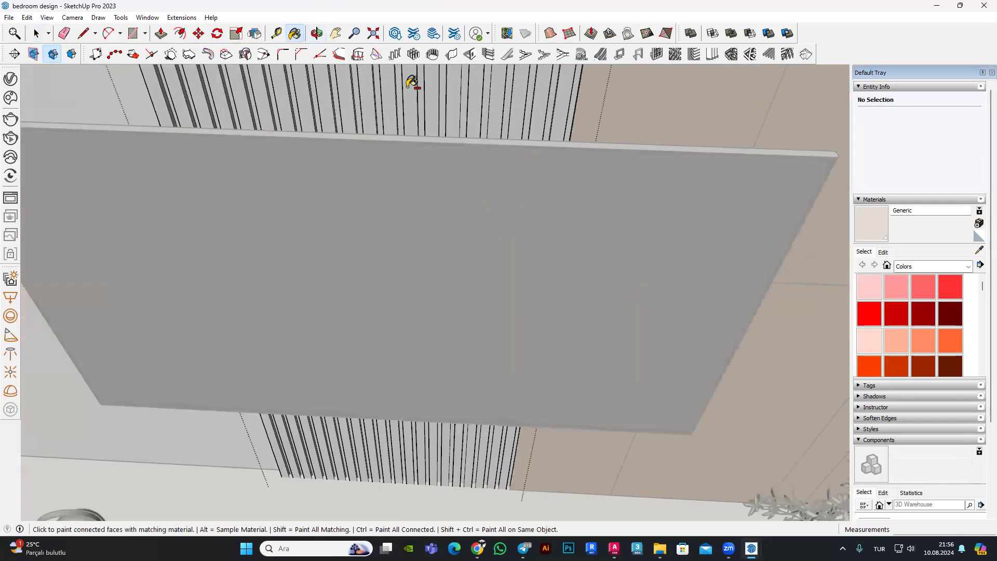
scroll(438, 194, down, 3)
scroll(408, 244, down, 1)
scroll(409, 244, down, 2)
key(space)
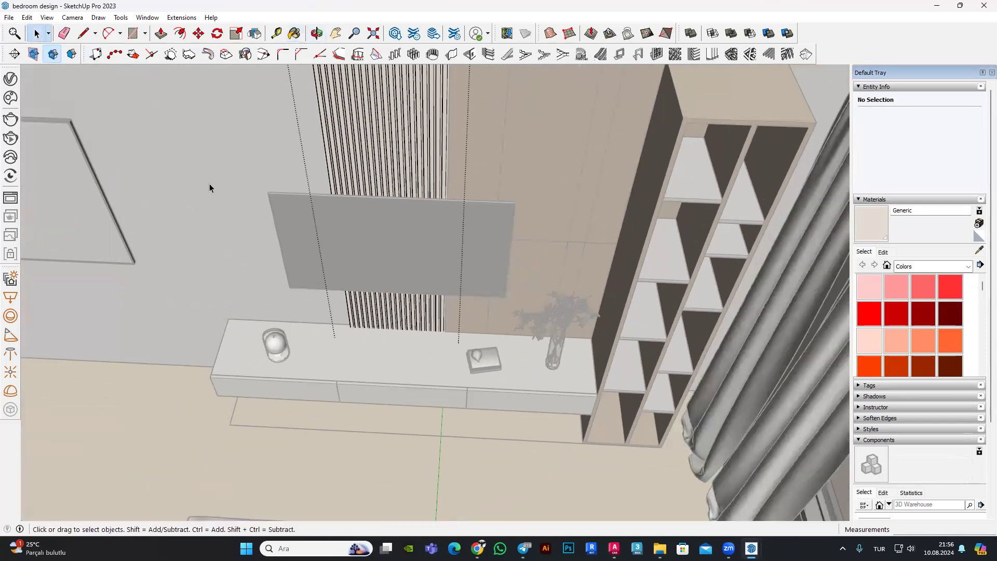
scroll(331, 231, down, 3)
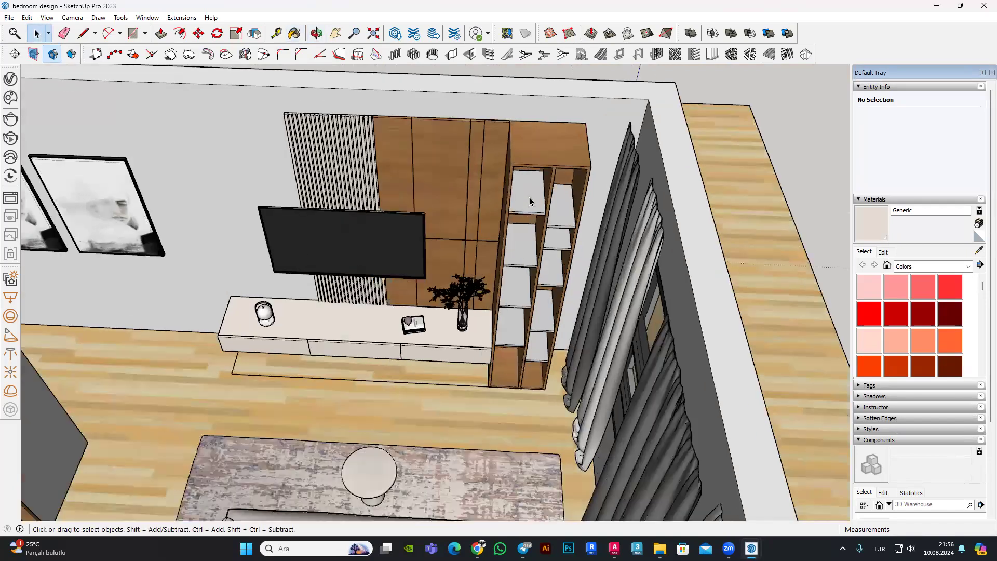
scroll(528, 197, up, 2)
scroll(519, 201, up, 2)
scroll(516, 204, up, 2)
scroll(523, 210, down, 3)
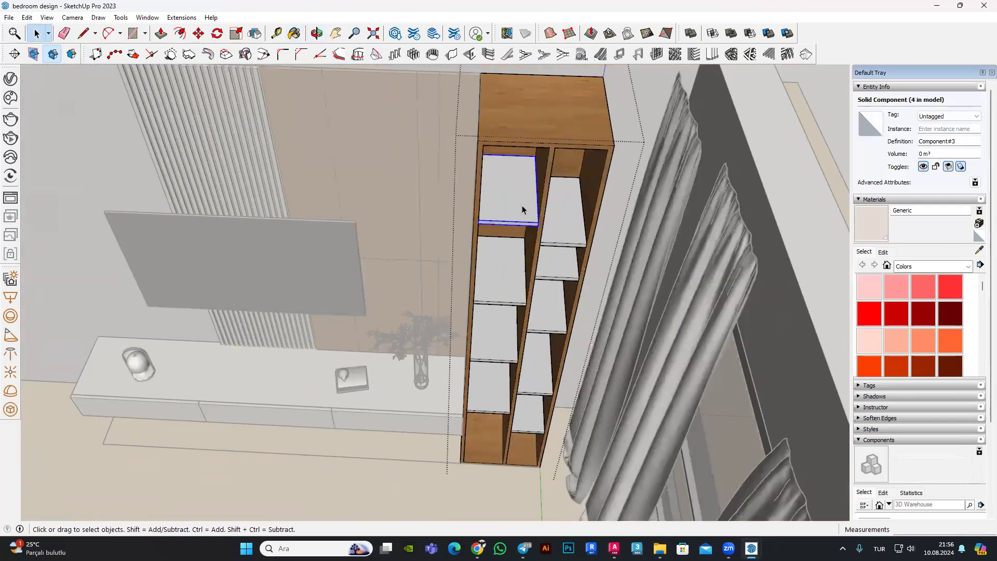
double_click(525, 208)
key(b)
click(505, 199)
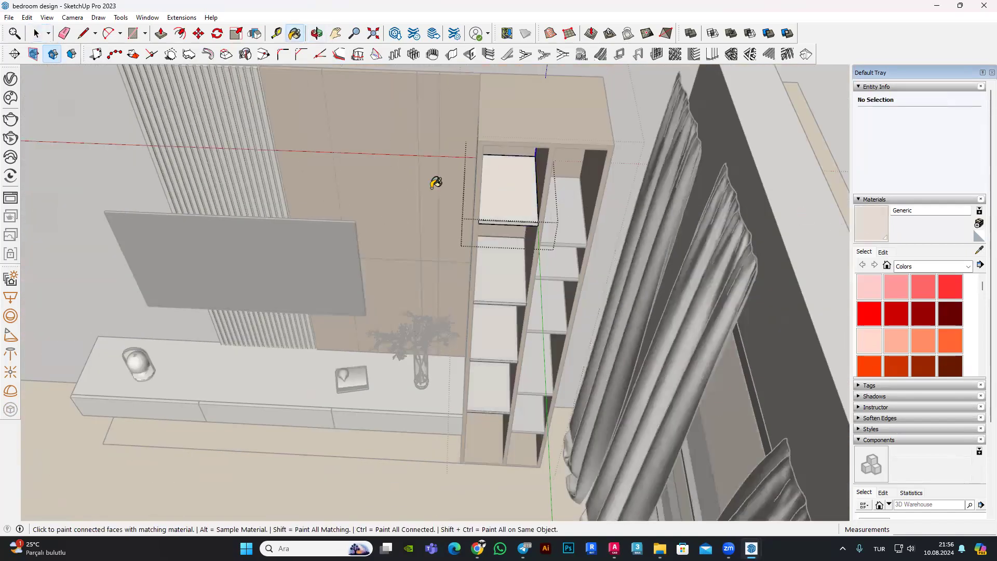
key(space)
click(574, 226)
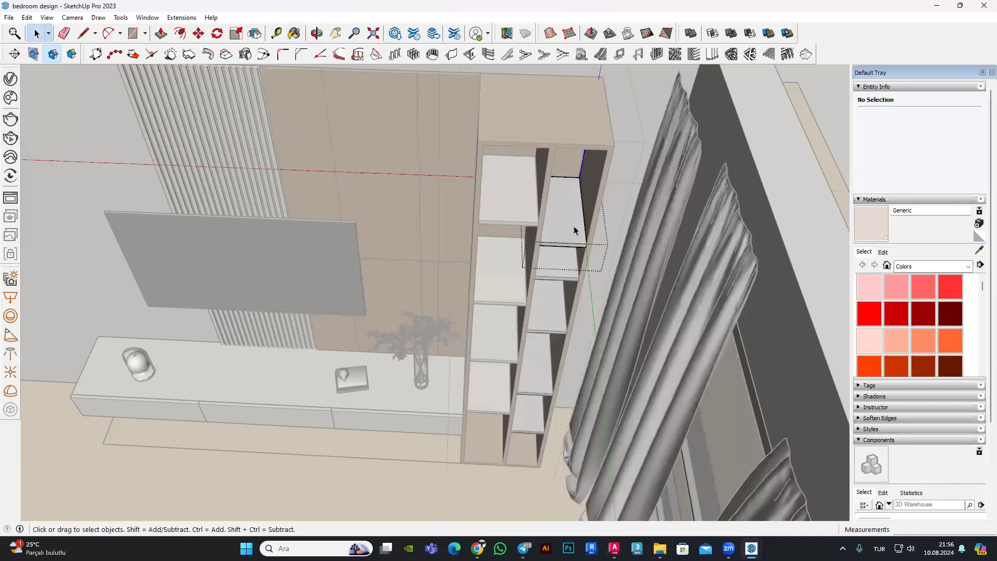
Paint the upper right shelf beige with Generic and exit the shelf group
double_click(570, 224)
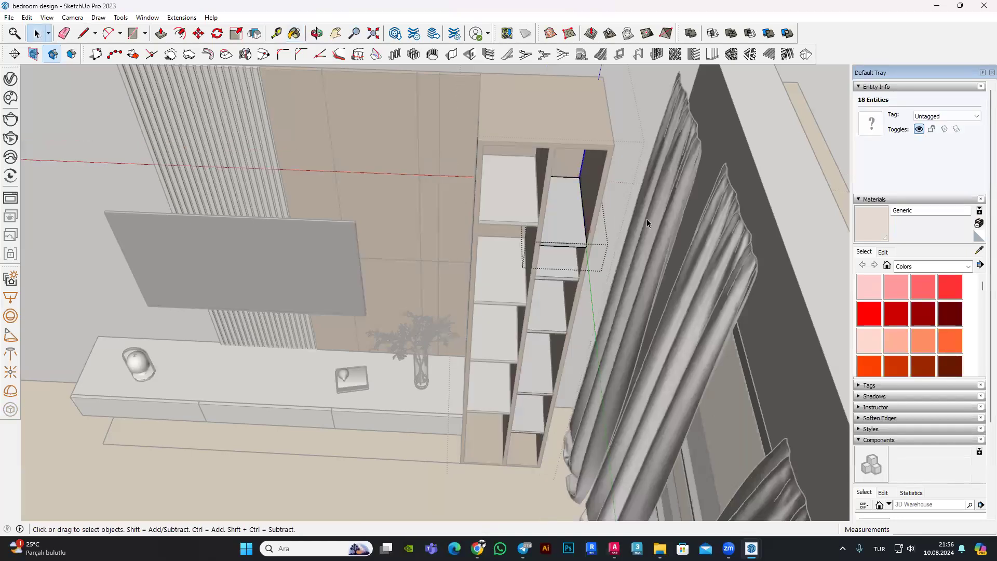
key(b)
click(571, 220)
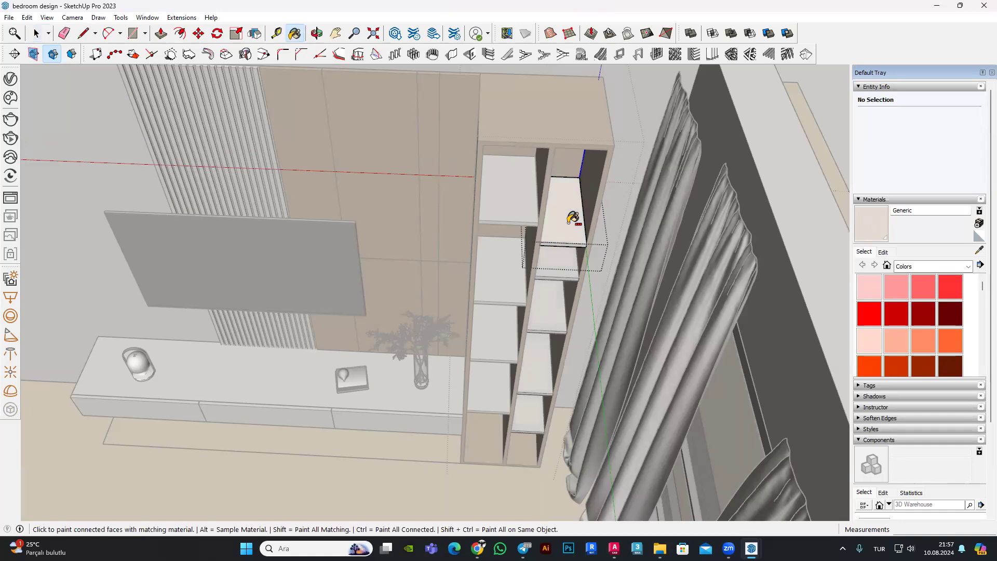
key(space)
scroll(388, 257, down, 3)
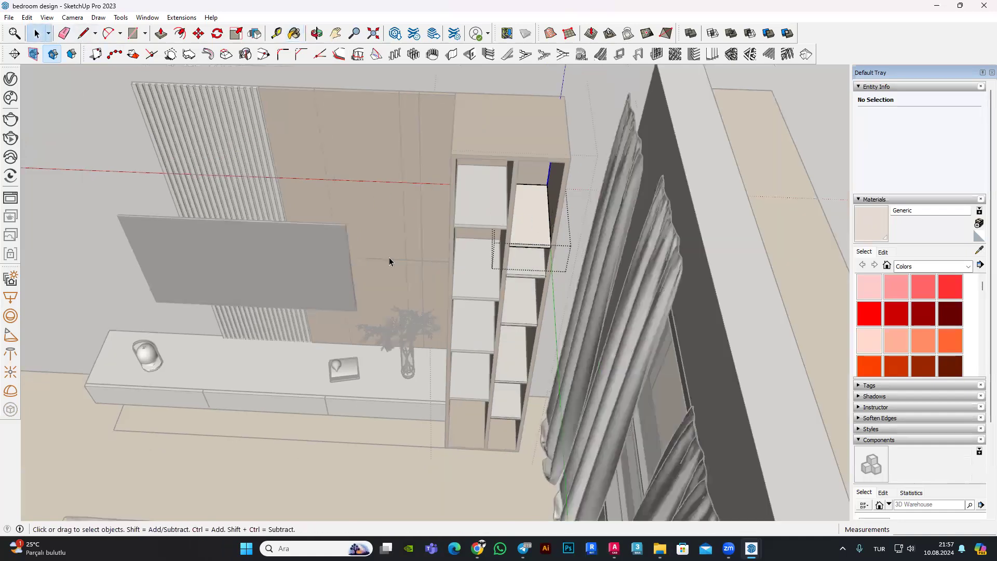
scroll(388, 257, down, 5)
click(730, 183)
scroll(540, 244, down, 5)
mouse_move(540, 244)
middle_down()
mouse_move(61, 220)
mouse_move(353, 182)
mouse_move(873, 224)
middle_up()
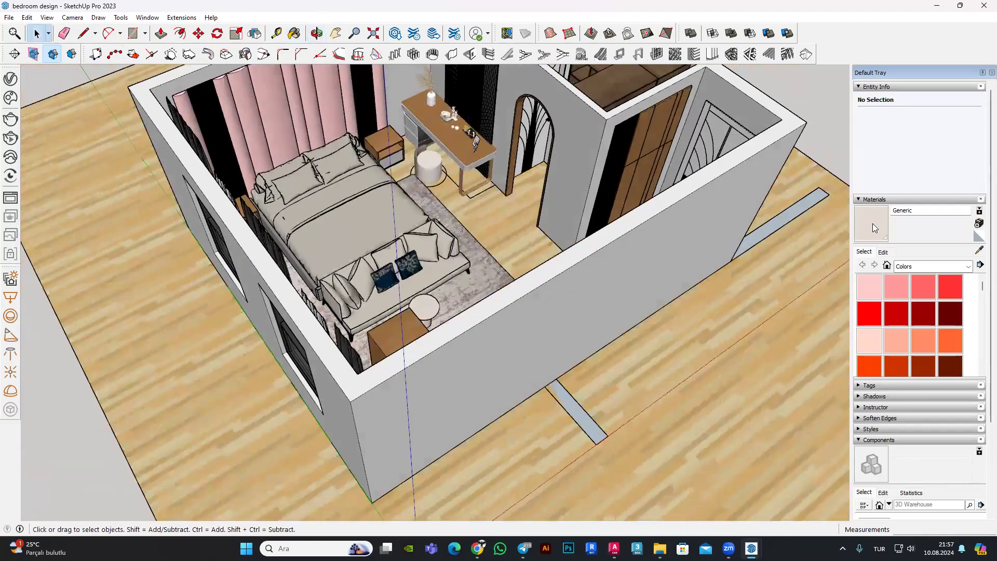
click(872, 223)
scroll(444, 275, up, 2)
scroll(445, 276, up, 2)
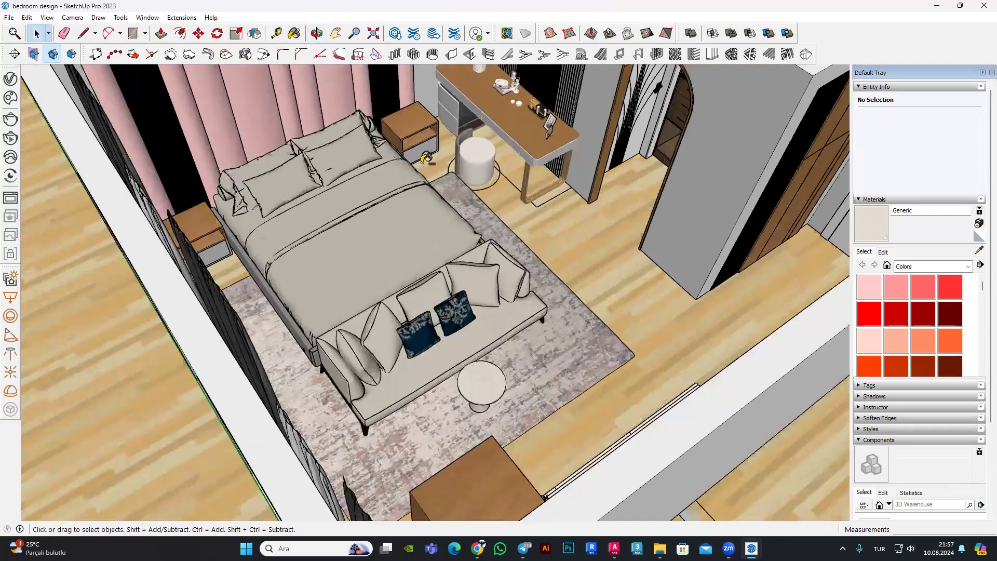
scroll(445, 275, up, 2)
scroll(445, 275, up, 2)
mouse_move(445, 275)
middle_down()
mouse_move(475, 303)
mouse_move(470, 166)
middle_up()
key(space)
scroll(469, 150, down, 3)
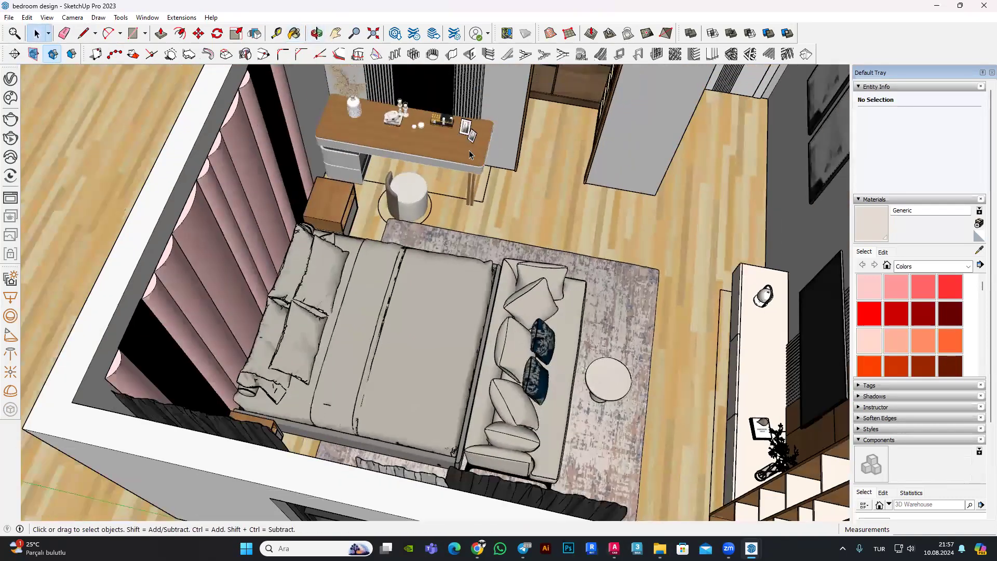
scroll(468, 151, up, 5)
scroll(469, 139, up, 3)
double_click(474, 150)
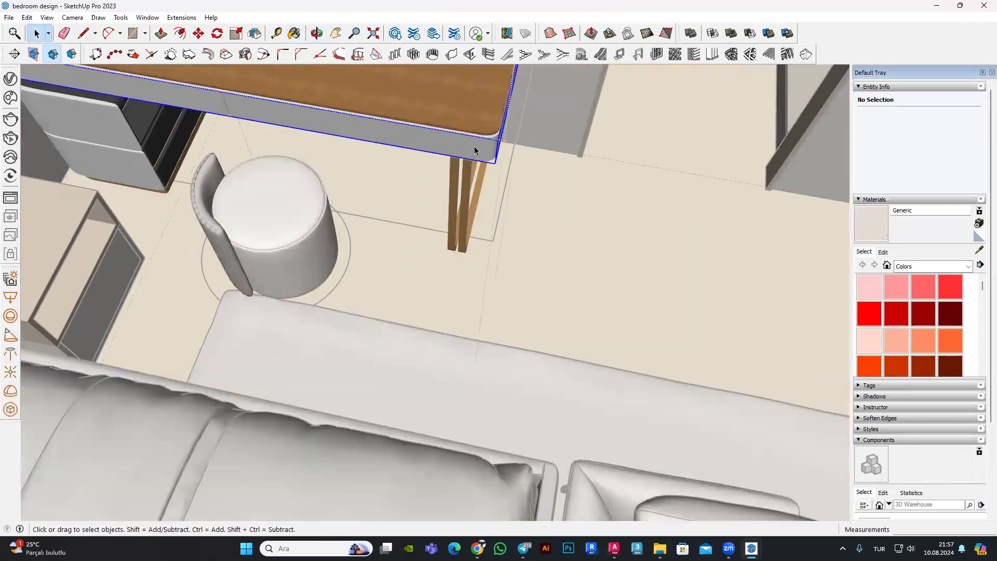
key(b)
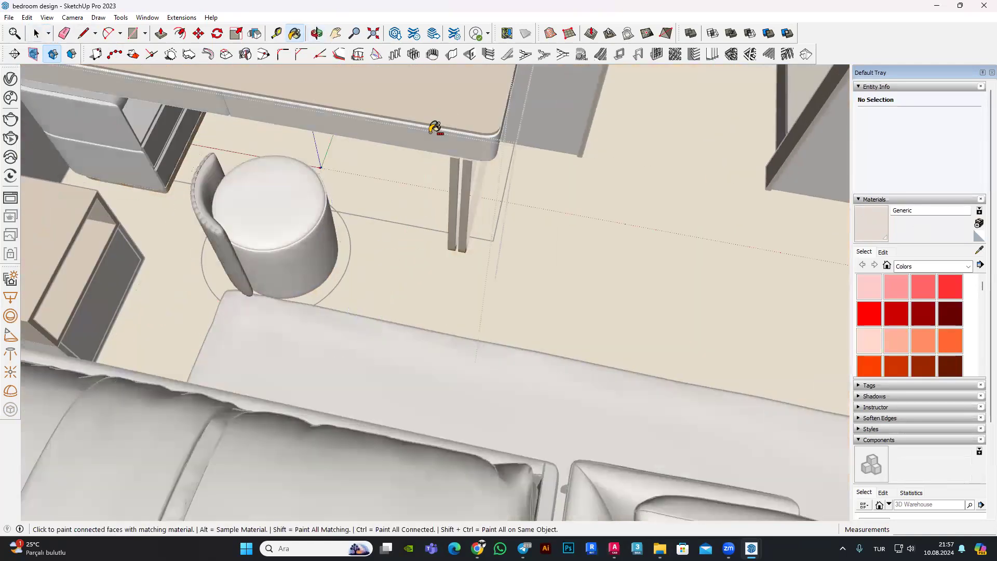
mouse_move(581, 260)
middle_down()
mouse_move(316, 127)
mouse_move(363, 156)
middle_up()
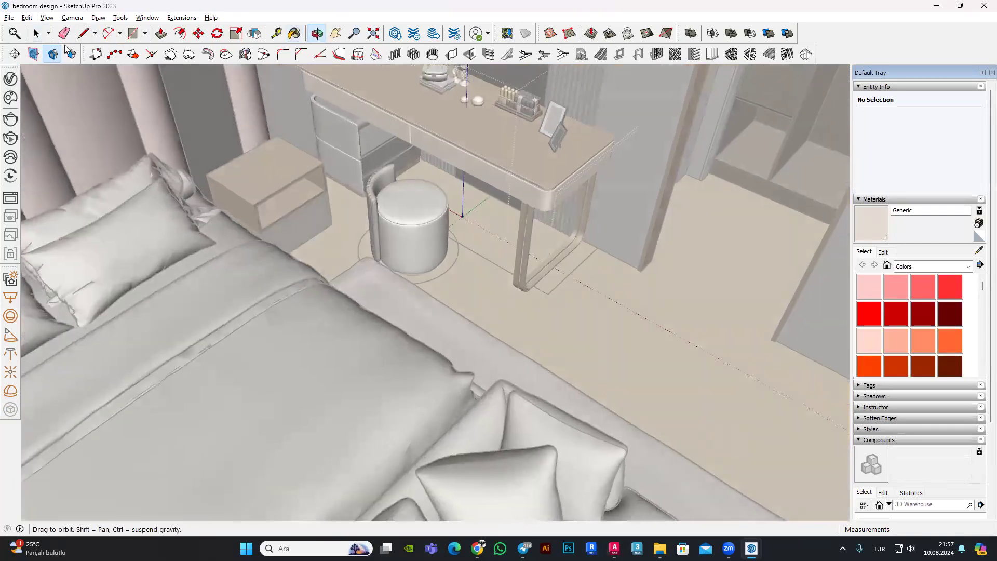
scroll(400, 164, up, 3)
double_click(350, 147)
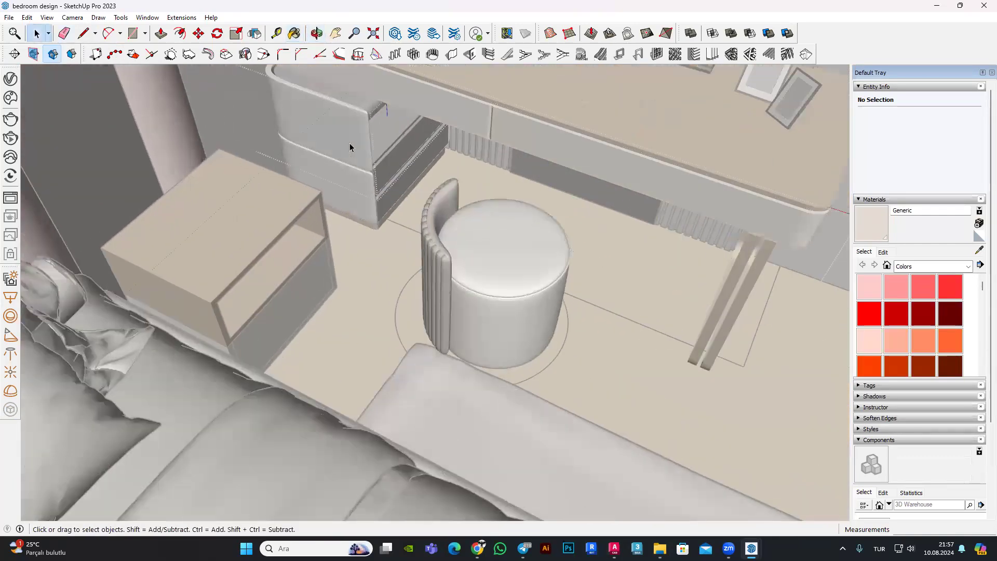
scroll(342, 144, up, 3)
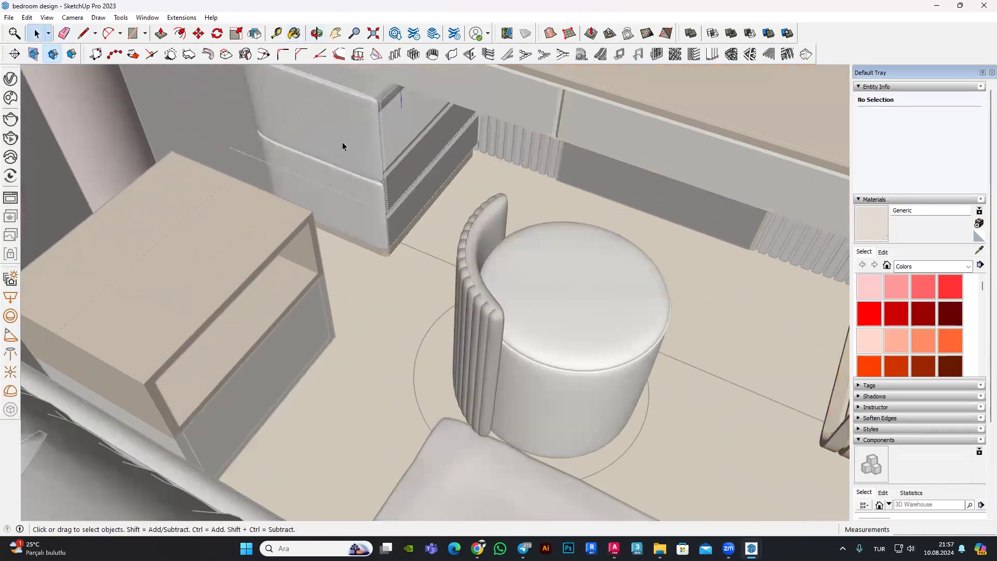
click(342, 145)
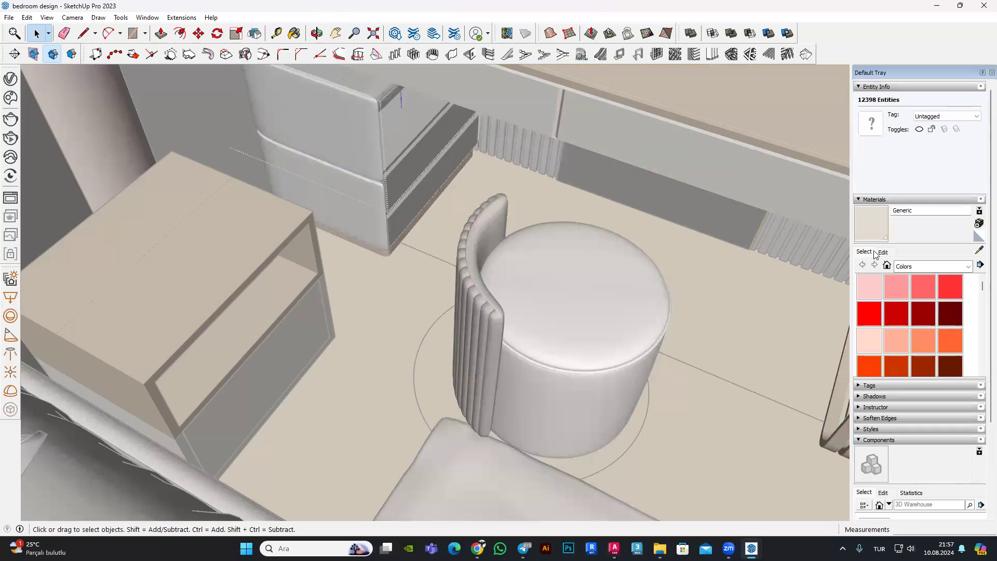
key(b)
scroll(351, 111, up, 2)
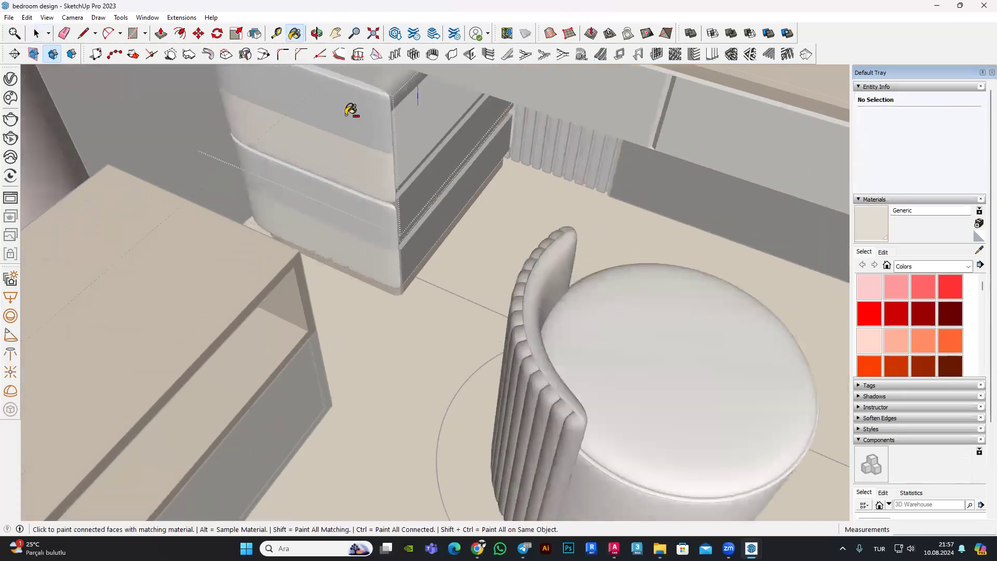
click(38, 35)
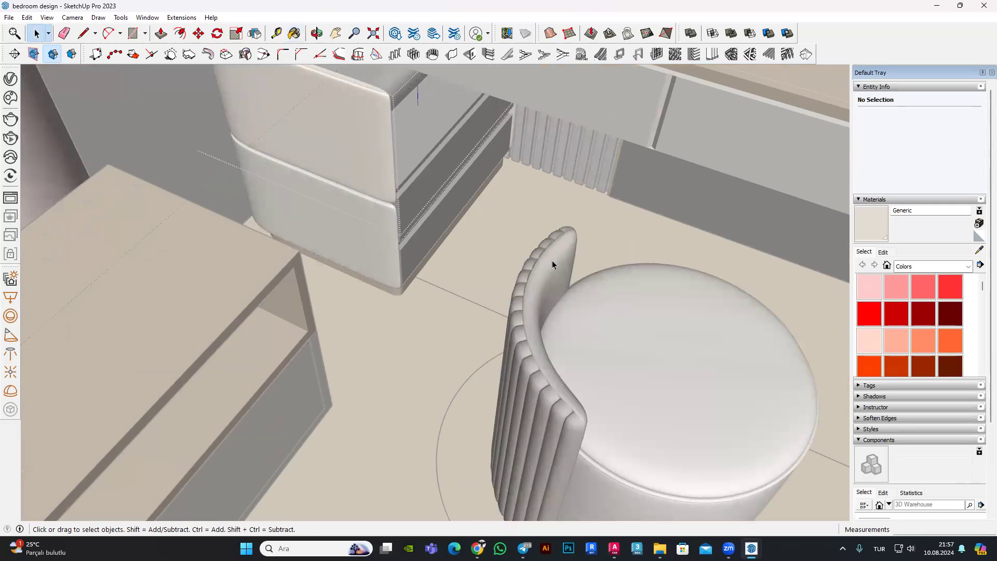
mouse_move(455, 224)
middle_down()
mouse_move(425, 125)
mouse_move(432, 114)
middle_up()
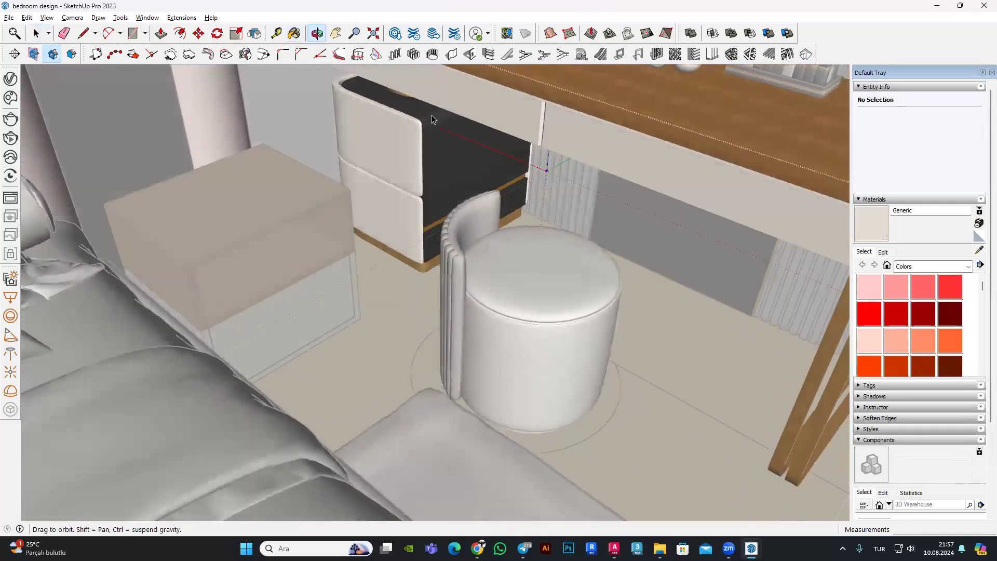
scroll(468, 247, up, 2)
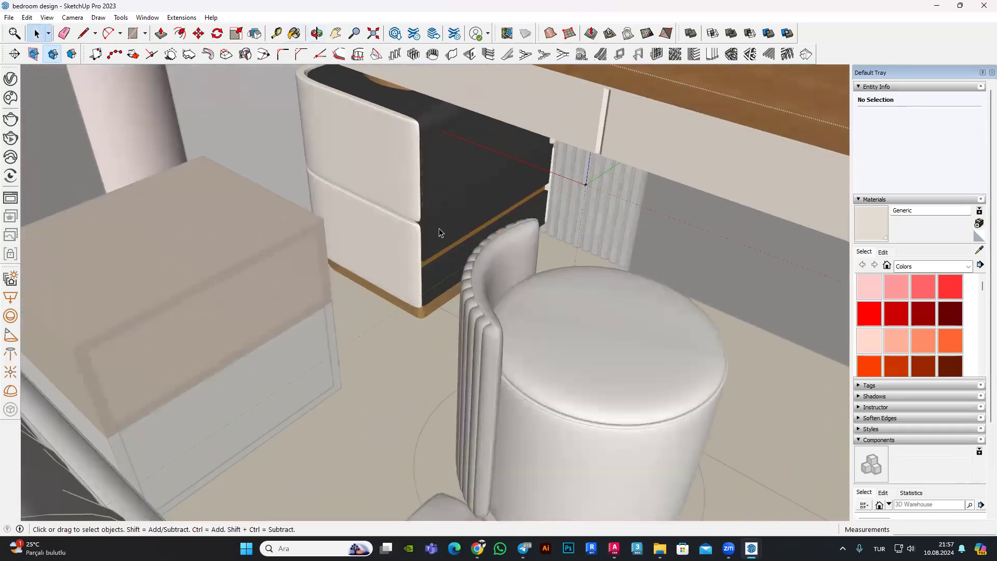
scroll(526, 228, down, 2)
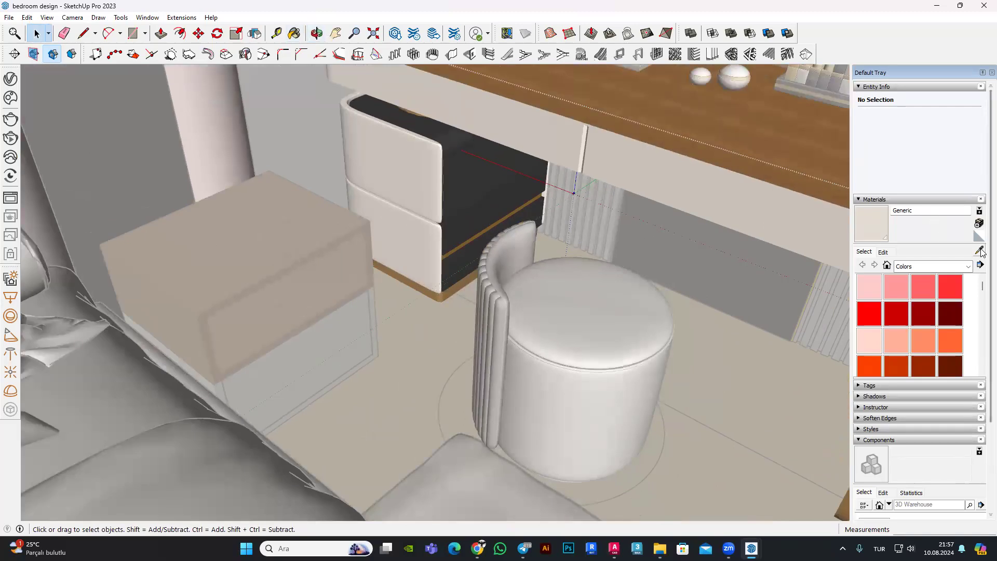
scroll(745, 256, down, 3)
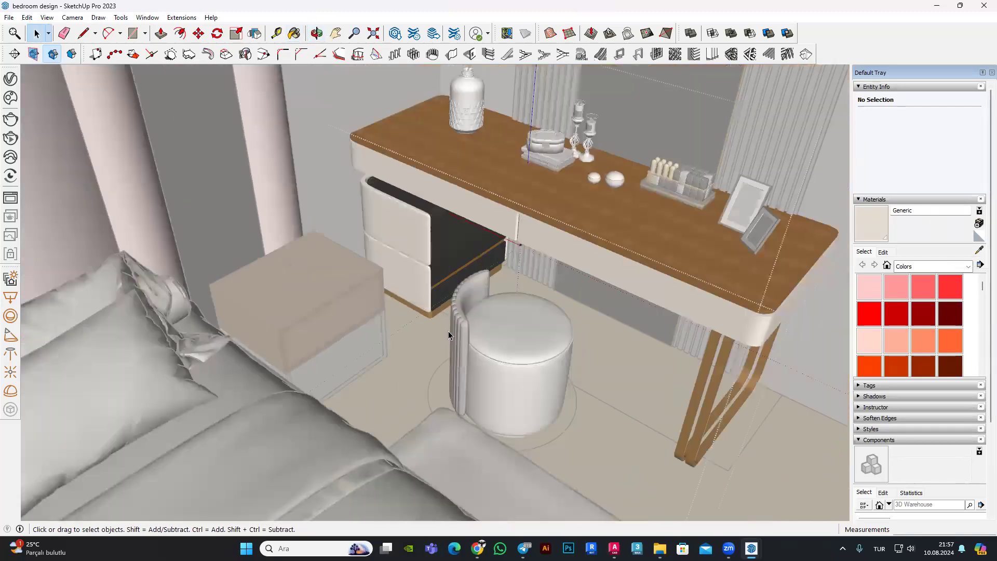
scroll(748, 291, down, 2)
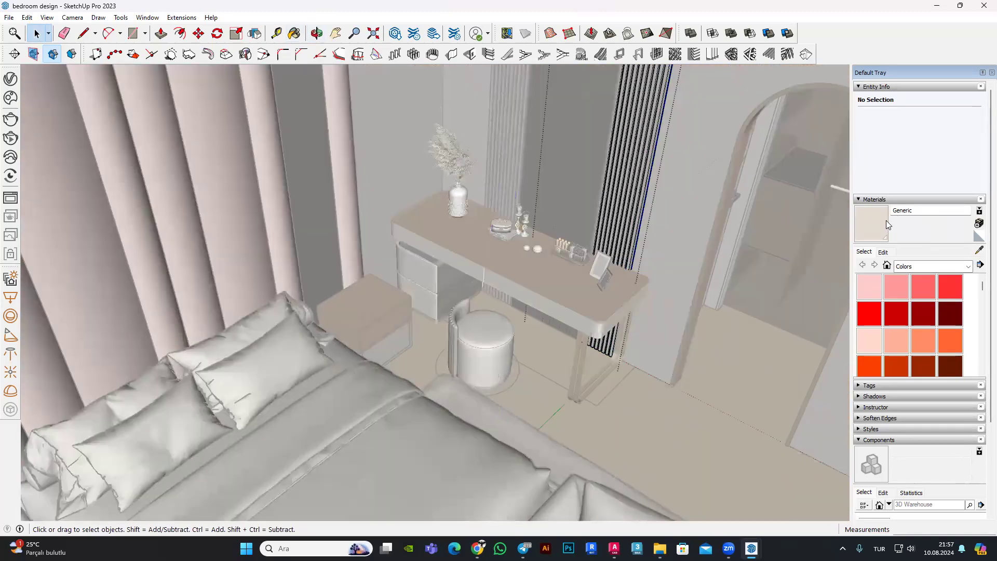
click(887, 224)
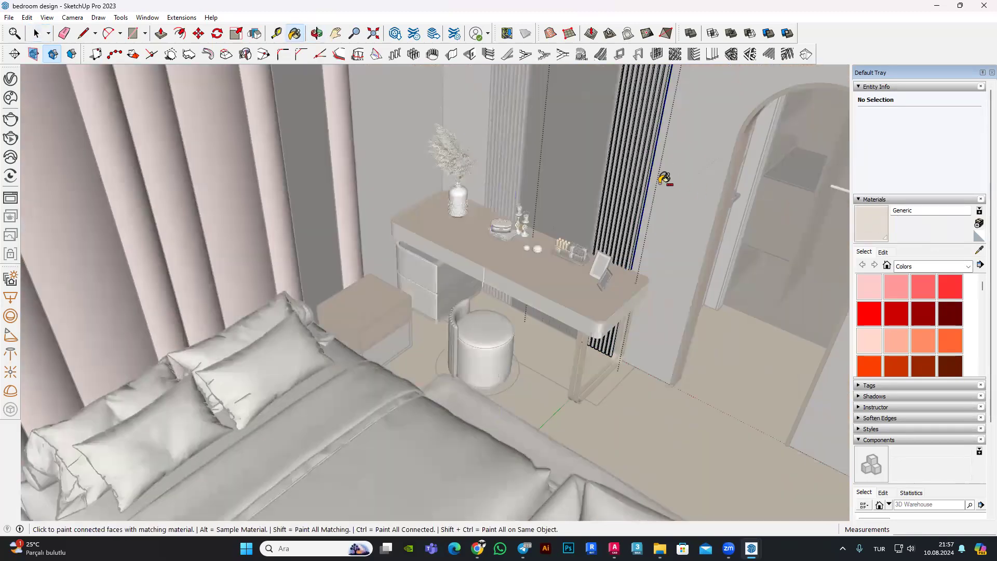
scroll(639, 172, up, 2)
scroll(642, 171, up, 2)
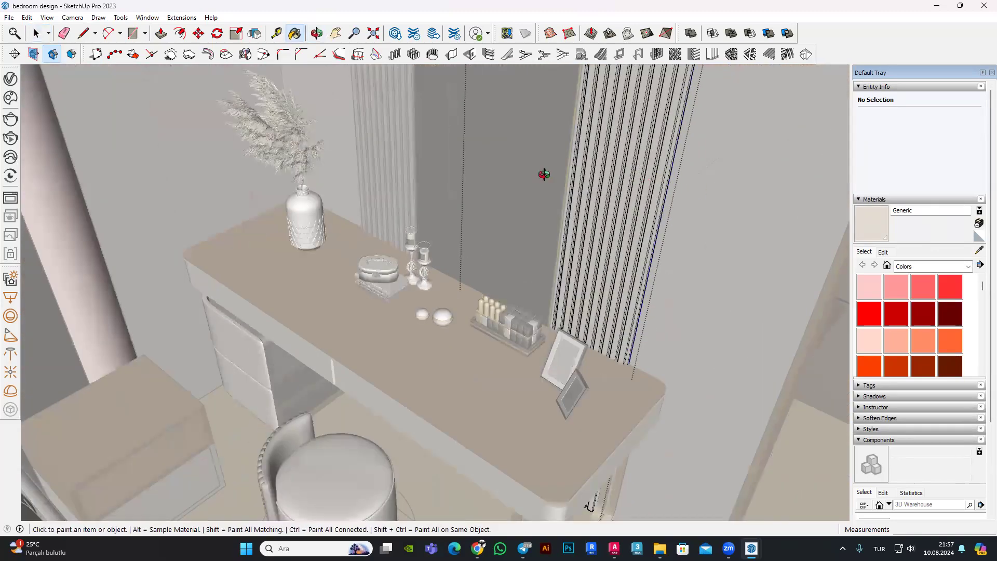
scroll(441, 151, up, 1)
scroll(380, 140, down, 3)
scroll(521, 144, down, 2)
key(space)
click(522, 144)
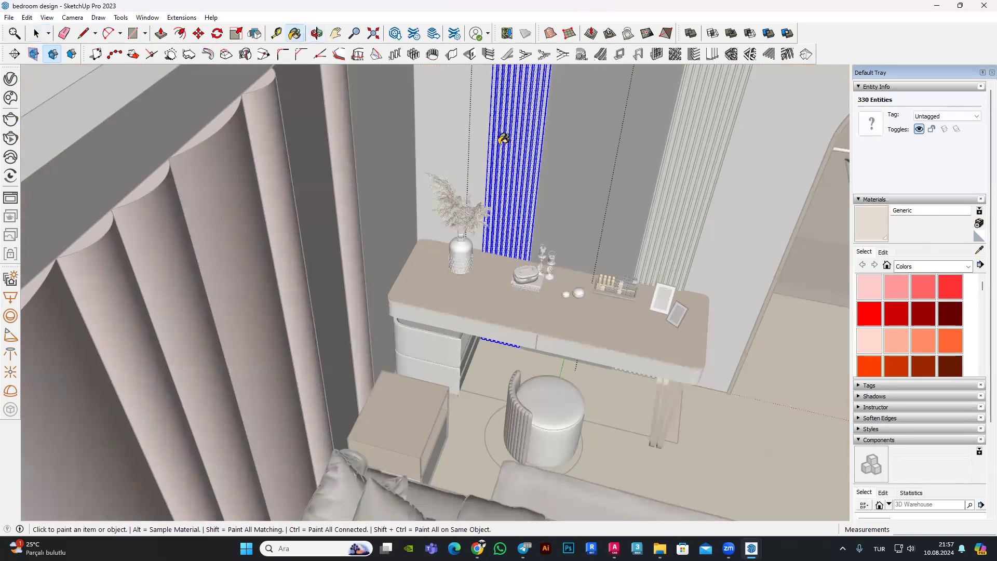
scroll(500, 143, up, 3)
click(36, 34)
scroll(343, 208, down, 3)
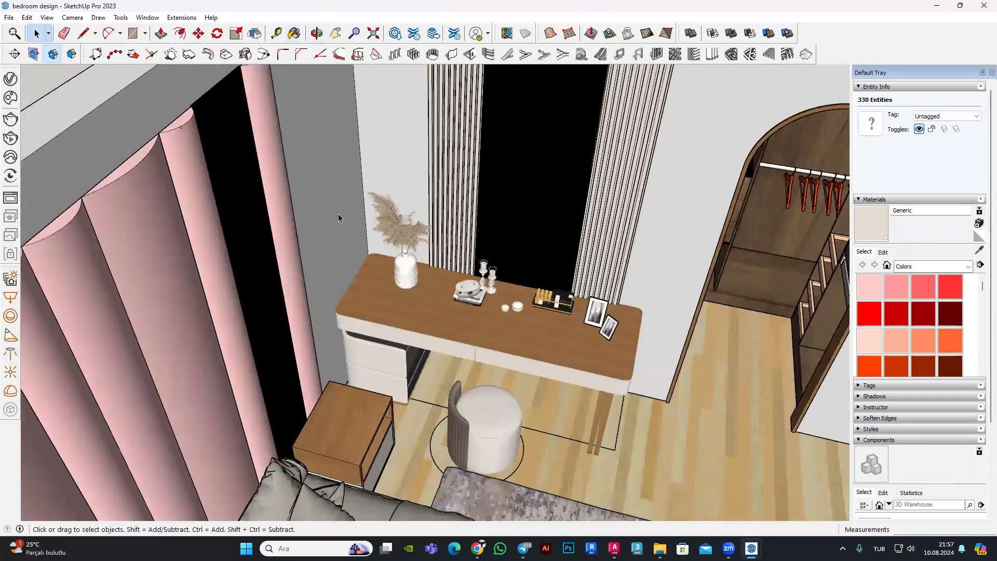
scroll(356, 212, down, 2)
middle_drag(459, 279, 592, 293)
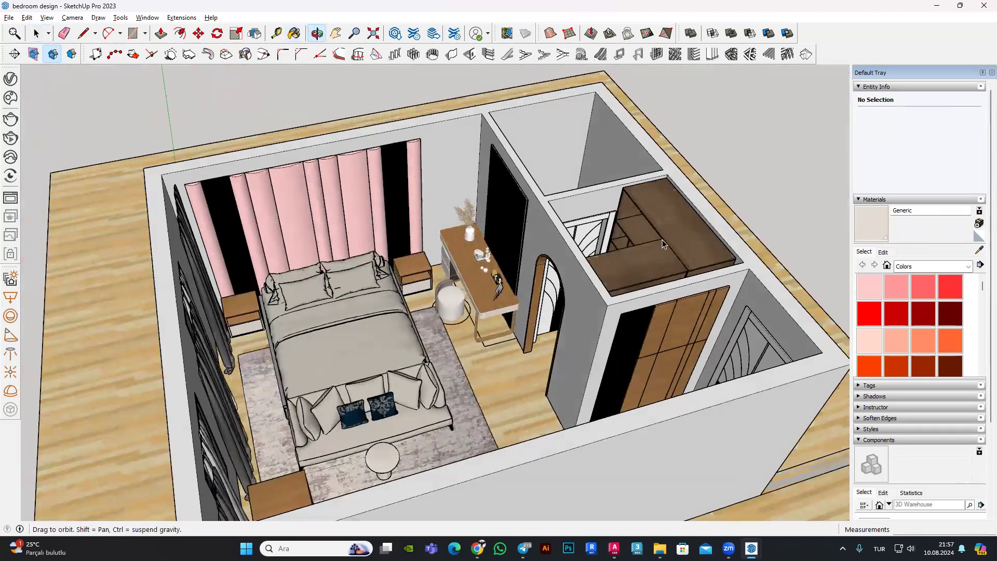
mouse_move(592, 292)
middle_down()
mouse_move(668, 266)
mouse_move(509, 244)
mouse_move(696, 289)
mouse_move(334, 340)
mouse_move(311, 285)
mouse_move(325, 279)
mouse_move(304, 280)
middle_up()
scroll(696, 289, up, 2)
scroll(698, 290, up, 2)
scroll(699, 290, down, 5)
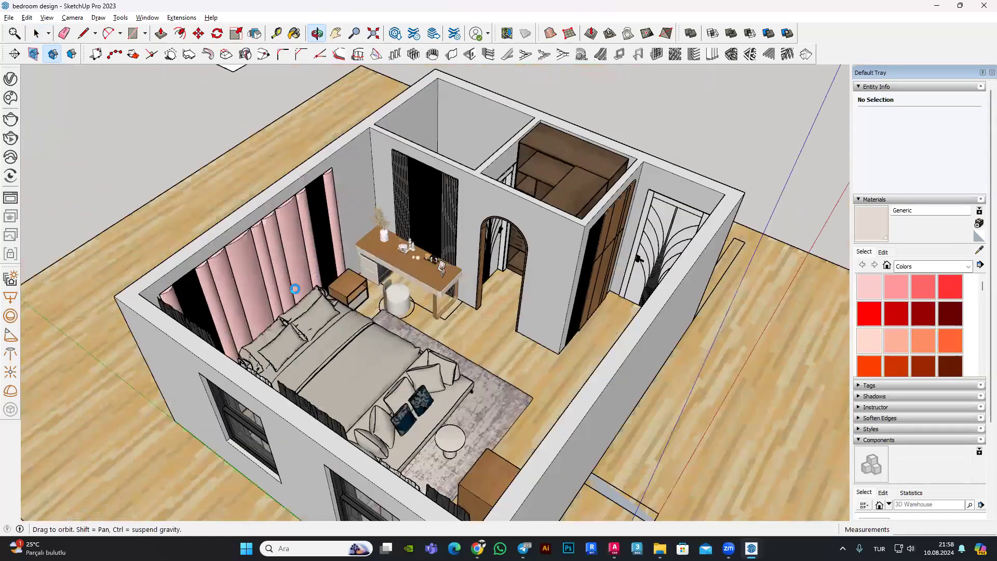
scroll(290, 282, up, 3)
scroll(296, 281, up, 3)
scroll(296, 281, up, 3)
scroll(296, 281, up, 3)
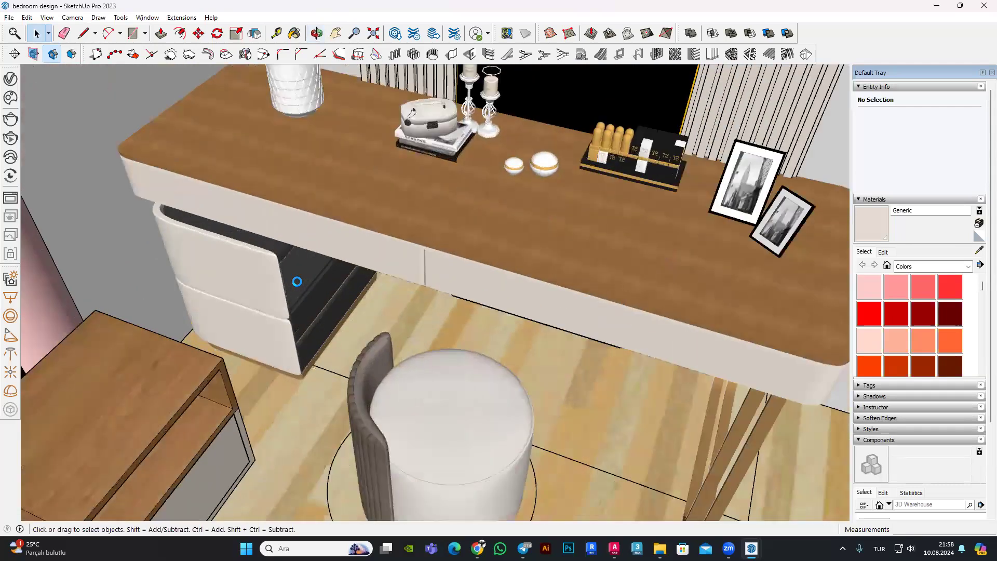
scroll(295, 282, up, 2)
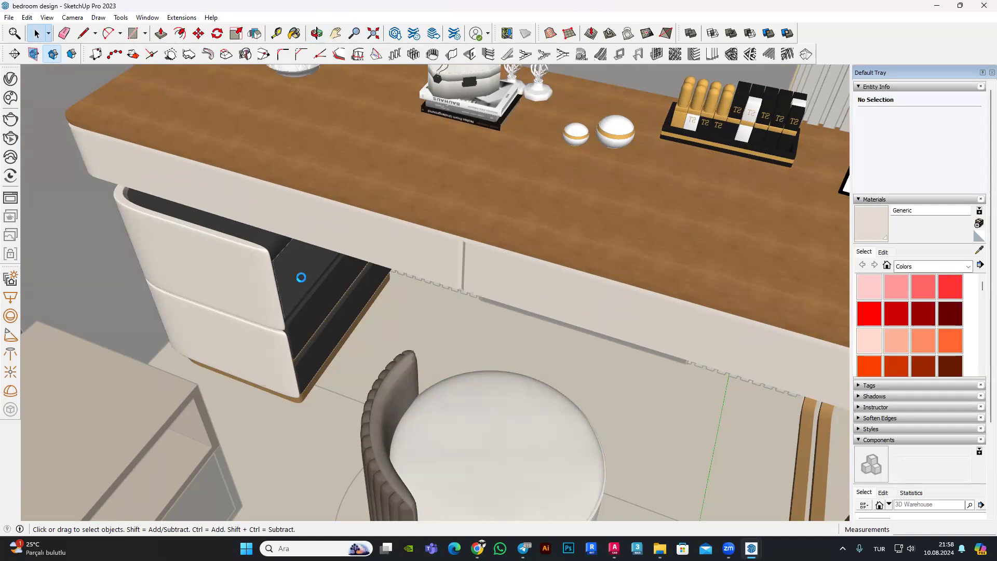
Sample Cherry Semigloss 300cm and paint the two recessed faces inside the desk drawer group
scroll(332, 267, up, 1)
click(332, 267)
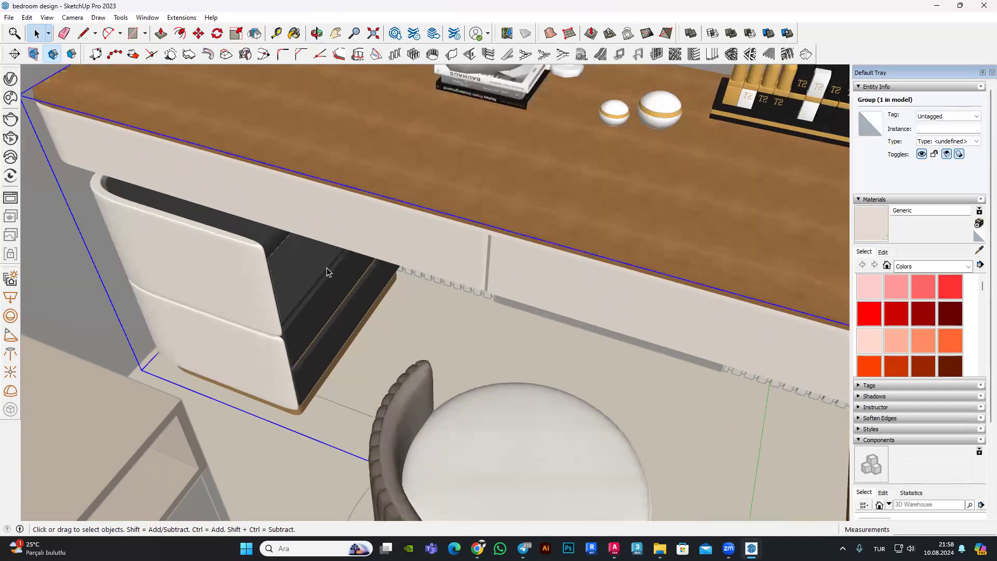
double_click(326, 269)
click(289, 271)
click(977, 250)
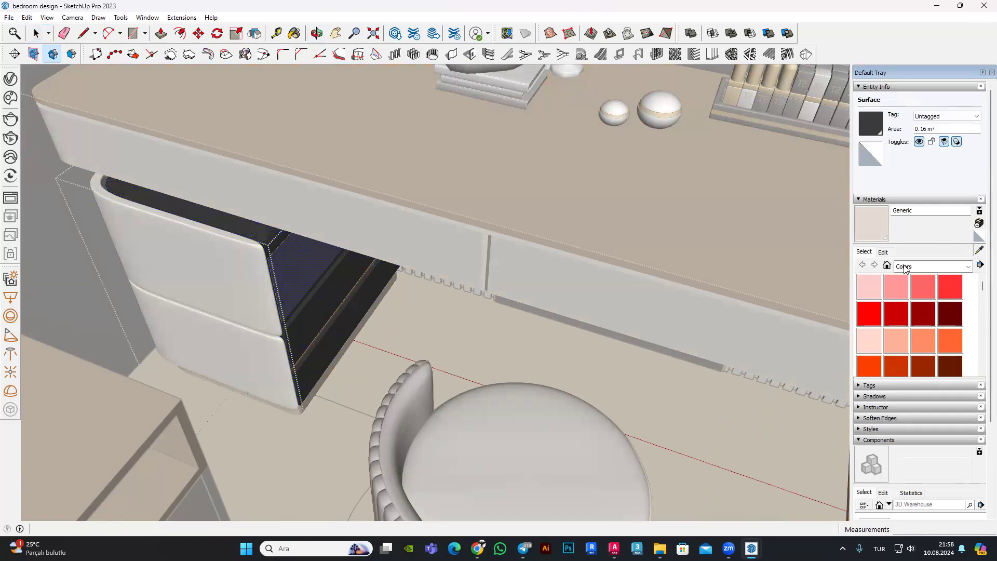
click(810, 262)
click(299, 279)
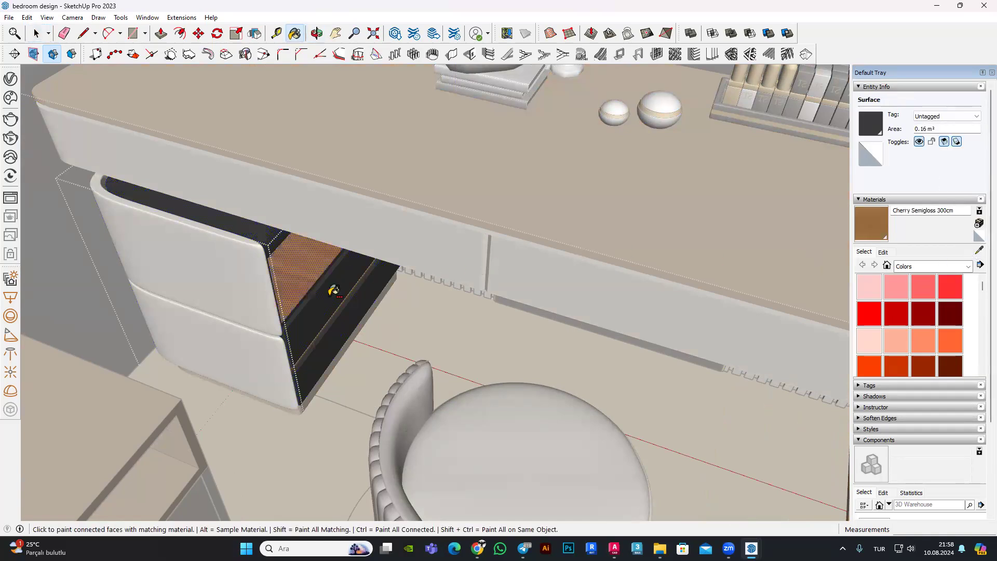
click(331, 289)
mouse_move(334, 289)
middle_down()
mouse_move(304, 244)
mouse_move(333, 222)
mouse_move(389, 351)
middle_up()
key(space)
Orbit and zoom out to view the whole bedroom around the desk
mouse_move(78, 156)
middle_down()
mouse_move(163, 262)
mouse_move(278, 333)
mouse_move(347, 338)
mouse_move(372, 394)
mouse_move(392, 379)
mouse_move(547, 396)
mouse_move(503, 400)
mouse_move(561, 364)
mouse_move(571, 389)
middle_up()
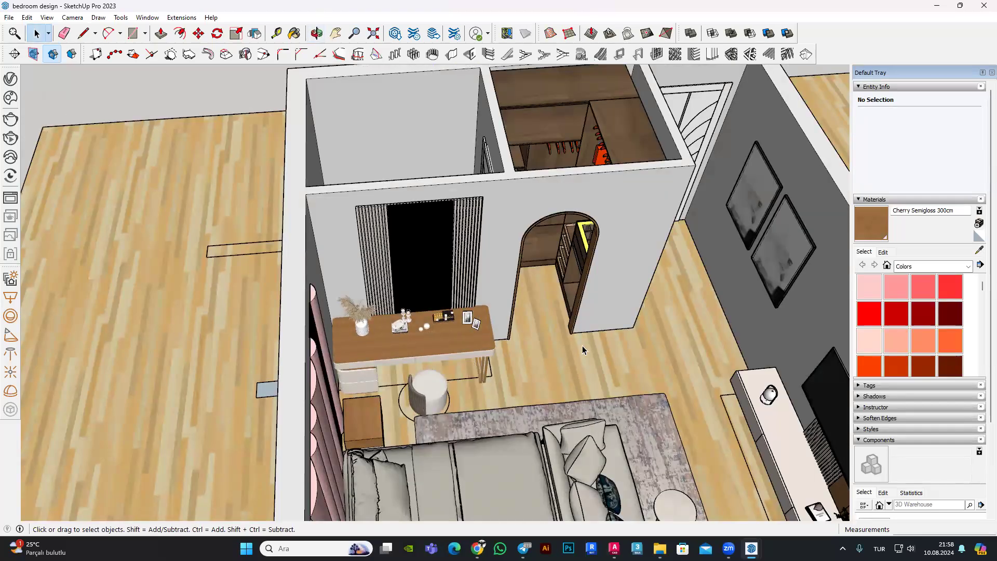
mouse_move(582, 345)
middle_down()
mouse_move(644, 338)
mouse_move(740, 213)
middle_up()
scroll(739, 213, up, 2)
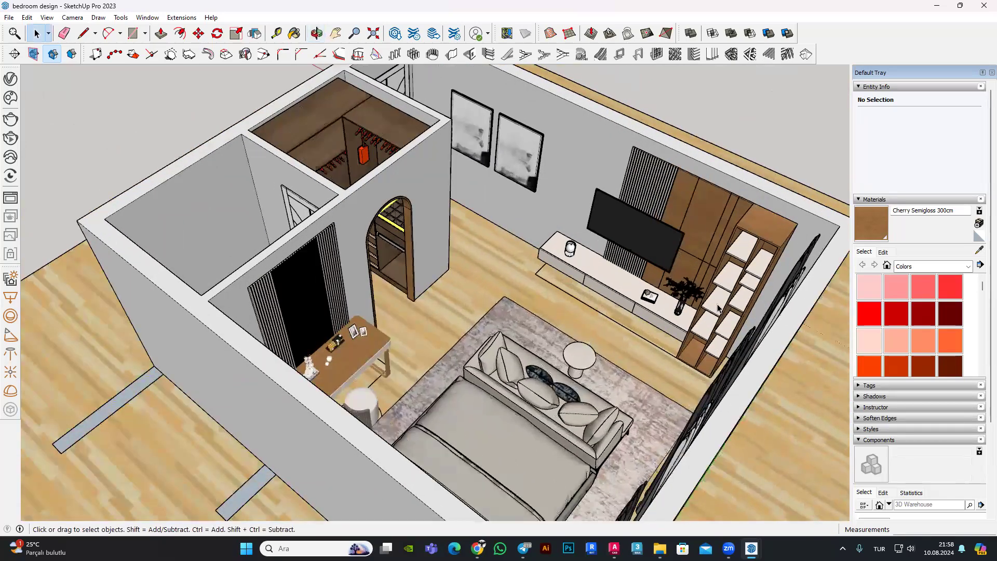
scroll(732, 223, up, 3)
scroll(721, 239, up, 3)
scroll(709, 253, up, 3)
scroll(706, 257, up, 2)
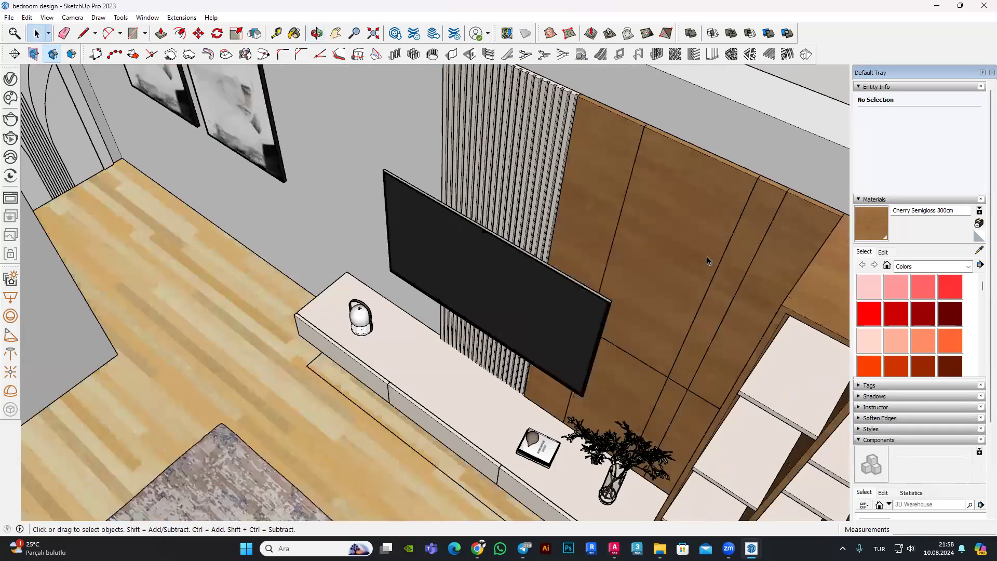
scroll(703, 256, up, 3)
scroll(470, 341, down, 2)
scroll(270, 306, down, 2)
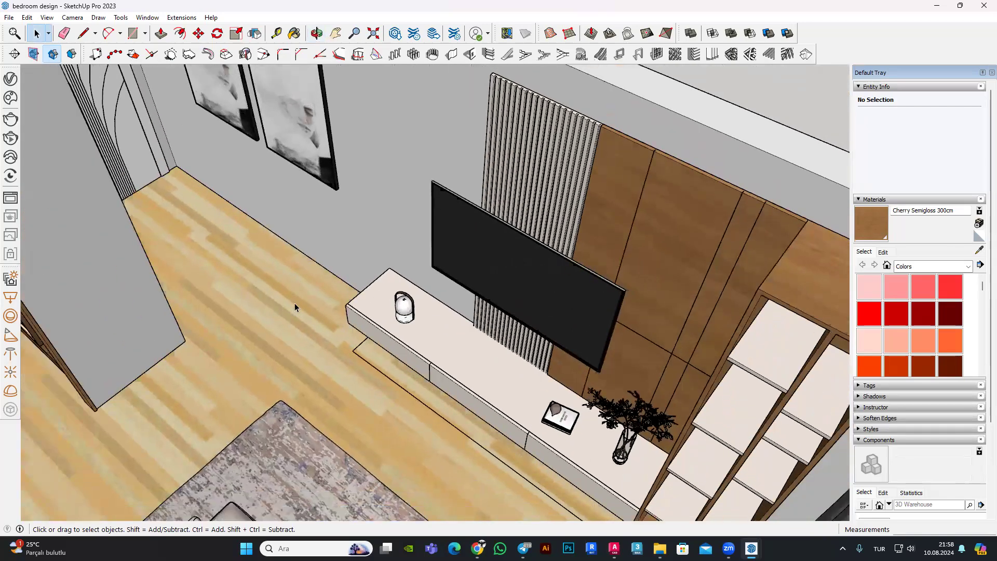
scroll(311, 299, down, 3)
scroll(333, 293, down, 3)
scroll(337, 309, down, 2)
middle_drag(338, 318, 486, 330)
scroll(490, 330, up, 2)
scroll(497, 331, up, 4)
scroll(498, 343, up, 2)
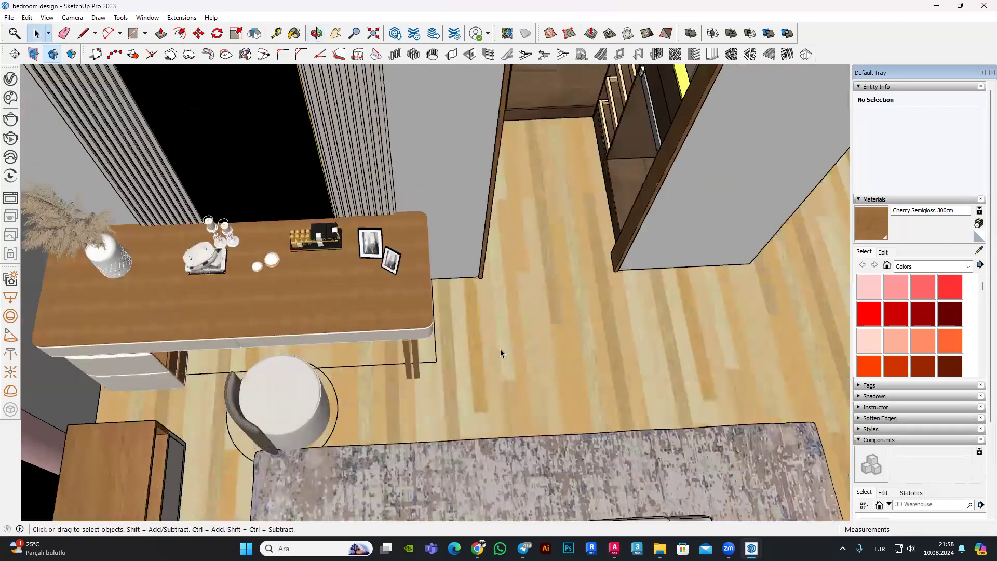
scroll(500, 335, up, 3)
scroll(291, 345, down, 1)
scroll(448, 304, down, 2)
scroll(363, 285, down, 3)
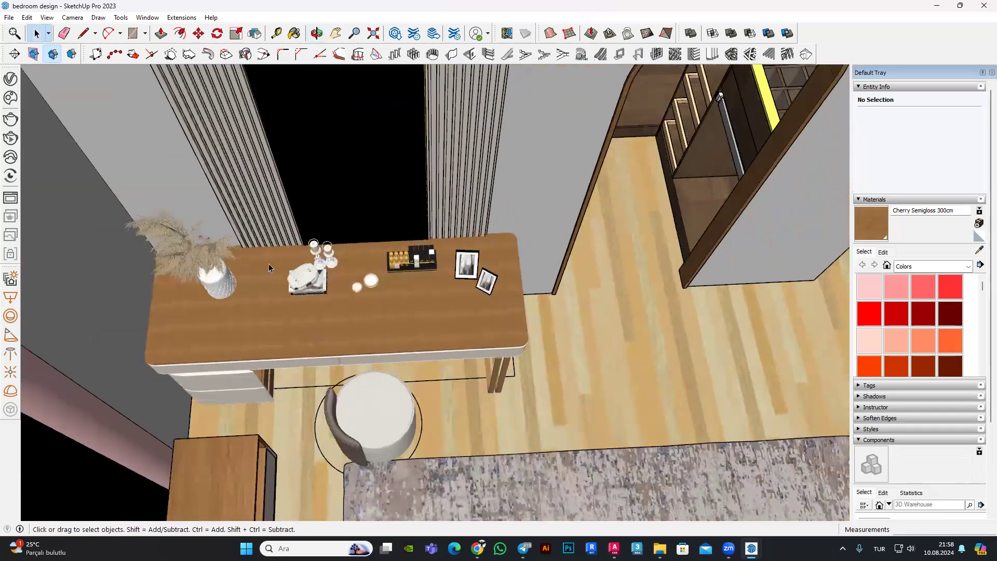
scroll(432, 310, down, 2)
click(432, 310)
mouse_move(432, 310)
middle_down()
mouse_move(680, 288)
mouse_move(631, 341)
middle_up()
scroll(630, 343, up, 2)
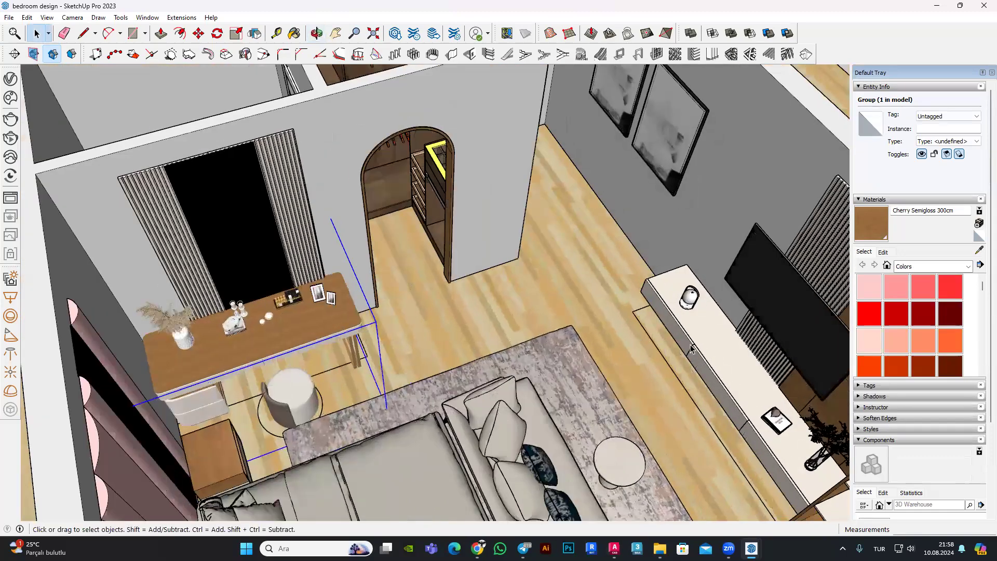
scroll(629, 358, up, 2)
scroll(585, 325, up, 2)
scroll(593, 328, up, 2)
scroll(571, 311, down, 3)
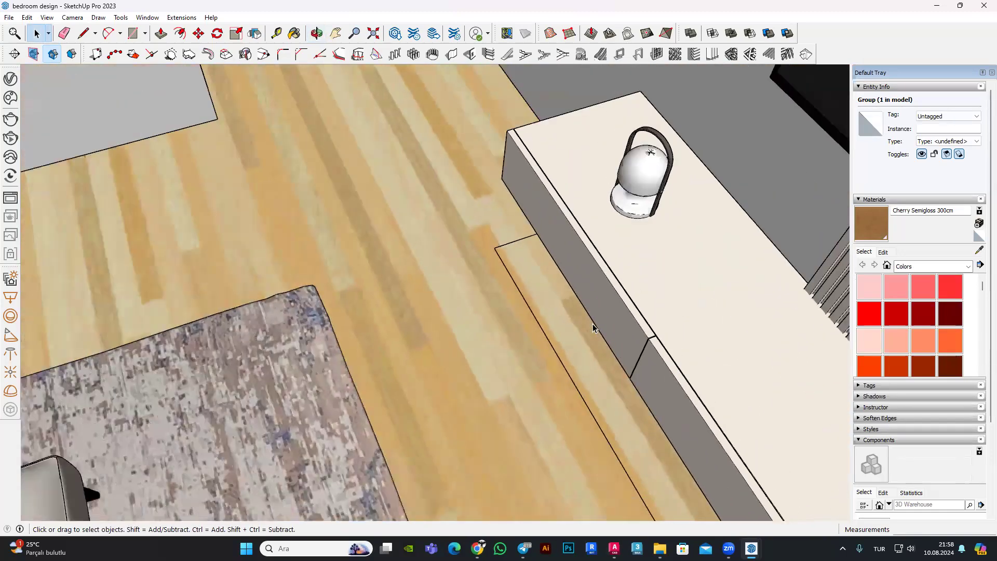
scroll(519, 285, down, 3)
scroll(501, 265, down, 1)
scroll(681, 265, down, 3)
middle_drag(681, 265, 650, 318)
scroll(675, 291, up, 2)
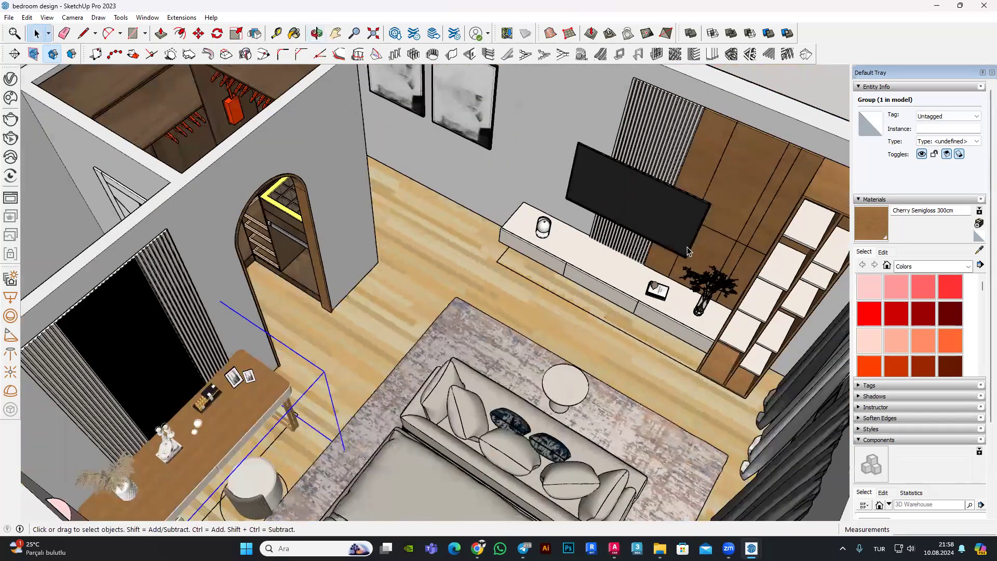
scroll(737, 207, up, 2)
scroll(717, 208, up, 2)
scroll(756, 216, up, 2)
scroll(755, 217, down, 2)
mouse_move(659, 244)
middle_down()
mouse_move(656, 254)
mouse_move(619, 253)
middle_up()
scroll(345, 344, down, 3)
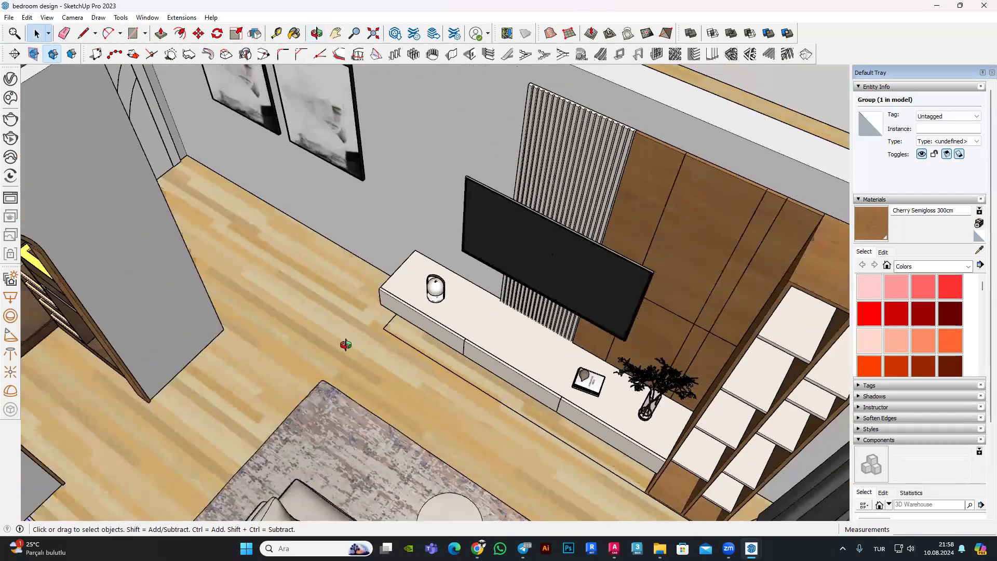
scroll(211, 245, down, 2)
mouse_move(211, 245)
middle_down()
mouse_move(663, 126)
mouse_move(544, 207)
mouse_move(560, 171)
middle_up()
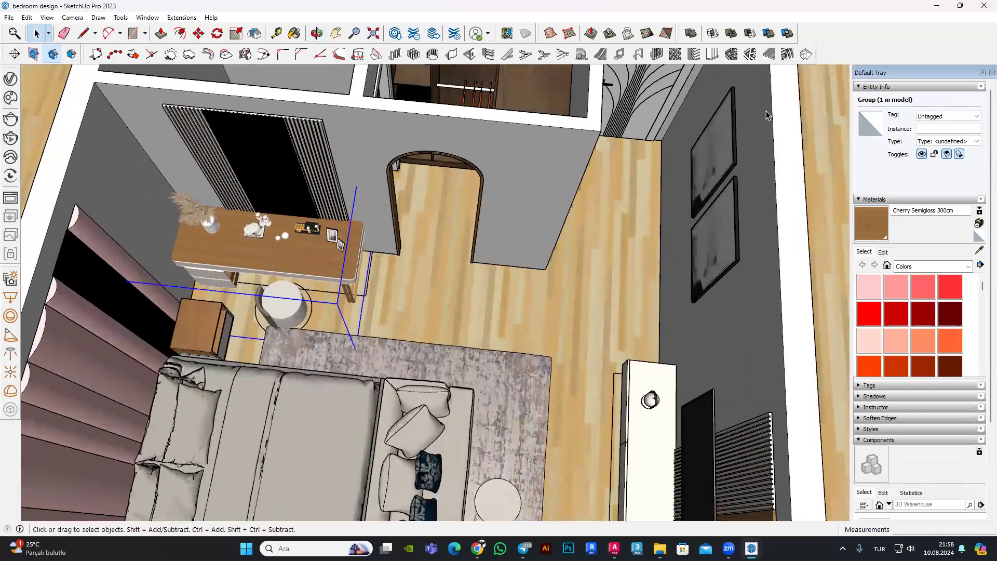
scroll(571, 156, up, 2)
scroll(587, 130, up, 2)
scroll(605, 98, down, 1)
scroll(605, 99, down, 2)
mouse_move(590, 338)
middle_down()
mouse_move(590, 111)
mouse_move(583, 245)
middle_up()
scroll(552, 189, up, 1)
scroll(551, 185, down, 2)
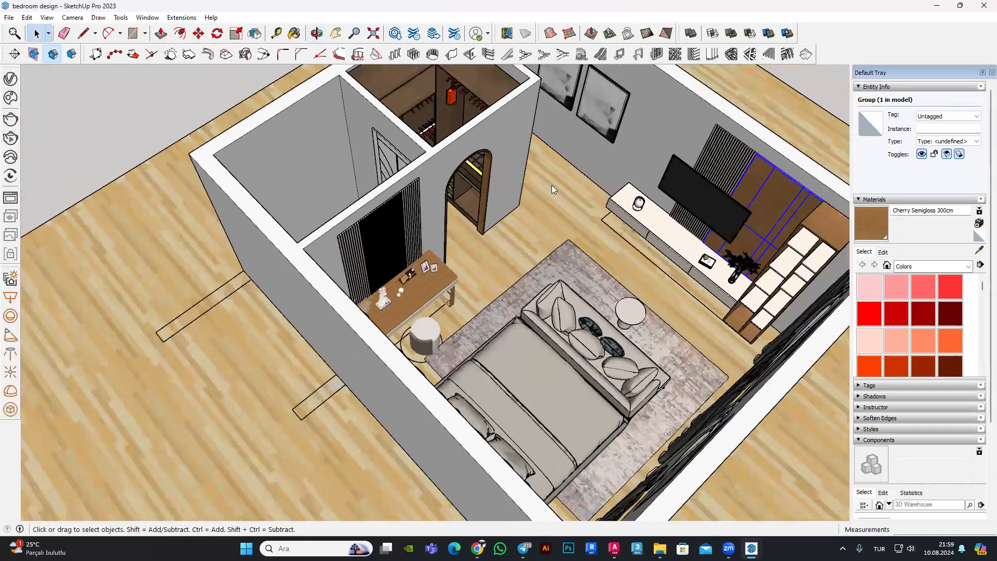
scroll(547, 184, down, 1)
middle_drag(546, 184, 597, 253)
scroll(526, 164, up, 2)
scroll(527, 164, up, 2)
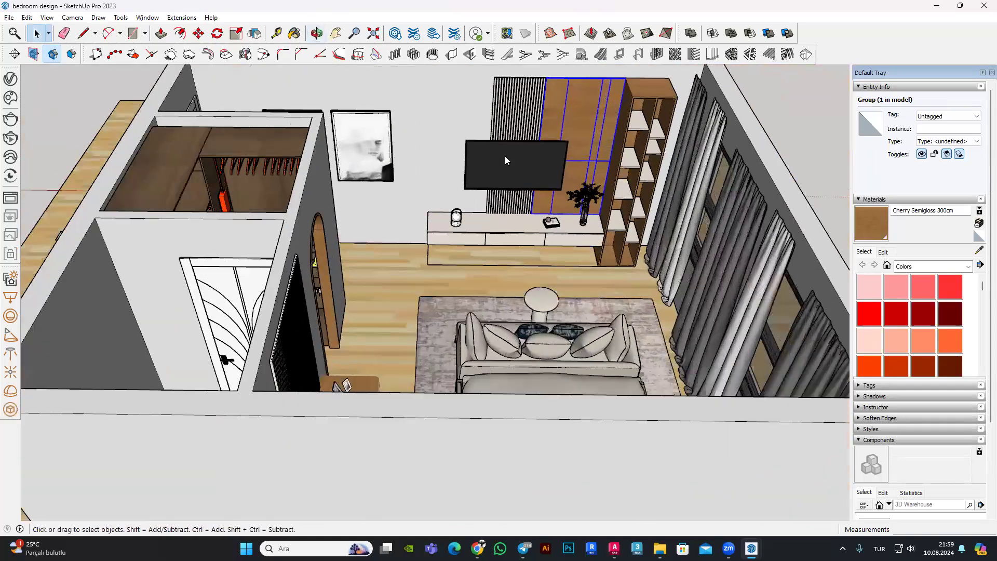
scroll(505, 155, up, 2)
mouse_move(531, 173)
middle_down()
mouse_move(586, 315)
mouse_move(543, 357)
middle_up()
Apply V-Ray Tri-Planar Projection (World) to the wood panel group behind the TV
scroll(543, 358, down, 2)
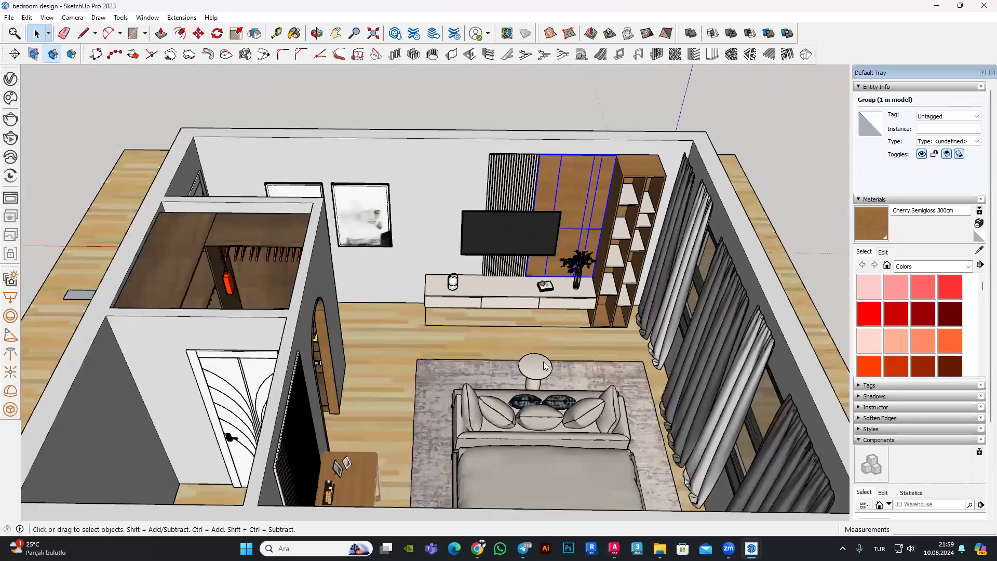
scroll(519, 374, up, 4)
right_click(505, 378)
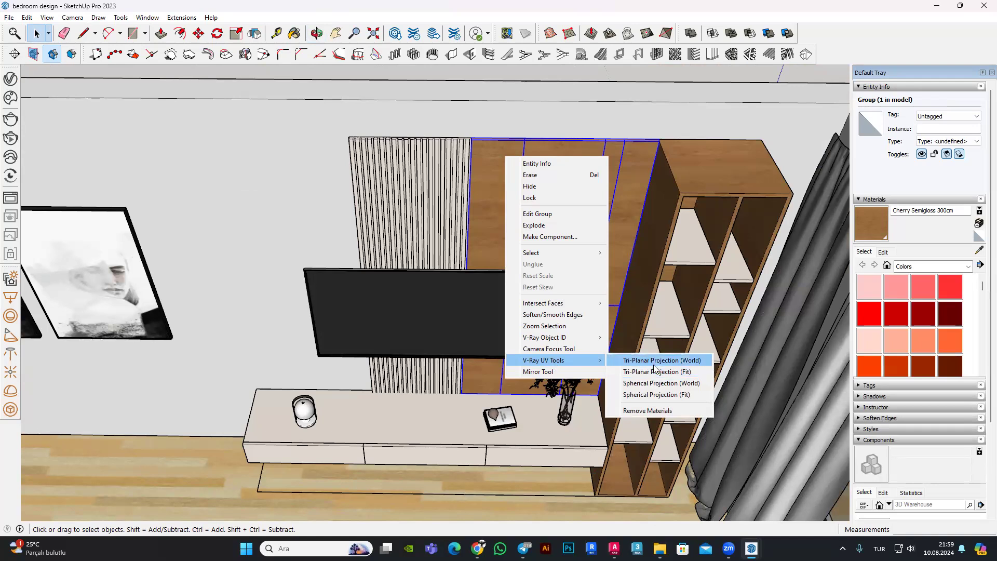
click(653, 365)
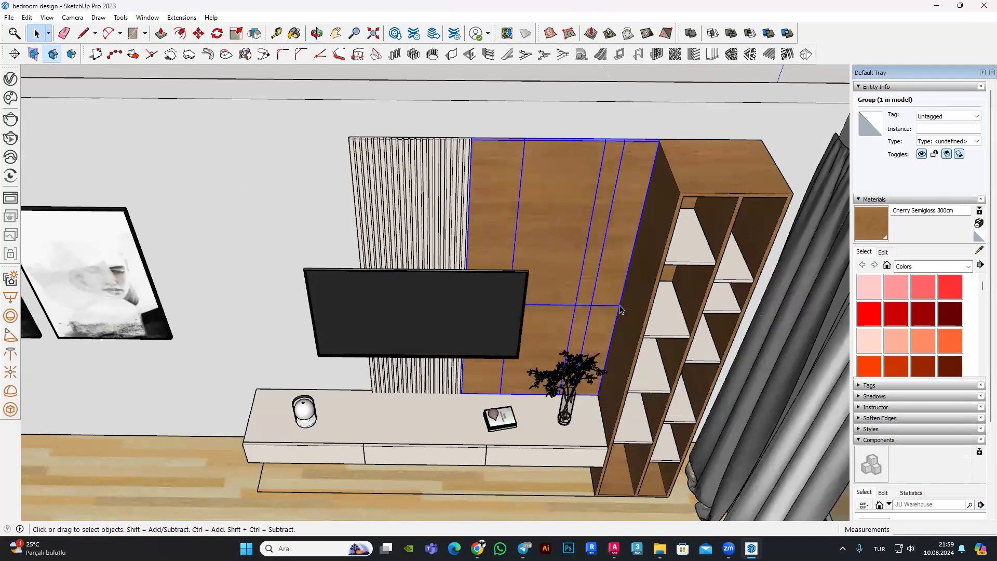
mouse_move(607, 223)
middle_down()
mouse_move(431, 322)
mouse_move(206, 401)
mouse_move(160, 403)
middle_up()
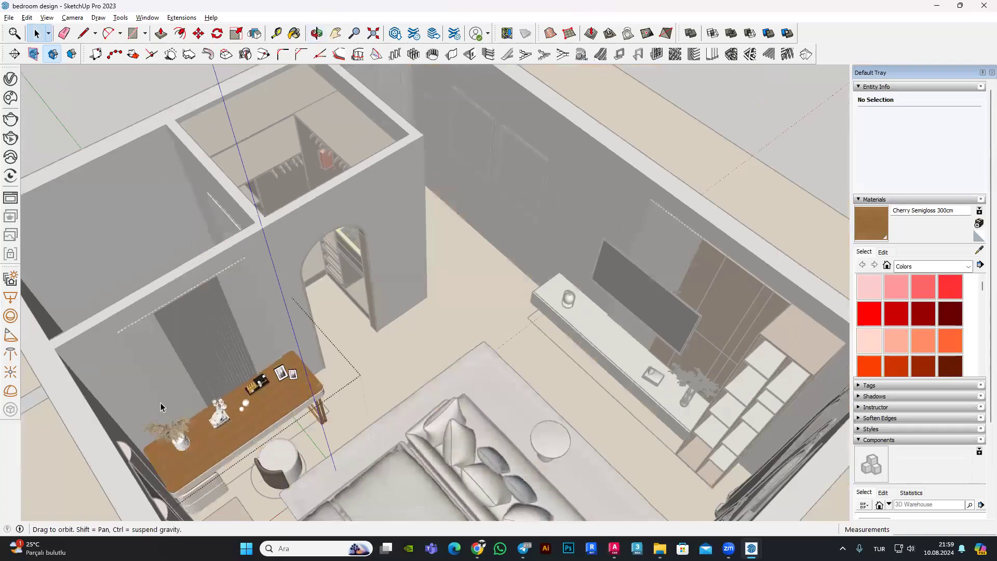
Apply V-Ray Tri-Planar Projection (Fit) to the dressing table's cherry wood top
scroll(173, 397, up, 3)
scroll(241, 310, up, 3)
click(242, 310)
mouse_move(242, 310)
middle_down()
mouse_move(120, 333)
mouse_move(157, 299)
middle_up()
right_click(243, 309)
mouse_move(282, 276)
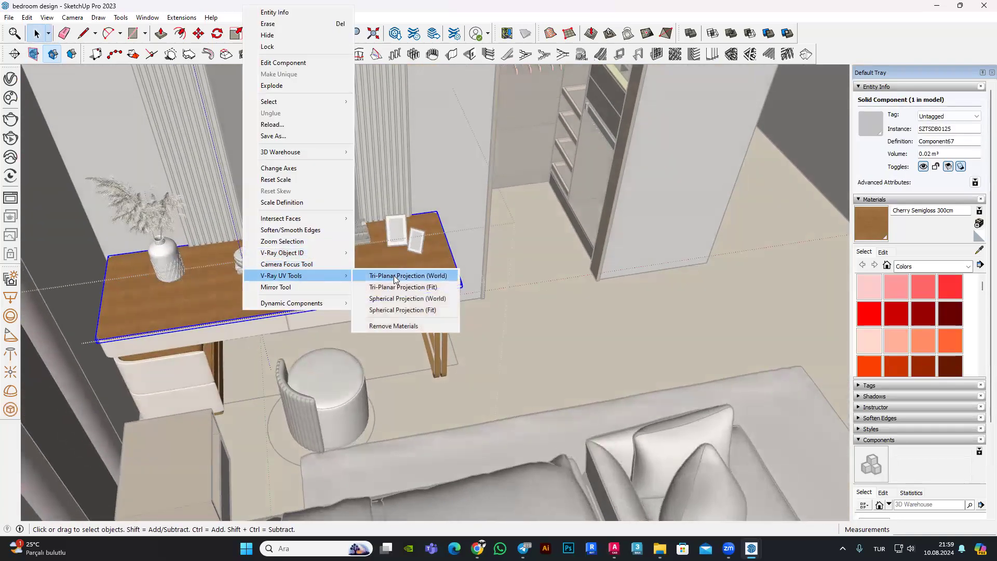
click(395, 279)
scroll(381, 276, up, 3)
scroll(410, 276, up, 3)
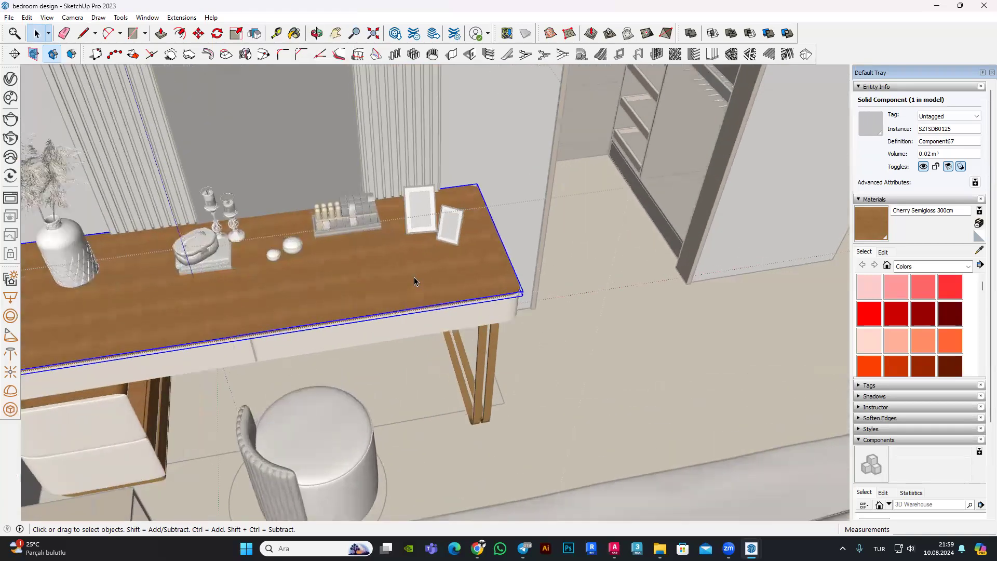
right_click(413, 276)
mouse_move(453, 271)
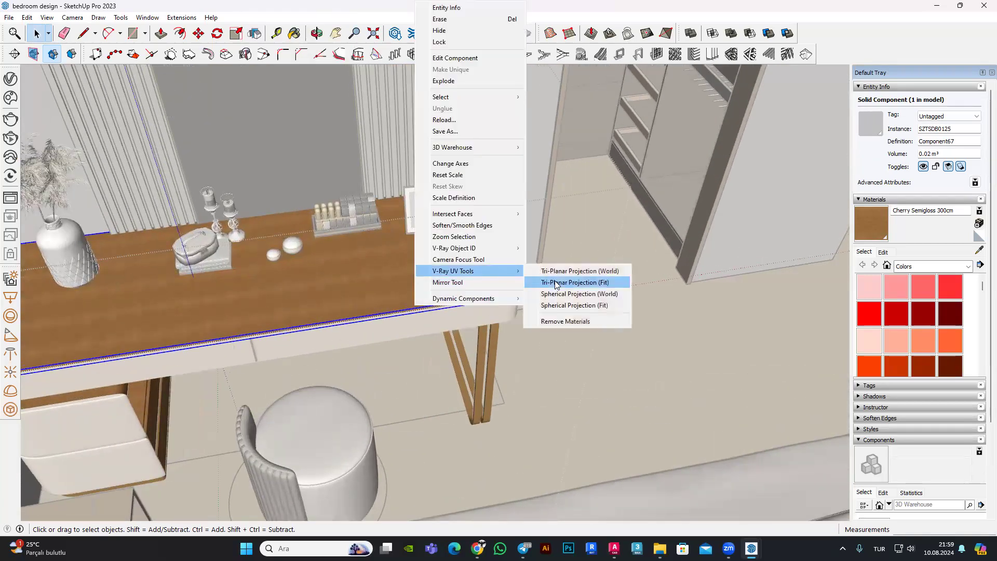
click(555, 283)
mouse_move(395, 273)
middle_down()
mouse_move(493, 299)
mouse_move(307, 348)
mouse_move(392, 338)
middle_up()
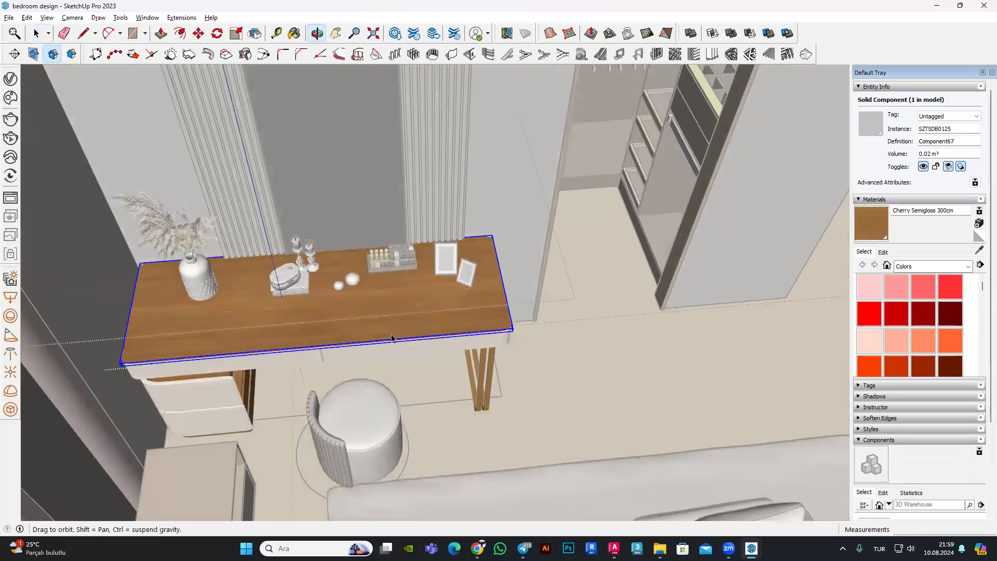
scroll(443, 318, up, 3)
scroll(501, 305, up, 2)
scroll(500, 307, up, 2)
right_click(500, 308)
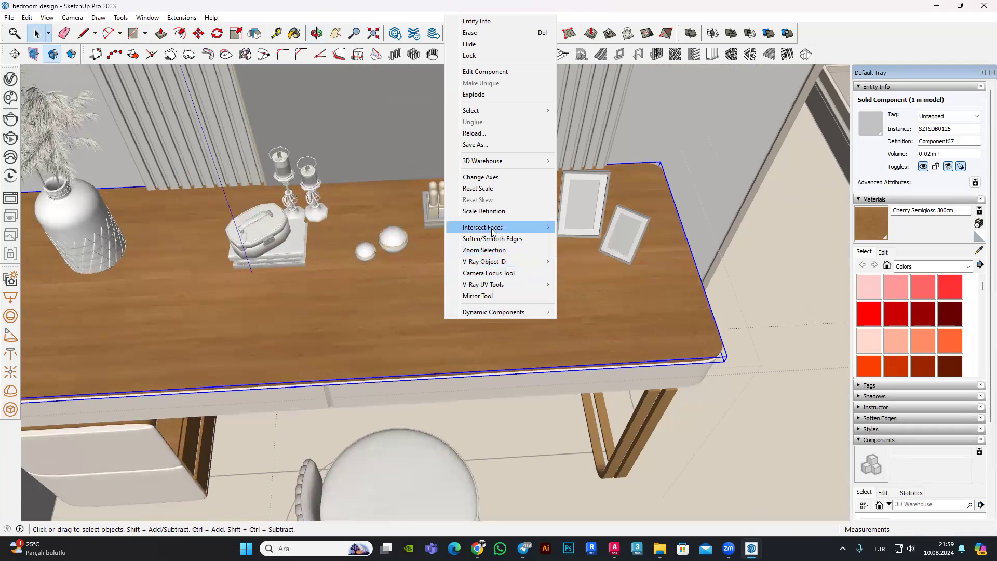
mouse_move(494, 311)
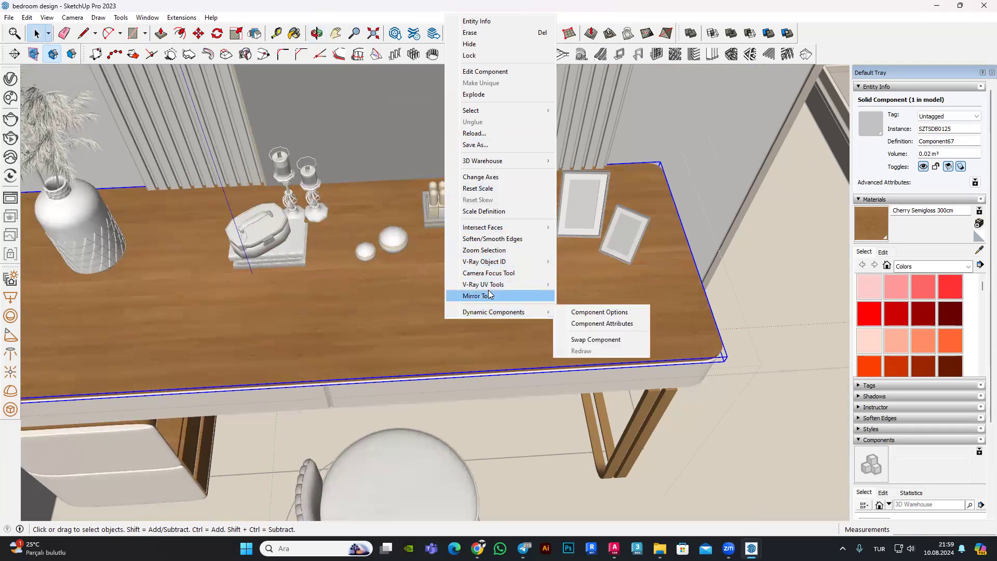
Select all the tabletop's geometry and apply world tri-planar projection to it
click(308, 316)
triple_click(308, 317)
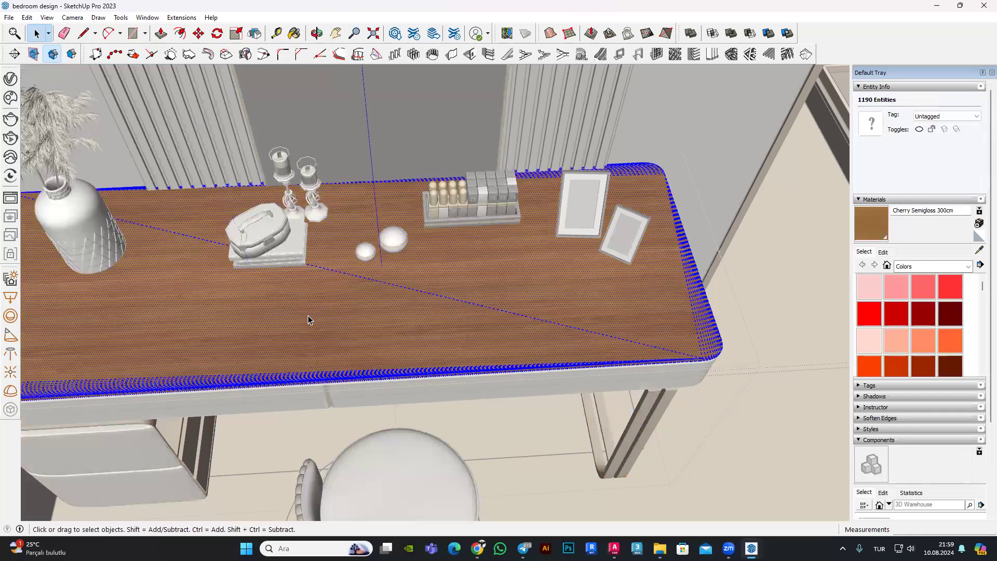
right_click(308, 315)
mouse_move(347, 510)
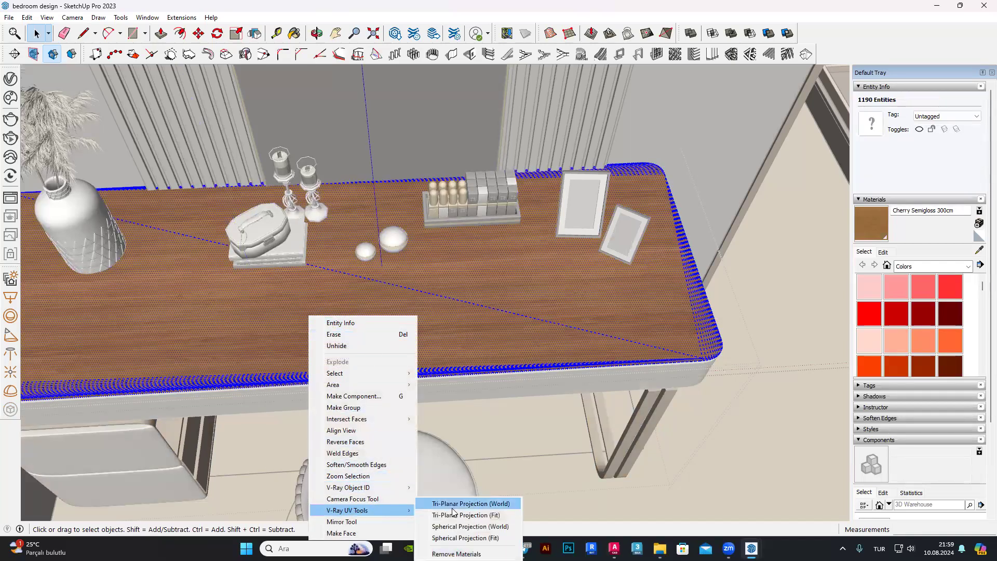
click(452, 509)
middle_drag(452, 478, 658, 336)
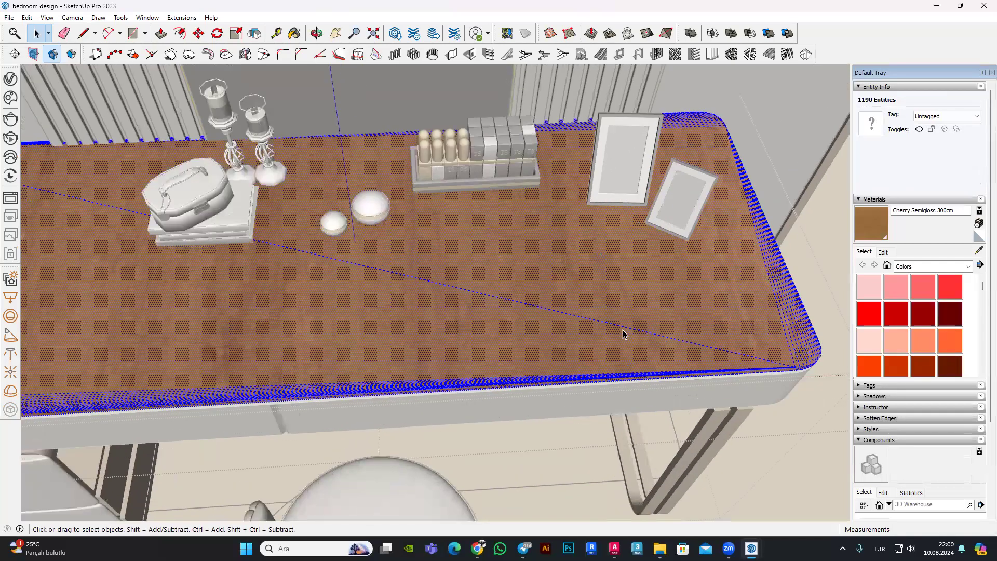
key(Escape)
mouse_move(450, 304)
middle_down()
mouse_move(412, 367)
mouse_move(397, 329)
middle_up()
scroll(396, 329, up, 3)
scroll(397, 329, up, 3)
Reselect the whole desktop and apply a fitted tri-planar projection
click(396, 326)
triple_click(397, 327)
right_click(397, 327)
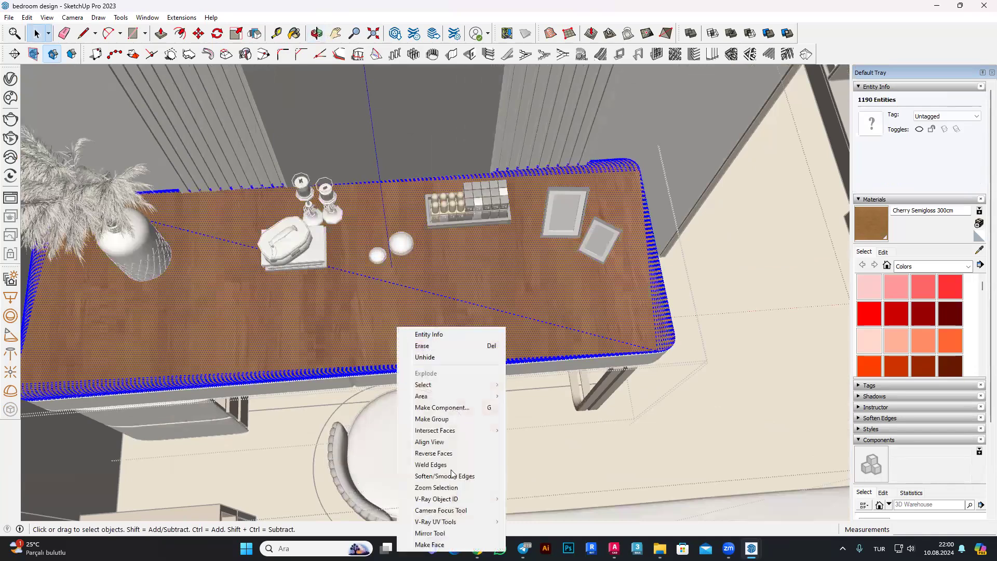
mouse_move(435, 521)
click(540, 503)
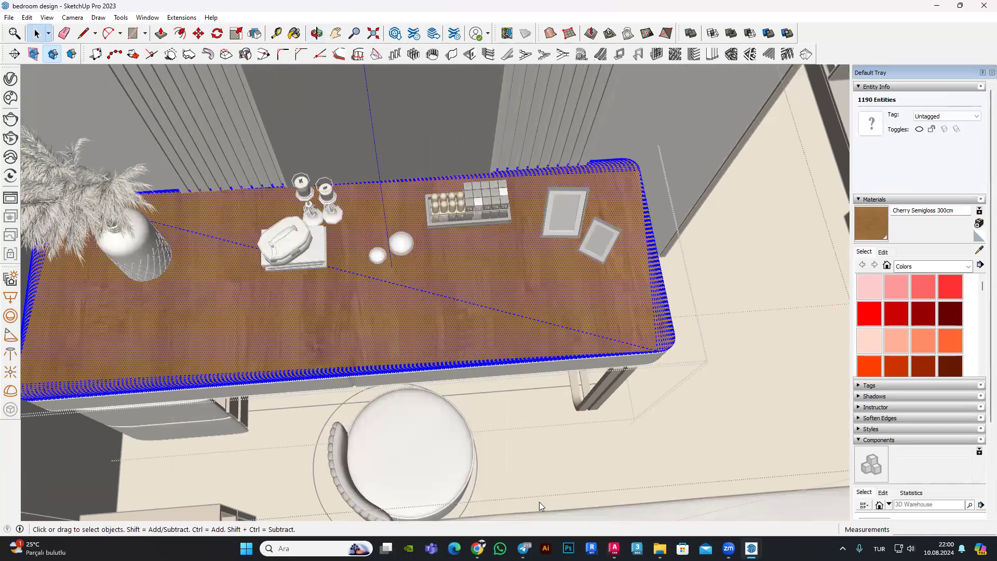
right_click(426, 297)
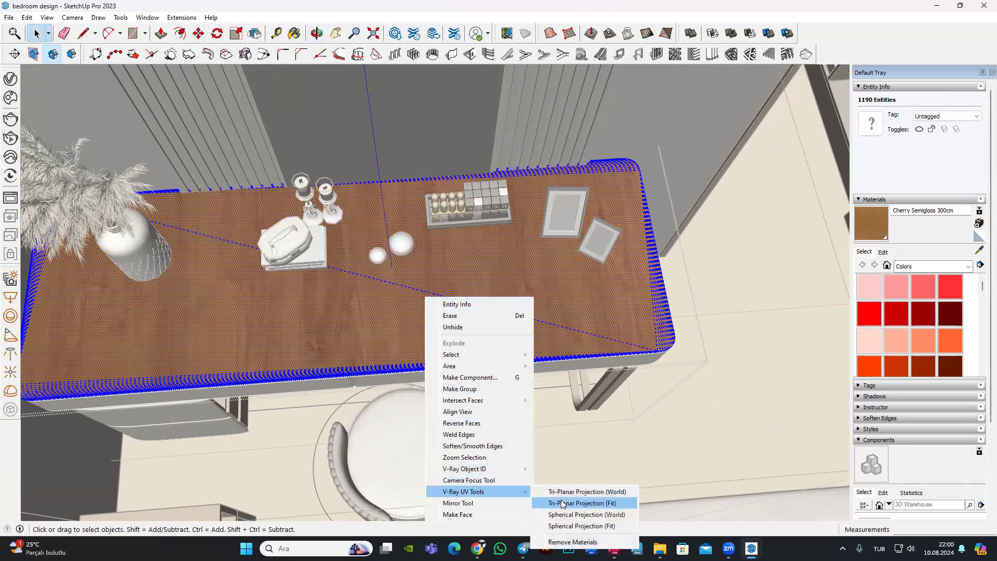
click(550, 502)
scroll(266, 311, down, 3)
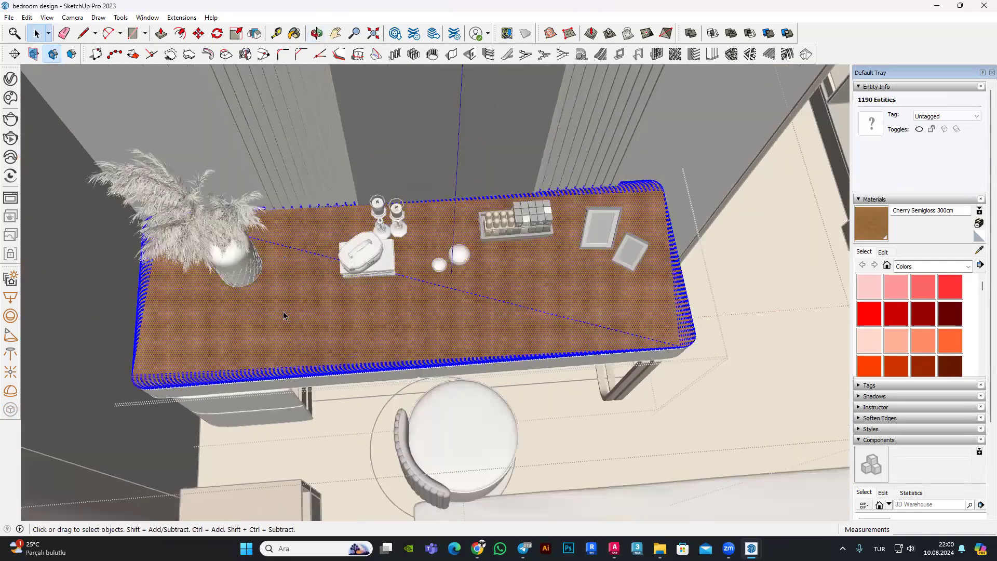
scroll(460, 341, up, 5)
scroll(460, 341, down, 2)
scroll(463, 329, up, 3)
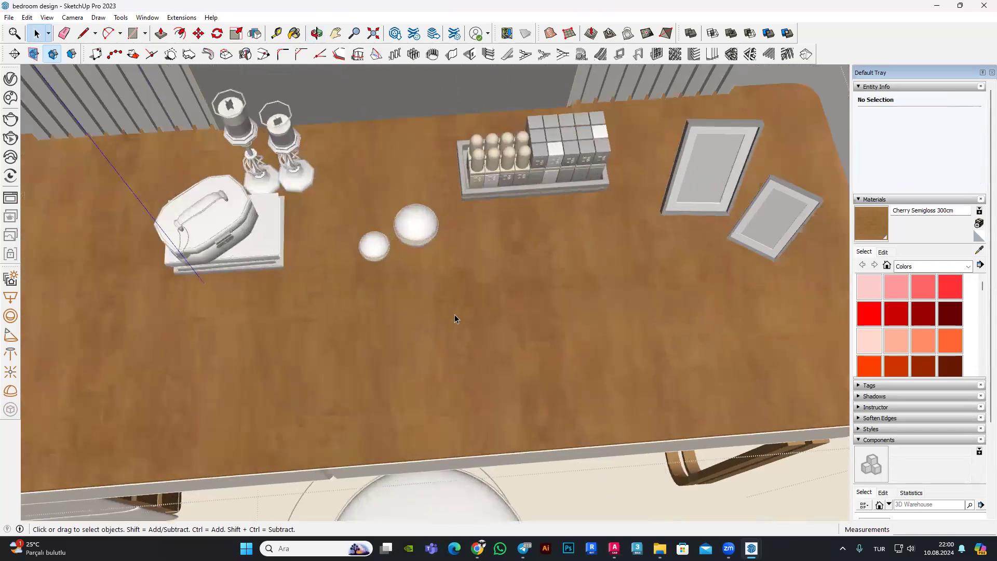
scroll(453, 314, down, 1)
Reapply the fitted tri-planar projection to the entire desk top
click(455, 315)
scroll(454, 314, up, 1)
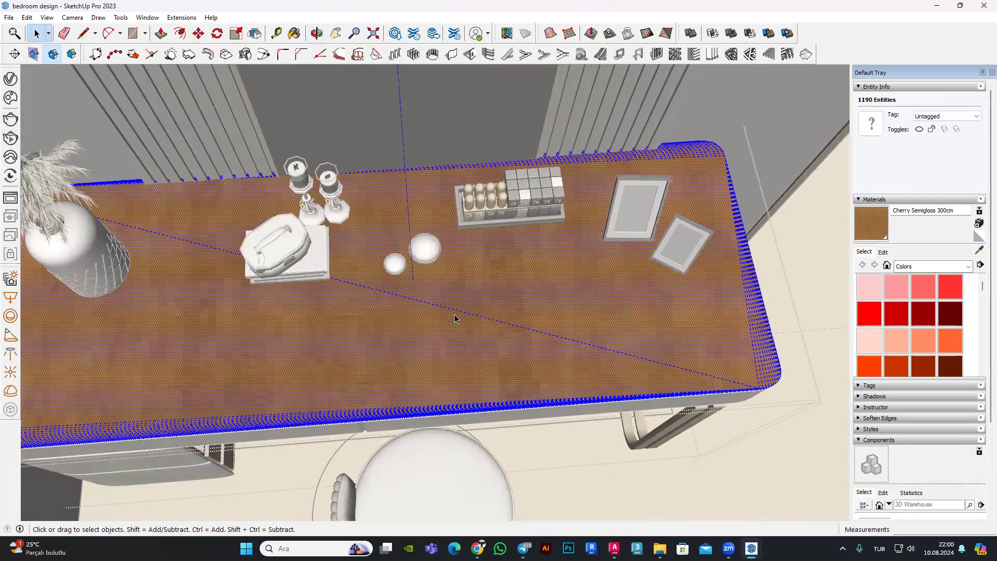
right_click(454, 315)
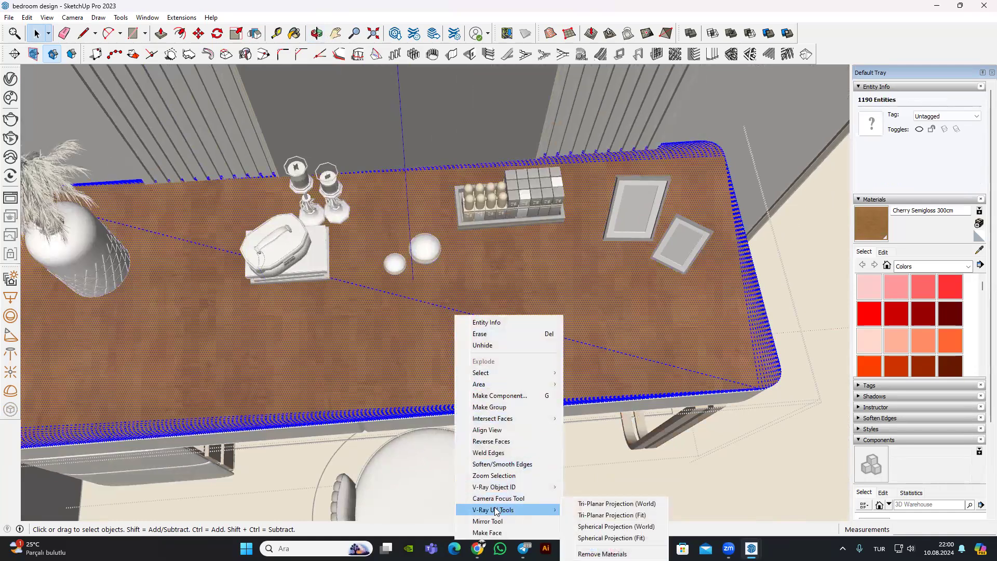
mouse_move(493, 509)
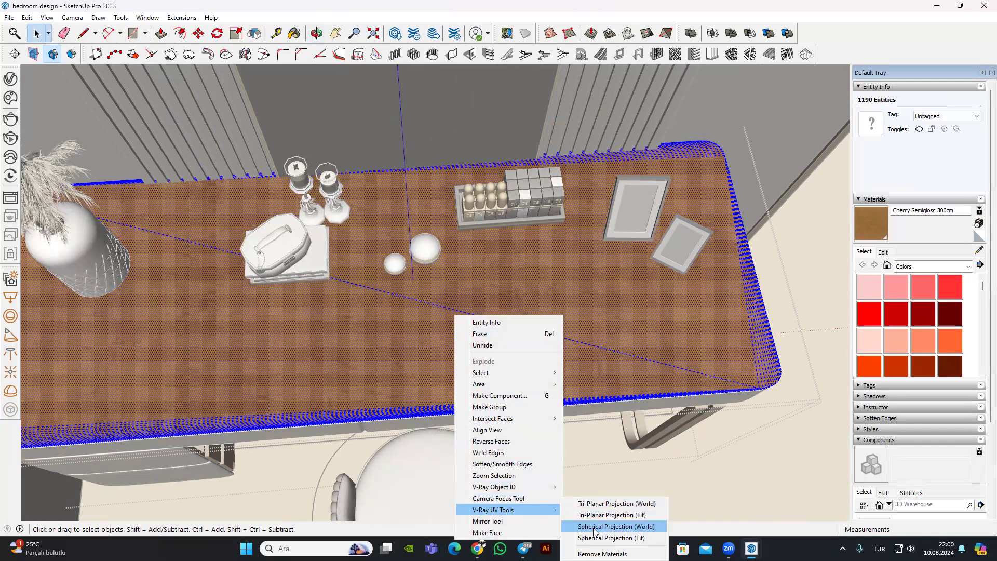
click(599, 516)
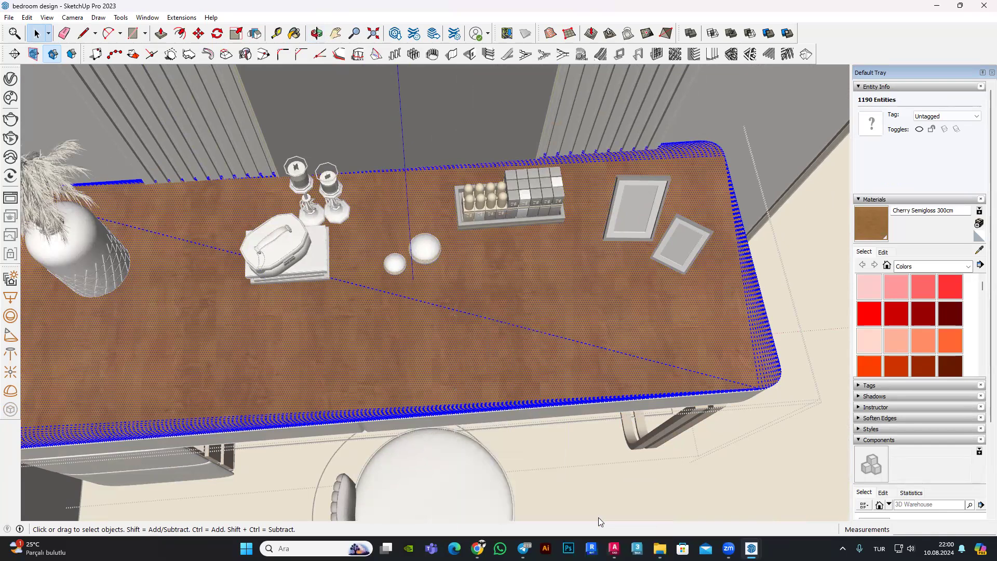
right_click(440, 382)
click(490, 337)
right_click(489, 338)
right_click(440, 327)
mouse_move(477, 519)
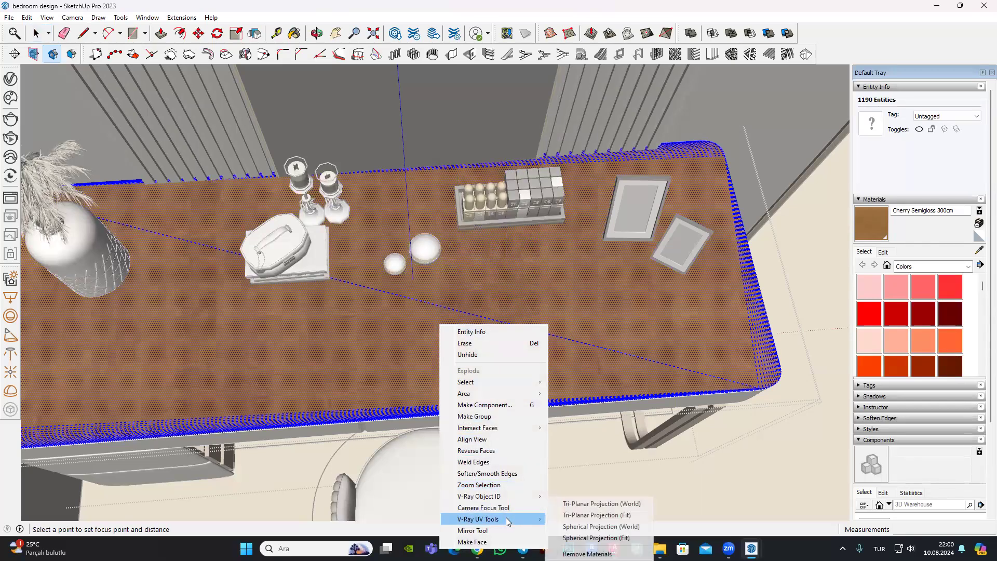
click(589, 513)
Clear the selection and zoom to review the remapped cherry wood grain
key(space)
scroll(523, 372, down, 3)
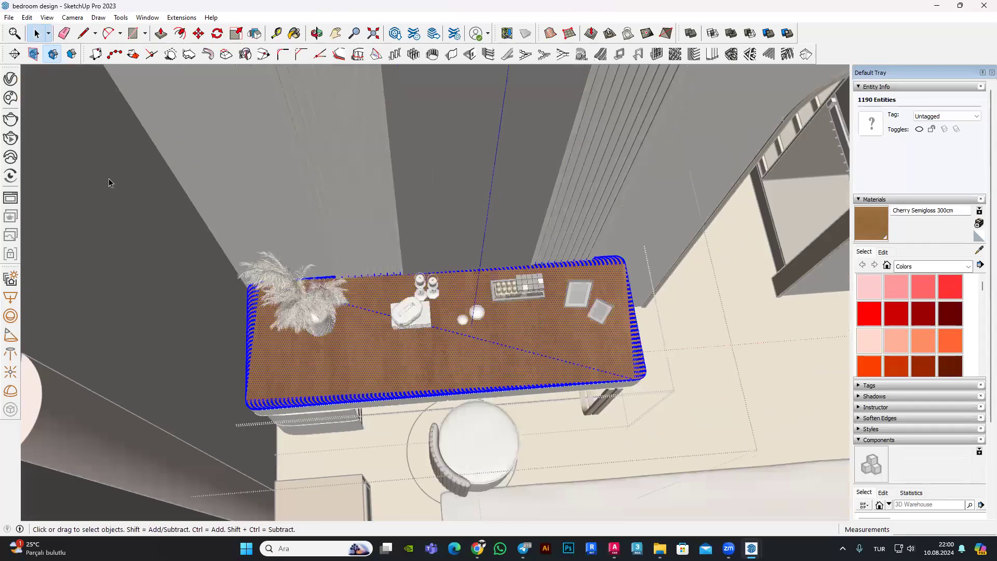
scroll(539, 358, down, 2)
scroll(562, 349, down, 2)
scroll(562, 351, down, 3)
click(562, 351)
scroll(569, 366, up, 3)
scroll(569, 366, up, 3)
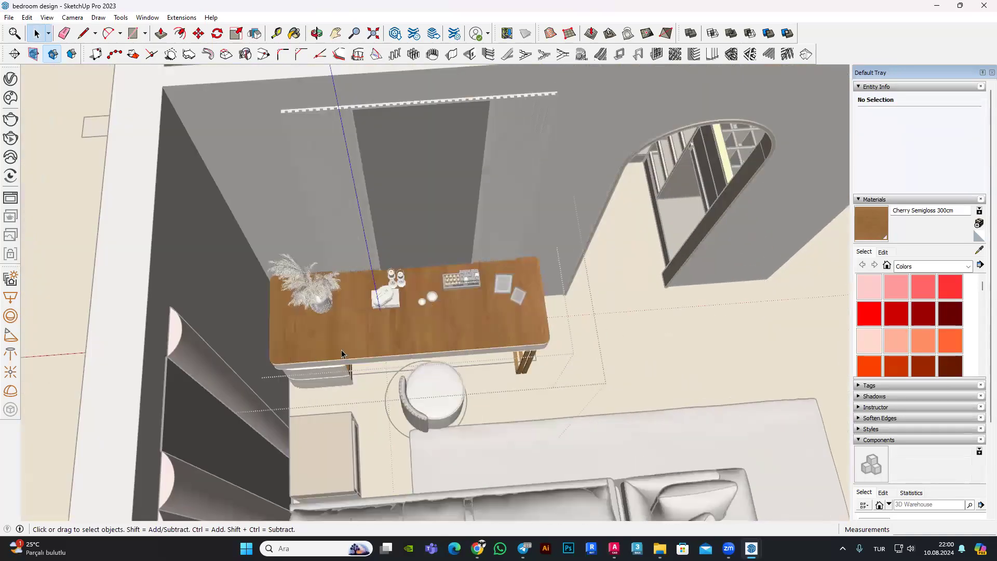
scroll(618, 309, down, 3)
scroll(618, 309, down, 2)
scroll(619, 313, up, 4)
scroll(587, 318, down, 3)
mouse_move(586, 319)
middle_down()
mouse_move(333, 300)
mouse_move(407, 309)
mouse_move(727, 233)
mouse_move(675, 249)
mouse_move(623, 208)
mouse_move(577, 136)
middle_up()
scroll(578, 136, up, 1)
scroll(582, 145, up, 2)
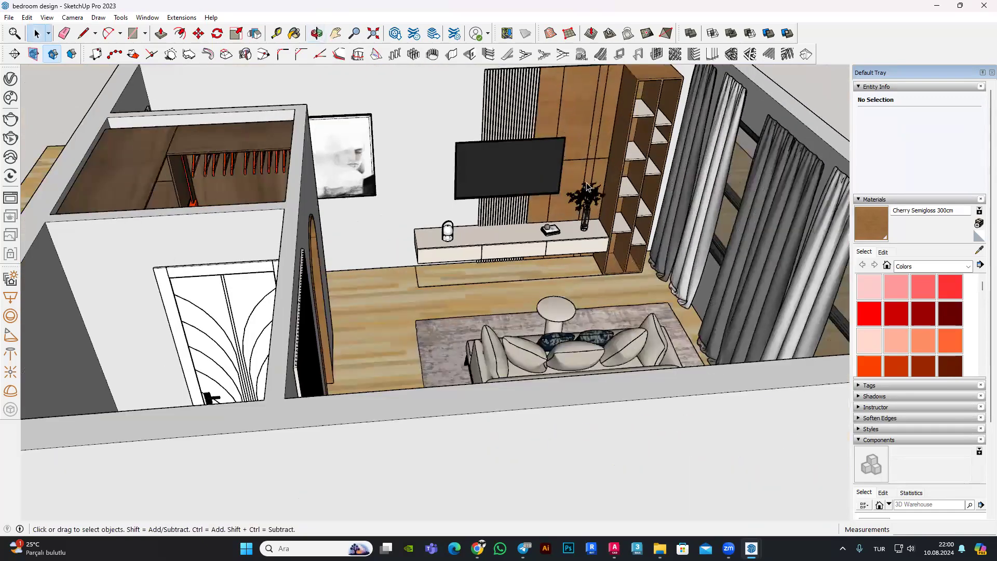
scroll(571, 138, up, 2)
scroll(561, 132, up, 2)
scroll(590, 204, down, 3)
scroll(587, 216, up, 3)
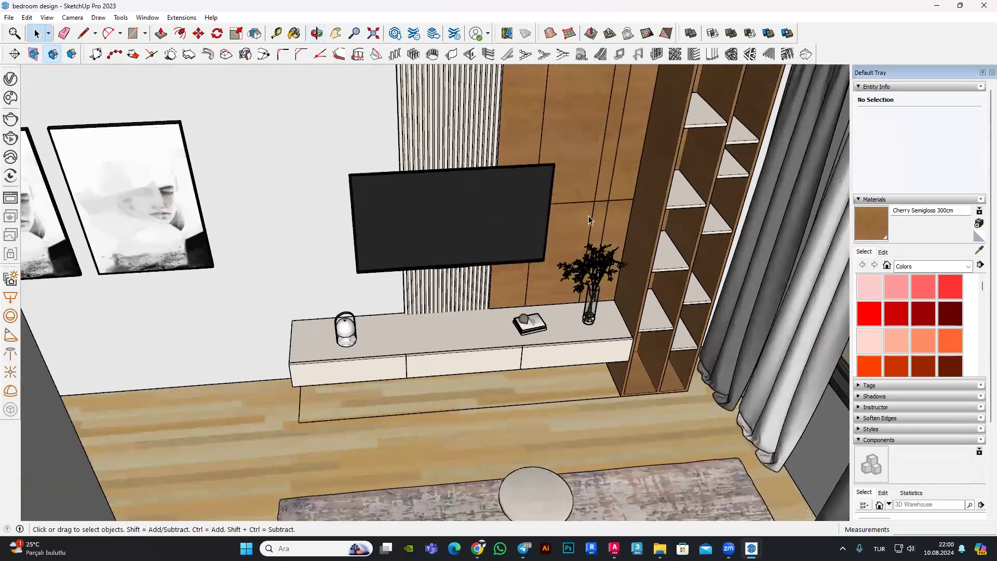
scroll(594, 174, up, 1)
scroll(594, 173, down, 3)
scroll(602, 182, up, 3)
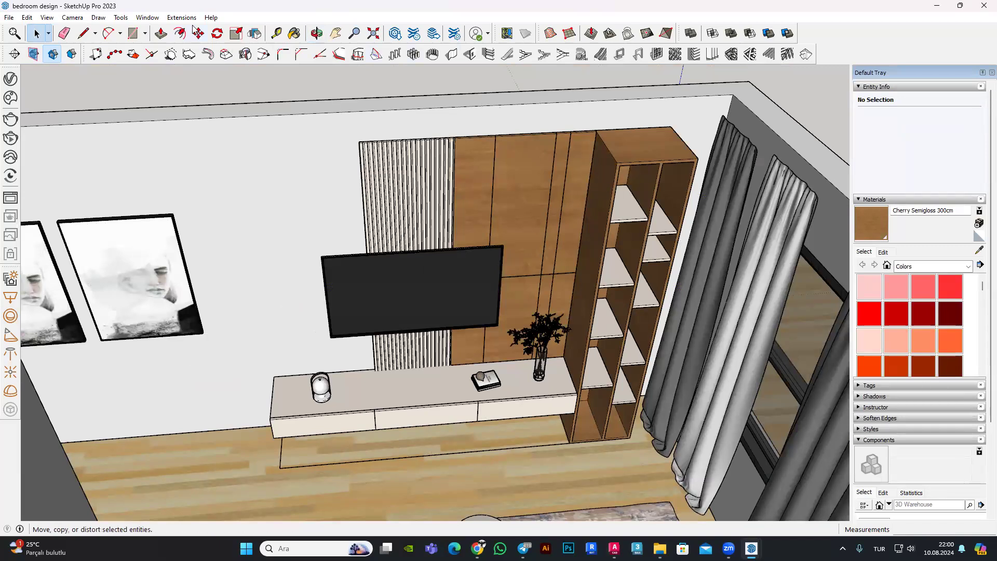
click(10, 78)
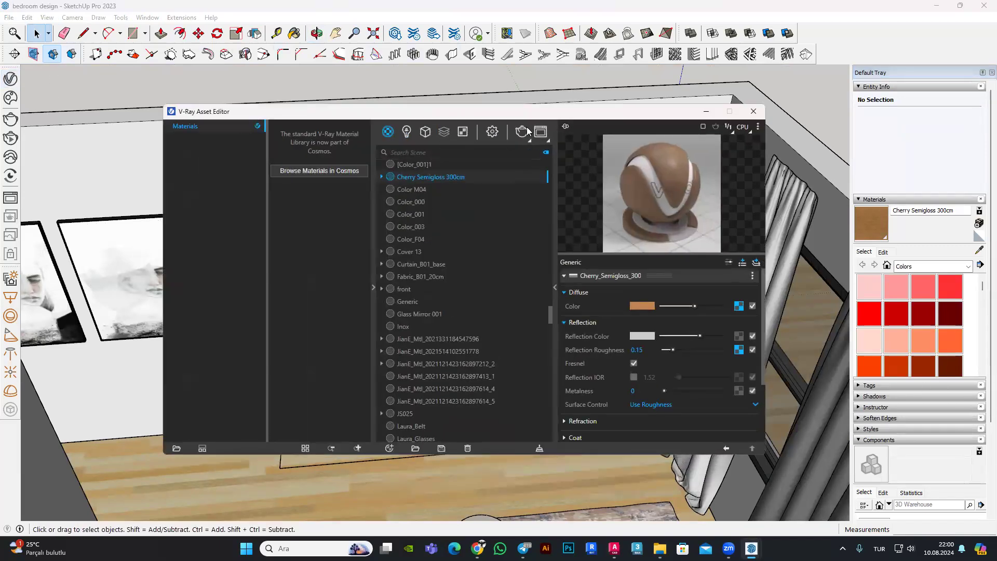
click(540, 135)
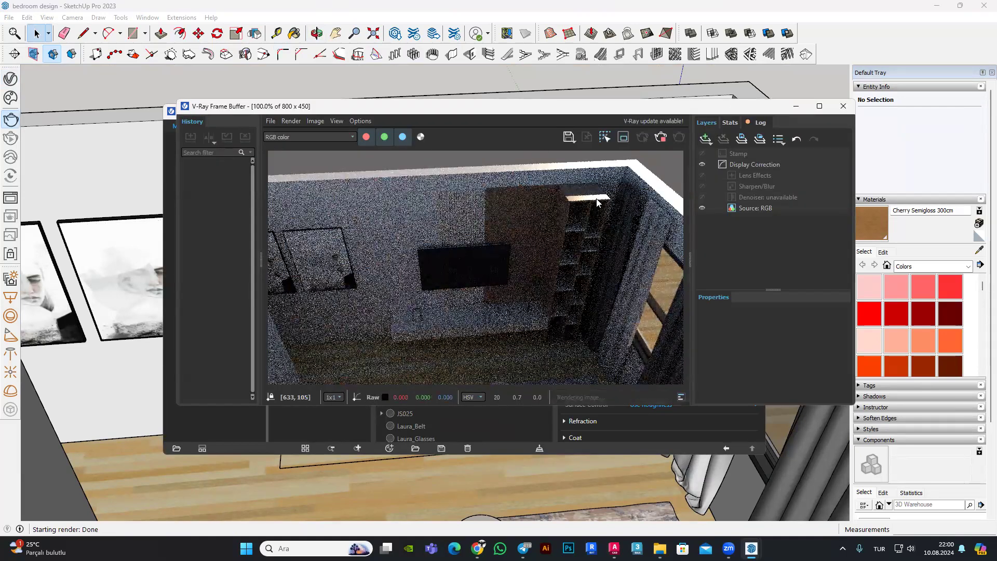
scroll(586, 208, up, 2)
scroll(587, 207, down, 2)
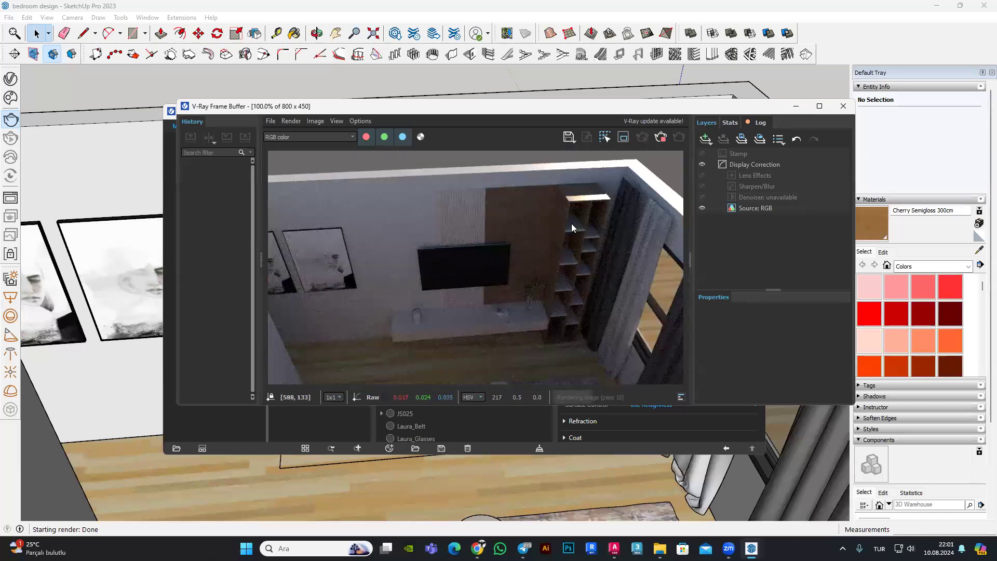
scroll(571, 223, up, 2)
scroll(478, 245, down, 1)
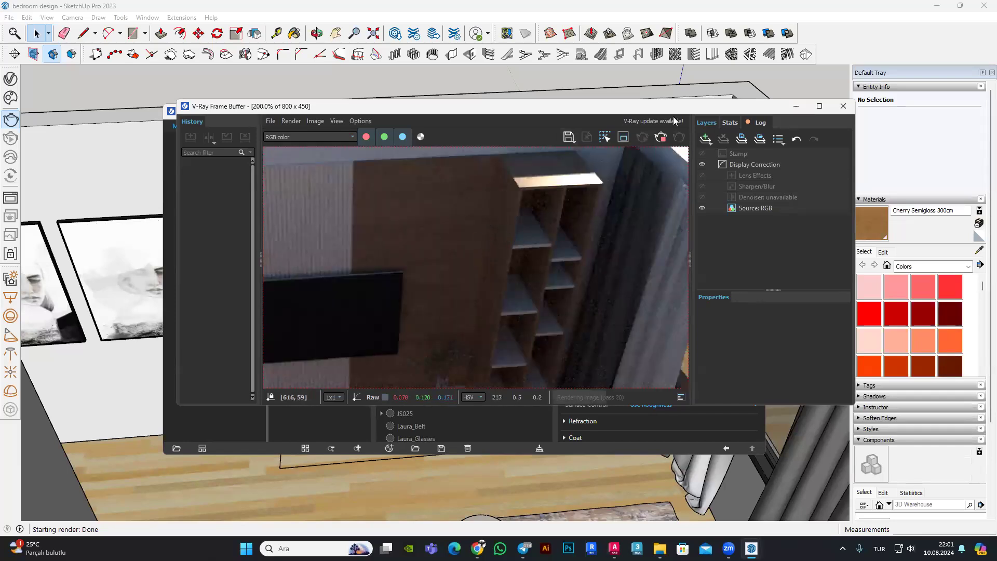
click(843, 106)
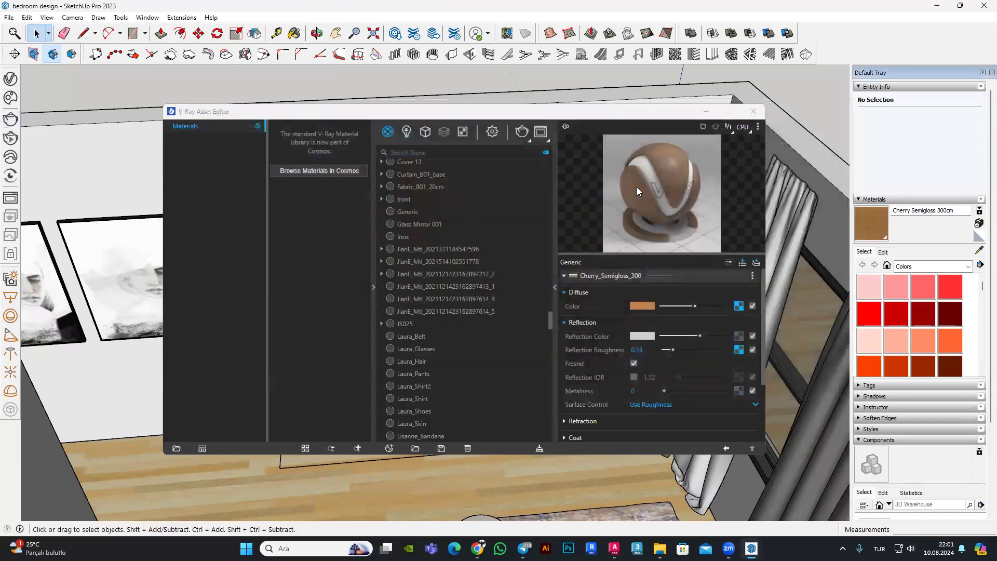
click(751, 118)
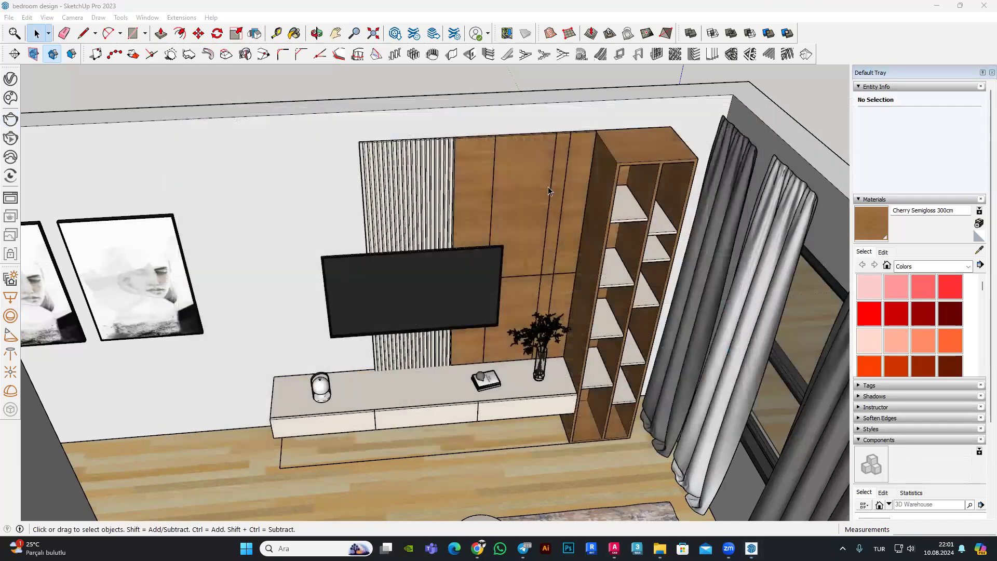